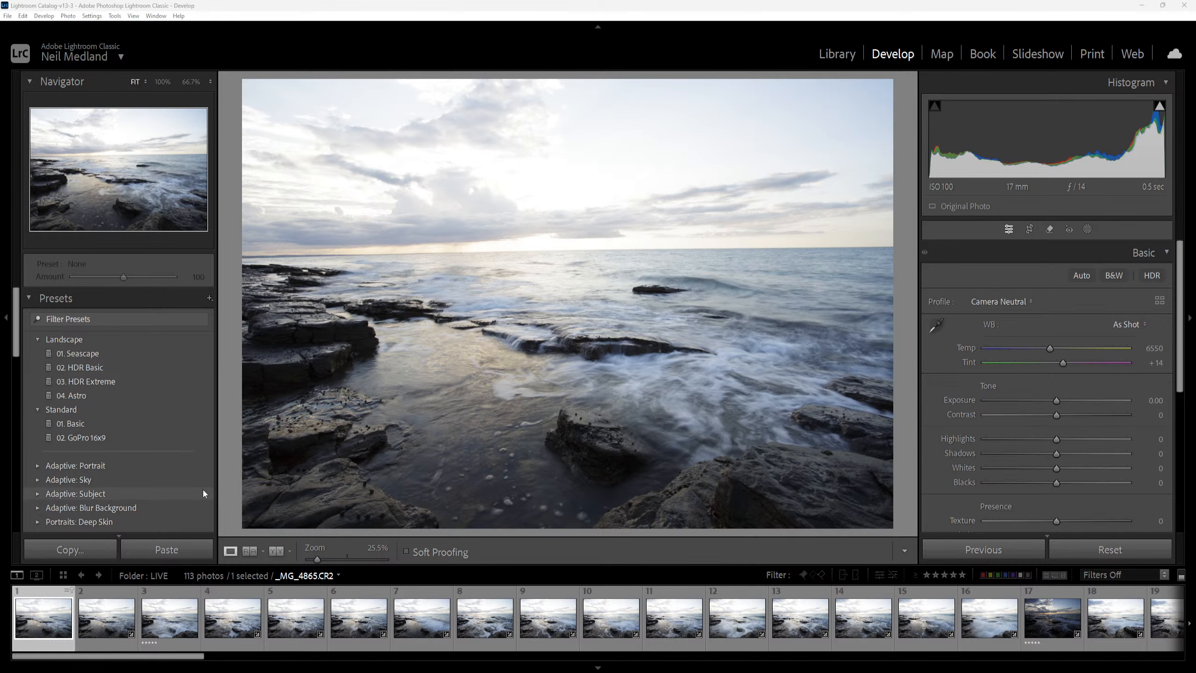
click(835, 8)
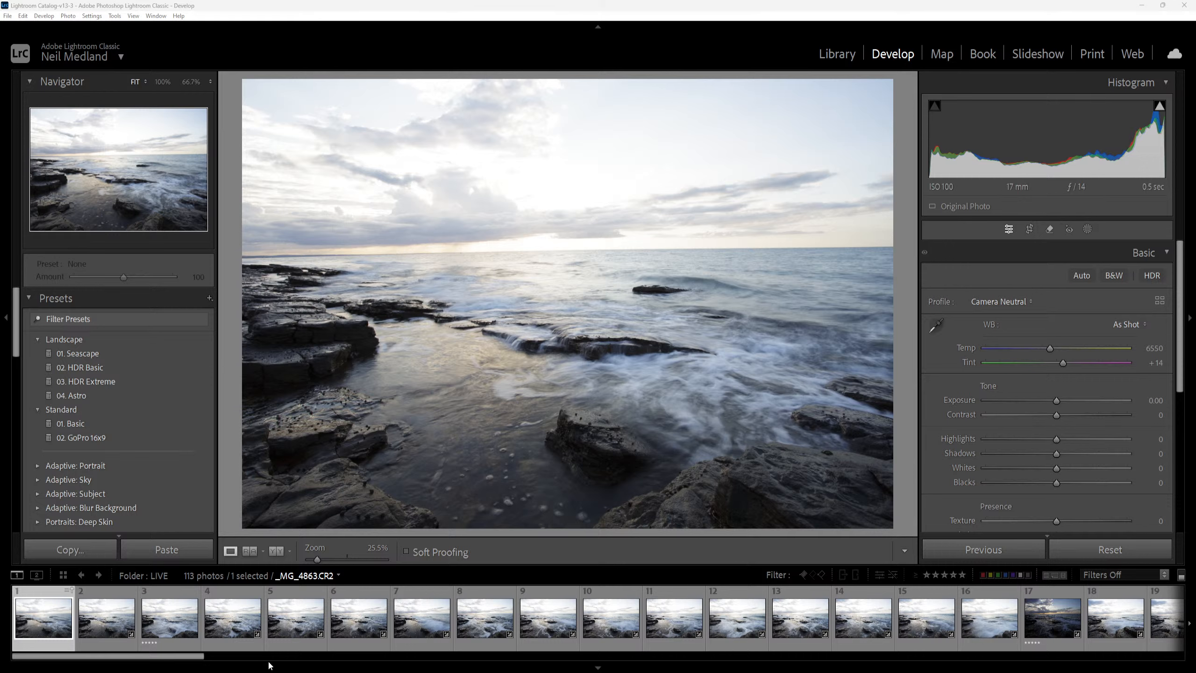
drag(156, 657, 92, 672)
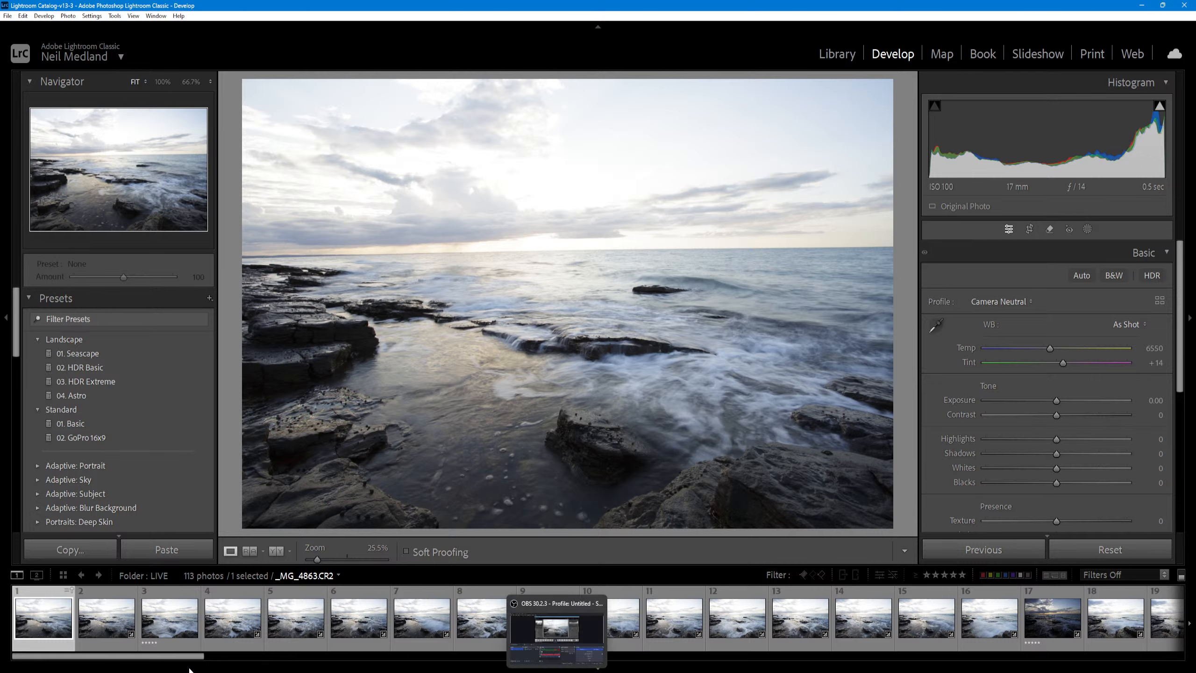
mouse_move(176, 657)
mouse_down()
mouse_move(1157, 671)
mouse_move(174, 672)
mouse_up()
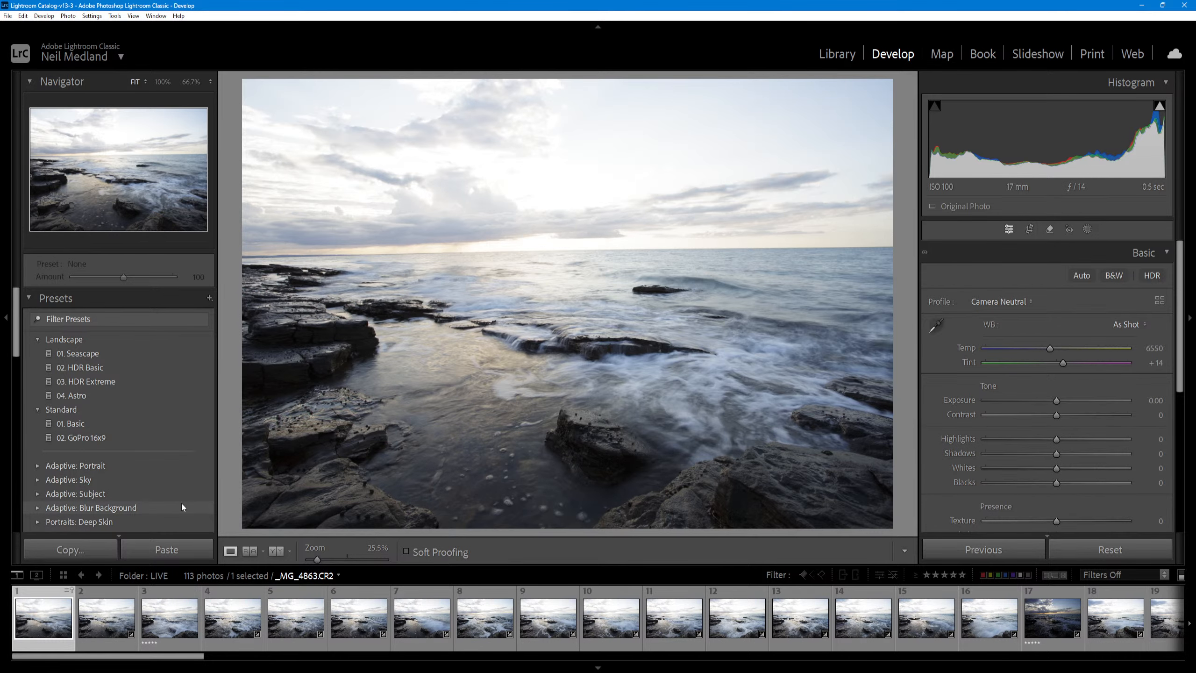
- Apply the 01. Seascape preset to the first photo and synchronize all of its settings across every photo in the folder
click(104, 357)
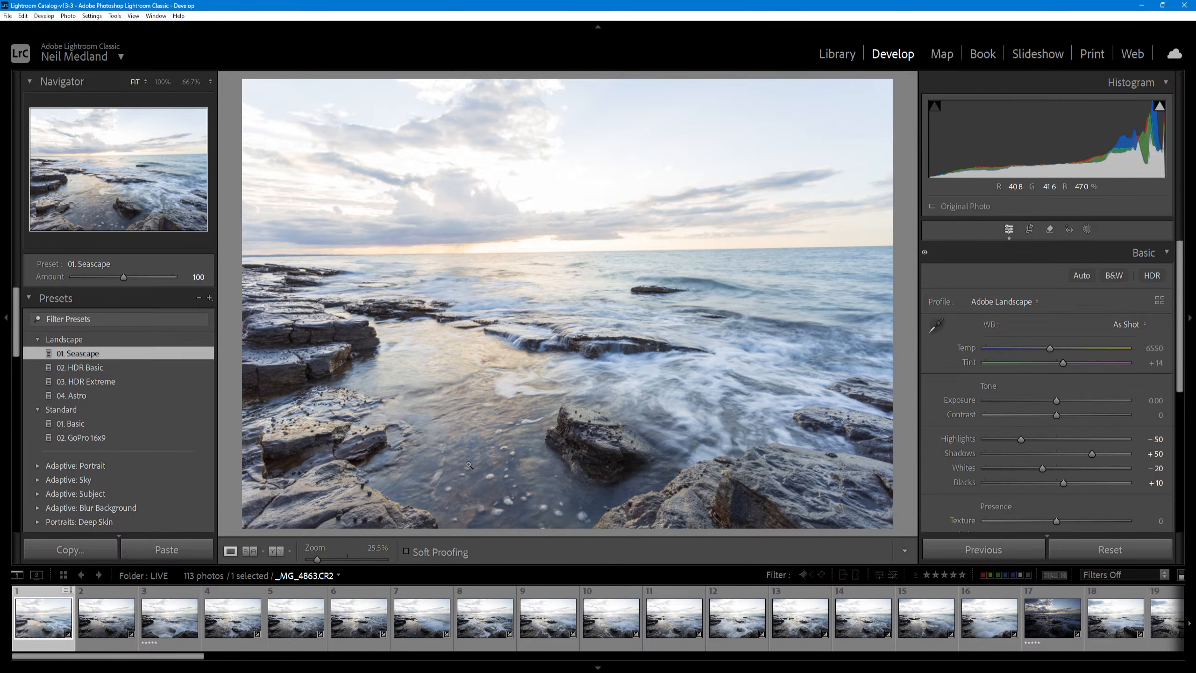
key(ctrl+a)
click(984, 549)
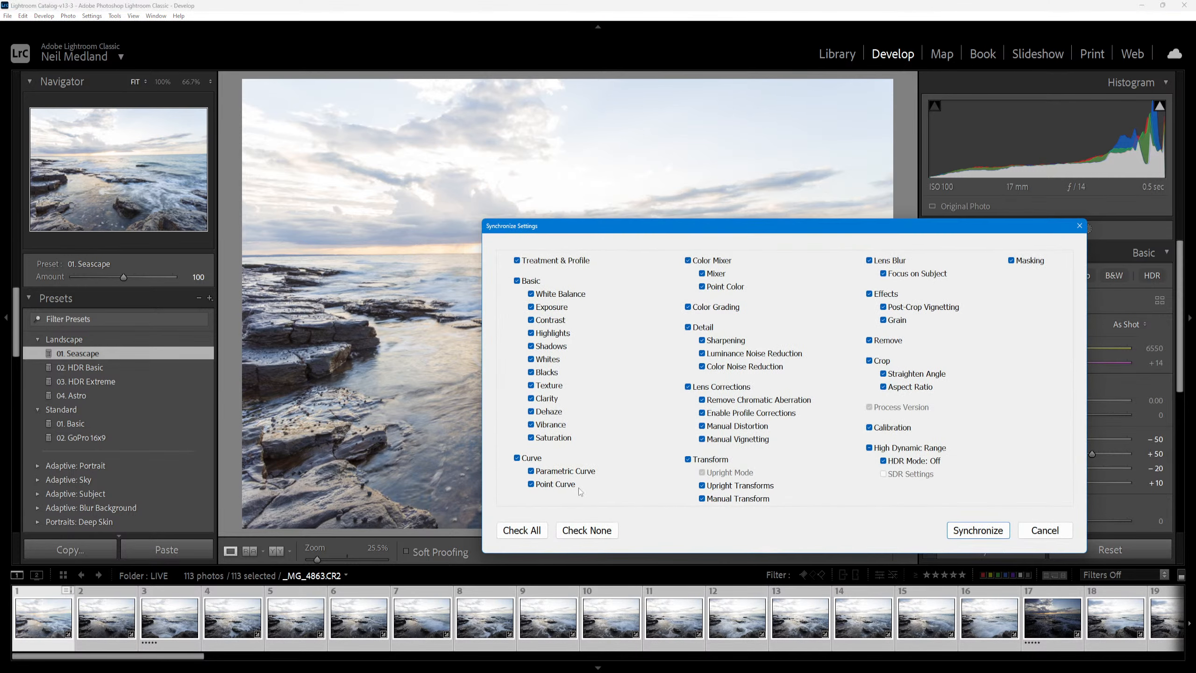
click(978, 530)
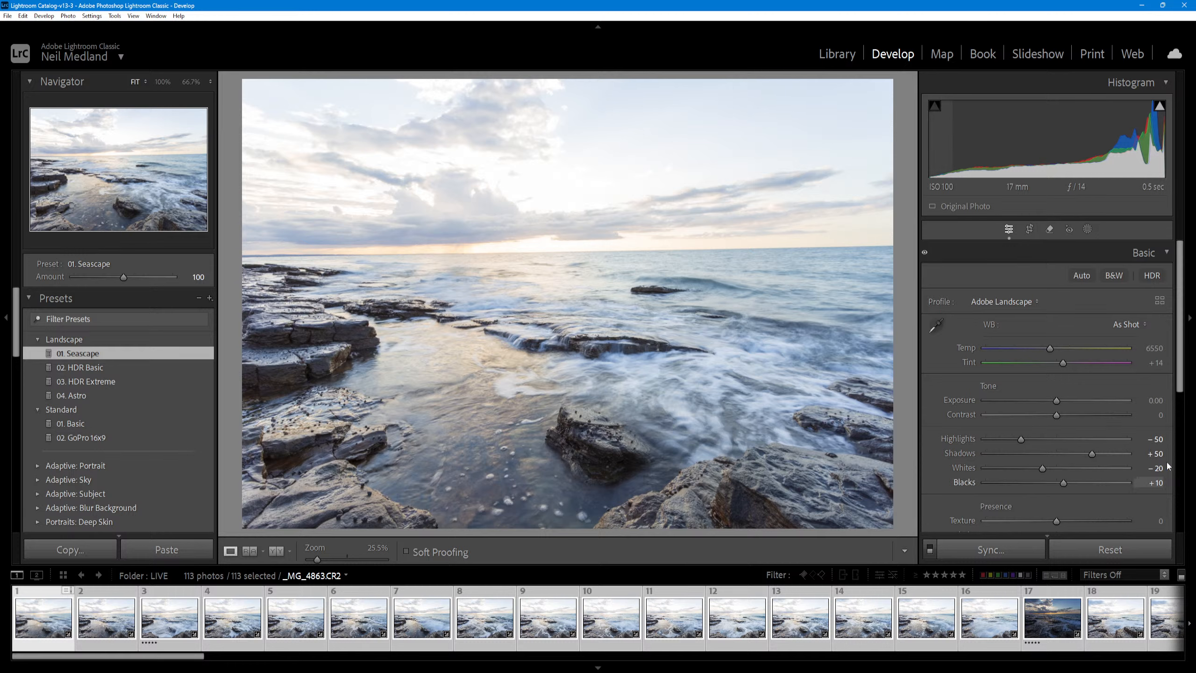
- Make the first photo the only selected one, inspect its rocks up close, and reset its develop settings
click(52, 649)
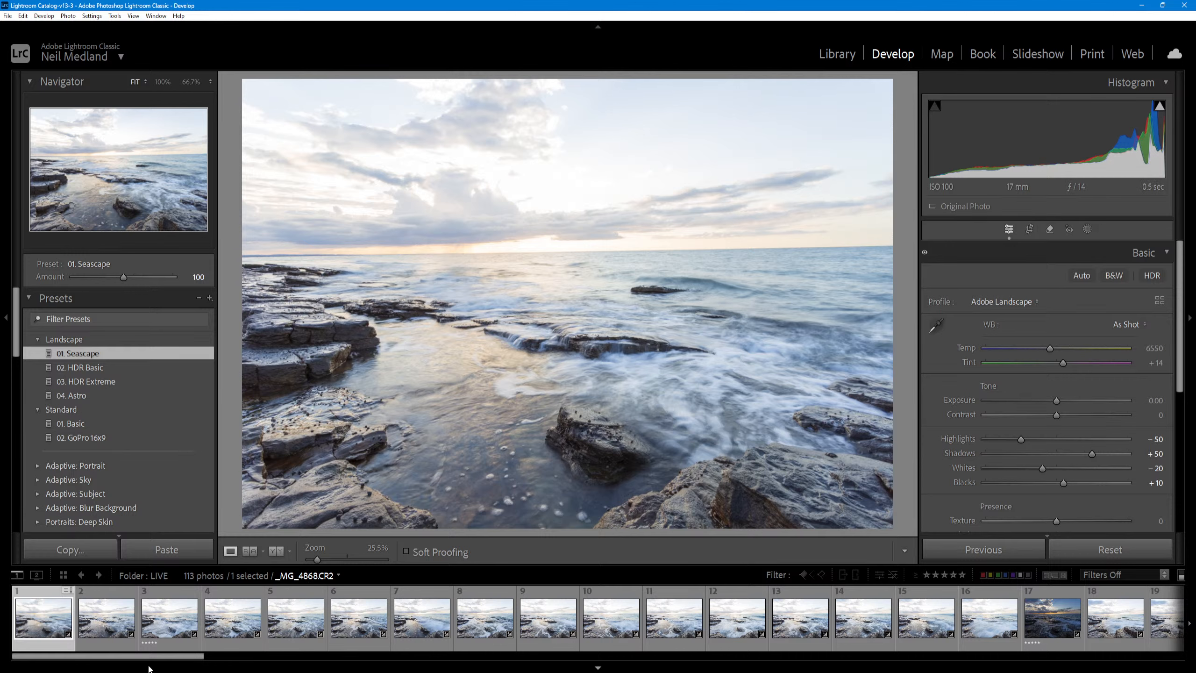
click(591, 336)
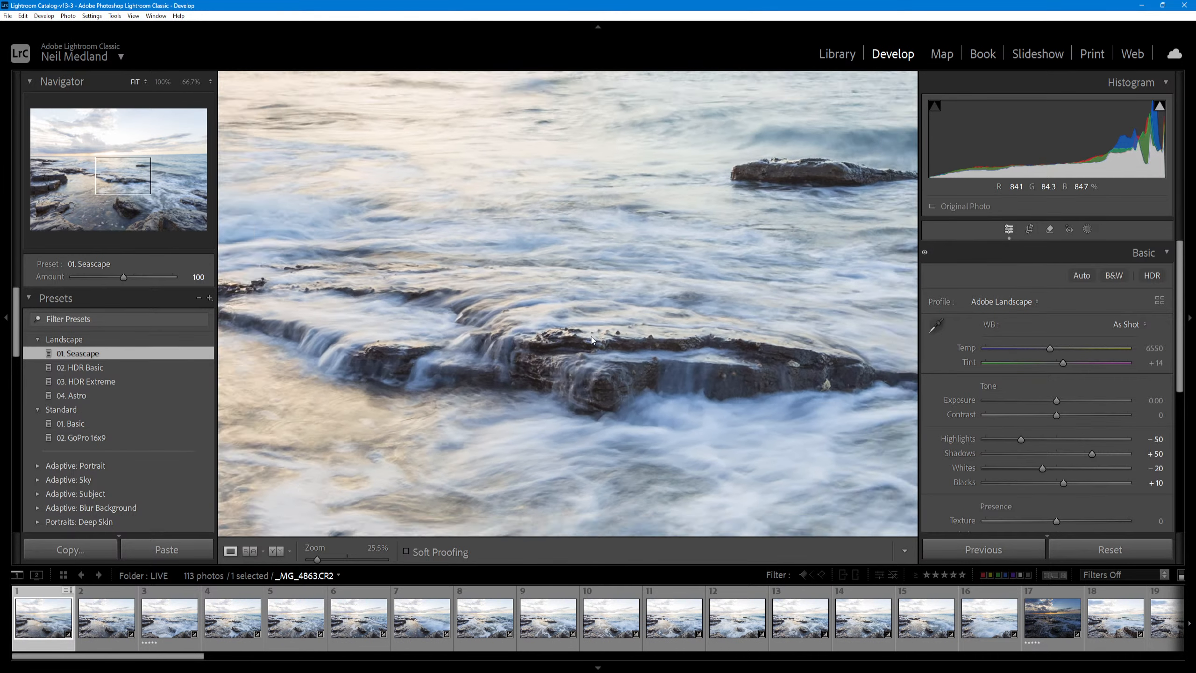
click(590, 336)
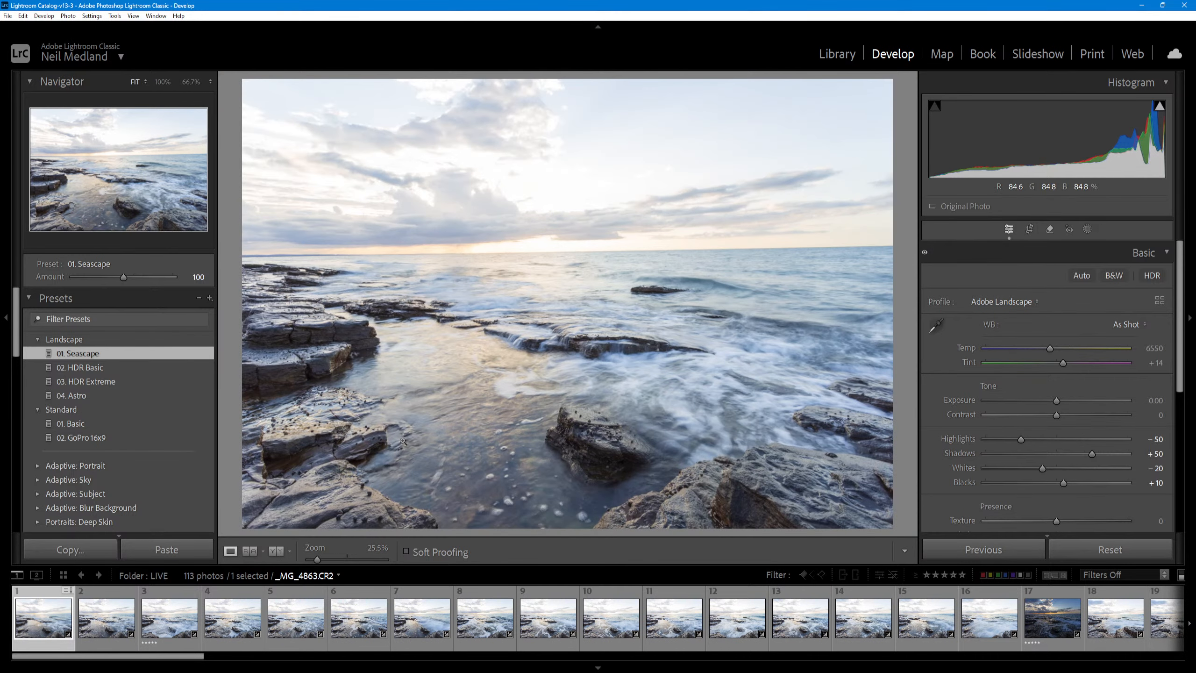
click(1135, 548)
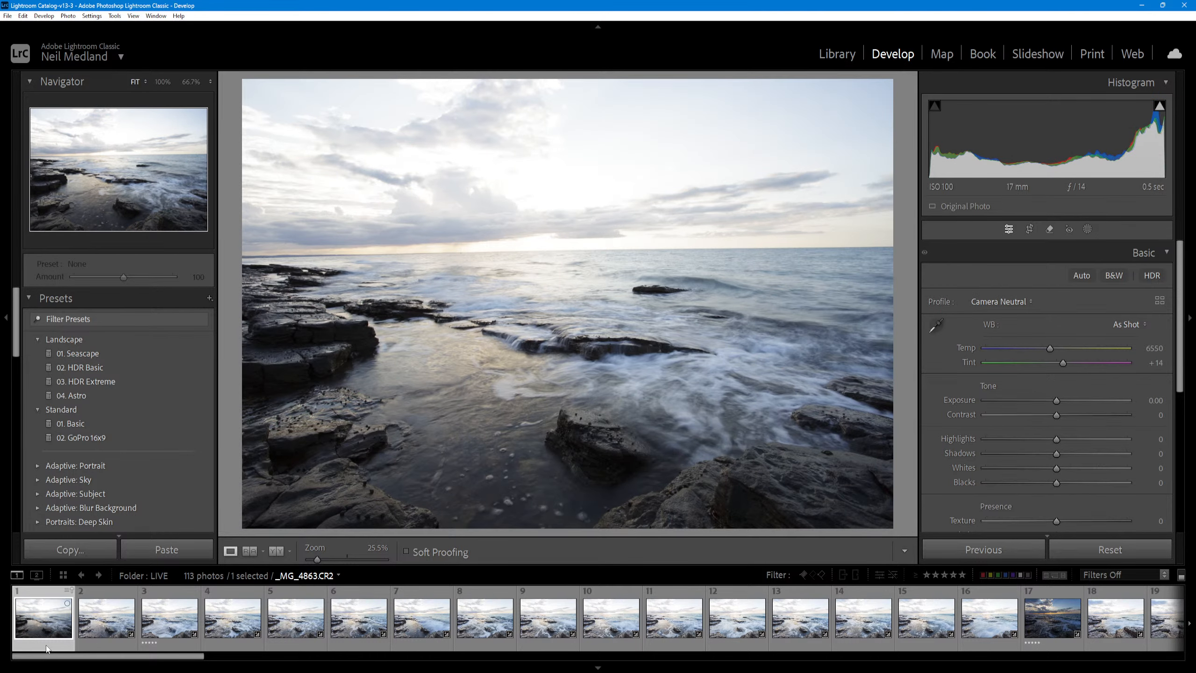
- Turn on the clipping warning for the first photo and compare its sky highlights with the darker photo 17
click(1159, 105)
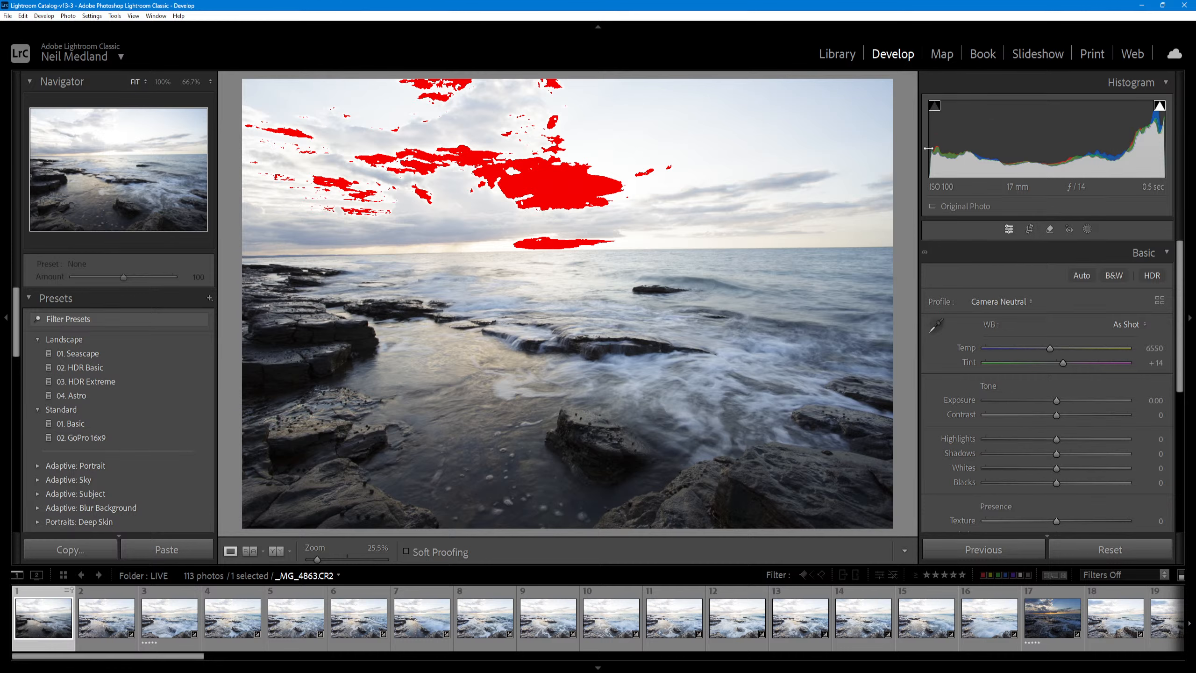
click(535, 205)
click(535, 205)
click(1051, 622)
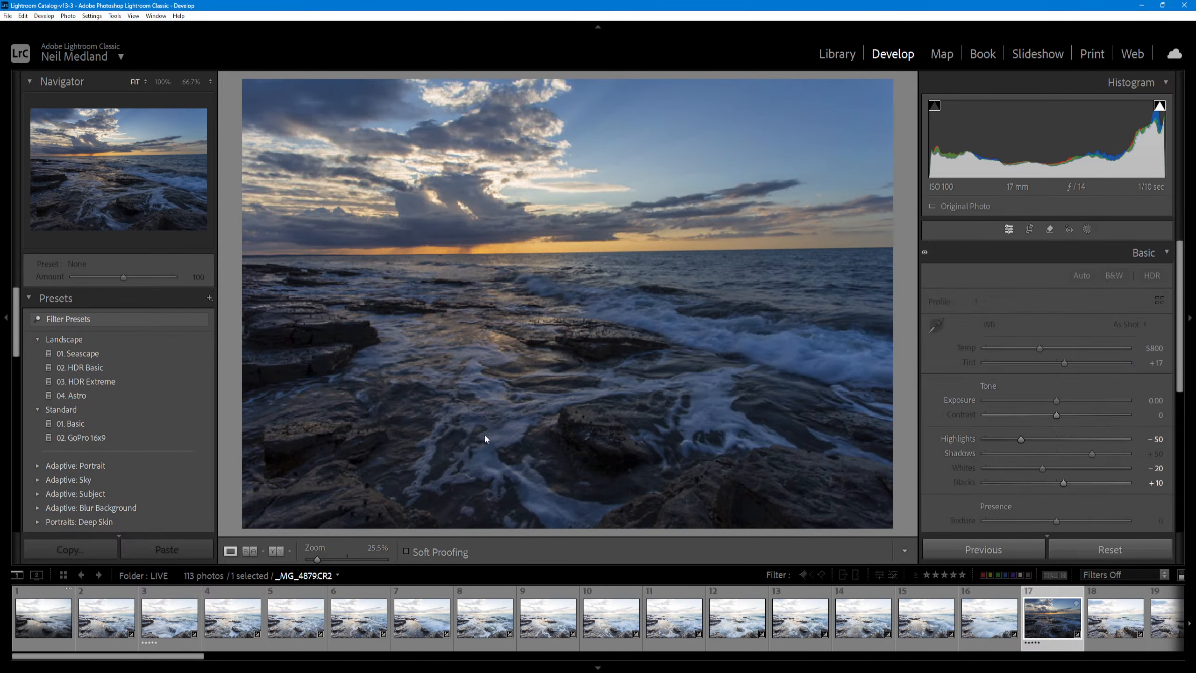
click(66, 605)
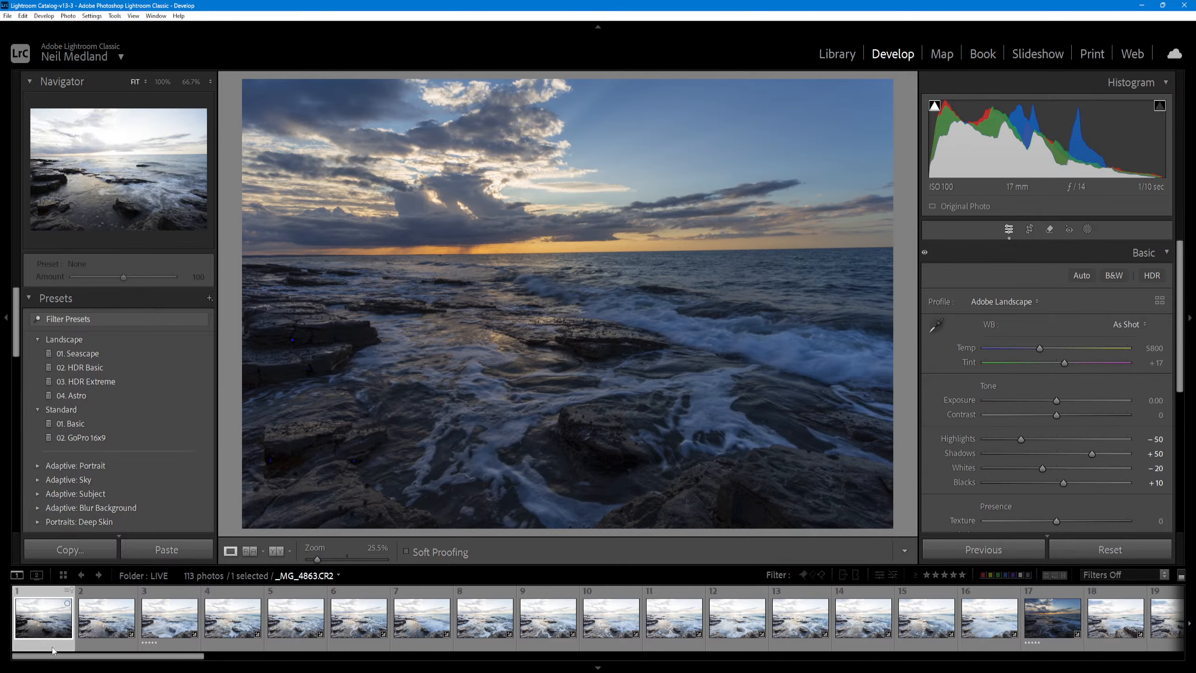
- Examine the dark rocks and the moving water of the first photo at 100% zoom
click(303, 374)
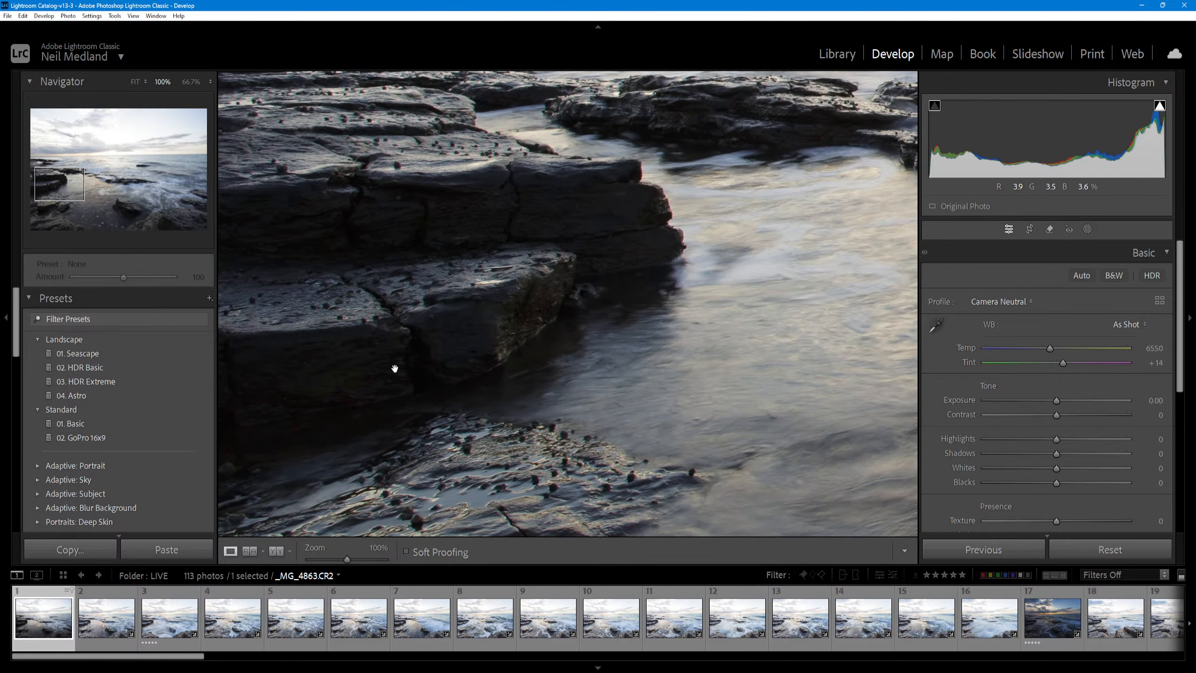
drag(396, 369, 553, 226)
click(712, 347)
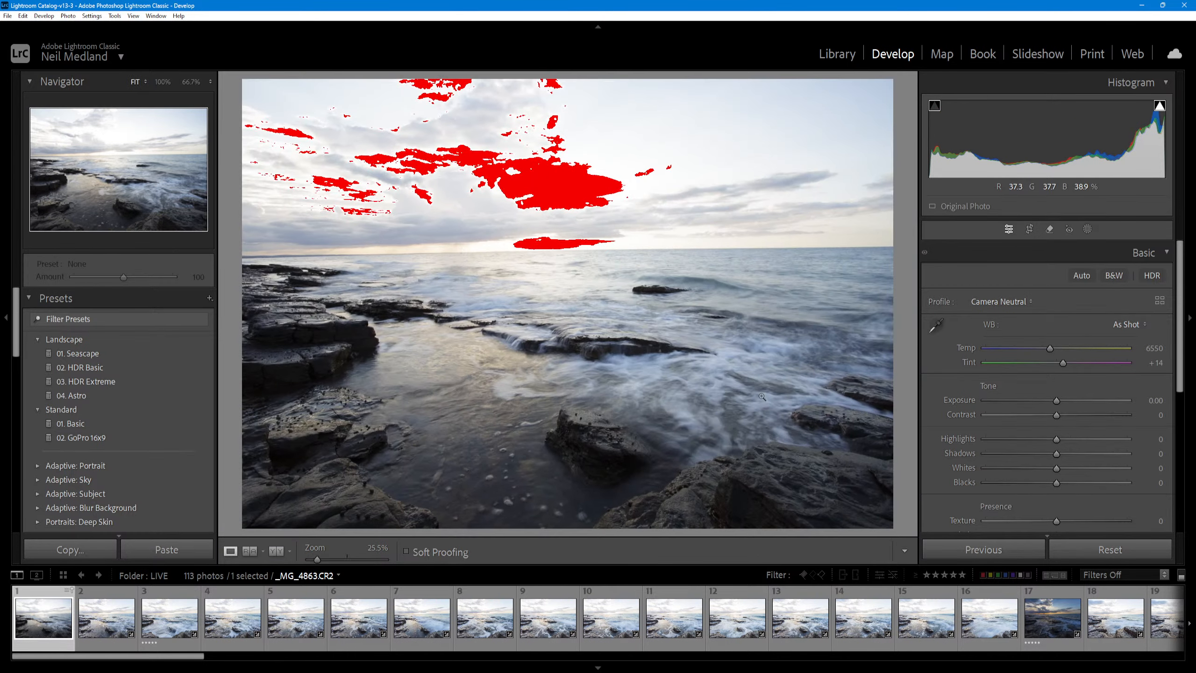
click(554, 348)
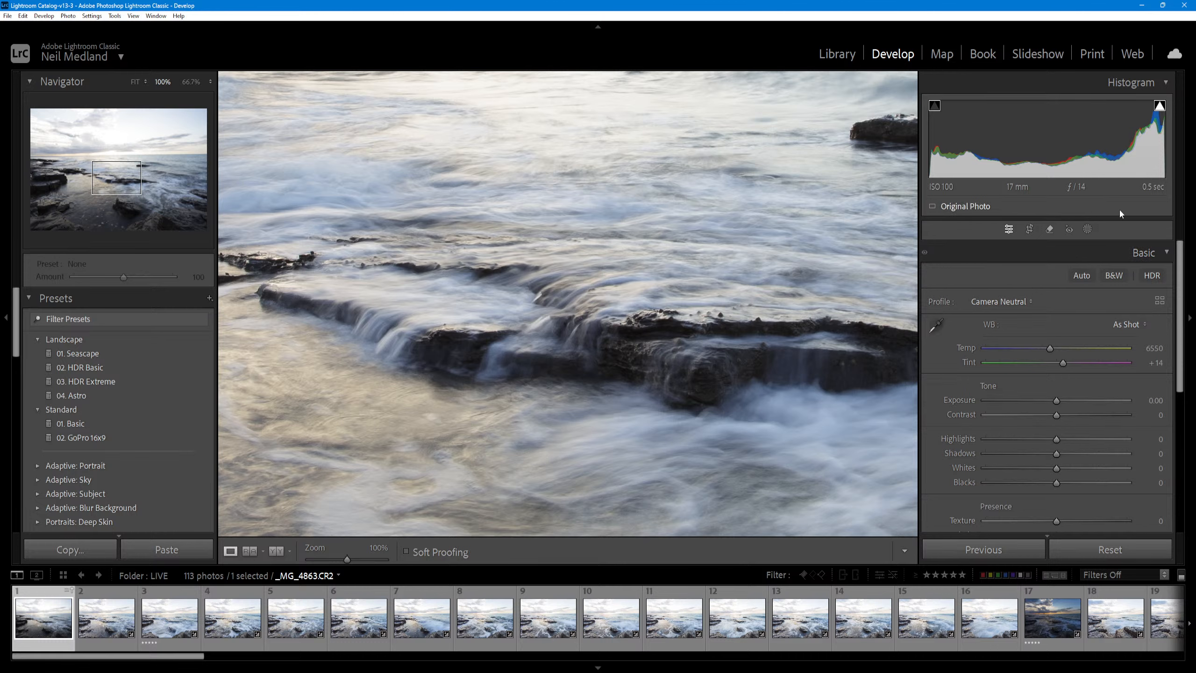
drag(829, 450, 611, 245)
drag(646, 377, 807, 240)
drag(545, 316, 653, 300)
drag(589, 384, 659, 414)
drag(595, 283, 641, 454)
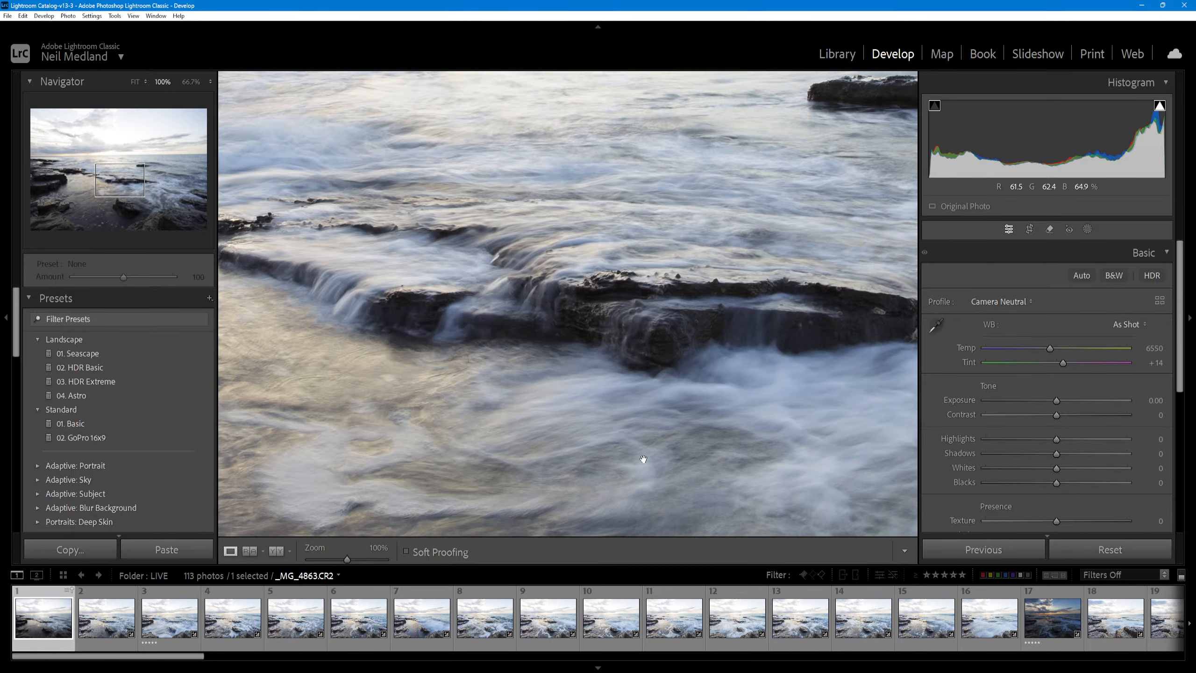
click(661, 386)
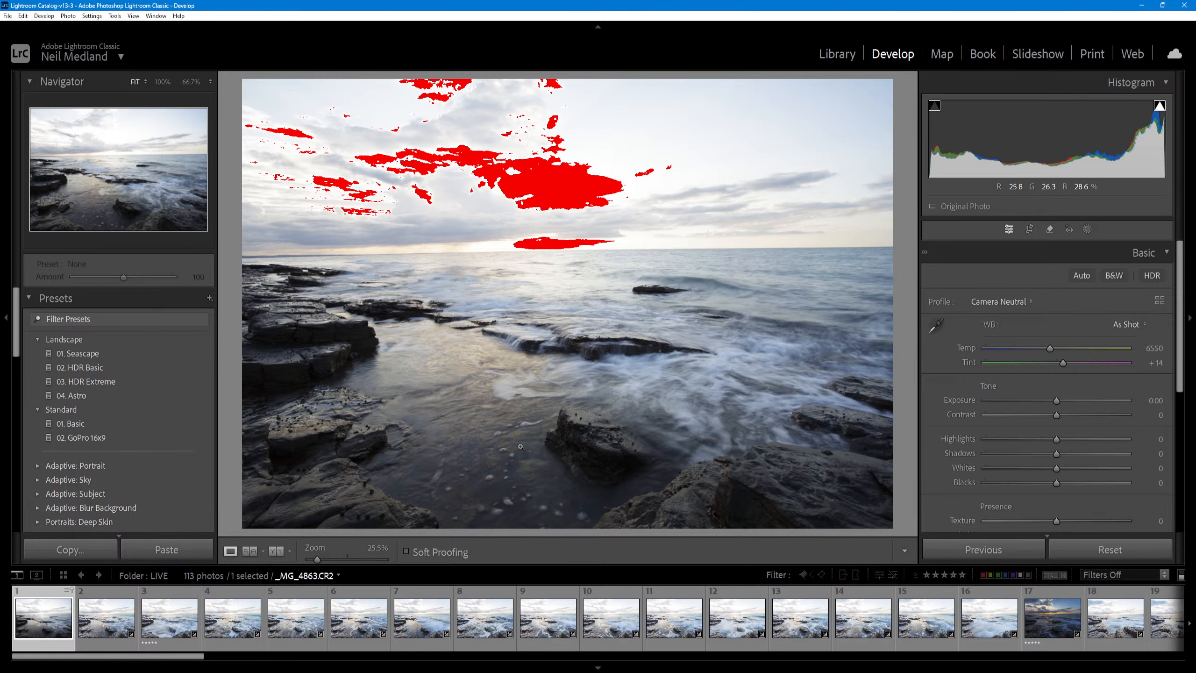
- Examine the clipped shadows on the foreground rocks and the water in photo 17 at 100% zoom
click(1060, 643)
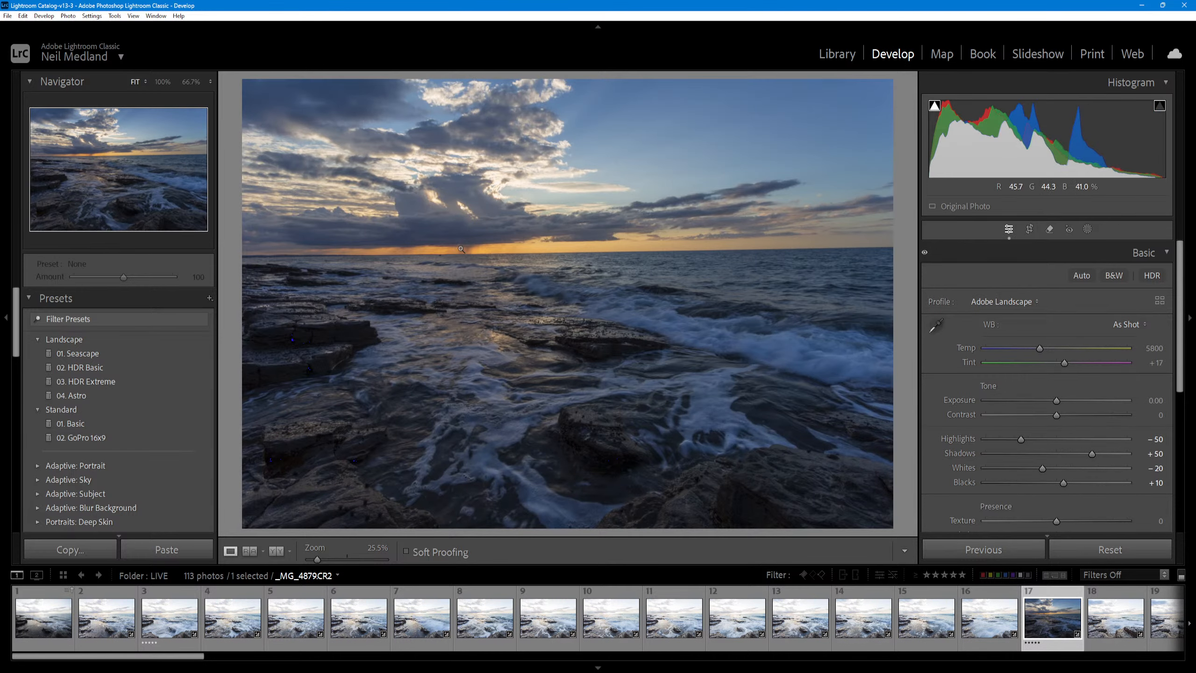
click(682, 490)
drag(360, 528, 547, 430)
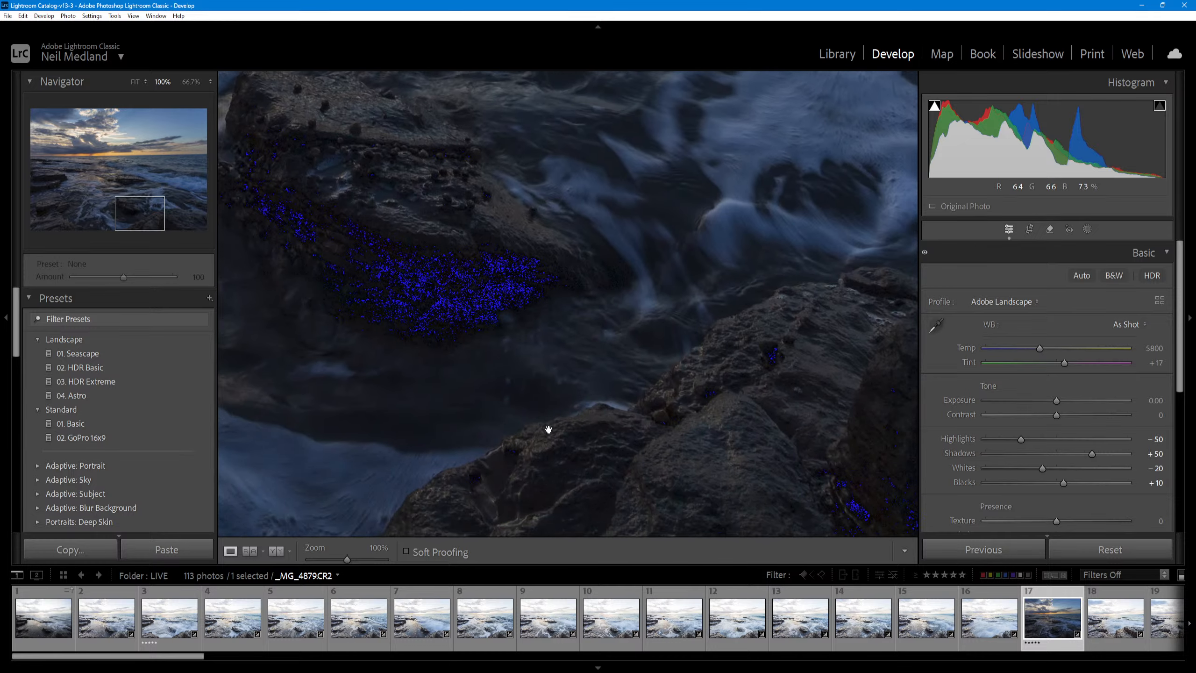
drag(471, 222, 593, 396)
drag(569, 306, 638, 454)
drag(669, 337, 500, 499)
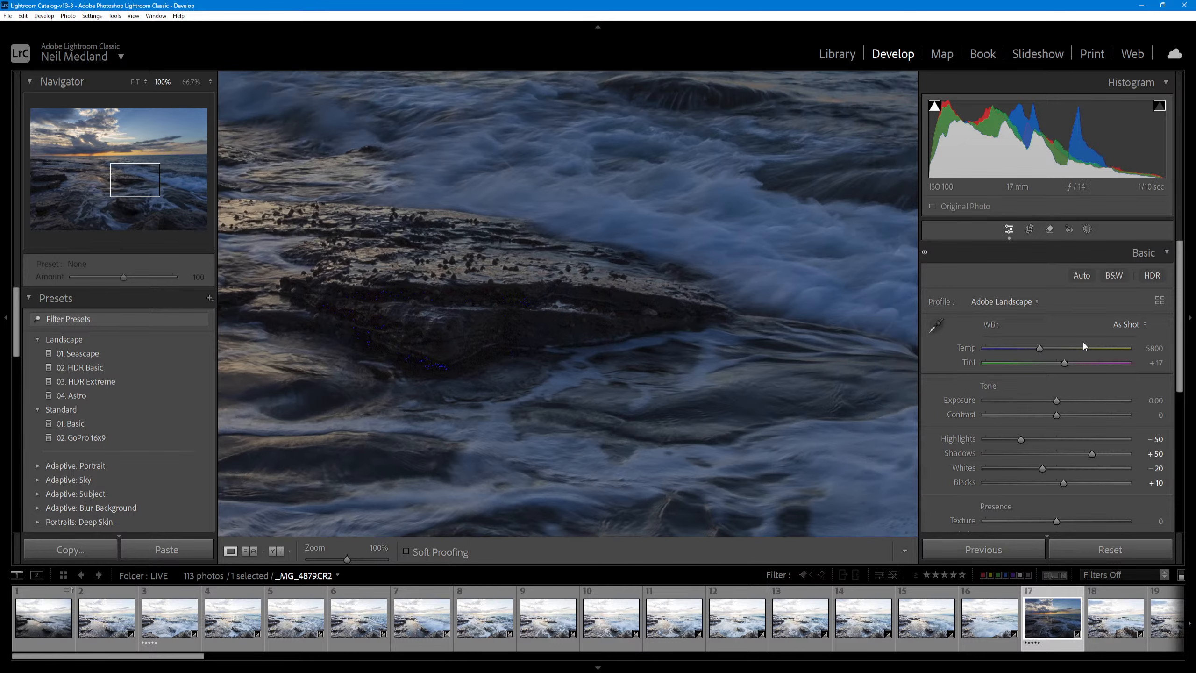
click(575, 358)
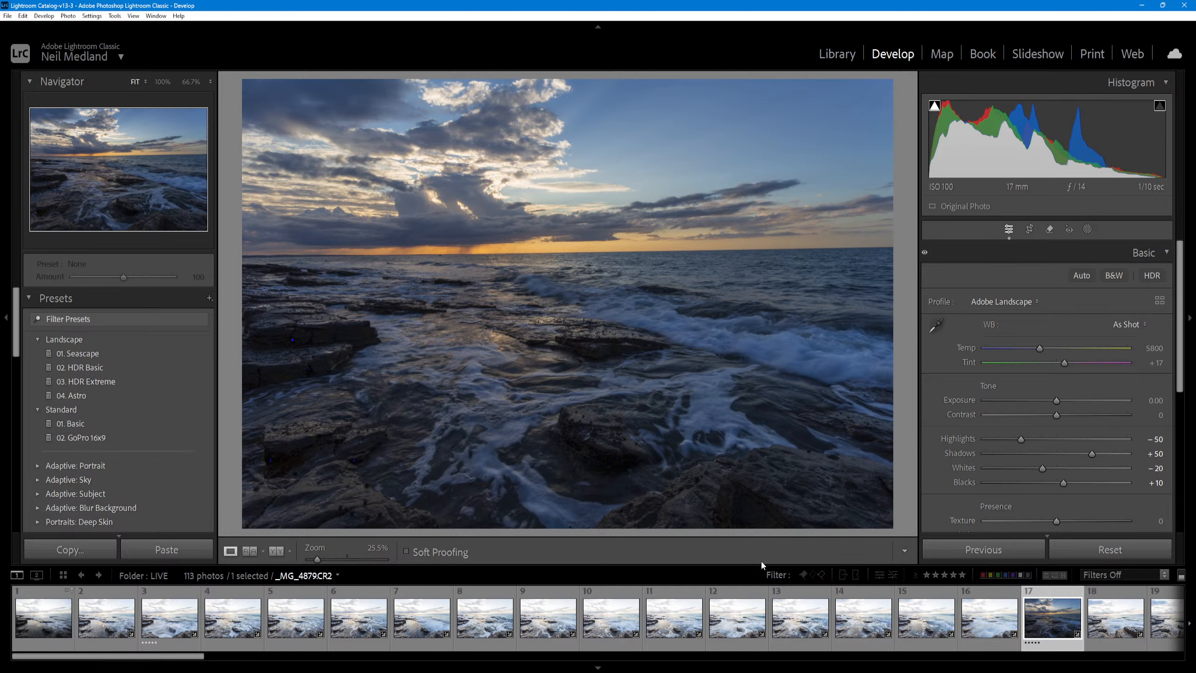
- Apply the 01. Seascape preset to the first photo and lower its exposure to -1.09
click(44, 617)
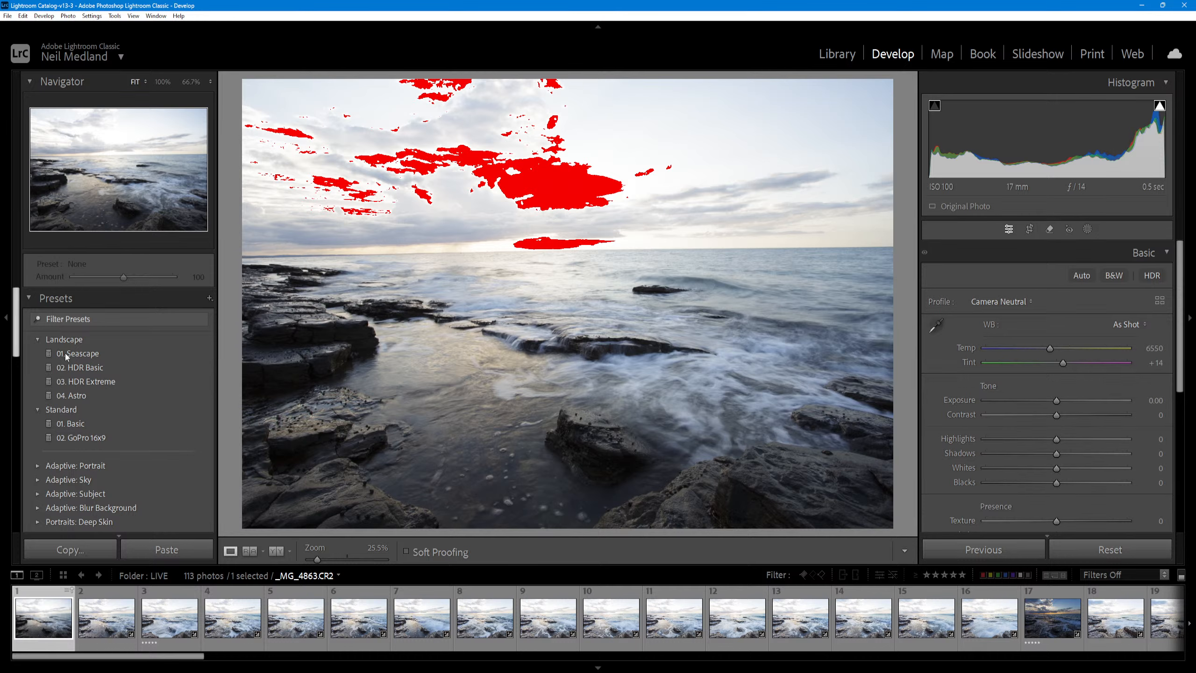
click(102, 357)
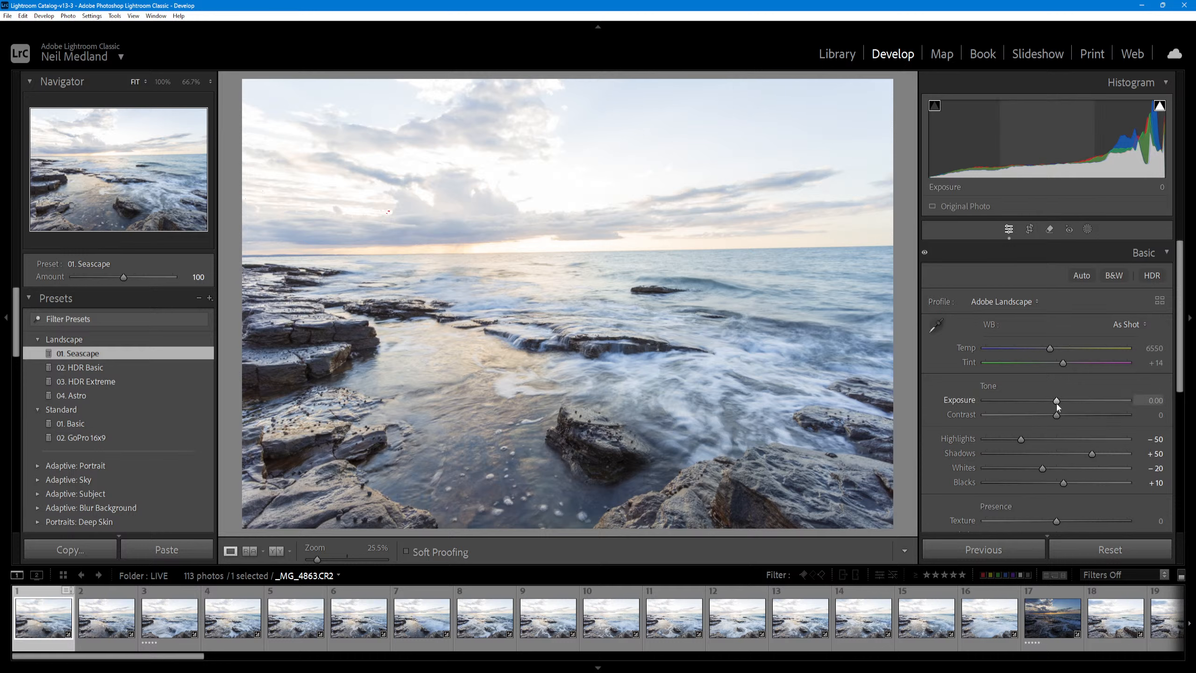
drag(1056, 404, 1041, 406)
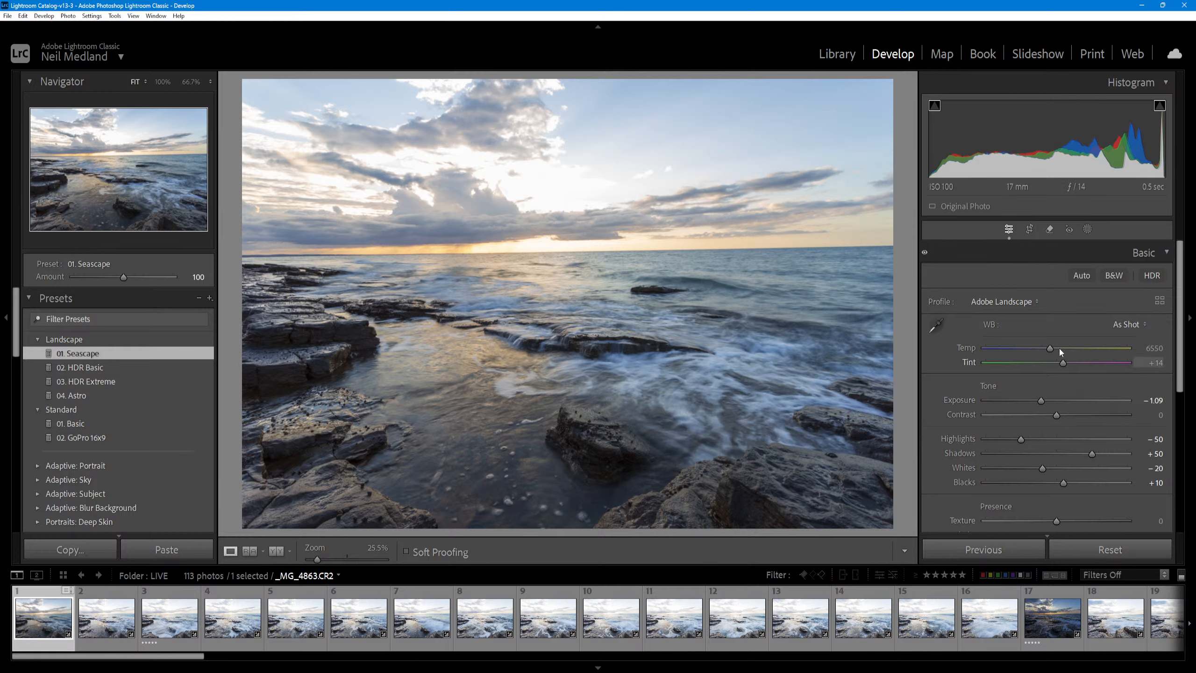
- Try the Auto, Daylight and Cloudy white balance presets on the first photo
click(1127, 326)
click(1114, 350)
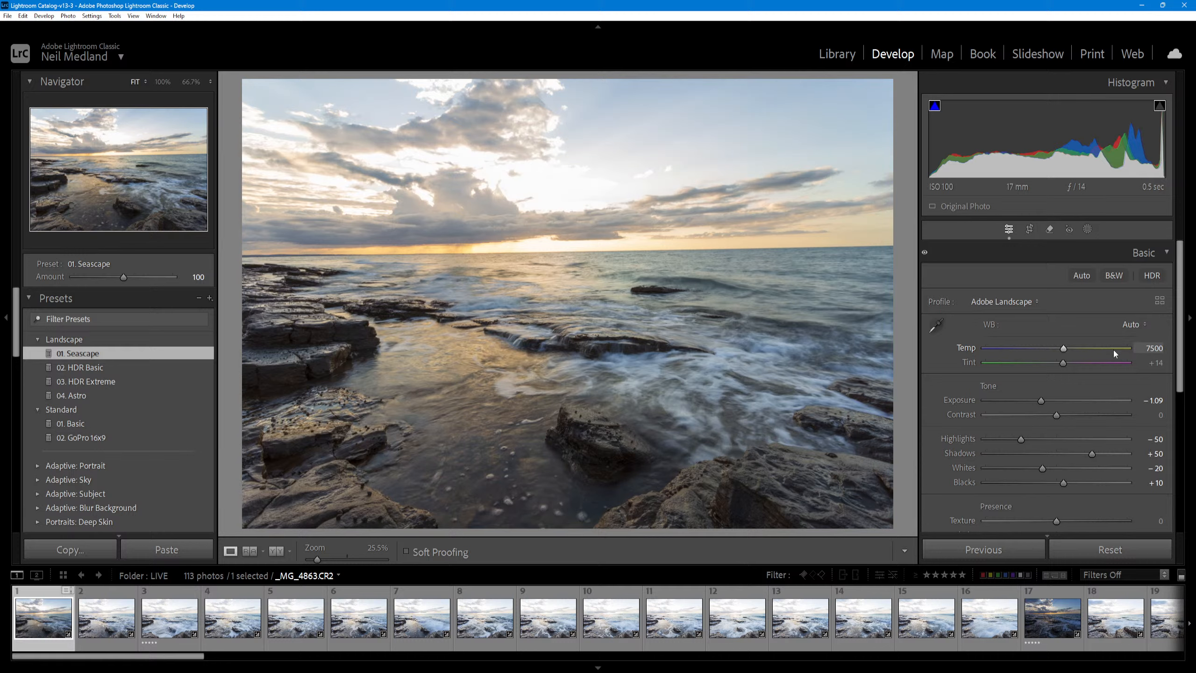
click(1132, 324)
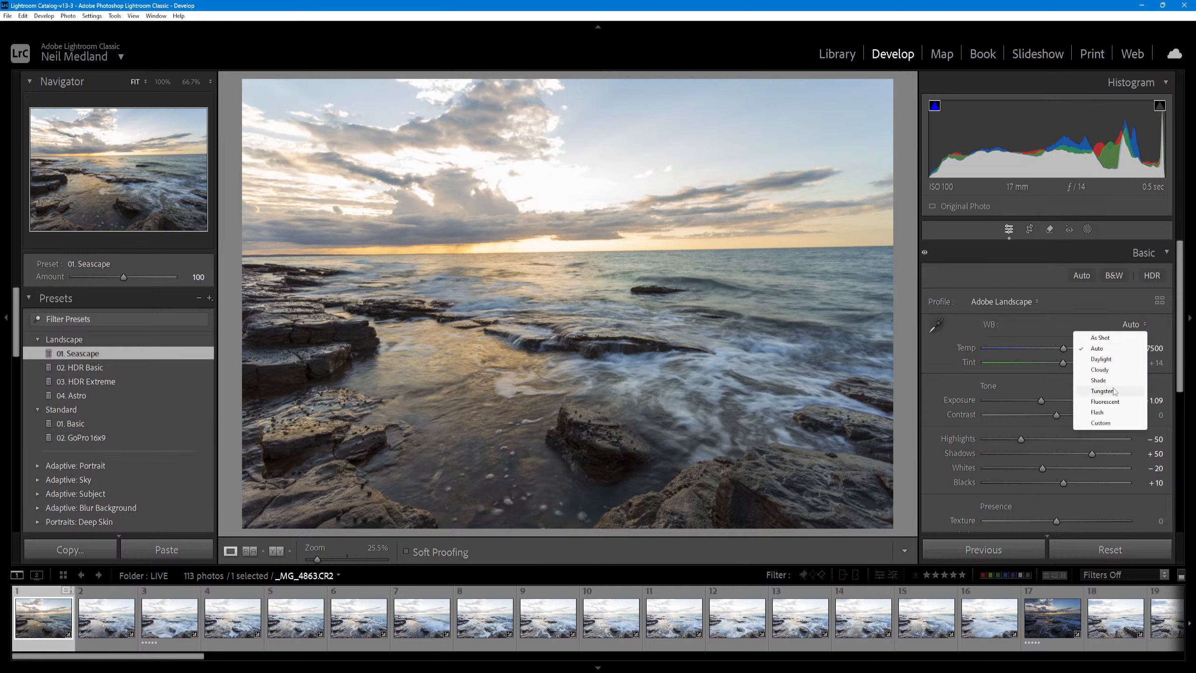
click(1119, 359)
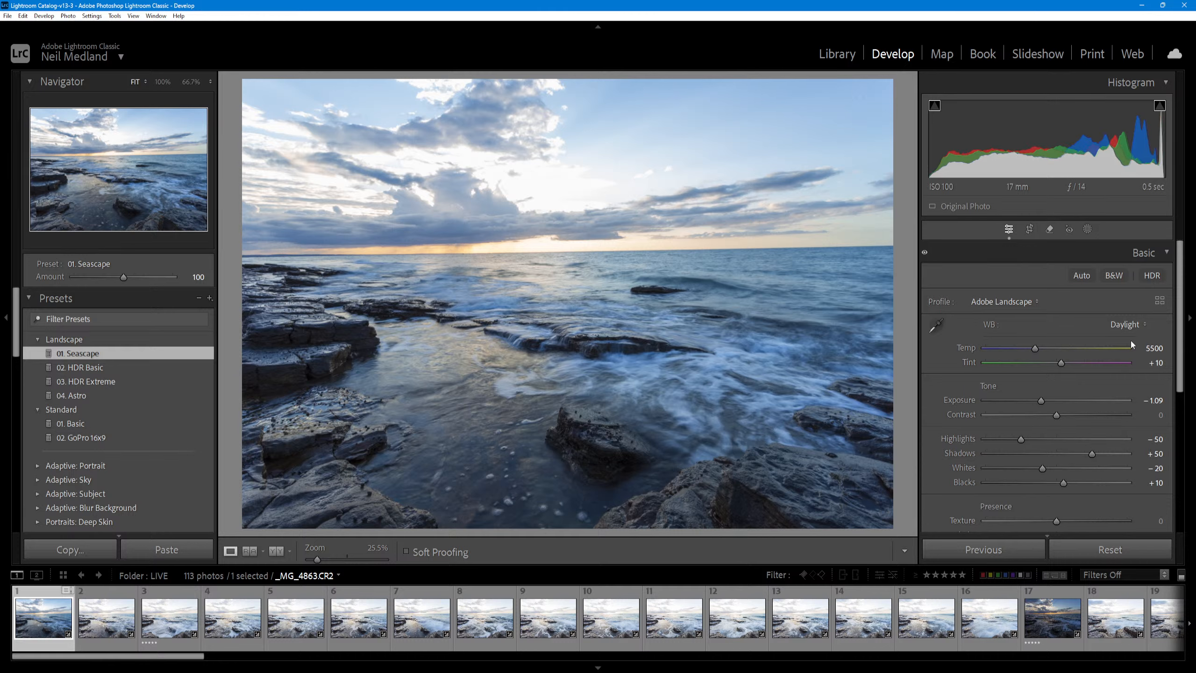
click(1131, 336)
click(1116, 372)
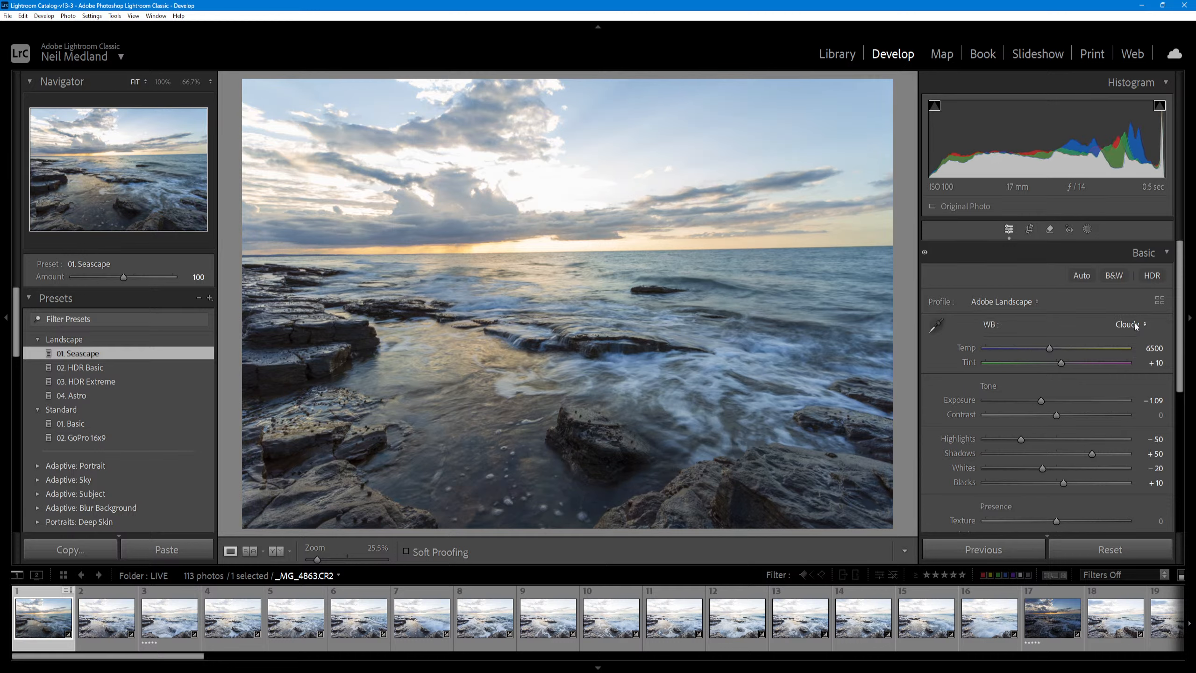
- Set the white balance to Shade and fine-tune it to a temperature of 7789 and a tint of +19
click(1139, 330)
click(1112, 383)
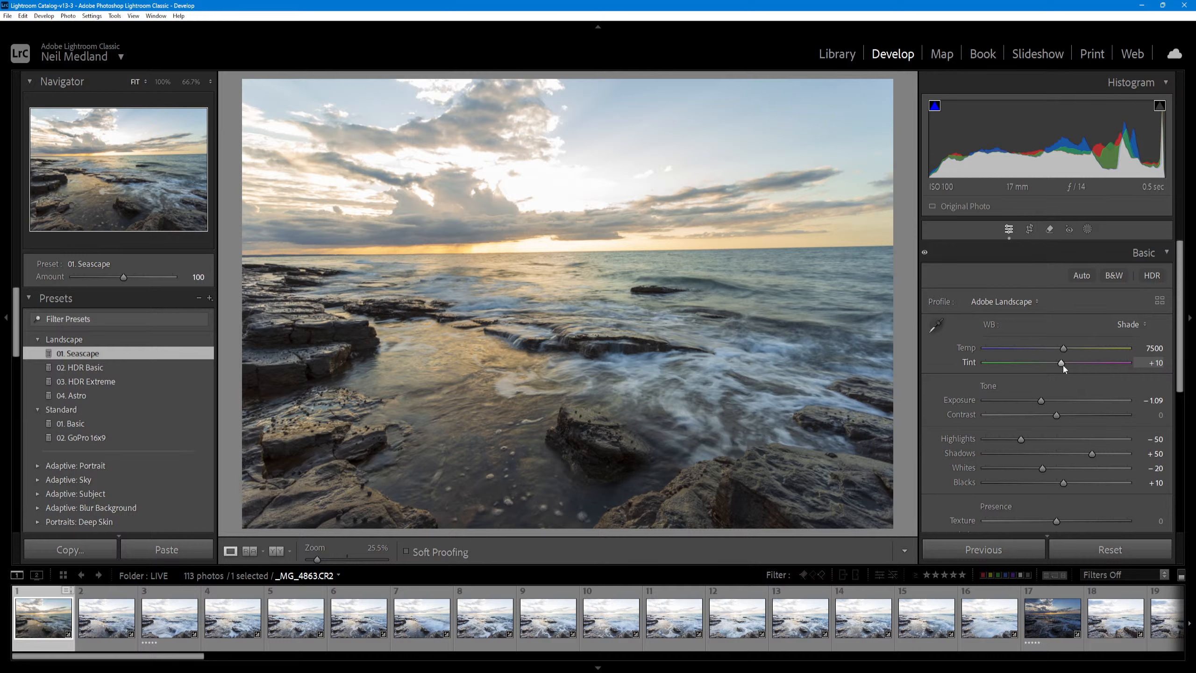
mouse_move(1064, 365)
mouse_down()
mouse_move(1075, 365)
mouse_move(1068, 348)
mouse_up()
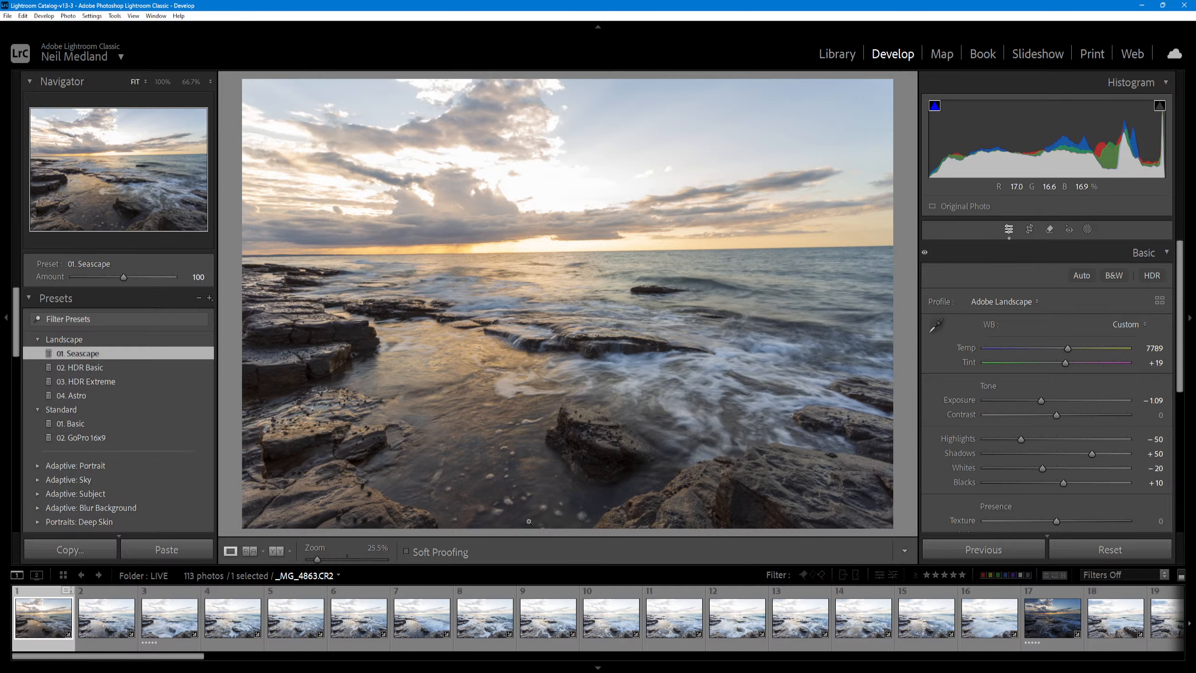
- Select all photos and synchronize only the White Balance setting from the first photo to them
key(ctrl+a)
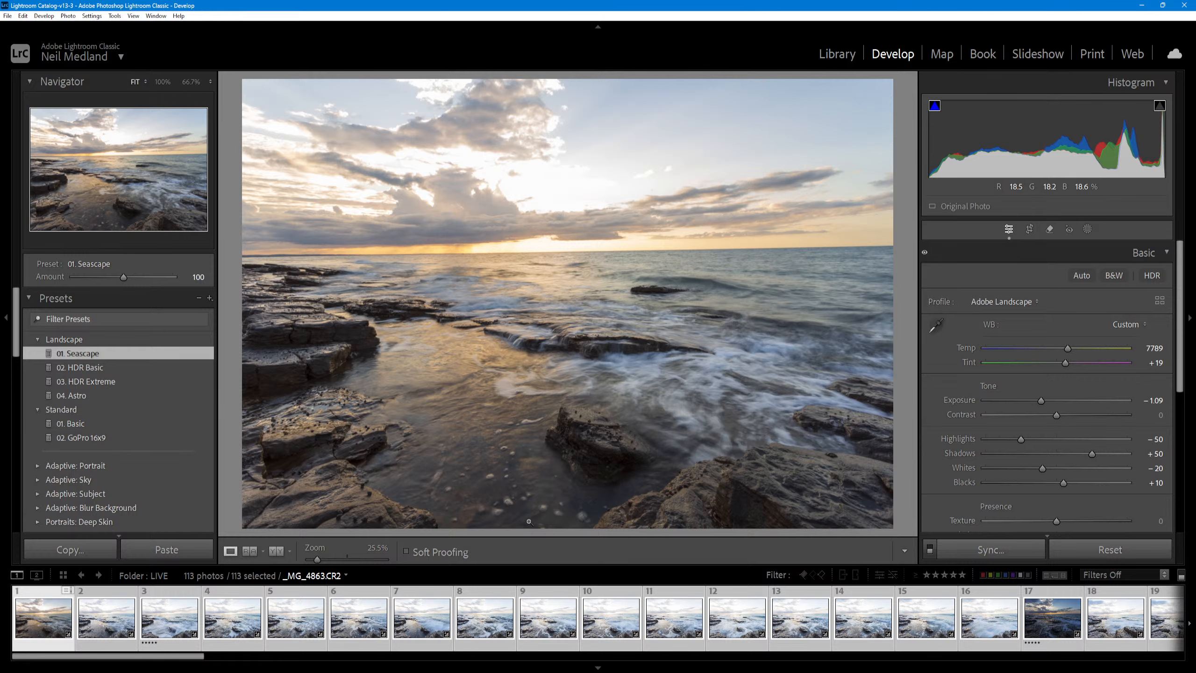
click(1012, 550)
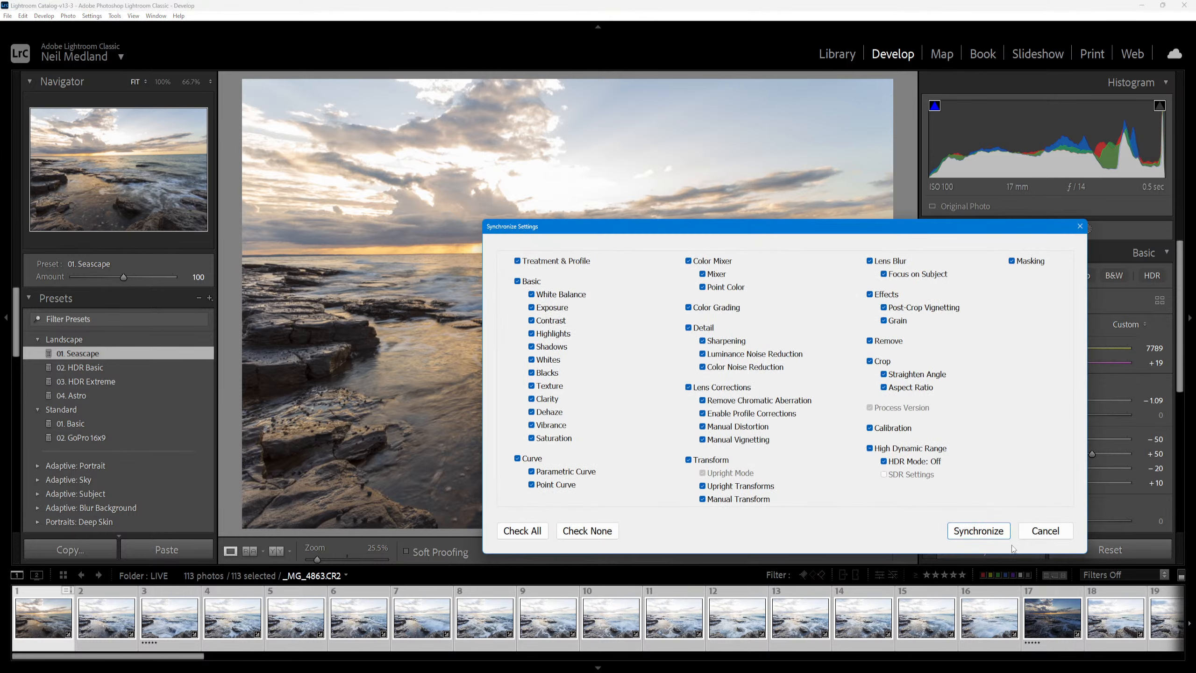
click(601, 532)
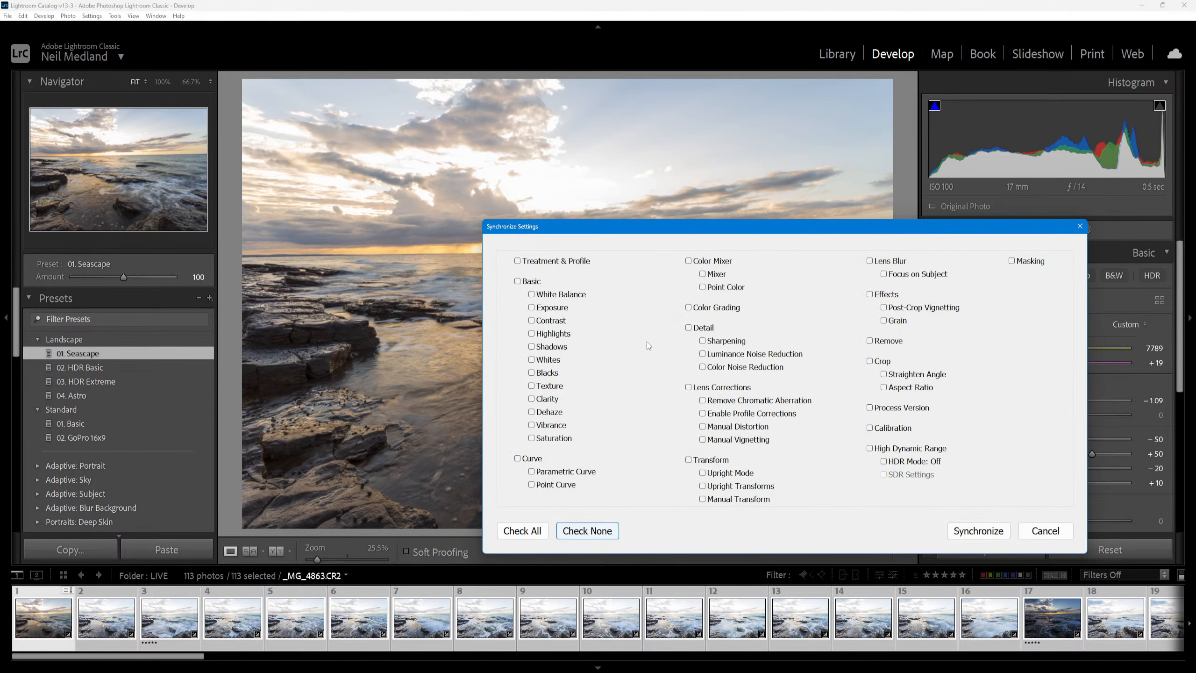
click(532, 295)
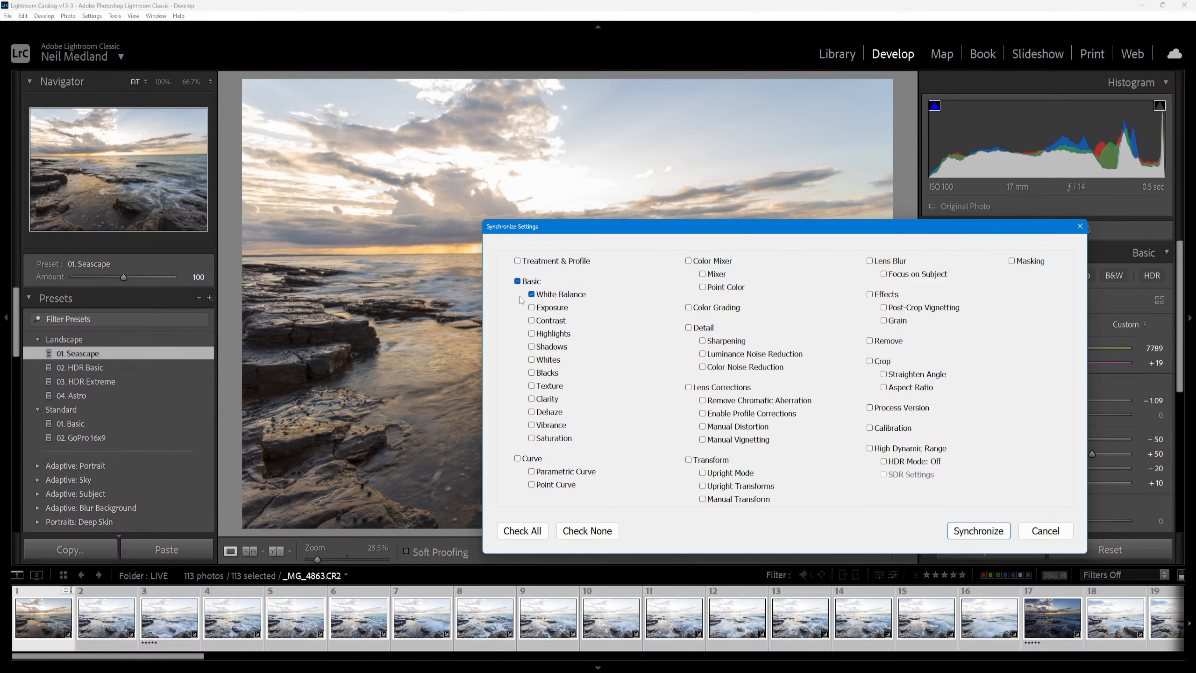
click(959, 530)
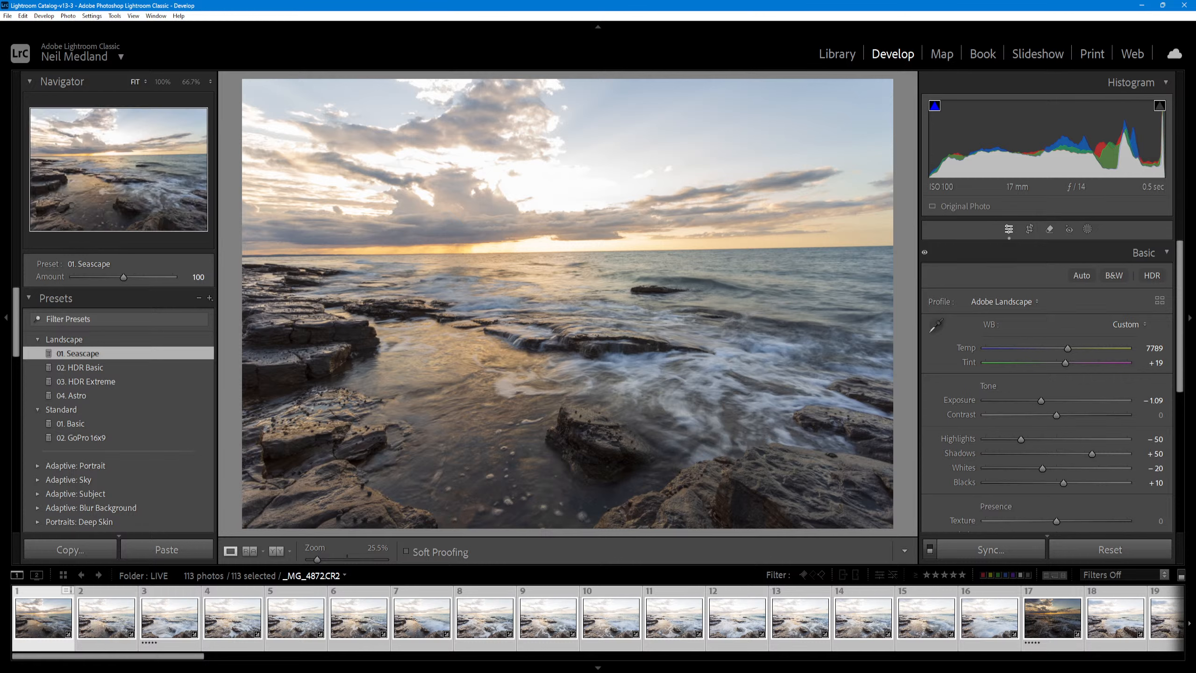
- Select the bright photos 1–16, 18, 19, 21–24, 26 and 27, keeping the first photo as the source
click(59, 650)
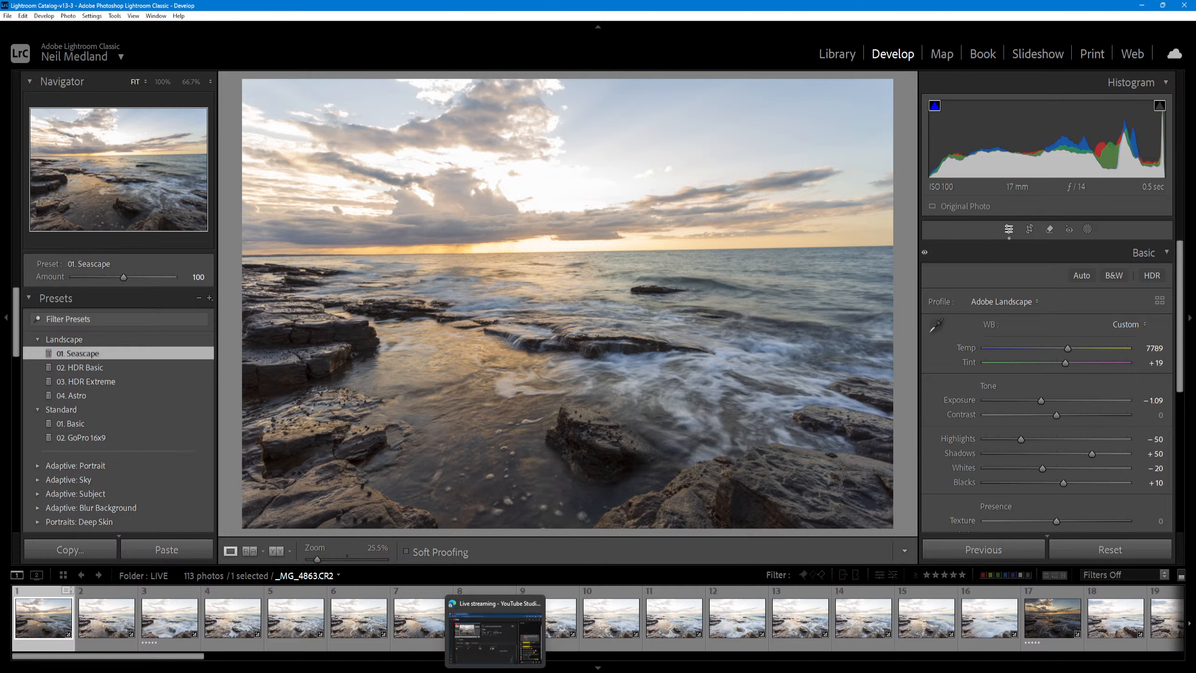
shift+click(989, 618)
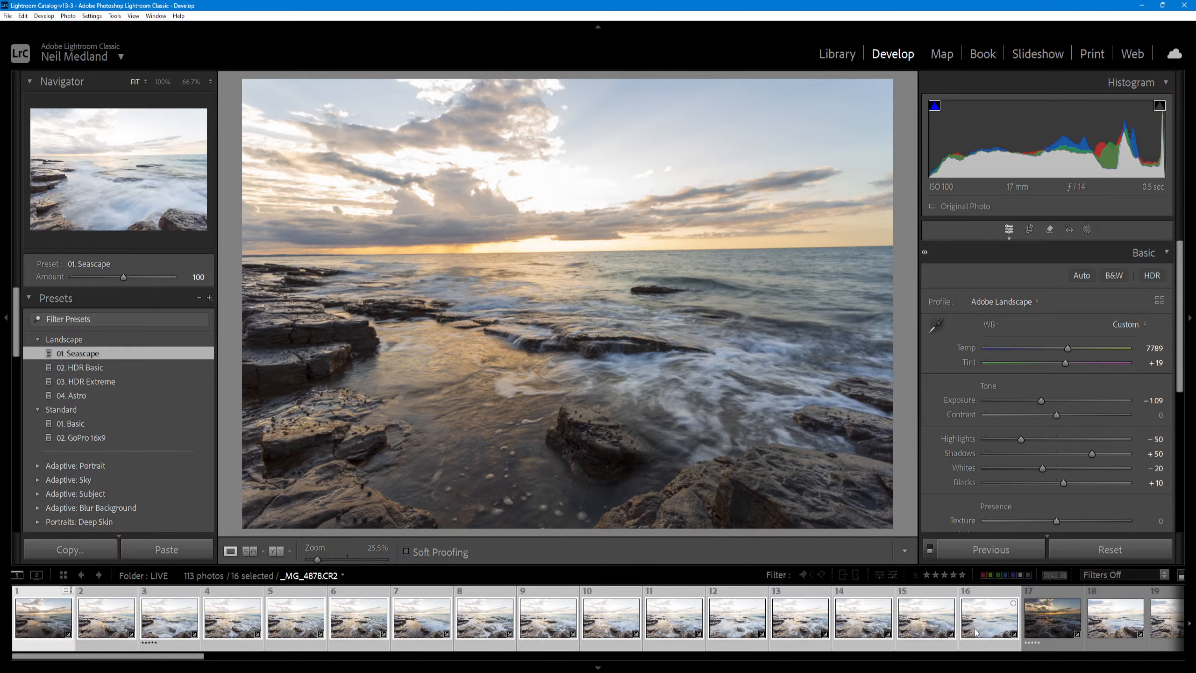
drag(193, 659, 320, 659)
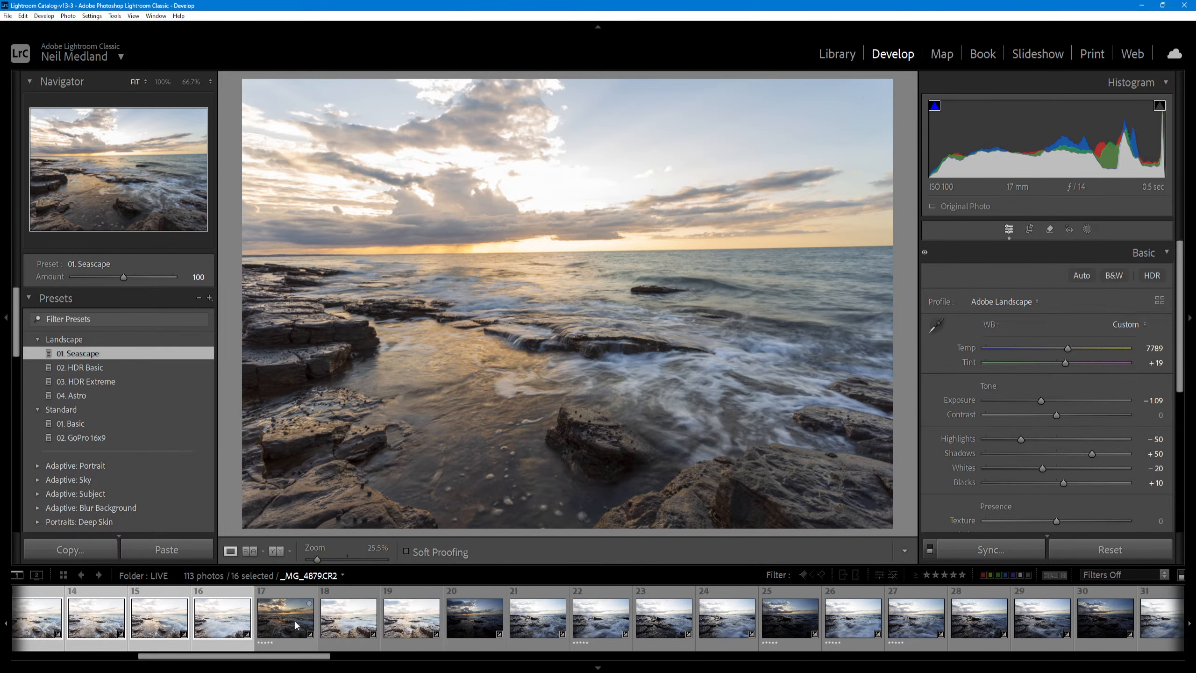
ctrl+click(349, 620)
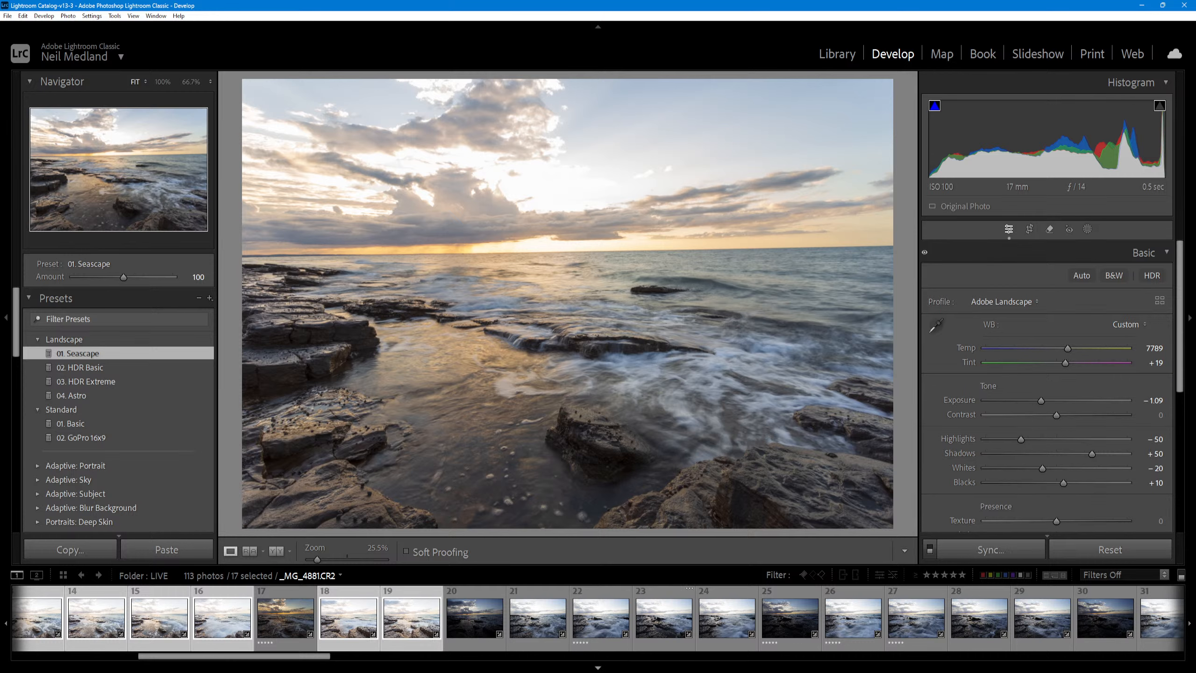
ctrl+click(538, 624)
ctrl+click(607, 624)
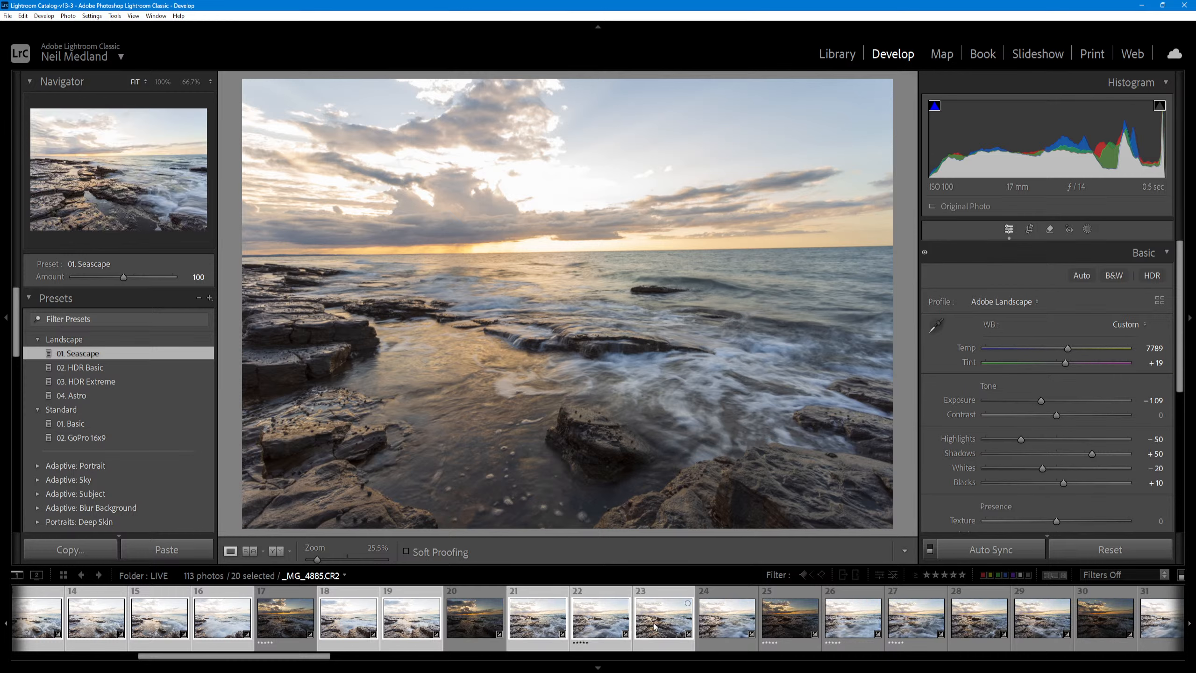
ctrl+click(790, 622)
ctrl+click(853, 622)
ctrl+click(904, 622)
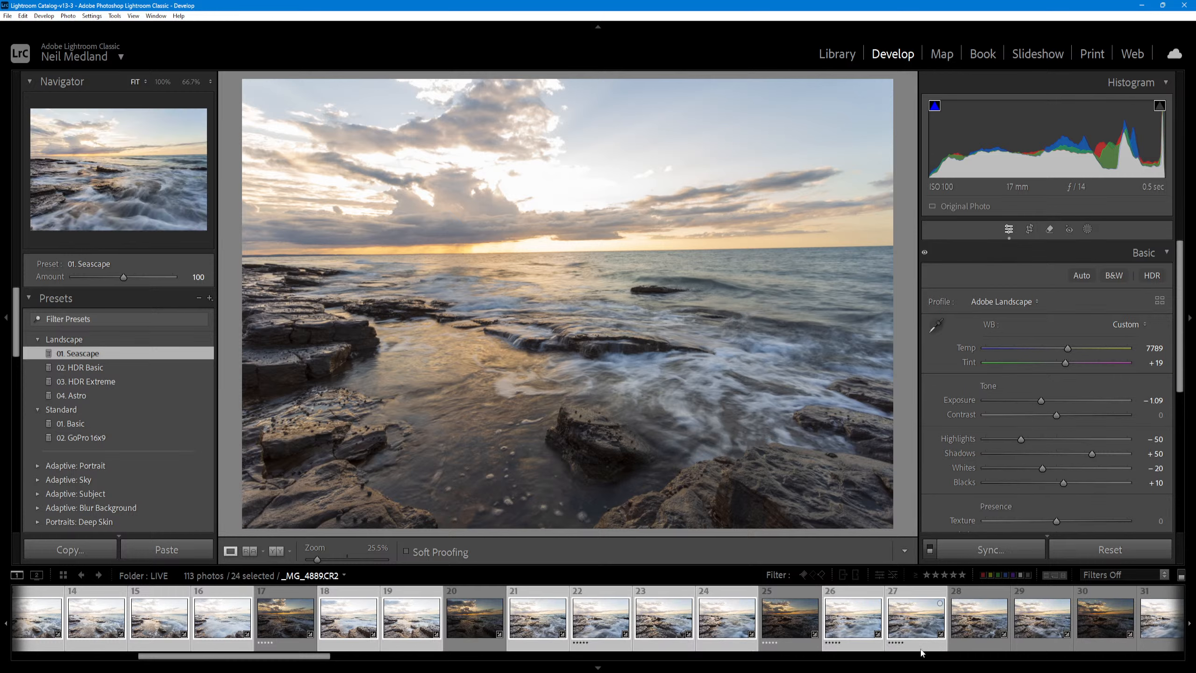
shift+click(978, 620)
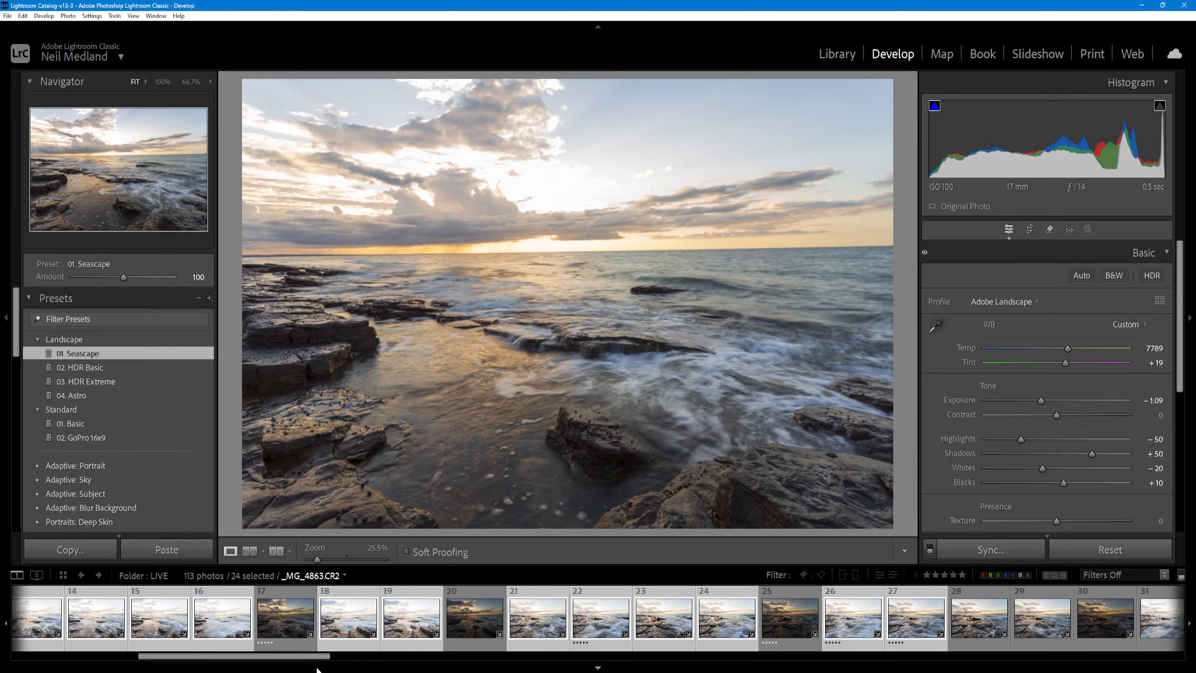
- Add the bright photos 31, 32, 34, 35, 36 and 38 to the selection
scroll(660, 658, down, 5)
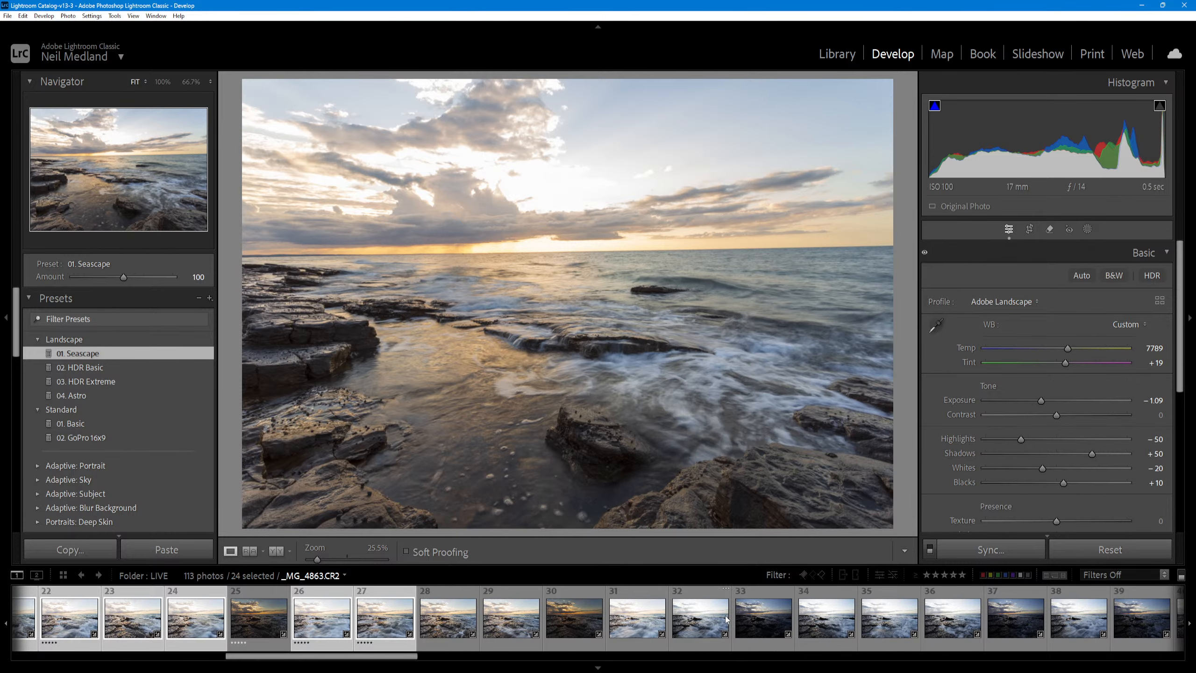
ctrl+click(767, 637)
ctrl+click(827, 622)
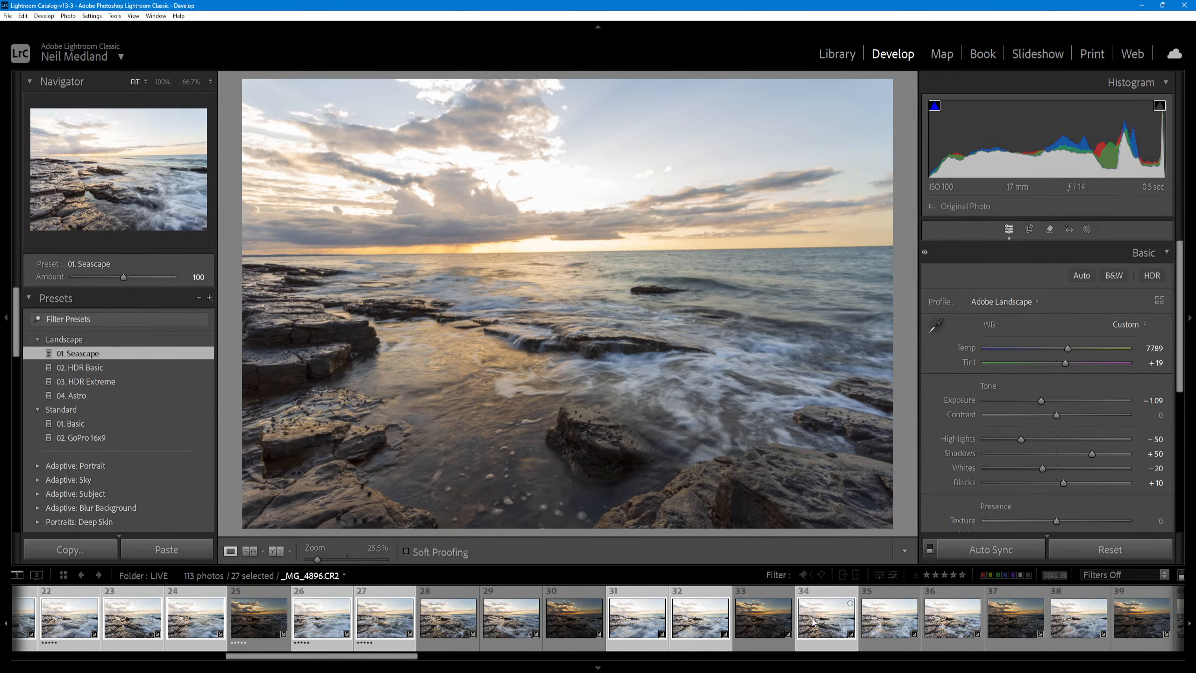
ctrl+click(890, 622)
ctrl+click(952, 622)
ctrl+click(1087, 623)
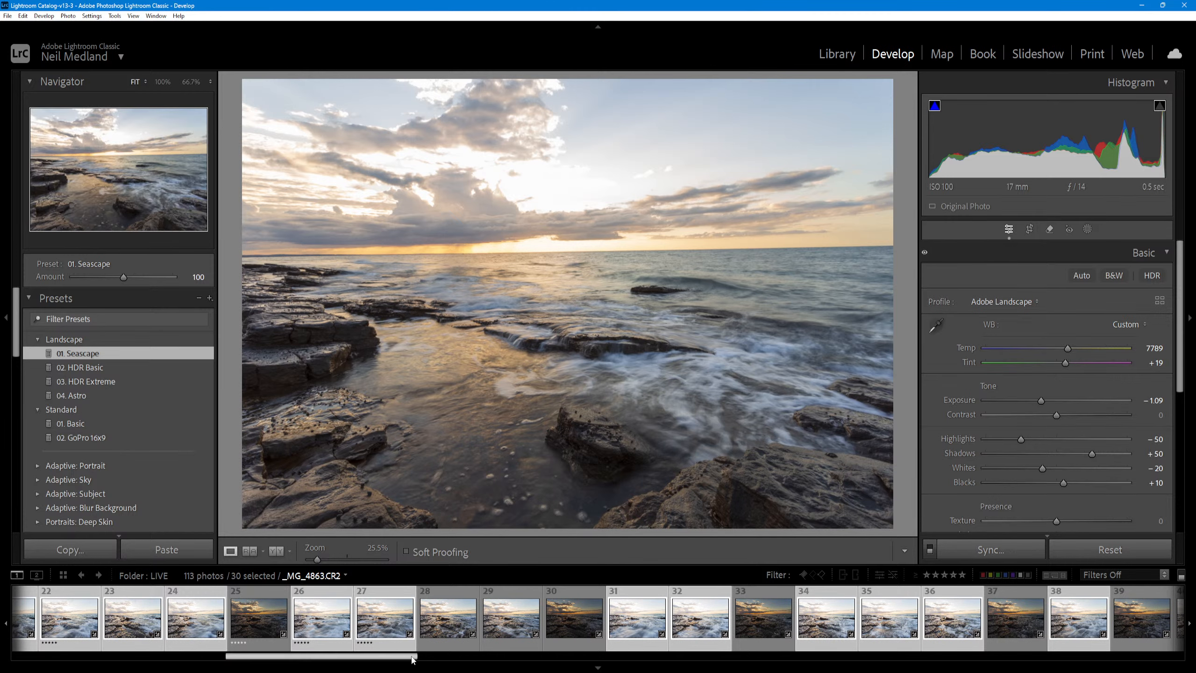
- Extend the selection with the bright photos 40–43 and 45
drag(416, 659, 519, 662)
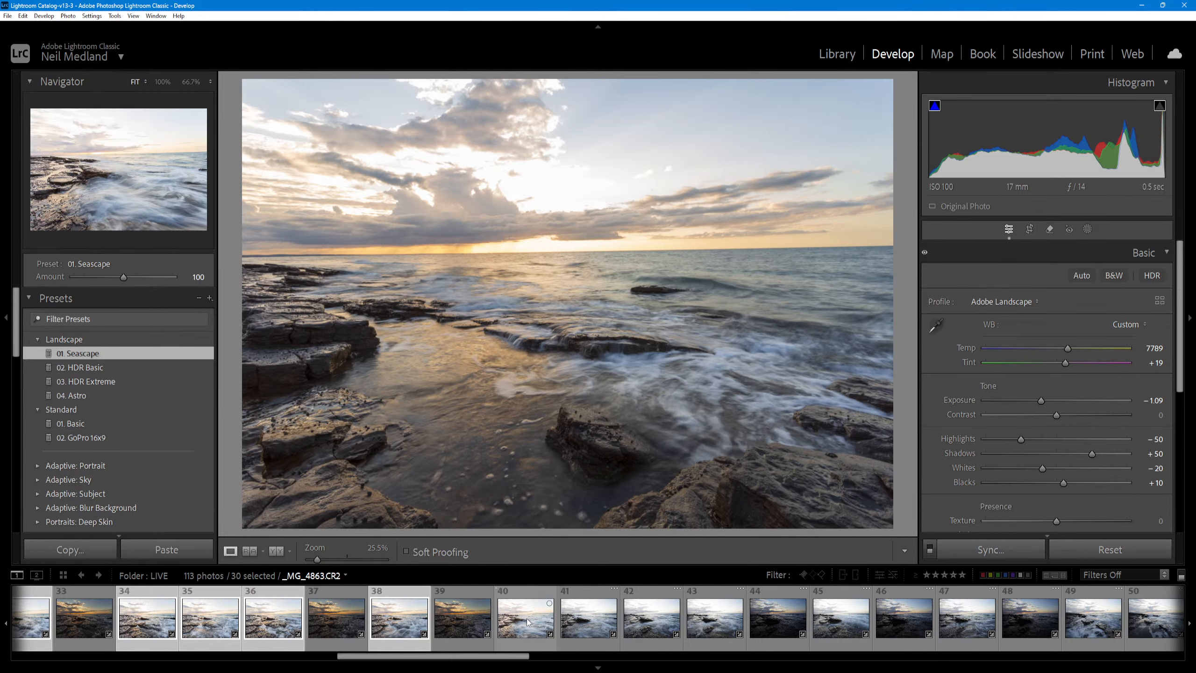
ctrl+click(589, 622)
ctrl+click(649, 630)
ctrl+click(715, 627)
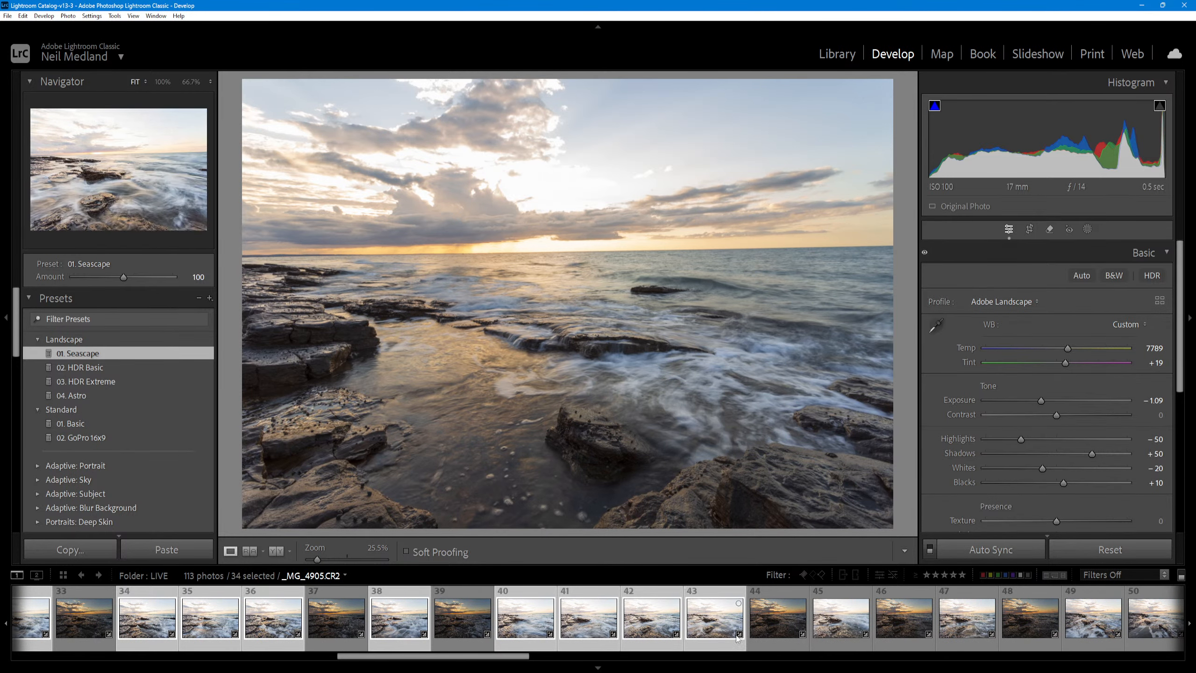
ctrl+click(841, 627)
ctrl+click(967, 627)
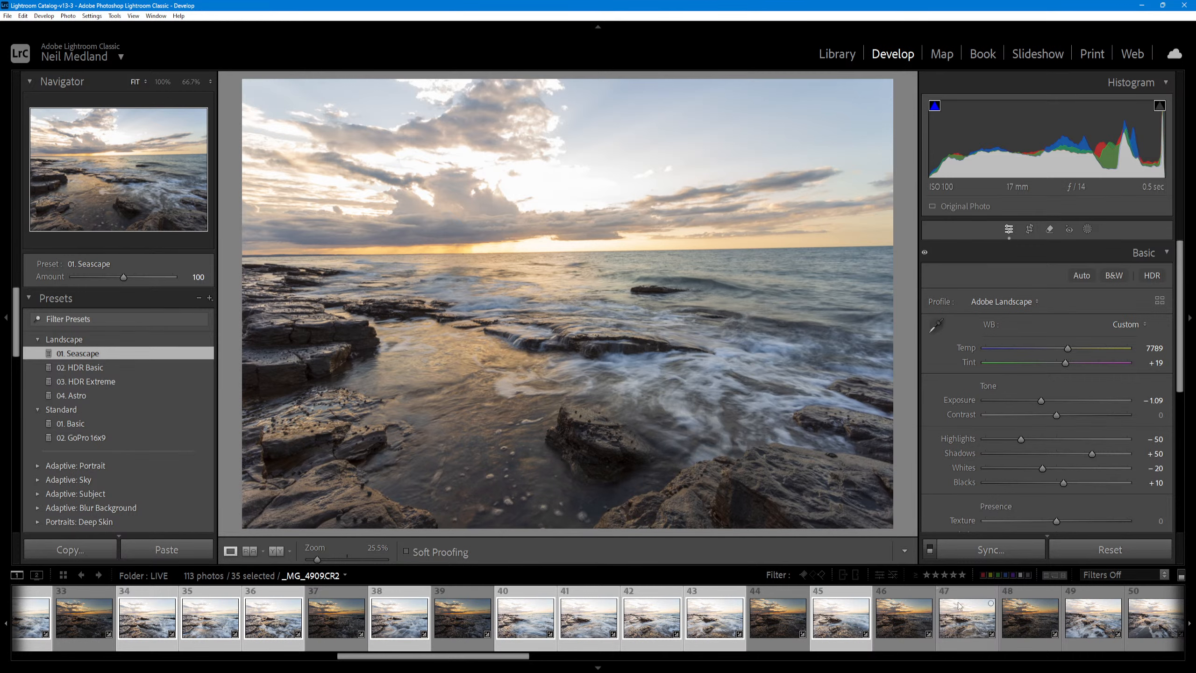
- Synchronize only the Exposure setting from the first photo to the selected bright photos
drag(522, 663, 196, 663)
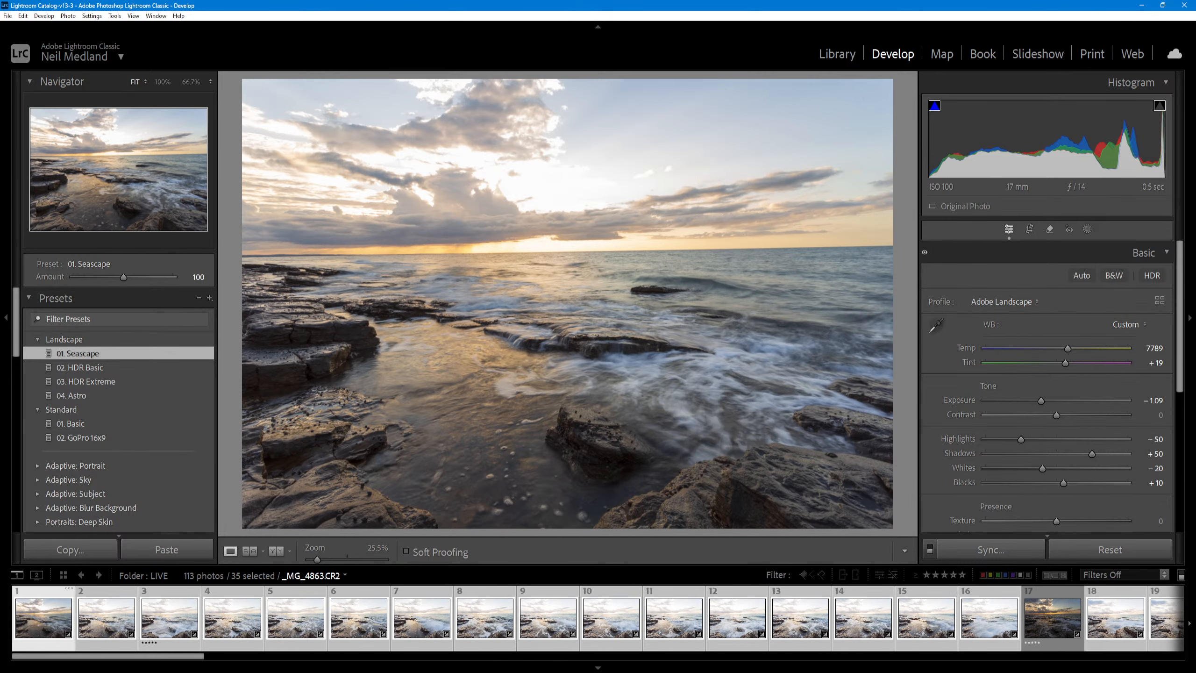
click(990, 549)
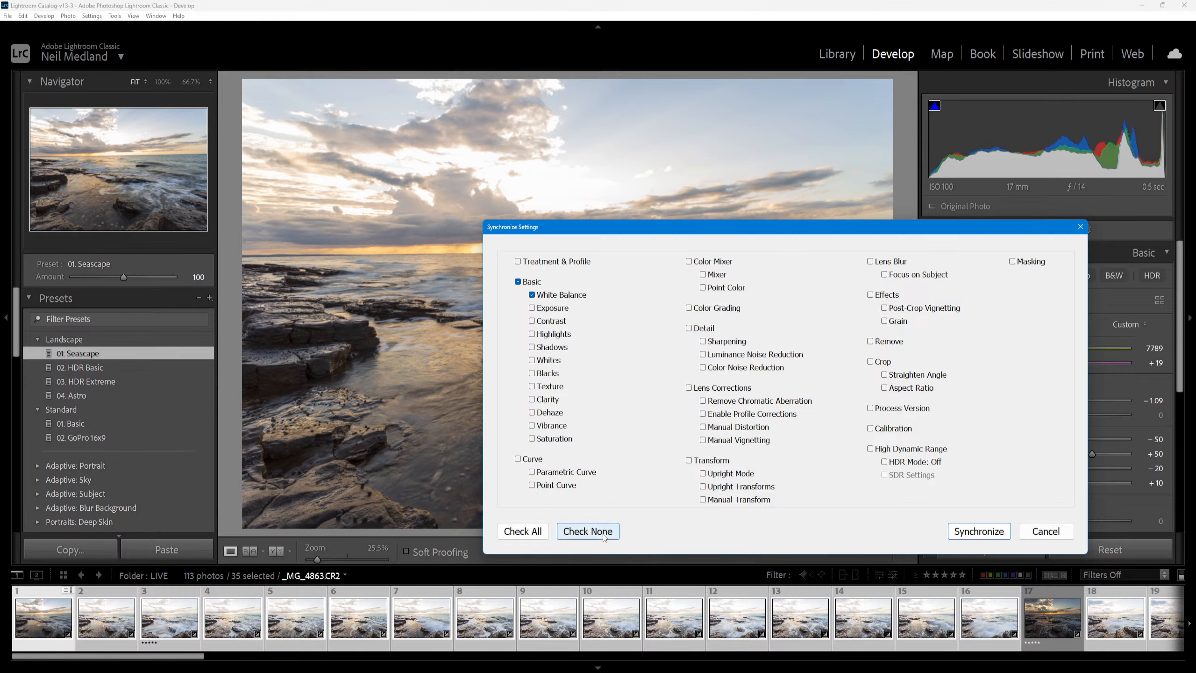
click(588, 530)
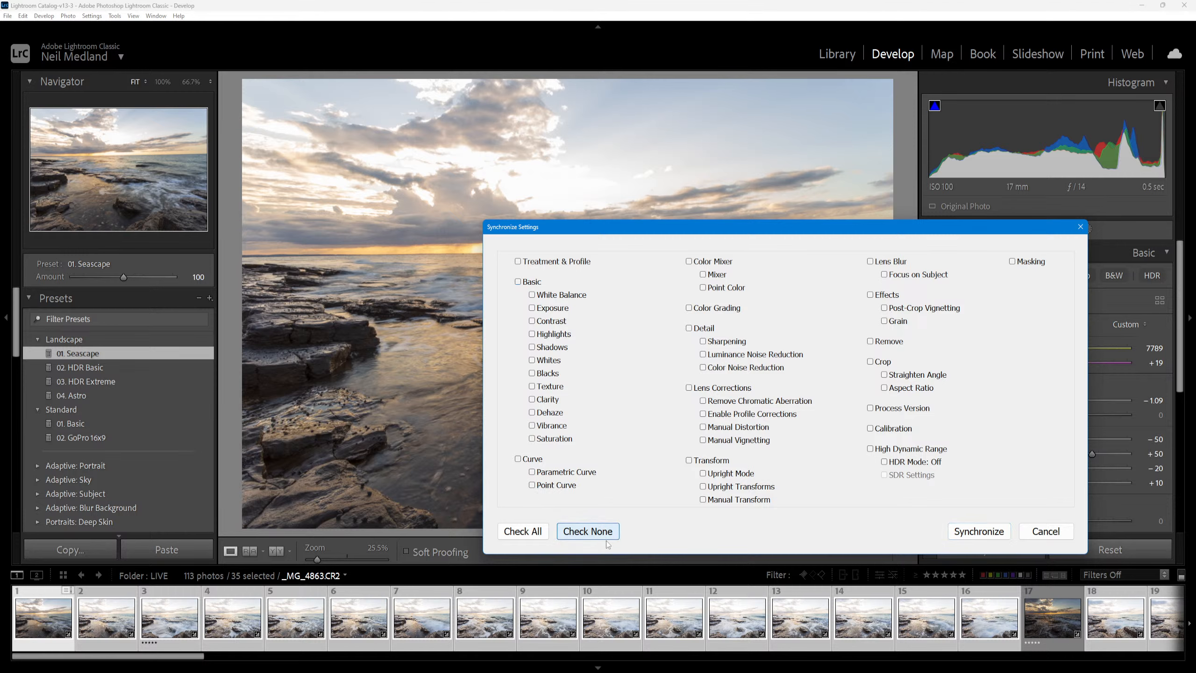
click(531, 308)
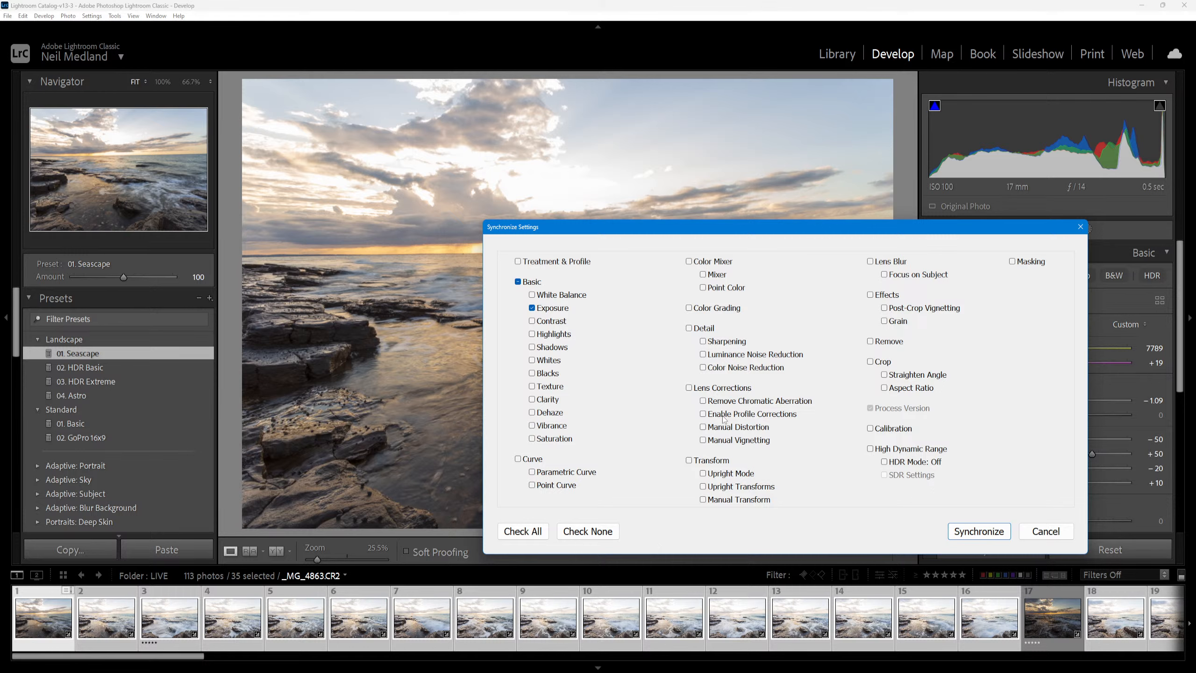
click(979, 531)
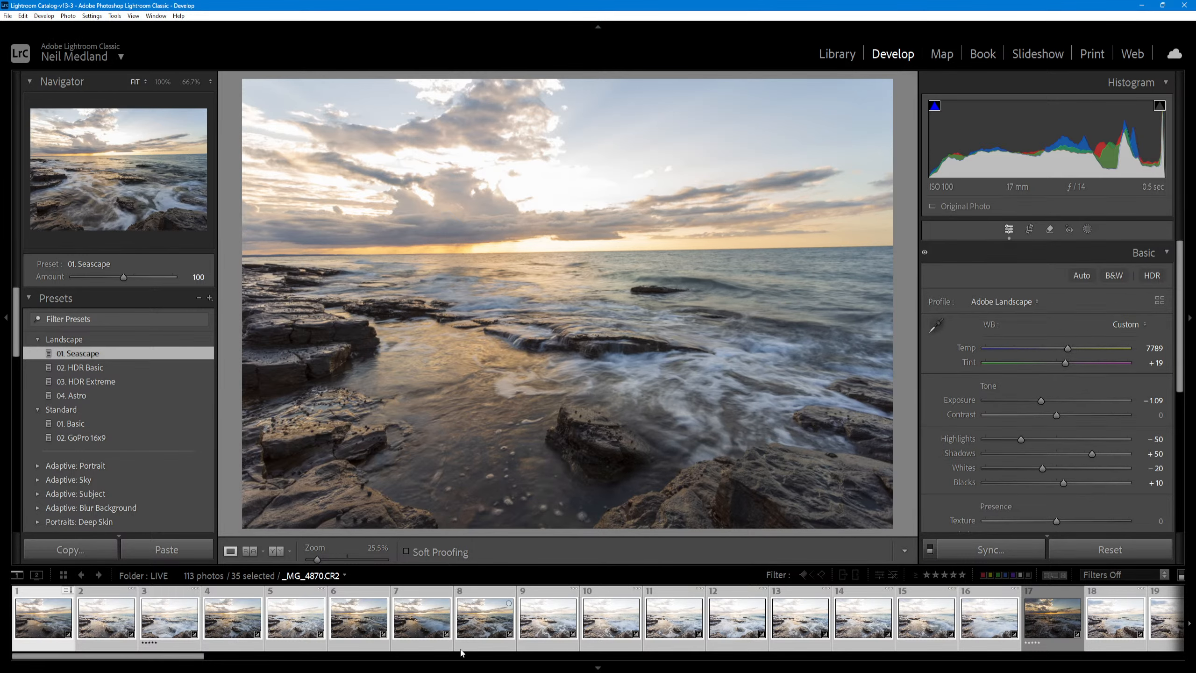
- Compare photos 1, 2 and 3 individually to review the water movement and the synchronized look
click(71, 647)
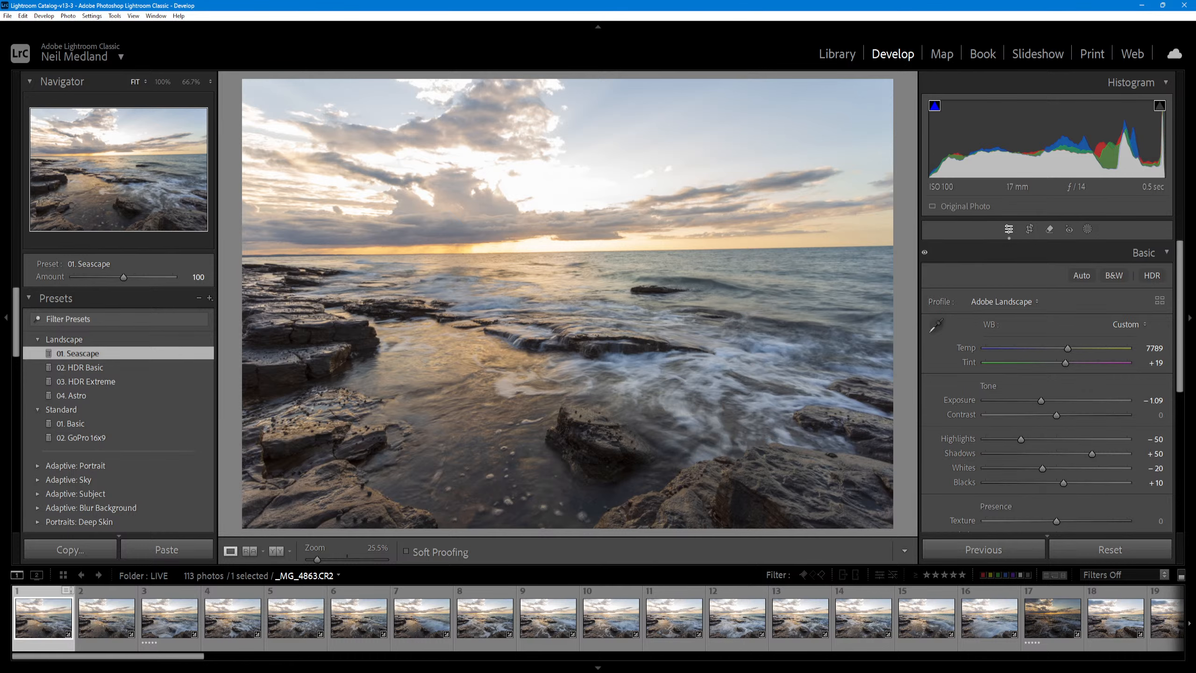
click(169, 617)
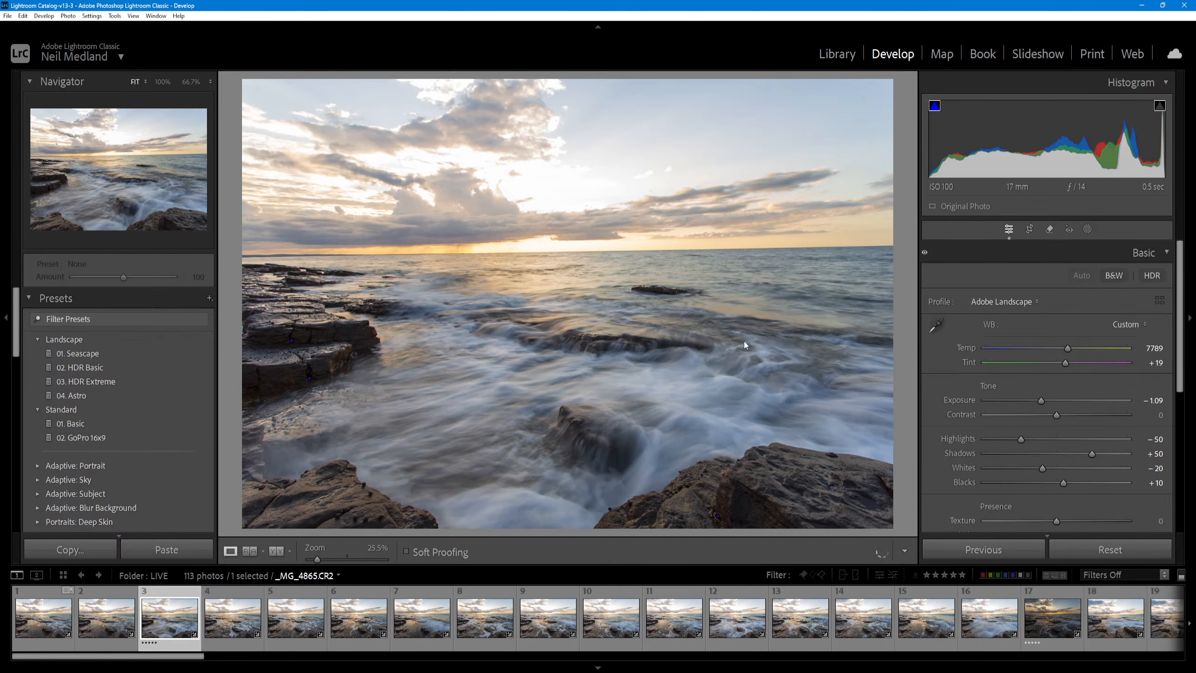
click(74, 613)
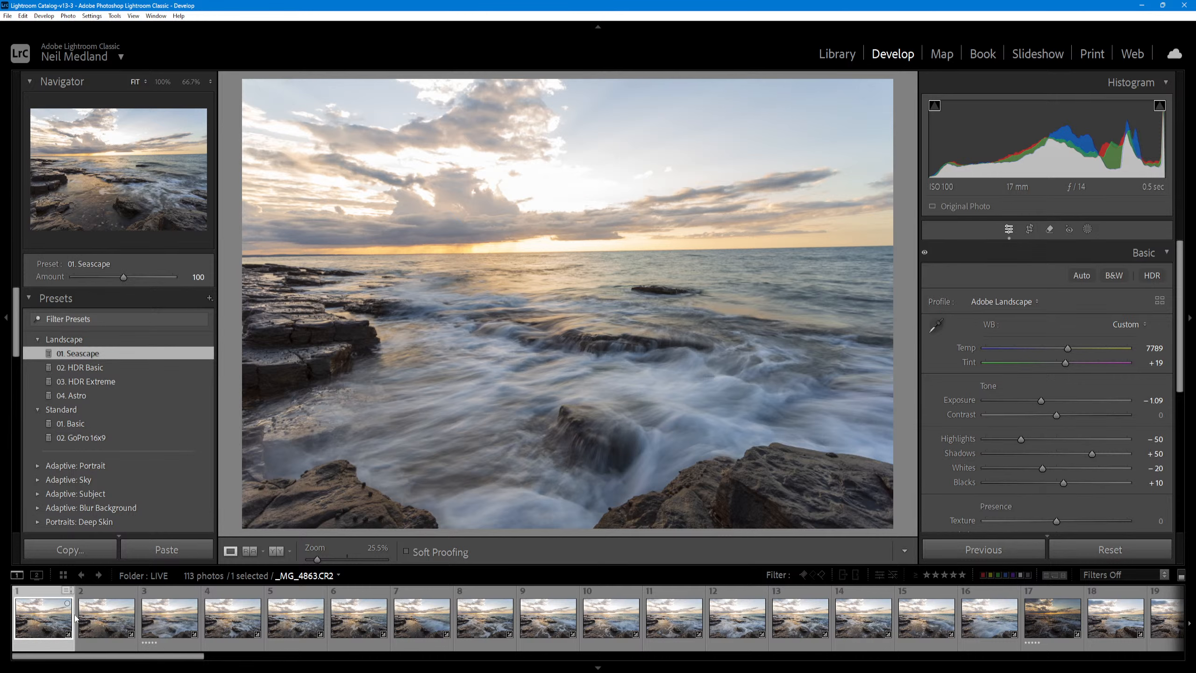
key(Right)
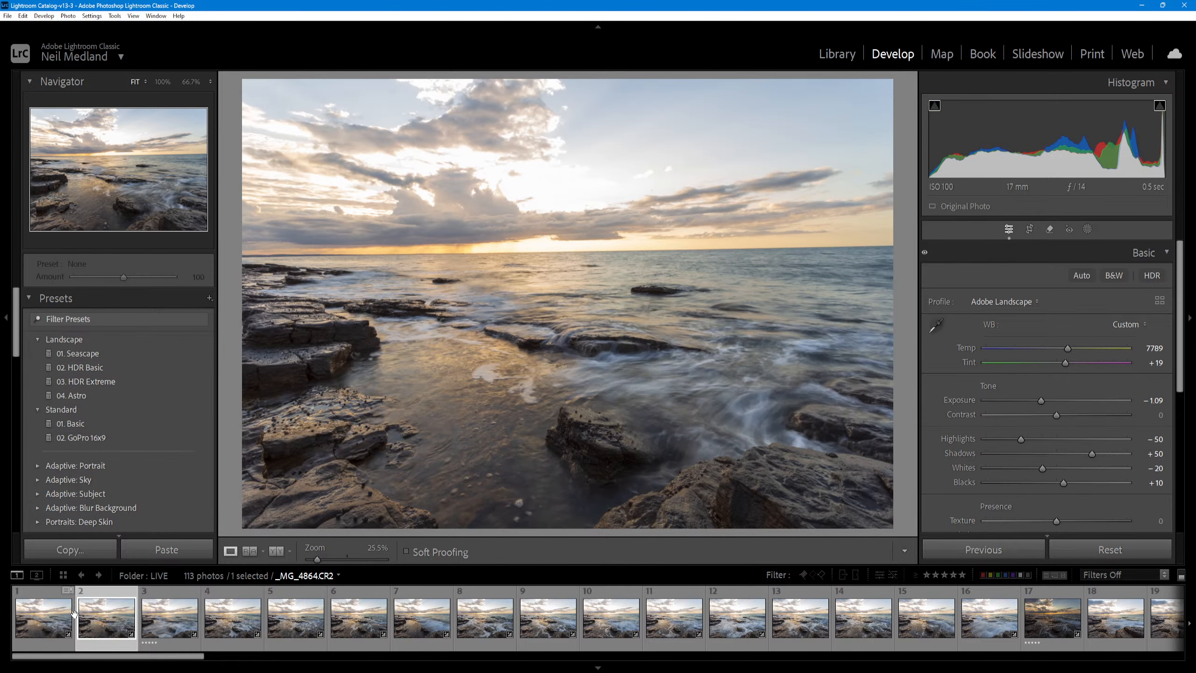
key(Right)
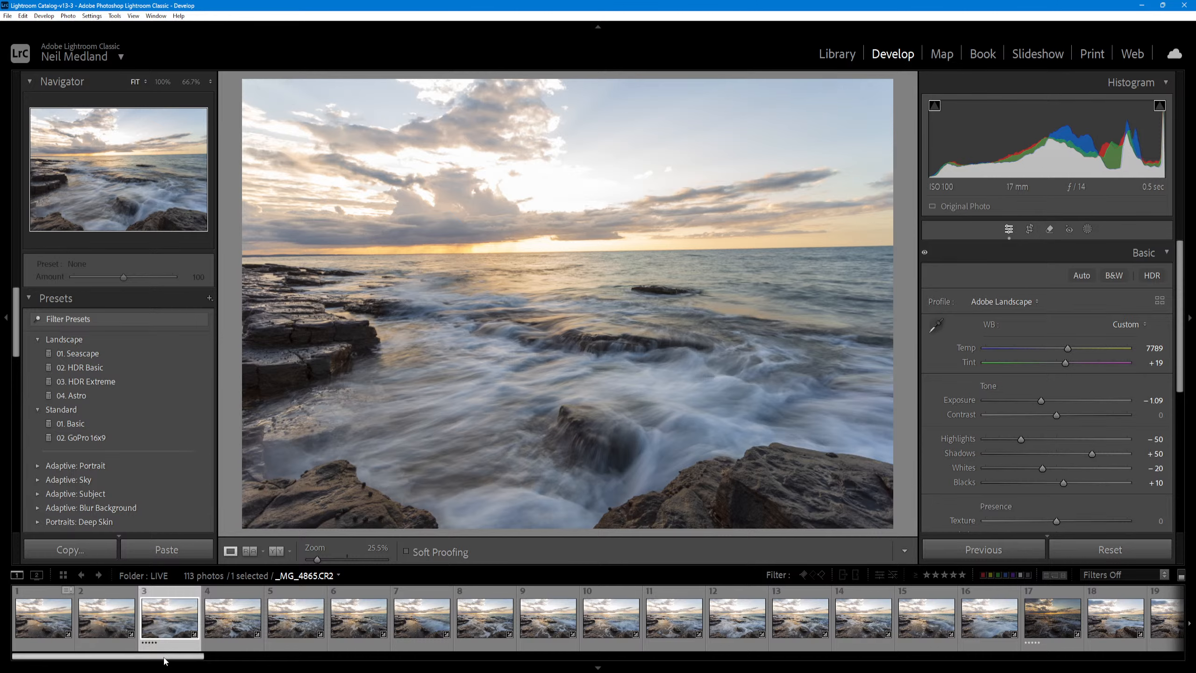
mouse_move(165, 656)
mouse_down()
mouse_move(328, 646)
mouse_move(1124, 665)
mouse_move(176, 667)
mouse_up()
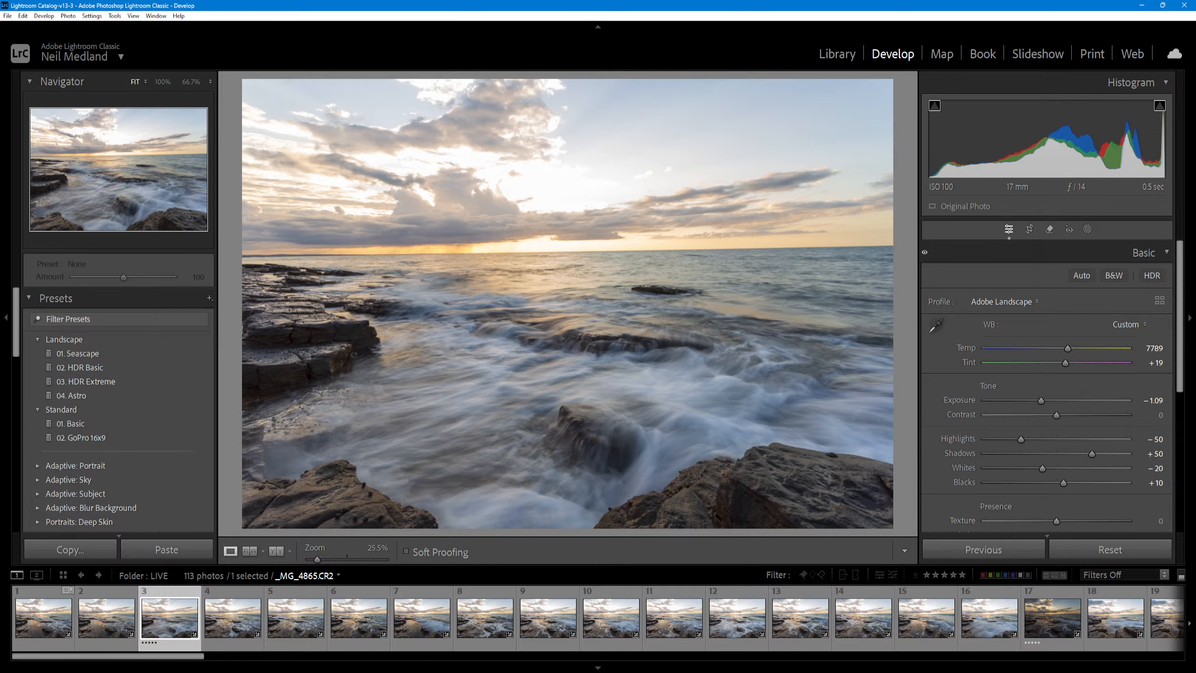
- Examine the blurred water and the foreground rock in photo 3 at 100% zoom, returning to the full view
click(583, 342)
drag(390, 419, 717, 372)
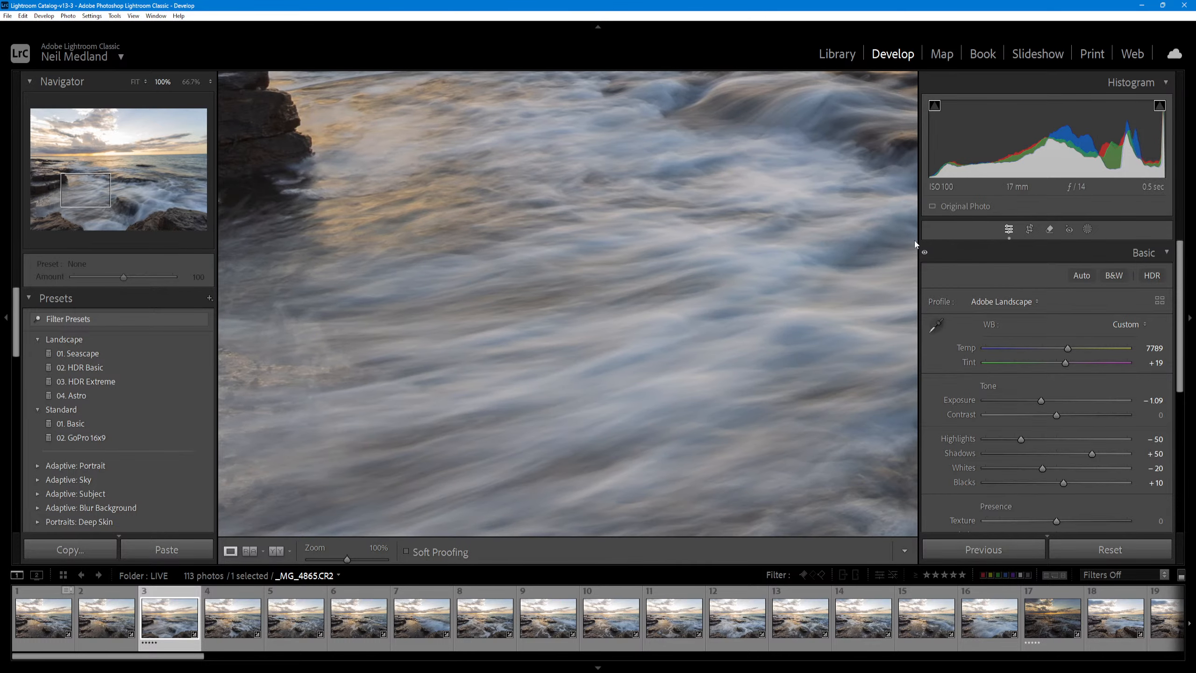
click(847, 254)
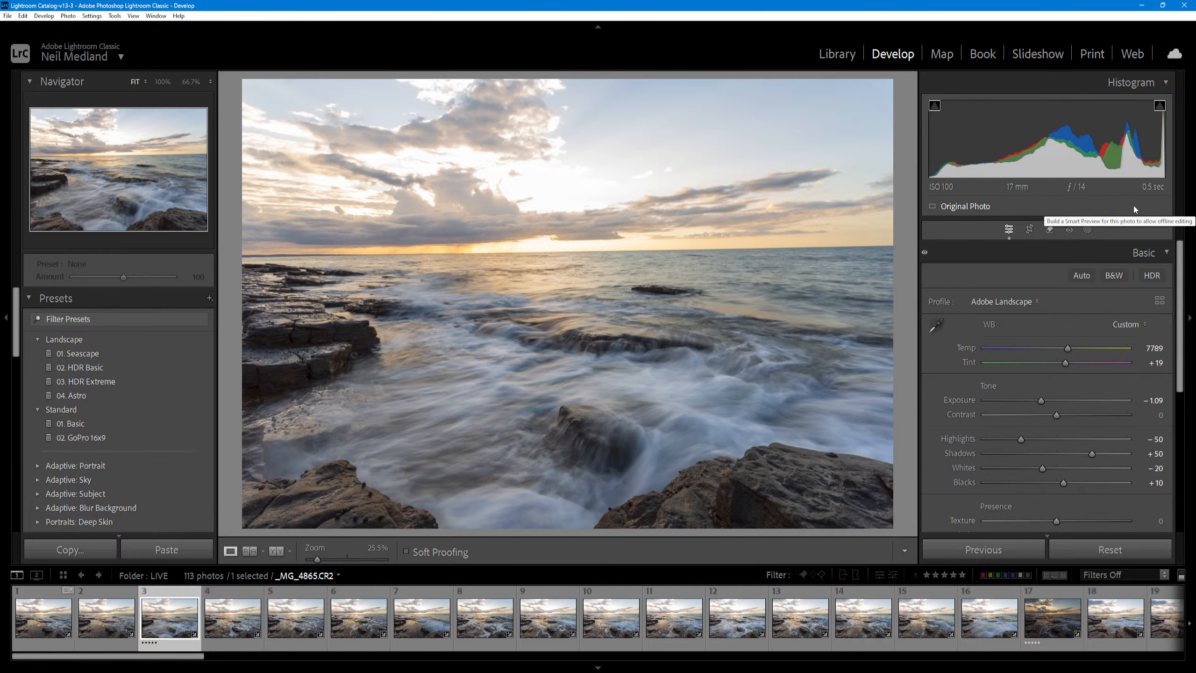
click(595, 453)
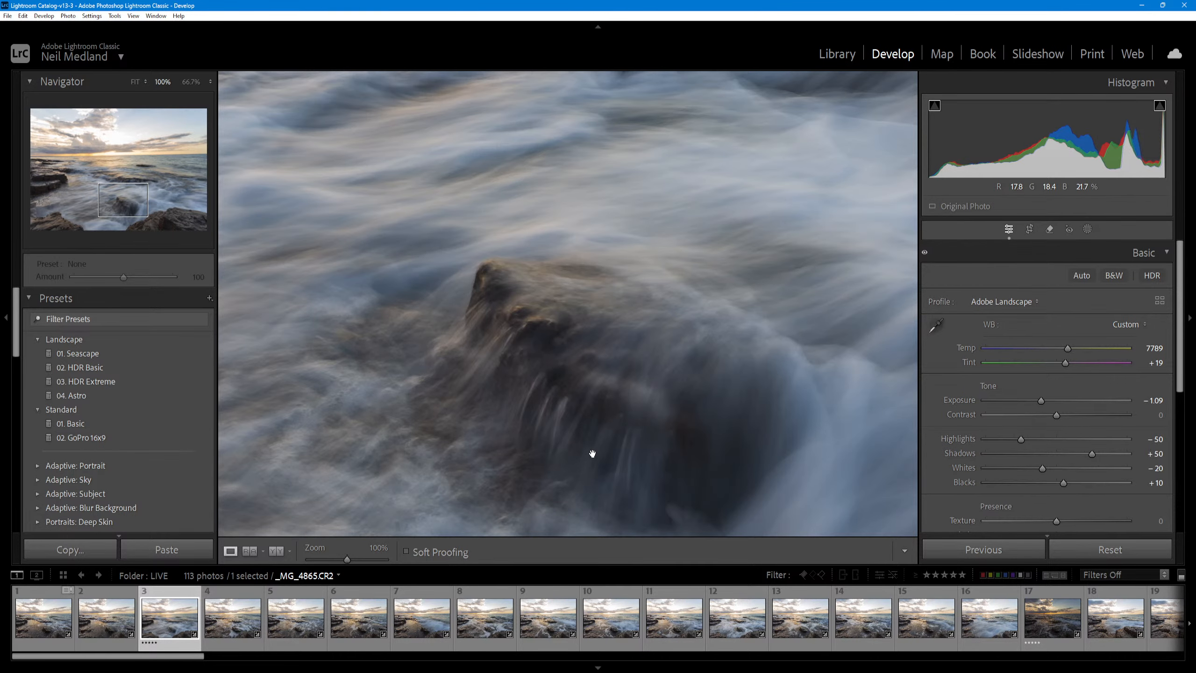
drag(609, 446, 574, 367)
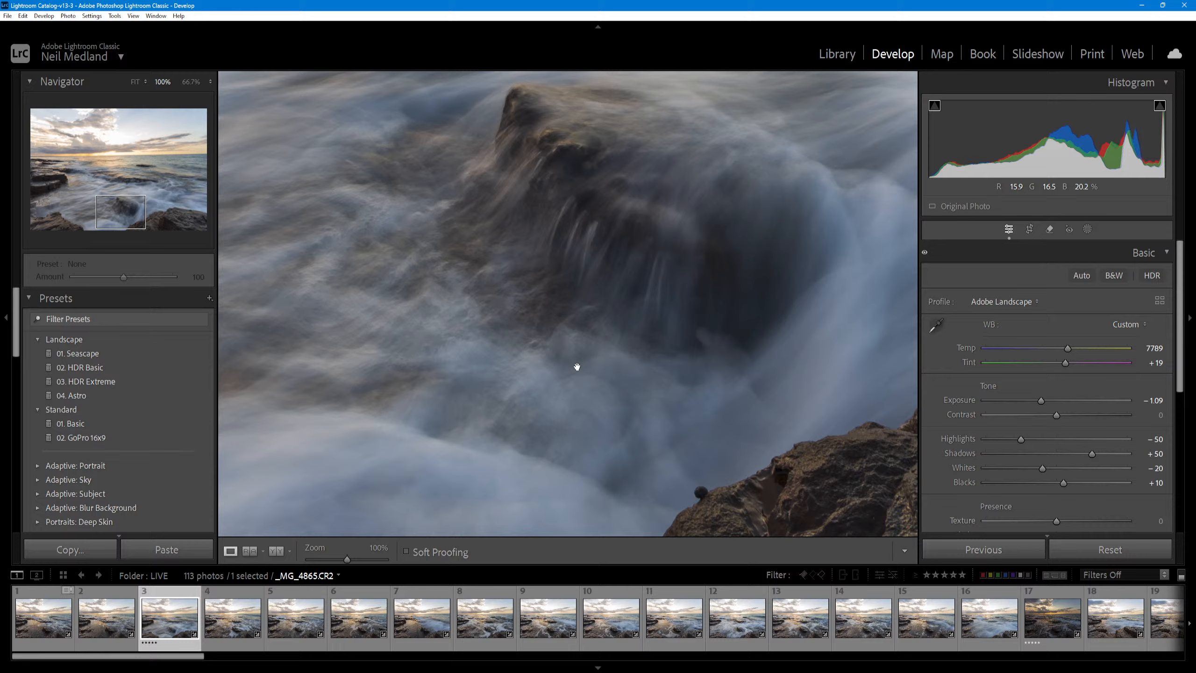
click(605, 287)
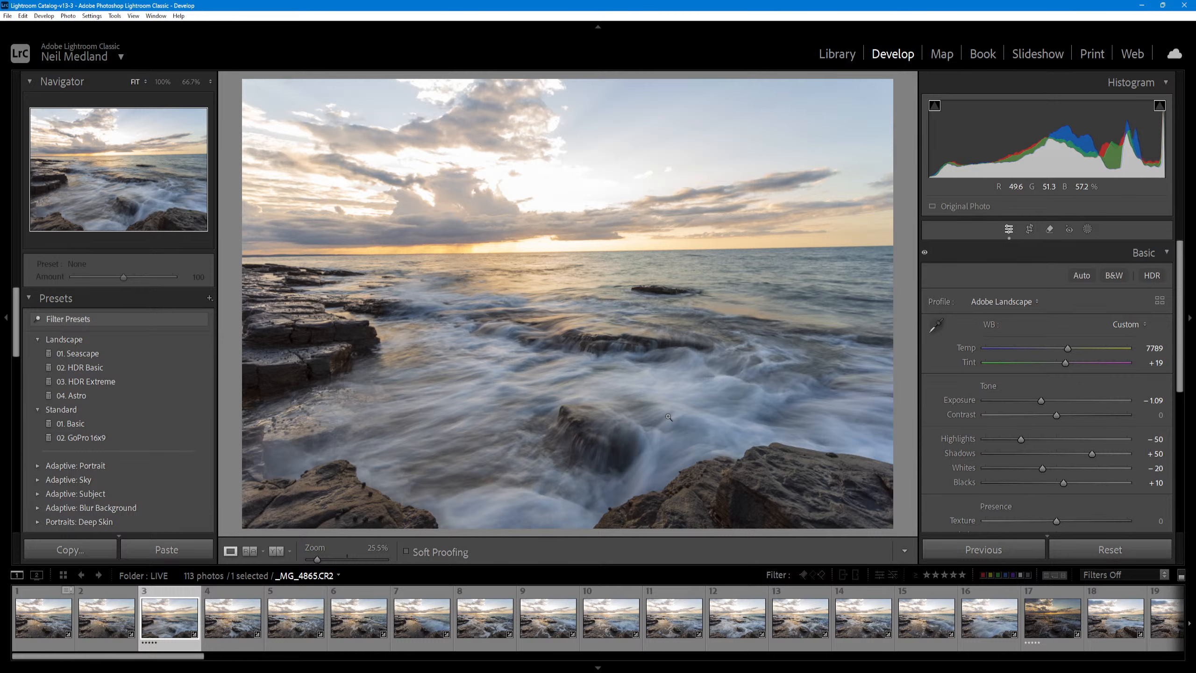
- Open photo 17 and raise its exposure to +1.15
click(1058, 641)
drag(1057, 402, 1074, 401)
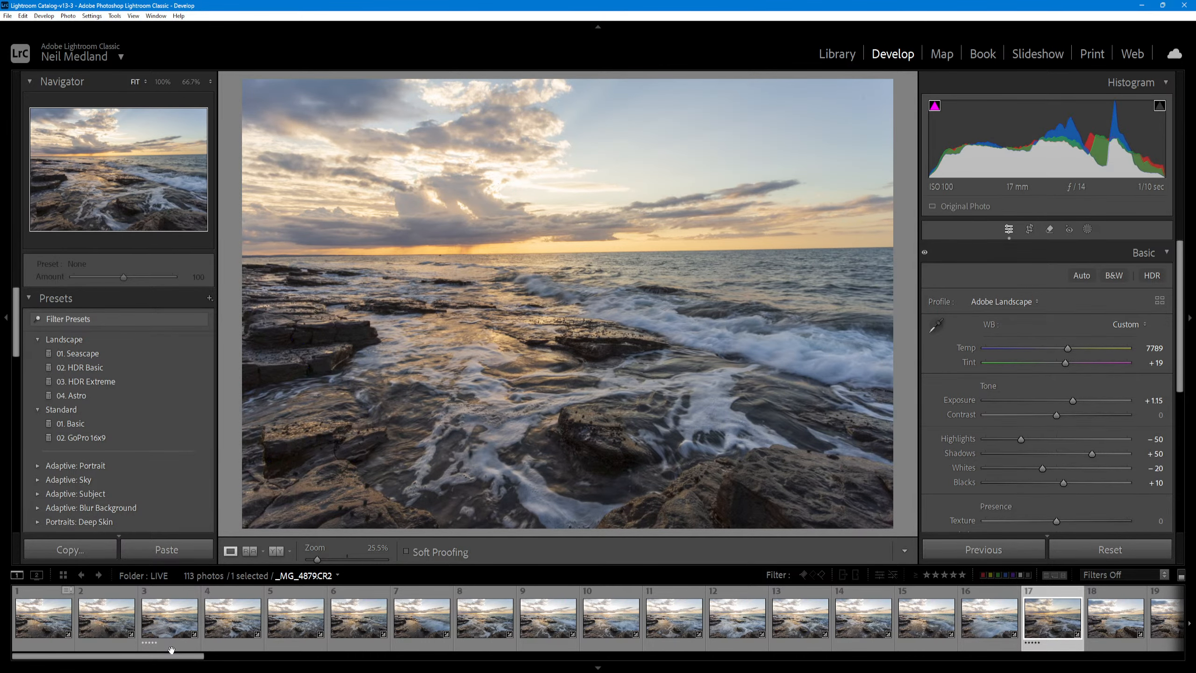
- Review photos 3 through 16 one after another to compare the water movement around the rocks
click(170, 636)
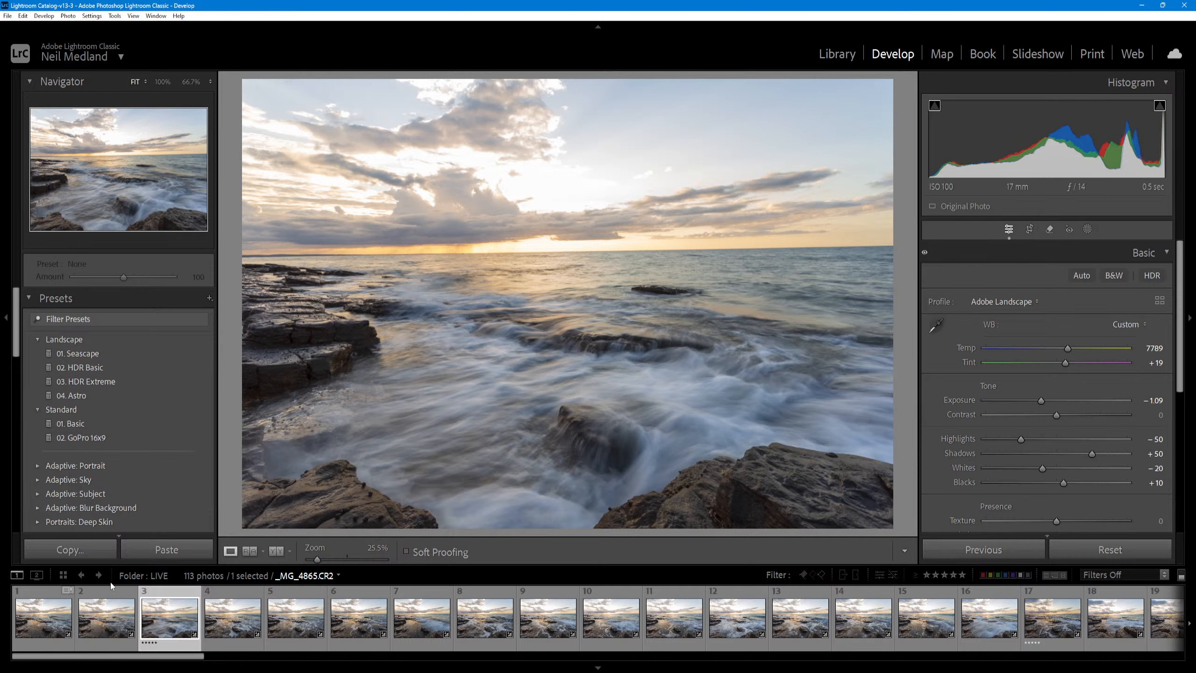
click(215, 631)
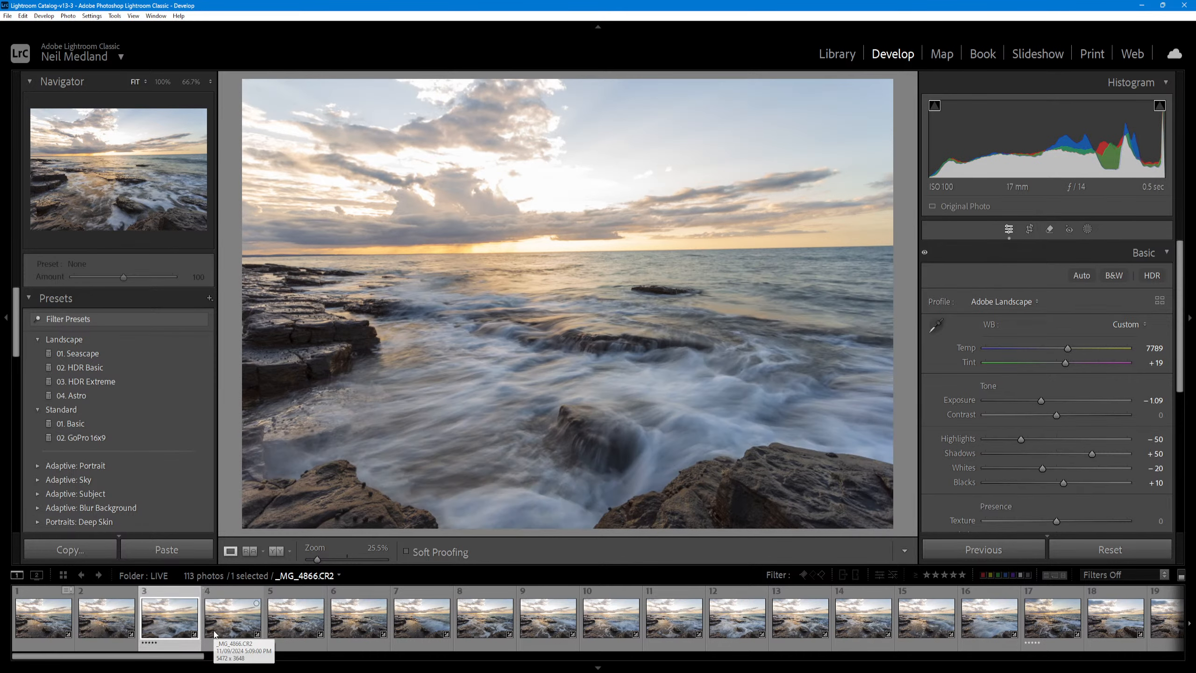
key(Right)
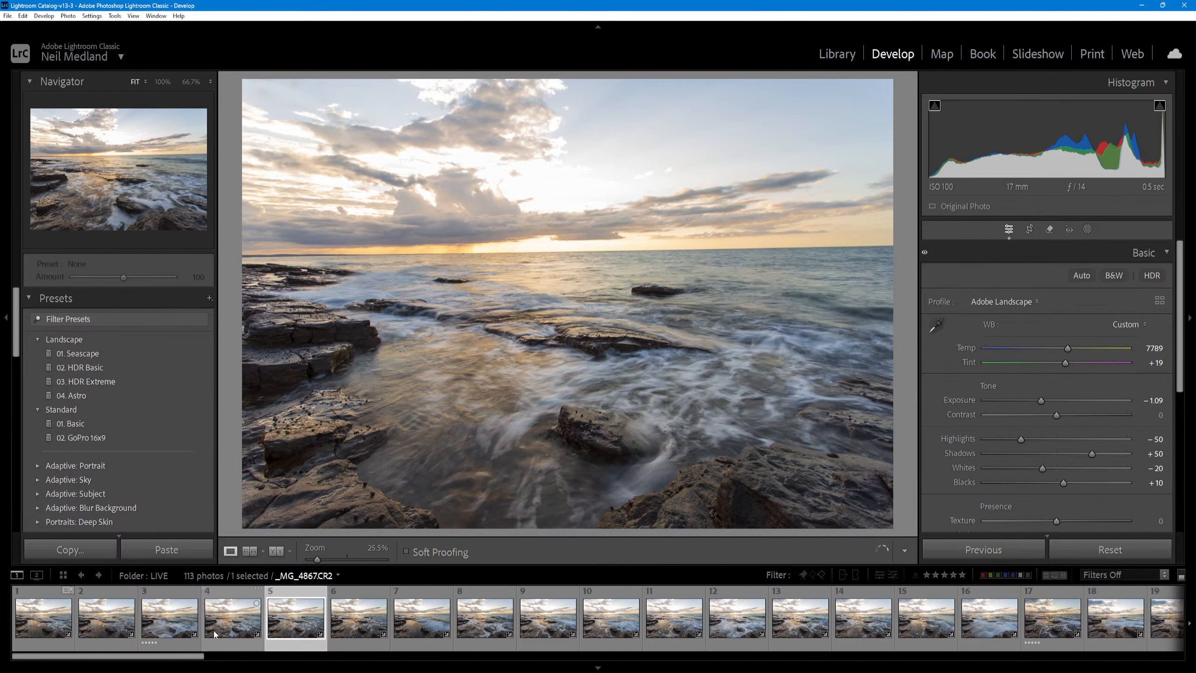
key(Right)
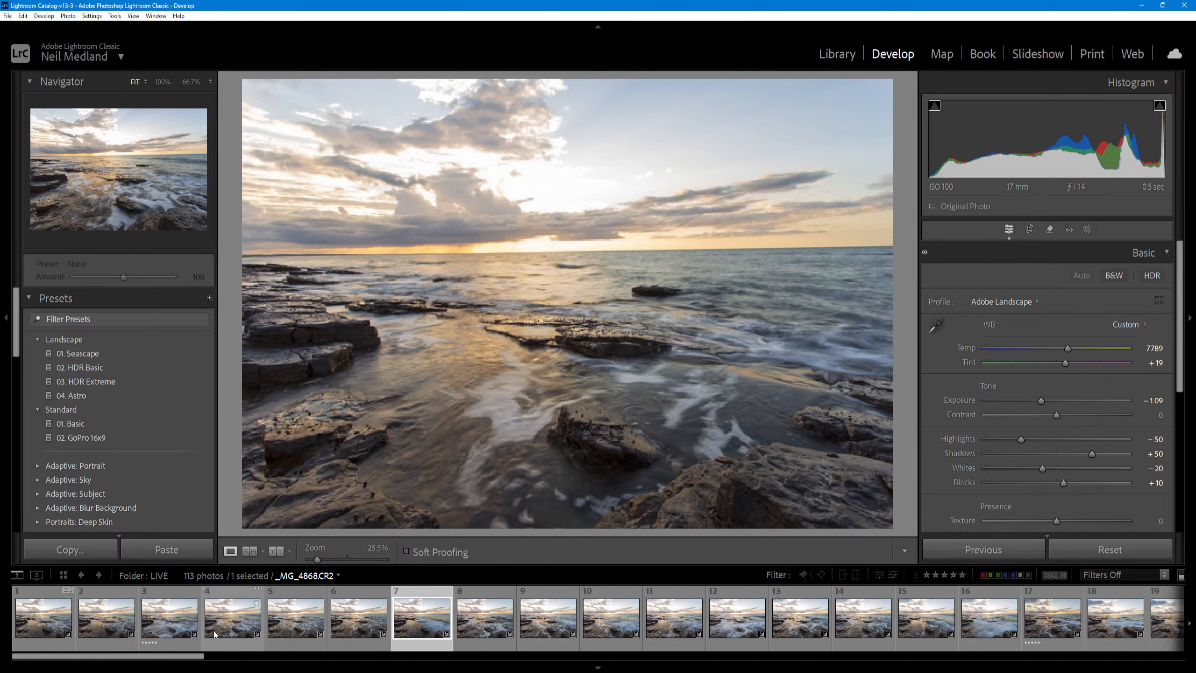
key(Right)
key(Right)
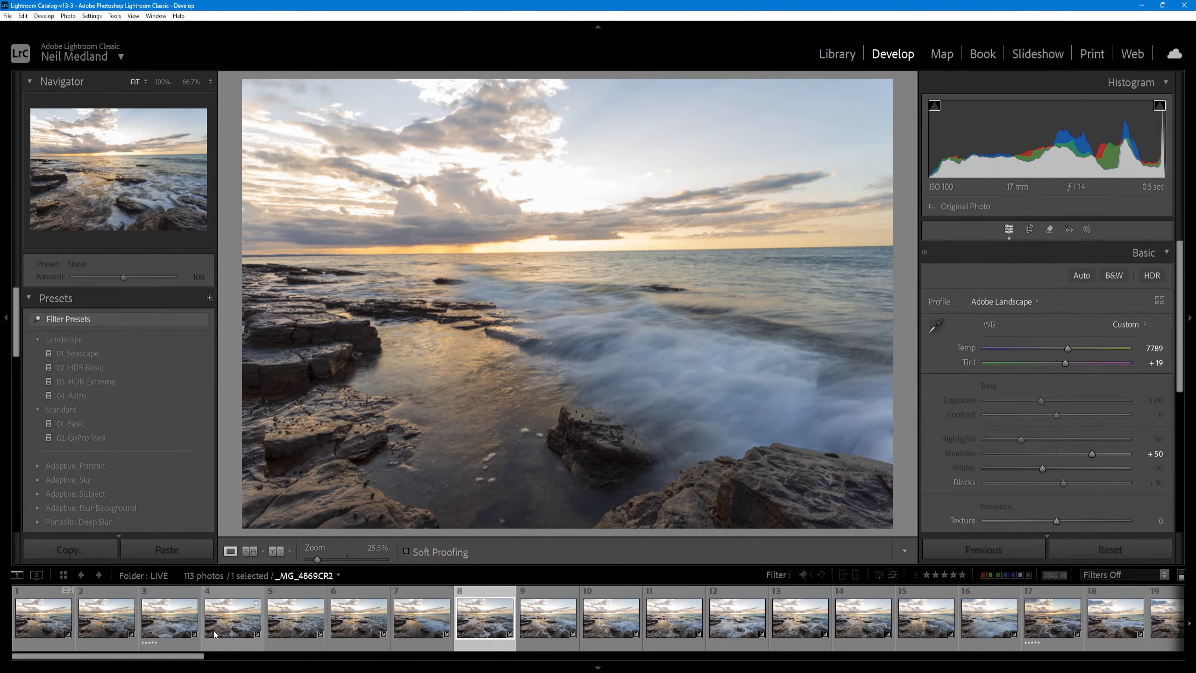
key(Right)
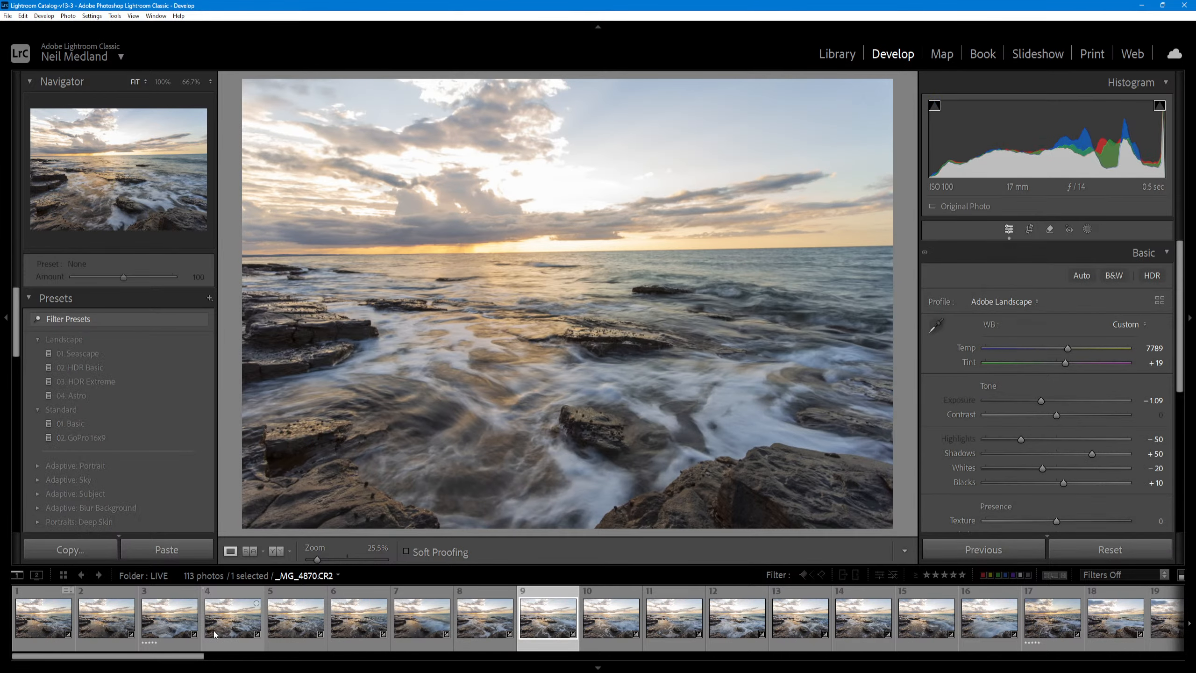
key(Right)
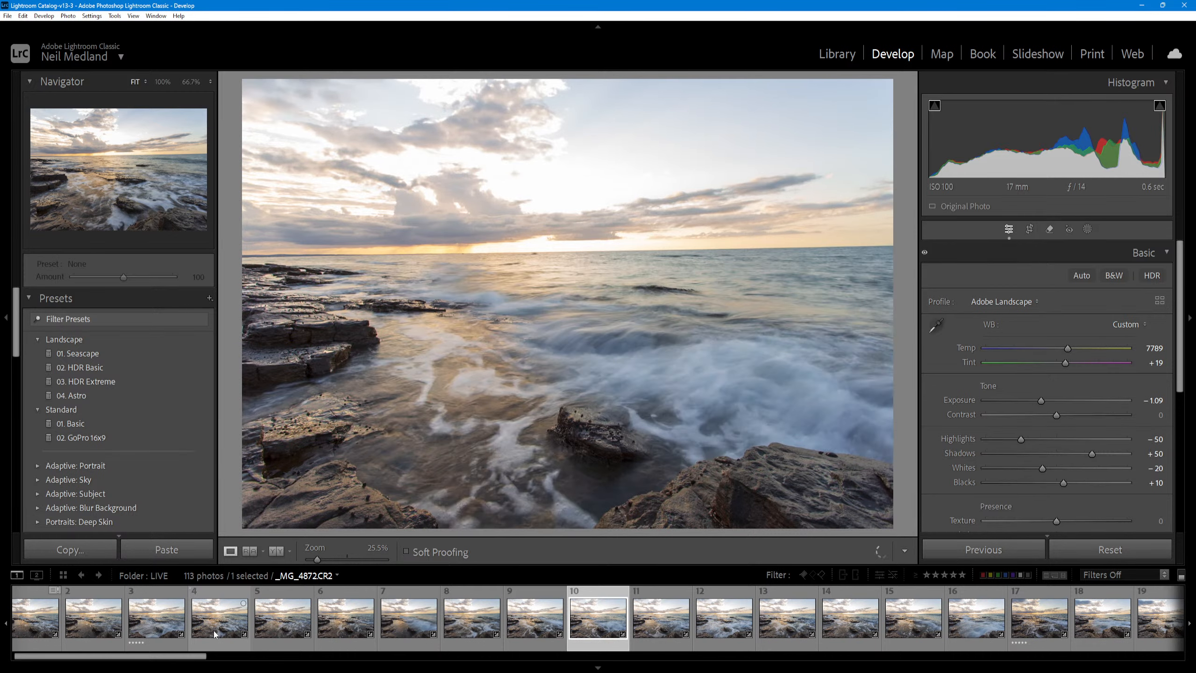
key(Right)
key(Right)
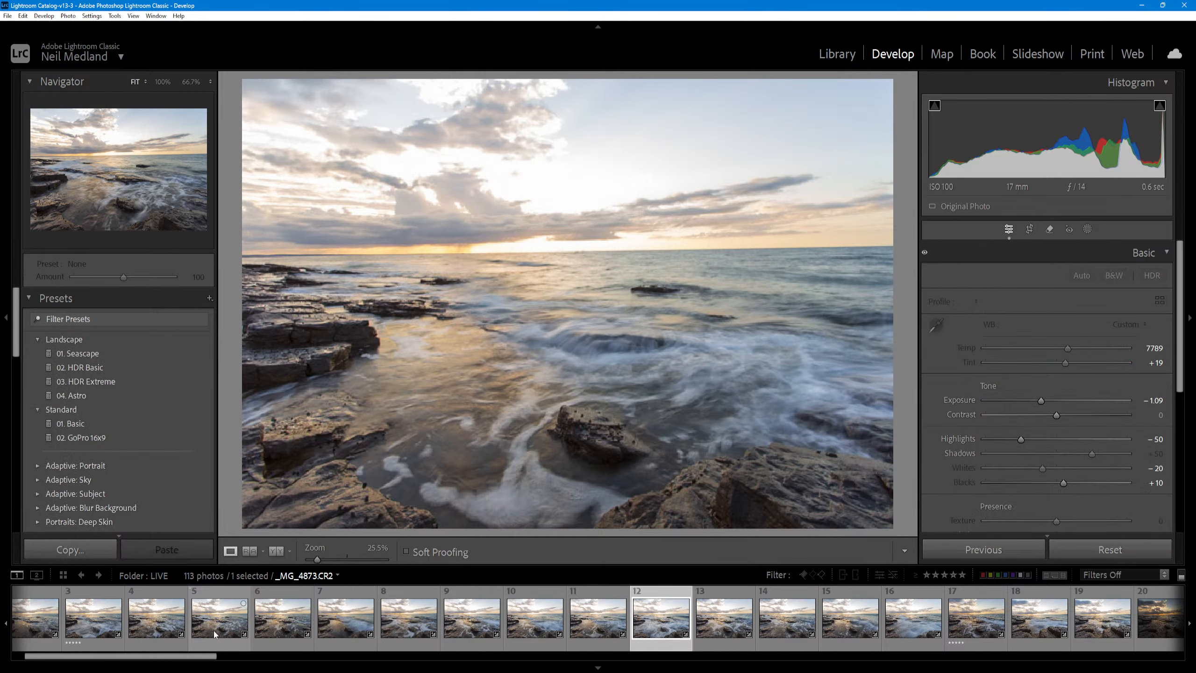
key(Right)
key(Right)
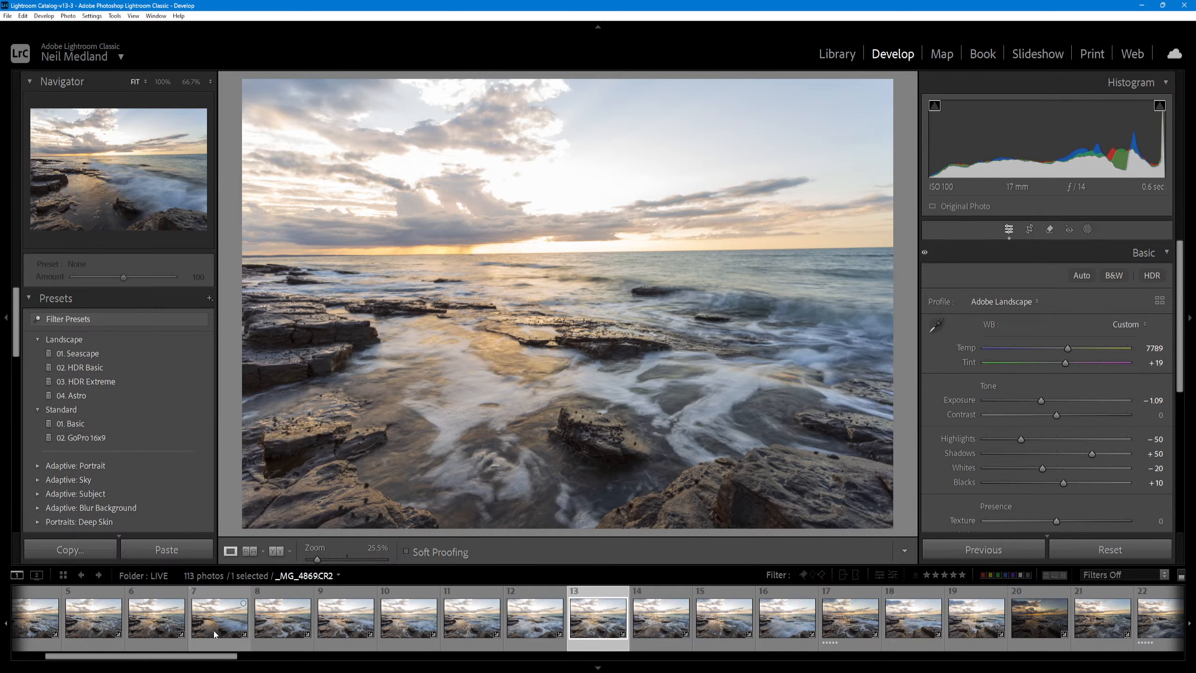
key(Right)
key(Right)
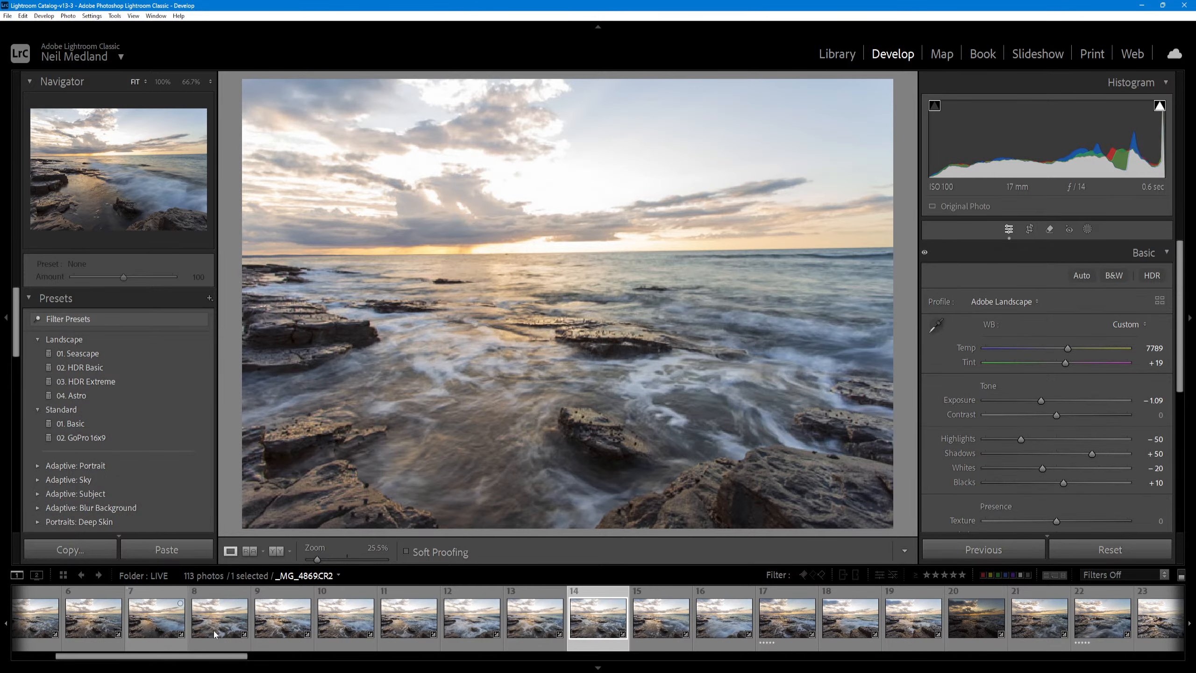
key(Right)
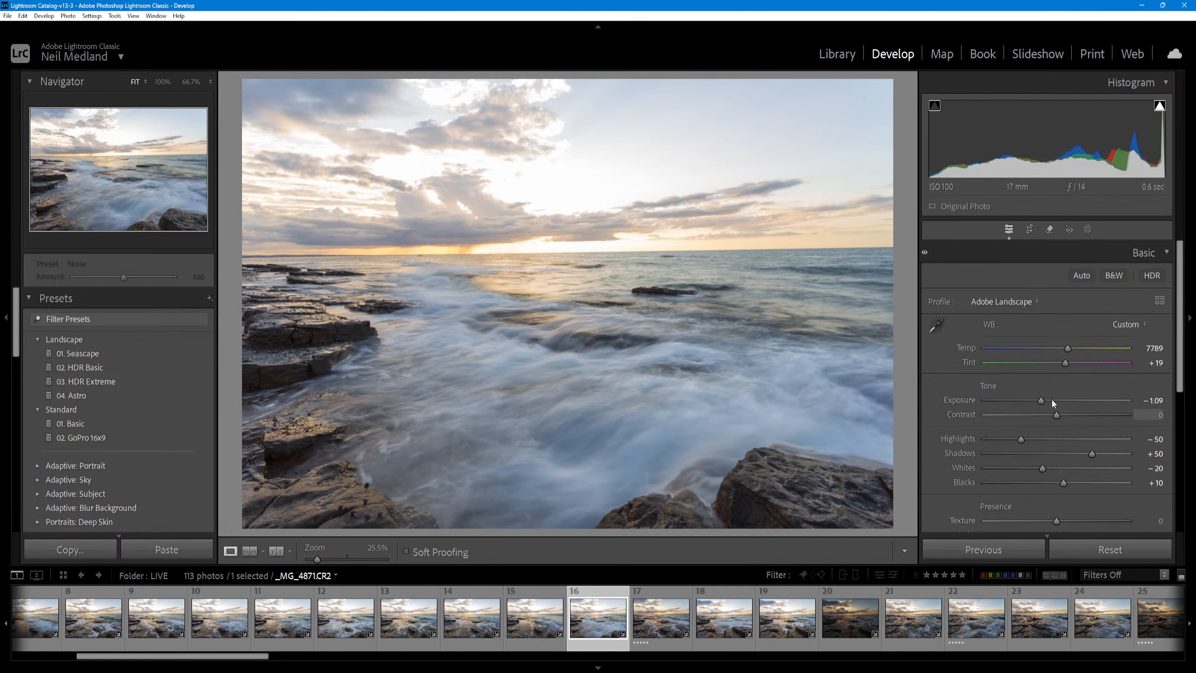
- Continue the review through photos 17, 18 and 19, viewing each in full
scroll(207, 660, up, 5)
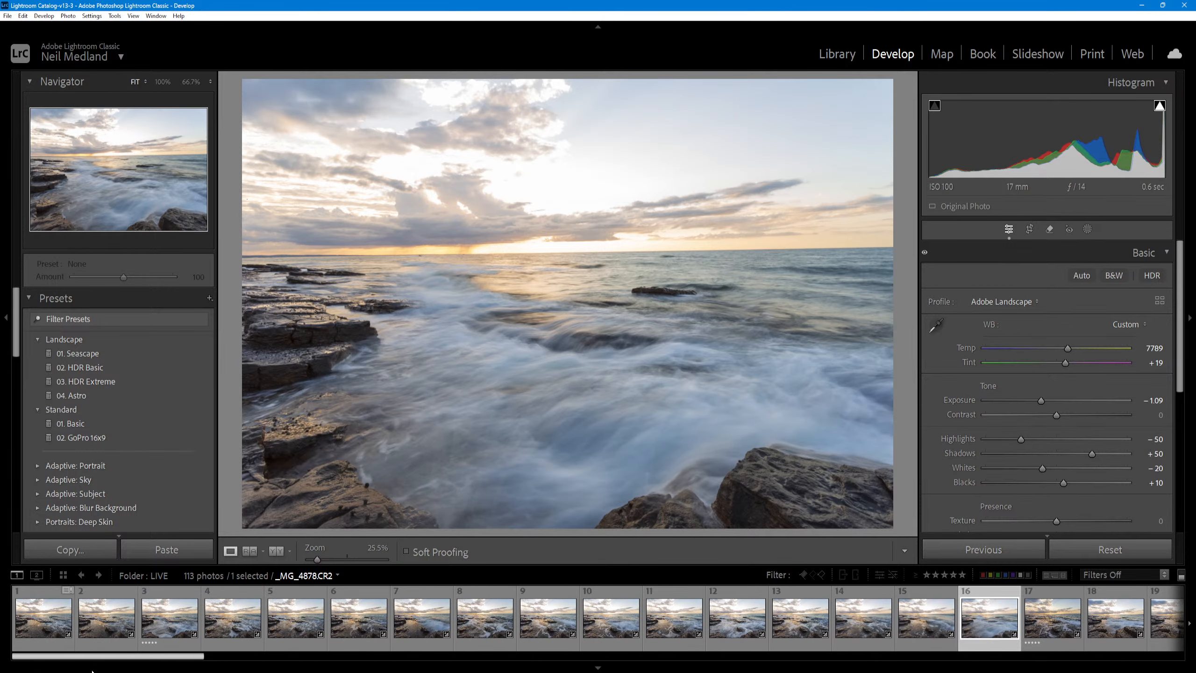
drag(184, 659, 288, 660)
key(Right)
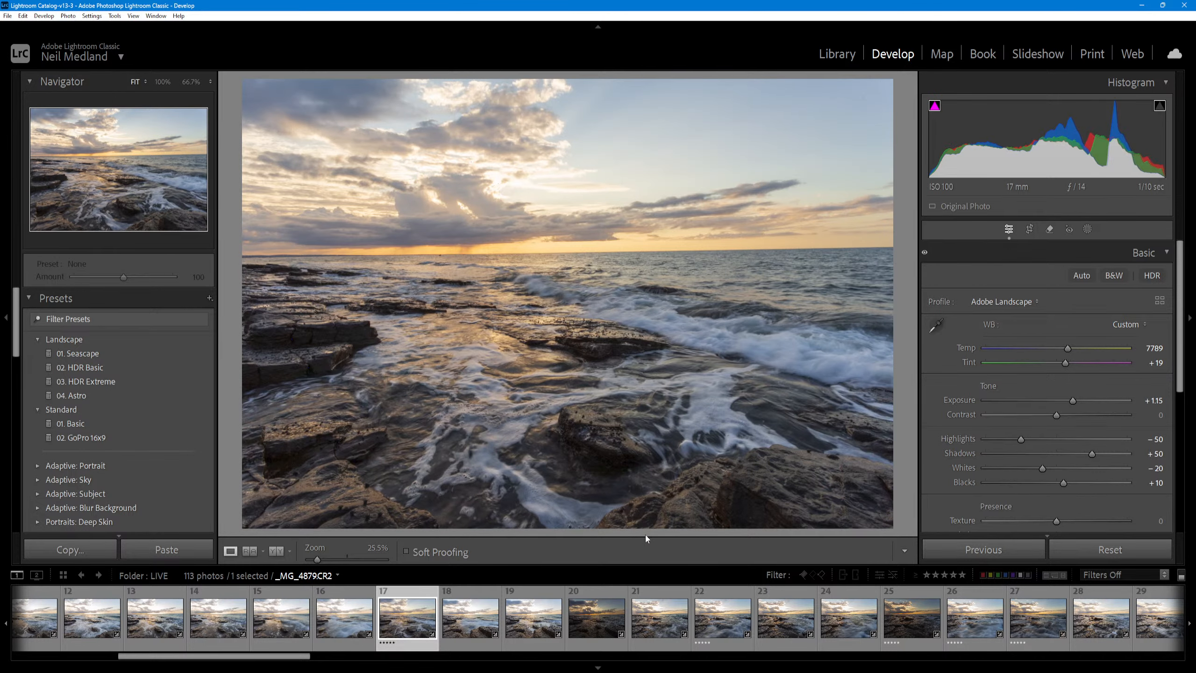
key(Right)
key(Right)
key(Right)
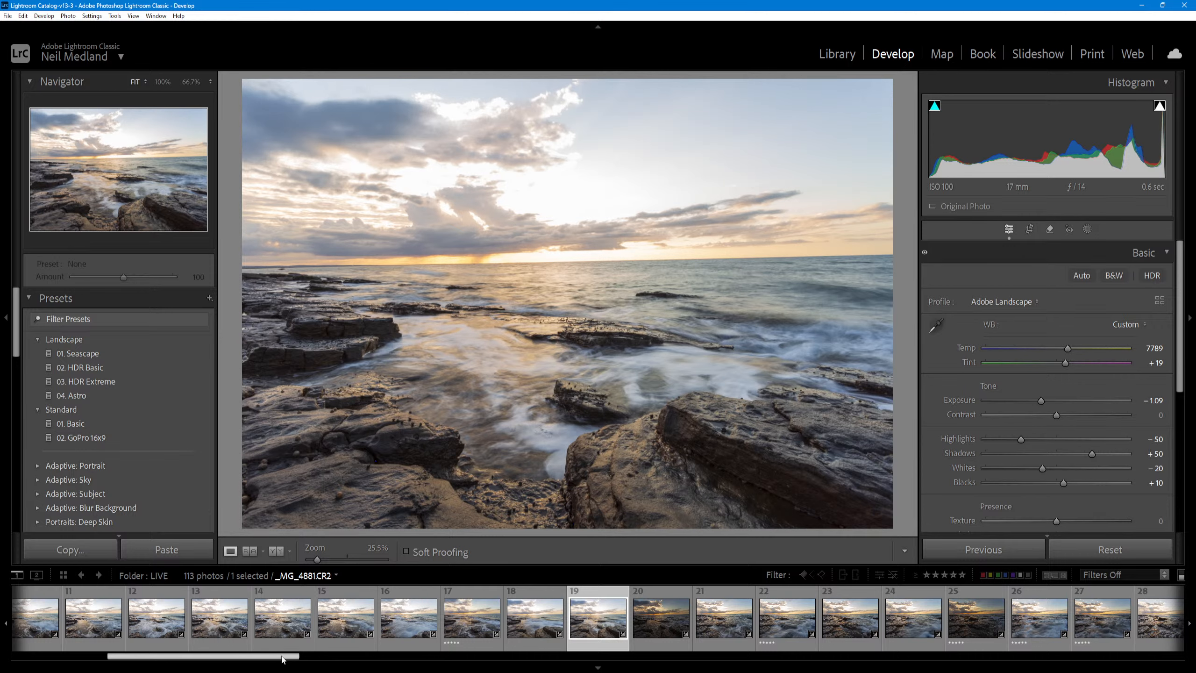
- Open photo 20 and inspect its clouds and horizon at 100% zoom for clipped highlights, returning to the full view
drag(283, 659, 333, 659)
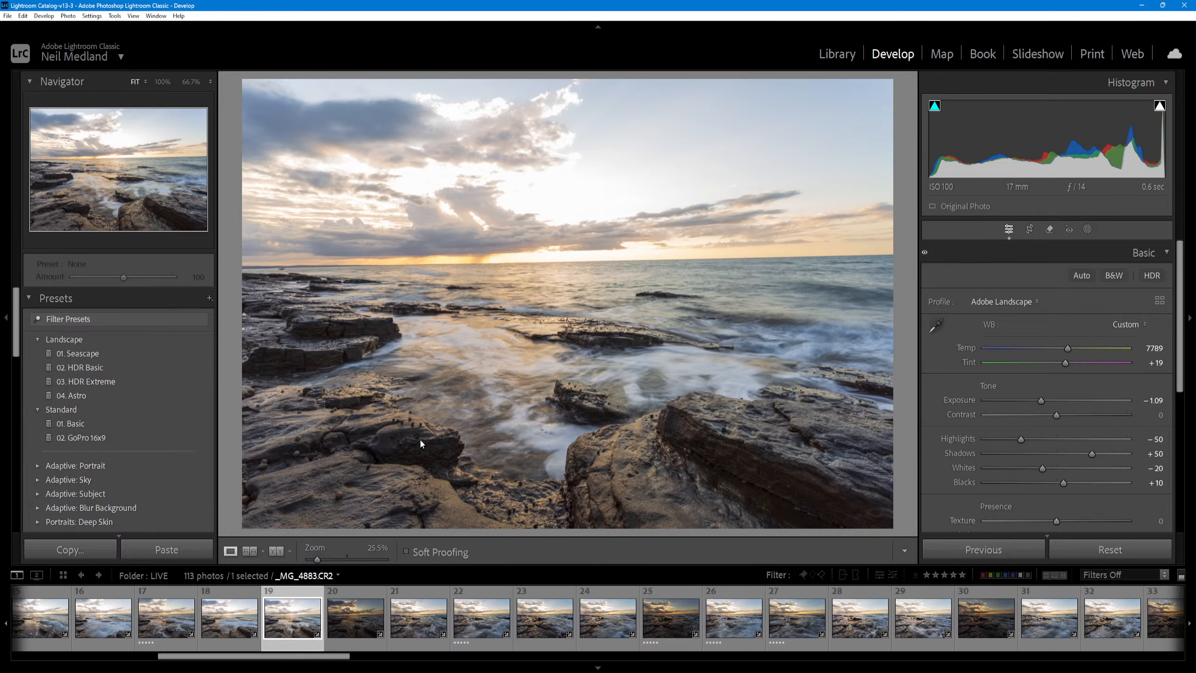
key(Right)
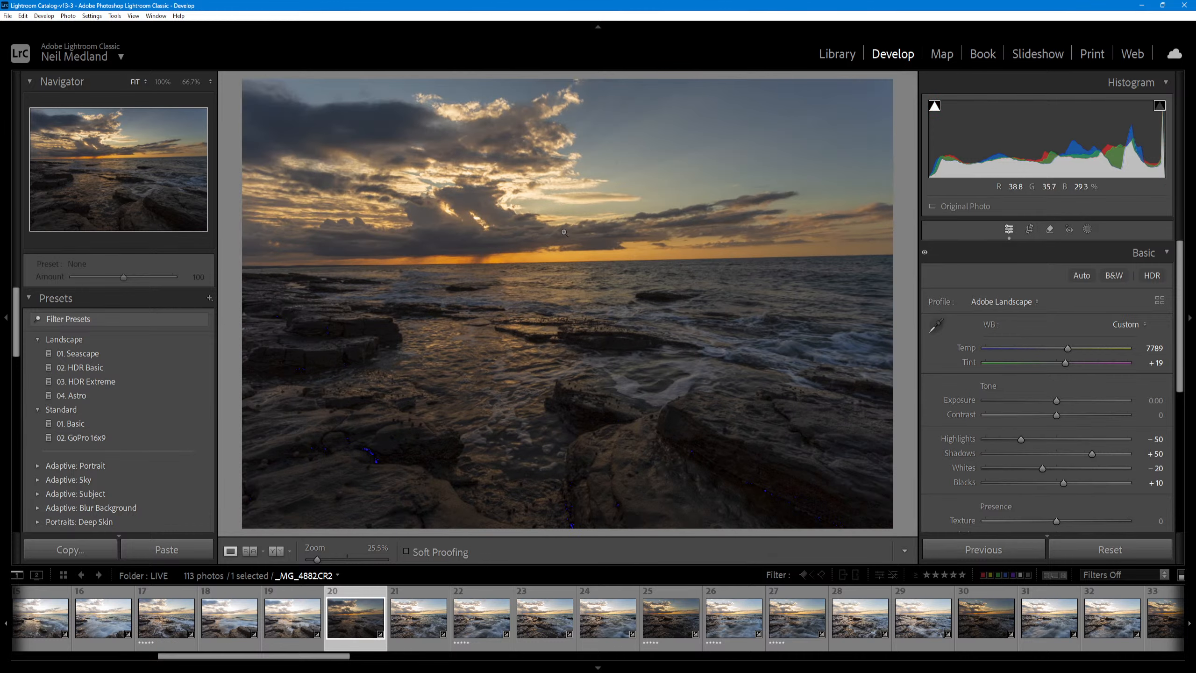
click(511, 220)
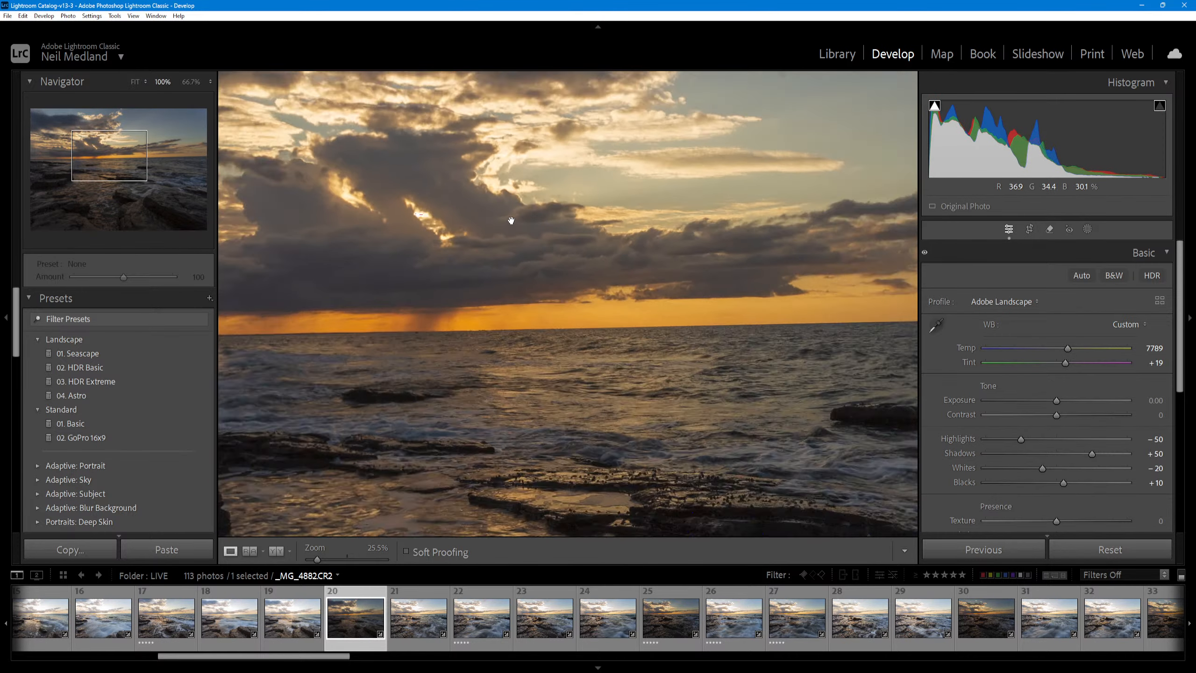
click(499, 202)
click(474, 261)
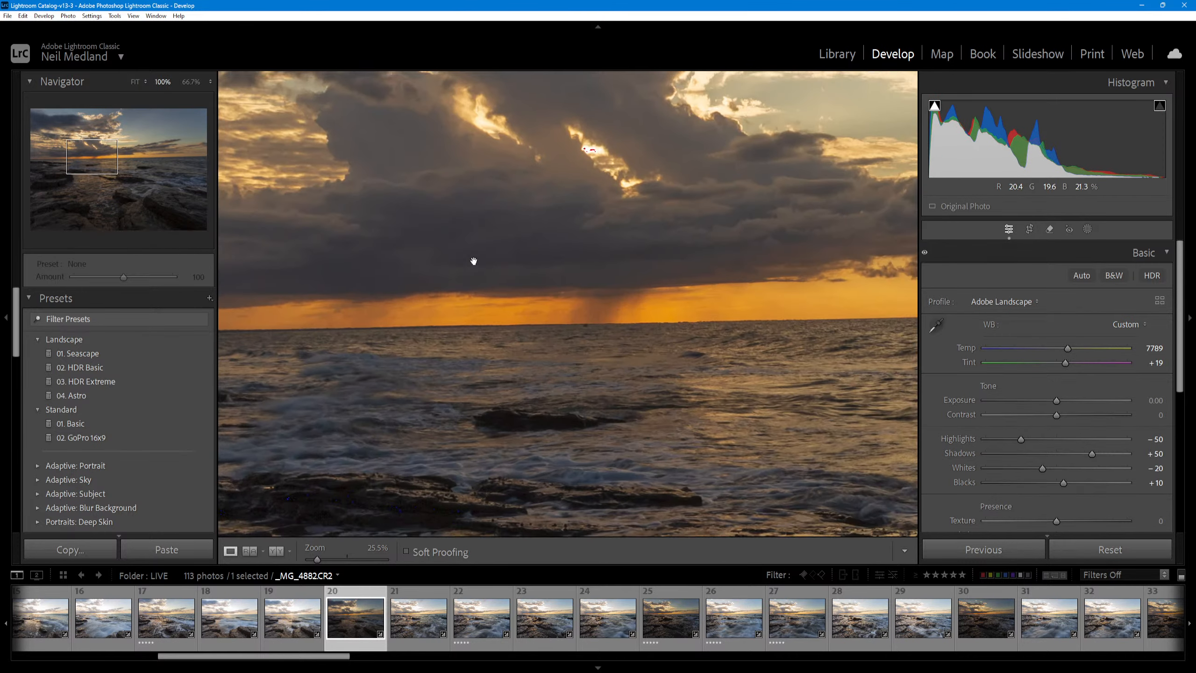
drag(643, 142, 438, 406)
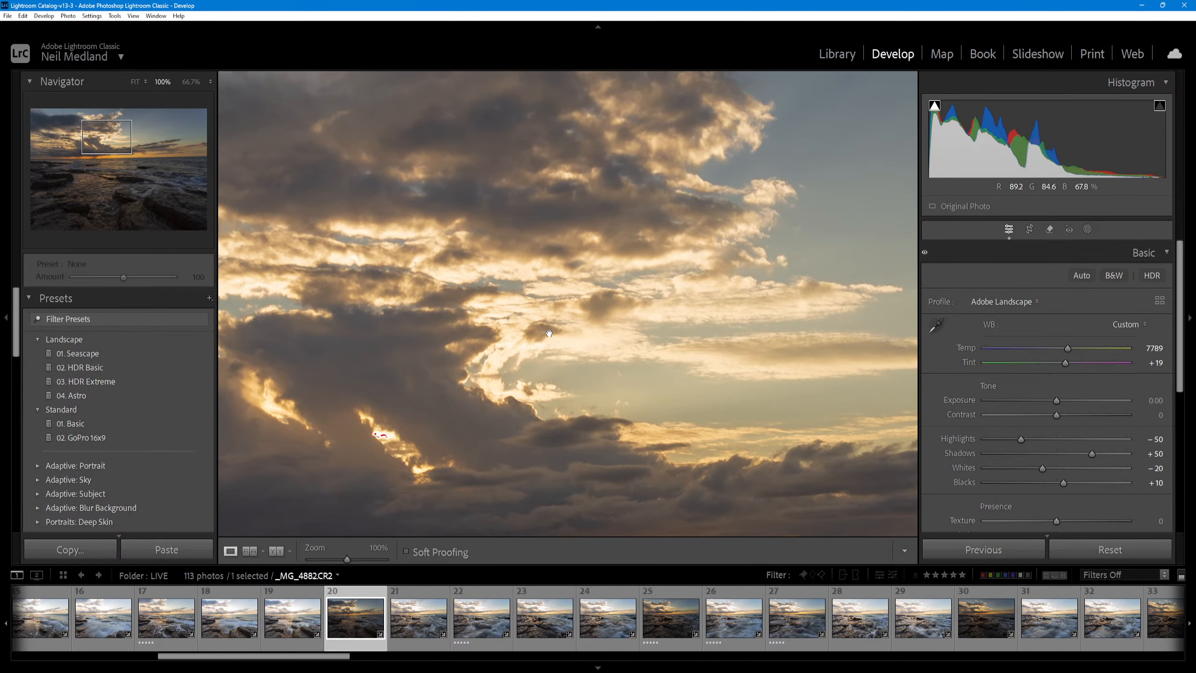
drag(604, 439, 726, 317)
drag(394, 400, 566, 313)
click(583, 255)
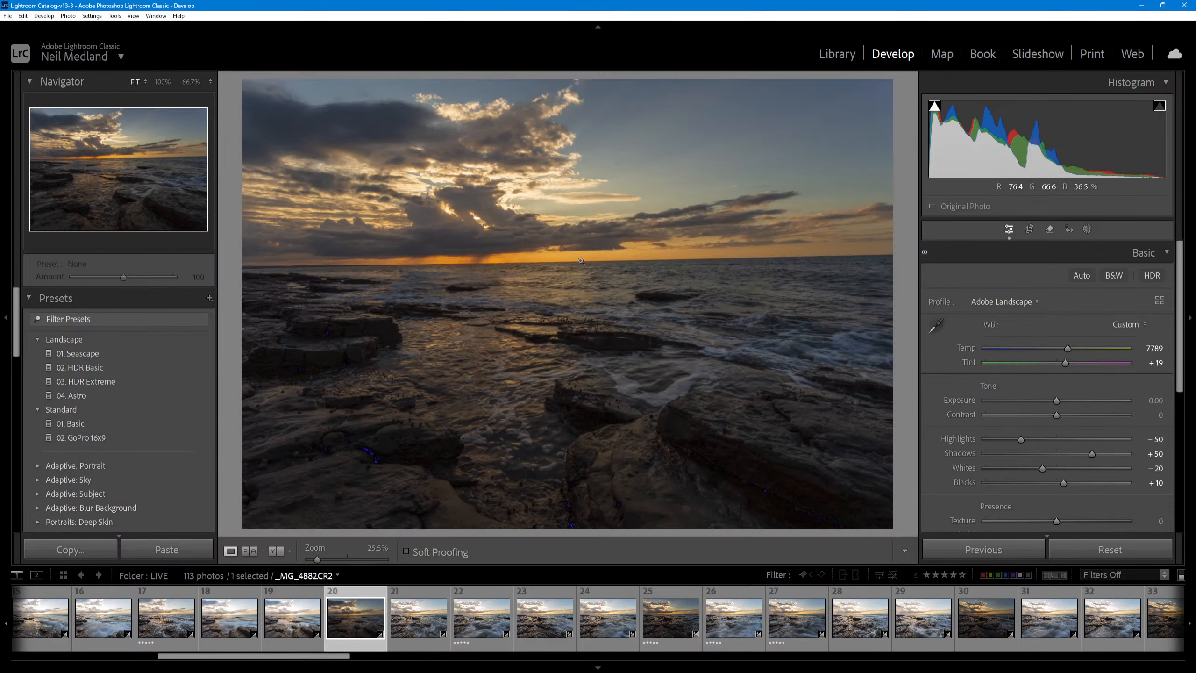
click(480, 186)
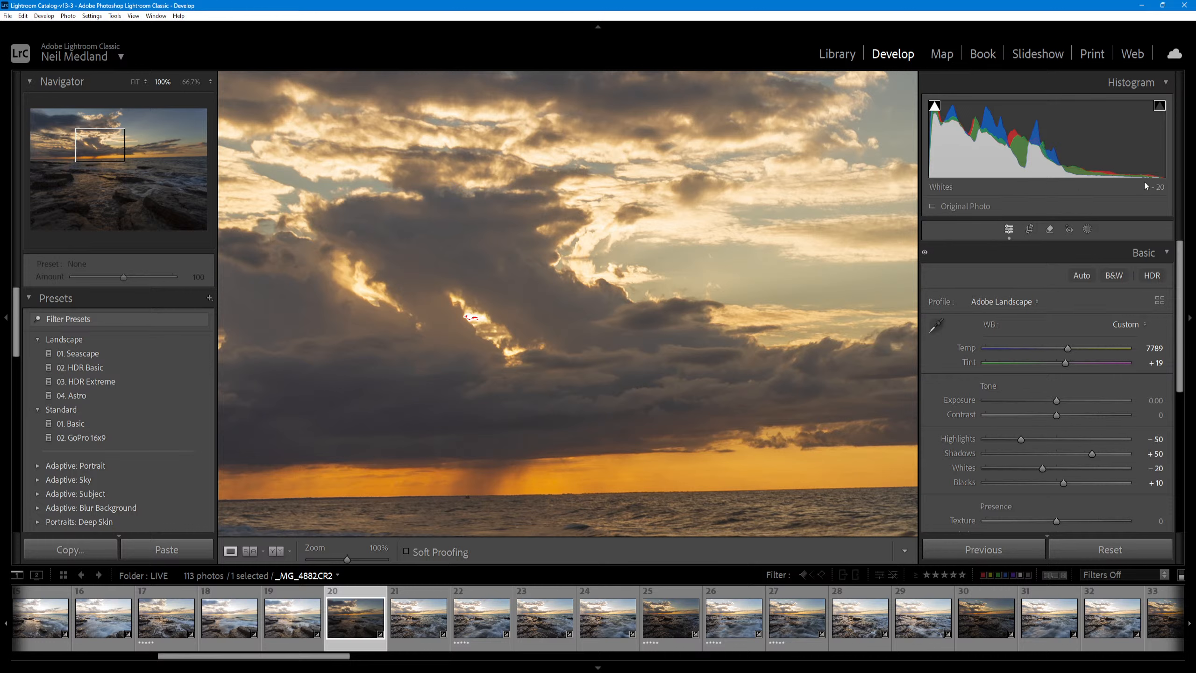
click(584, 301)
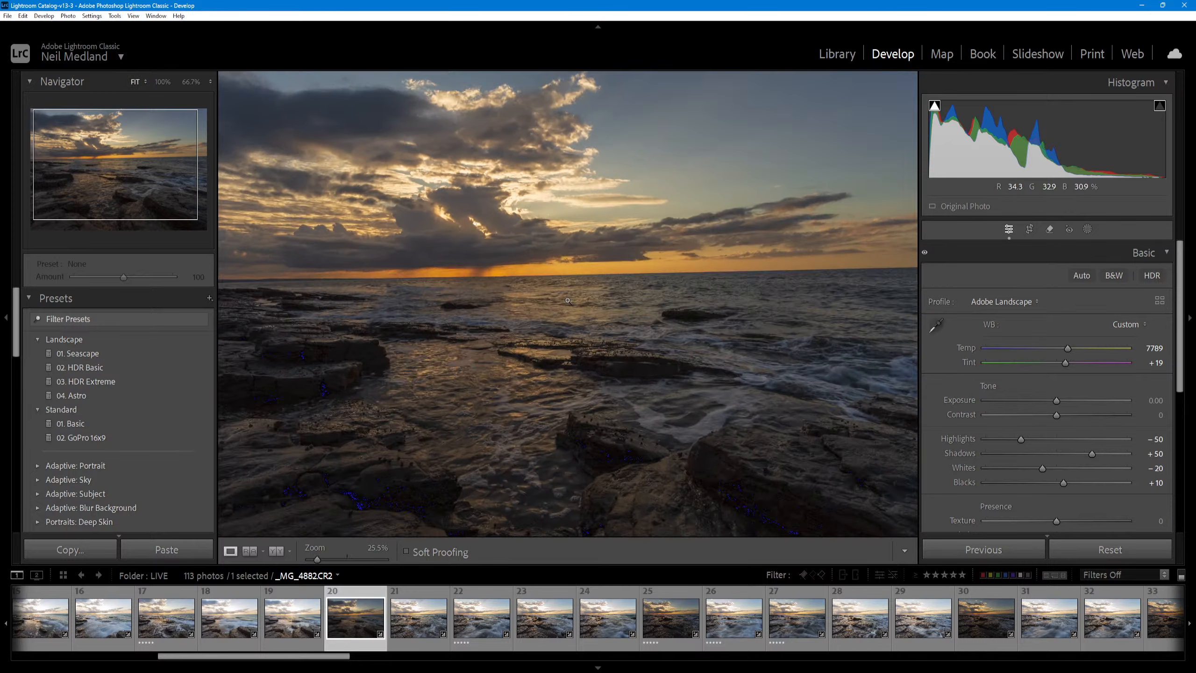
- Compare photos 19, 20 and 21 individually, returning to photo 3
click(296, 651)
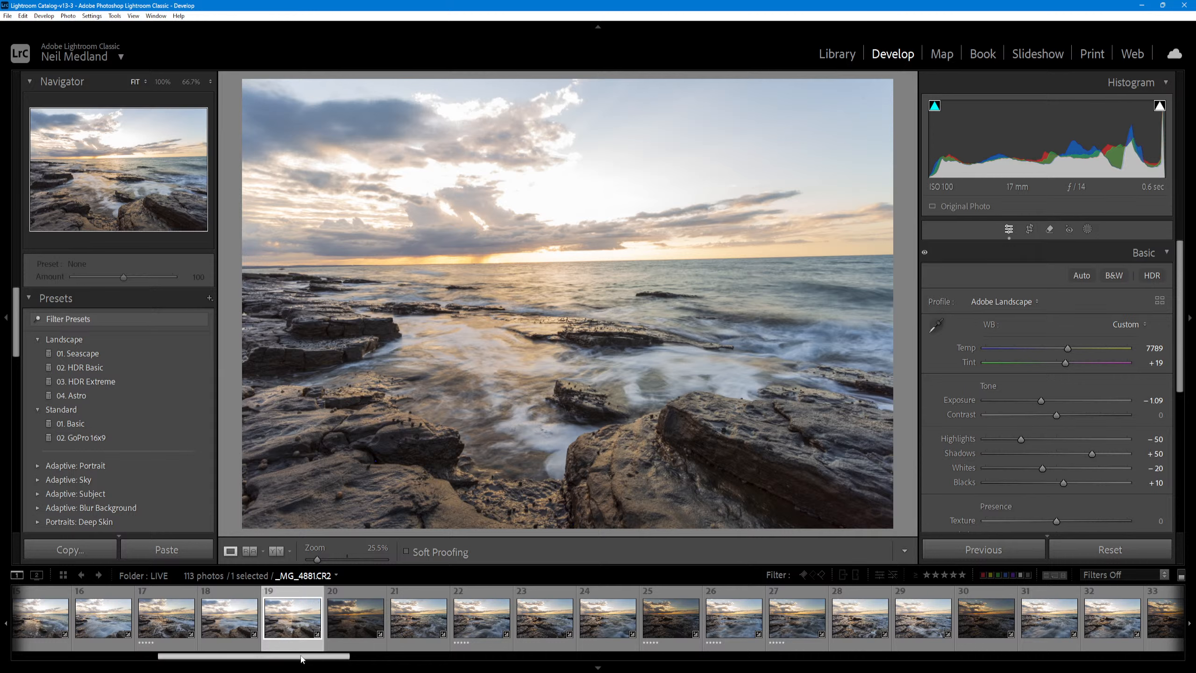
click(348, 643)
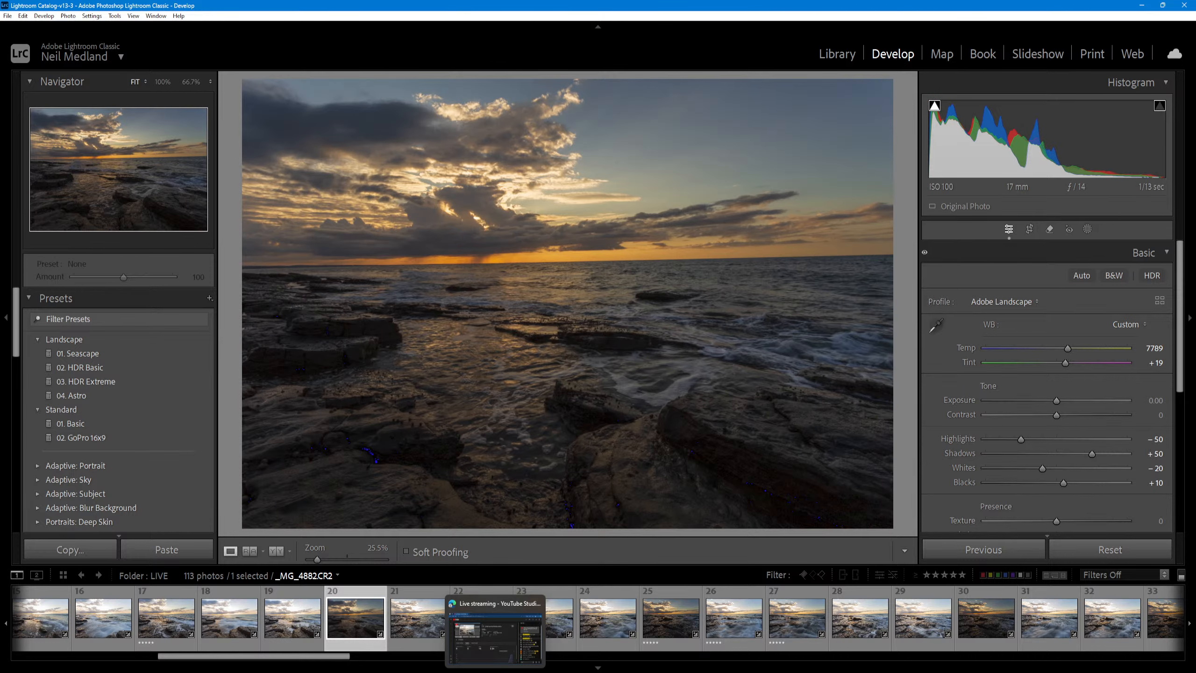
key(Right)
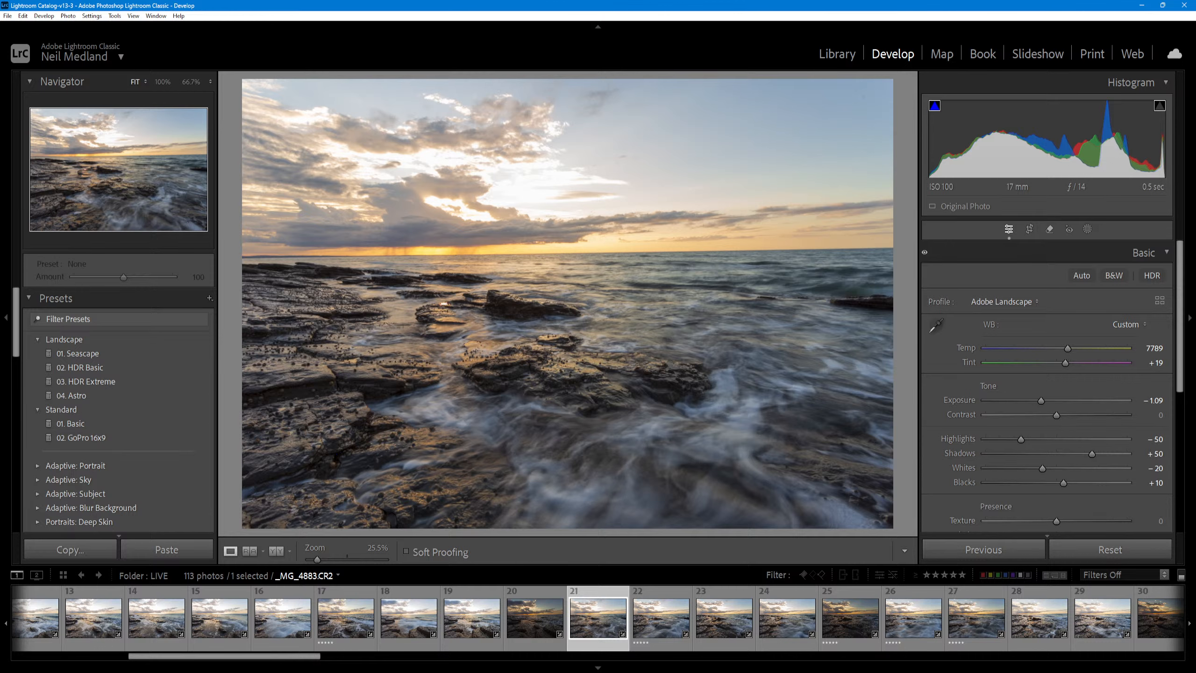
drag(257, 660, 107, 668)
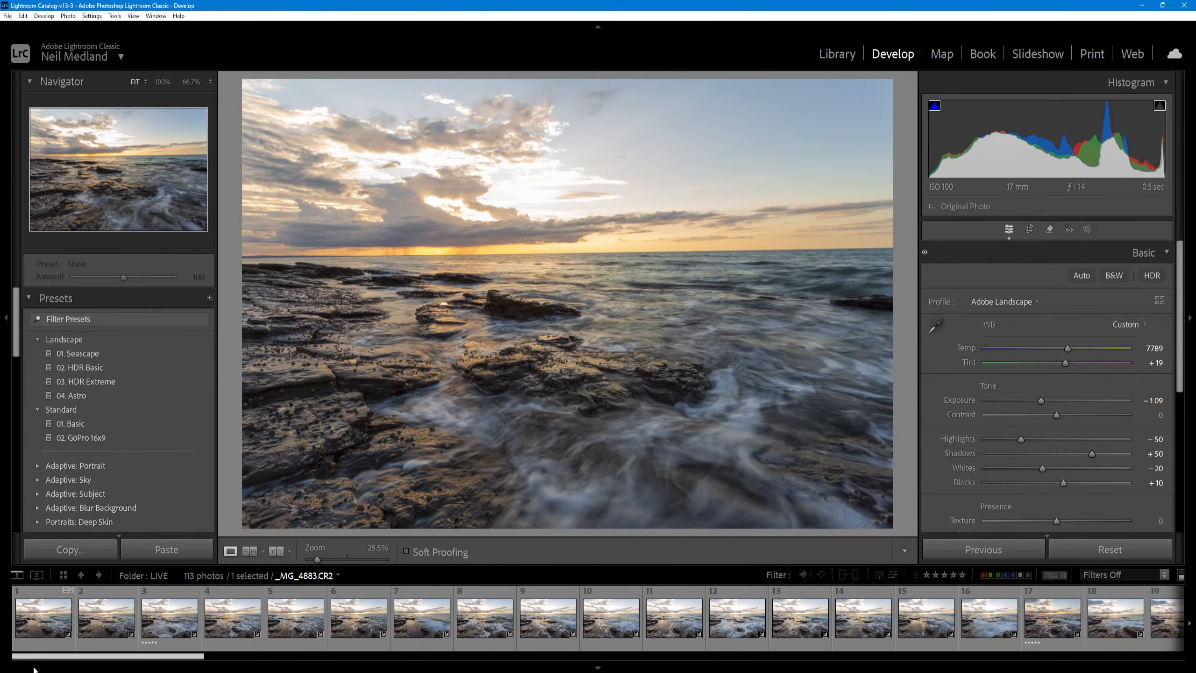
click(169, 617)
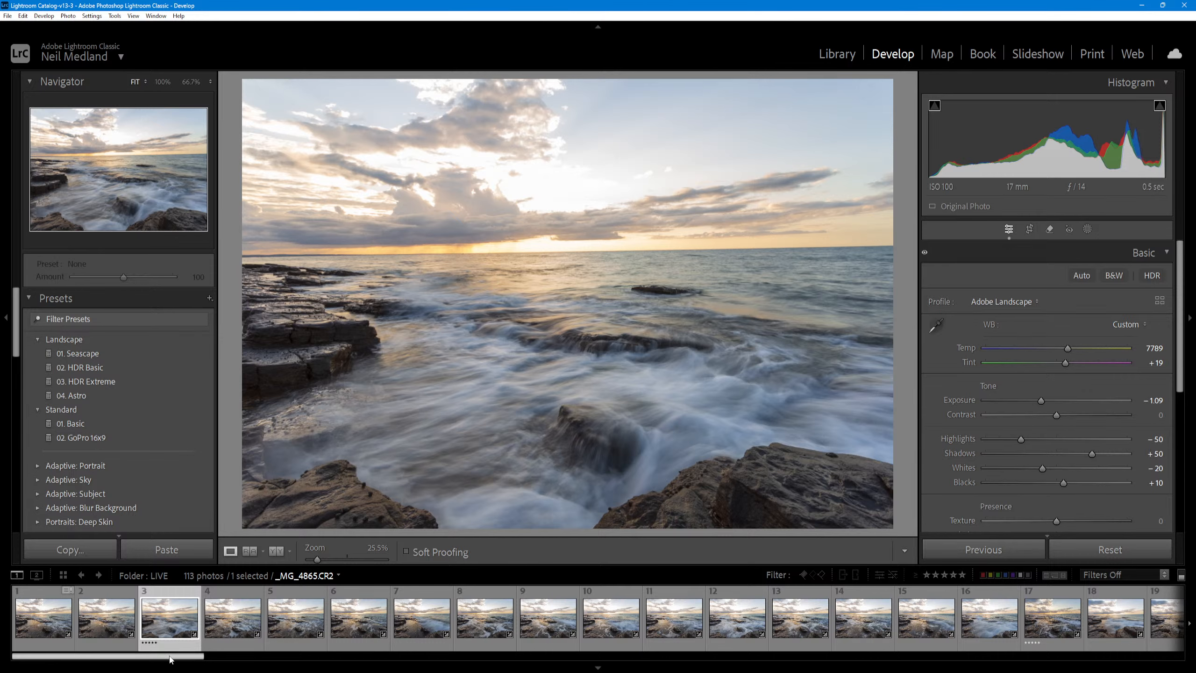
- Open photo 22 and inspect the water flowing over the central rock at 100% zoom, returning to the full view
drag(172, 660, 318, 662)
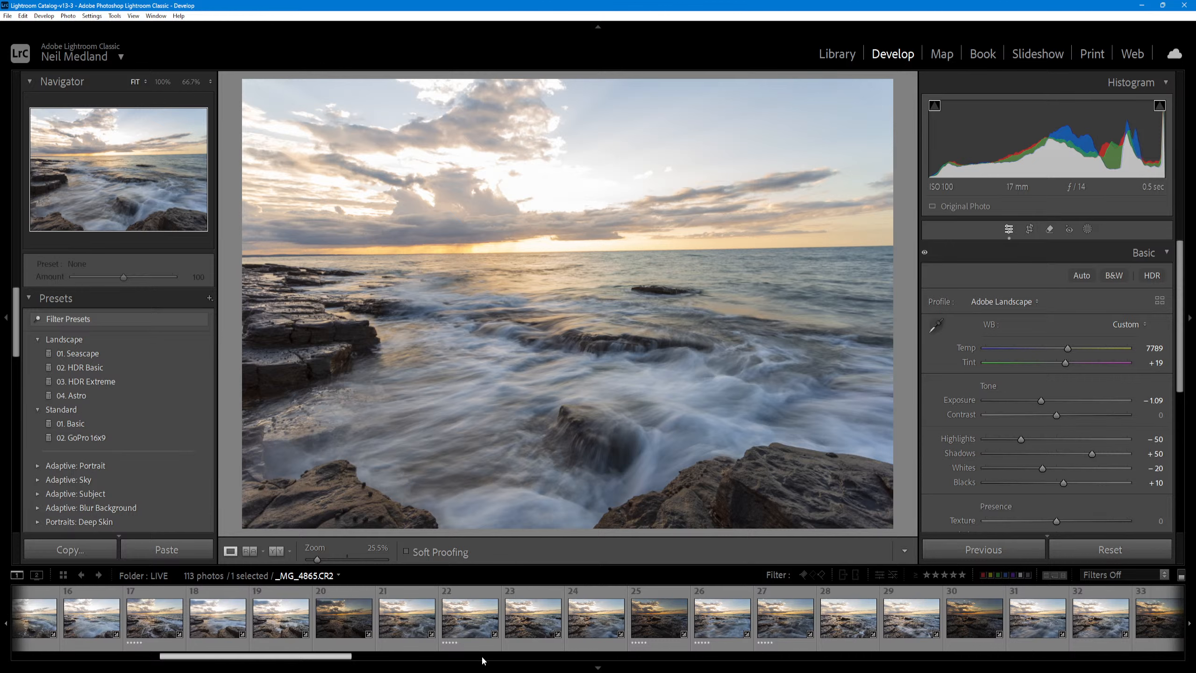
click(477, 643)
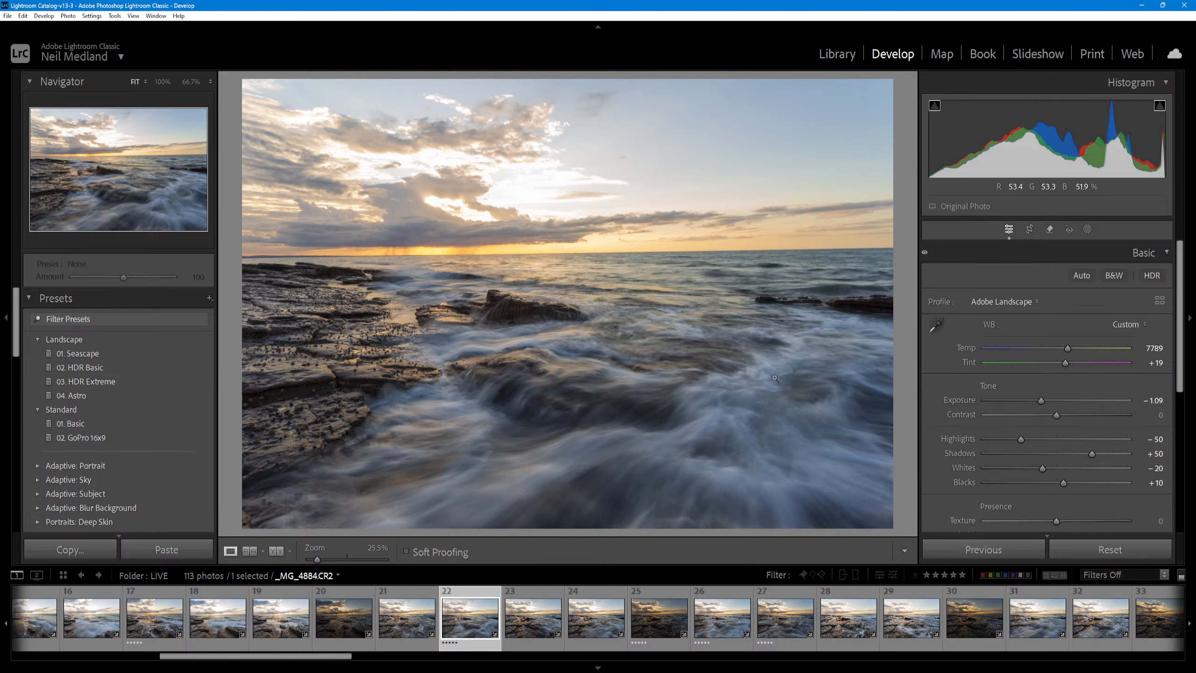
click(511, 393)
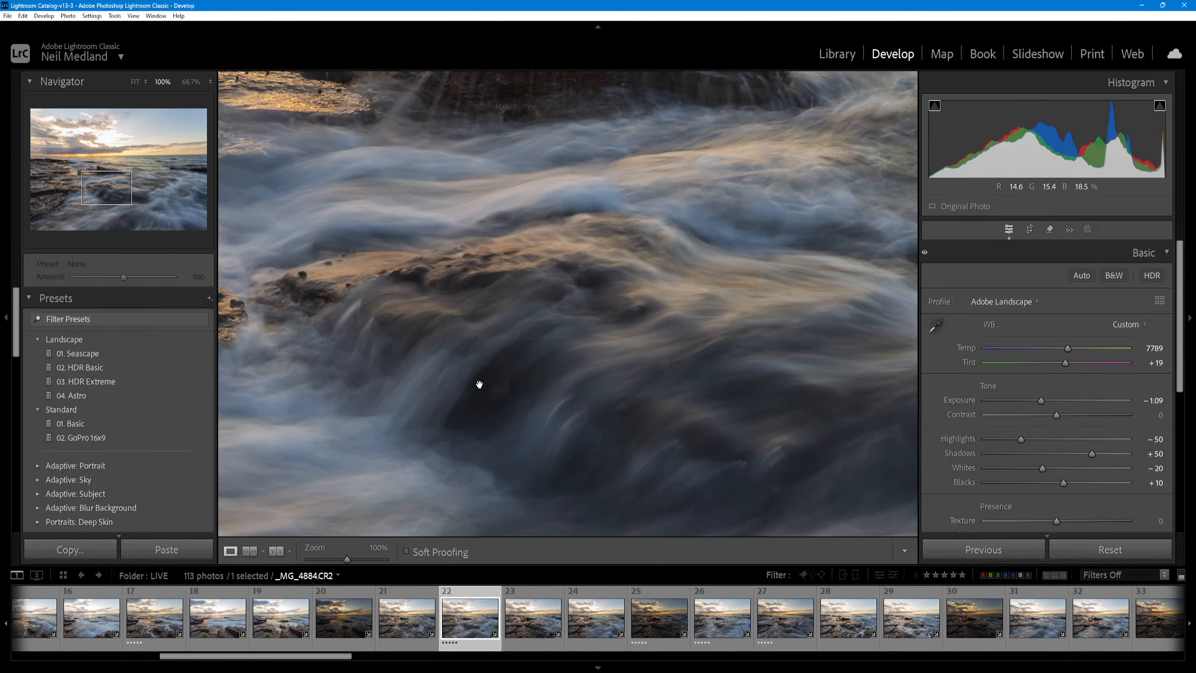
drag(479, 385, 507, 469)
click(529, 431)
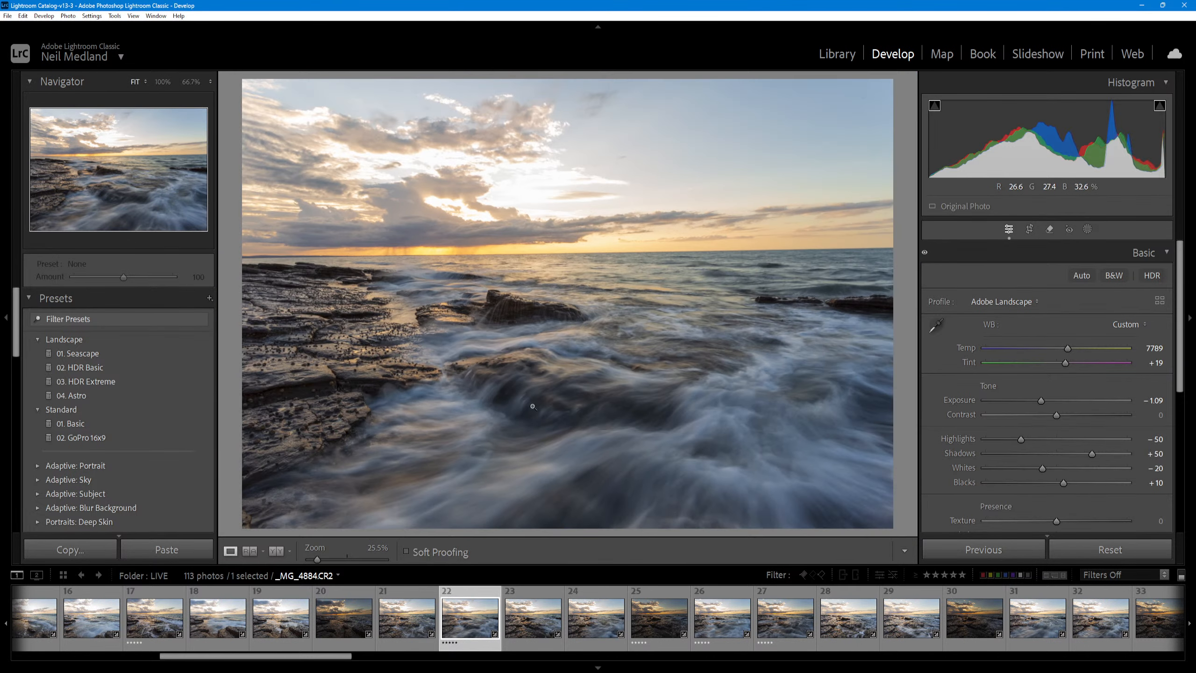
- Examine the blurred water across the middle and foreground of photo 22 at 100% zoom, returning to the full view
click(521, 365)
drag(501, 174, 476, 301)
drag(548, 419, 631, 127)
drag(528, 380, 473, 261)
click(570, 259)
click(785, 393)
drag(593, 372, 670, 304)
drag(533, 396, 718, 318)
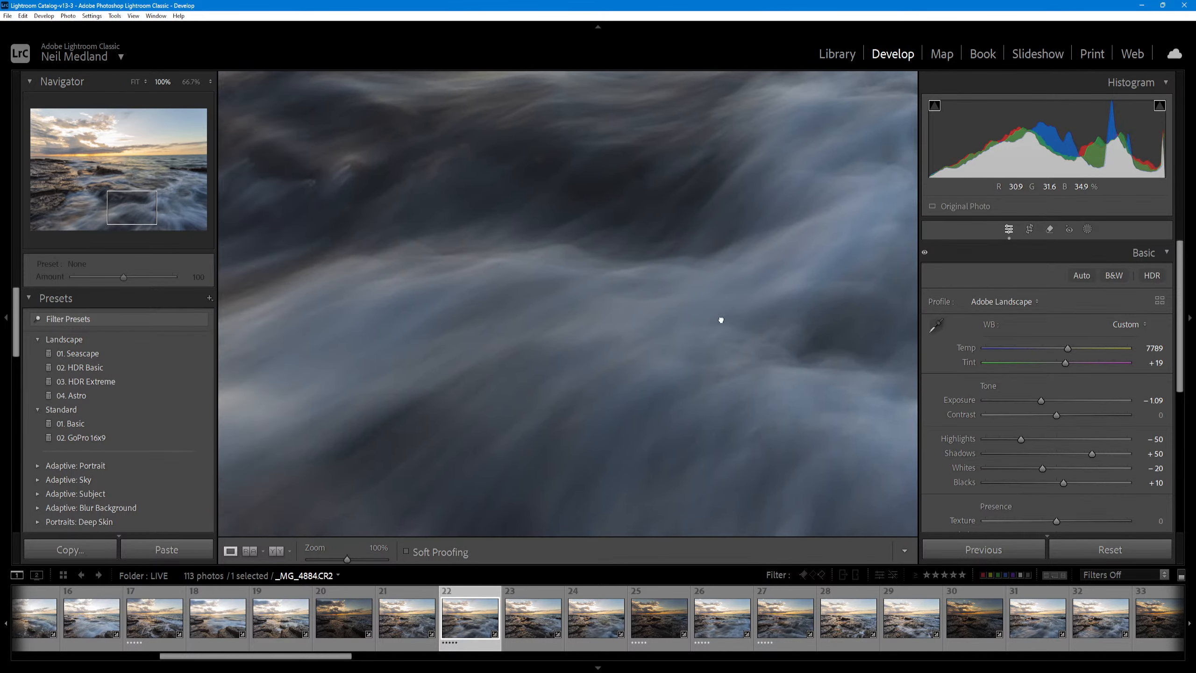
drag(527, 351, 732, 270)
drag(514, 431, 627, 310)
click(627, 311)
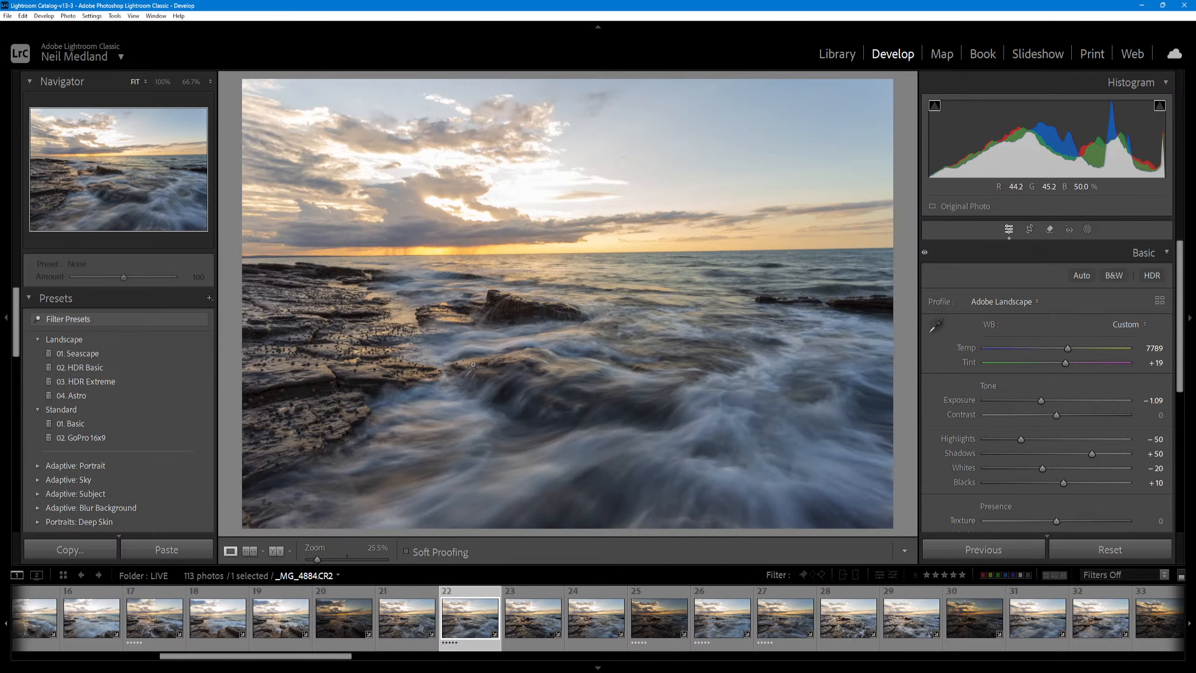
- Check the rocks beside the water in photo 22 close up and compare the photo with photo 23
click(439, 328)
click(464, 315)
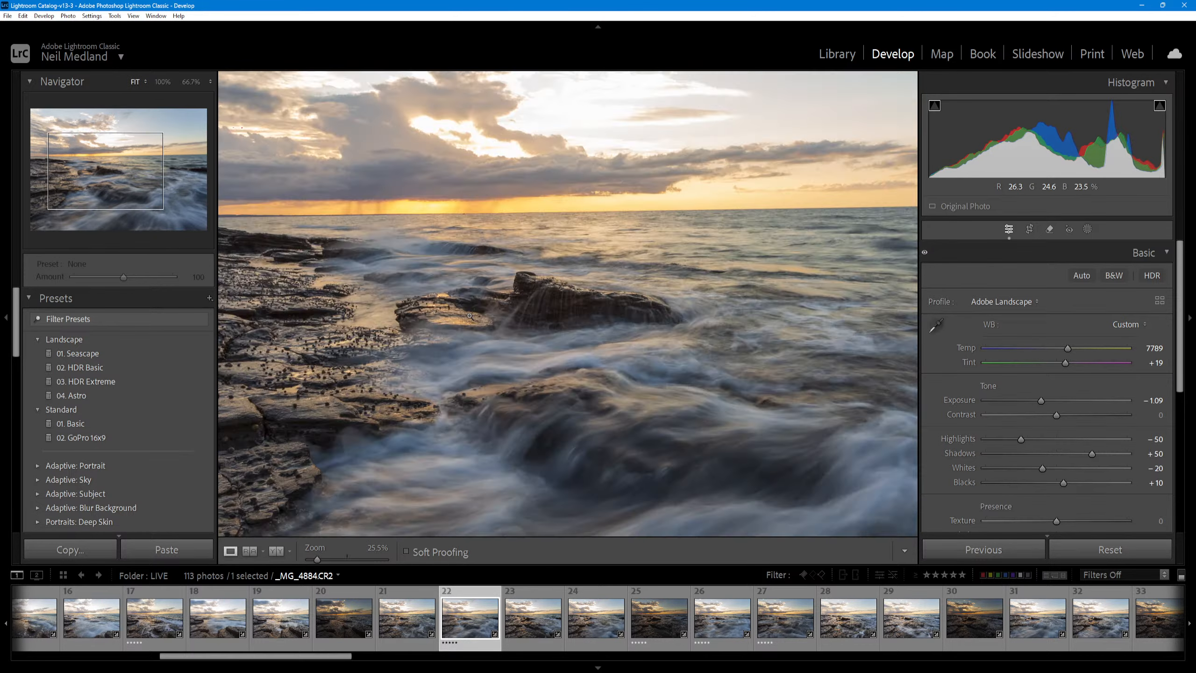
click(545, 649)
click(476, 649)
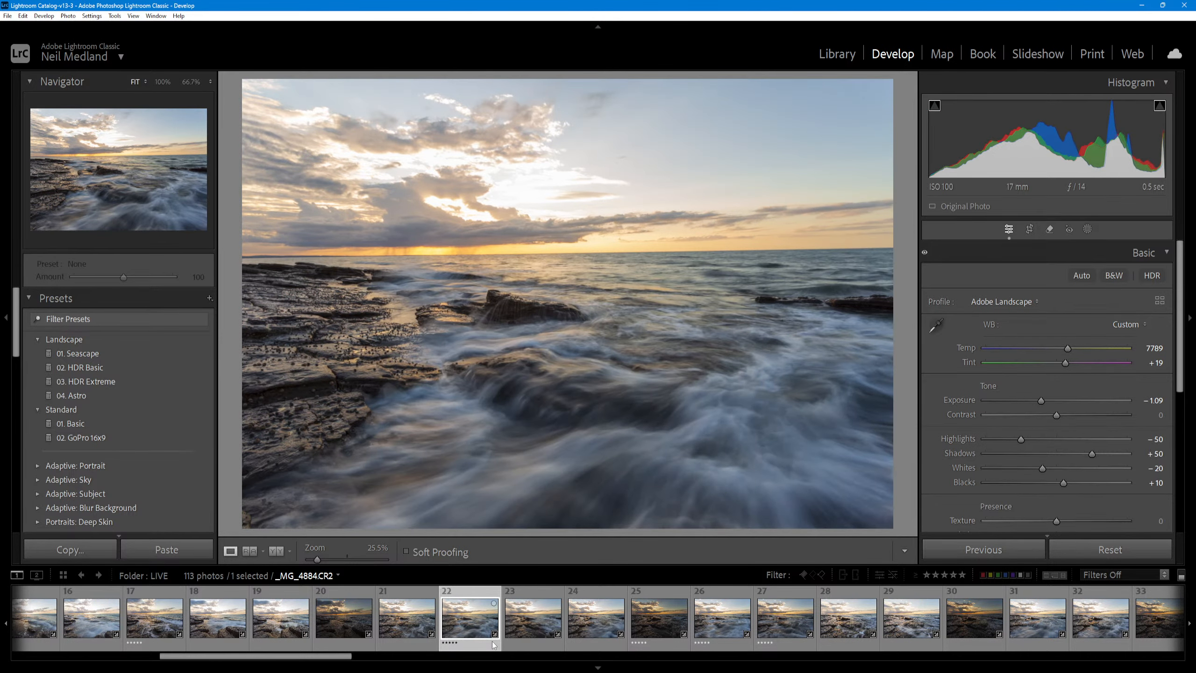
- Review photos 23 through 28 one by one at full view
key(Right)
key(Right)
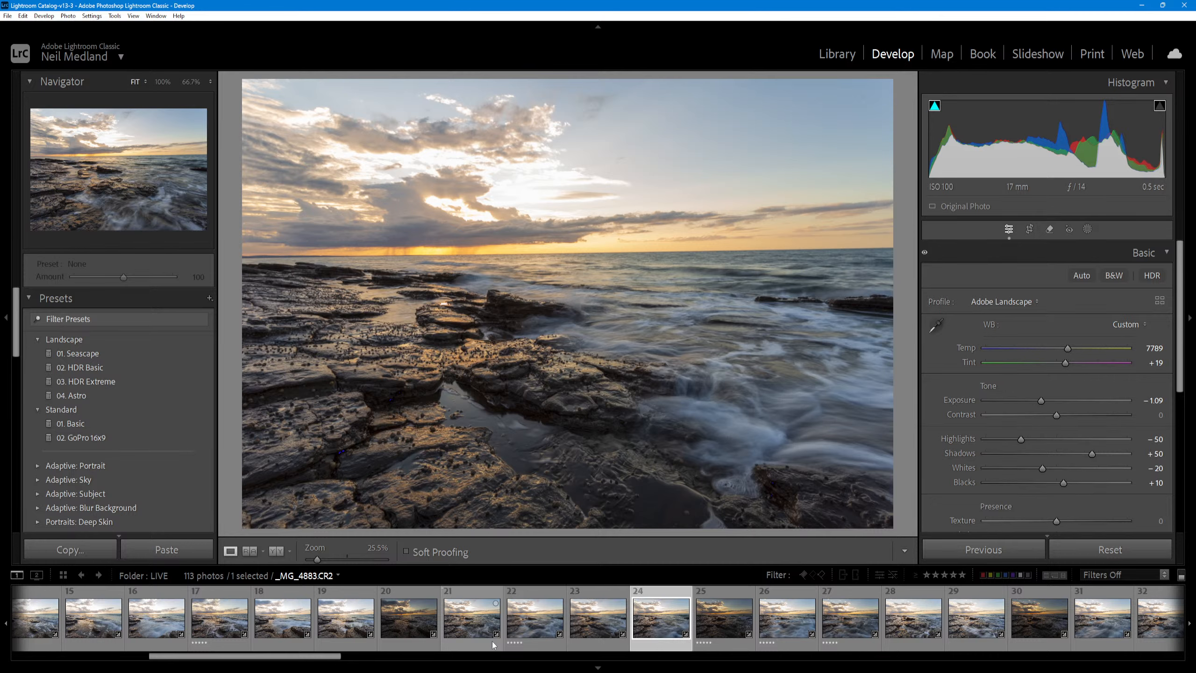
key(Right)
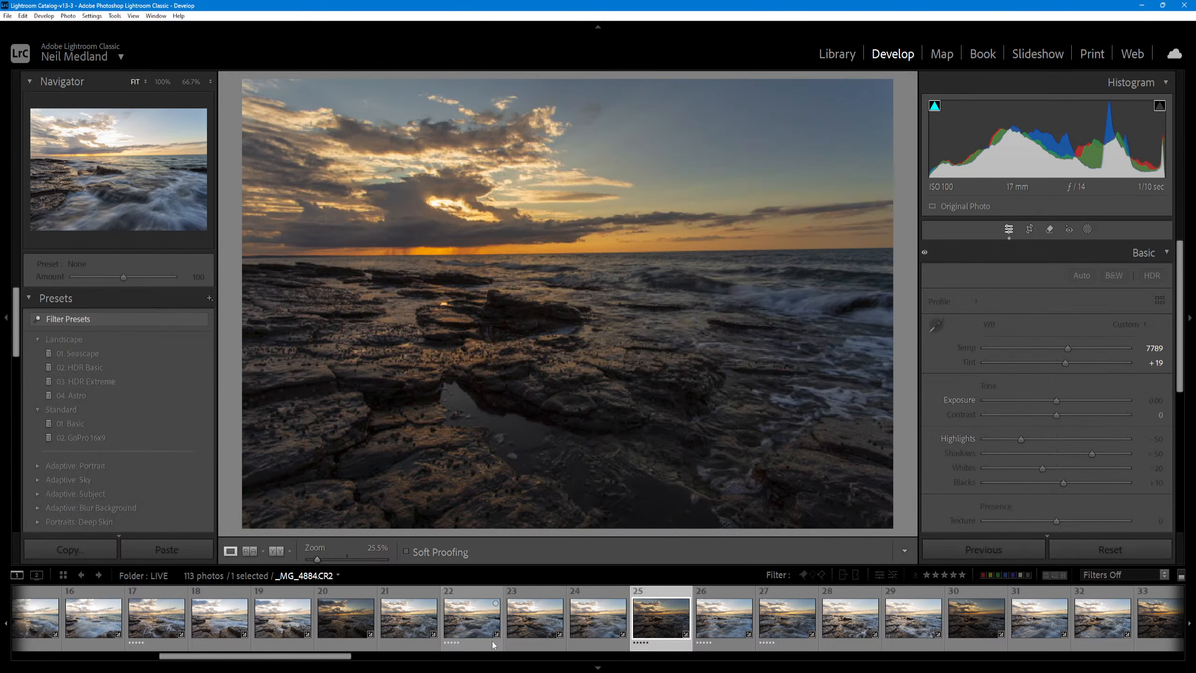
key(Right)
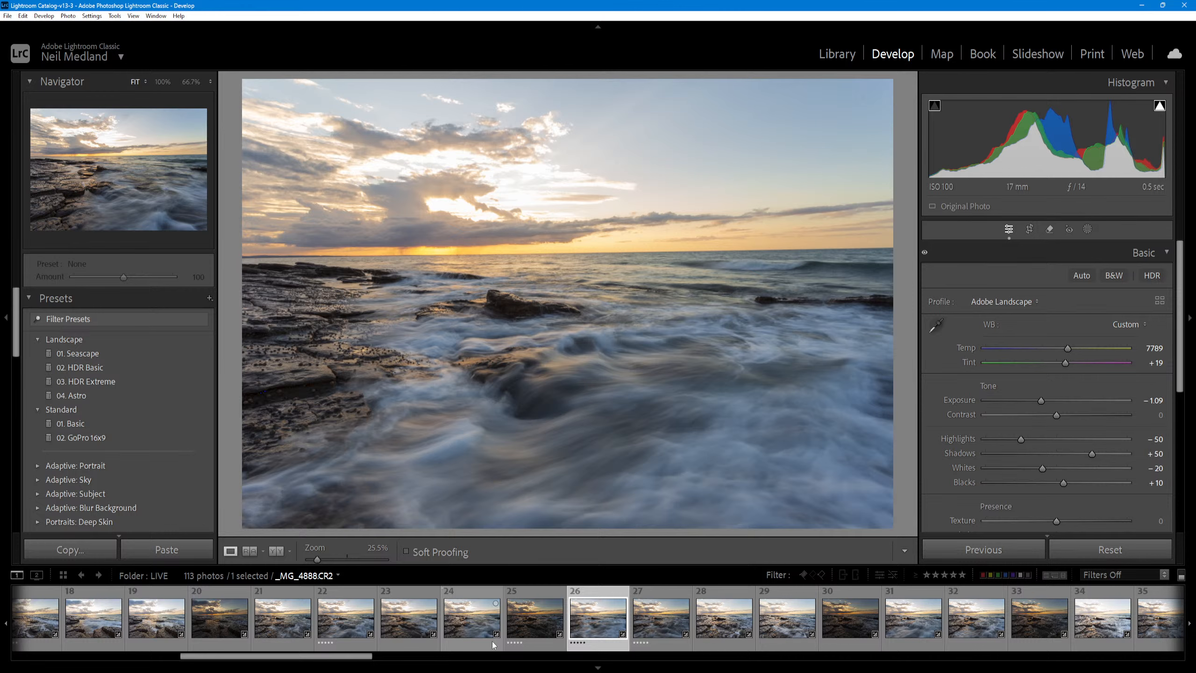
key(Right)
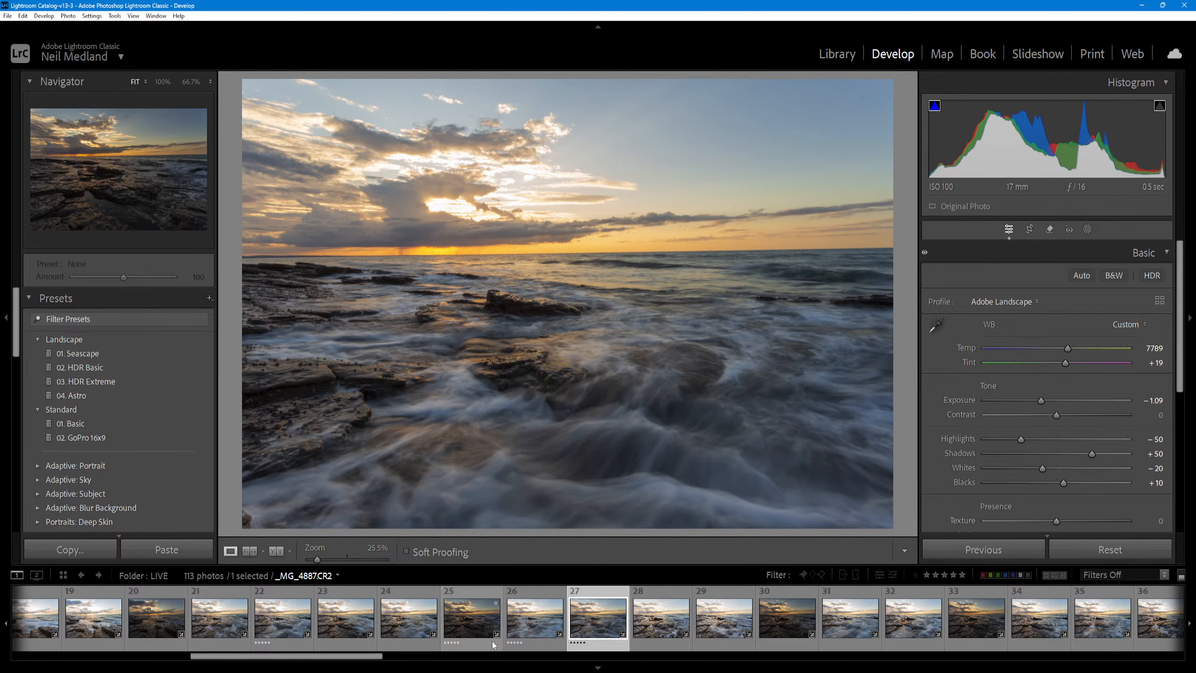
key(Right)
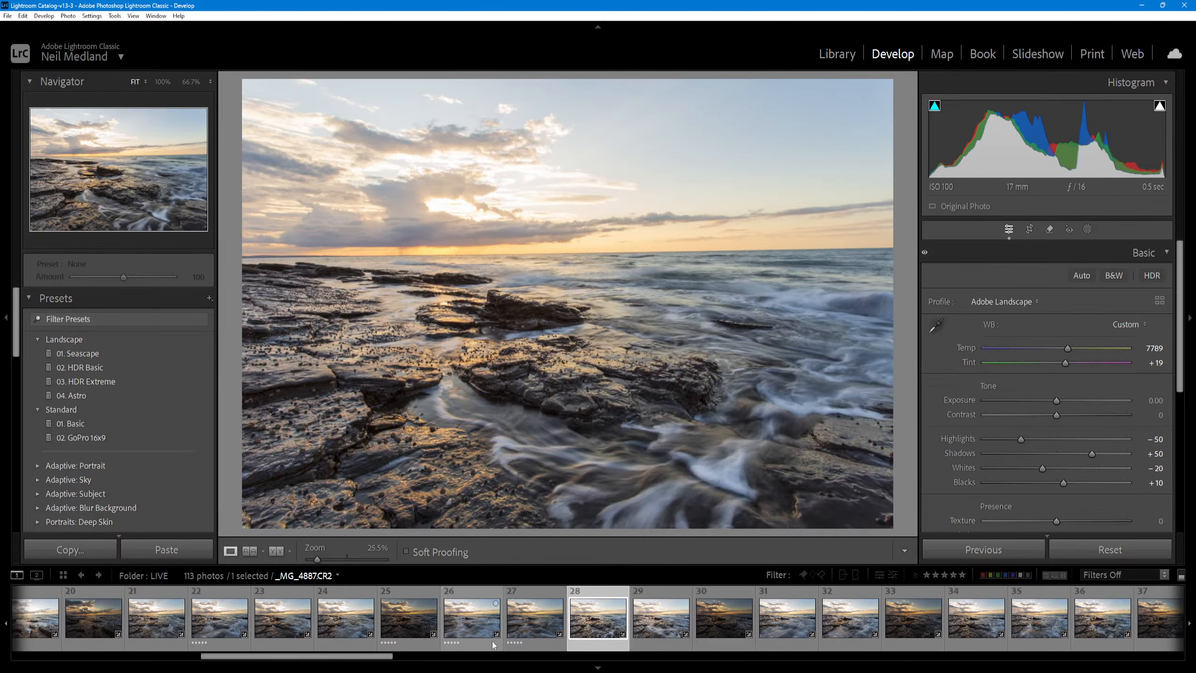
- Compare photos 27 and 28 by alternating between them, moving on to photo 29
key(Left)
key(Right)
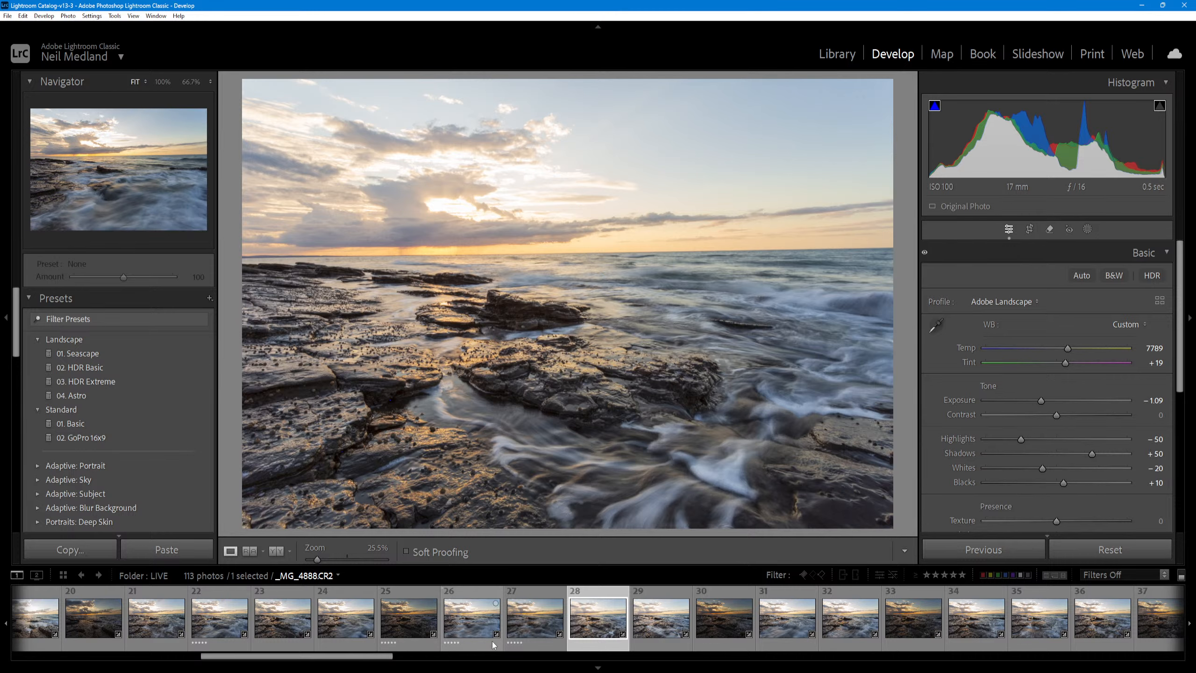
key(Left)
key(Right)
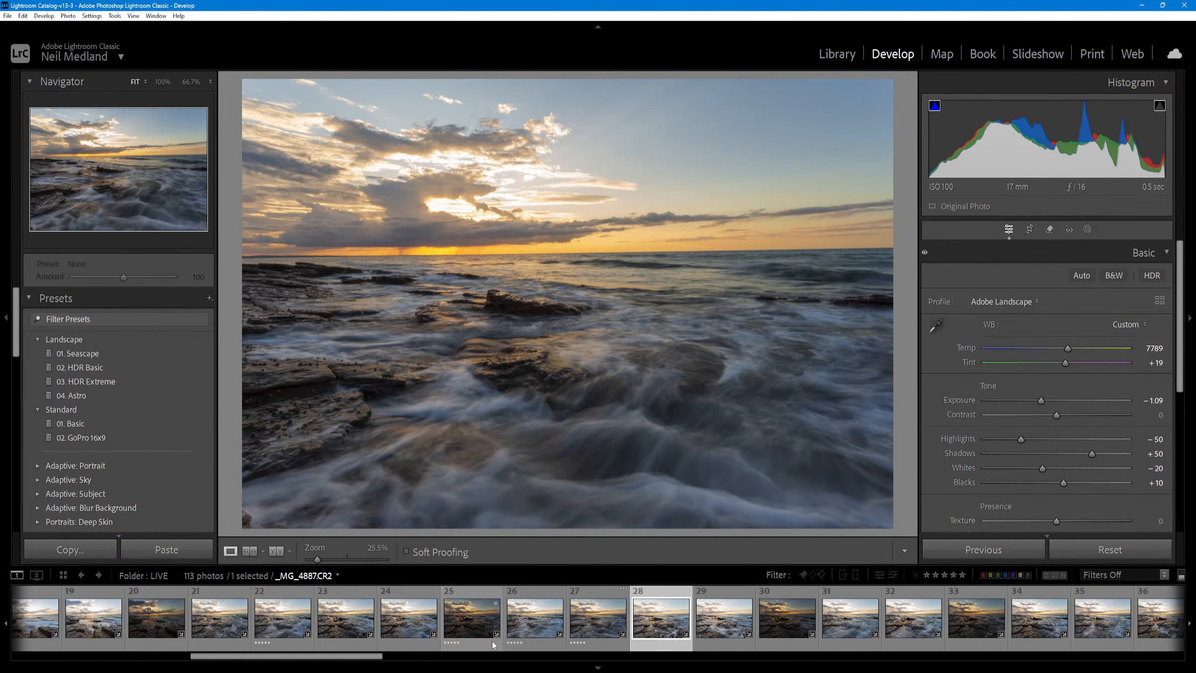
key(Right)
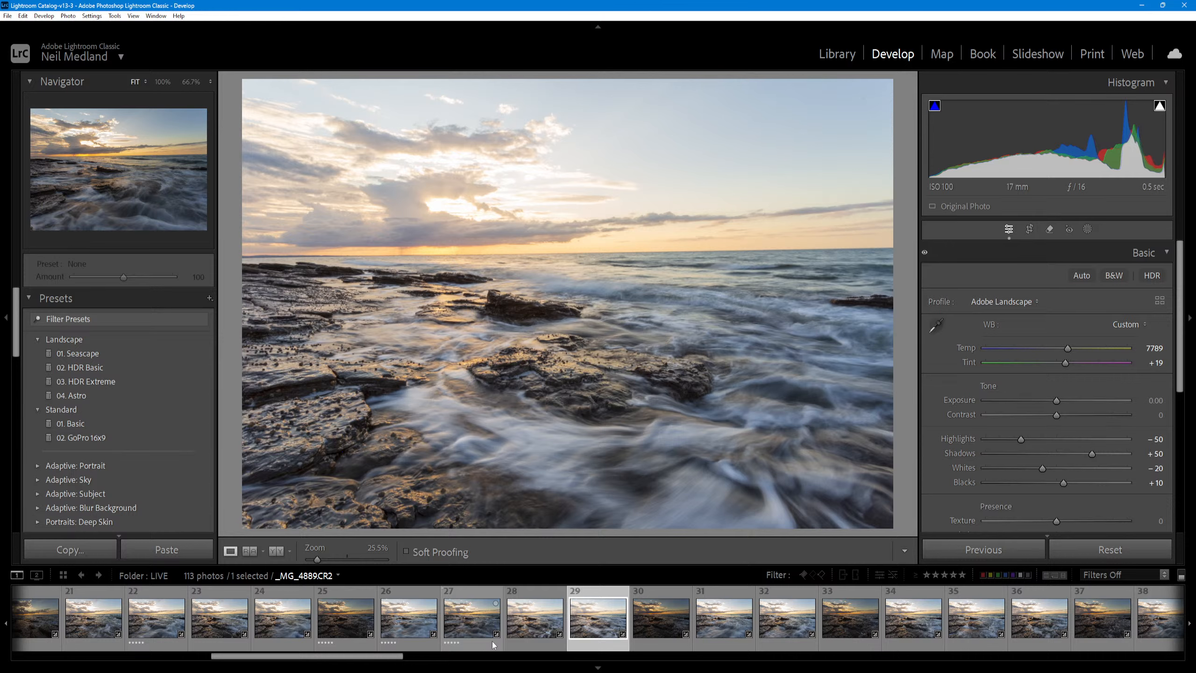
- Review photos 30 to 32 and revisit photos 26, 28 and 29 for comparison
key(Right)
key(Right)
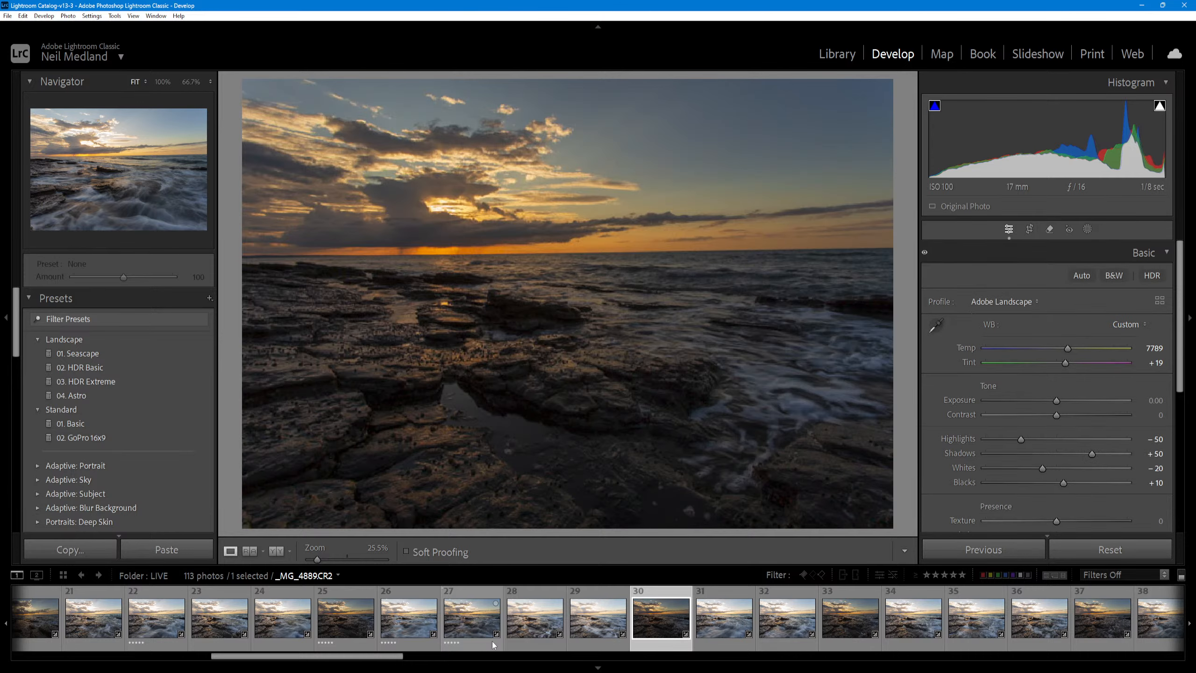
key(Right)
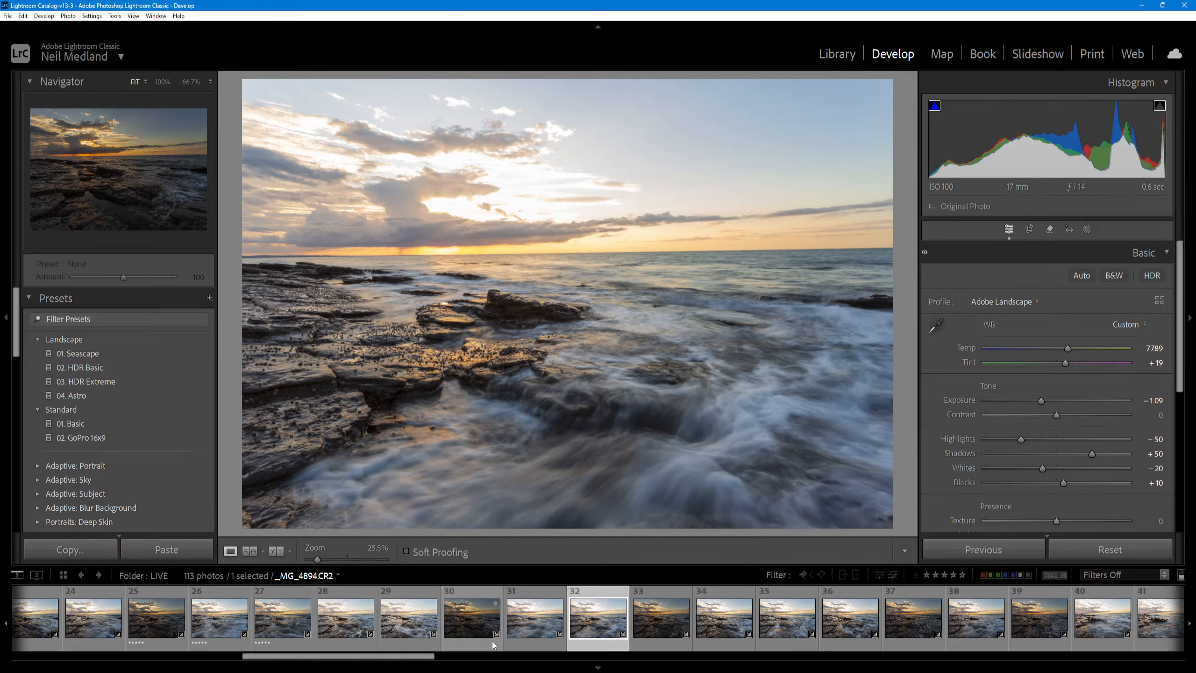
key(Left)
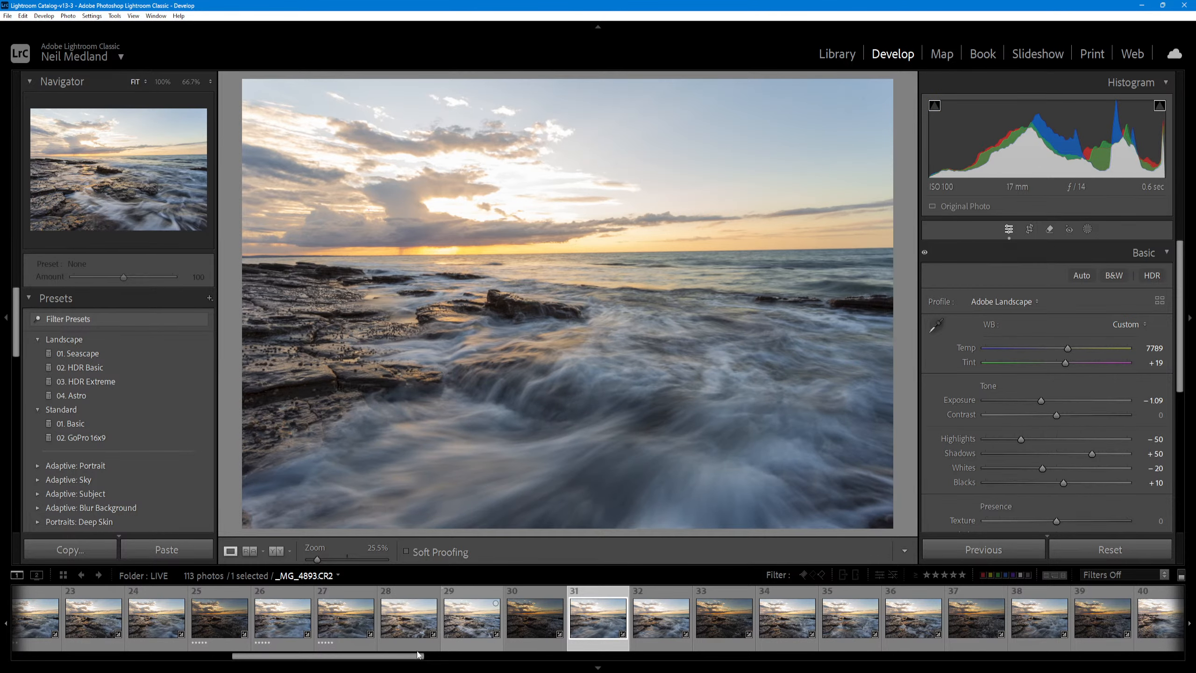
click(283, 617)
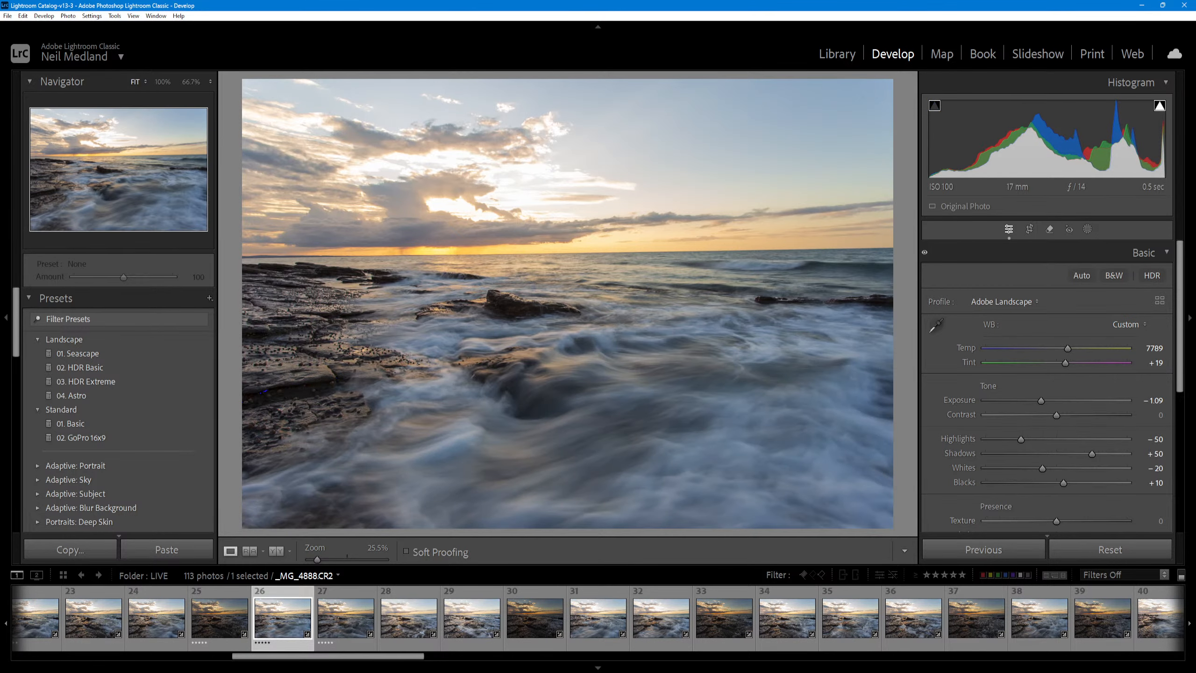
click(433, 650)
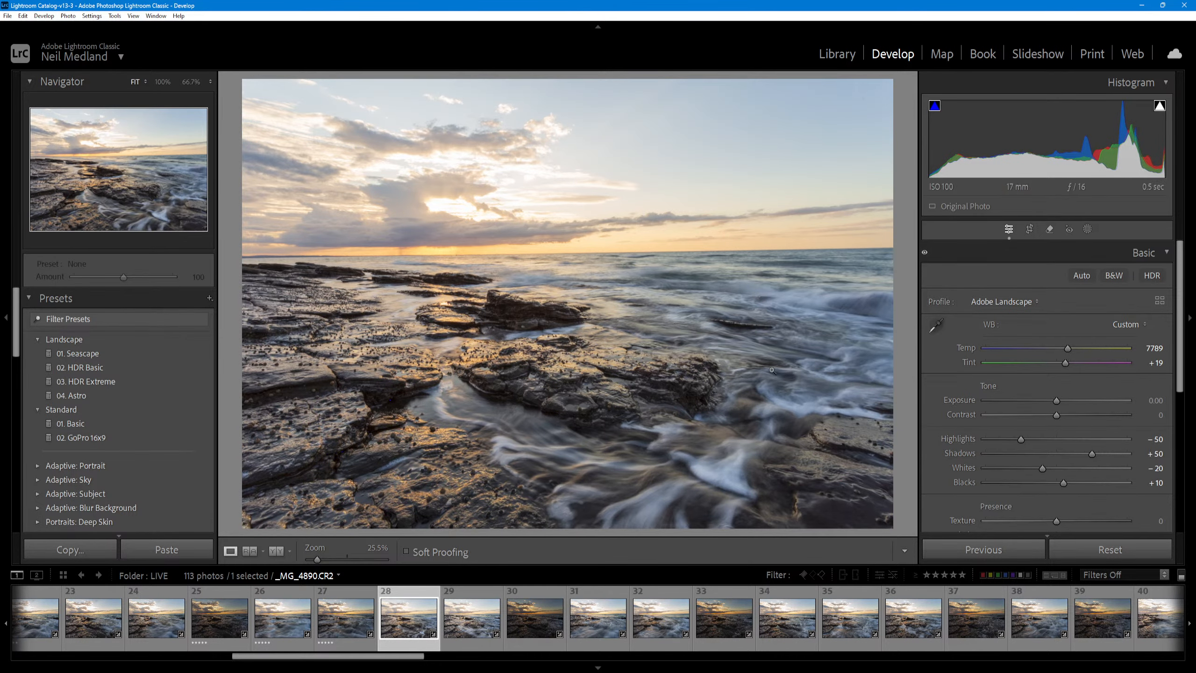
click(480, 650)
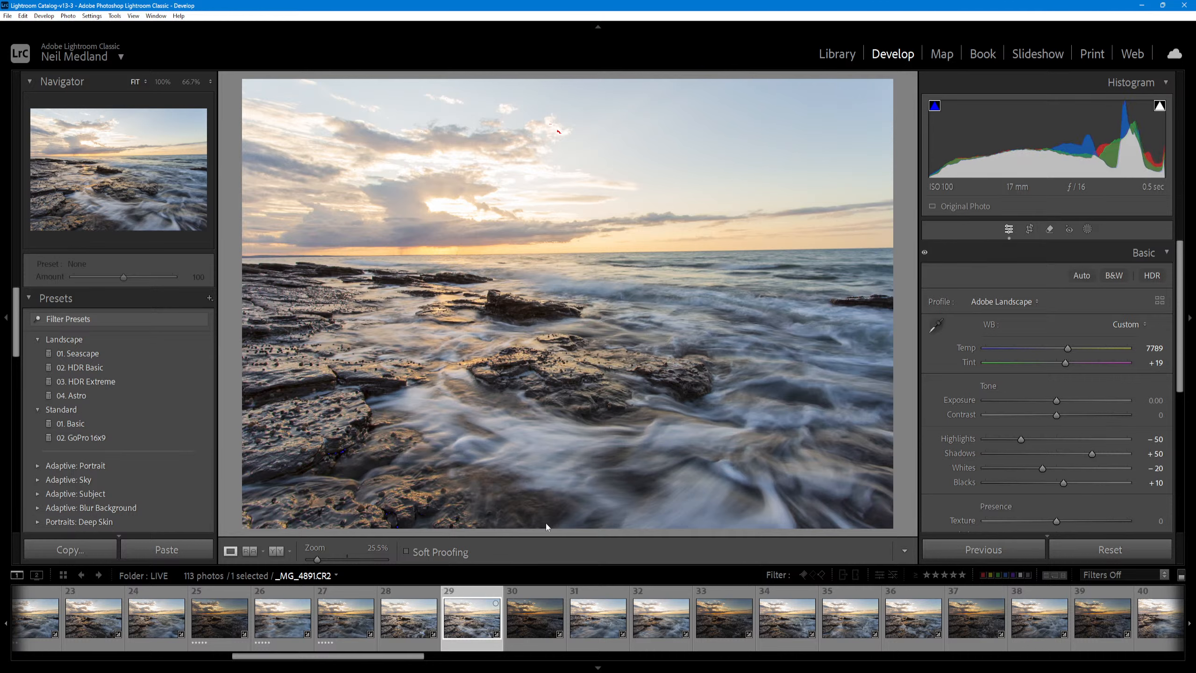
- Review photos 35 through 38 one after another
click(848, 641)
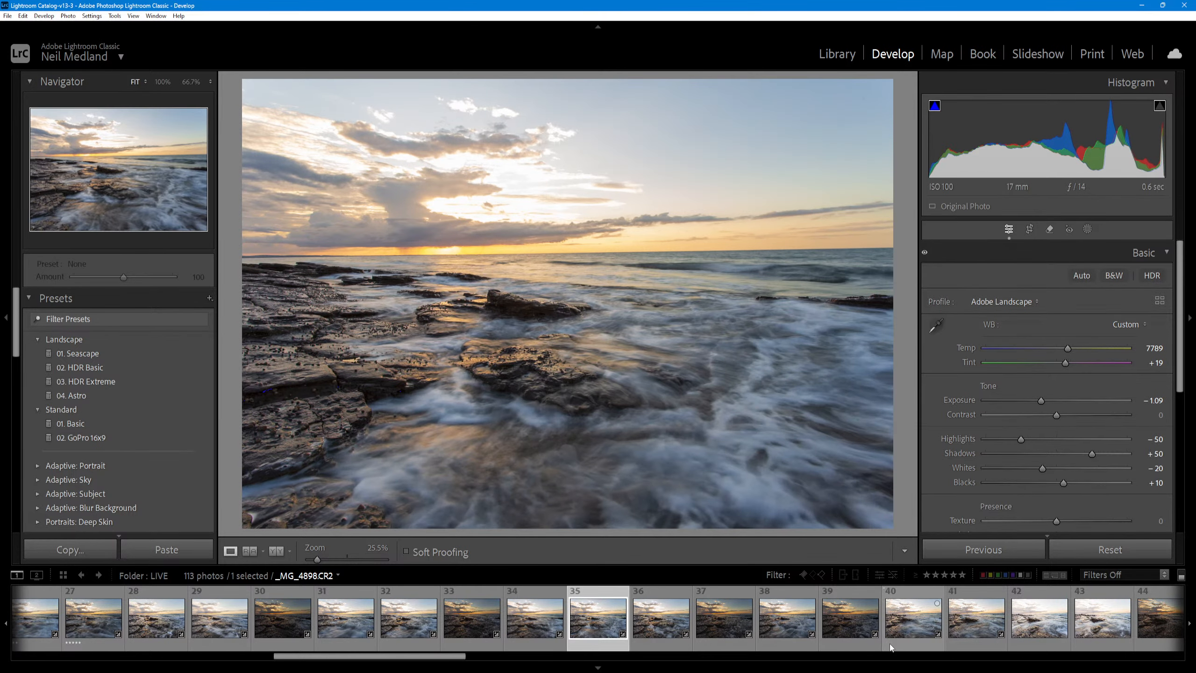
key(Right)
key(Right)
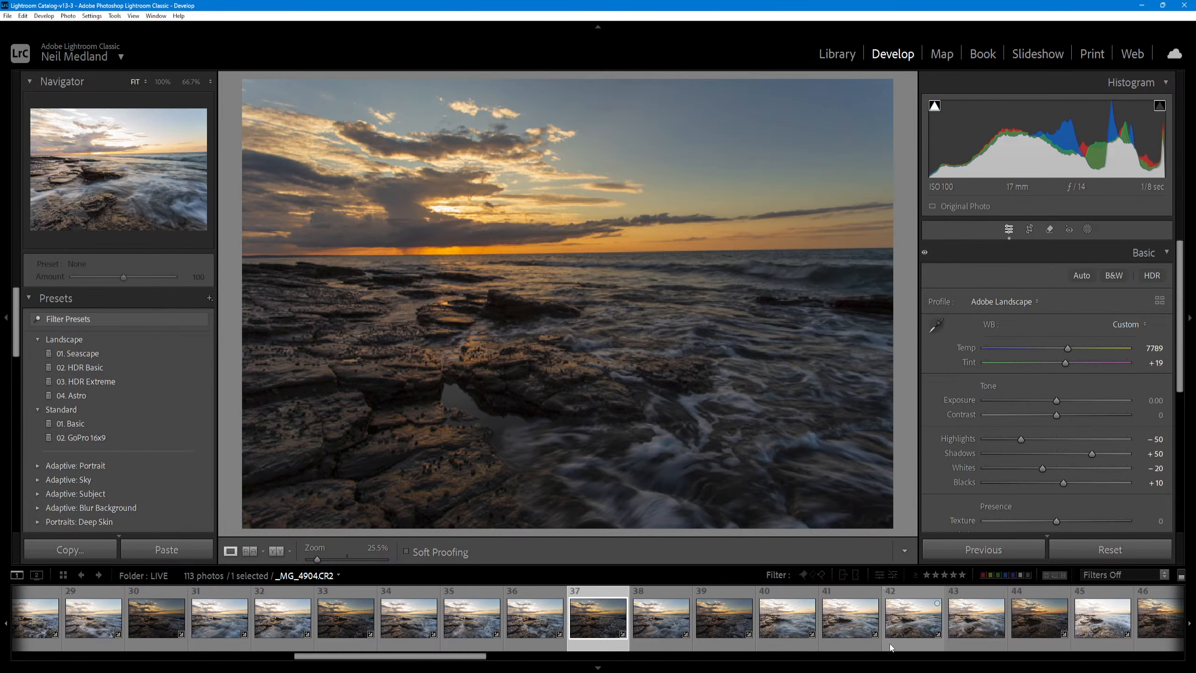
key(Right)
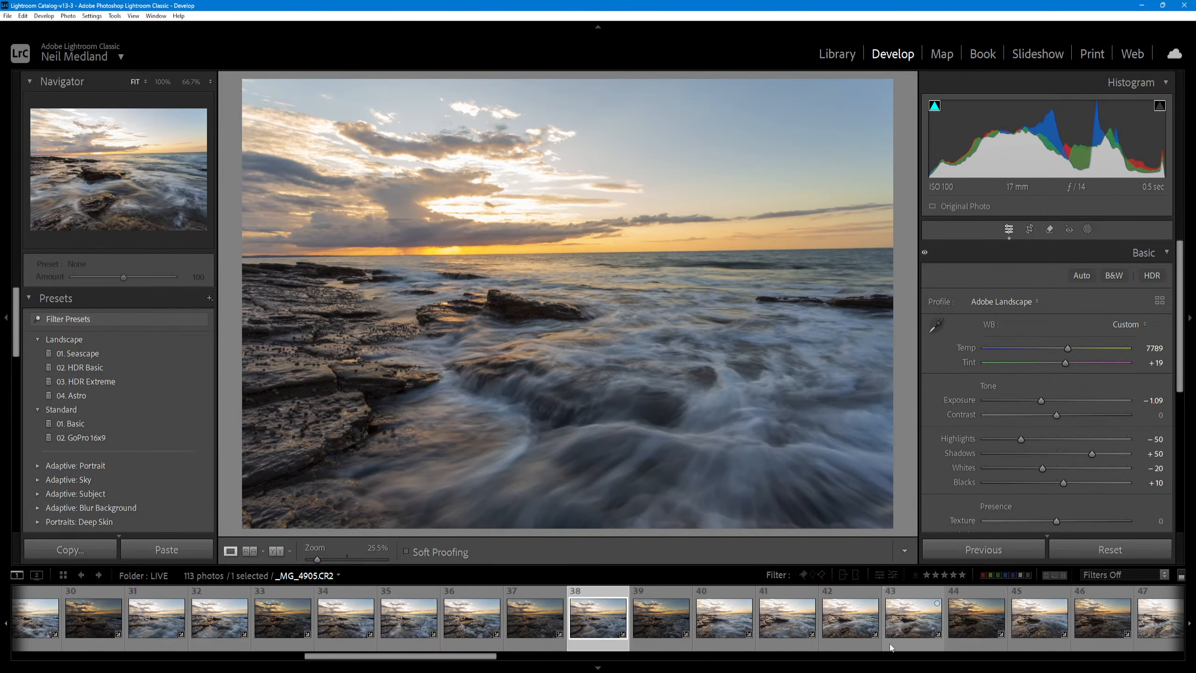
- Inspect the water over the rocks in photo 38 close up, and compare the photo with photos 39 and 40
click(531, 400)
click(603, 452)
key(Right)
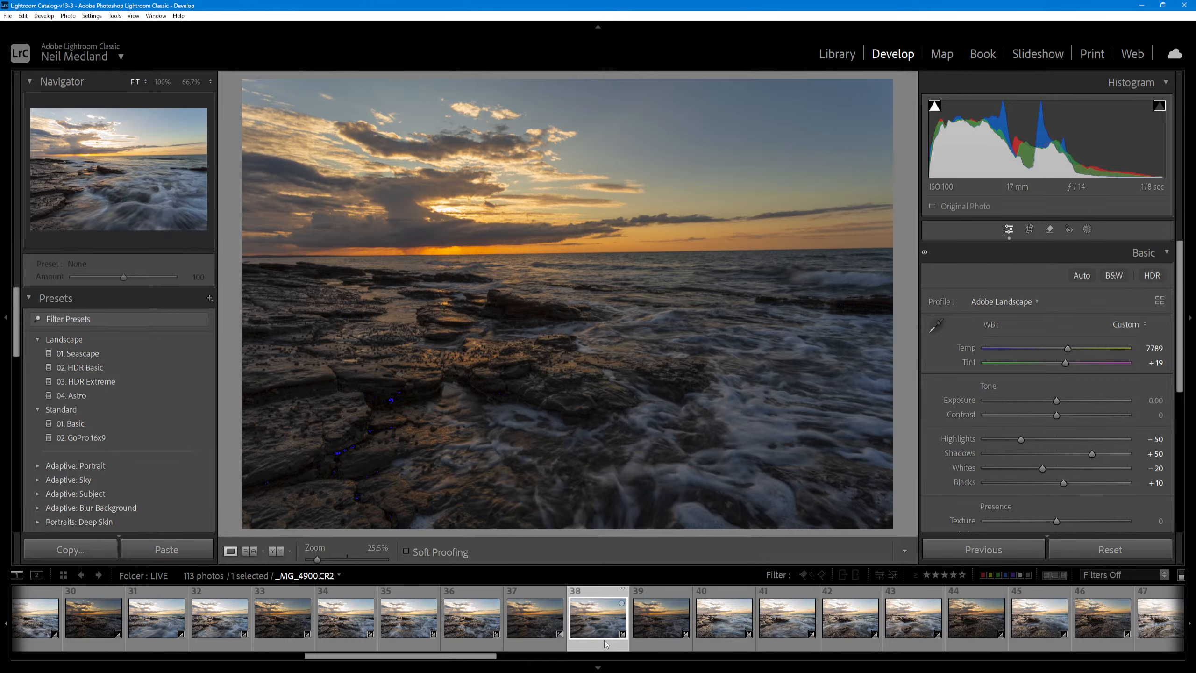
key(Left)
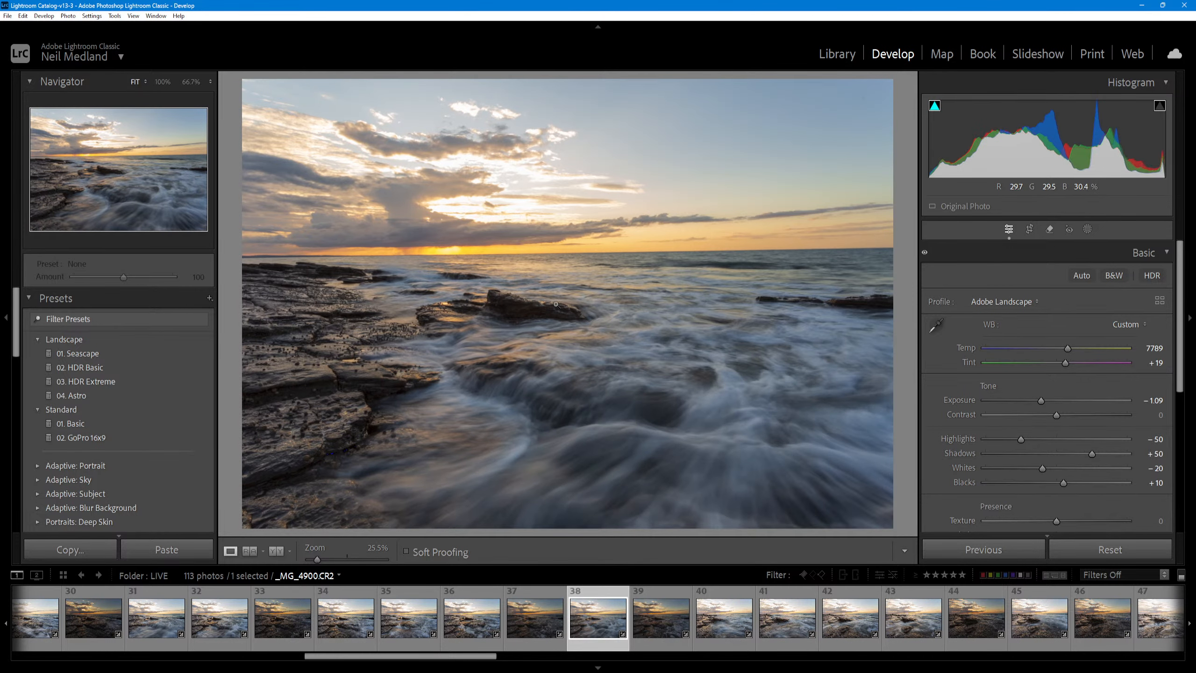
click(665, 649)
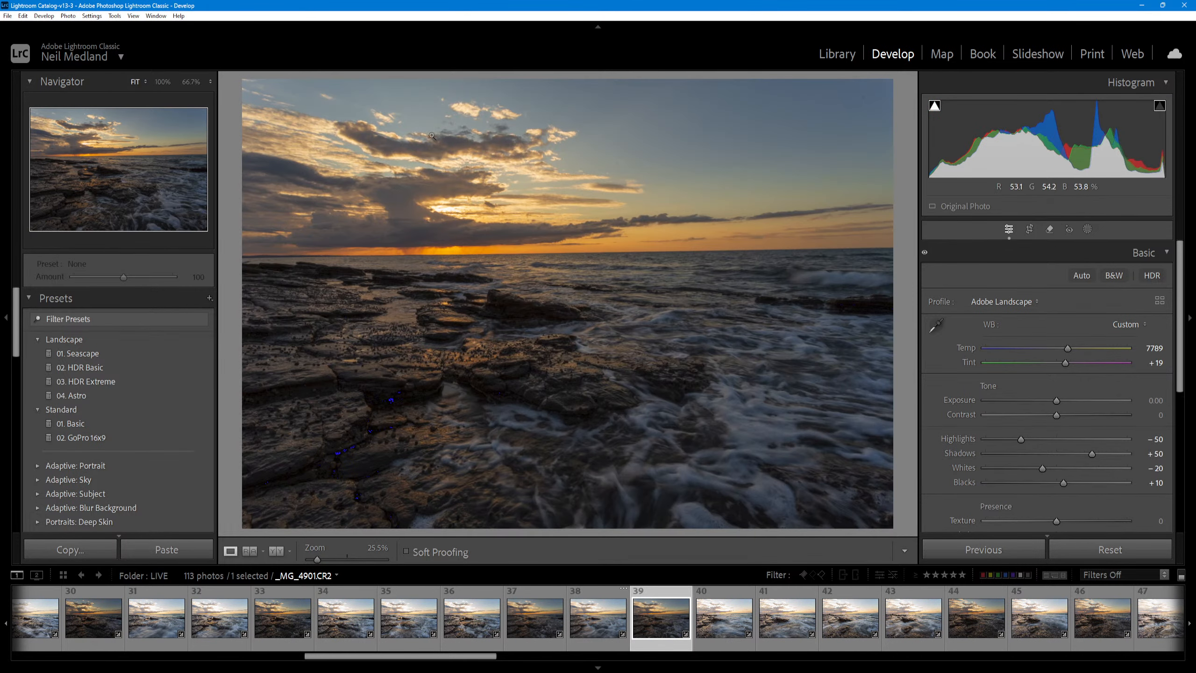
click(730, 650)
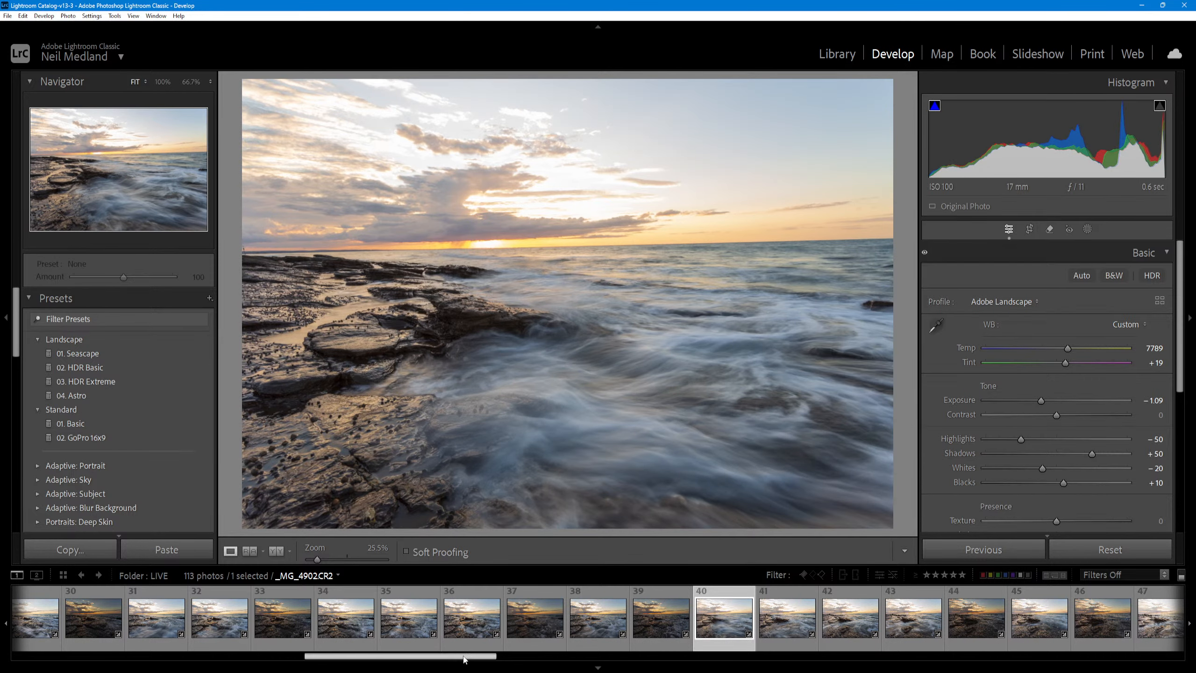
- View photos 45 and 49 farther along the series, moving on to photo 58
drag(466, 656, 557, 659)
click(480, 650)
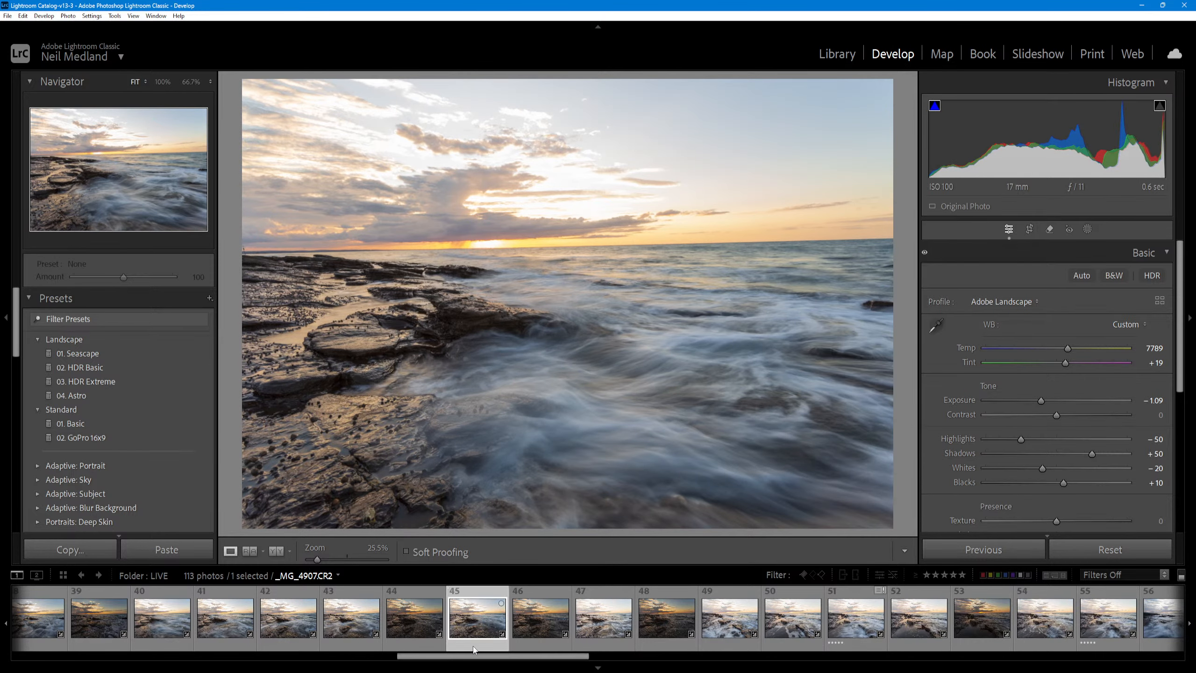
click(744, 649)
drag(492, 656, 746, 657)
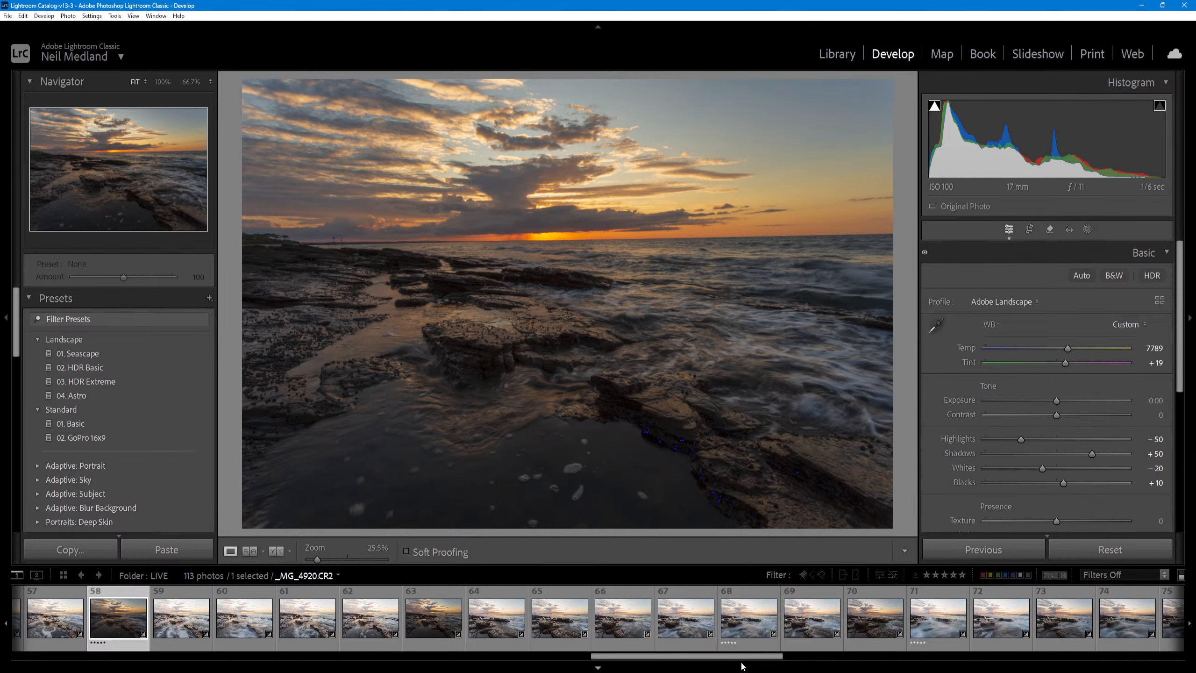
- Review photos 59 through 66 one by one
key(Right)
key(Right)
key(Right)
key(Right)
key(Right)
key(Right)
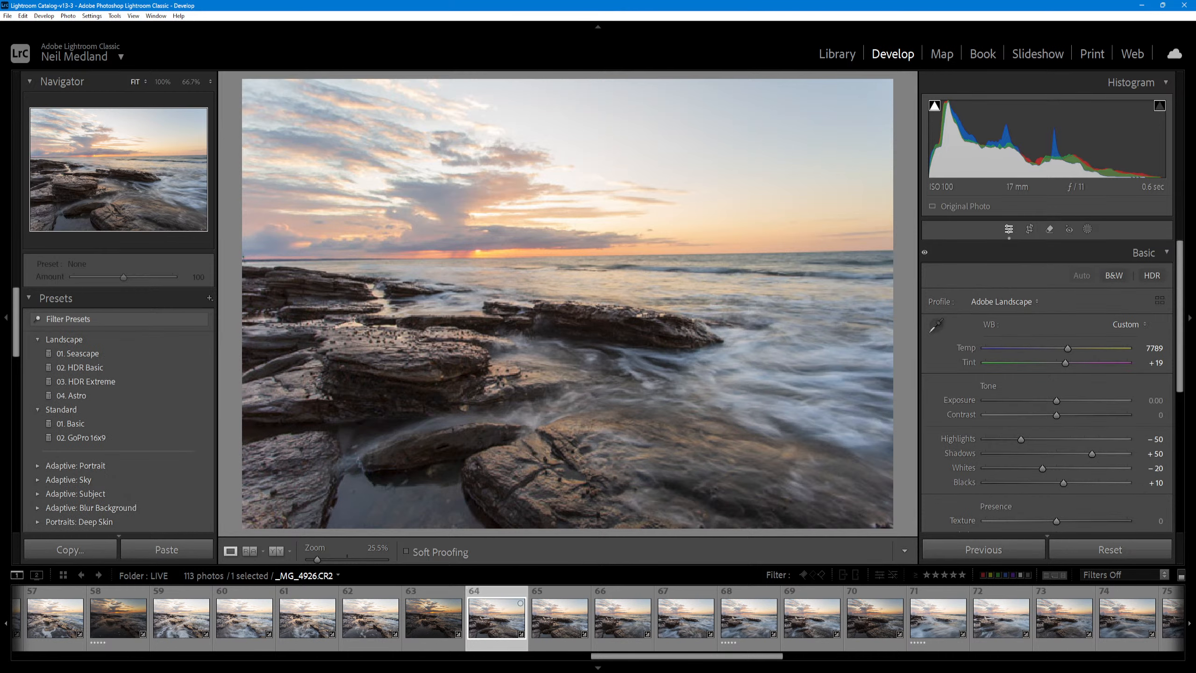
key(Right)
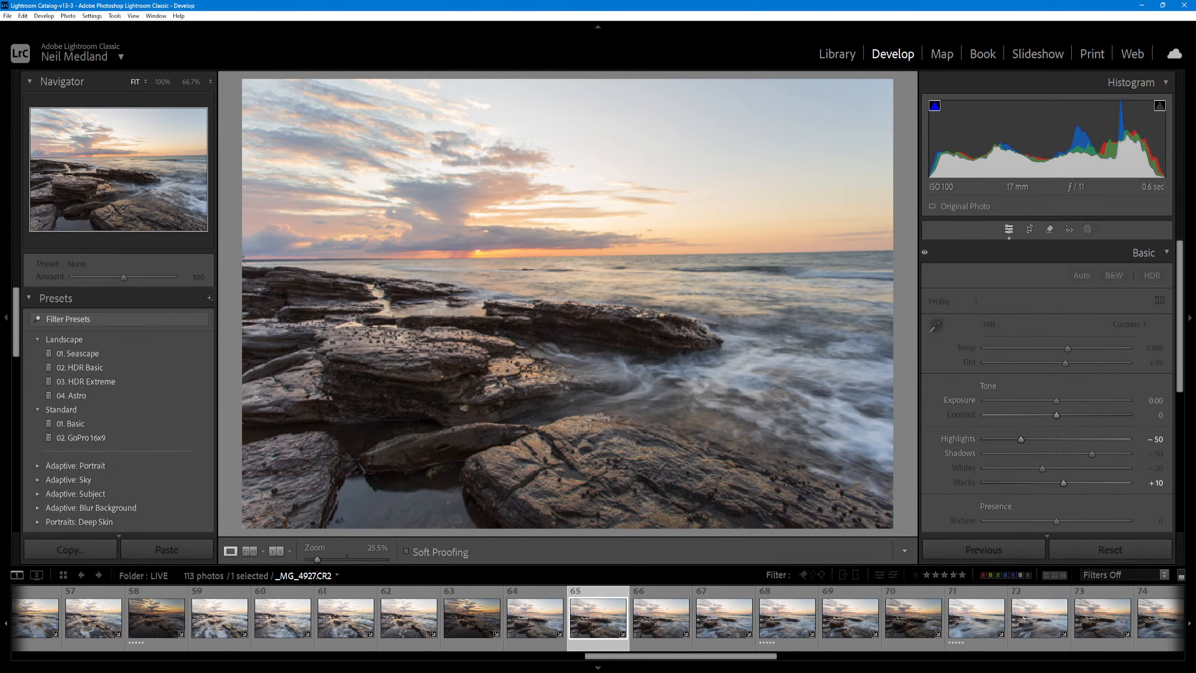
key(Right)
key(Right)
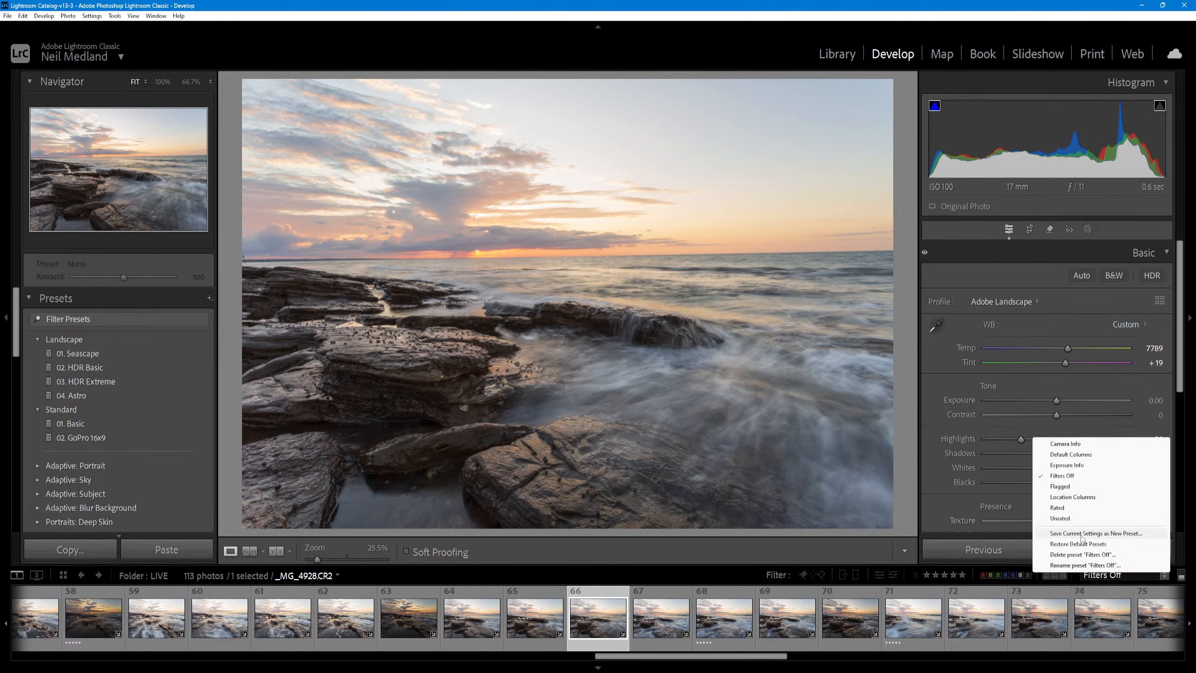
- Filter the filmstrip to rated photos
click(1071, 507)
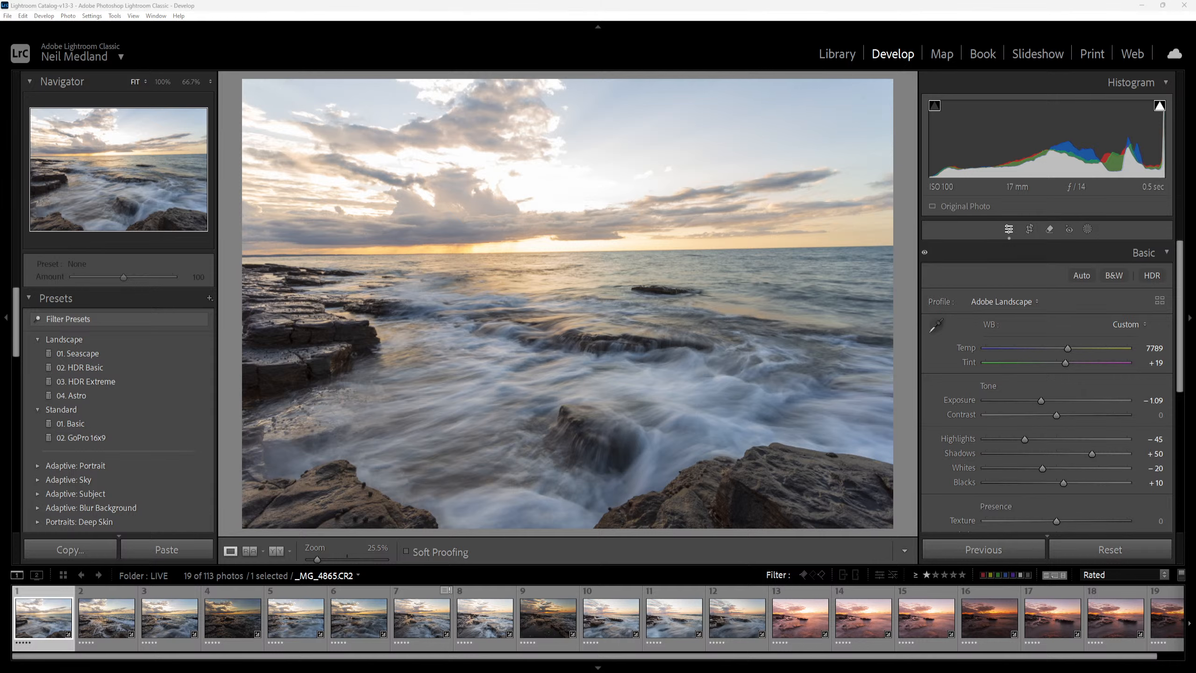
click(156, 6)
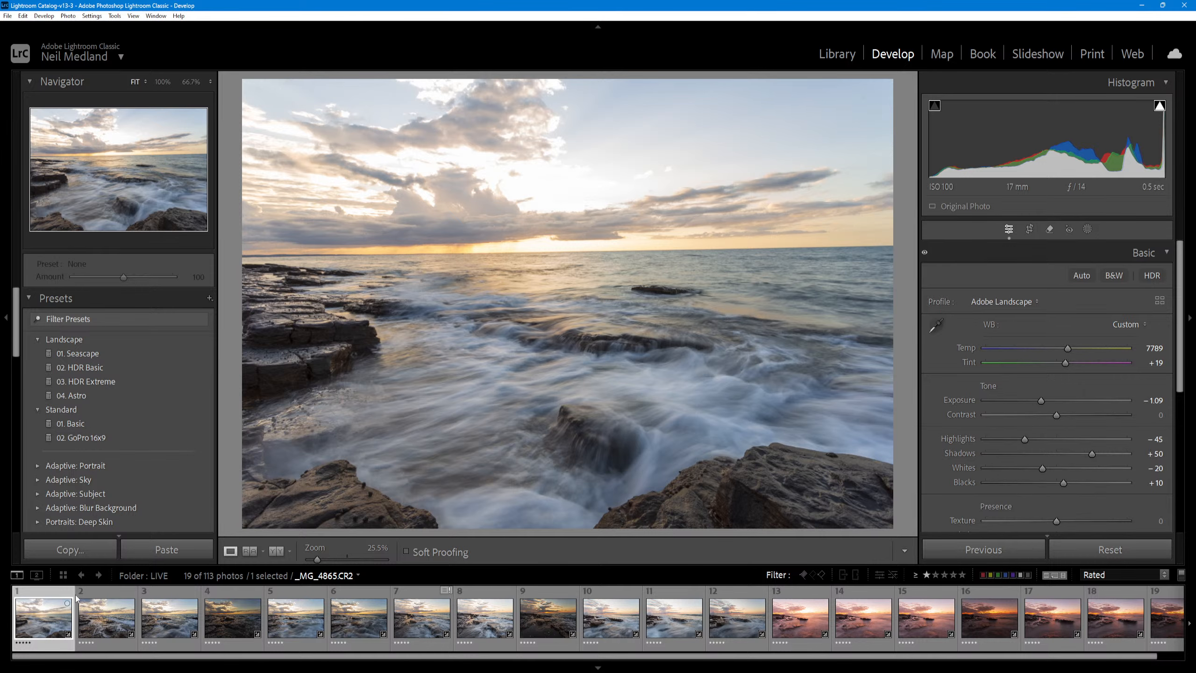
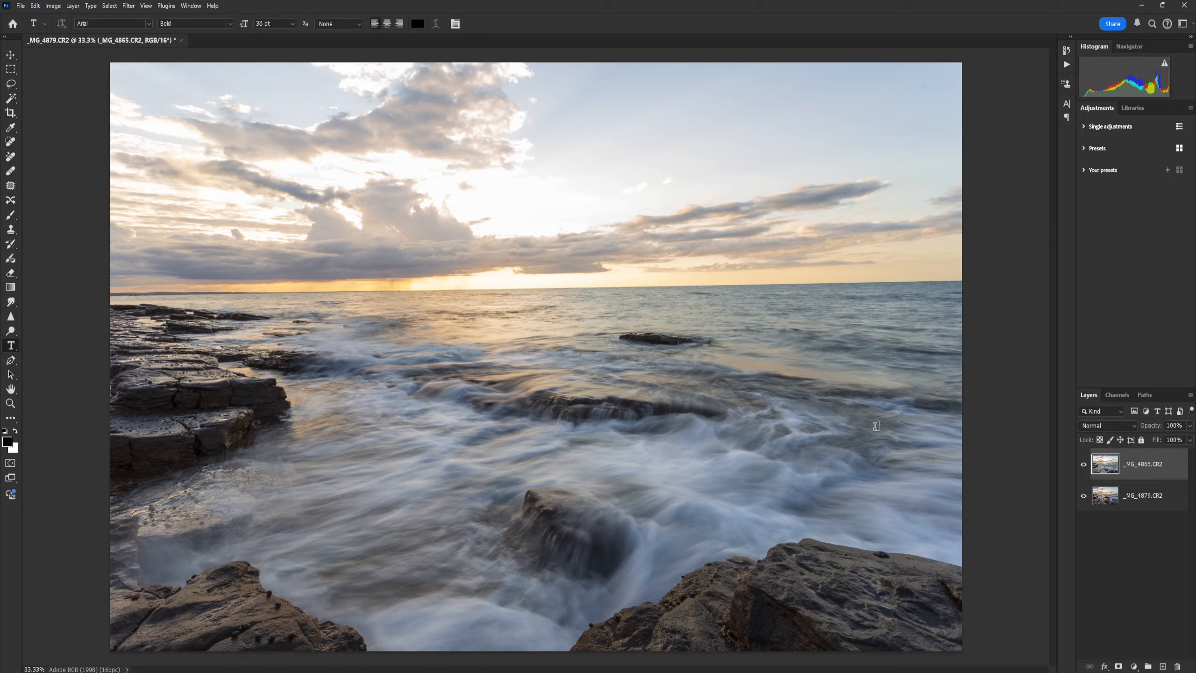
- In Photoshop, compare the _MG_4865.CR2 layer with _MG_4879.CR2 beneath by hiding and reshowing it, and add a white layer mask to it
click(1084, 464)
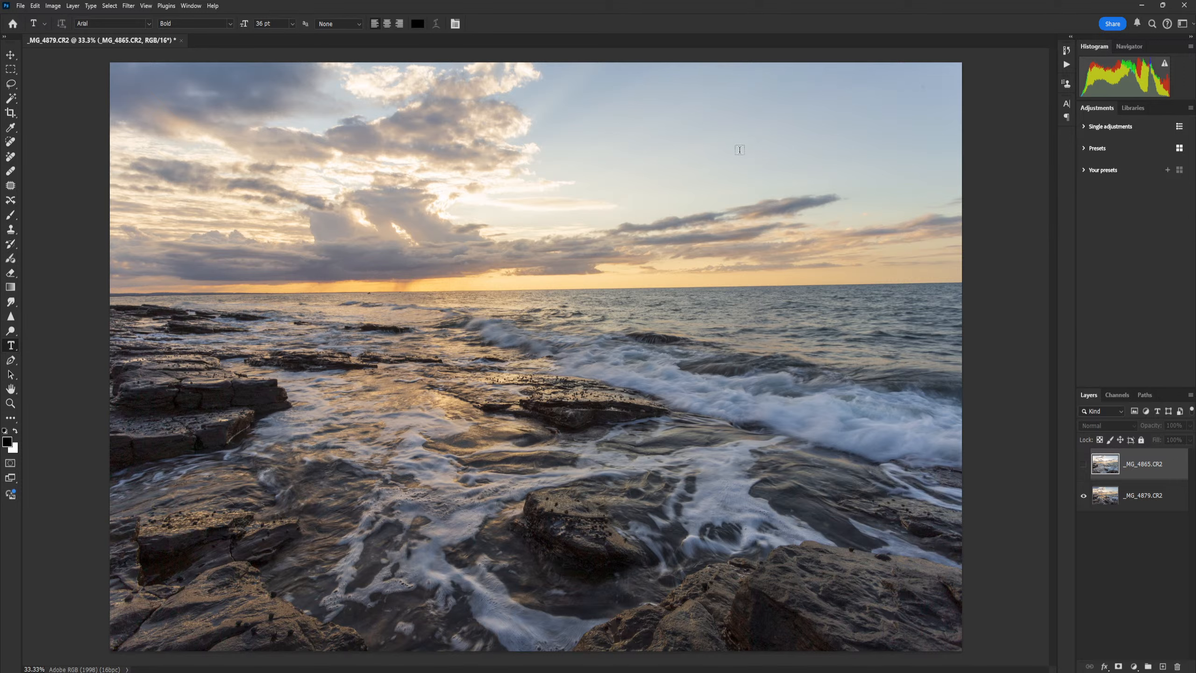
click(1083, 464)
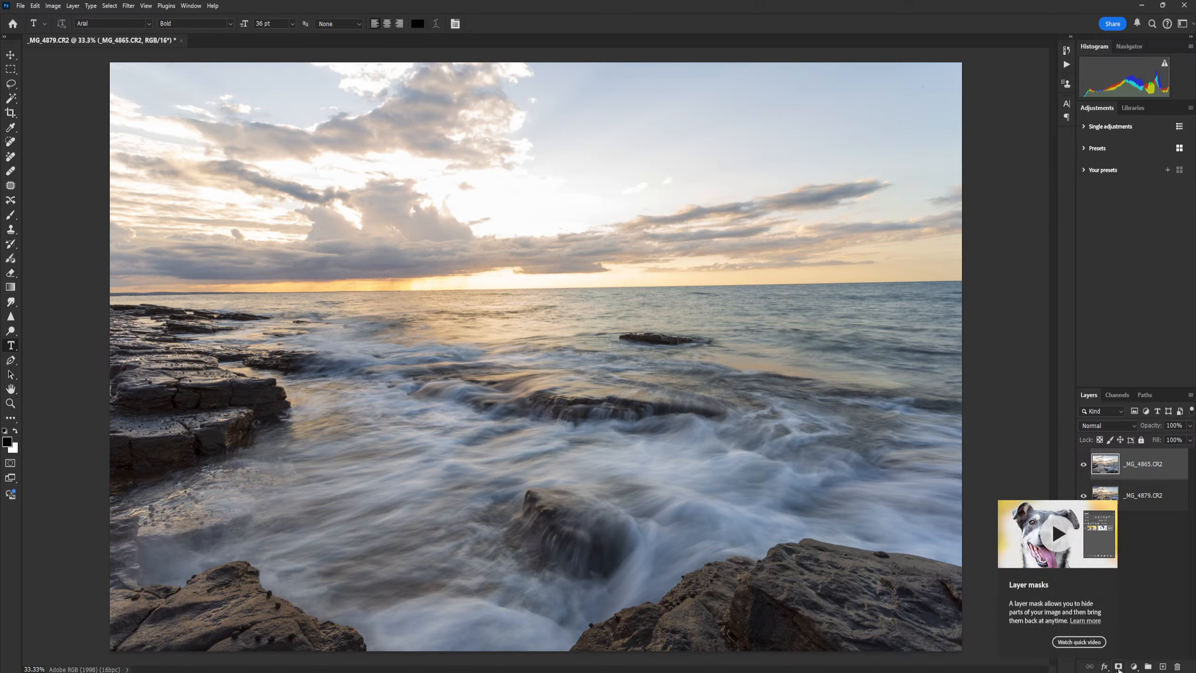
click(1119, 667)
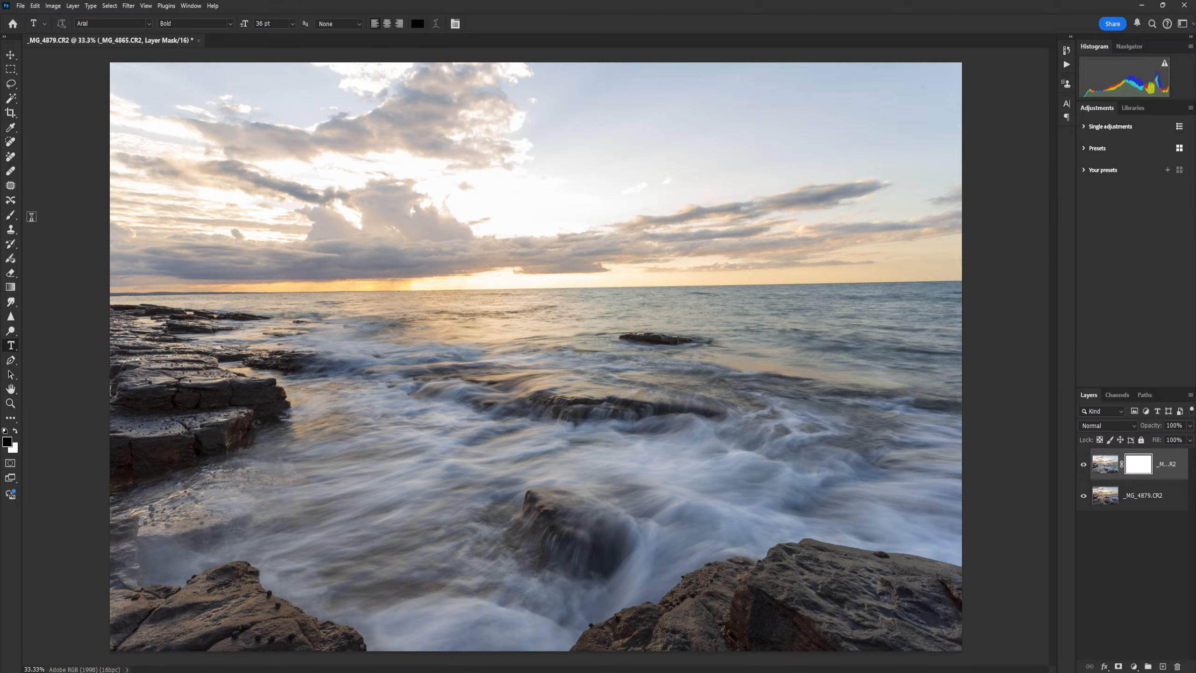
- Paint black across the sky on the _MG_4865.CR2 layer's mask with an enlarged brush to reveal the sky of _MG_4879.CR2
click(11, 216)
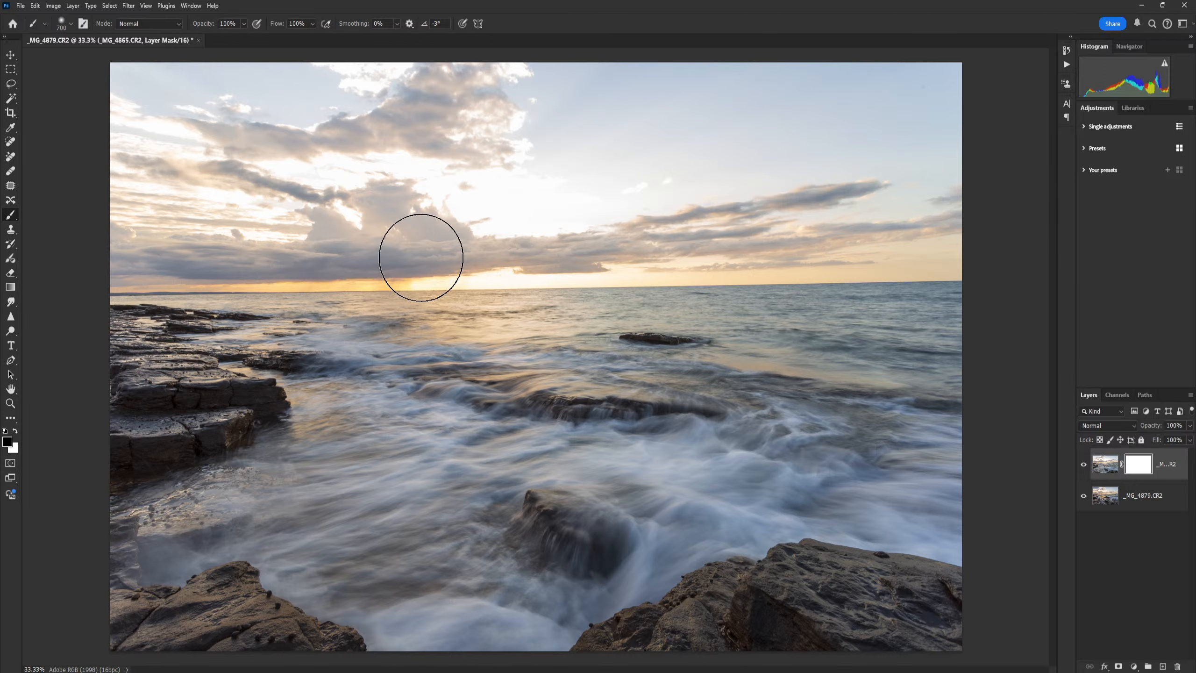
key(bracketright)
key(bracketright)
key(bracketright)
key(bracketright)
key(bracketright)
key(bracketright)
key(bracketright)
key(bracketright)
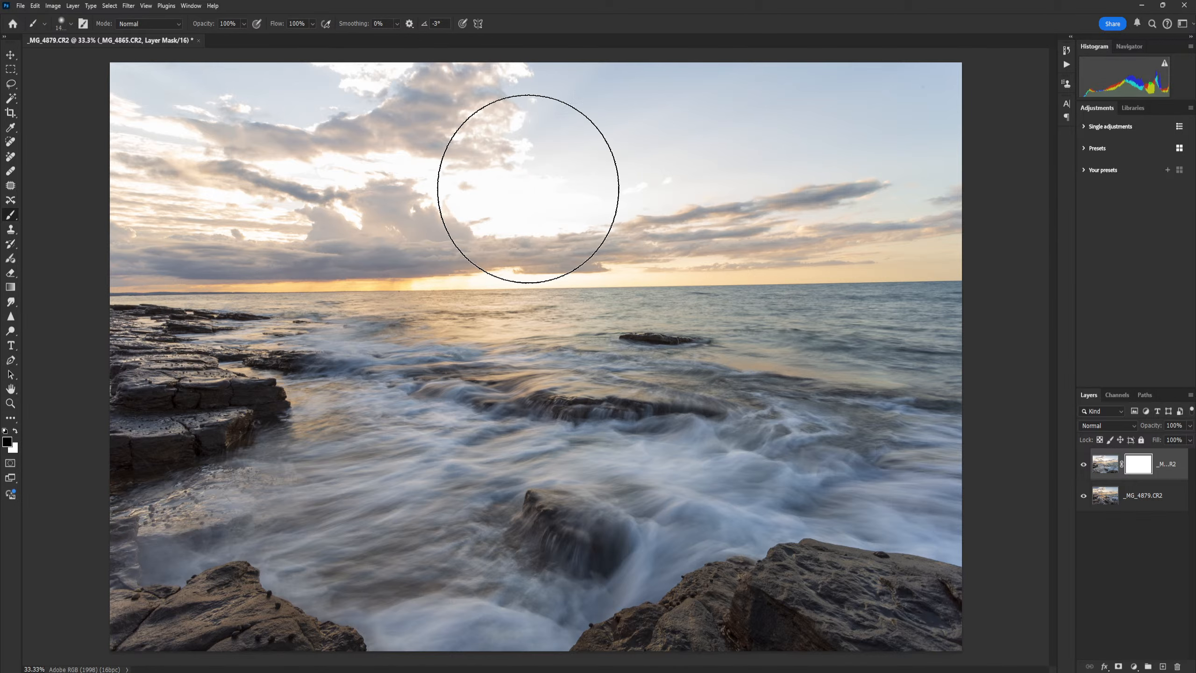
mouse_move(806, 130)
mouse_down()
mouse_move(545, 117)
mouse_move(259, 125)
mouse_up()
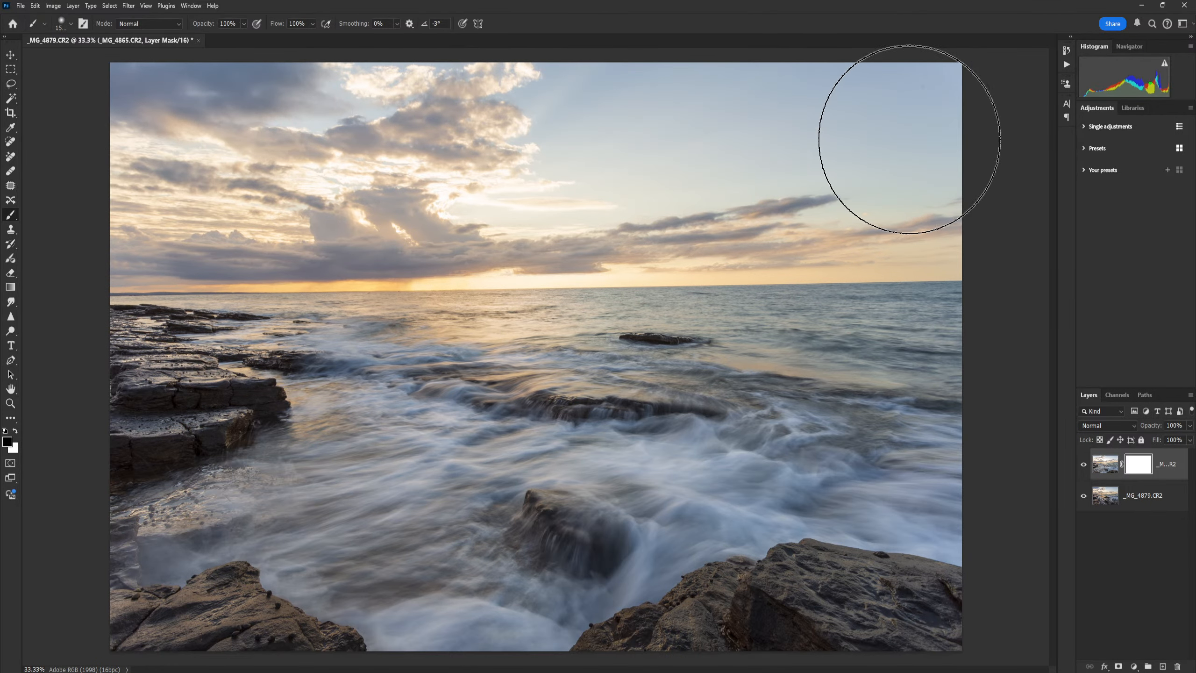
- Hide and reshow the masked _MG_4865.CR2 layer to check the blended sky, and reselect its layer mask
click(1084, 464)
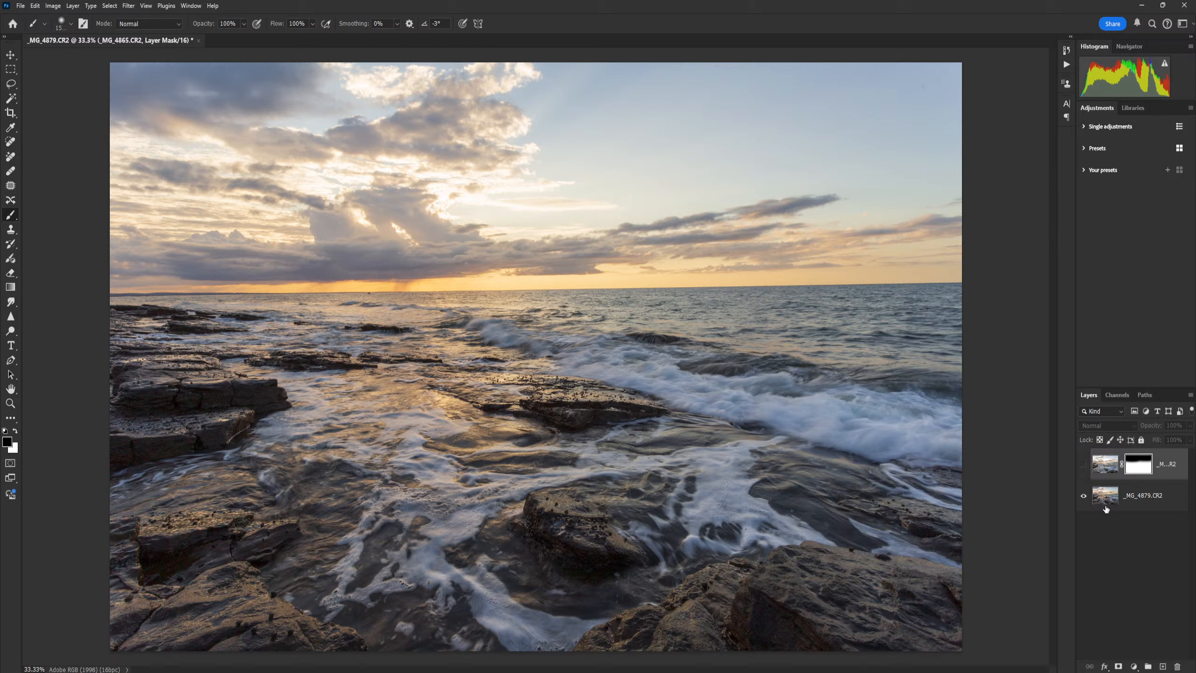
click(1083, 464)
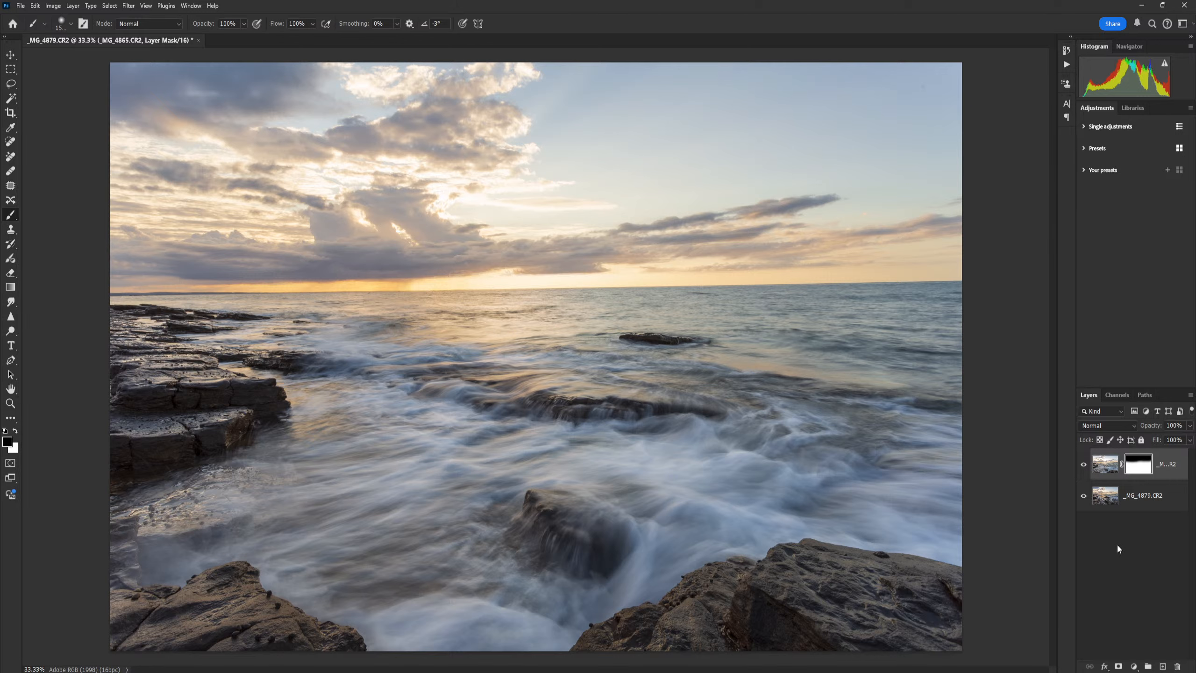
click(1106, 466)
click(1140, 468)
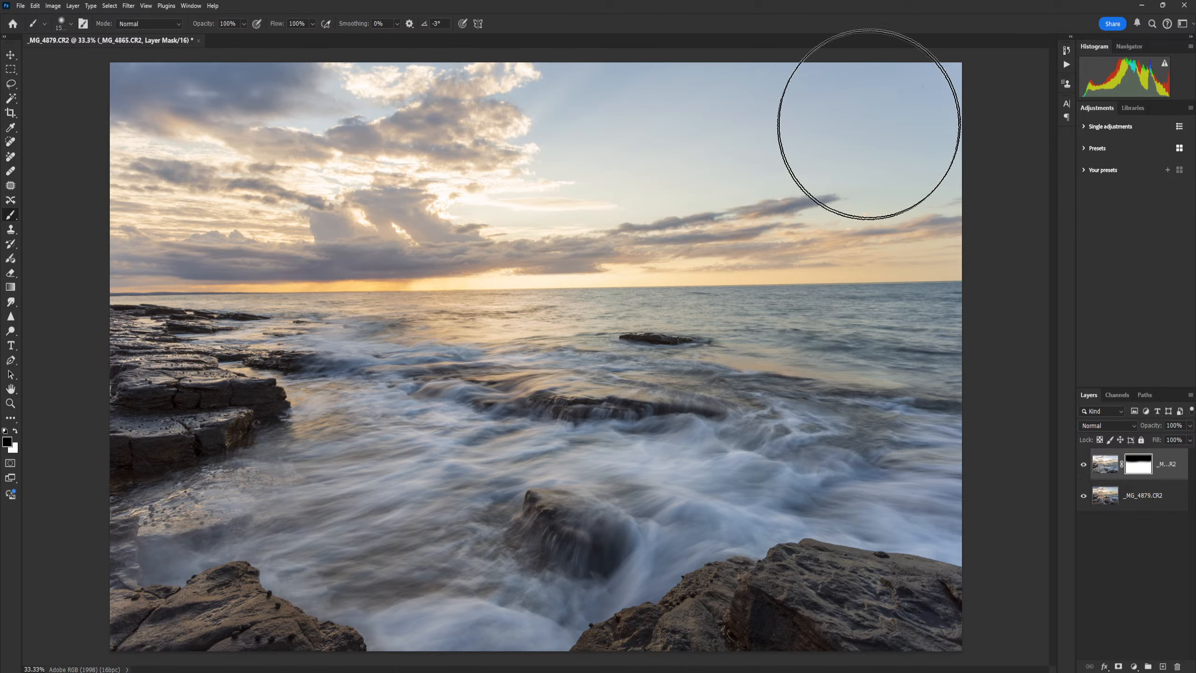
click(1082, 465)
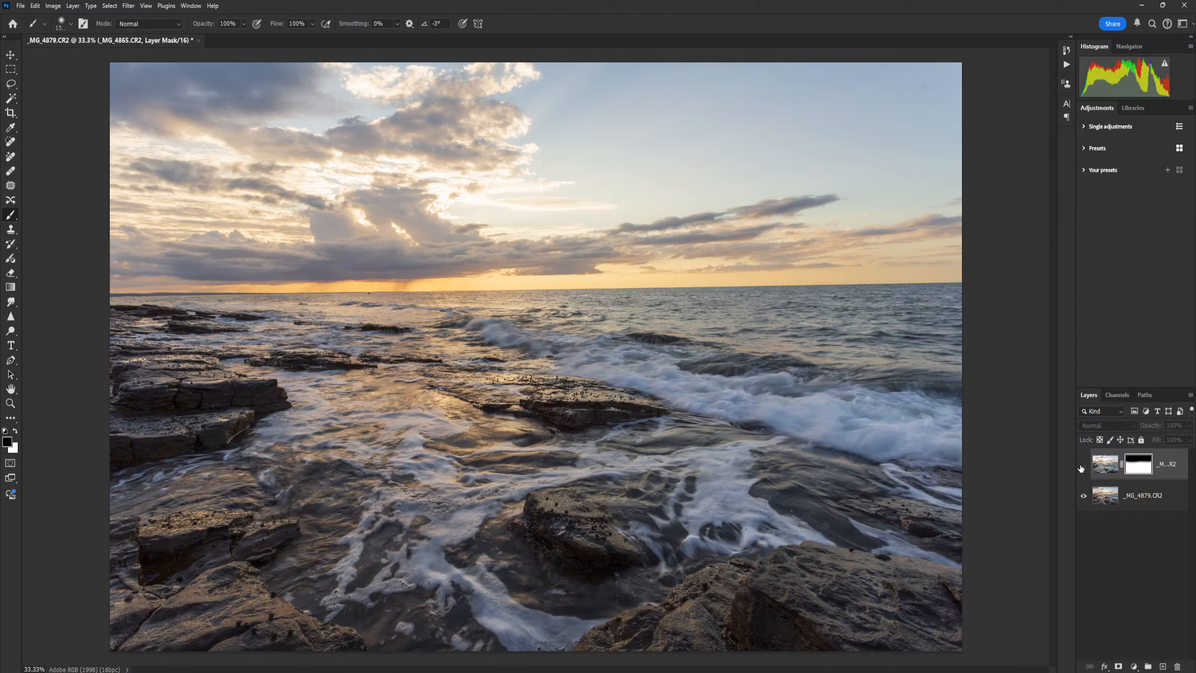
click(1082, 465)
click(1083, 466)
click(1082, 466)
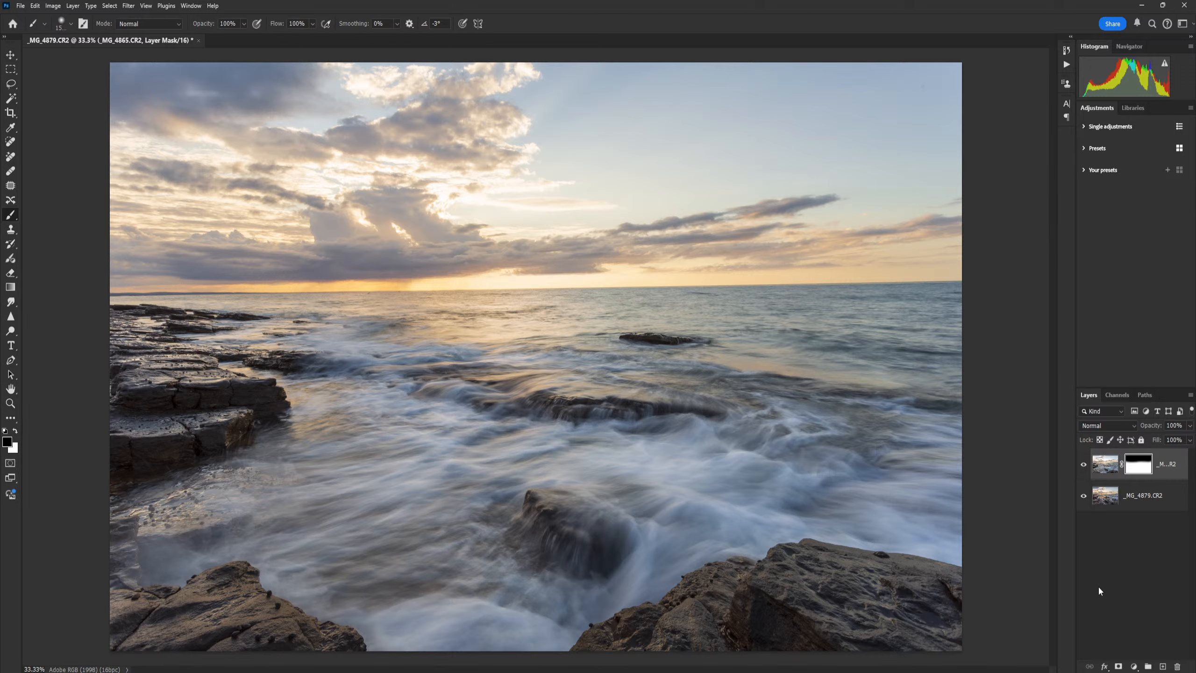
click(1084, 464)
click(1083, 465)
click(1103, 474)
click(1142, 470)
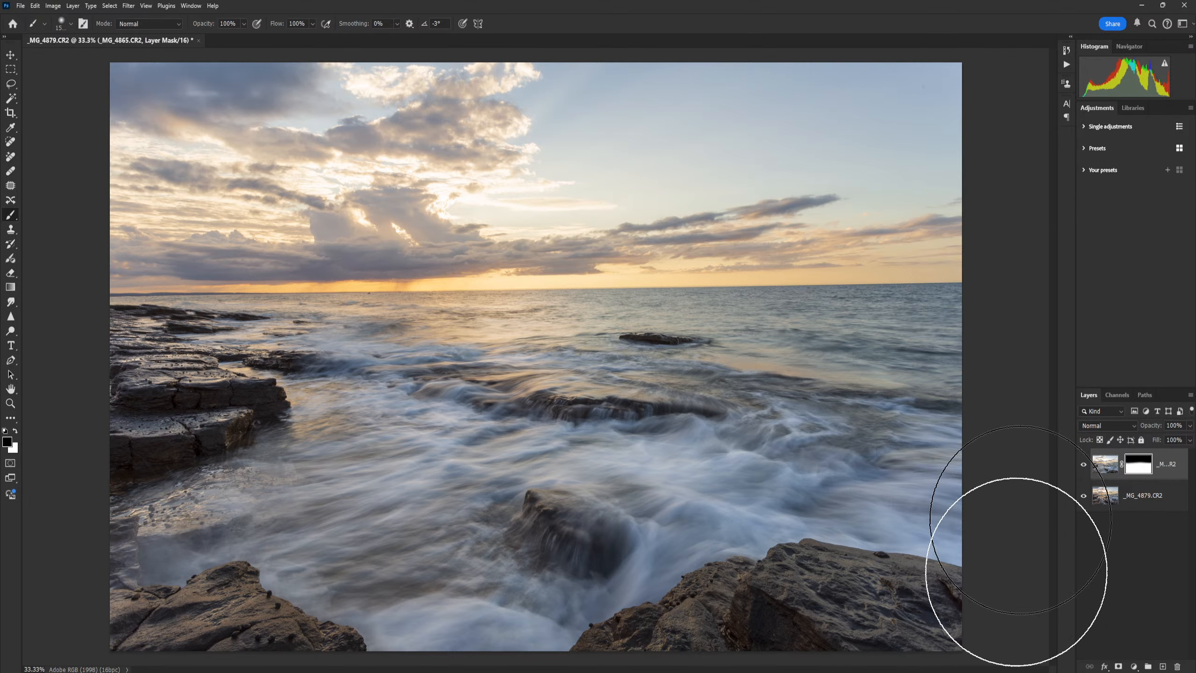
- Toggle the _MG_4865.CR2 layer's visibility repeatedly to compare its smooth water with the breaking waves of _MG_4879.CR2
click(1083, 465)
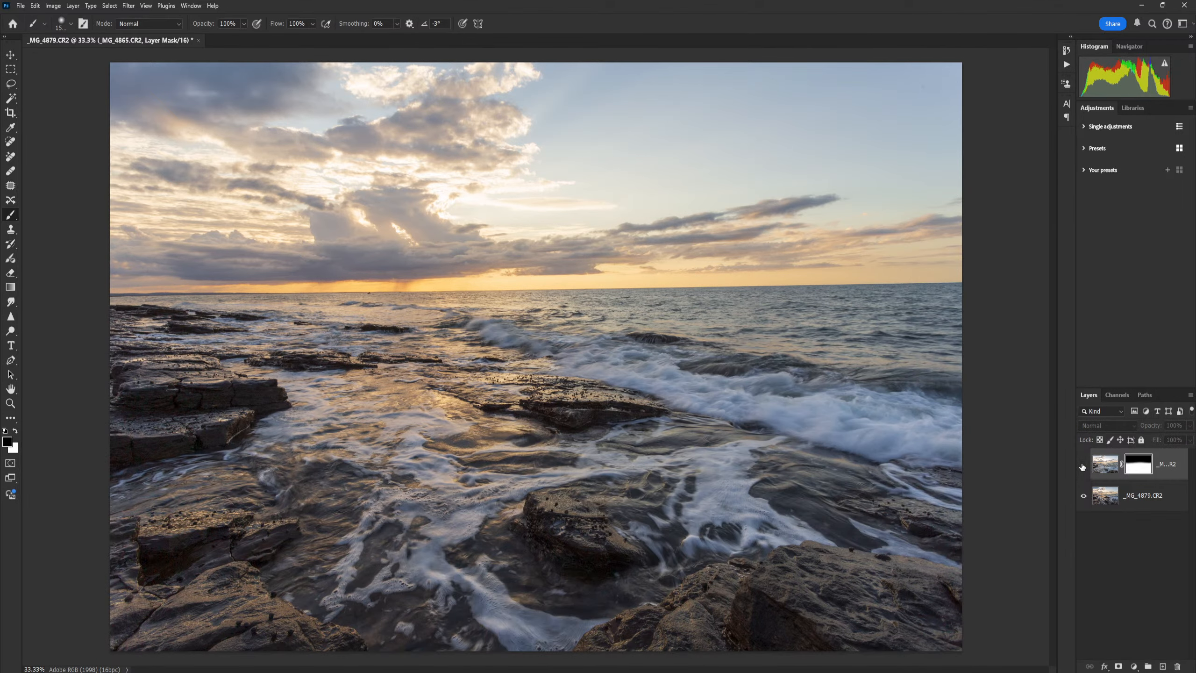
click(1083, 465)
click(1083, 465)
click(1083, 465)
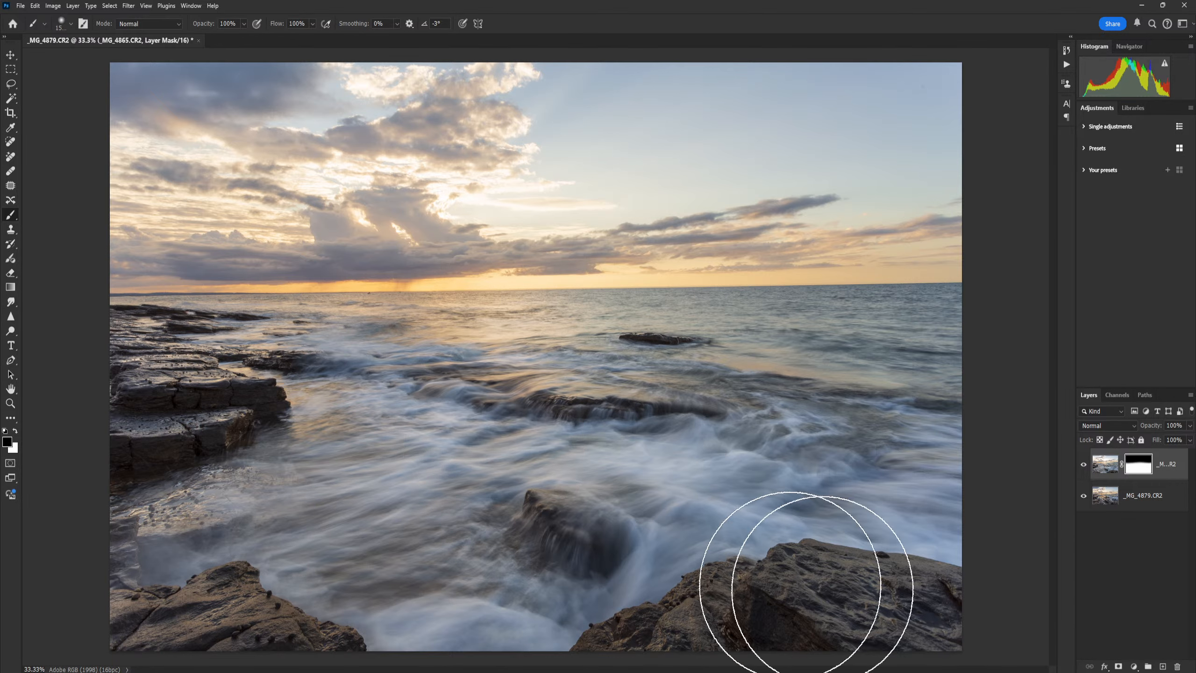
click(1083, 465)
click(1084, 465)
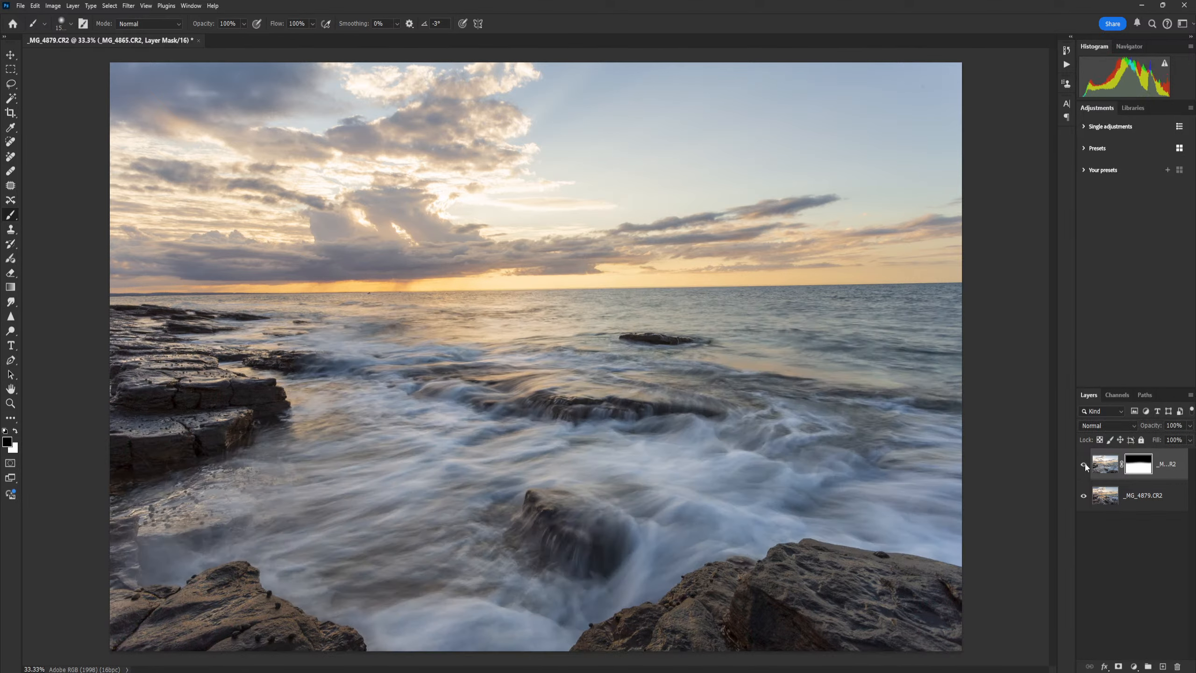
click(1084, 466)
click(1085, 465)
click(1083, 464)
click(1084, 464)
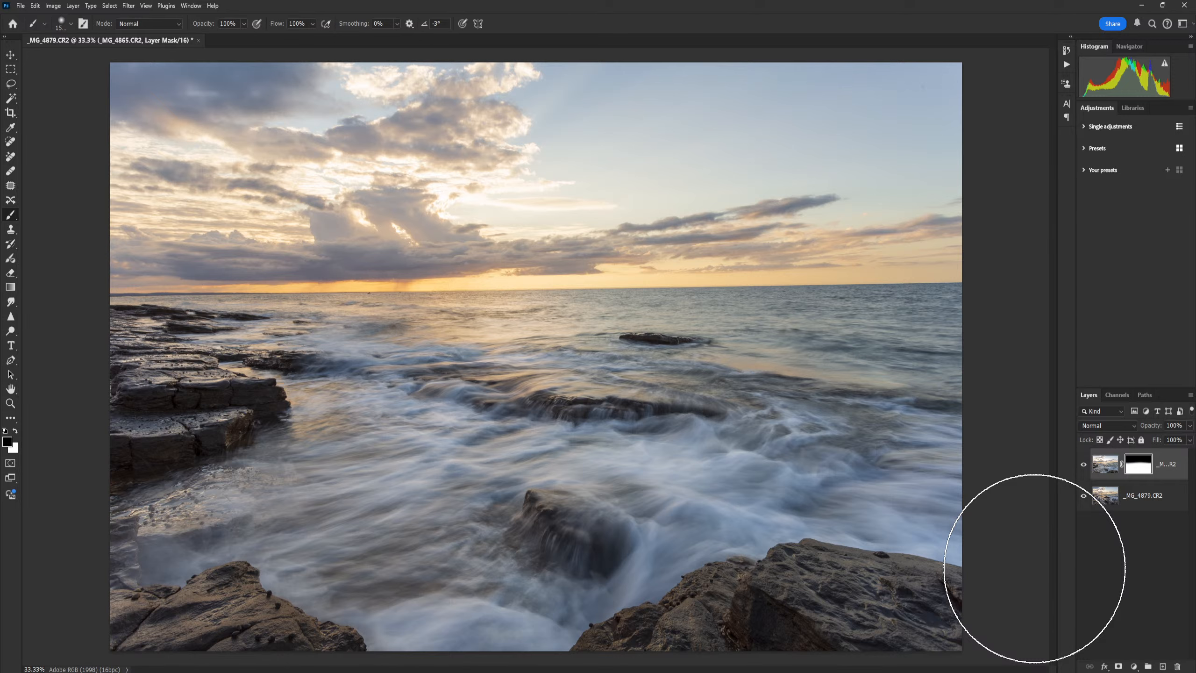
click(1083, 465)
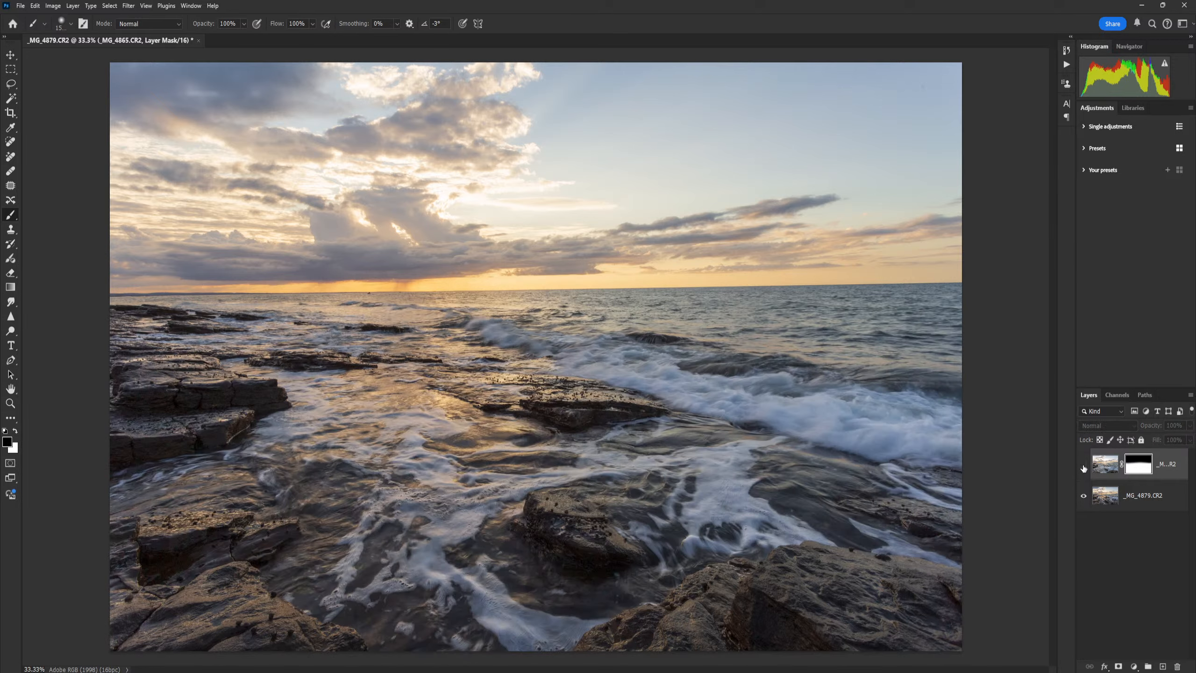
click(1083, 465)
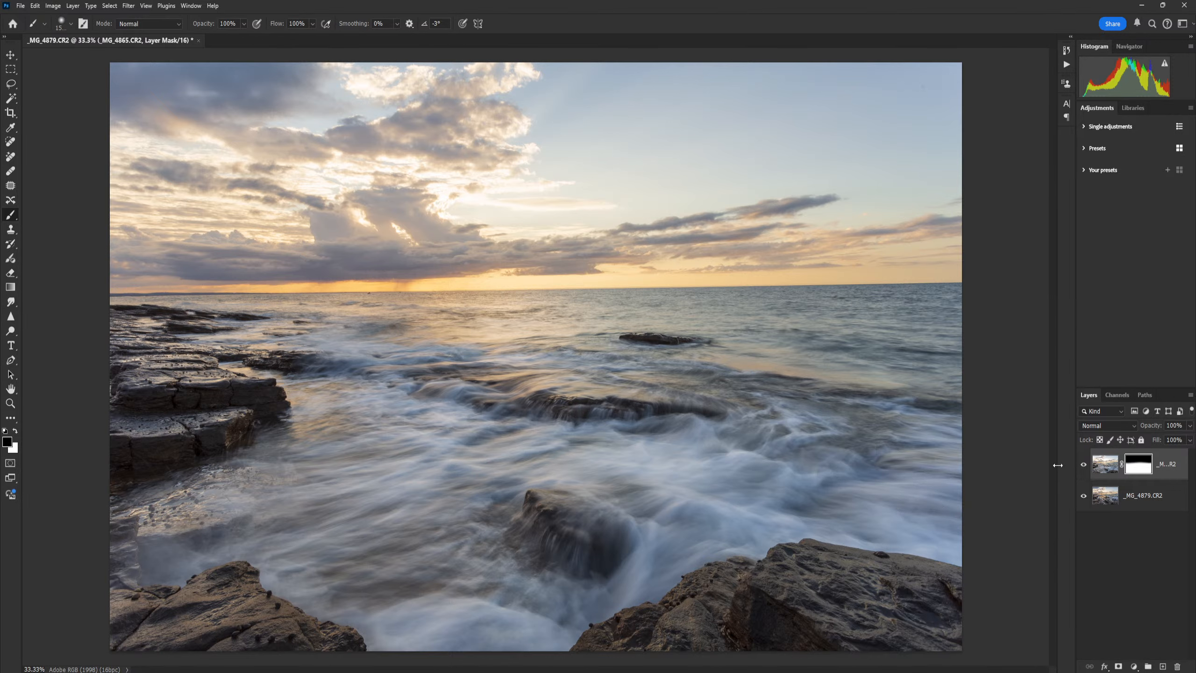
click(1083, 465)
click(1083, 465)
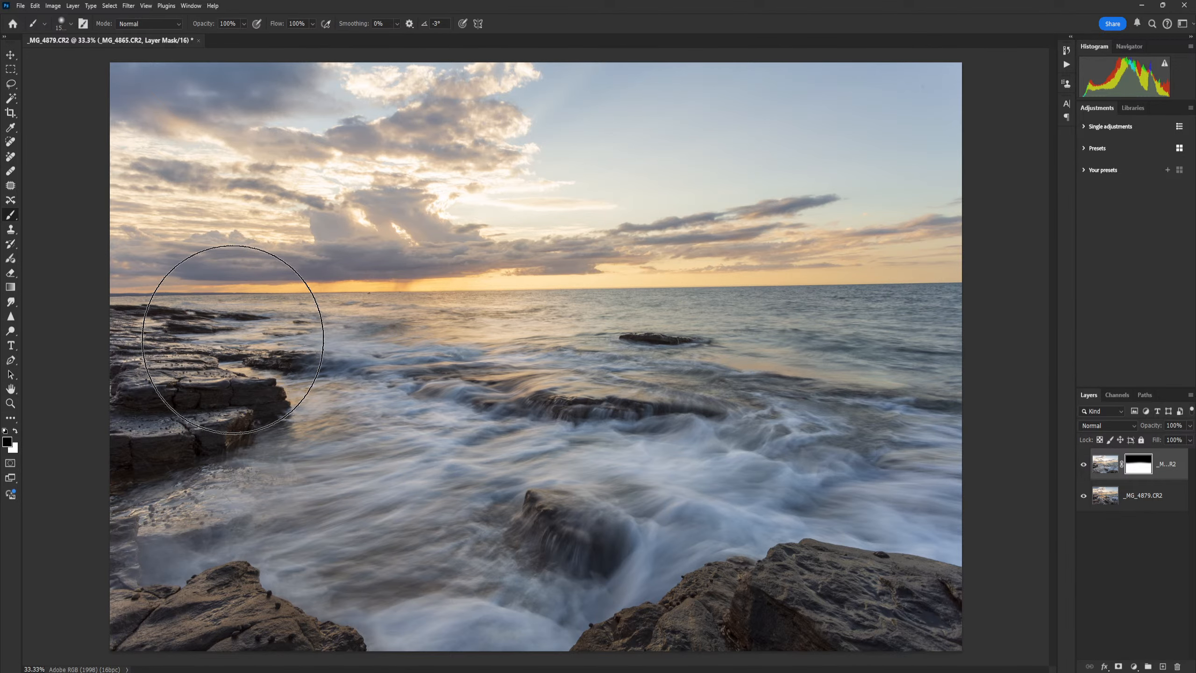
- Try painting black on the mask over the mid-distance water, and paint white to restore the _MG_4865.CR2 water
mouse_move(649, 302)
mouse_down()
mouse_move(698, 321)
mouse_move(812, 325)
mouse_move(768, 344)
mouse_up()
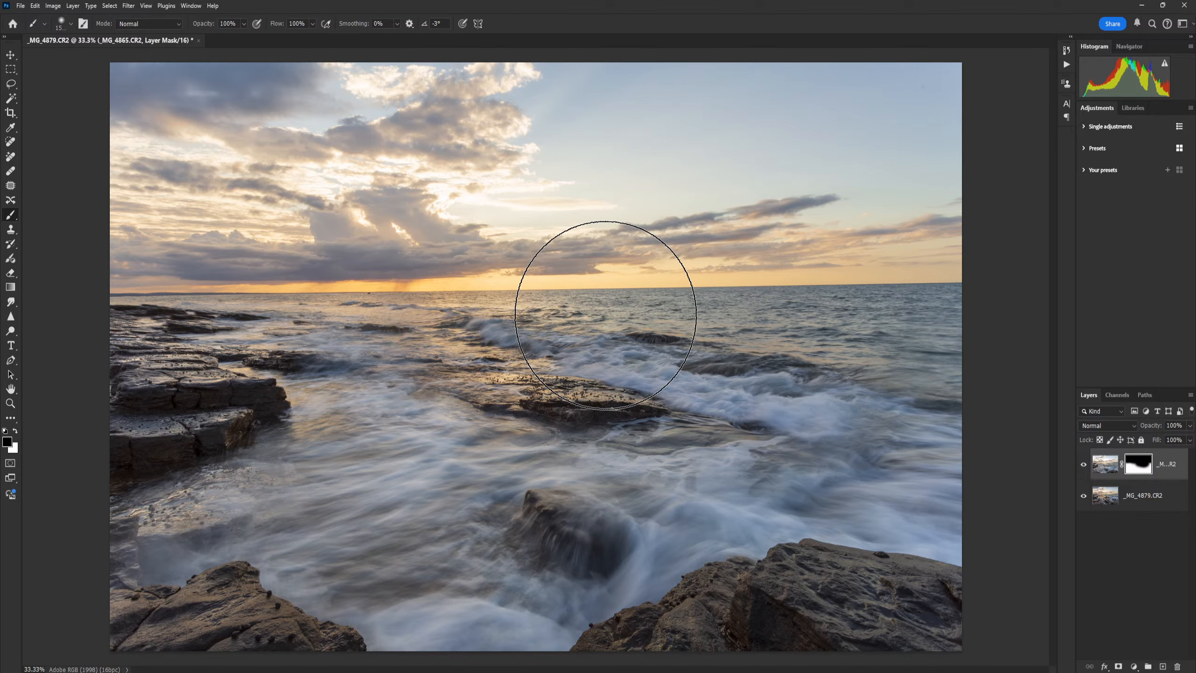
key(x)
mouse_move(605, 316)
mouse_down()
mouse_move(652, 489)
mouse_move(493, 486)
mouse_move(638, 494)
mouse_move(856, 454)
mouse_move(1003, 463)
mouse_move(125, 478)
mouse_move(542, 487)
mouse_move(795, 473)
mouse_move(925, 443)
mouse_move(395, 488)
mouse_move(40, 455)
mouse_up()
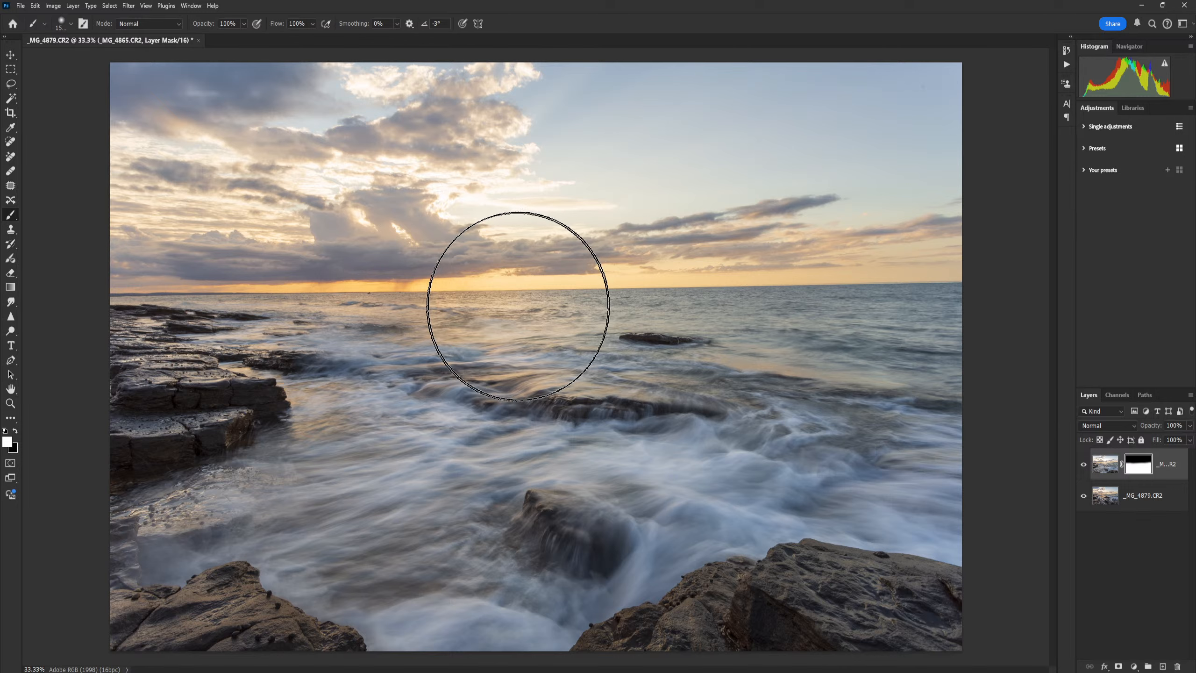
key(x)
- Reduce the black brush to a size of 400
key(bracketleft)
key(bracketleft)
key(bracketleft)
key(bracketleft)
key(bracketleft)
key(bracketleft)
key(bracketleft)
key(bracketleft)
key(bracketleft)
key(bracketleft)
key(bracketleft)
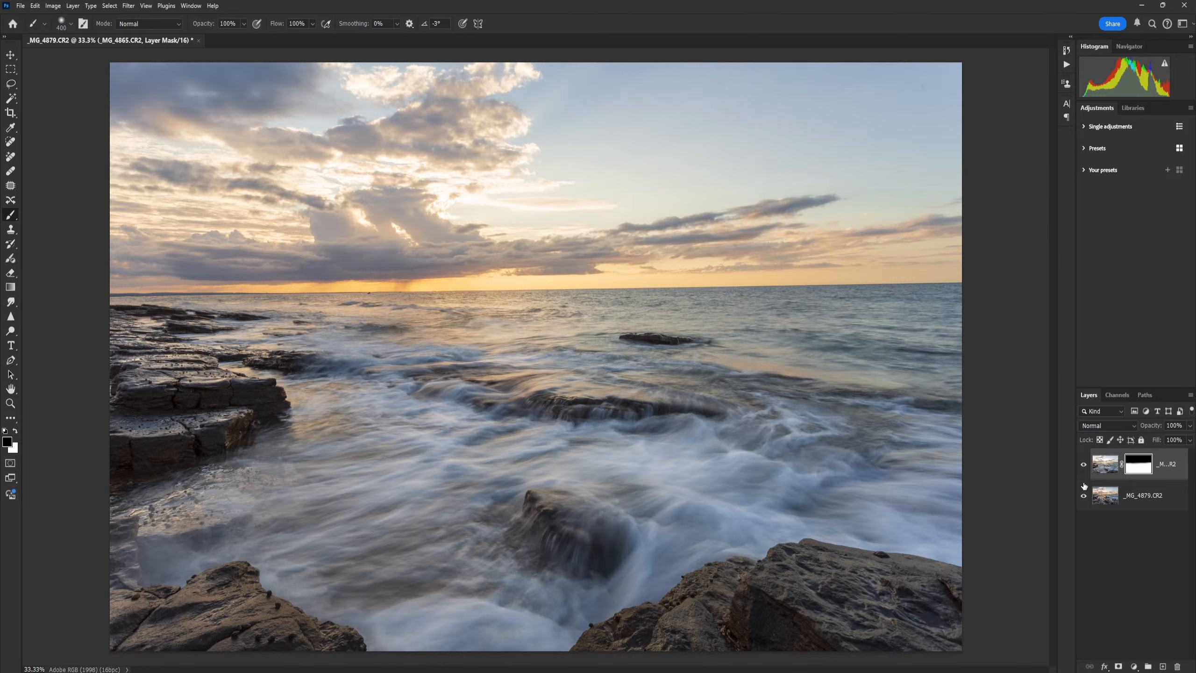
- Compare the finished blend with _MG_4879.CR2 alone by hiding and reshowing the _MG_4865.CR2 layer
click(1084, 465)
click(1085, 466)
click(1084, 465)
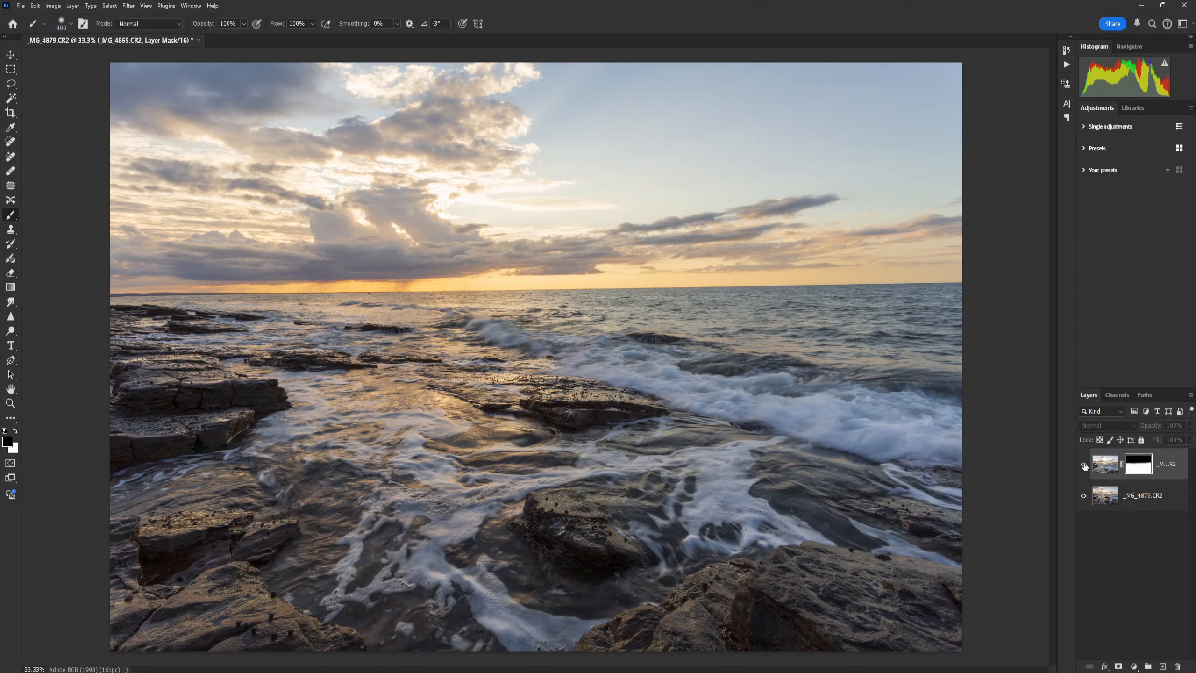
click(1084, 466)
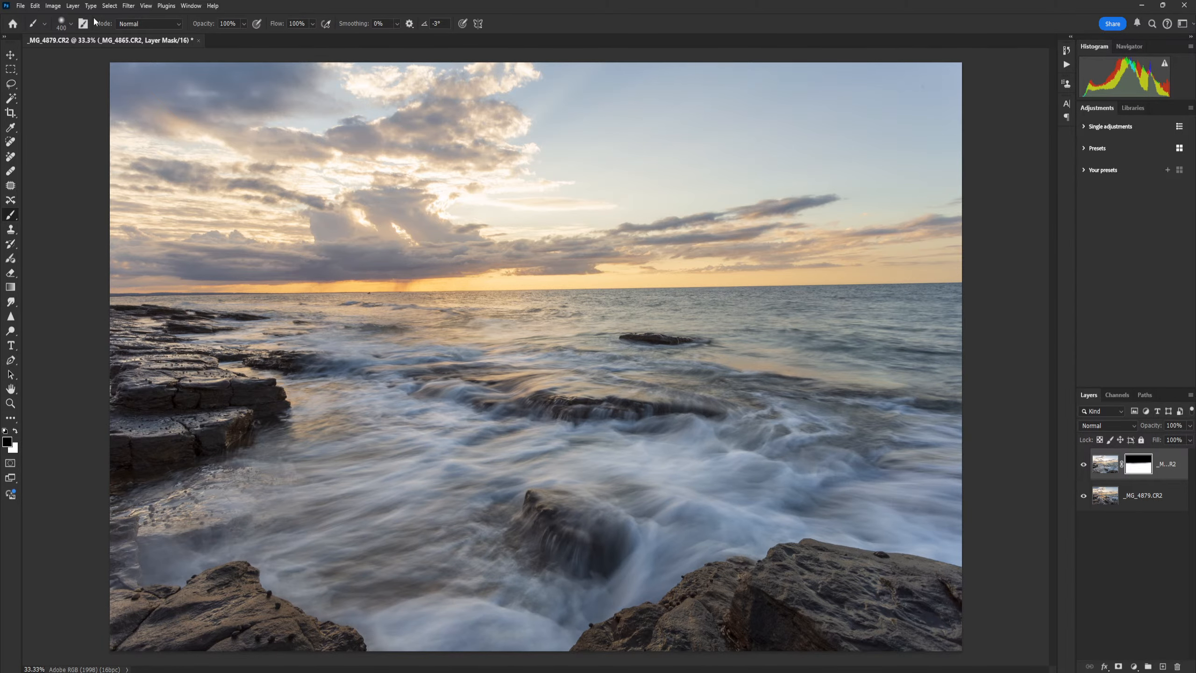
- Flatten the blended image into a single background layer and save the file
click(72, 7)
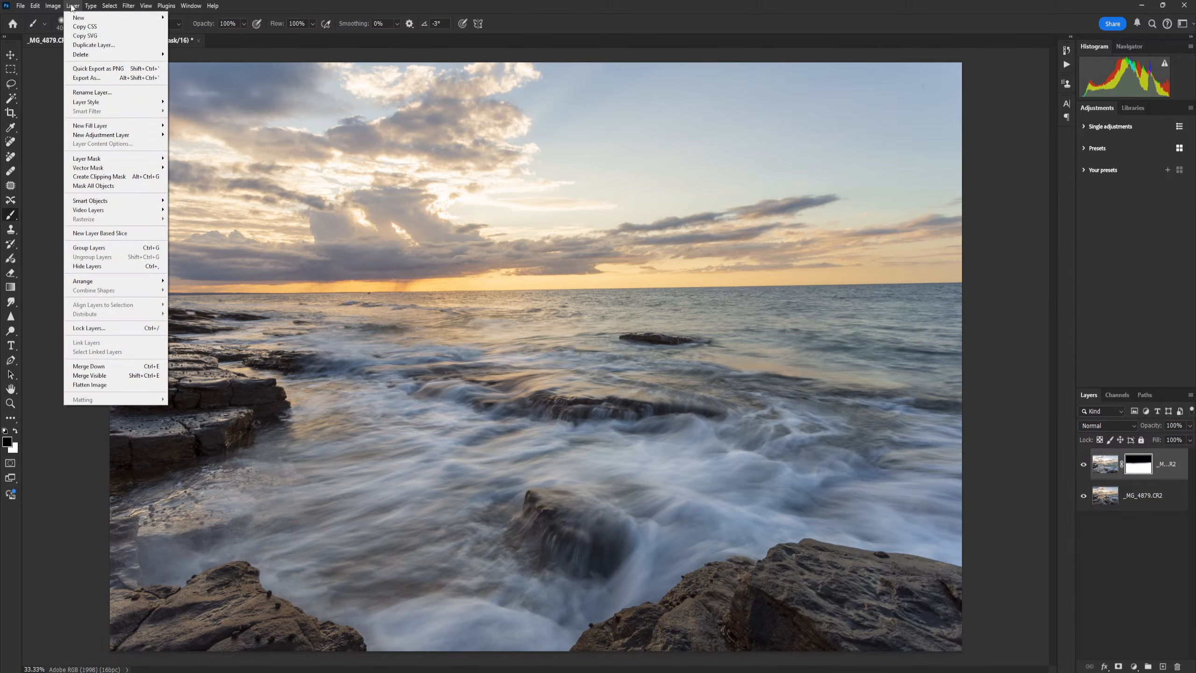
click(107, 385)
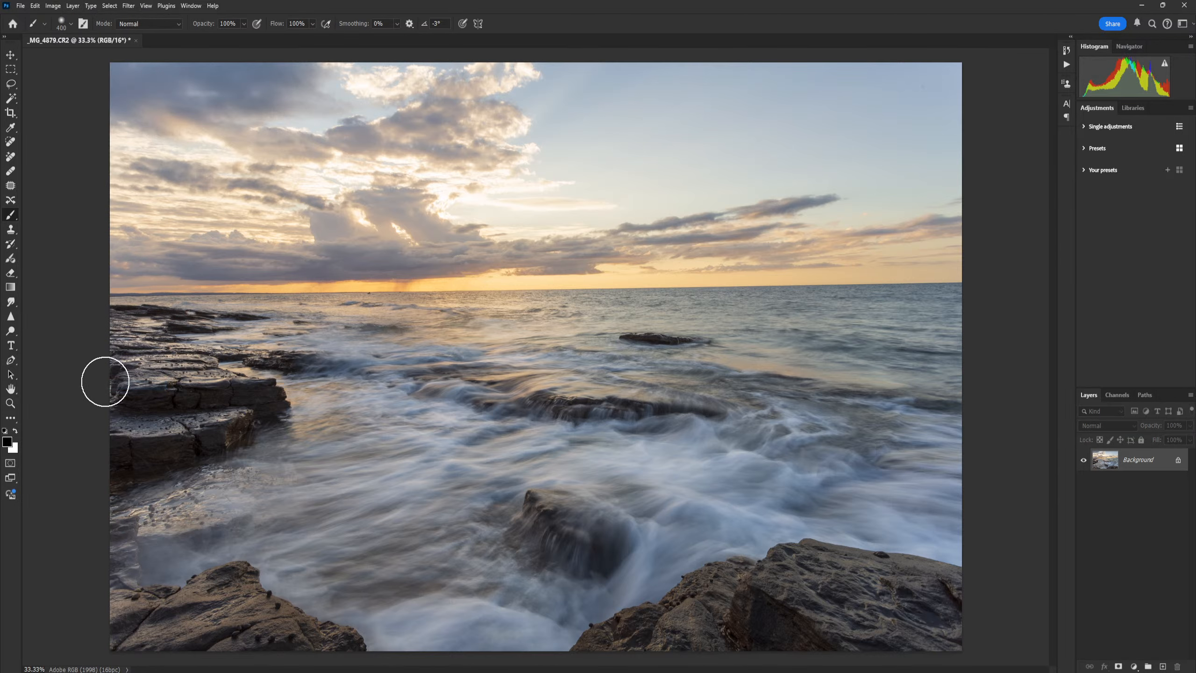
click(20, 6)
click(49, 115)
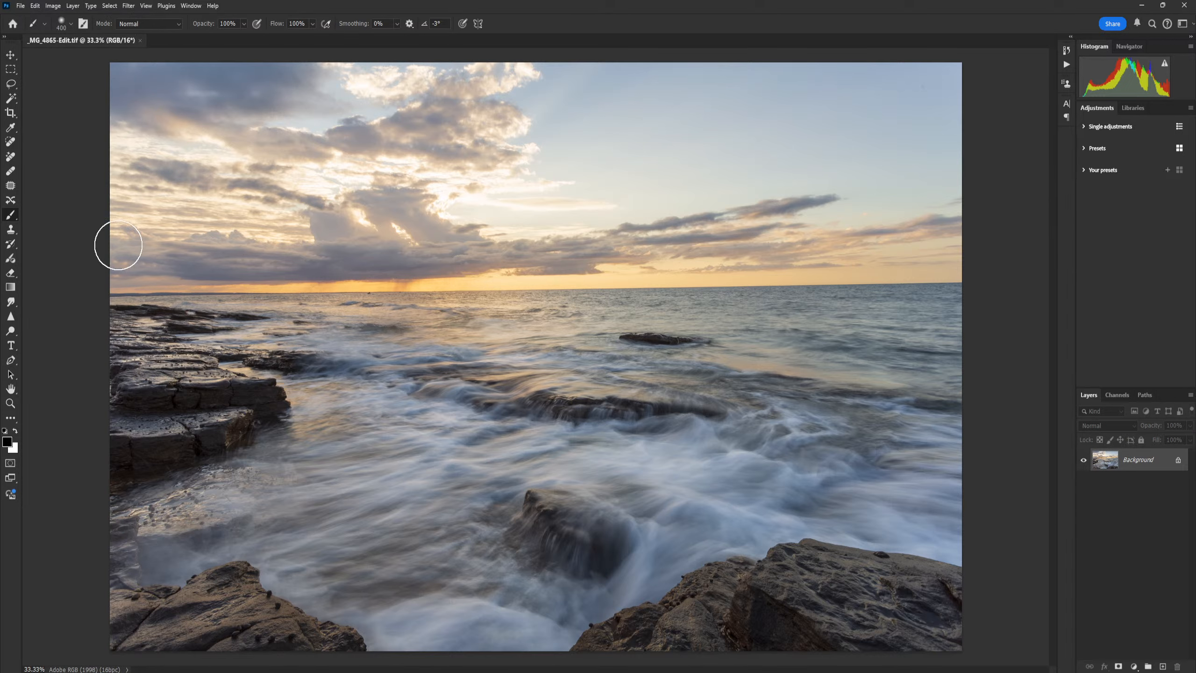
- Switch to Lightroom Classic and compare _MG_4865-Edit.tif with its source photos _MG_4865.CR2 and _MG_4879.CR2
click(618, 636)
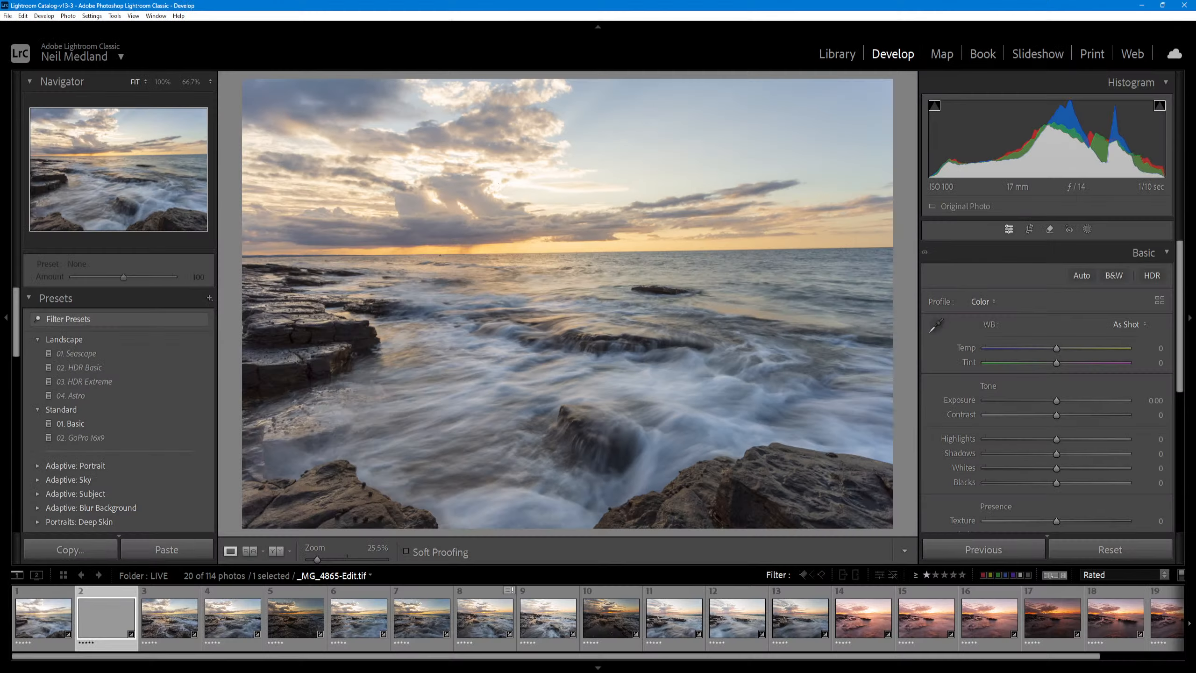
click(46, 626)
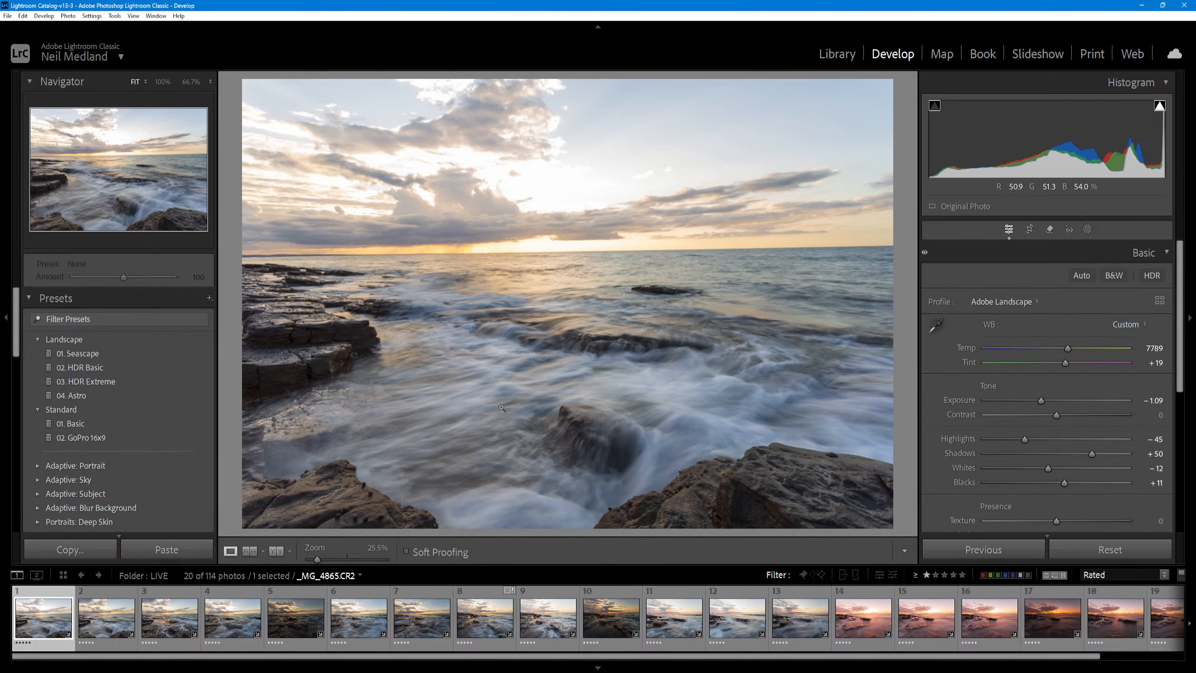
click(160, 629)
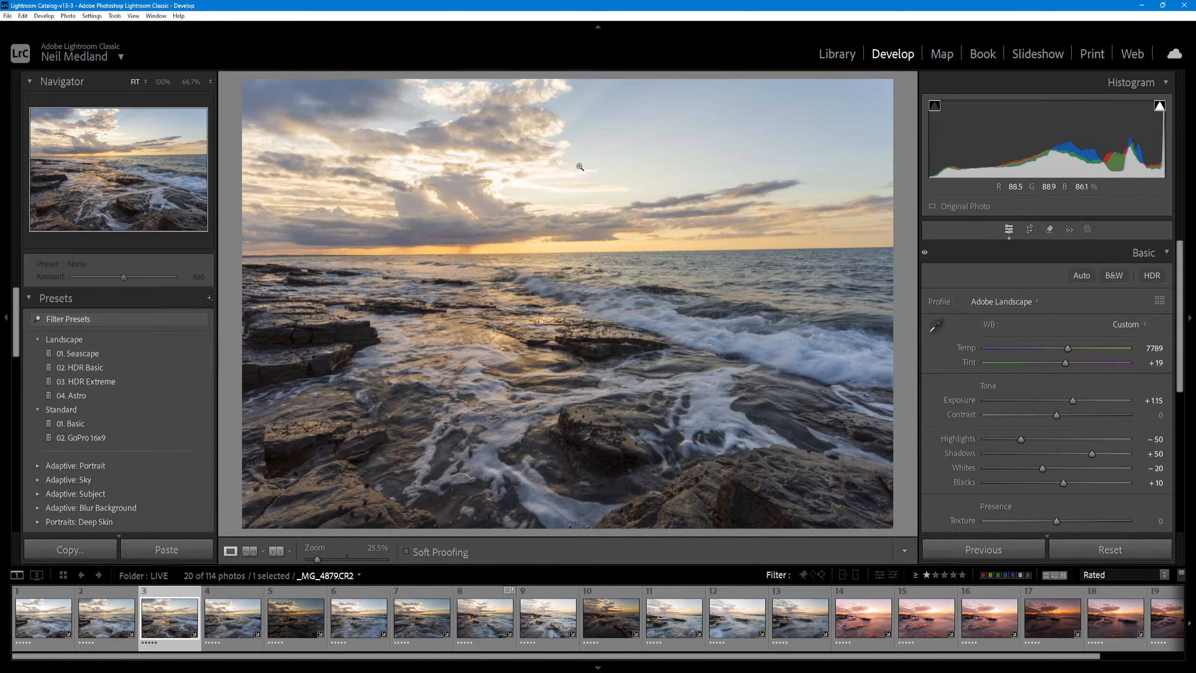
click(108, 615)
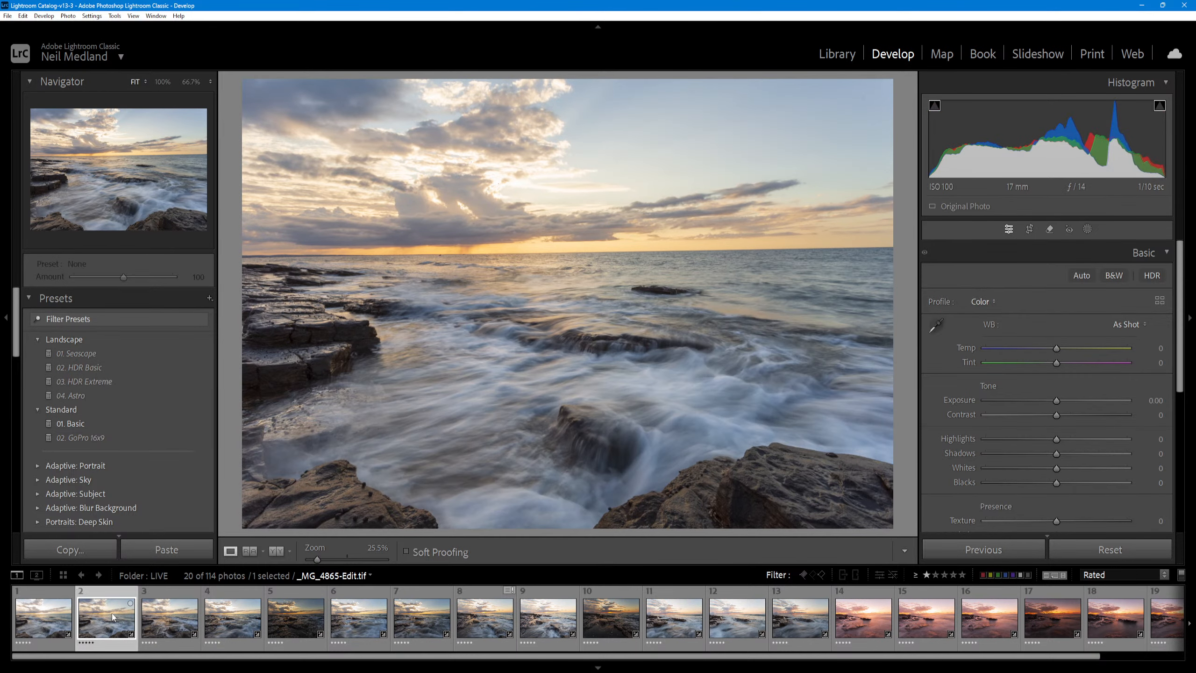
- Set the rating of the source photos _MG_4865.CR2 and _MG_4879.CR2 to 0 so only the blended edit stays rated
click(38, 618)
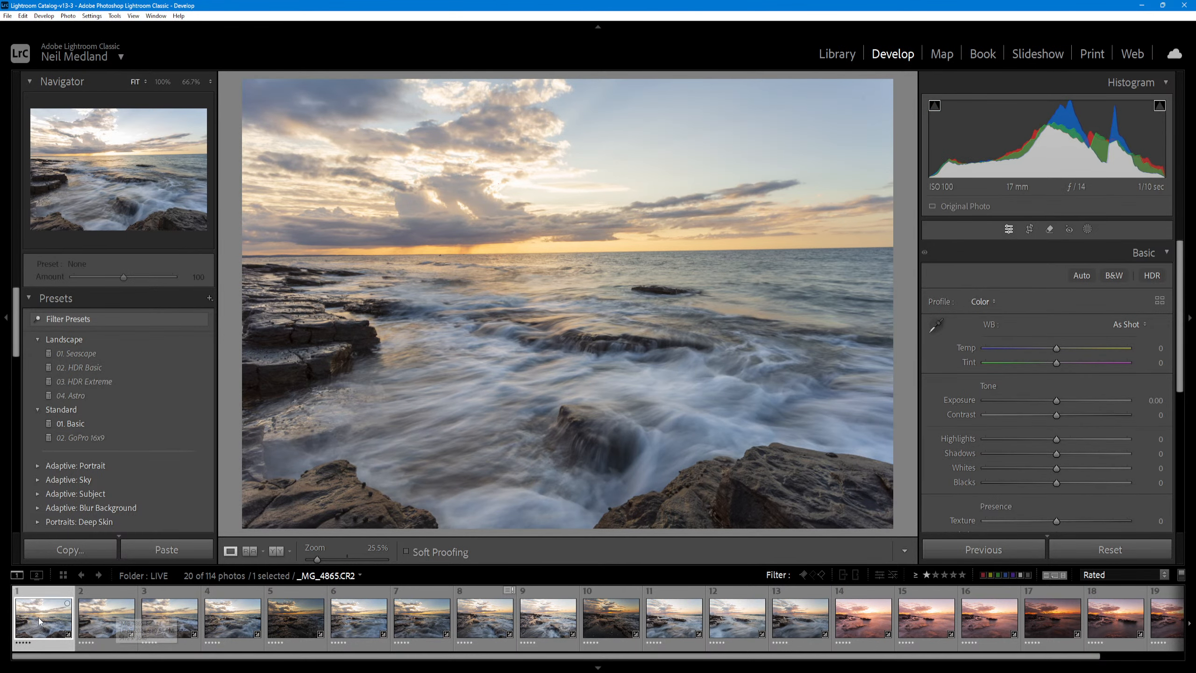
key(0)
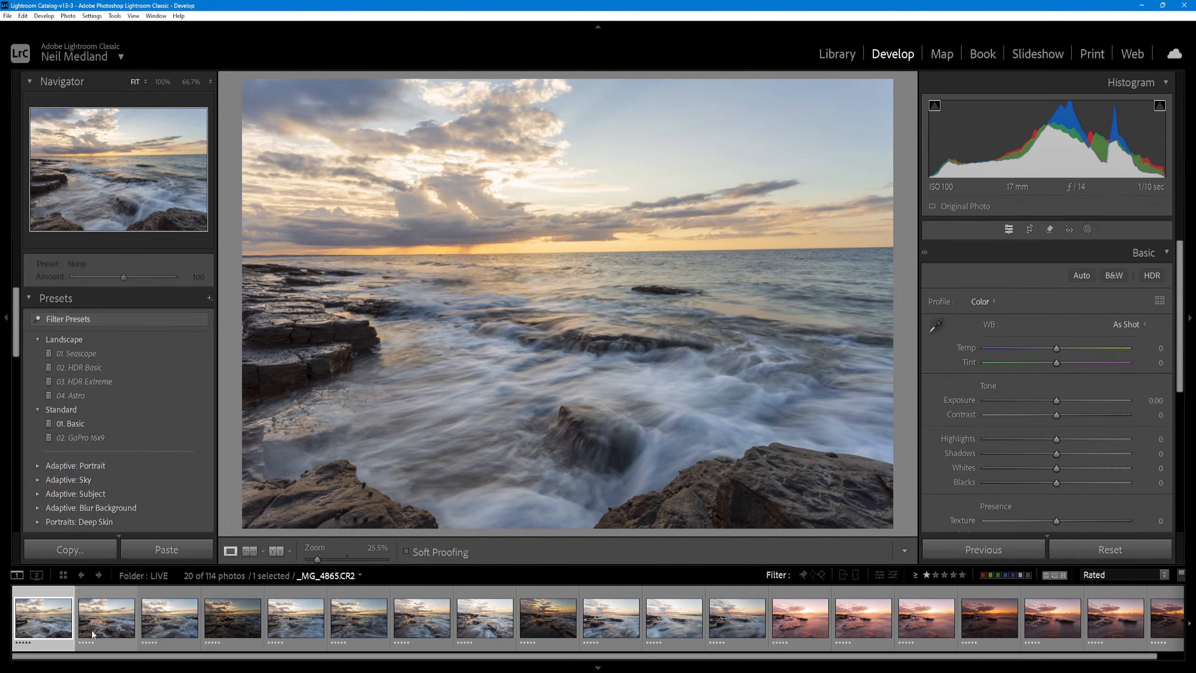
click(112, 626)
key(0)
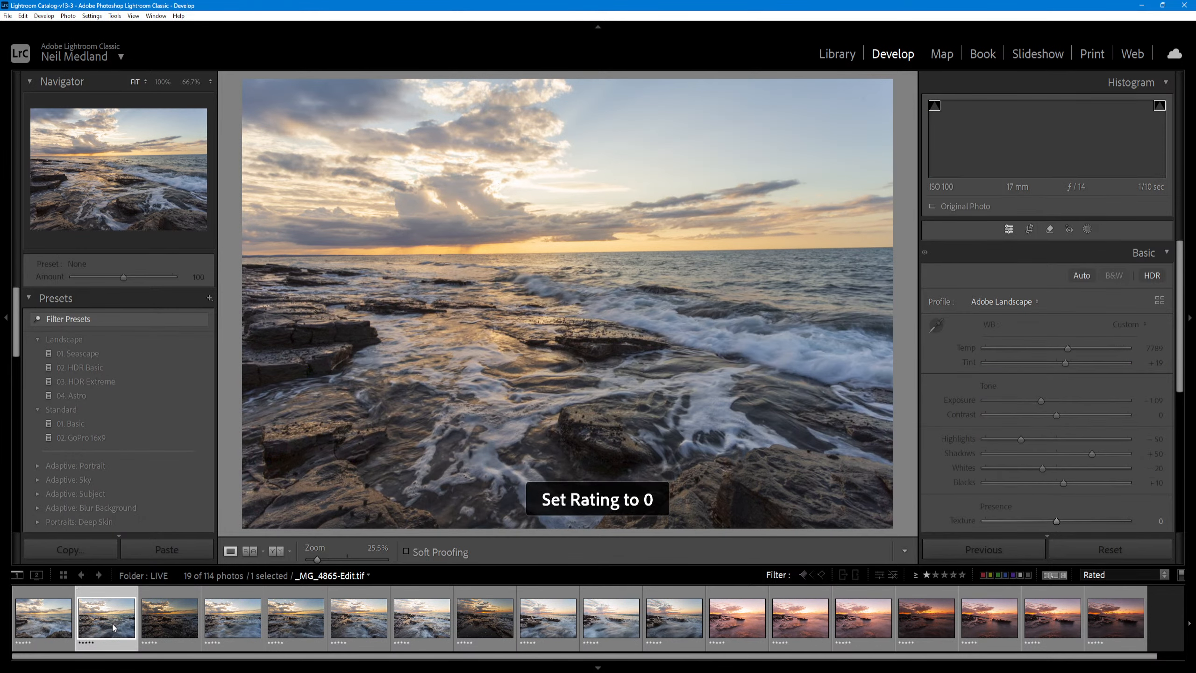
- Review _MG_4865-Edit.tif and compare the rated photos _MG_4884.CR2, _MG_4888.CR2 and _MG_4913.CR2 as further blend candidates
click(41, 630)
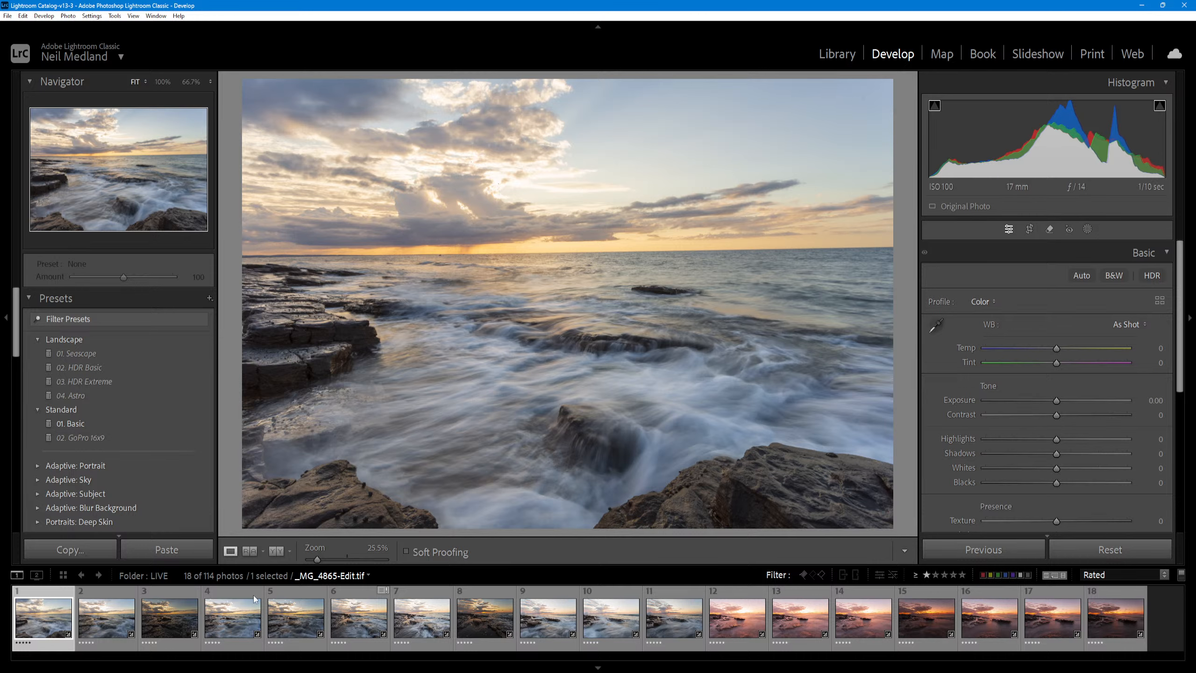
click(105, 624)
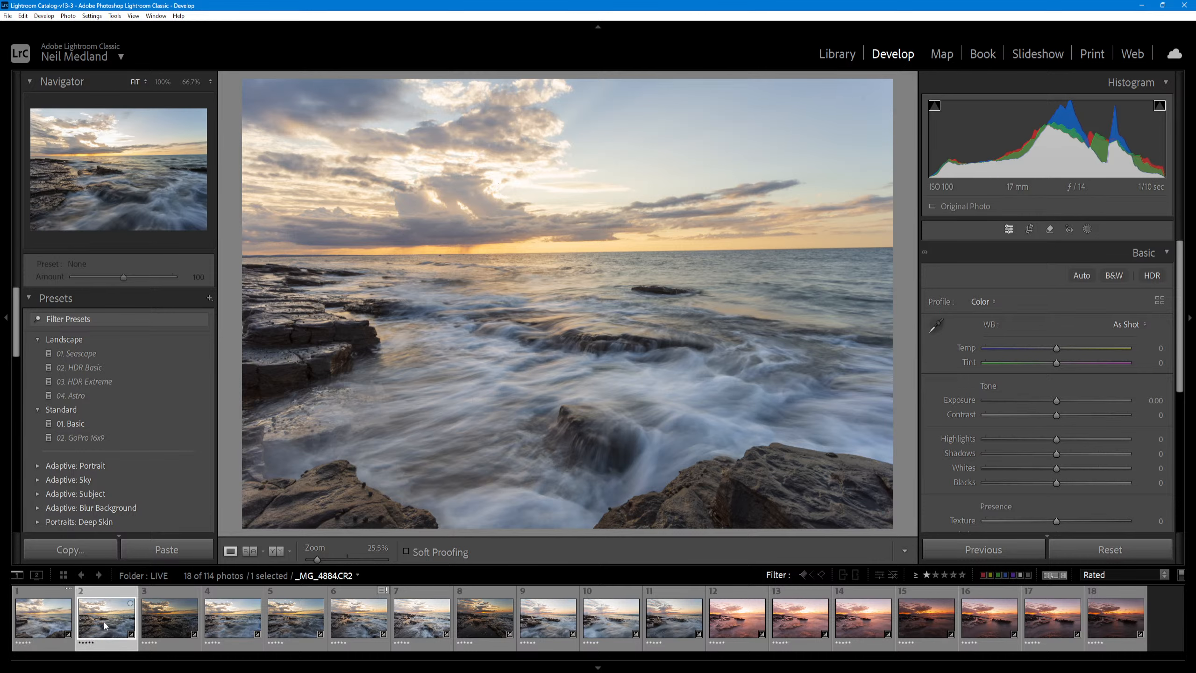
click(255, 640)
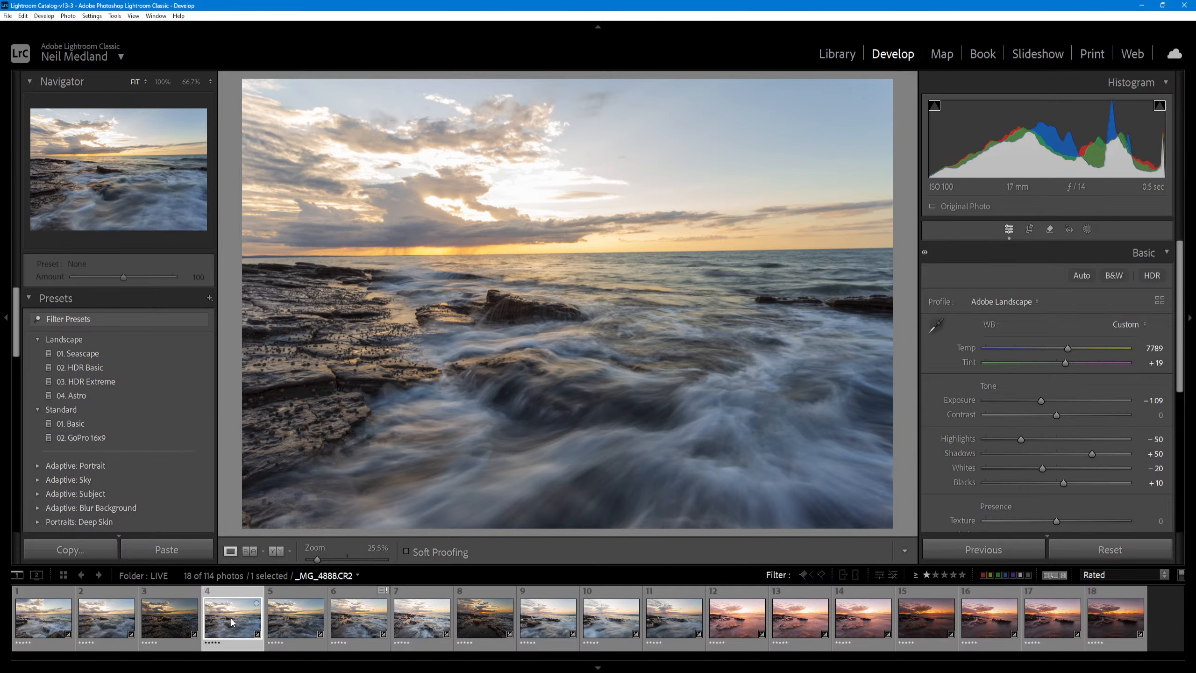
click(110, 628)
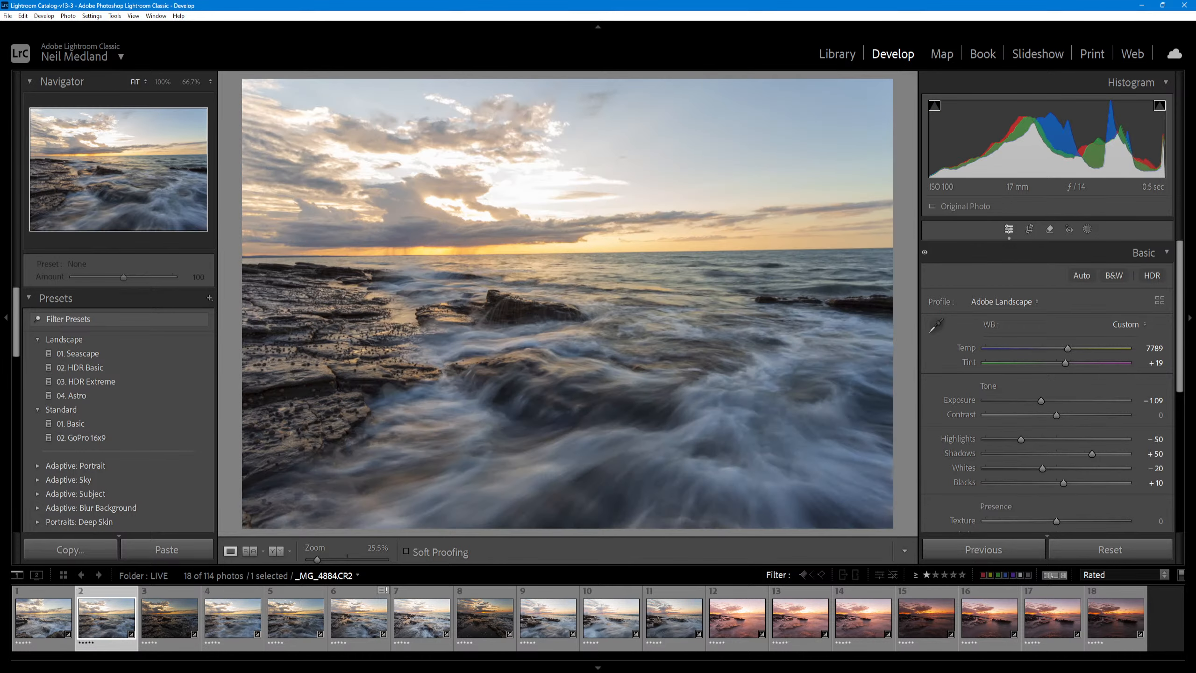
click(296, 627)
click(355, 628)
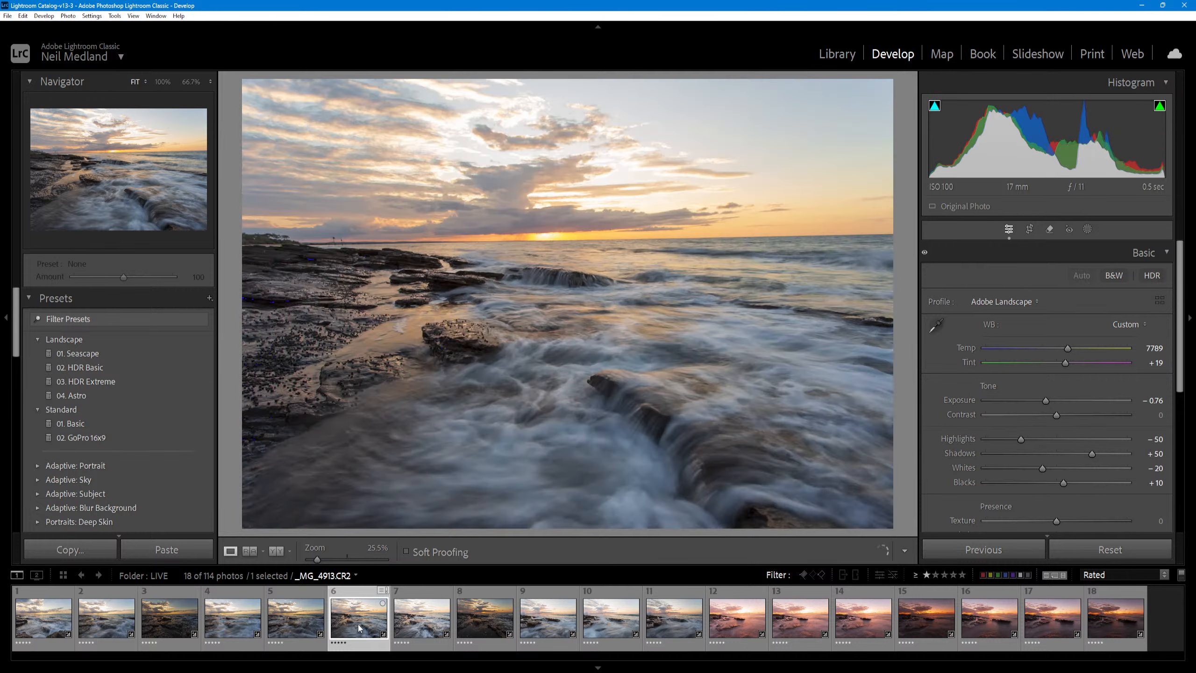
click(110, 634)
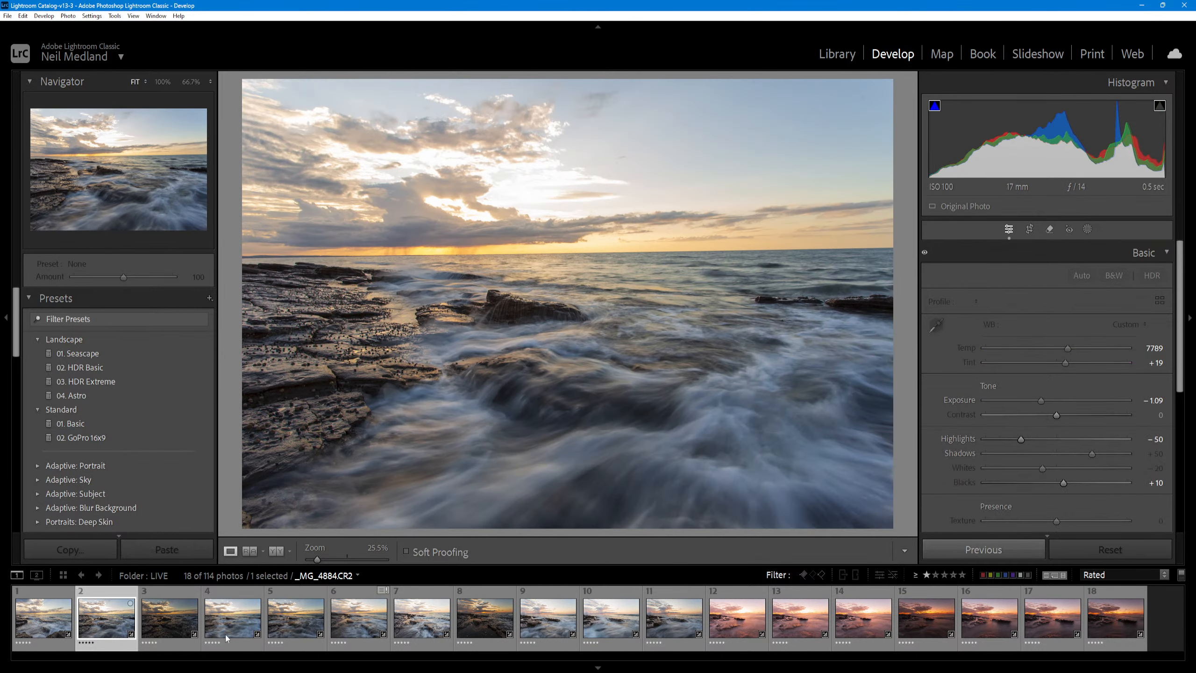
click(230, 624)
click(296, 630)
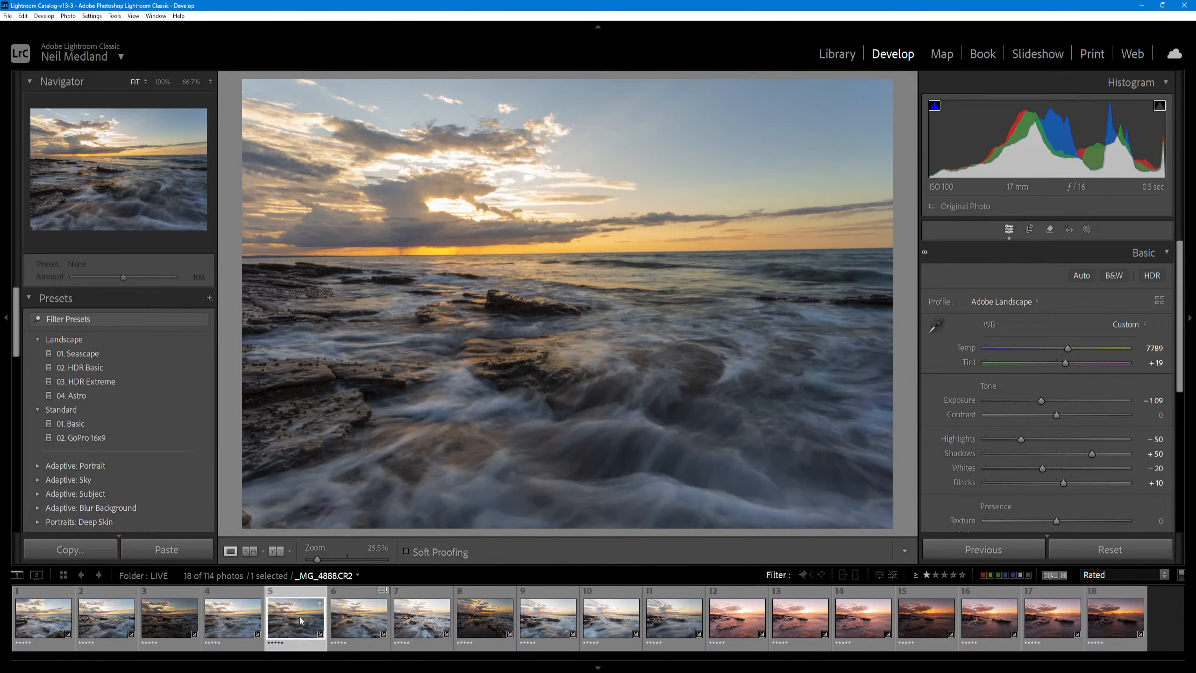
- Compare _MG_4889.CR2 with the neighbouring seascape shots and raise its exposure to −0.72
click(107, 619)
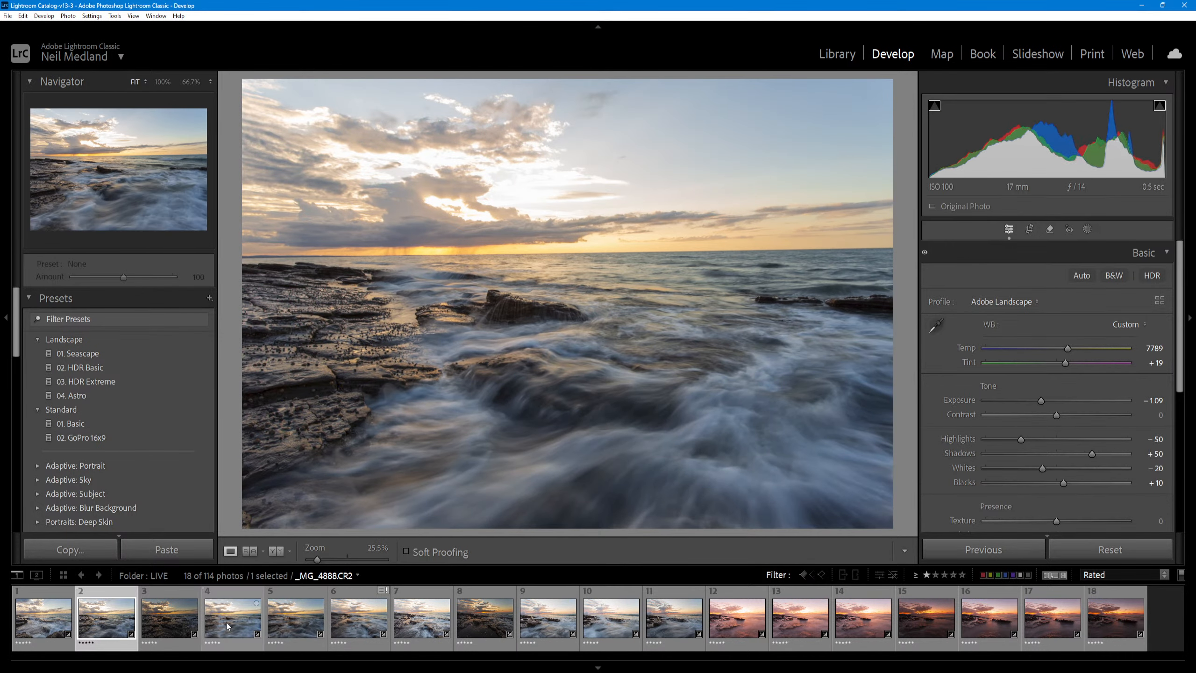
click(243, 622)
click(298, 628)
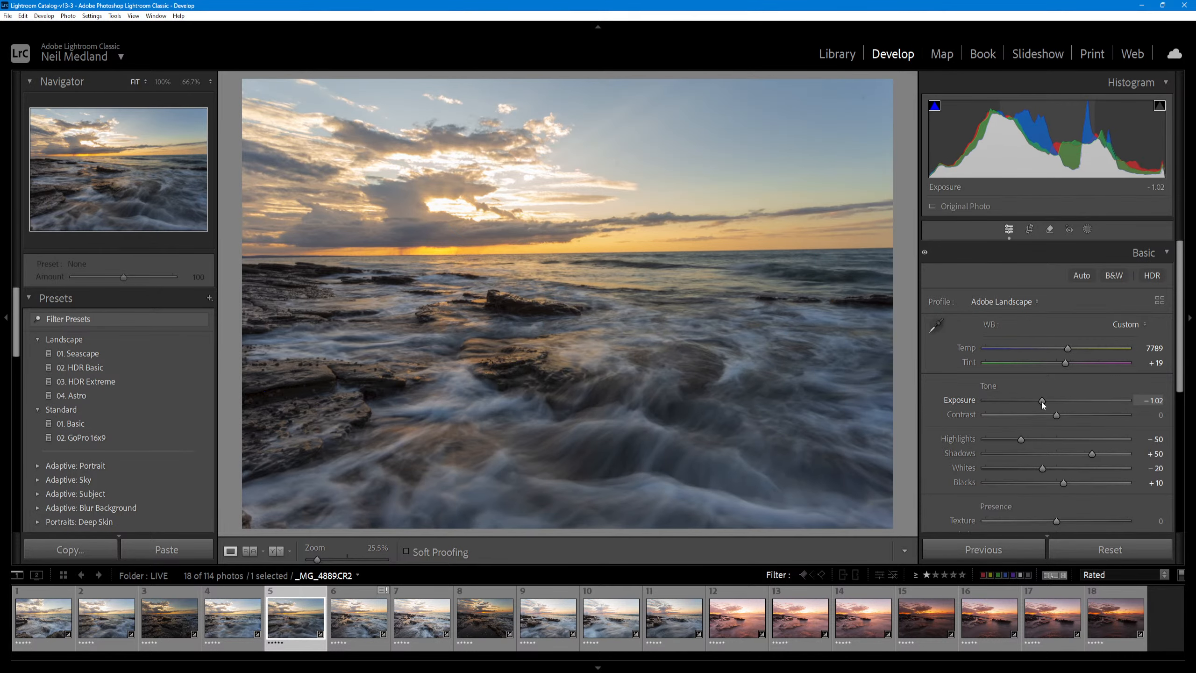
drag(1041, 401, 1045, 402)
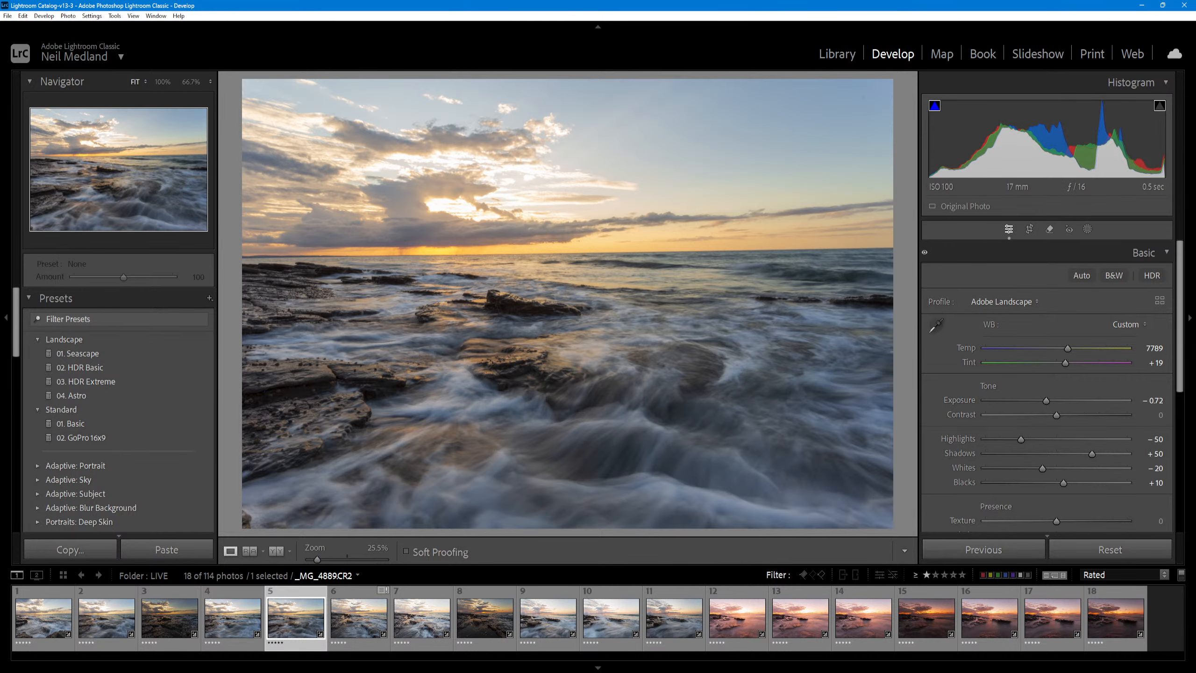
- Select the four rated photos from _MG_4884.CR2 to _MG_4889.CR2 and open them as layers in one Photoshop document
click(240, 628)
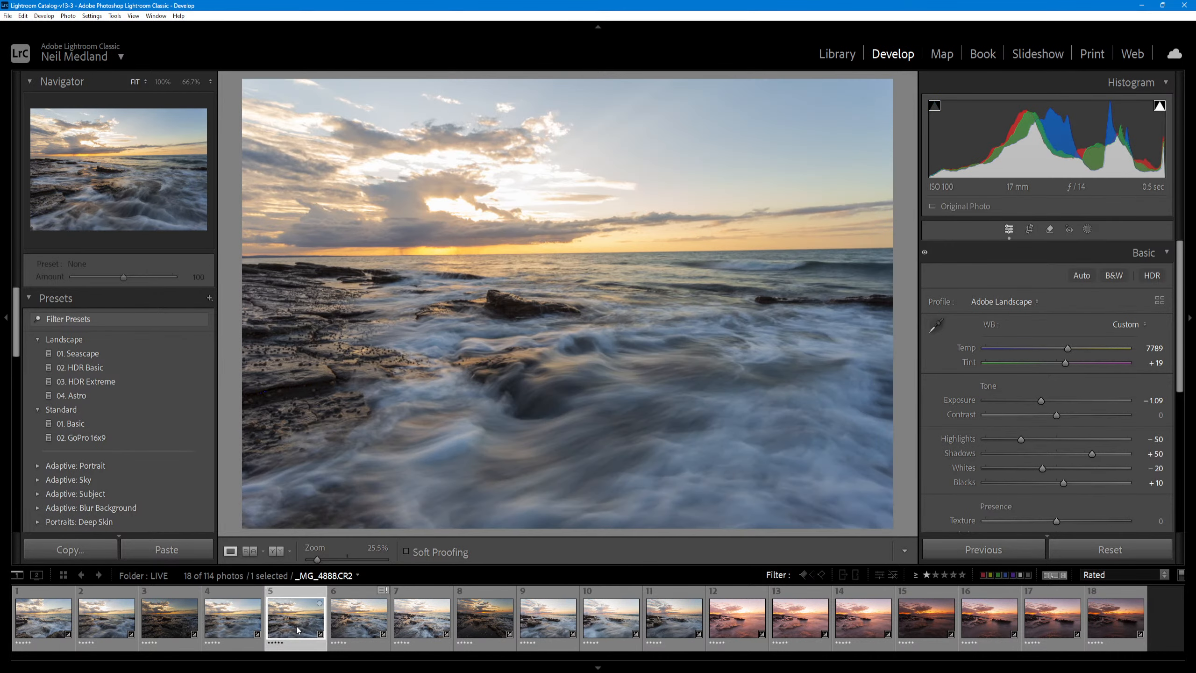
click(115, 626)
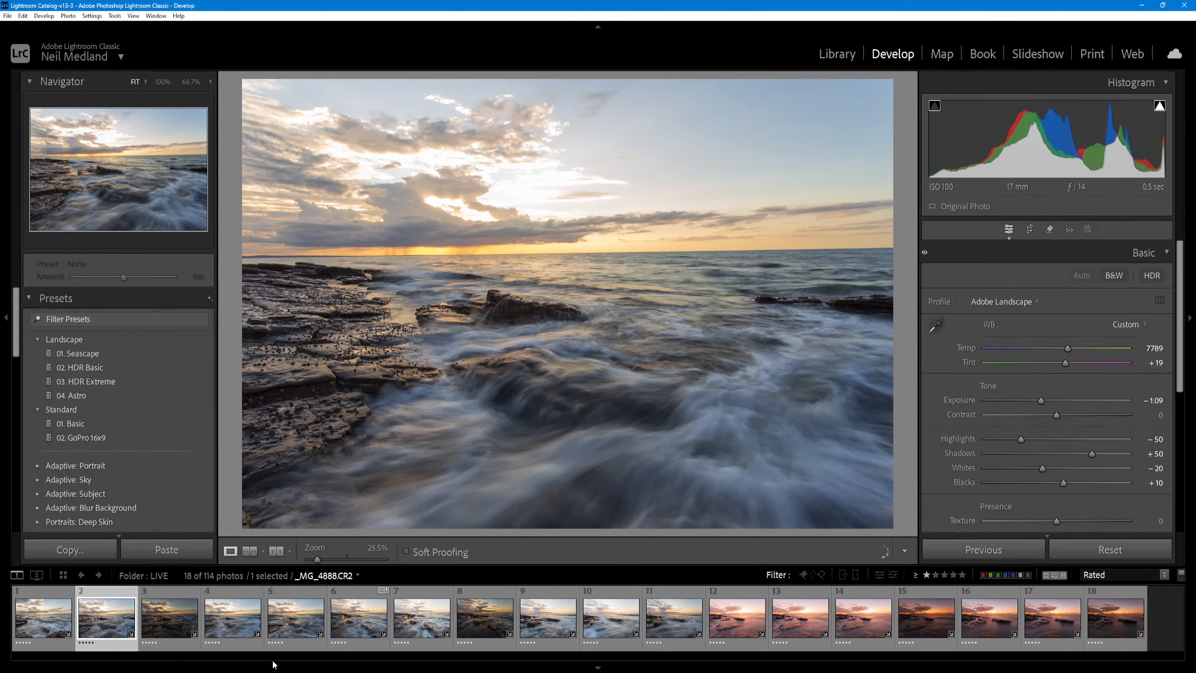
click(233, 621)
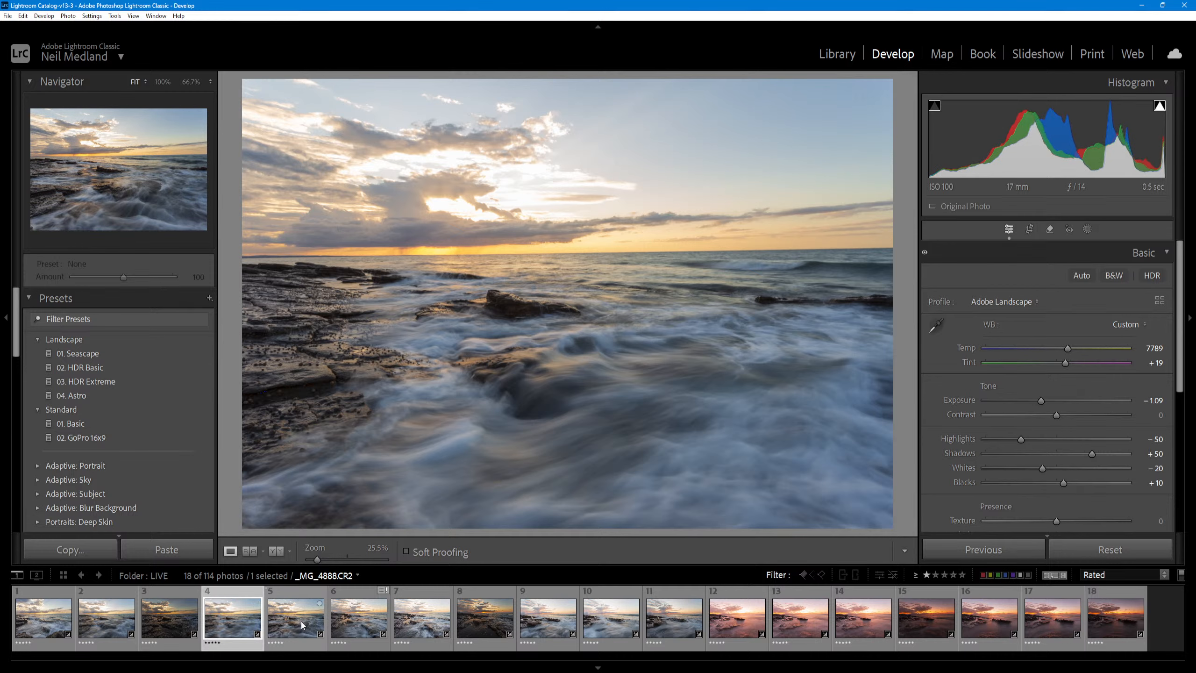
click(303, 624)
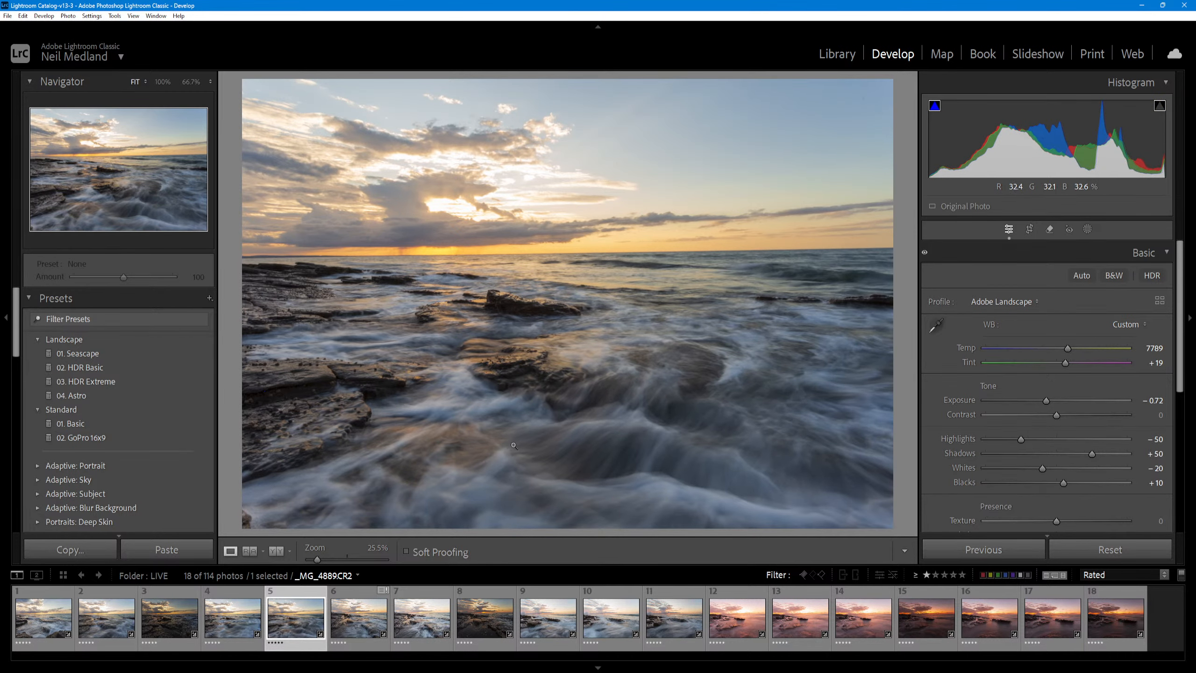
click(102, 629)
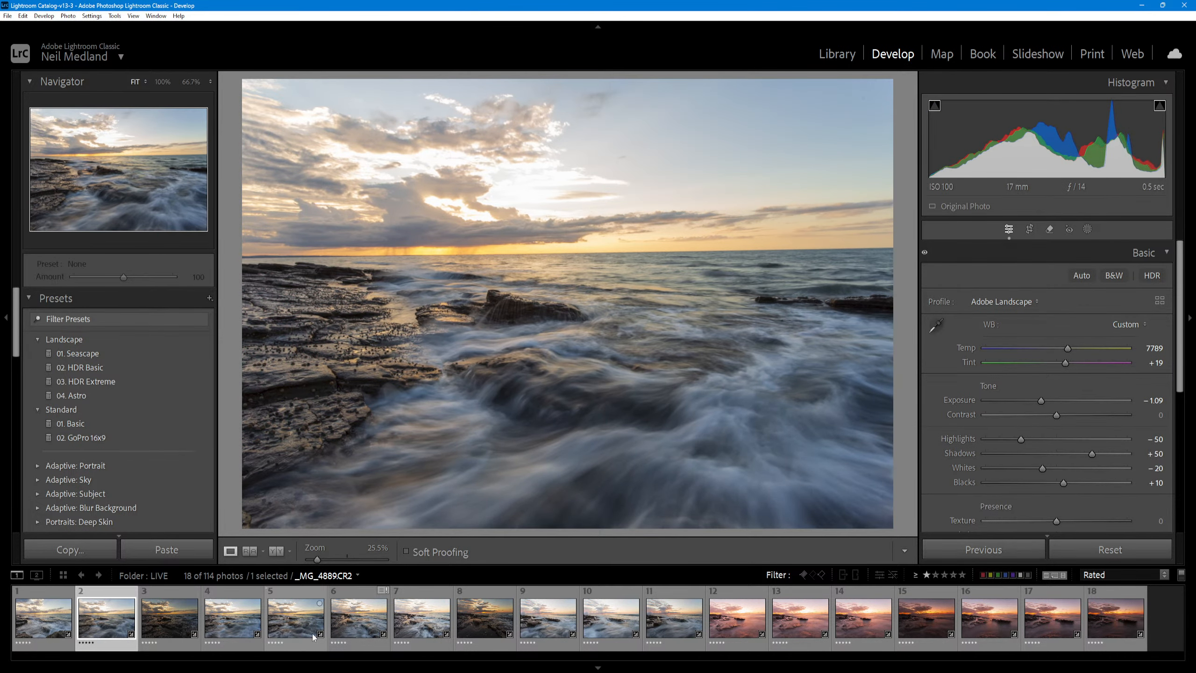
shift+click(290, 626)
right_click(282, 631)
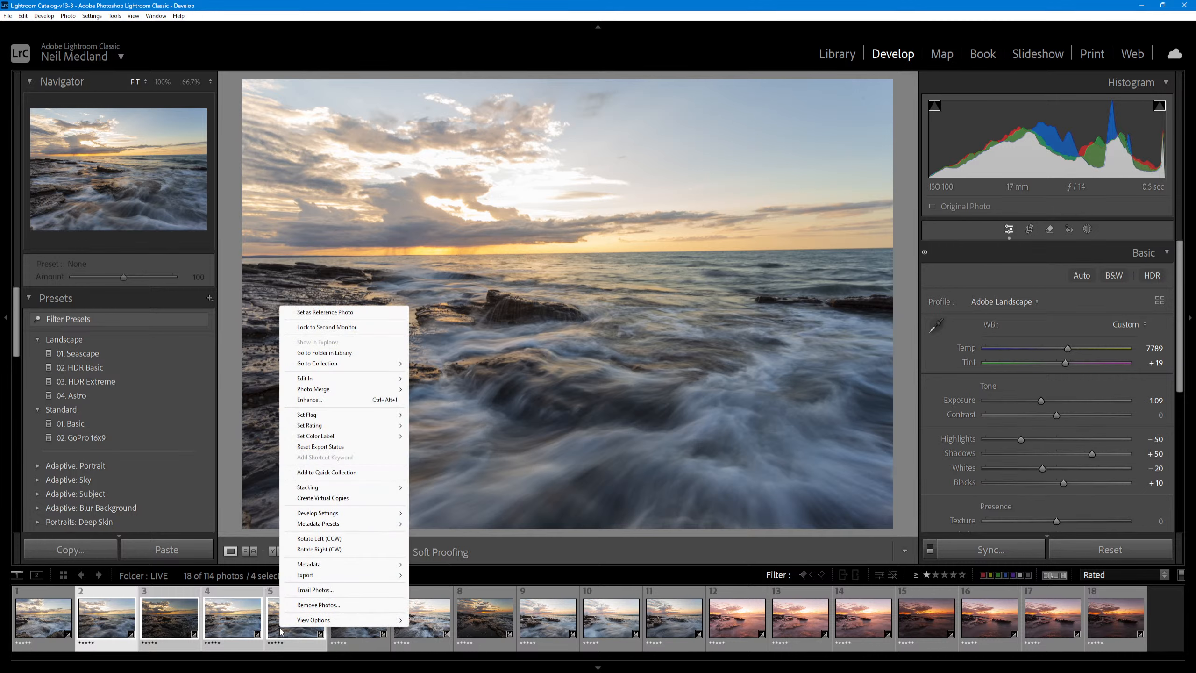
mouse_move(336, 382)
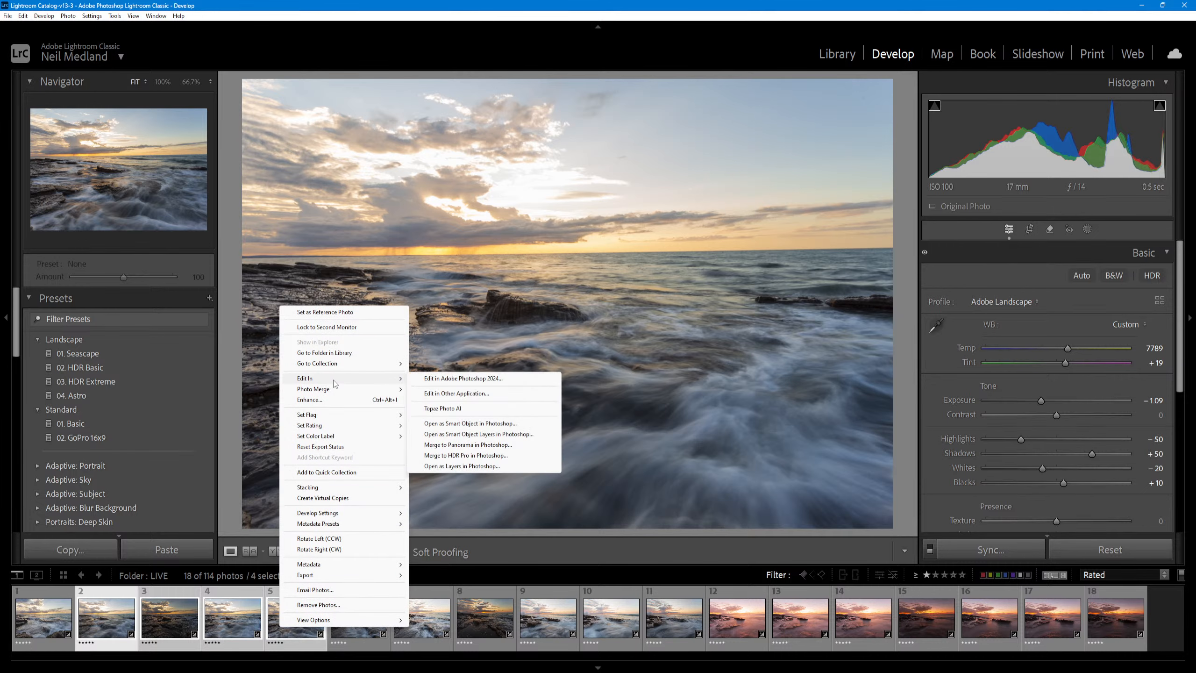
click(468, 466)
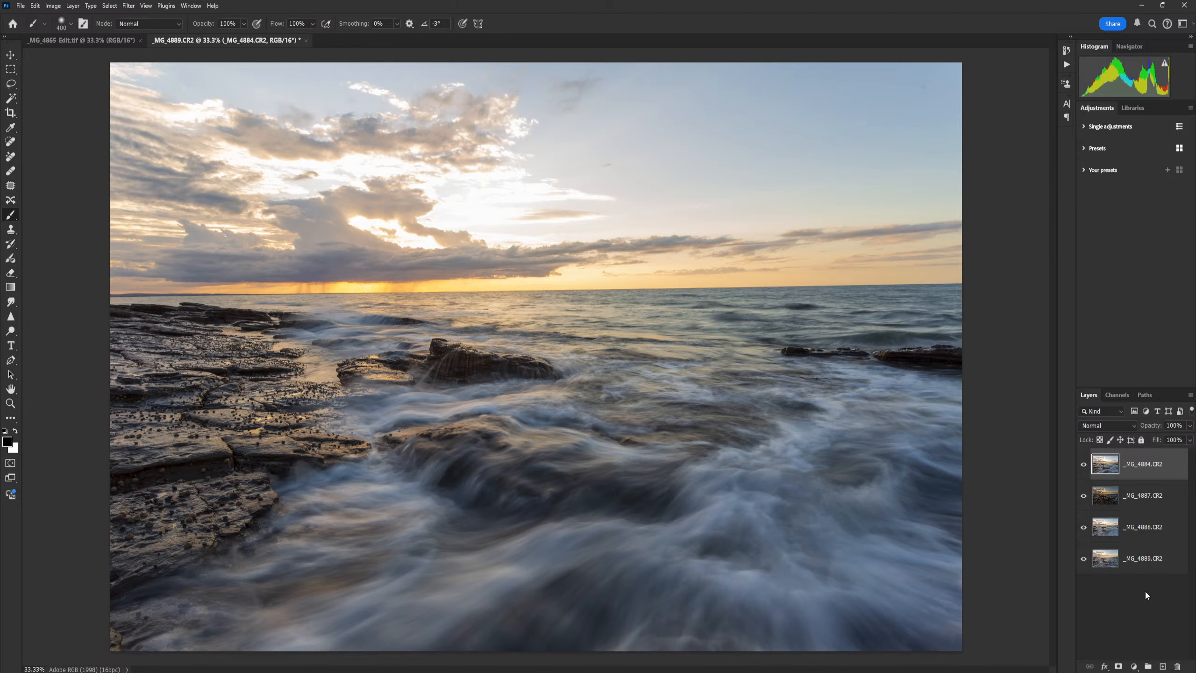
- Move the _MG_4884.CR2 layer below _MG_4887.CR2 and hide the _MG_4887.CR2 layer
drag(1152, 463, 1153, 509)
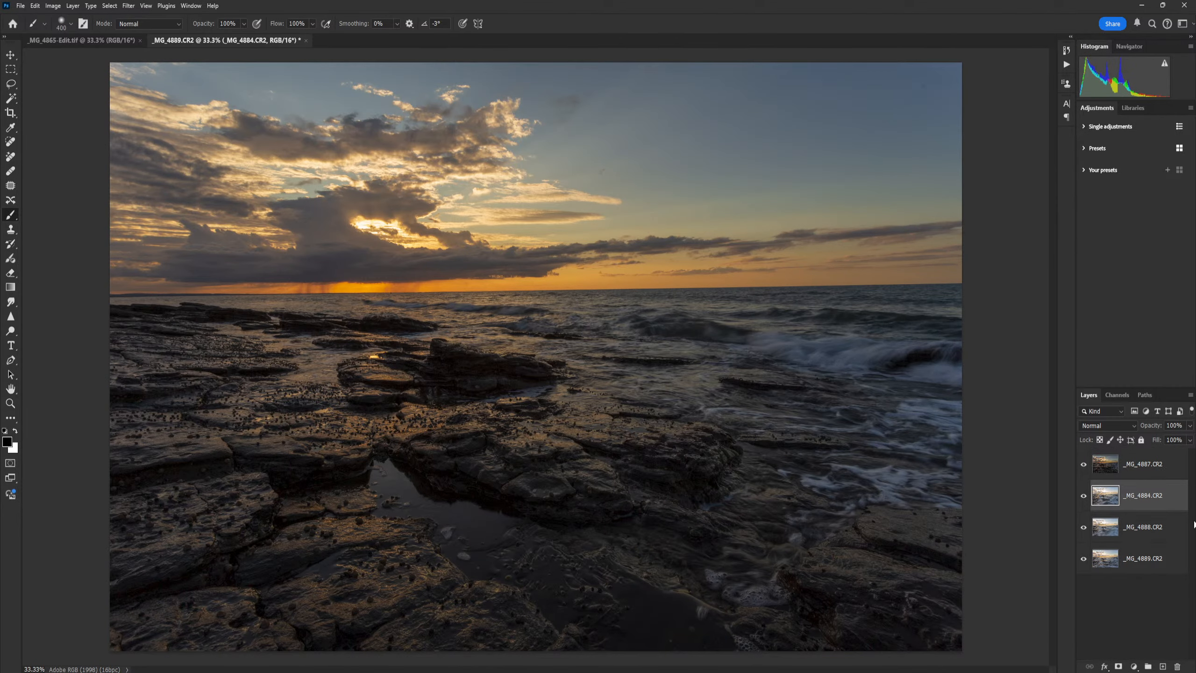
click(1083, 464)
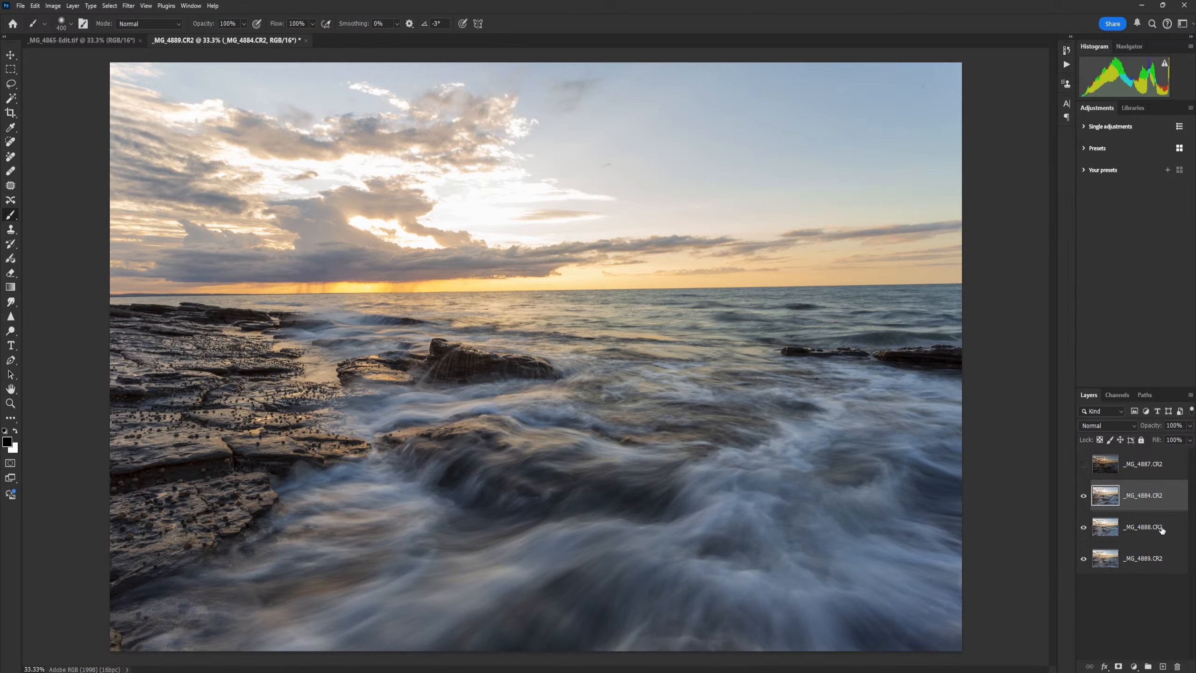
- Compare the water and rocks in the _MG_4884.CR2, _MG_4888.CR2 and _MG_4889.CR2 layers by switching their visibility
click(1084, 496)
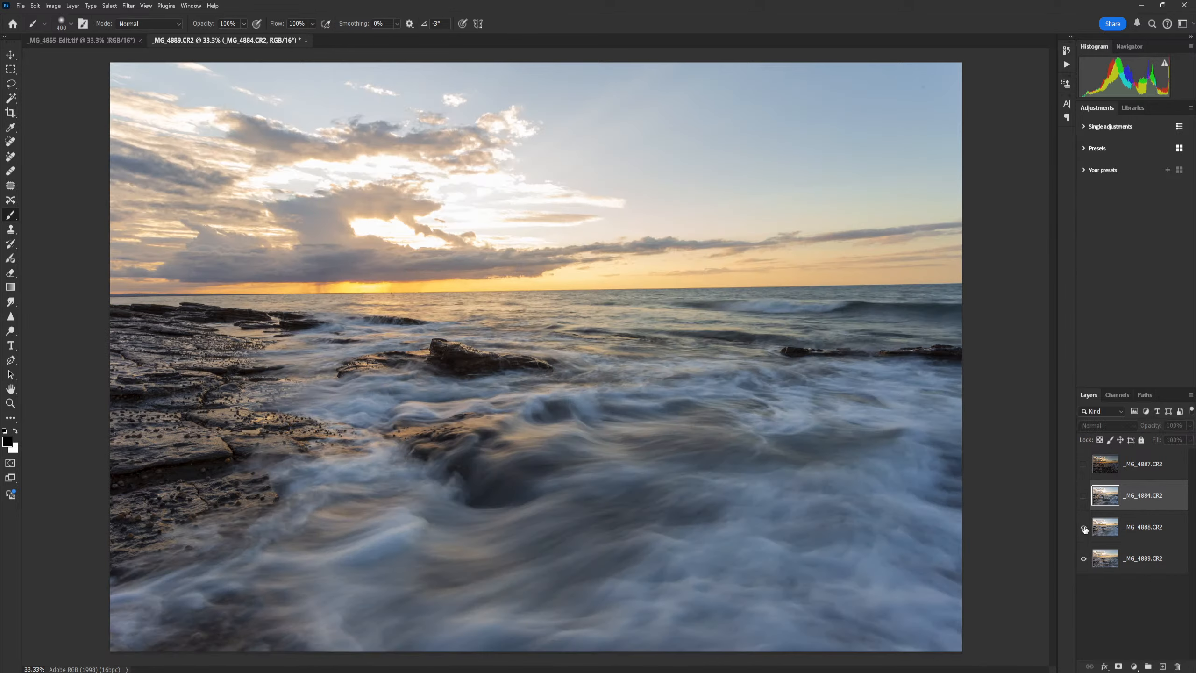
click(1084, 496)
click(1084, 497)
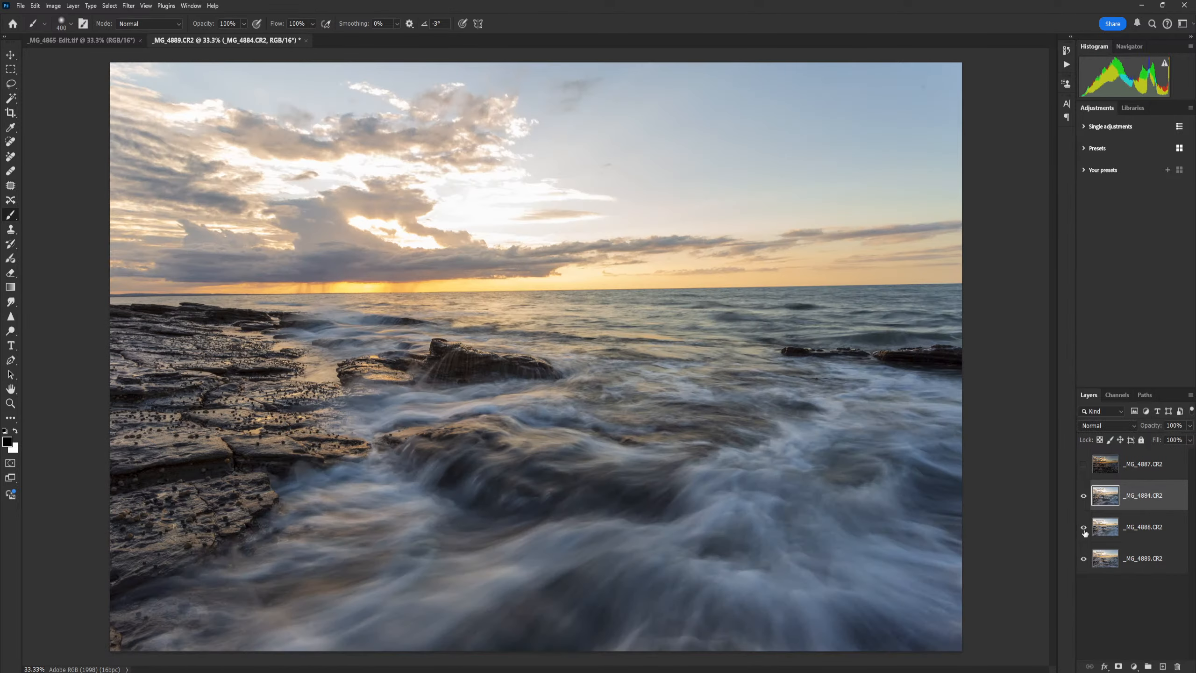
click(1084, 496)
click(1084, 527)
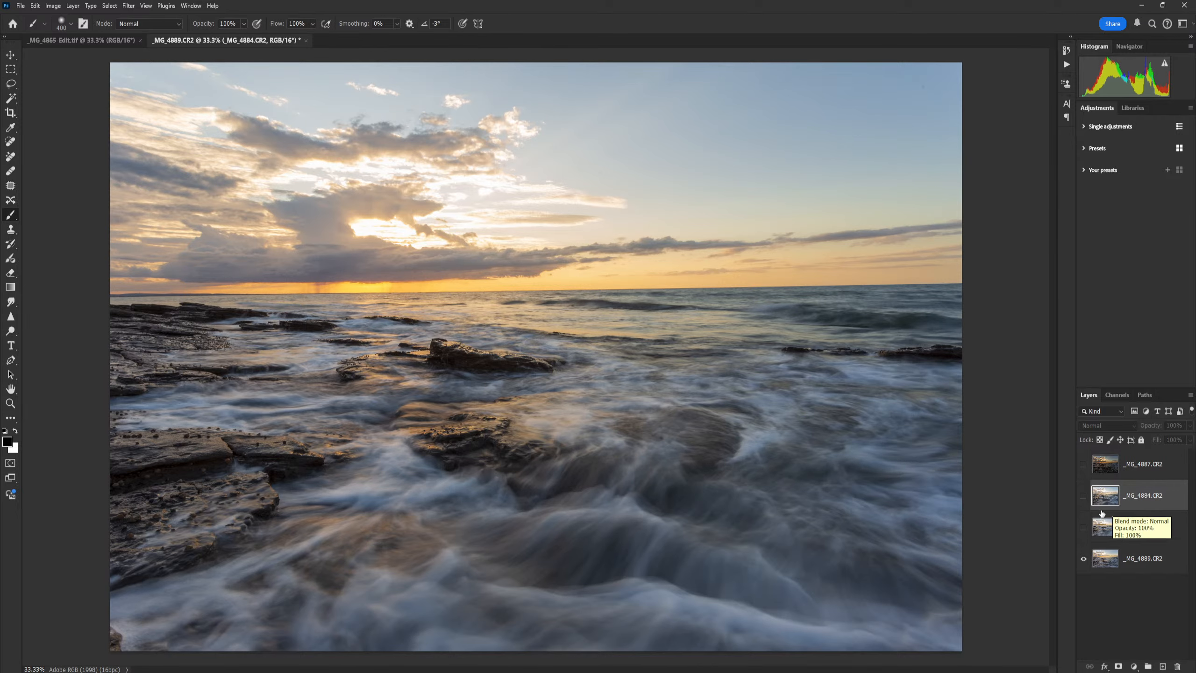
click(1084, 527)
click(1083, 495)
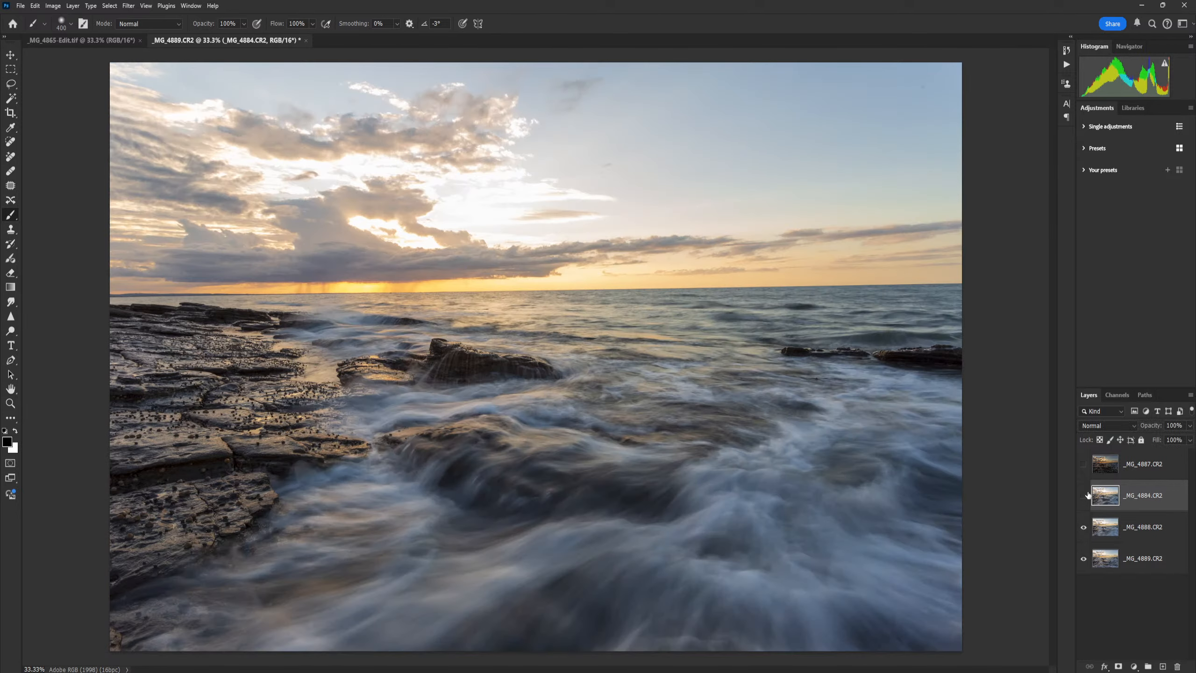
click(1085, 527)
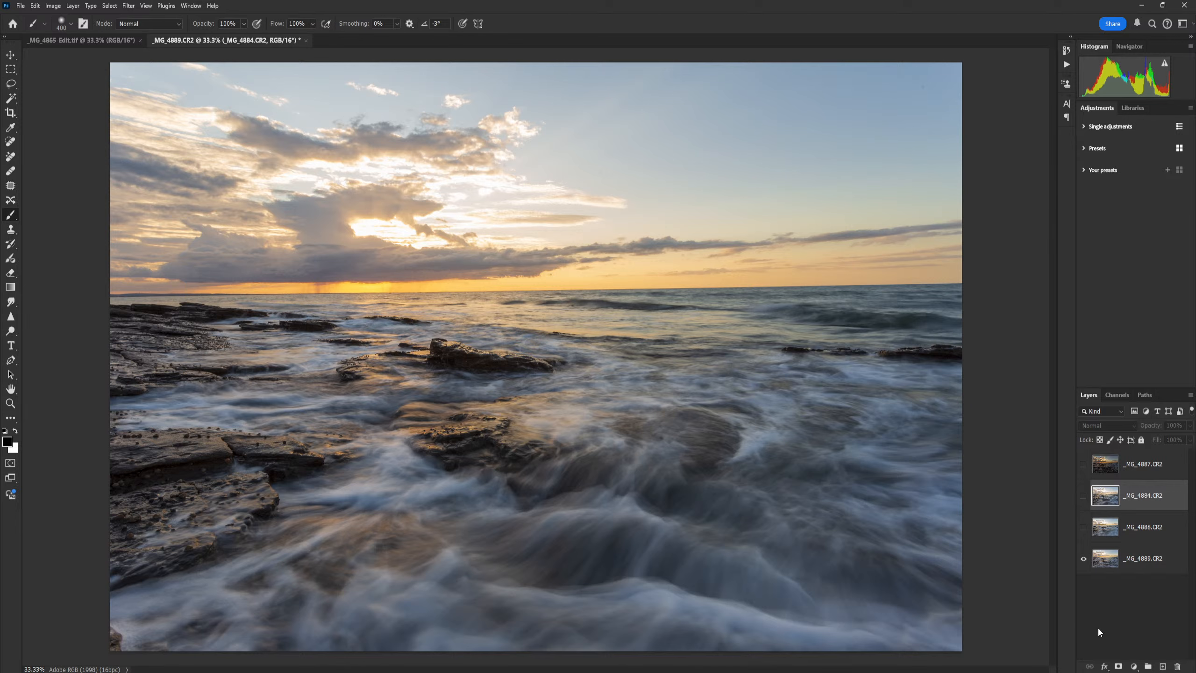
click(1079, 529)
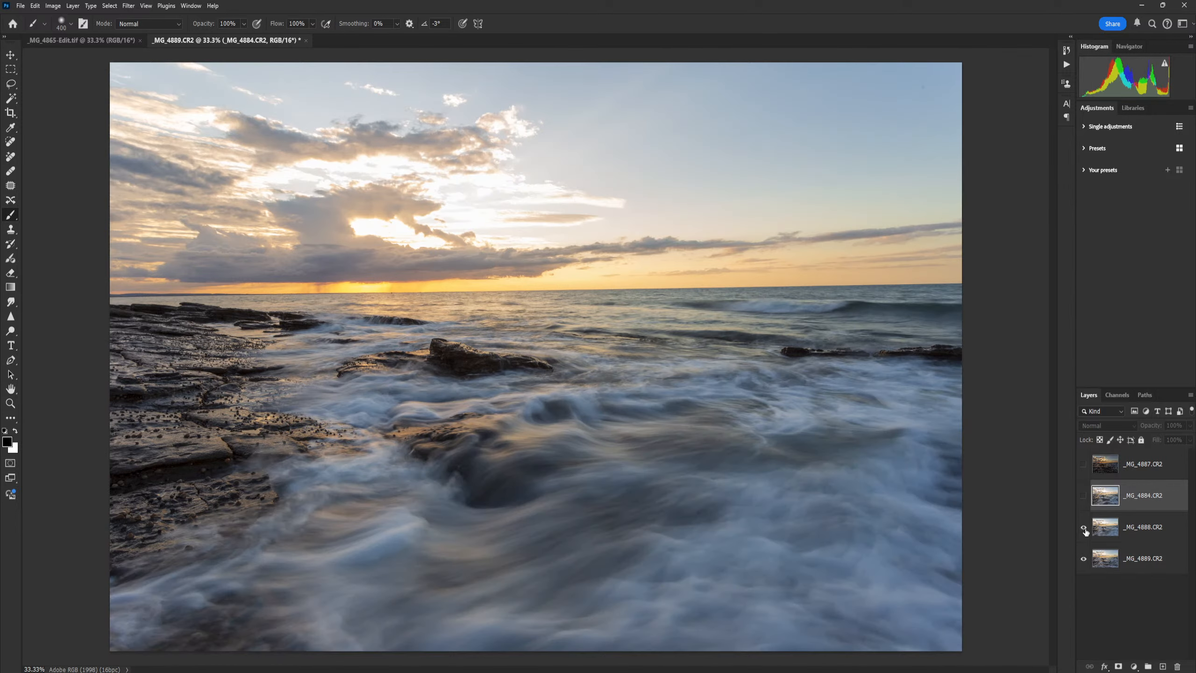
click(1083, 530)
click(1084, 528)
click(1083, 498)
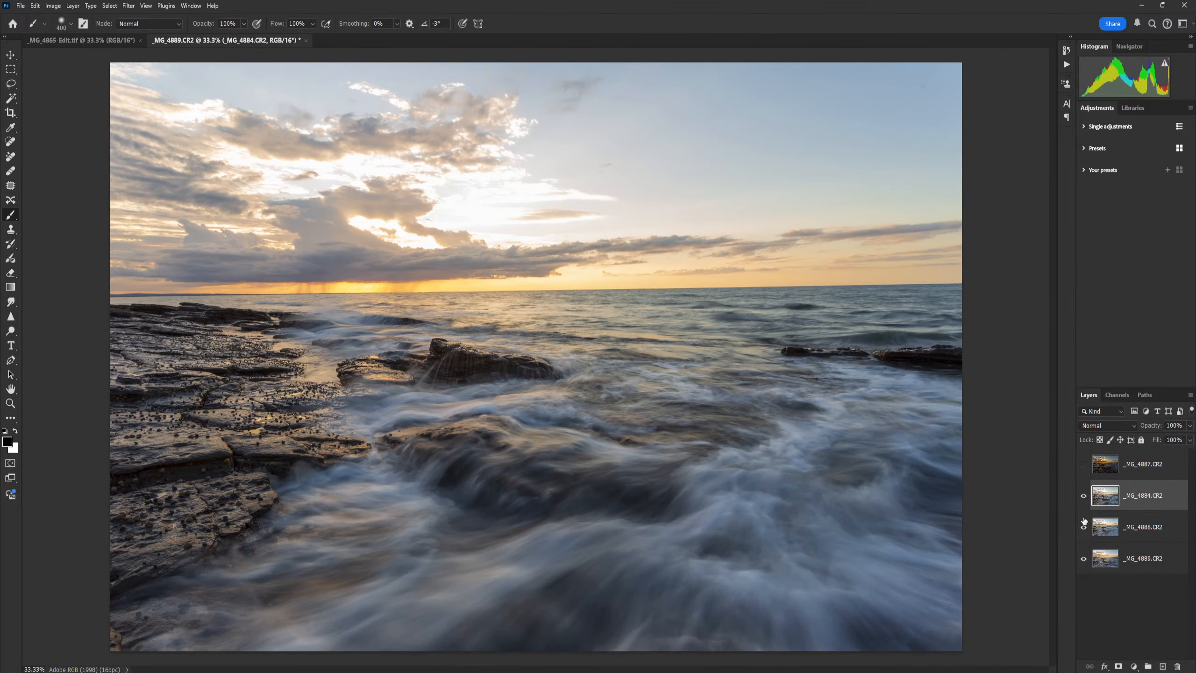
click(1084, 496)
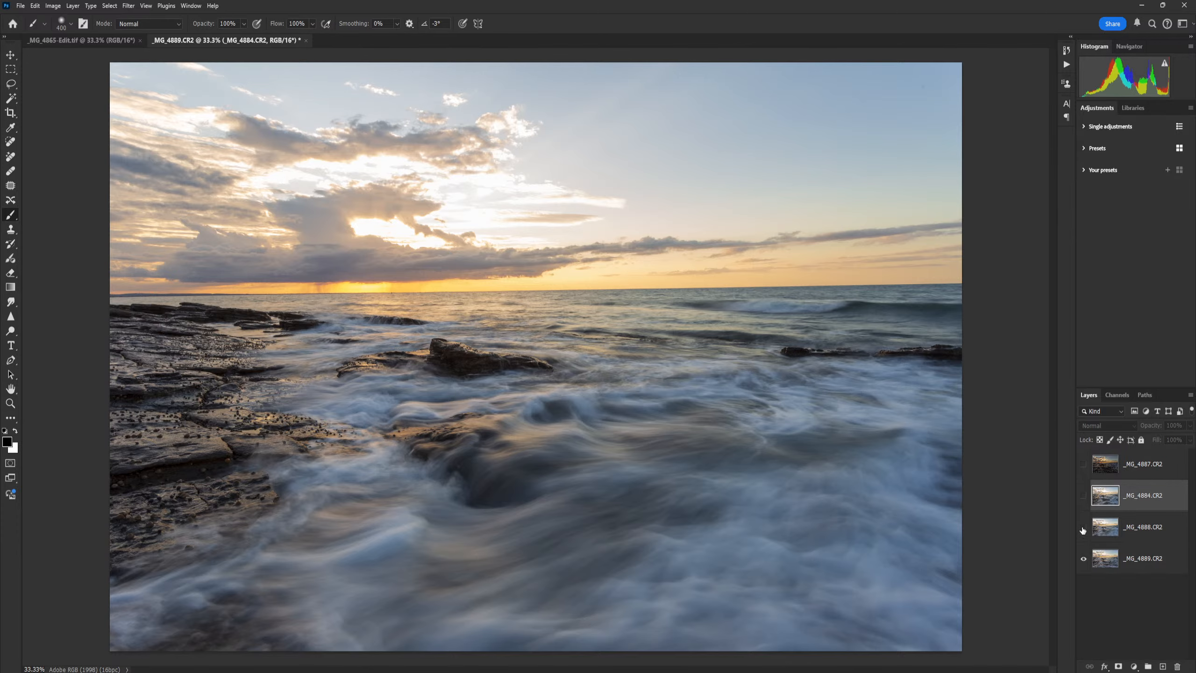
click(1083, 527)
- Review the layer stack one layer at a time from _MG_4889.CR2 up to the dark _MG_4887.CR2 sky, leaving only _MG_4889.CR2 visible
click(1114, 565)
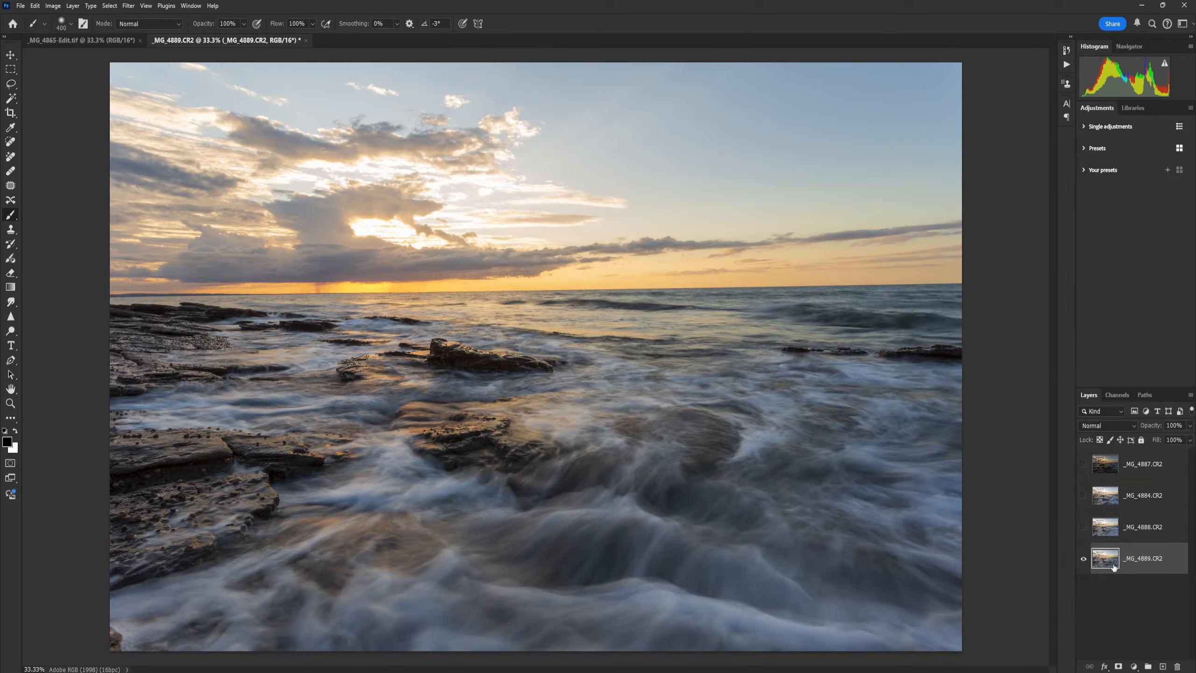
click(1150, 531)
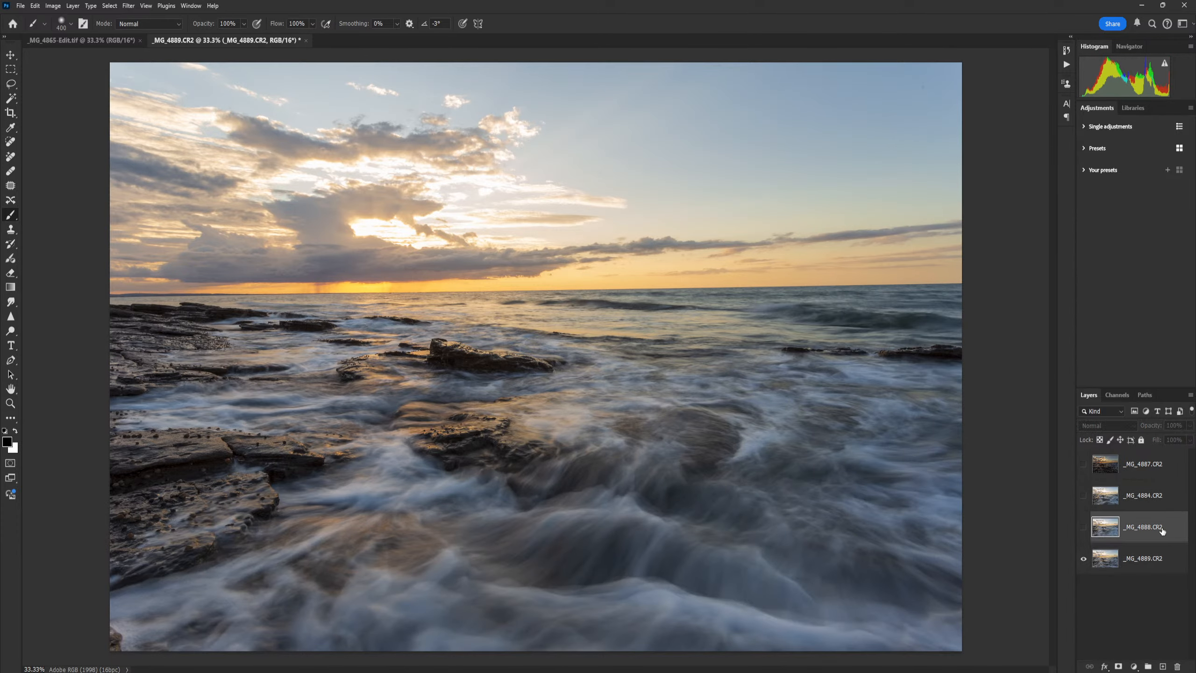
click(1082, 529)
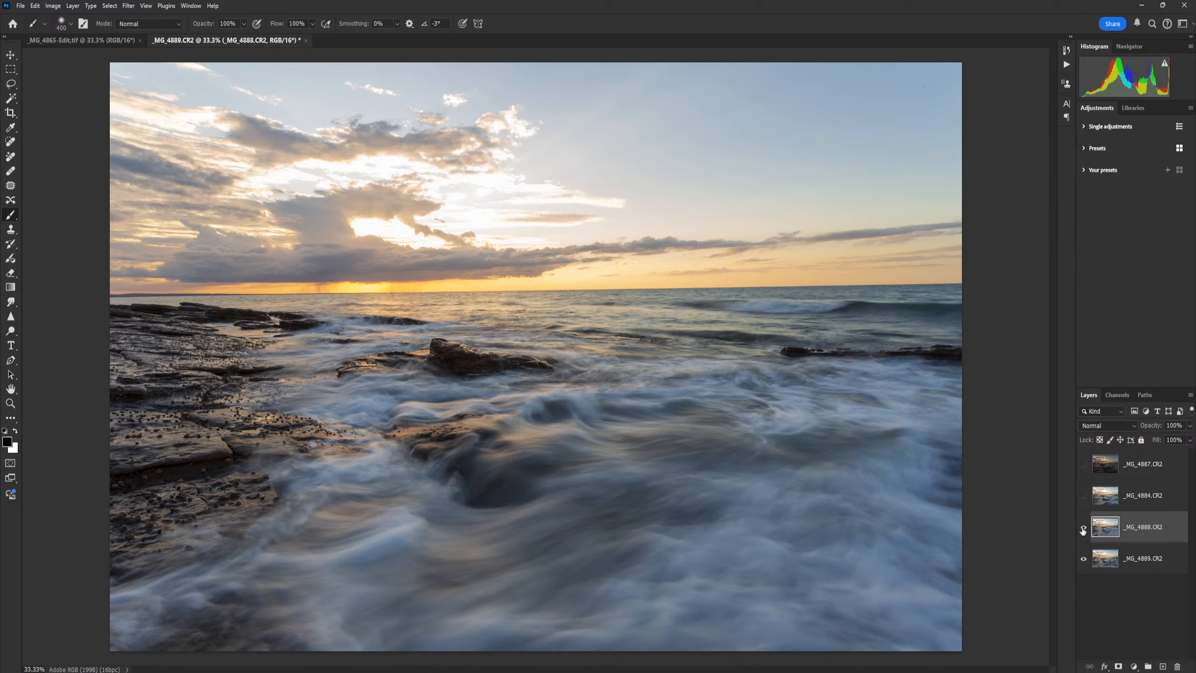
click(1083, 496)
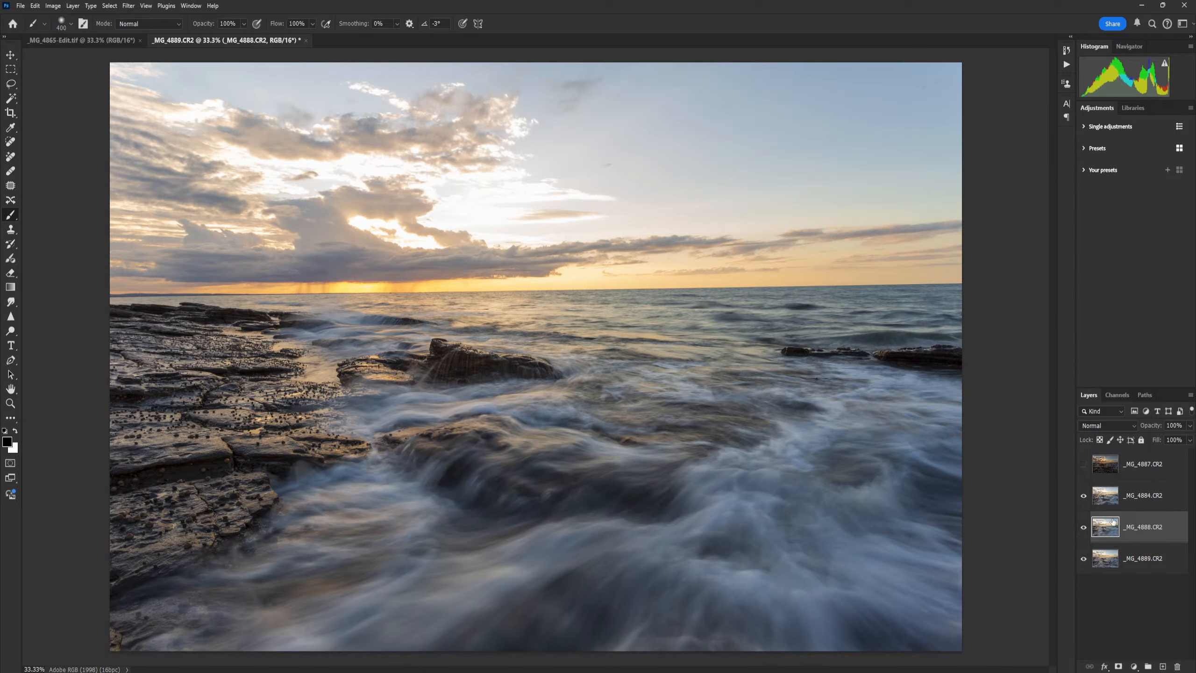
click(1084, 465)
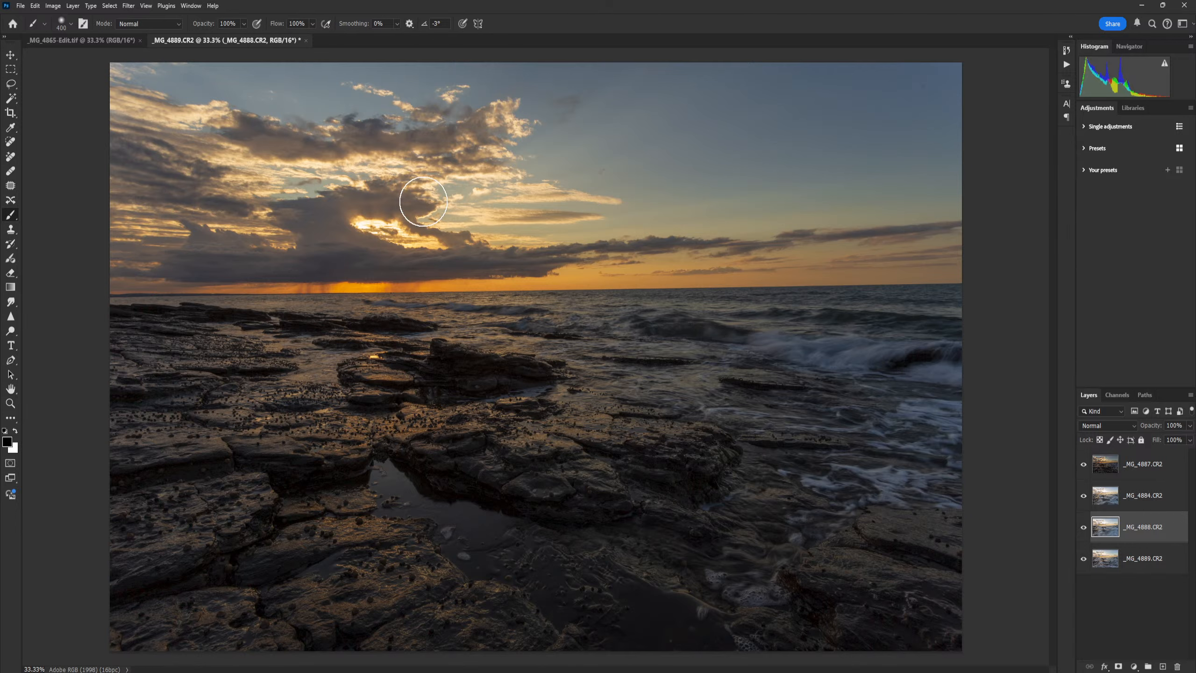
click(1083, 464)
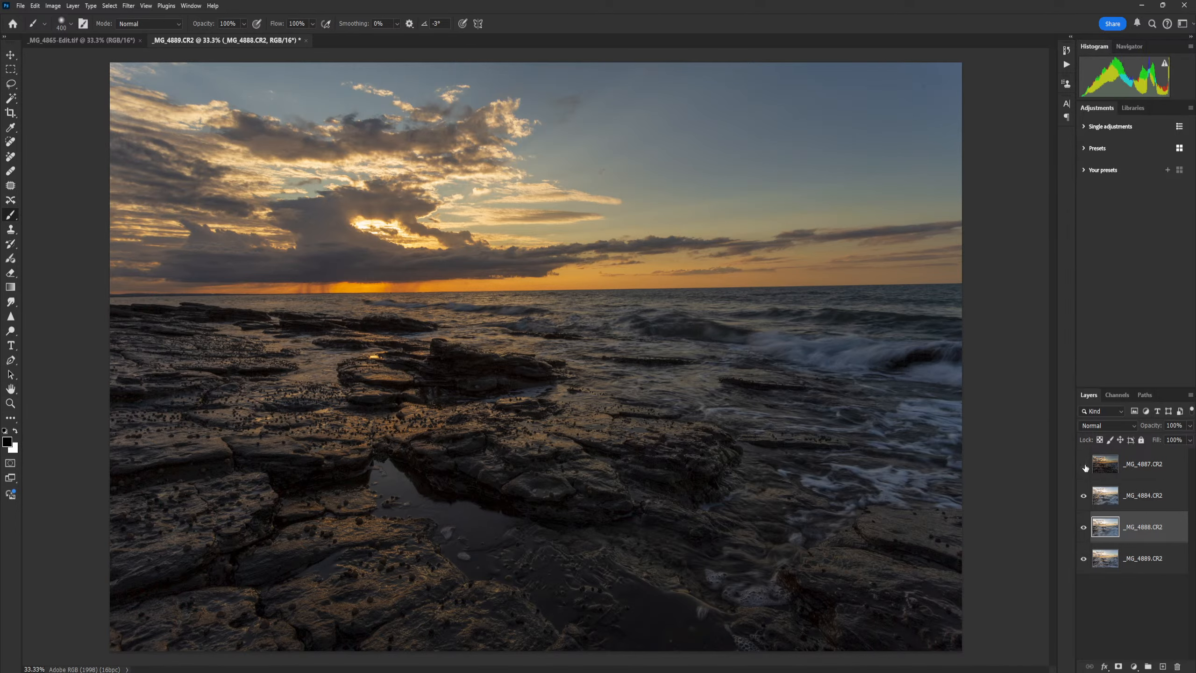
click(1084, 495)
click(1085, 527)
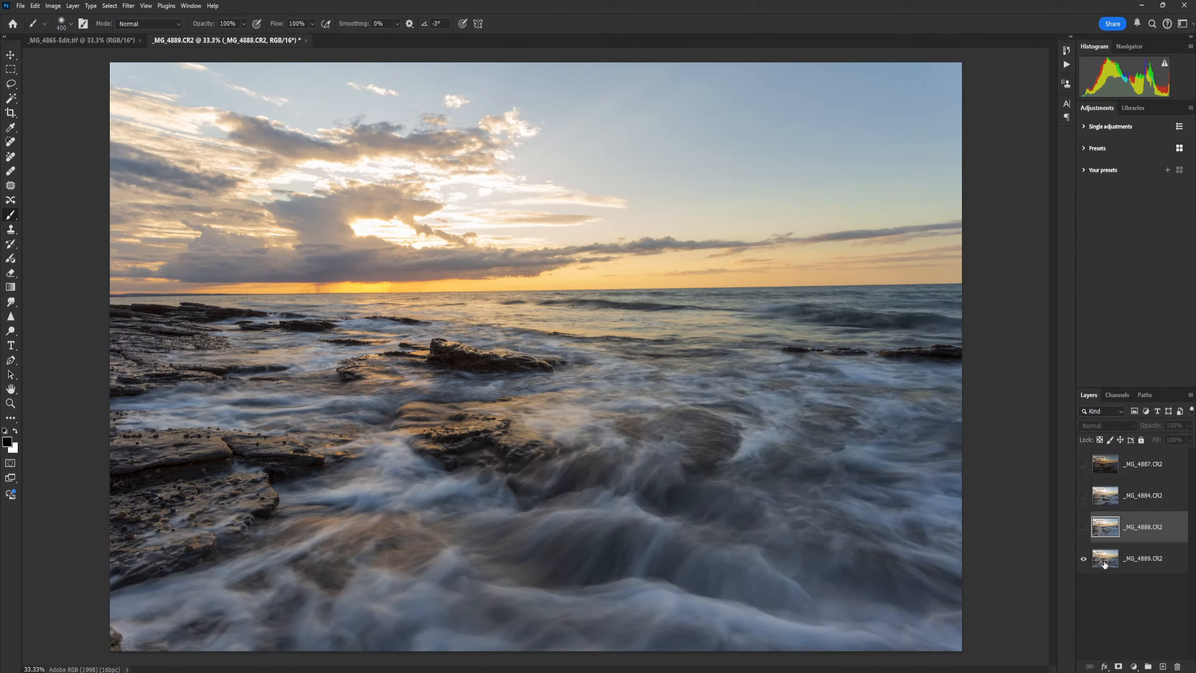
- Examine the foreground water of _MG_4889.CR2 against _MG_4888.CR2 and _MG_4884.CR2 to choose the areas worth blending
click(1105, 563)
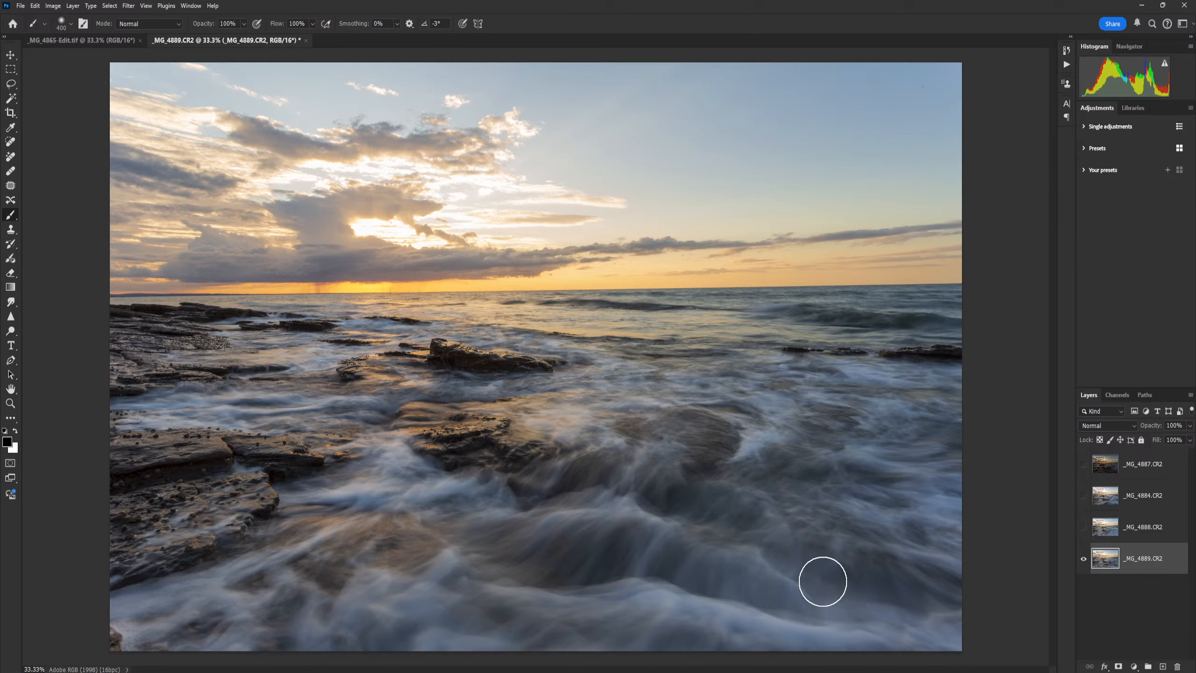
click(1083, 527)
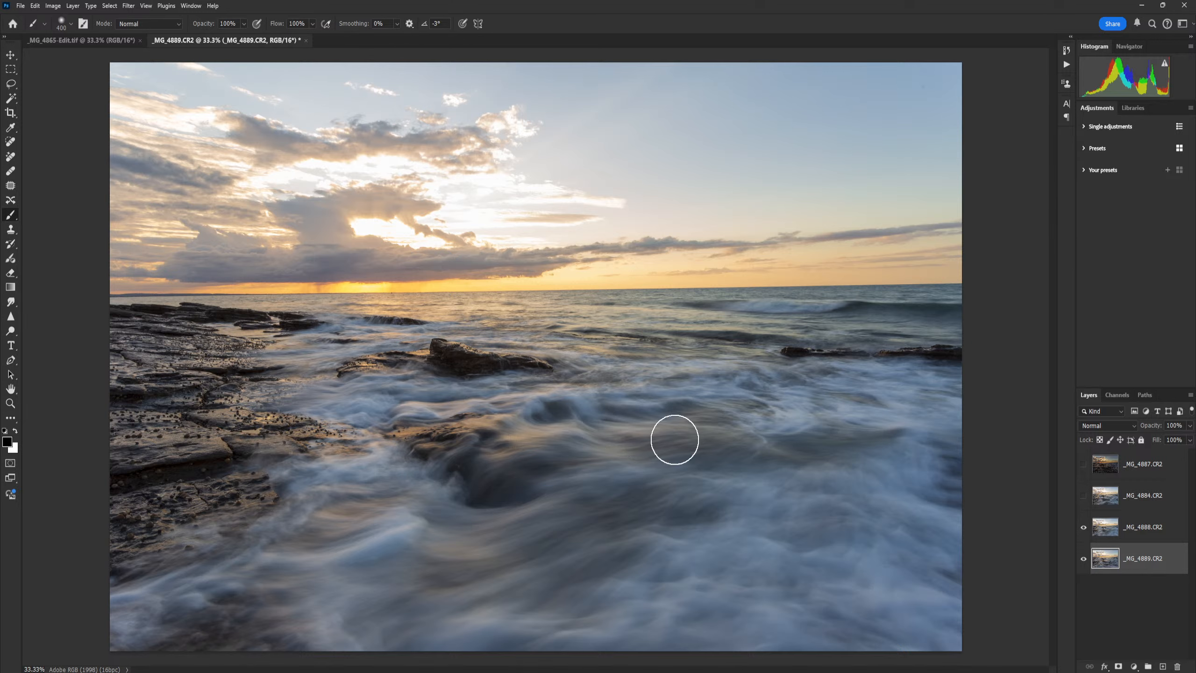
click(1083, 496)
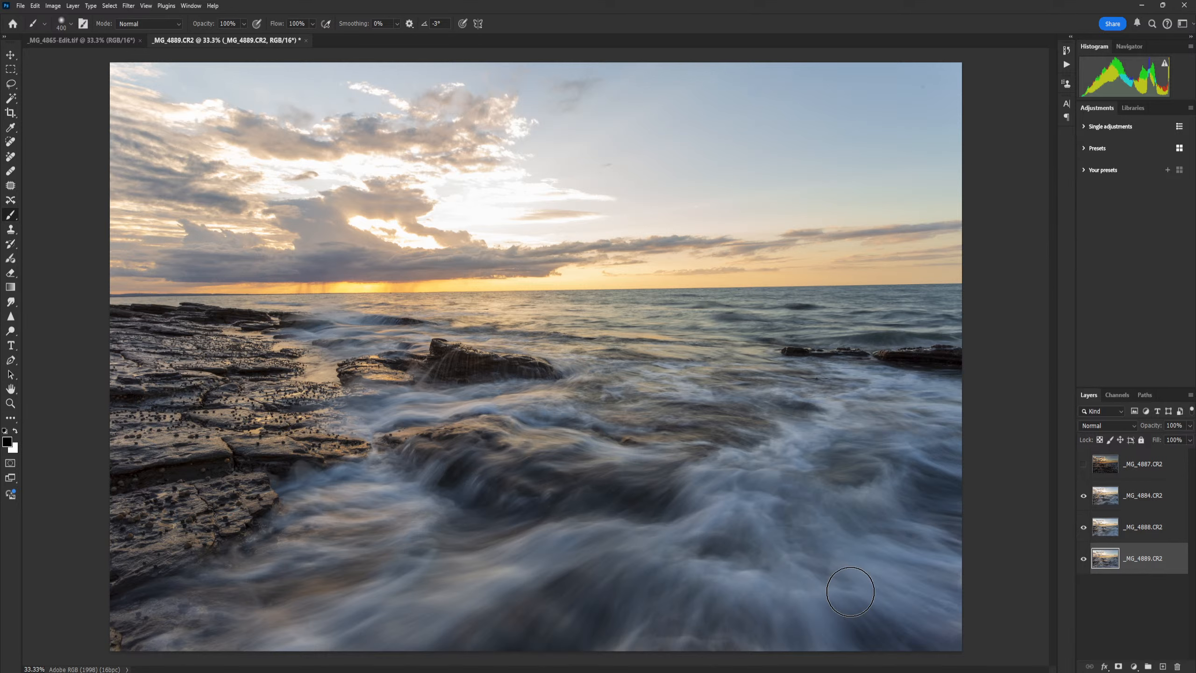
click(1083, 496)
click(1085, 528)
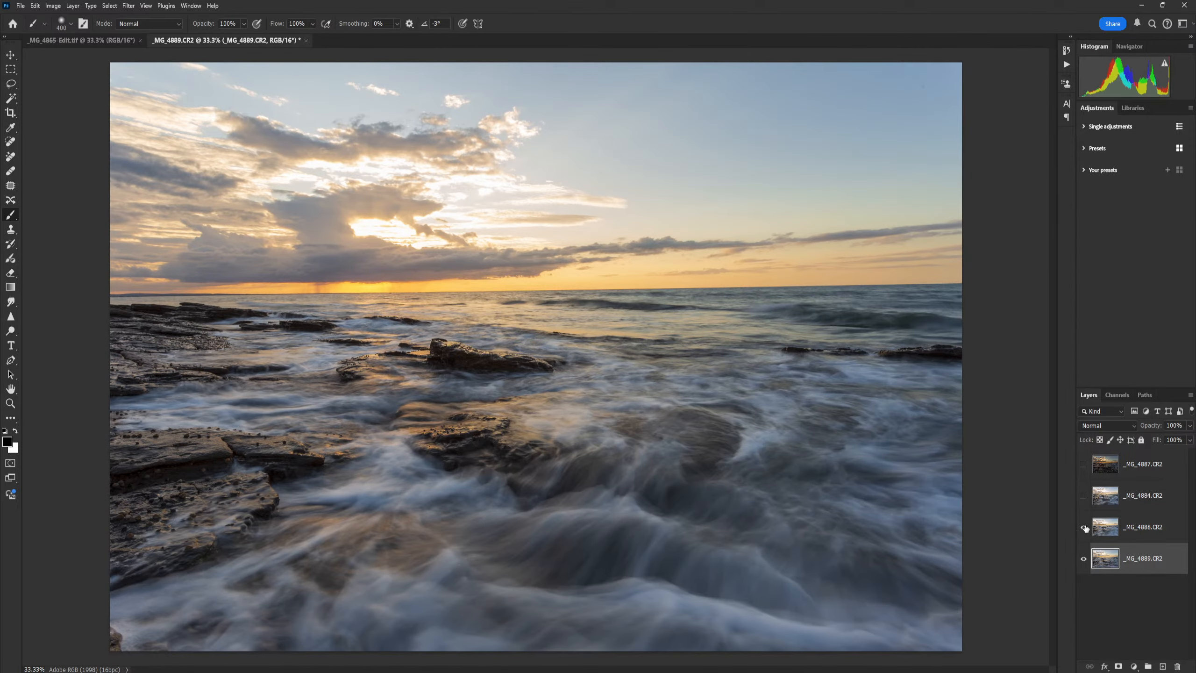
click(1084, 528)
click(1084, 527)
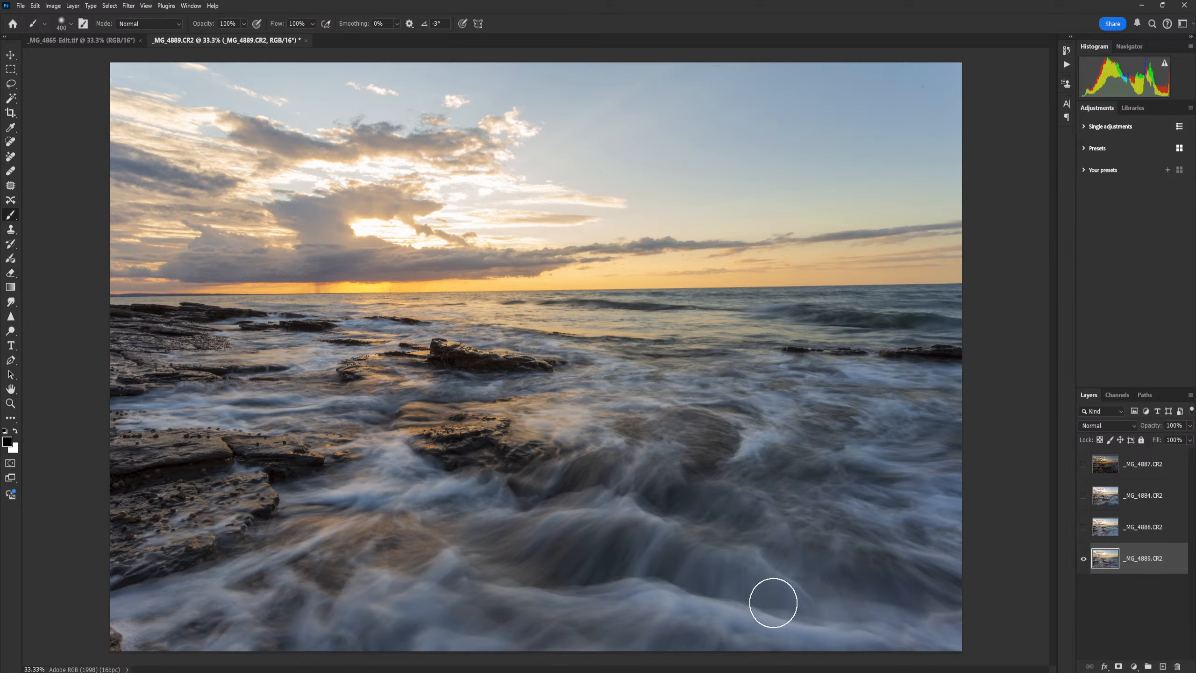
- Show the _MG_4888.CR2 layer and add a white layer mask to it
click(1083, 527)
click(1113, 538)
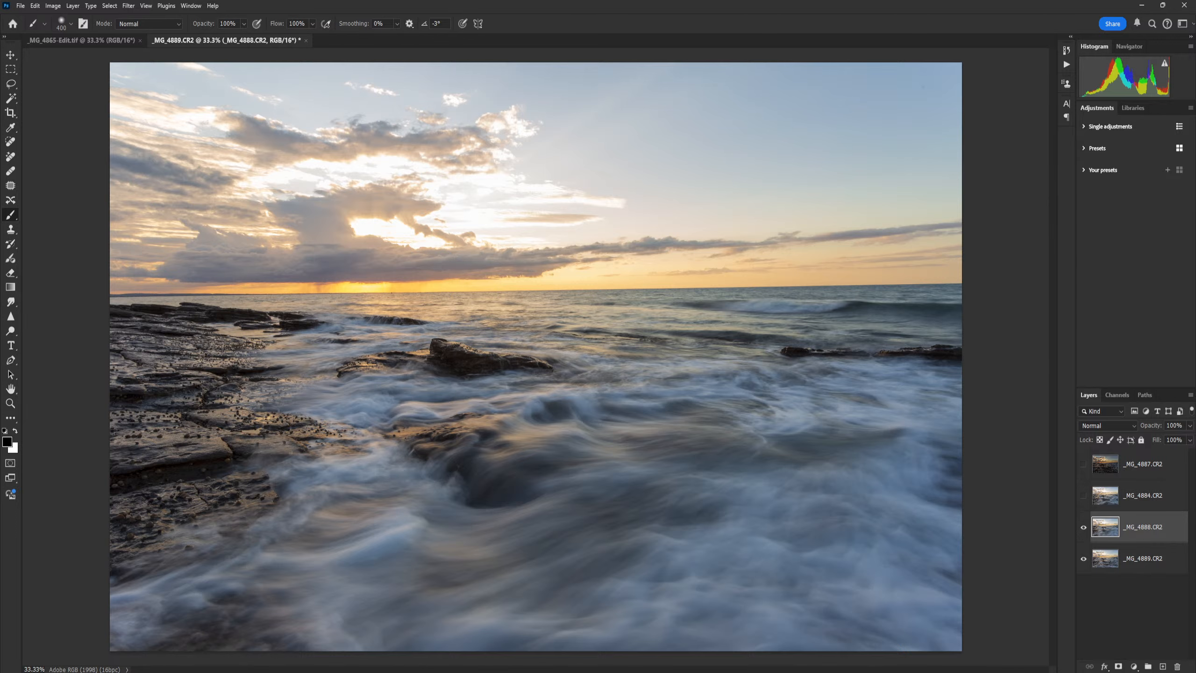
click(1119, 666)
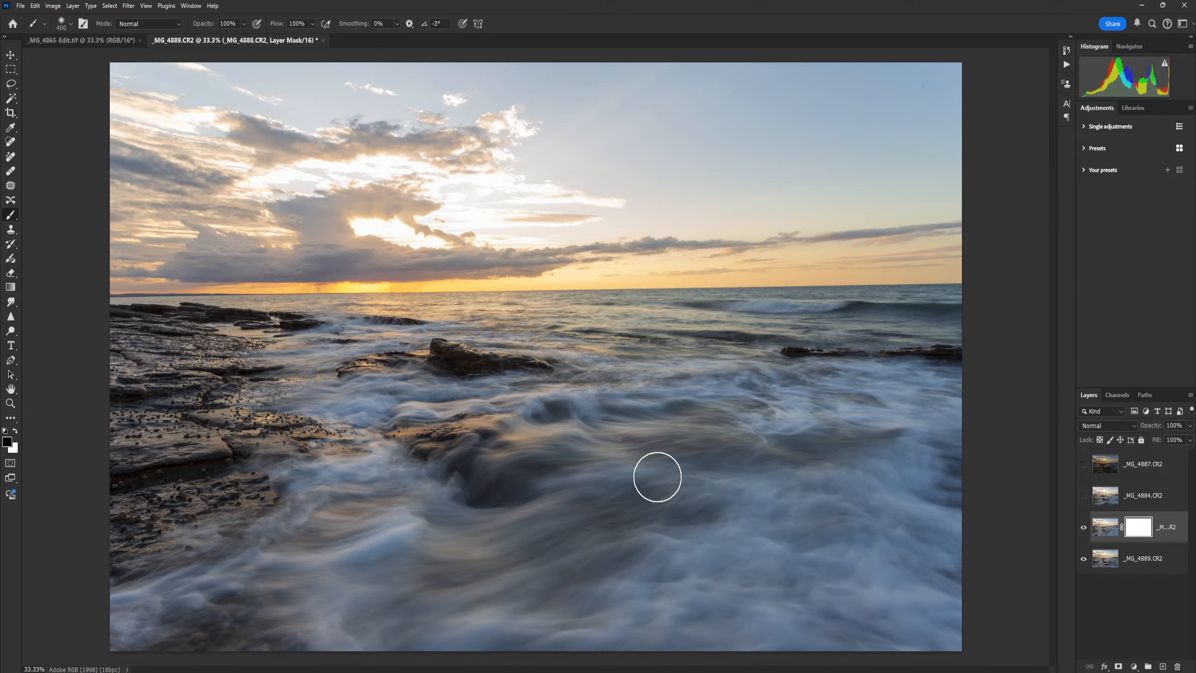
- Set the brush hardness to 100% and paint test patches in black over the lower-right water on the _MG_4888.CR2 mask
right_click(589, 373)
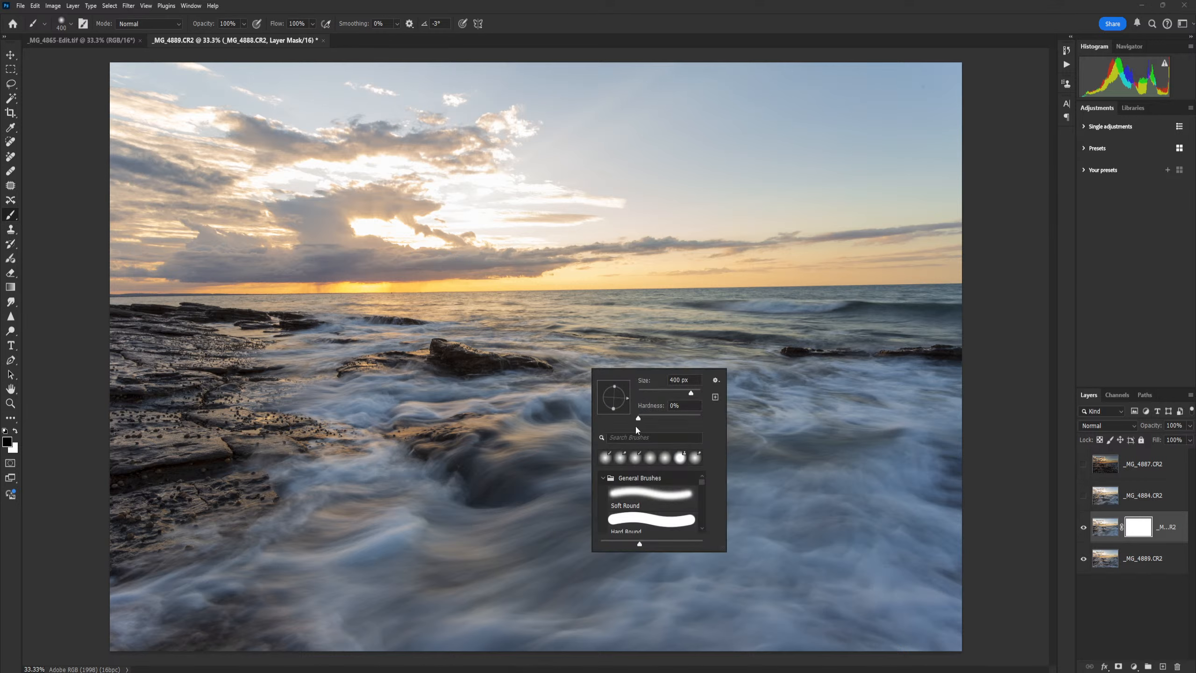
mouse_move(639, 419)
mouse_down()
mouse_move(672, 419)
mouse_move(639, 419)
mouse_up()
click(801, 521)
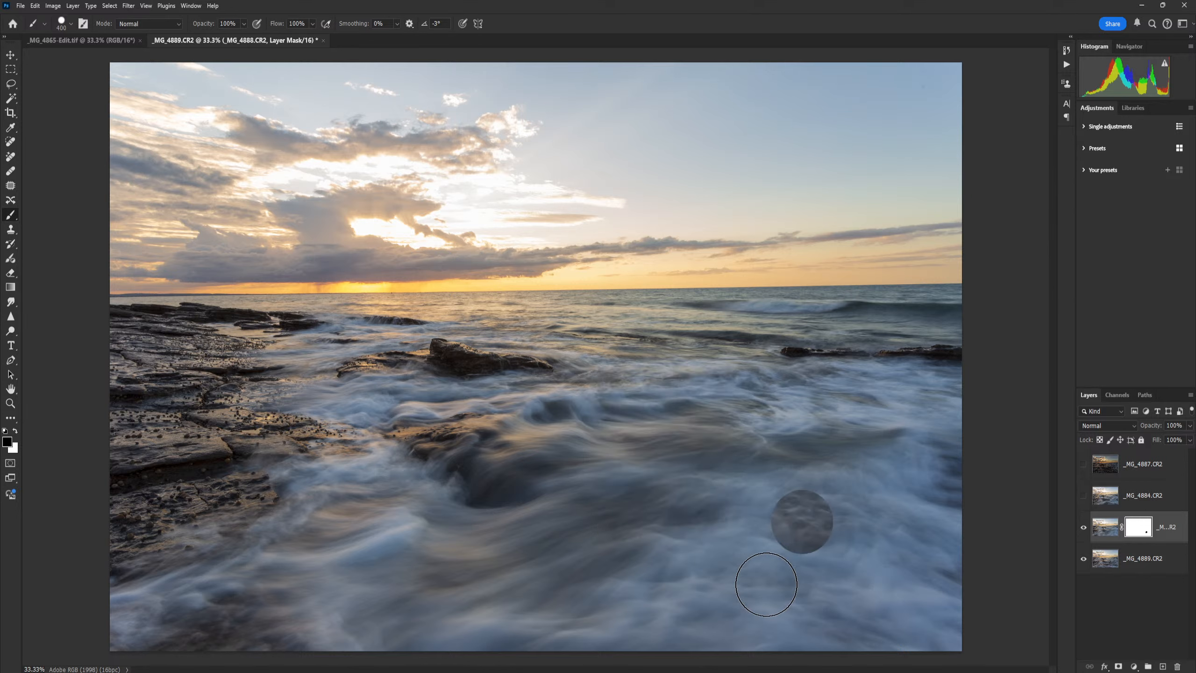
click(710, 542)
click(830, 587)
drag(722, 592, 893, 585)
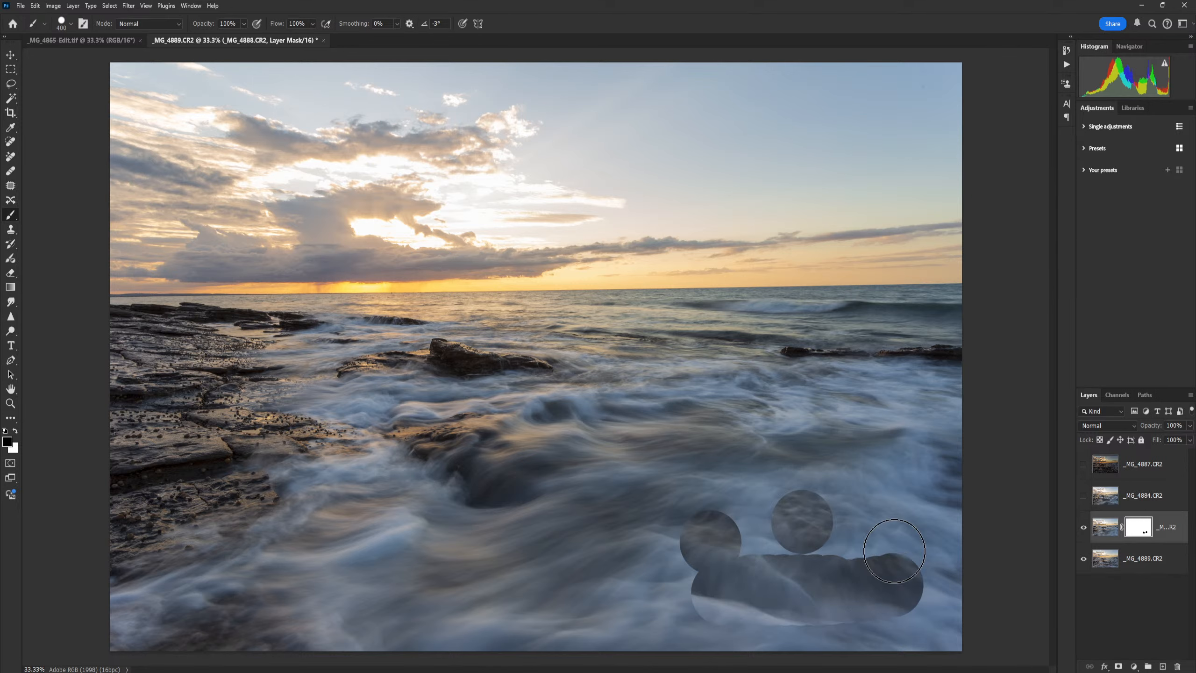
click(883, 495)
- Make the brush fully soft and mask out the lower-right foreground water of _MG_4888.CR2 in black
right_click(801, 520)
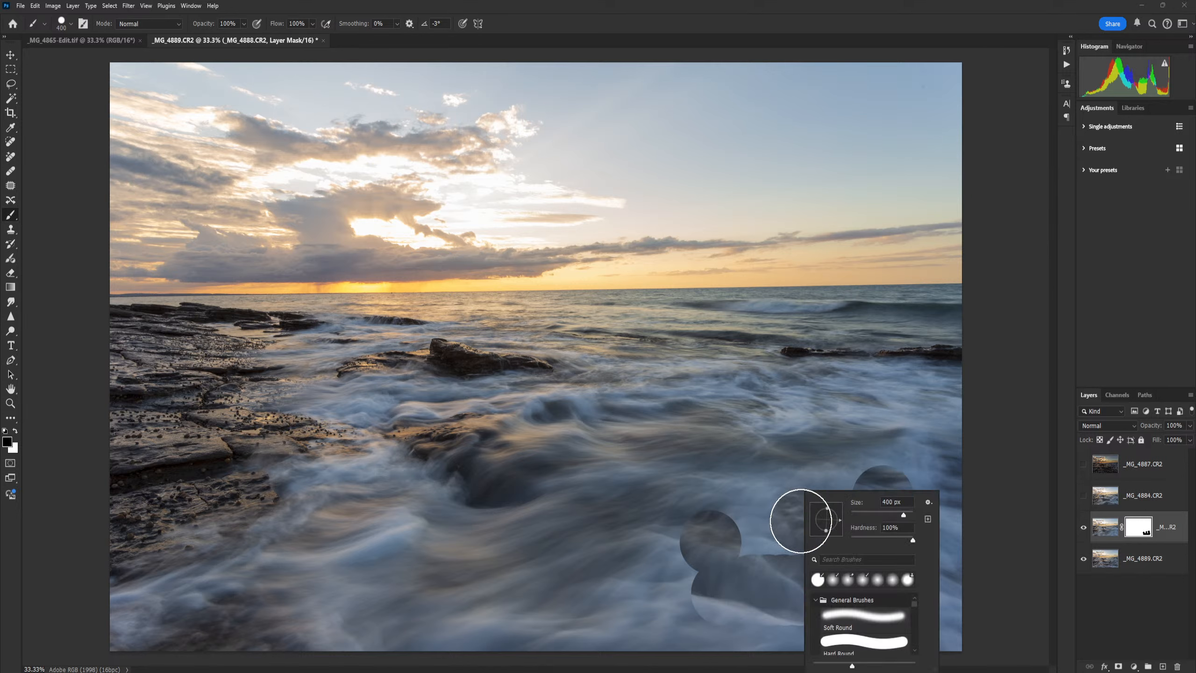
drag(913, 540, 845, 543)
mouse_move(733, 559)
mouse_down()
mouse_move(693, 568)
mouse_move(745, 533)
mouse_move(800, 565)
mouse_move(805, 536)
mouse_move(871, 480)
mouse_move(878, 522)
mouse_move(934, 588)
mouse_move(952, 510)
mouse_move(884, 515)
mouse_move(929, 588)
mouse_move(767, 651)
mouse_move(657, 630)
mouse_move(675, 605)
mouse_move(657, 612)
mouse_move(917, 629)
mouse_move(865, 640)
mouse_move(838, 633)
mouse_up()
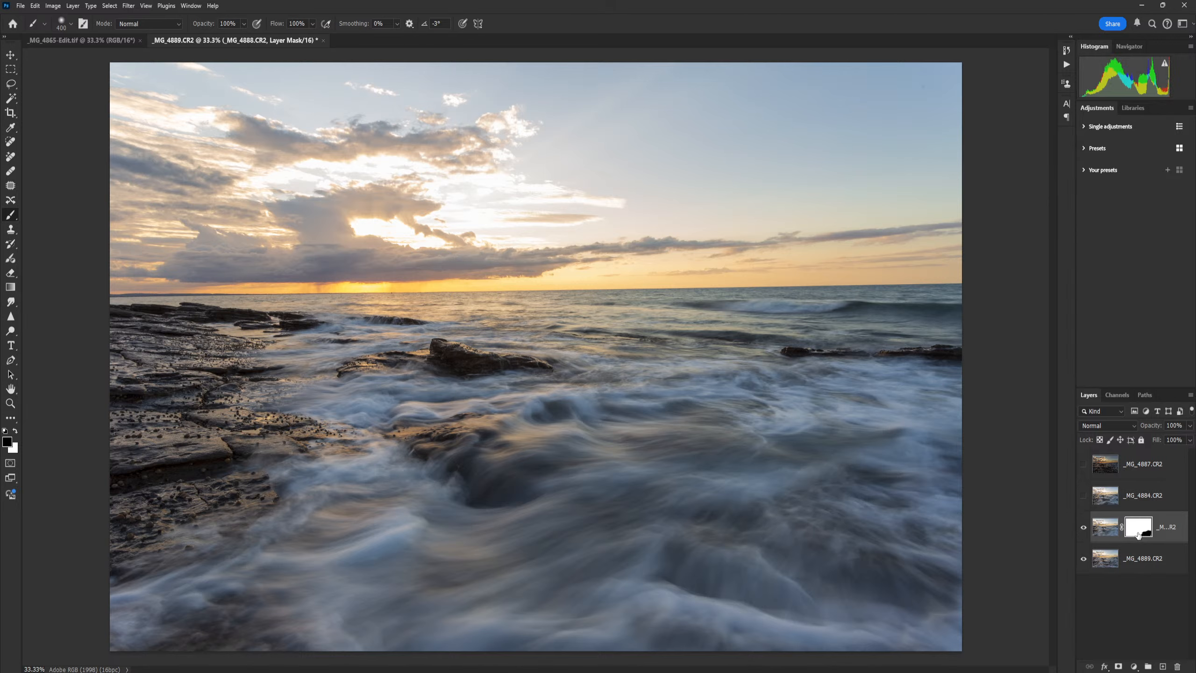
- Enlarge the brush and extend the black area of the _MG_4888.CR2 mask across the lower central water
key(bracketright)
key(bracketright)
key(bracketright)
key(bracketright)
key(bracketright)
key(bracketright)
key(bracketright)
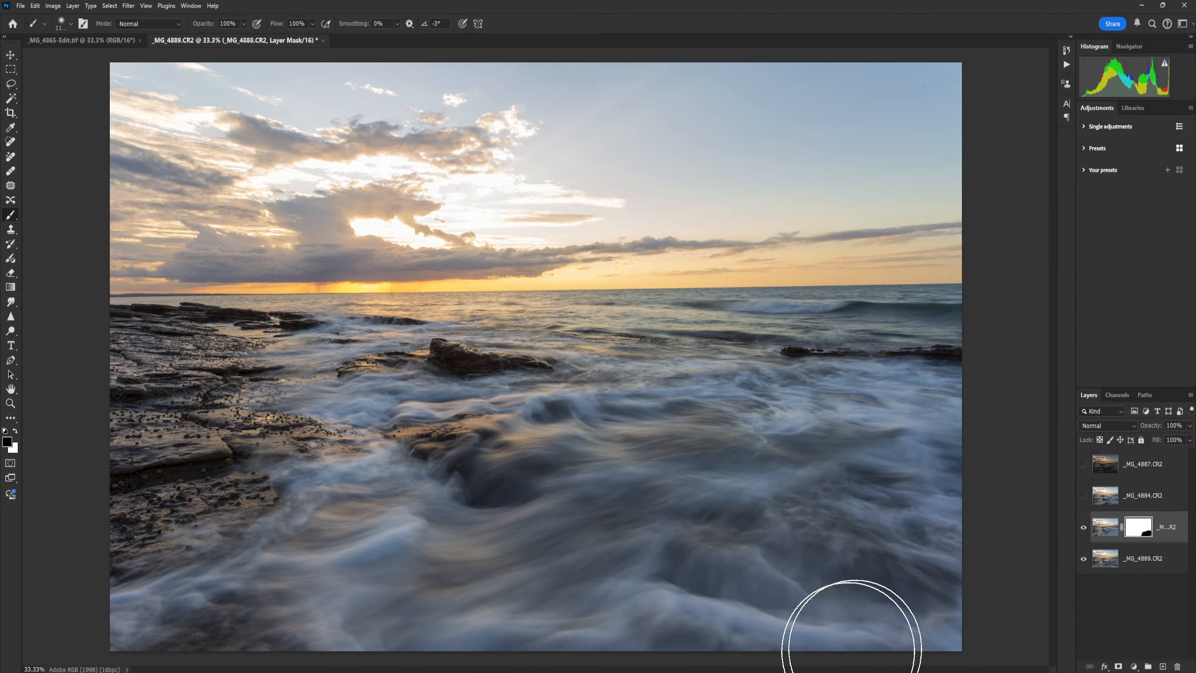
mouse_move(617, 652)
mouse_down()
mouse_move(711, 594)
mouse_move(614, 628)
mouse_move(390, 671)
mouse_move(641, 601)
mouse_move(775, 547)
mouse_move(613, 594)
mouse_move(875, 557)
mouse_move(867, 632)
mouse_move(565, 622)
mouse_move(639, 604)
mouse_up()
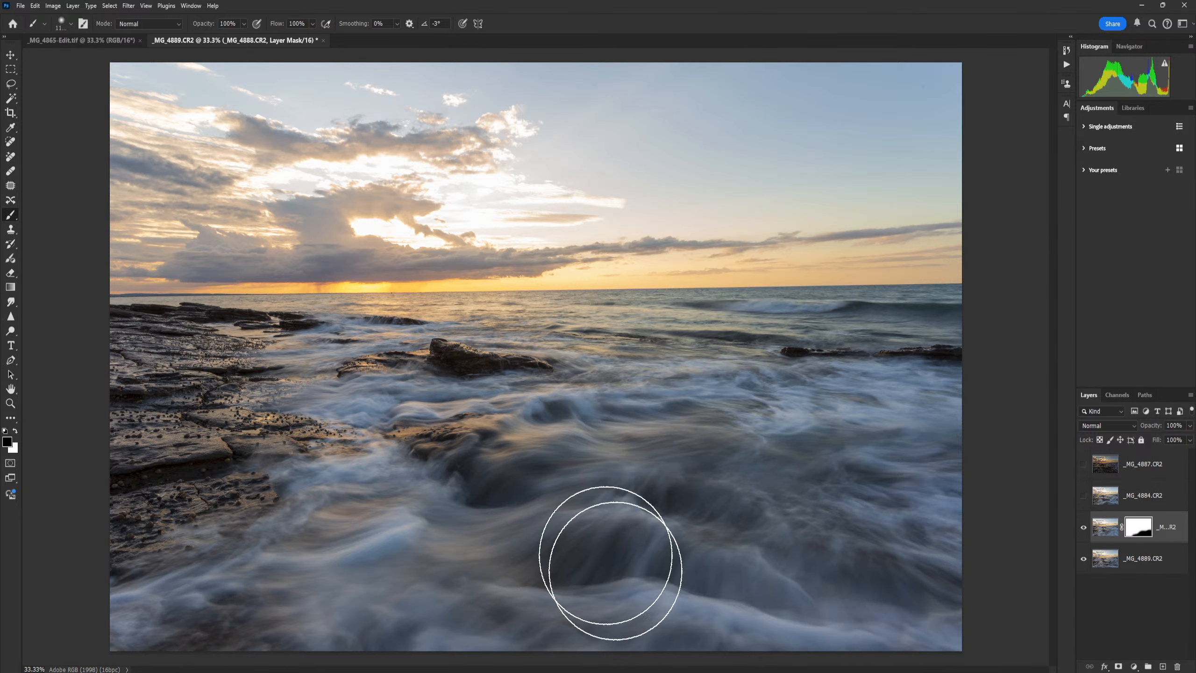
- Compare the rocks and water of _MG_4884.CR2 with the blend below by switching its visibility
click(1084, 496)
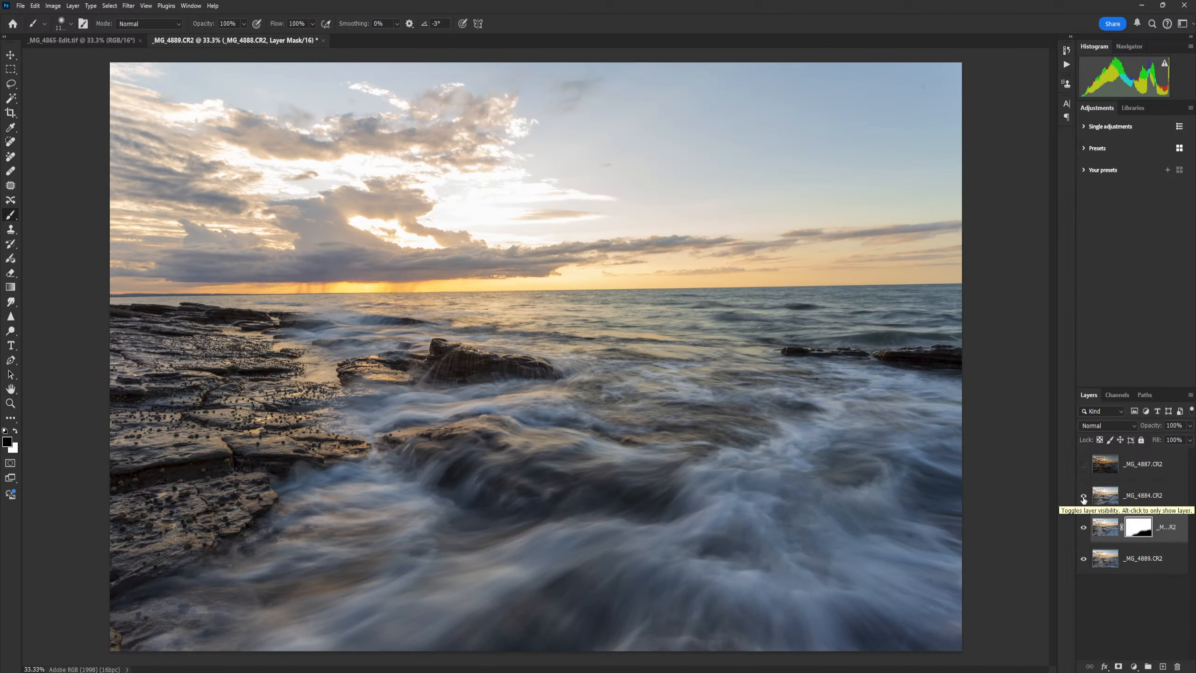
click(1084, 497)
click(1084, 496)
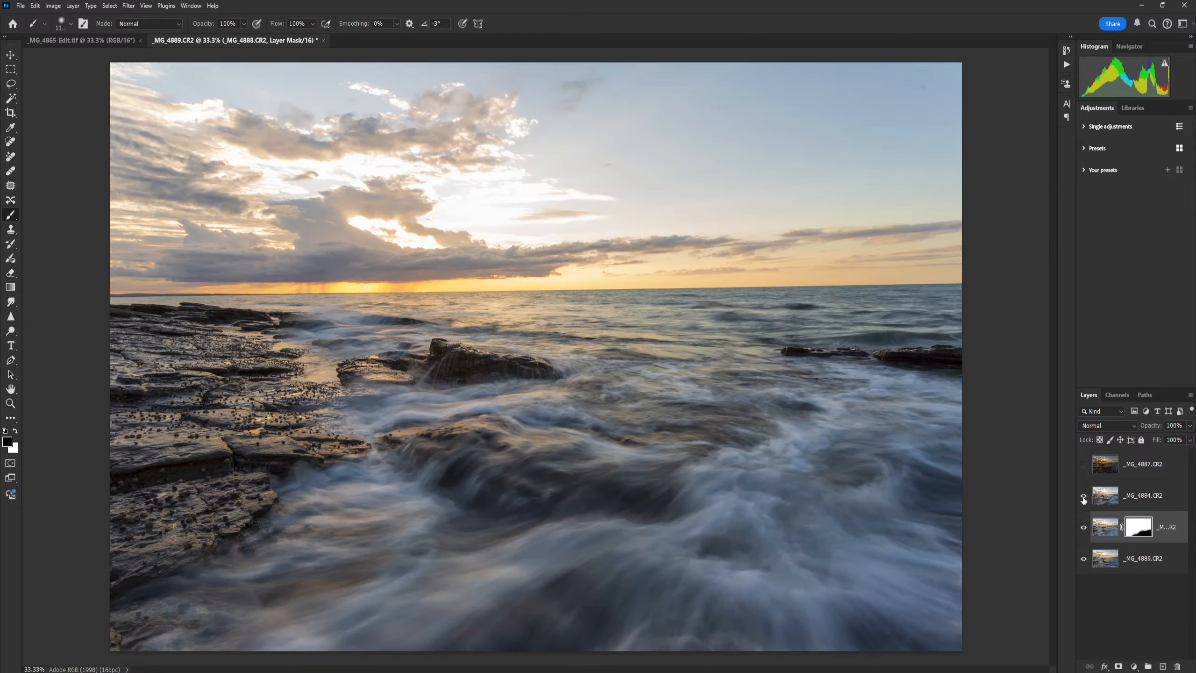
click(1083, 498)
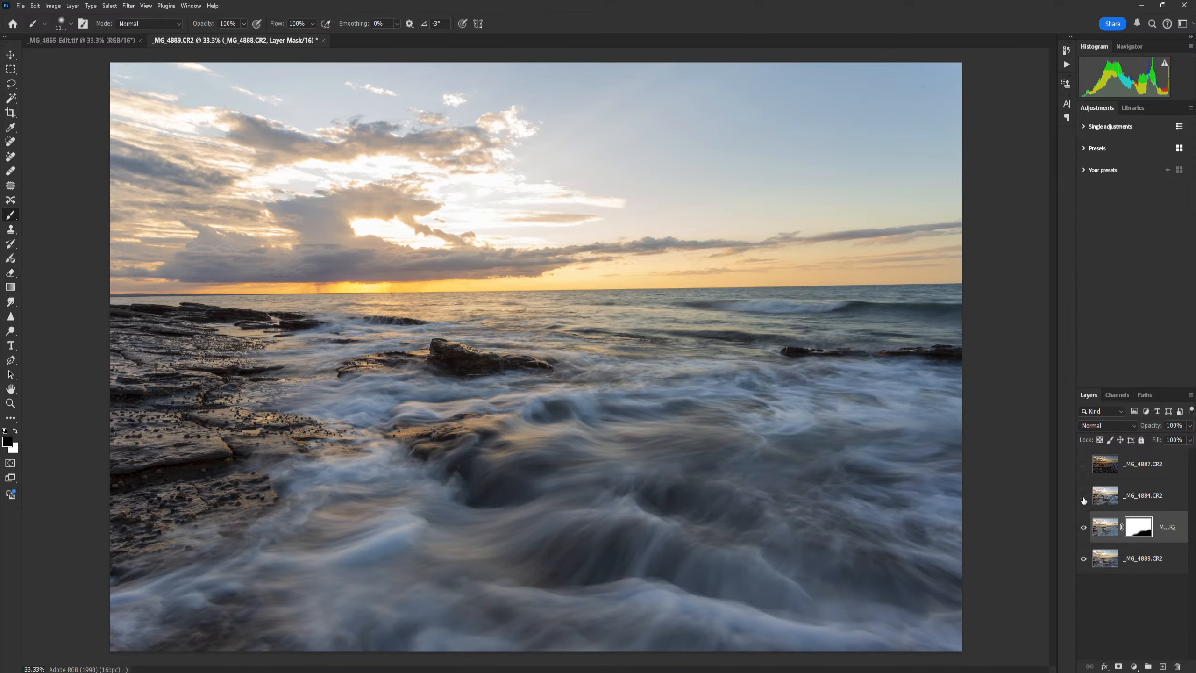
- Show the _MG_4884.CR2 layer and add a white layer mask to it
click(1084, 496)
click(1145, 496)
click(1119, 667)
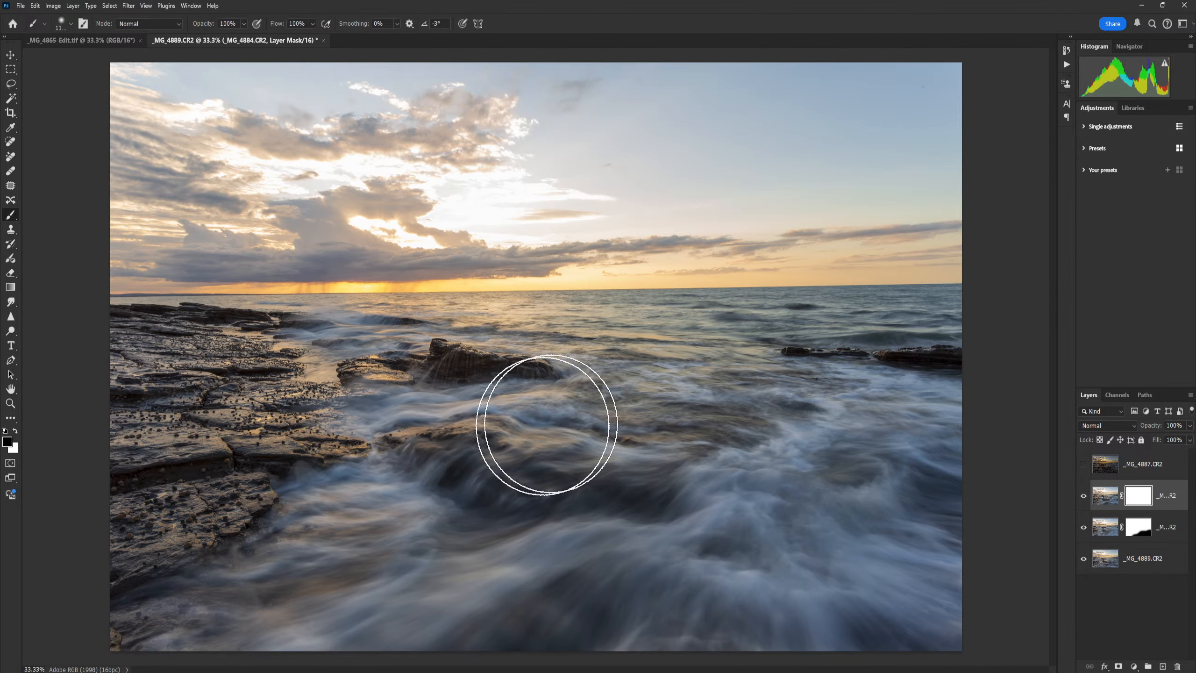
- Paint black on the _MG_4884.CR2 mask over the foreground and right-hand water, using a smaller brush around the central rocks
mouse_move(789, 617)
mouse_down()
mouse_move(652, 440)
mouse_move(687, 416)
mouse_move(533, 407)
mouse_move(602, 408)
mouse_move(547, 411)
mouse_up()
key(bracketleft)
key(bracketleft)
key(bracketleft)
key(bracketleft)
key(bracketleft)
key(bracketleft)
mouse_move(658, 437)
mouse_down()
mouse_move(592, 457)
mouse_move(548, 387)
mouse_up()
drag(602, 427, 518, 415)
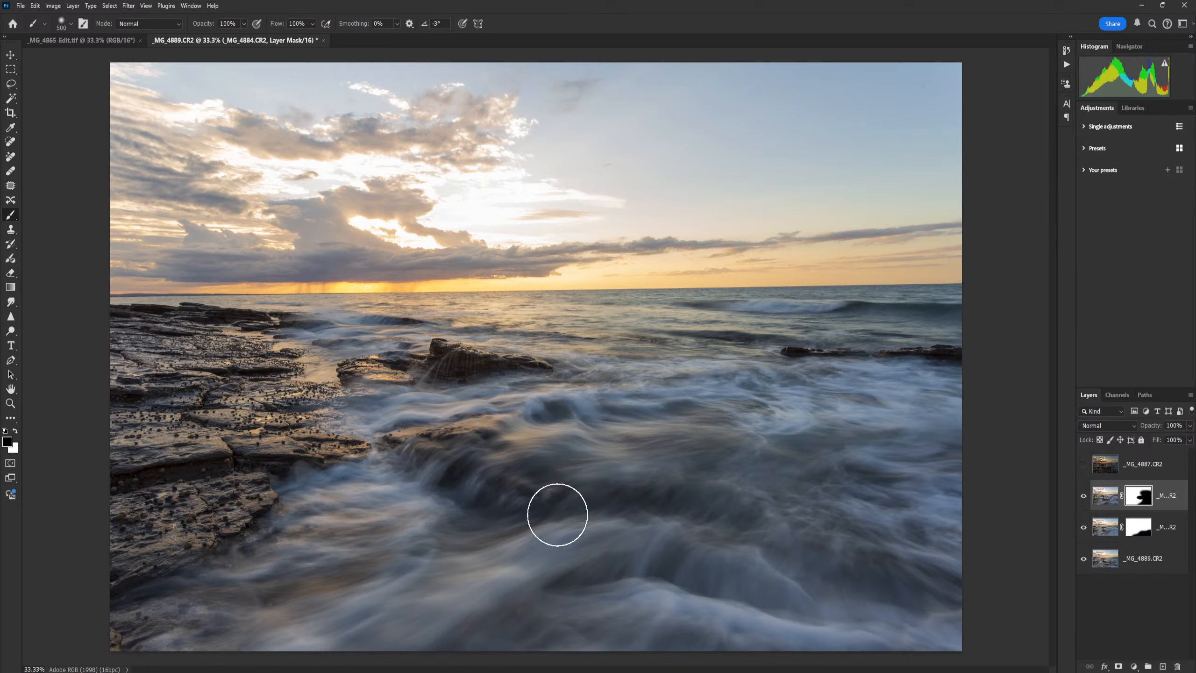
- Try painting white on the _MG_4884.CR2 mask beside the central rocks, and undo the stroke
key(x)
mouse_move(504, 419)
mouse_down()
mouse_move(725, 412)
mouse_move(590, 413)
mouse_move(623, 408)
mouse_up()
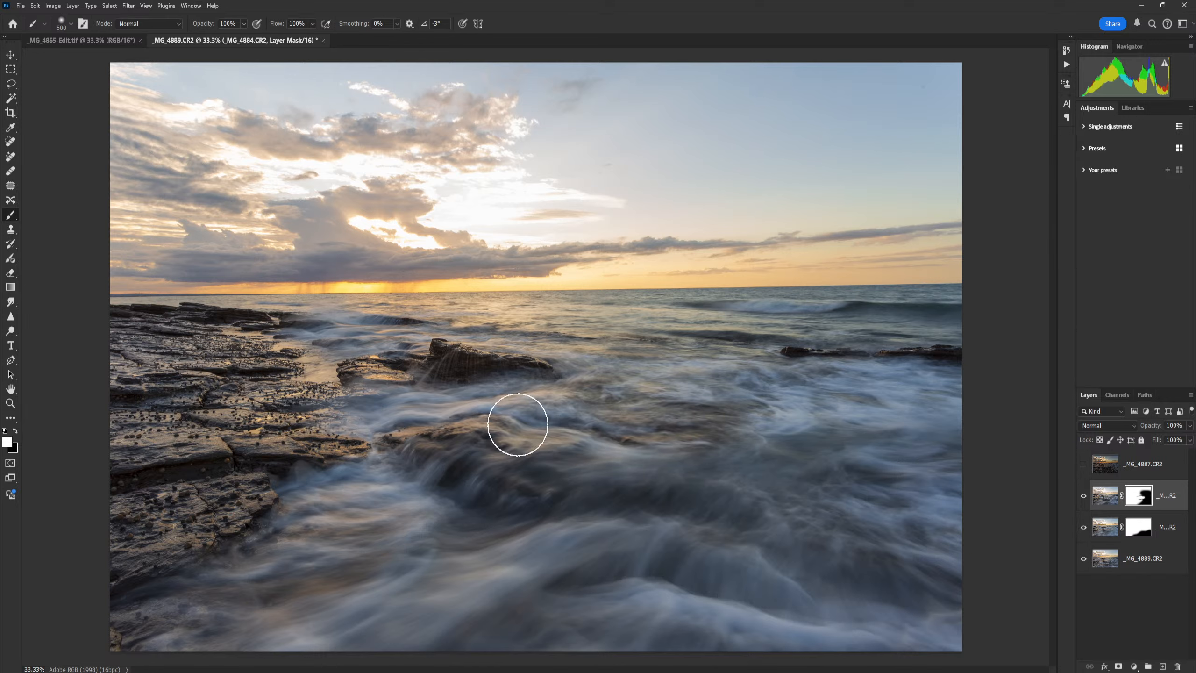
key(ctrl+z)
key(x)
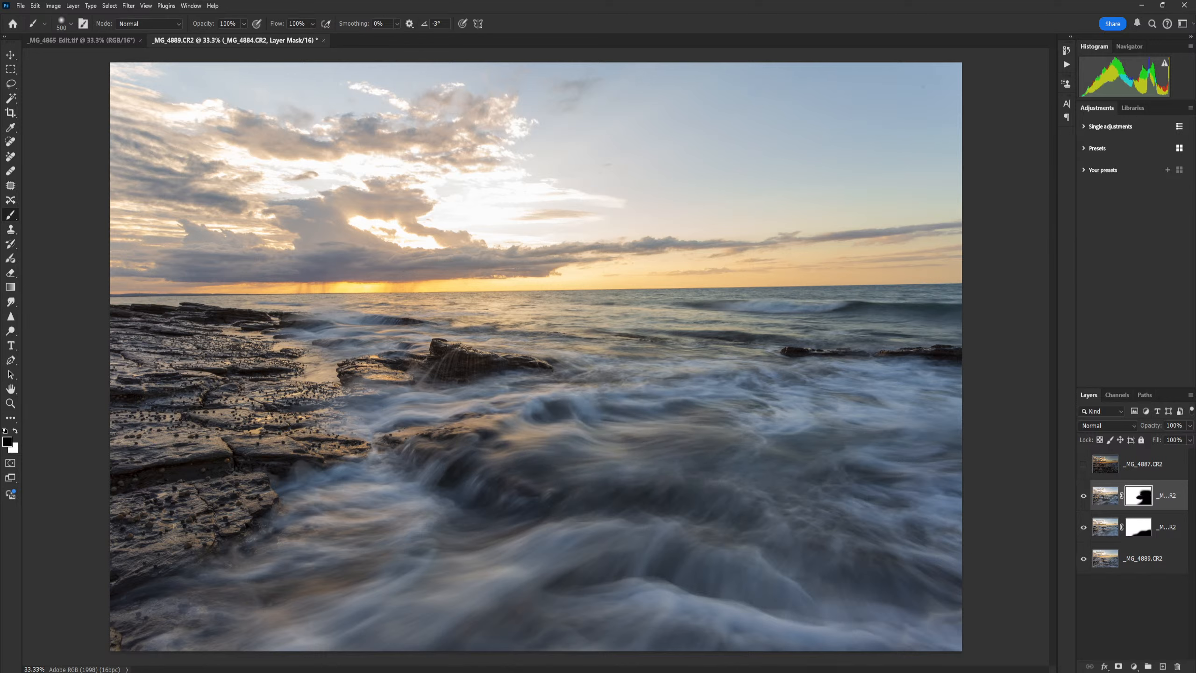
- Review the contributions of the masked _MG_4884.CR2 and _MG_4888.CR2 layers, finishing with only the base _MG_4889.CR2 layer visible and selected
click(1084, 496)
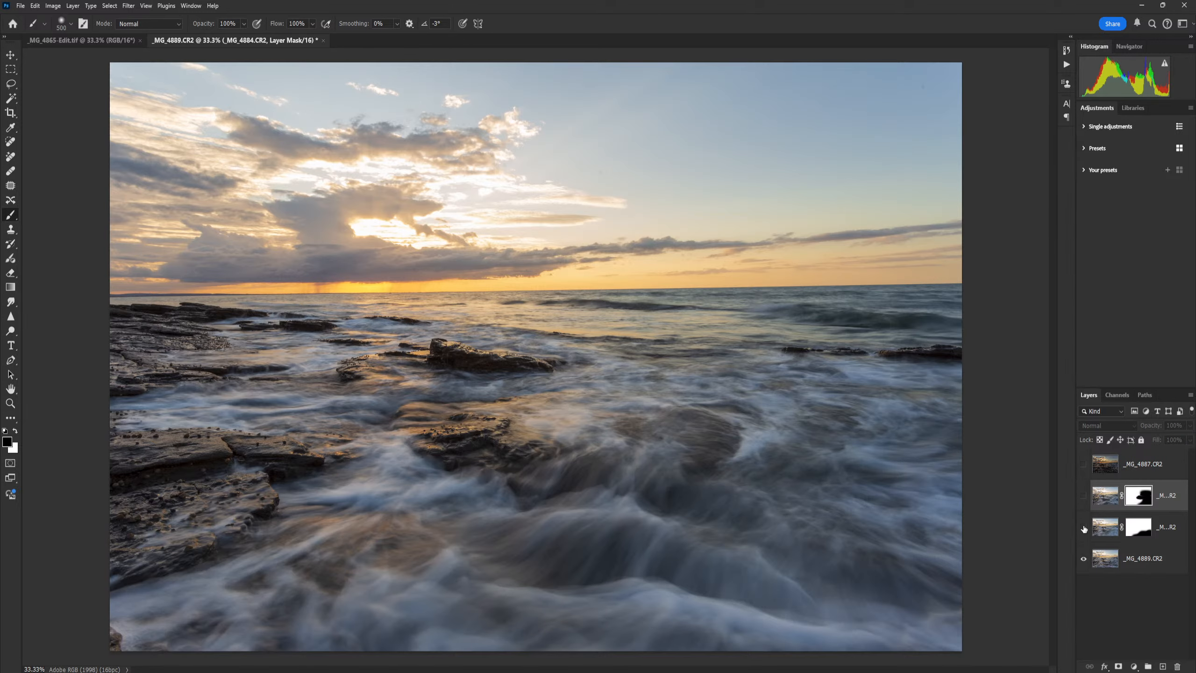
click(1084, 528)
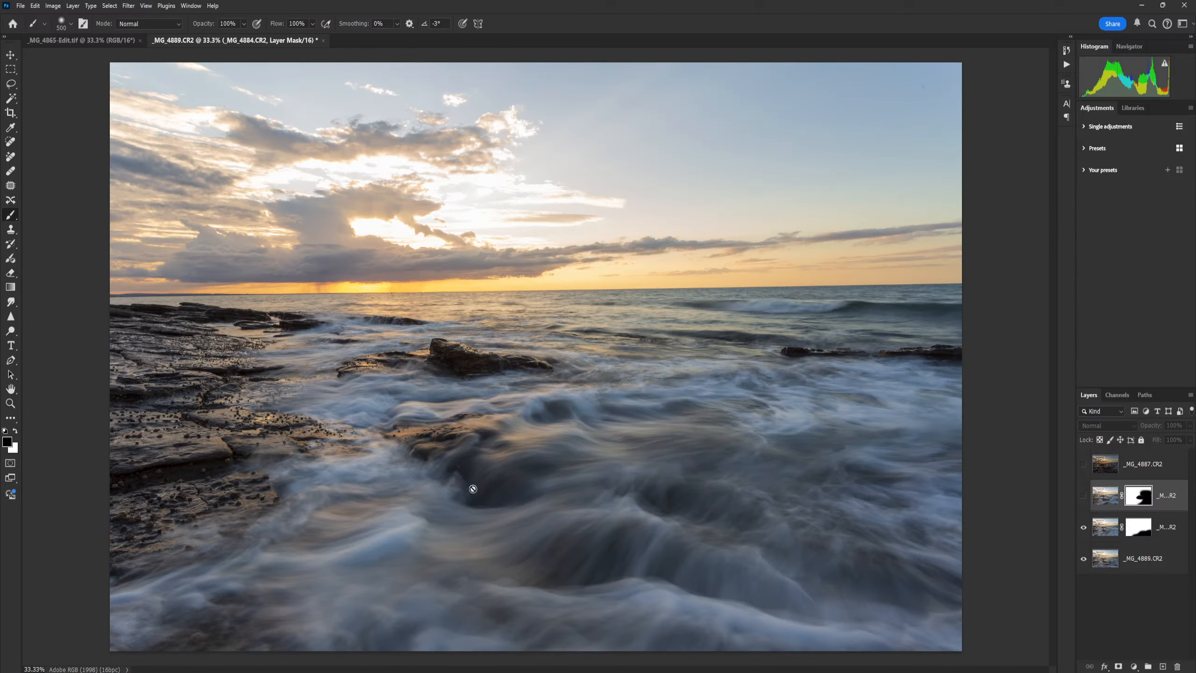
click(1084, 496)
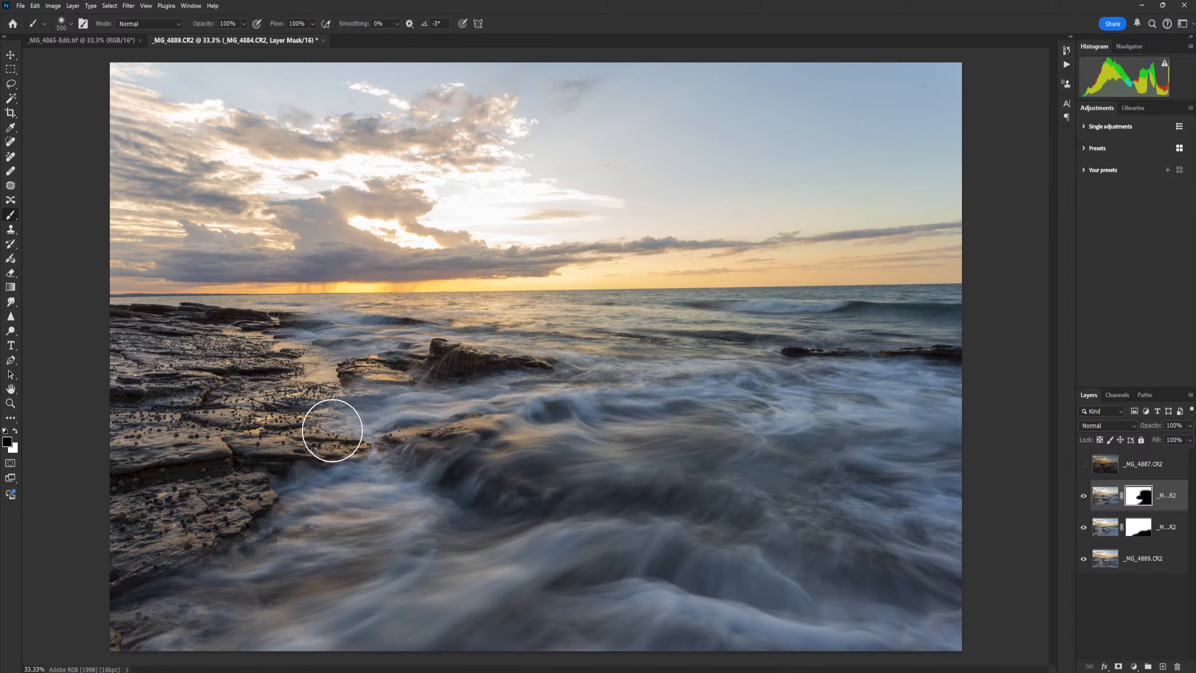
click(1085, 527)
click(1088, 497)
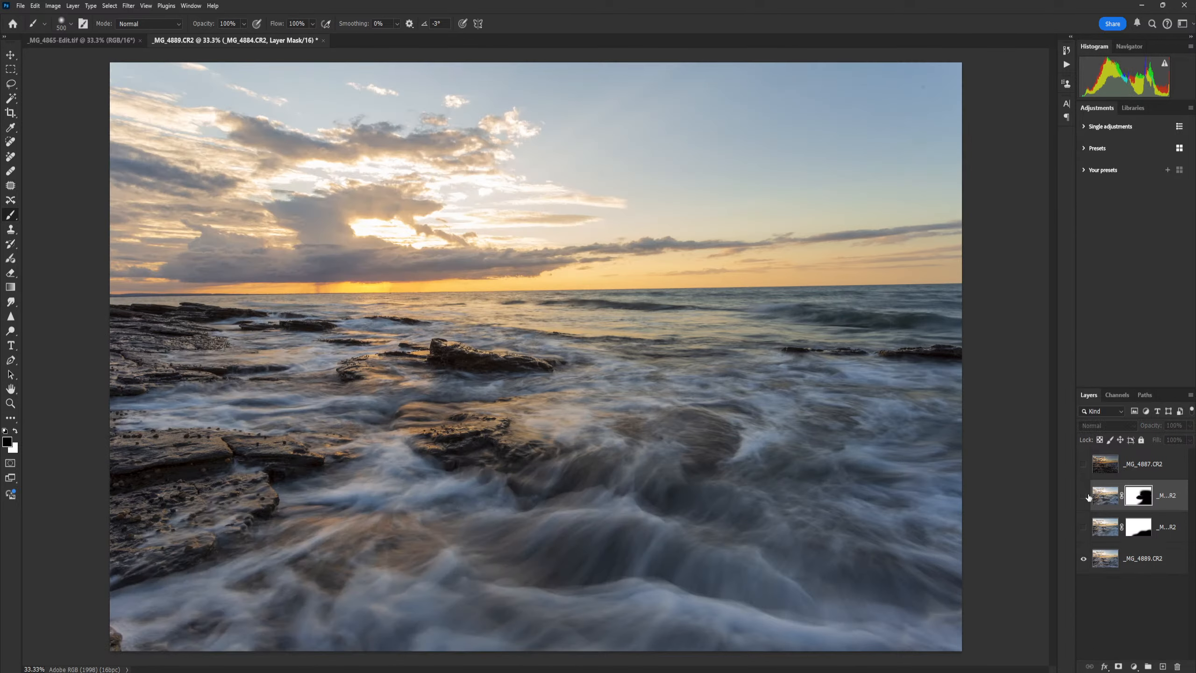
click(1108, 562)
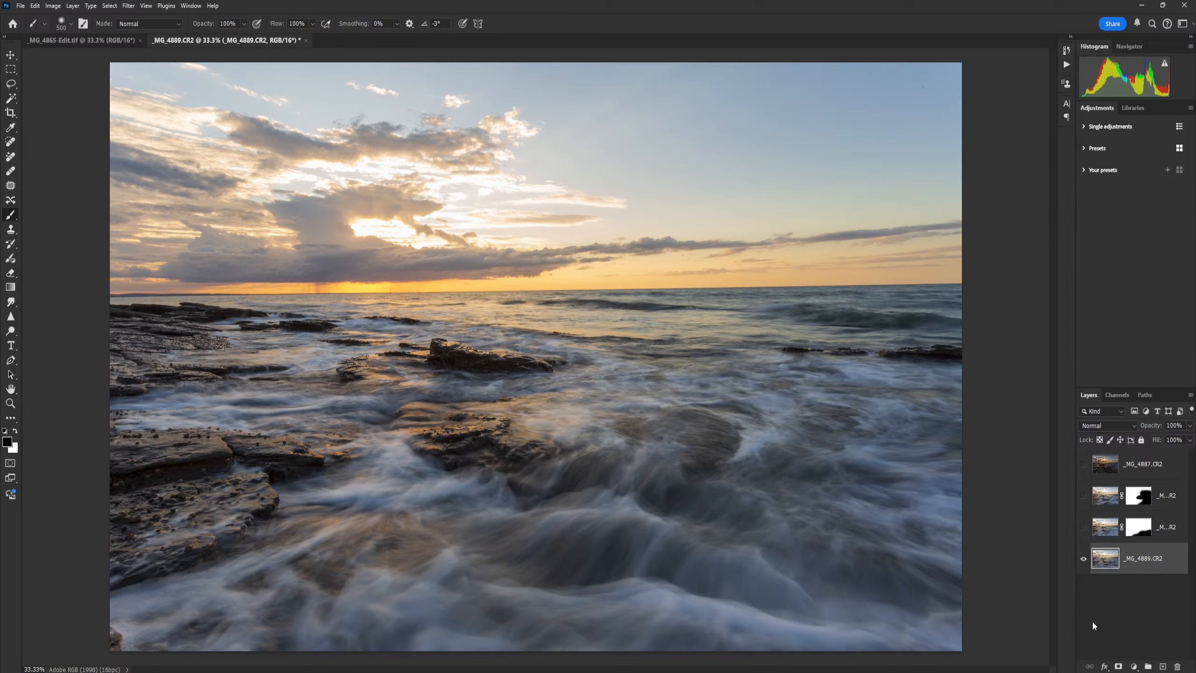
- Check the blend layer by layer by repeatedly toggling the visibility of _MG_4888.CR2 and _MG_4884.CR2 above the base
click(1083, 528)
click(1084, 528)
click(1084, 528)
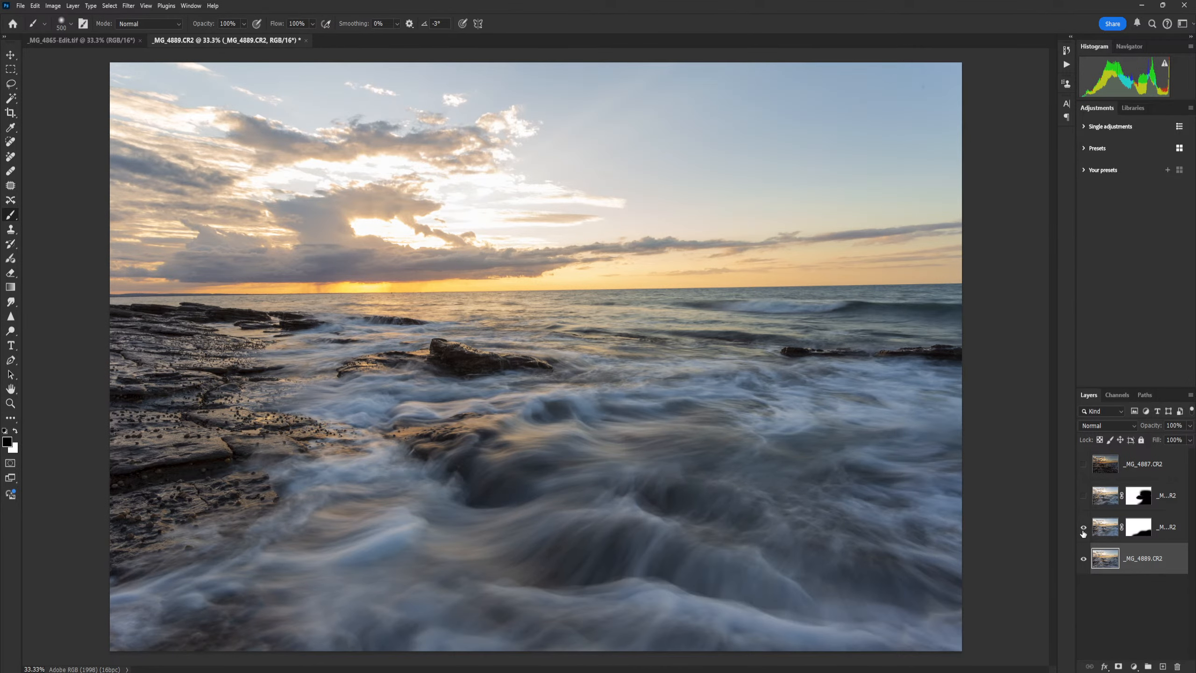
click(1083, 496)
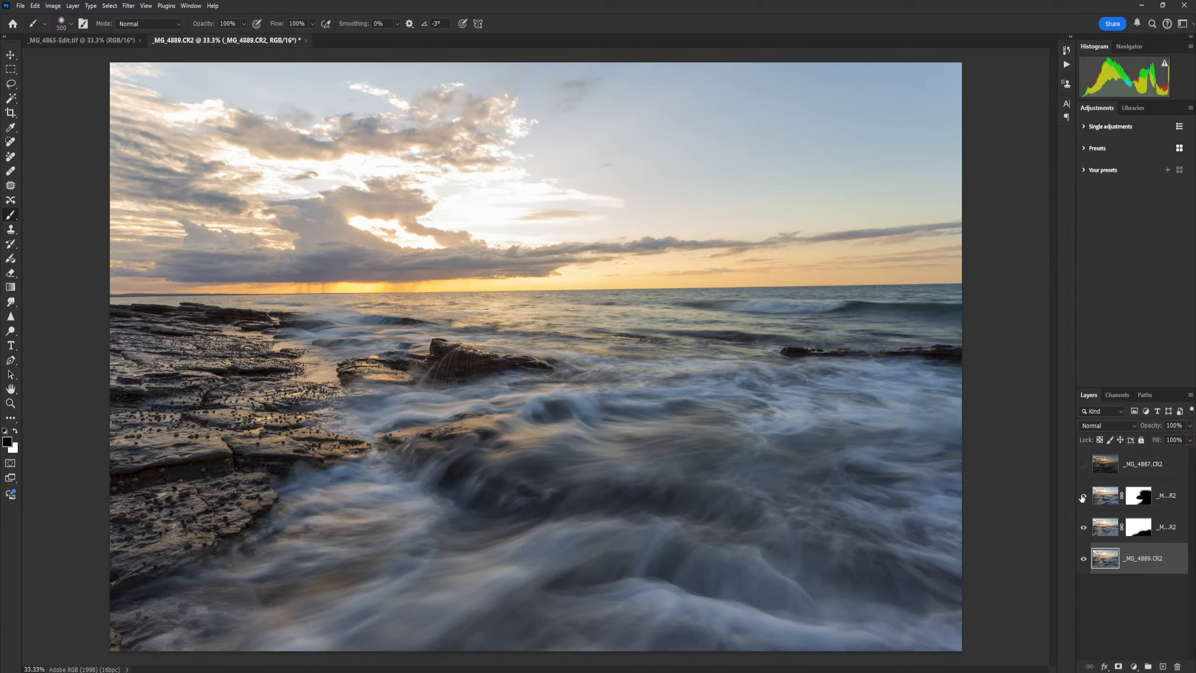
click(1082, 497)
click(1082, 496)
click(1082, 496)
click(1082, 497)
click(1082, 498)
click(1083, 498)
click(1084, 496)
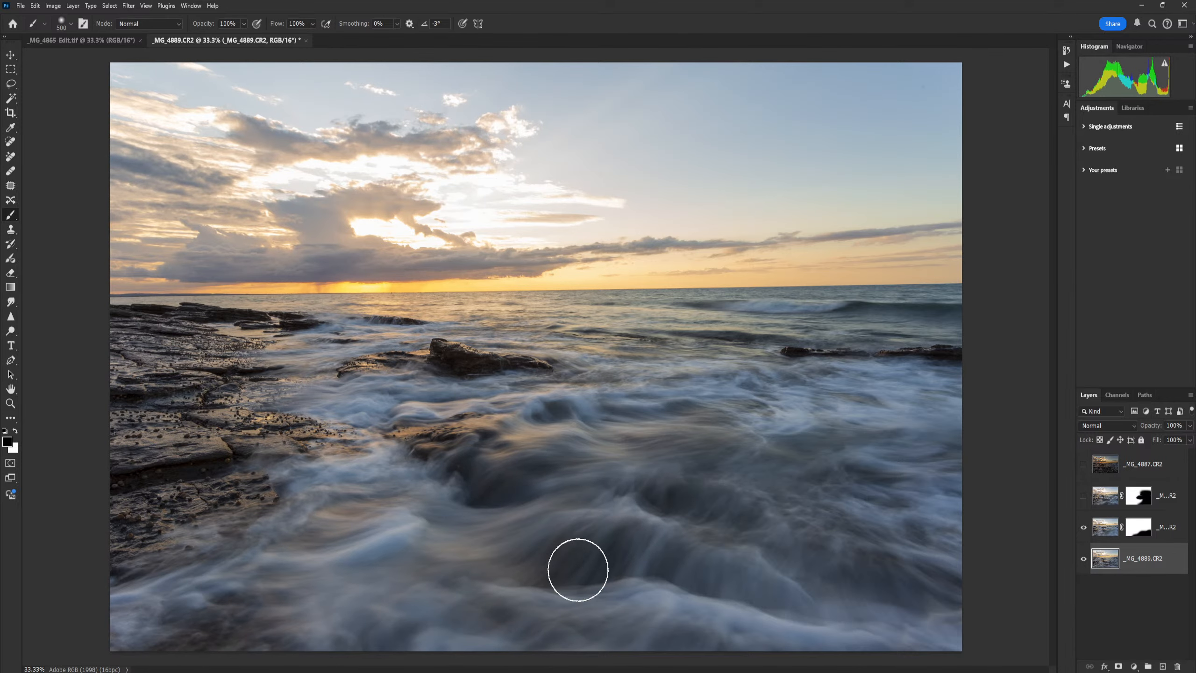
- Show the _MG_4884.CR2 layer and activate its mask to hide more of the lower central water
click(1084, 495)
click(1139, 495)
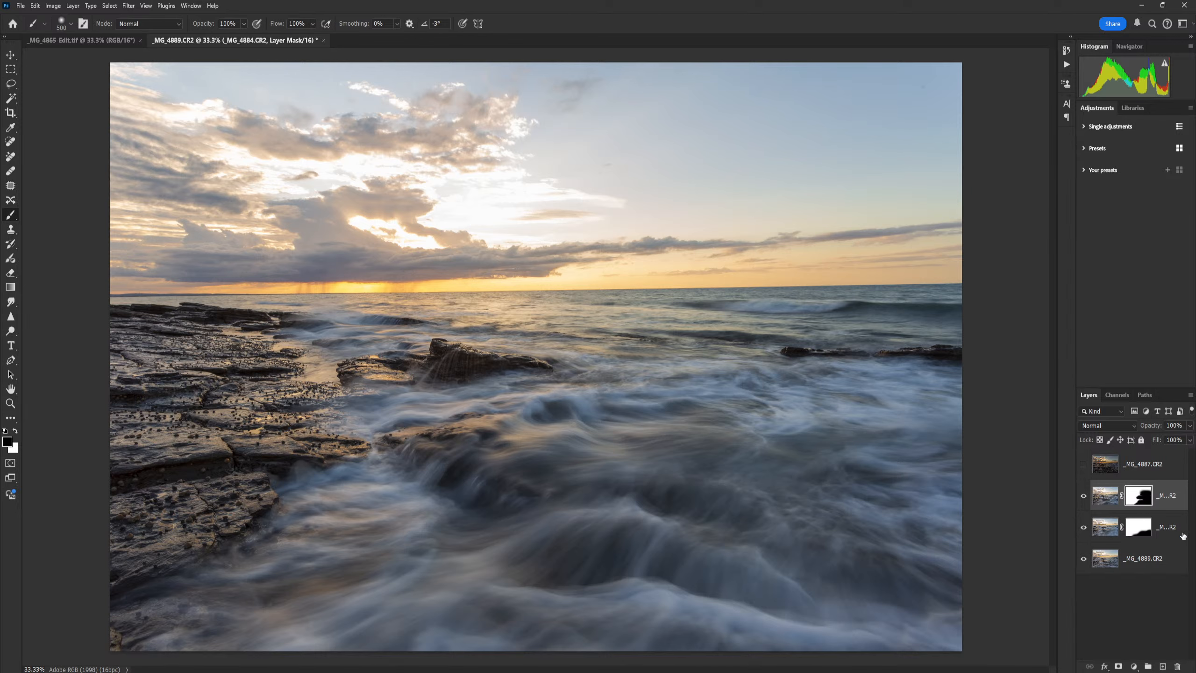
- Show the dark _MG_4887.CR2 layer and add a white layer mask to it
click(1079, 465)
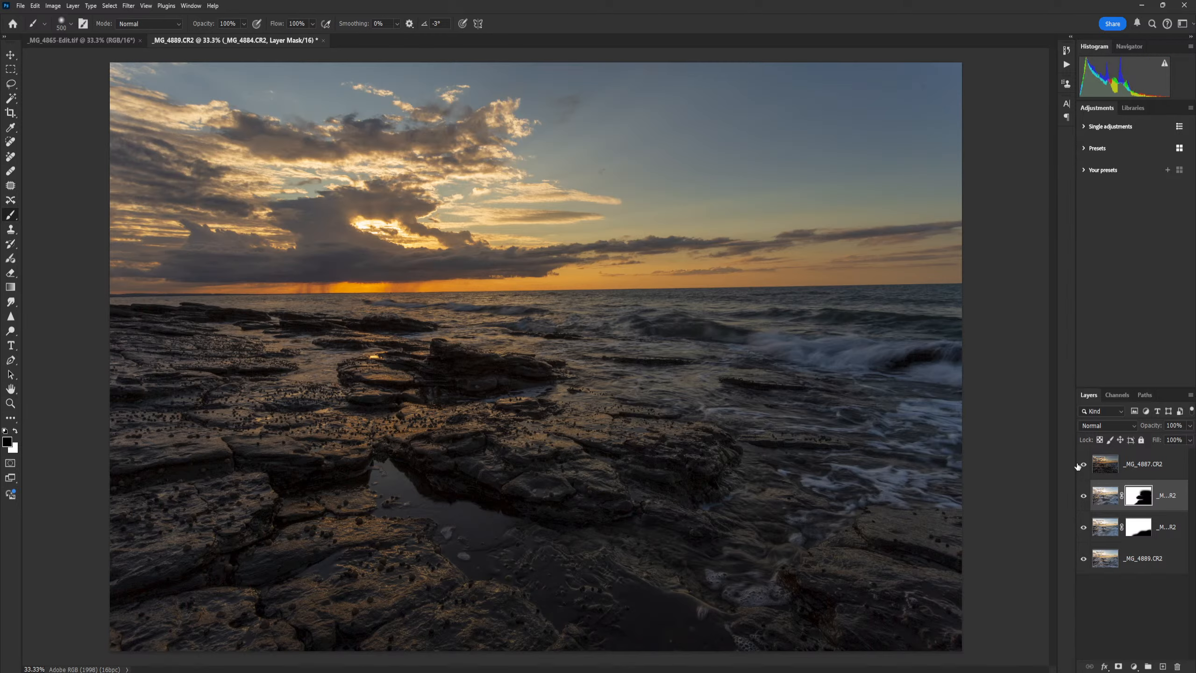
click(1111, 471)
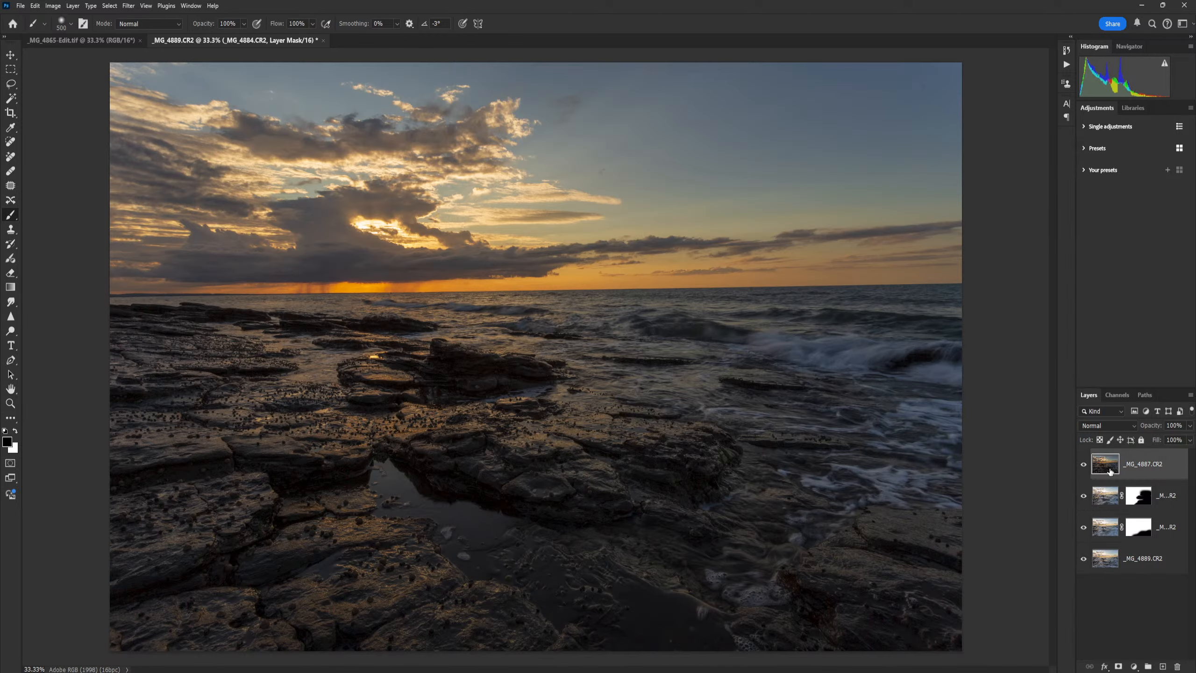
click(1119, 667)
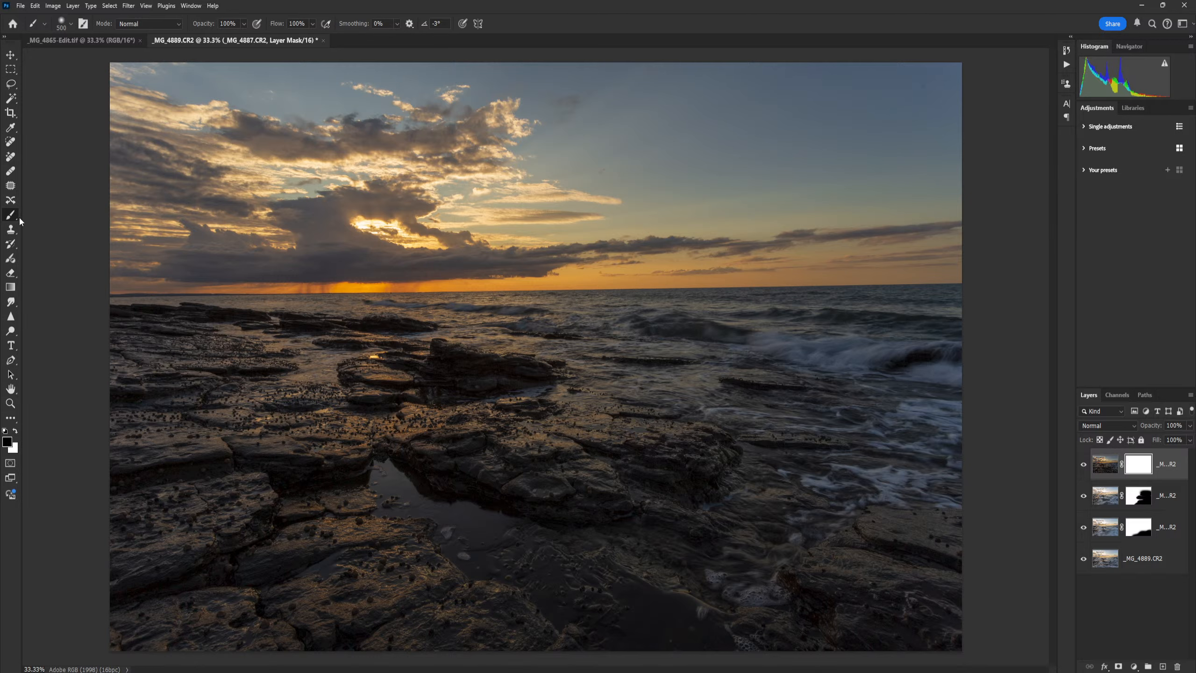
- Greatly enlarge the brush and paint black over the foreground rocks and water on the _MG_4887.CR2 mask, keeping its sky
key(bracketright)
key(bracketright)
key(bracketright)
key(bracketright)
key(bracketright)
key(bracketright)
key(bracketright)
key(bracketright)
key(bracketright)
key(bracketright)
key(bracketright)
key(bracketright)
key(bracketright)
key(bracketright)
key(bracketright)
key(bracketright)
key(bracketright)
key(bracketright)
key(bracketright)
key(bracketright)
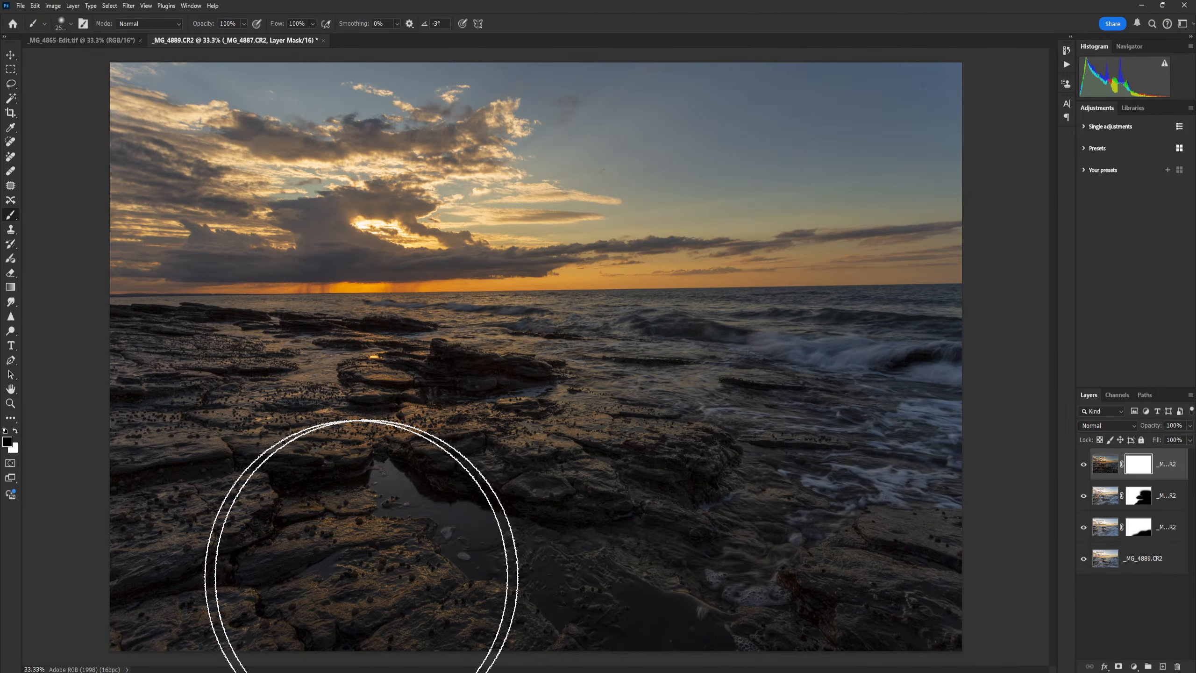
mouse_move(215, 577)
mouse_down()
mouse_move(410, 599)
mouse_move(87, 588)
mouse_move(641, 534)
mouse_move(793, 543)
mouse_move(139, 574)
mouse_move(829, 560)
mouse_up()
drag(795, 603, 676, 626)
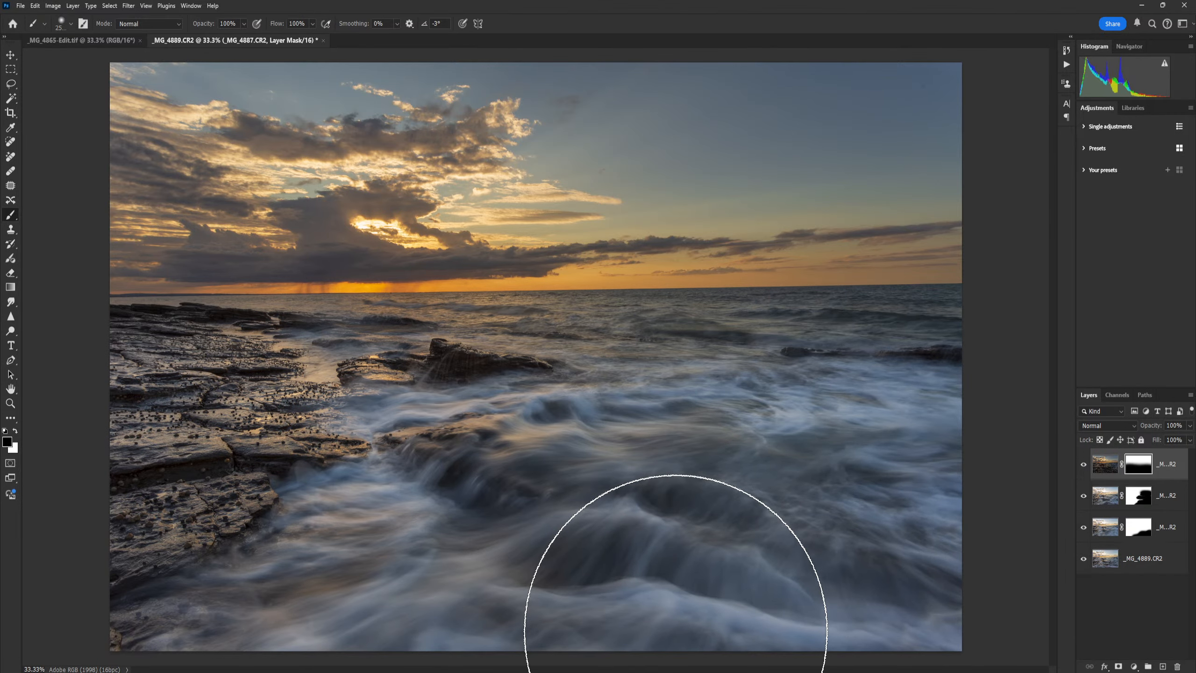
- Draw upward linear gradients on the _MG_4887.CR2 mask to hide its remaining dark sea right up to the horizon
click(9, 288)
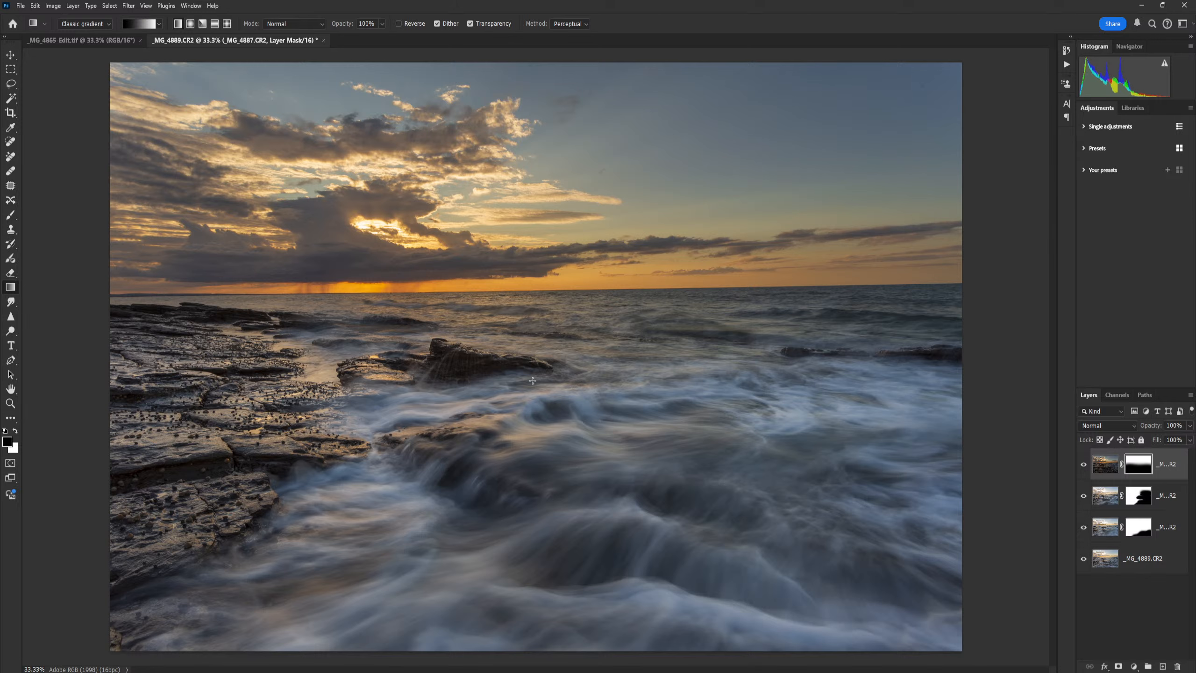
drag(533, 381, 536, 260)
mouse_move(533, 267)
mouse_down()
mouse_move(526, 341)
mouse_move(531, 279)
mouse_up()
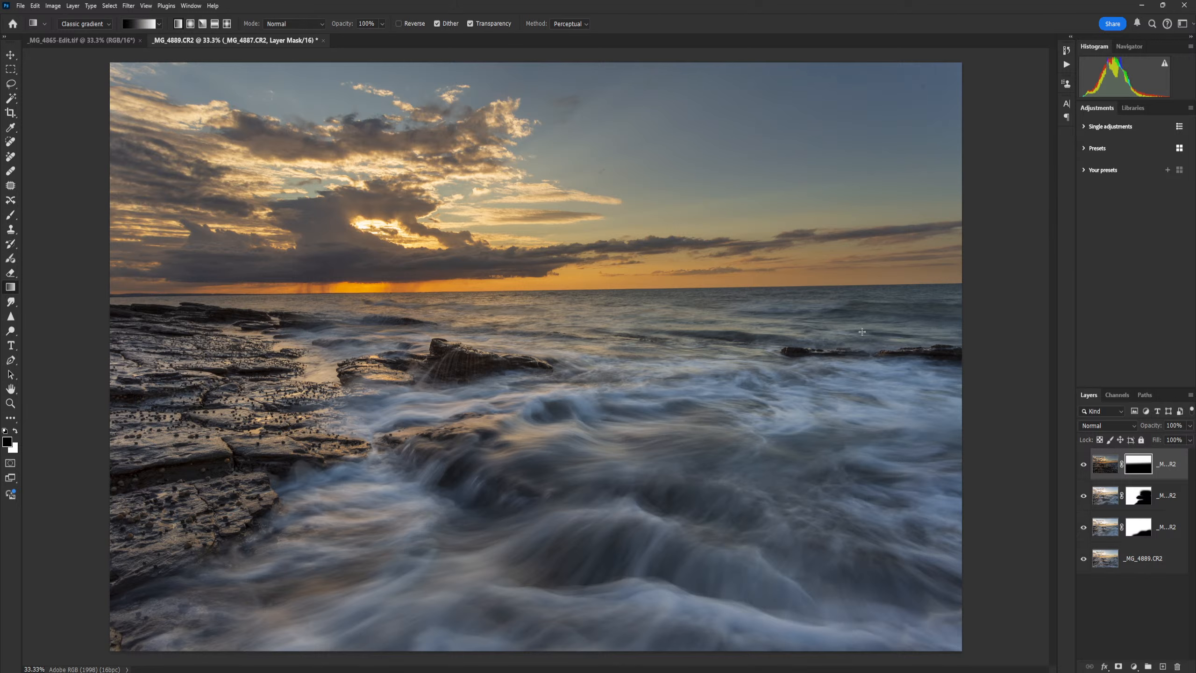
drag(862, 333, 857, 278)
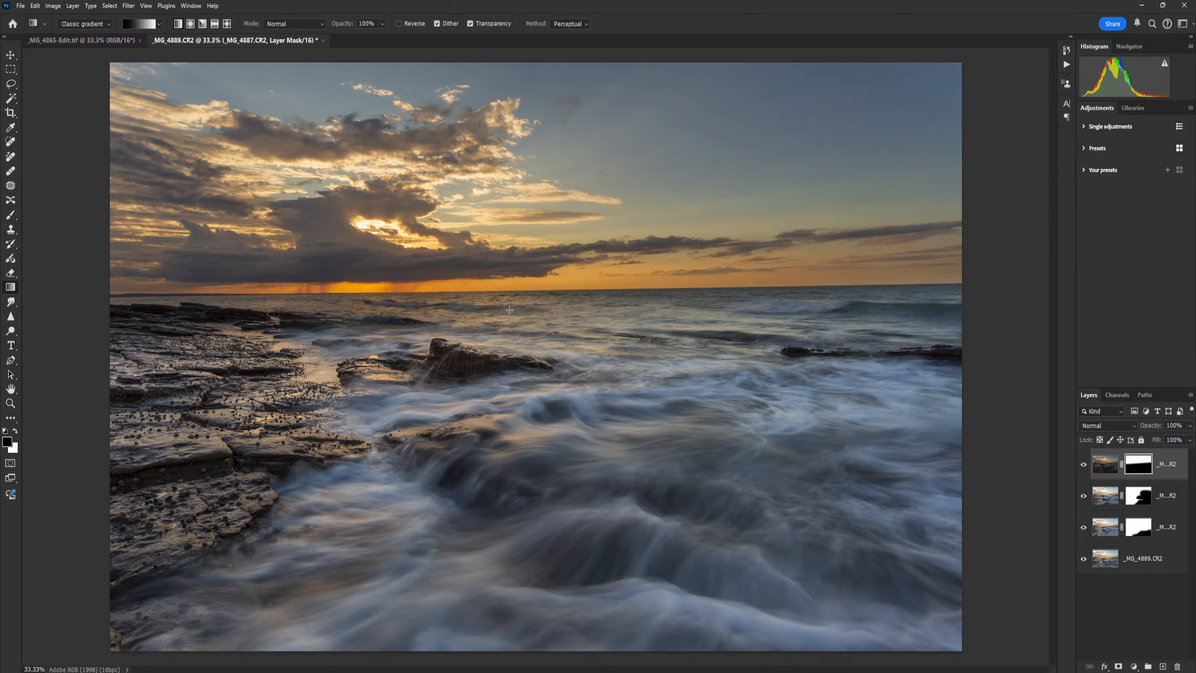
drag(509, 285, 511, 282)
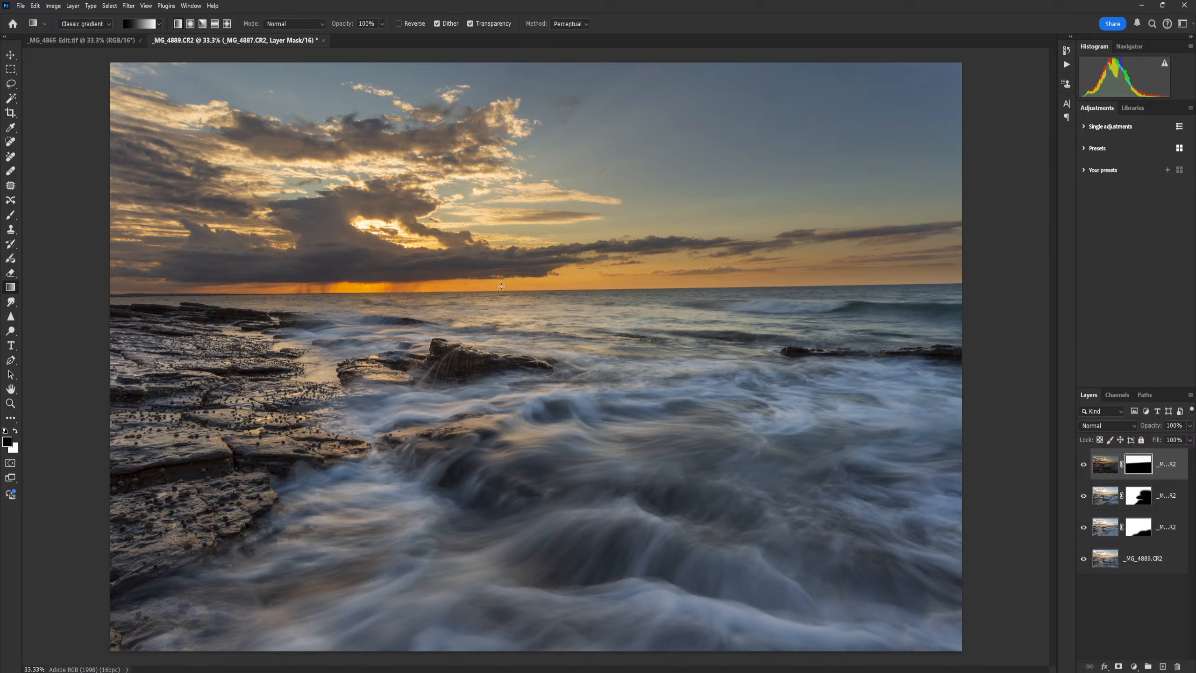
drag(501, 286, 534, 333)
drag(533, 288, 536, 282)
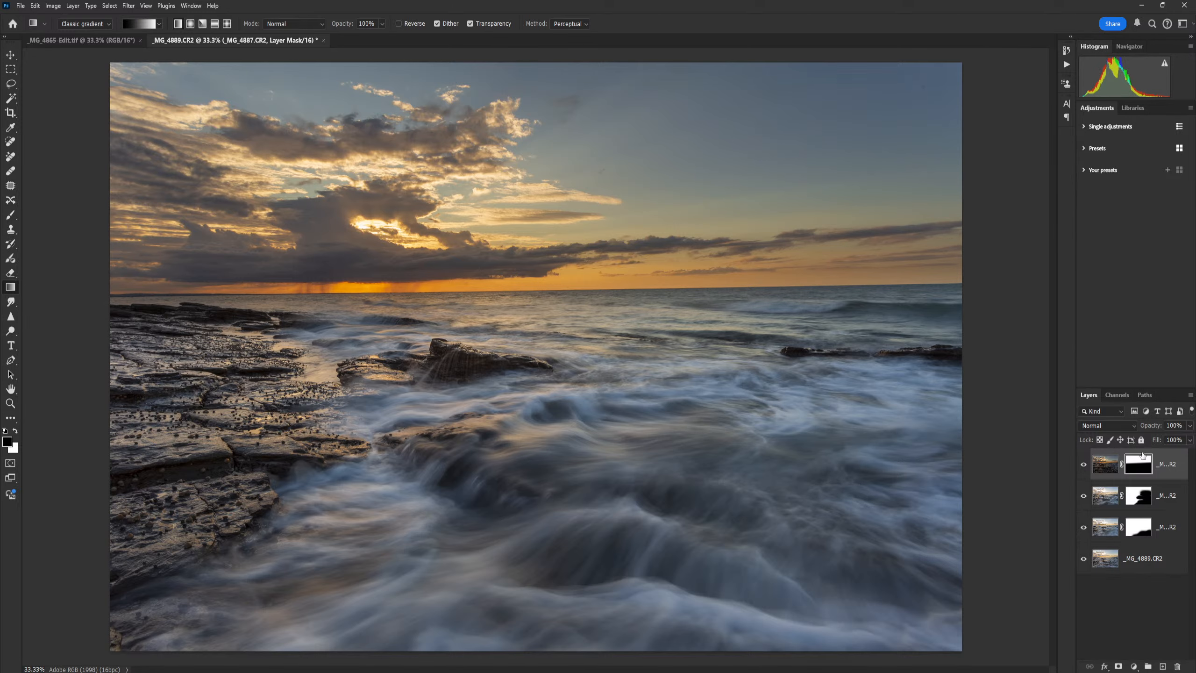
- Compare the image with and without the masked _MG_4887.CR2 sky by toggling that layer's visibility, leaving it shown
click(1083, 465)
click(1084, 466)
click(1083, 466)
click(1083, 466)
click(1083, 464)
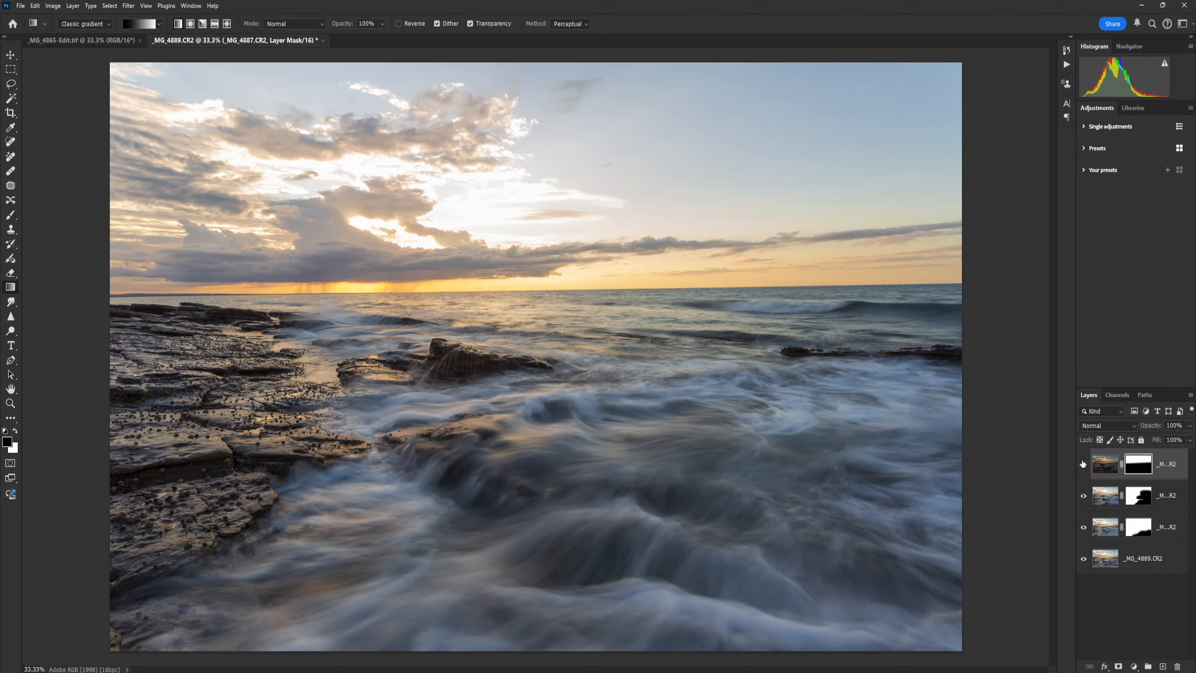
click(1083, 464)
click(1083, 464)
click(1083, 464)
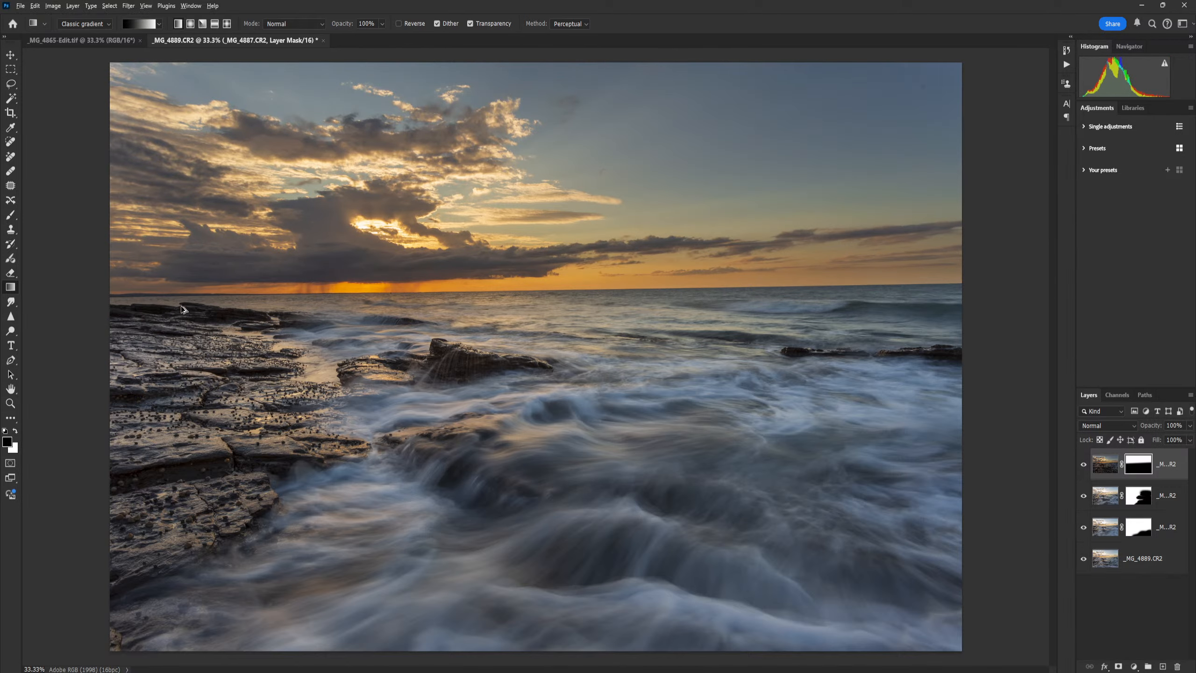
- Examine the shoreline and horizon up close with and without the masked _MG_4887.CR2 layer
scroll(184, 310, up, 6)
click(1096, 464)
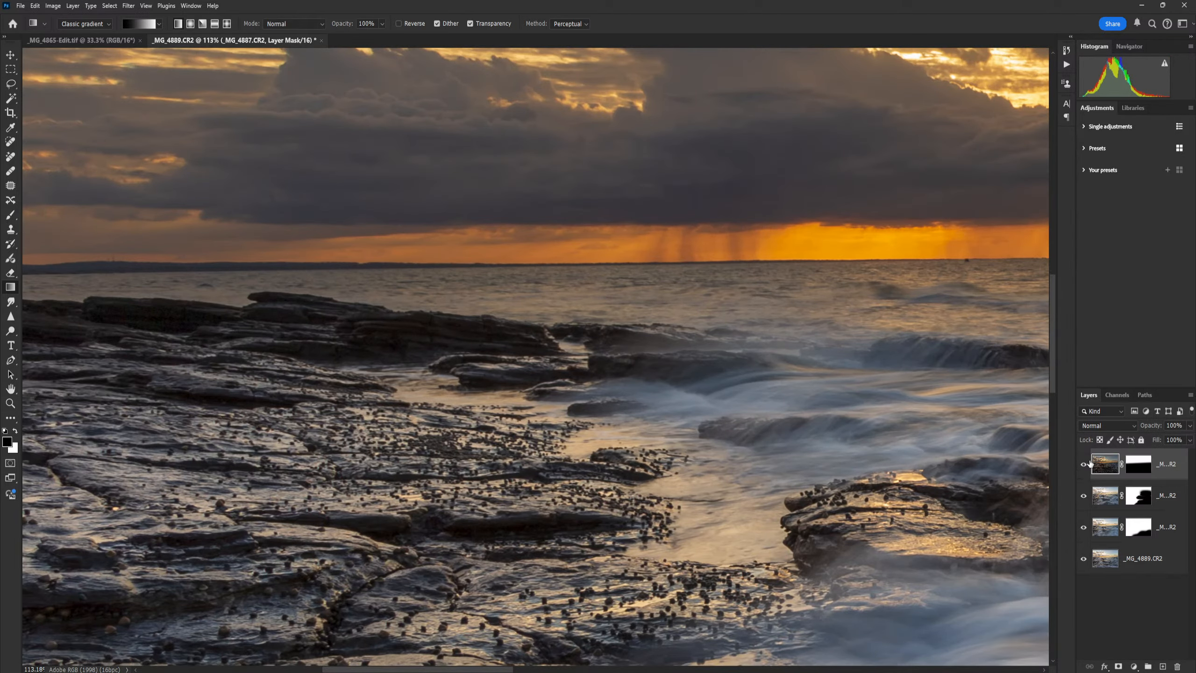
click(1083, 464)
click(1083, 464)
- Activate the Brush on the _MG_4887.CR2 mask, reduce its size to 200 and leave black as the foreground colour
click(1135, 467)
click(10, 215)
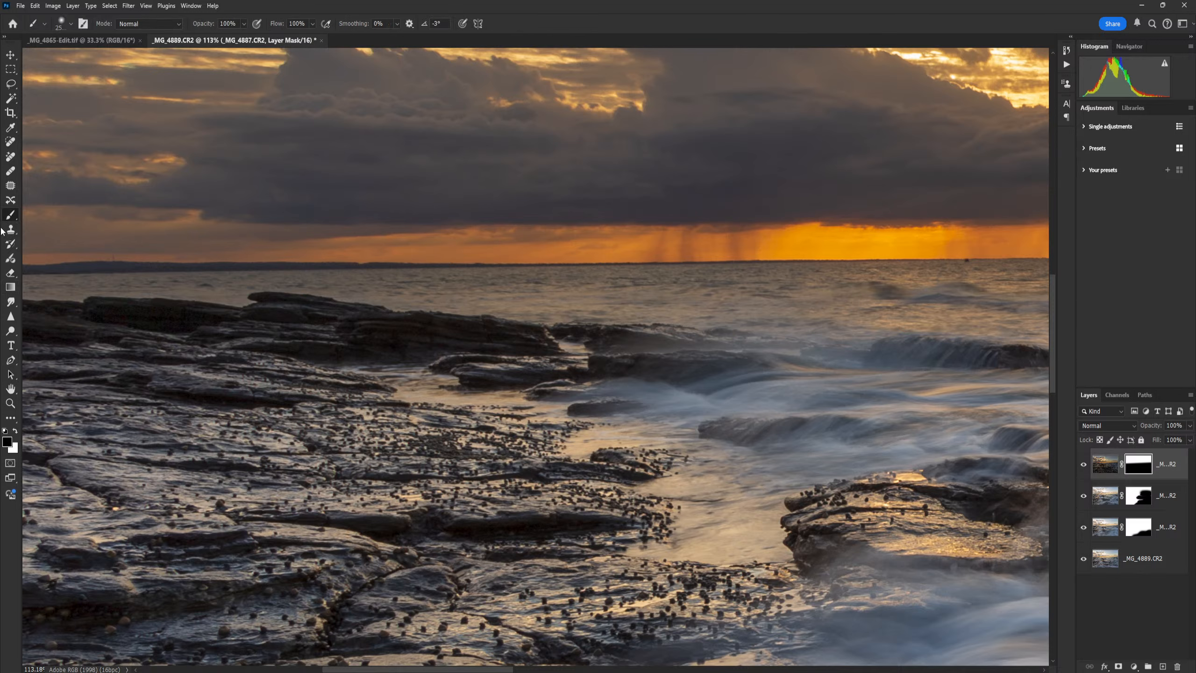
click(15, 432)
key(bracketleft)
key(bracketleft)
key(bracketleft)
key(bracketleft)
key(bracketleft)
key(bracketleft)
key(bracketleft)
key(bracketleft)
key(bracketleft)
key(bracketleft)
key(bracketleft)
key(bracketleft)
key(bracketleft)
key(bracketleft)
key(bracketleft)
key(bracketleft)
key(bracketleft)
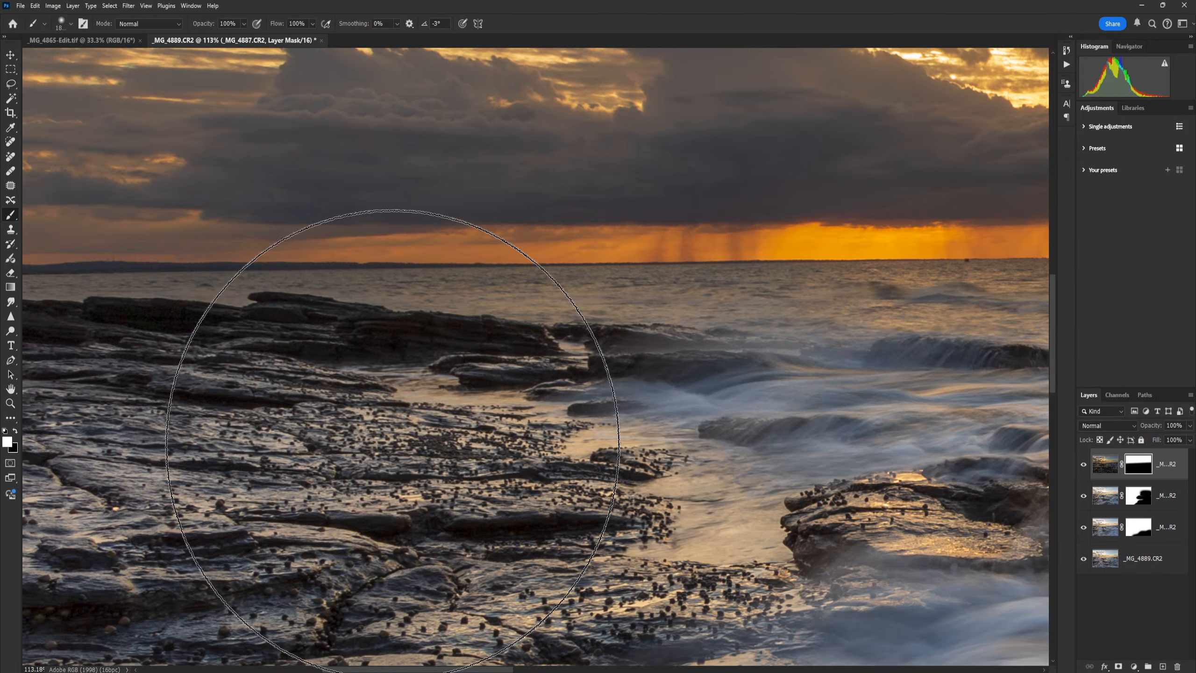
mouse_move(404, 424)
mouse_down()
mouse_move(286, 400)
mouse_move(475, 400)
mouse_up()
key(x)
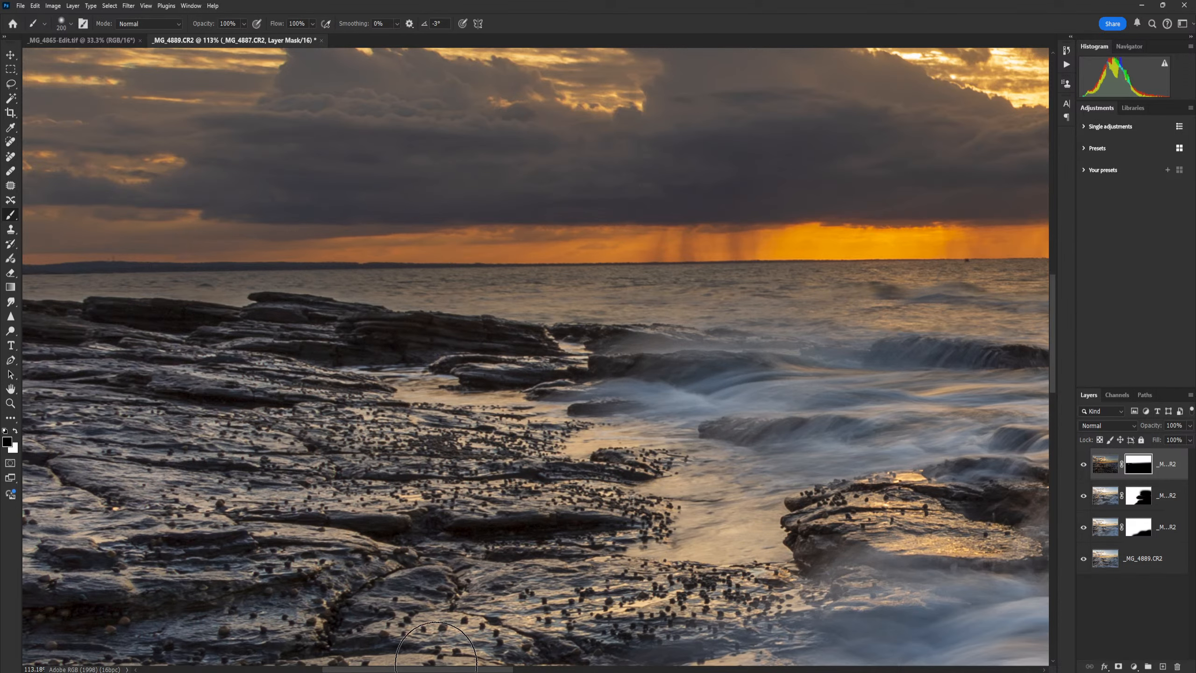
- Check the far shoreline at the image's edge with and without the _MG_4887.CR2 layer, then view the whole photo
drag(436, 670, 391, 669)
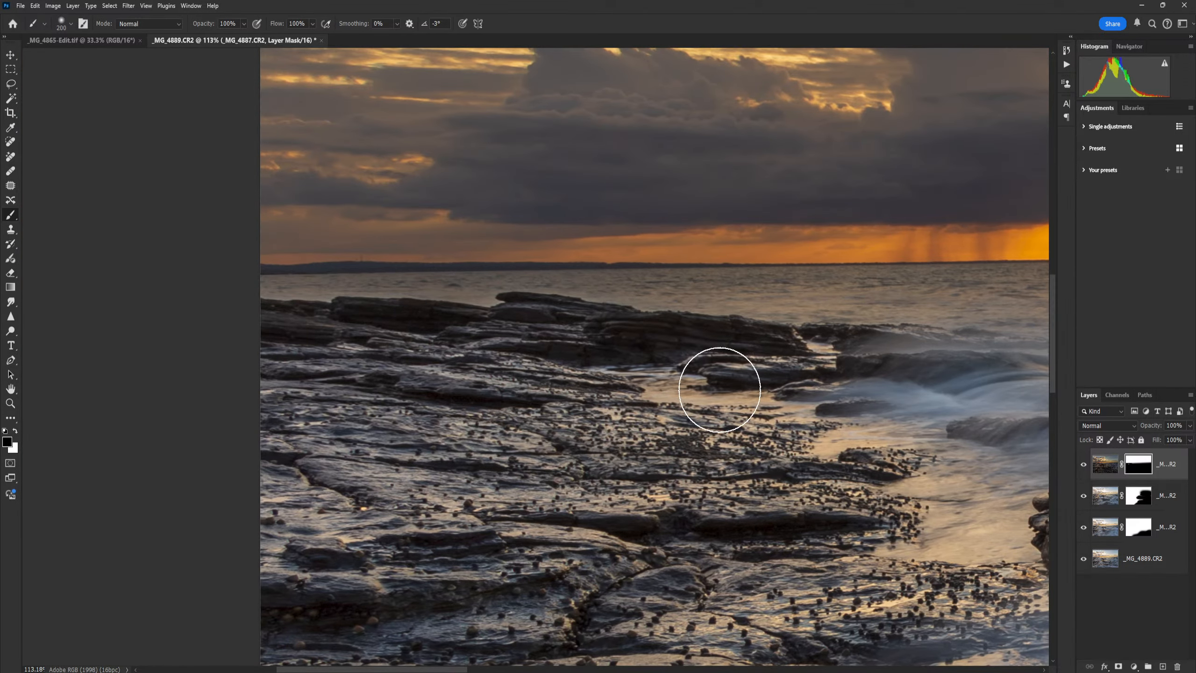
click(1084, 464)
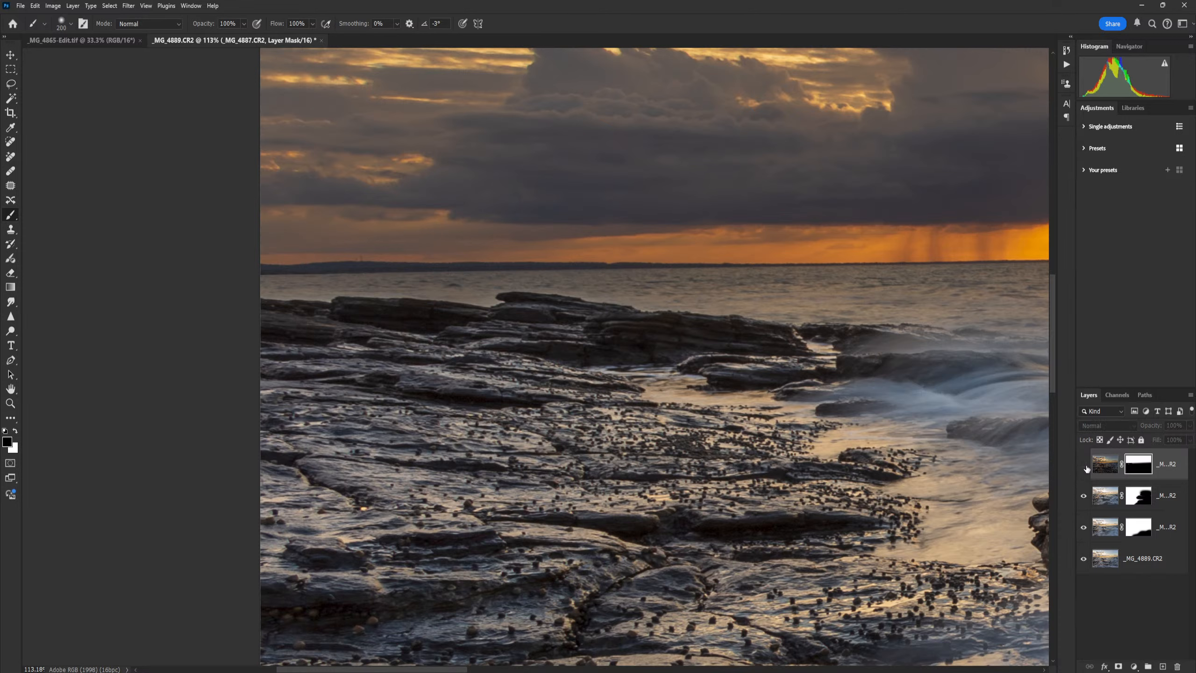
click(1084, 465)
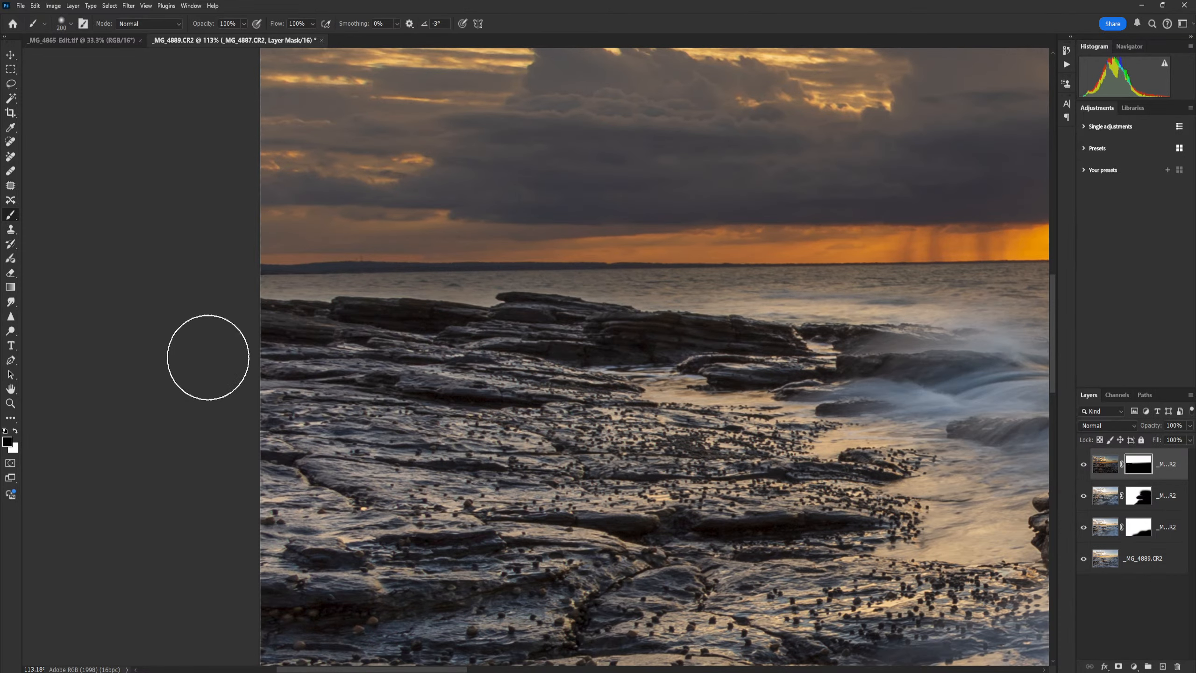
key(ctrl+0)
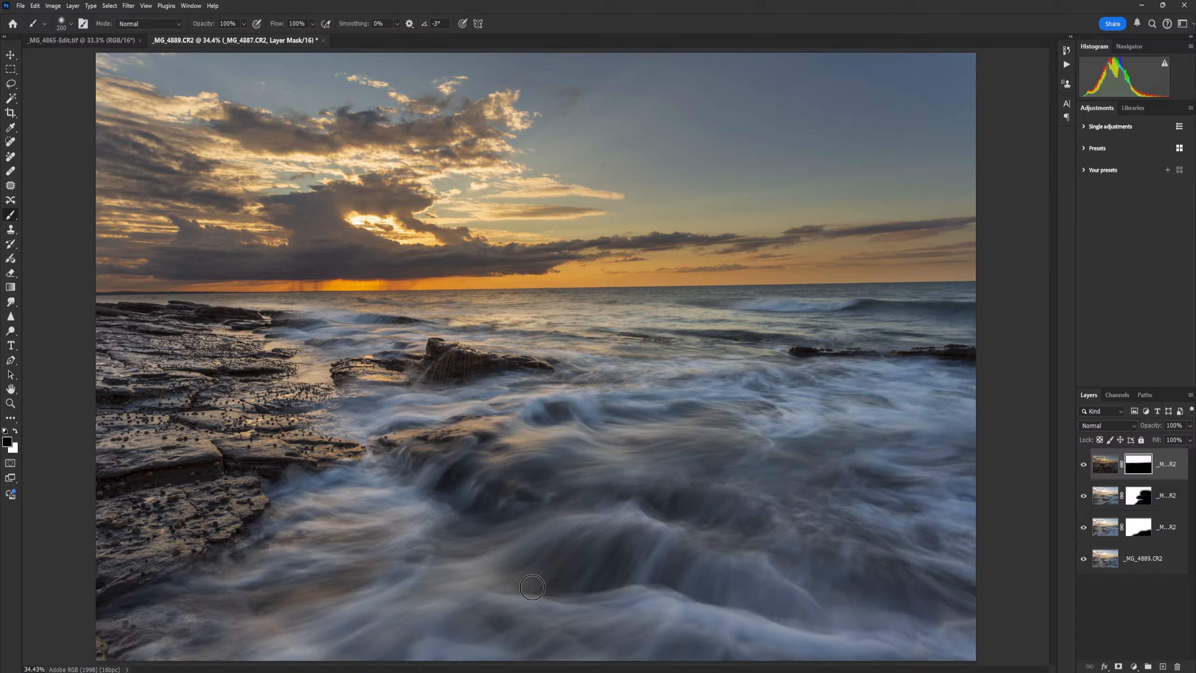
scroll(520, 482, down, 2)
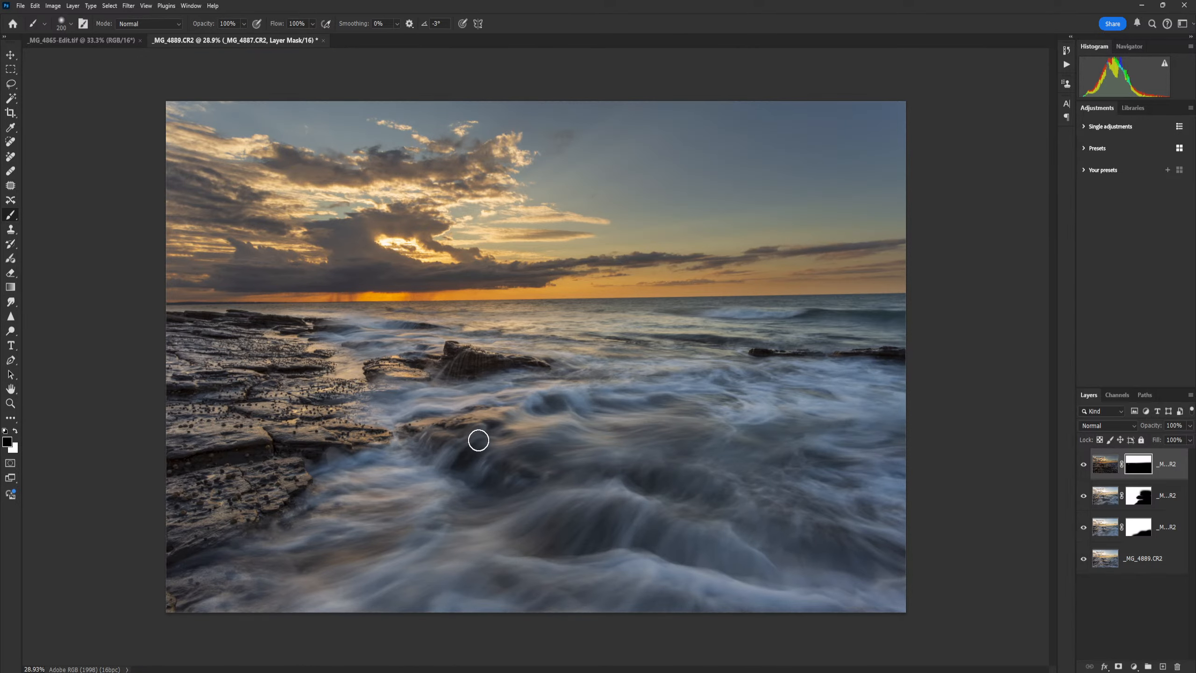
- Compare the base _MG_4889.CR2 shot with the finished blend by hiding and reshowing the three masked layers
click(1083, 527)
click(1083, 496)
click(1083, 464)
click(1084, 463)
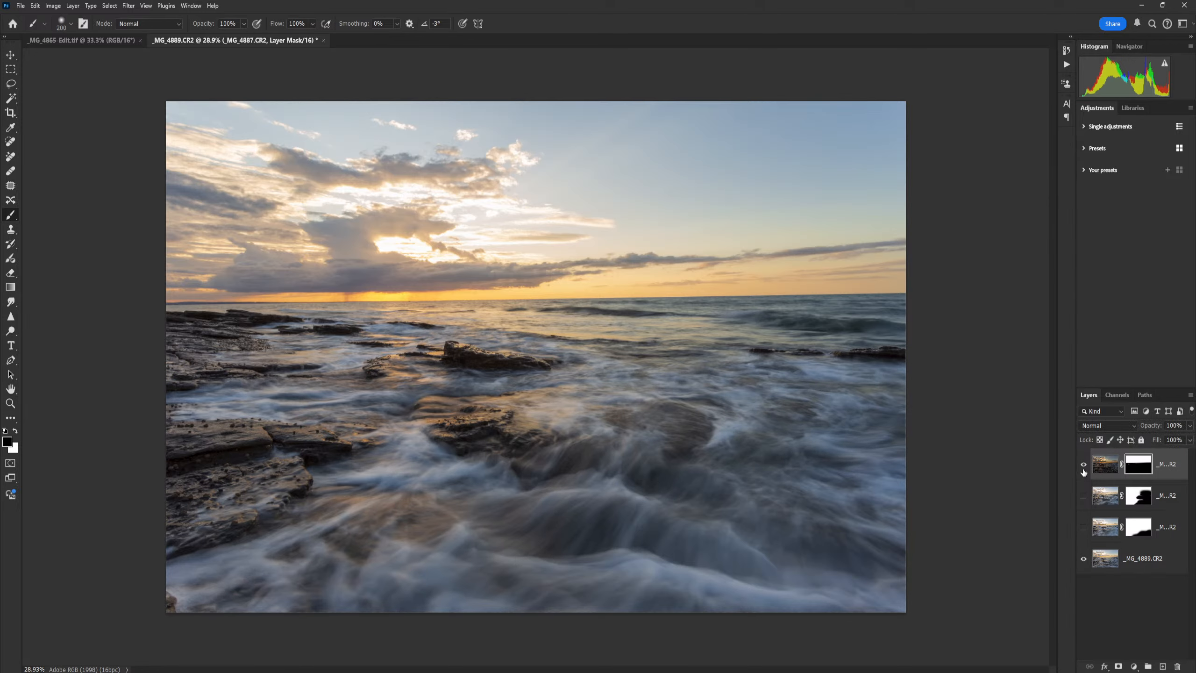
click(1084, 495)
click(1084, 527)
click(1084, 527)
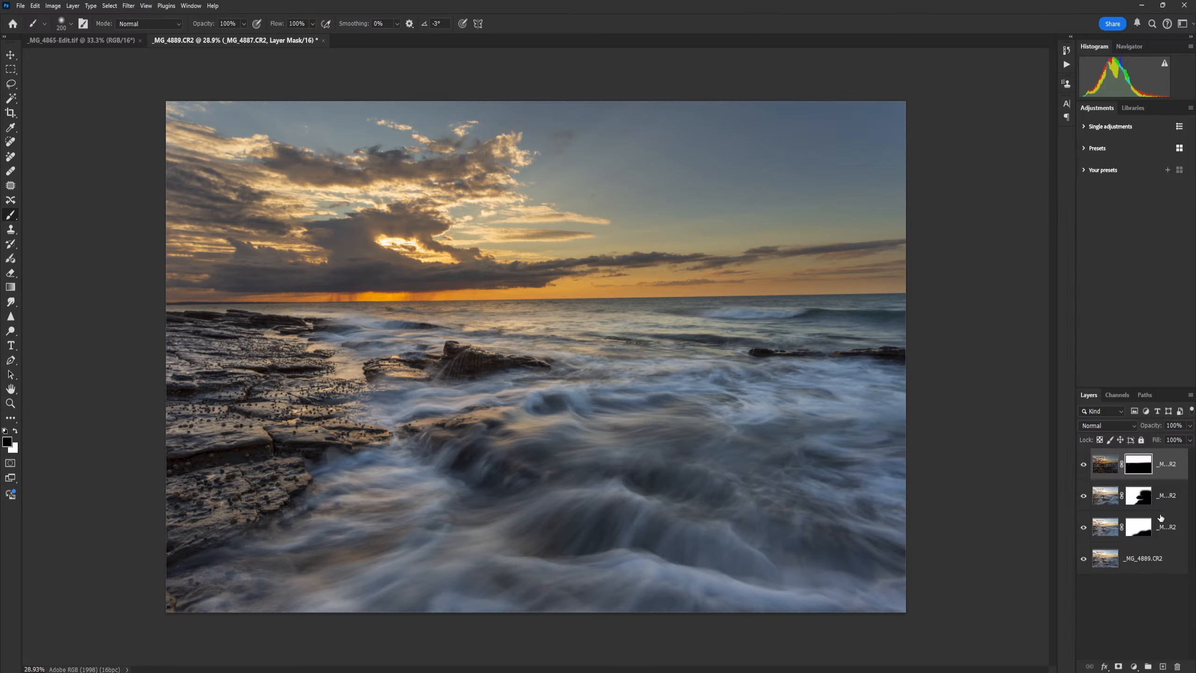
- Flatten the blended seascape into a single background layer and save the file
click(73, 6)
click(109, 388)
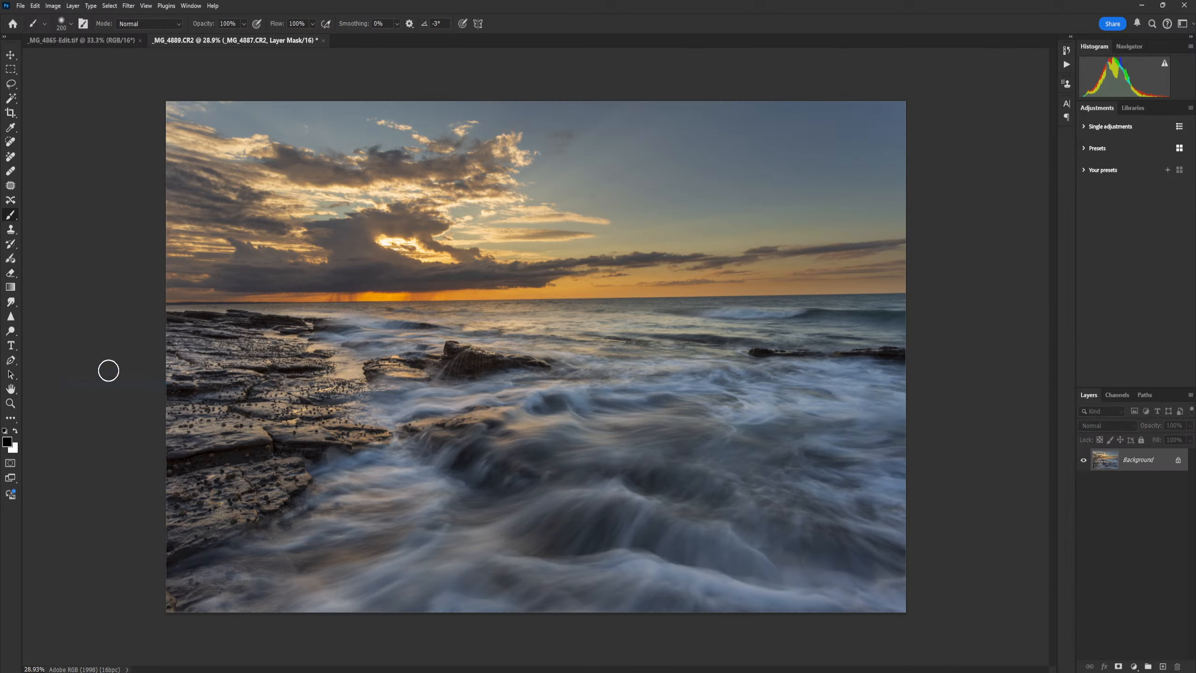
click(21, 10)
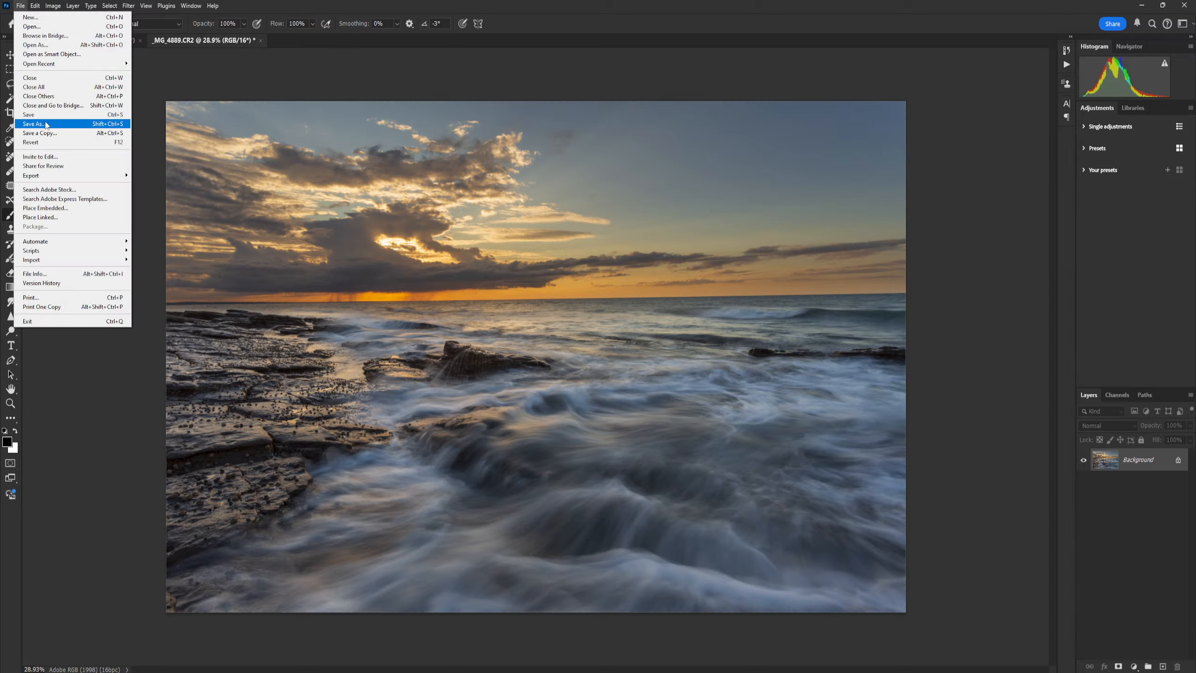
click(42, 118)
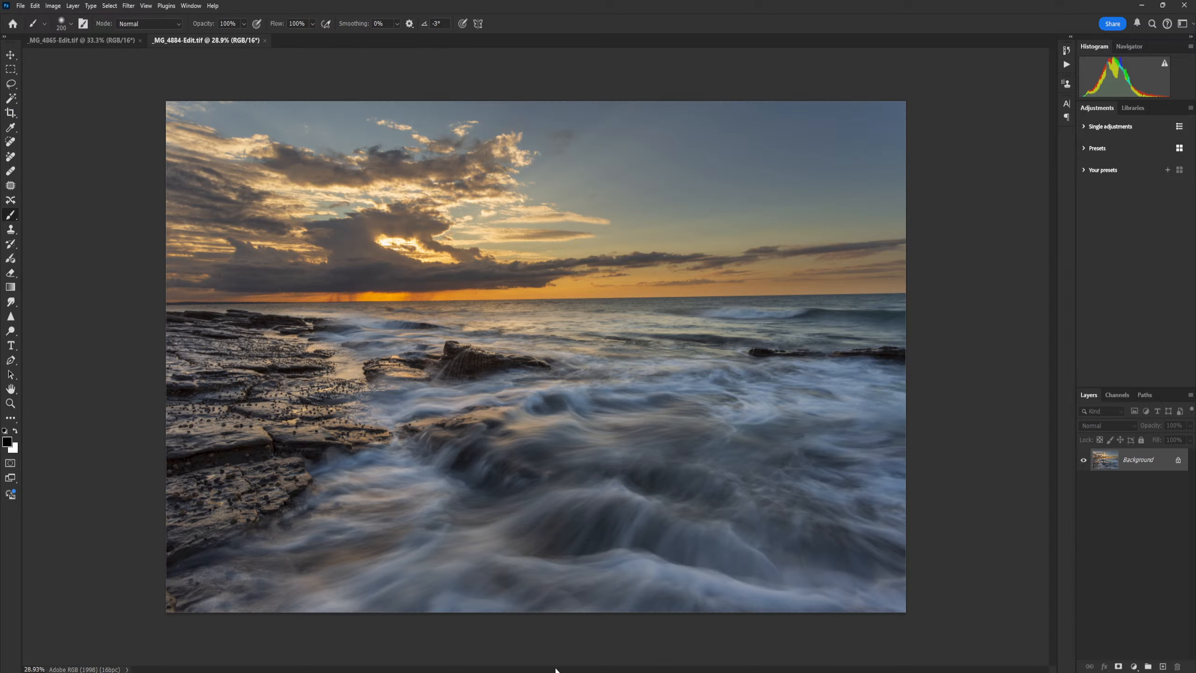
- Switch to Lightroom Classic and set the ratings of source shots _MG_4884.CR2, _MG_4887.CR2, _MG_4888.CR2 and _MG_4889.CR2 to 0
mouse_move(495, 669)
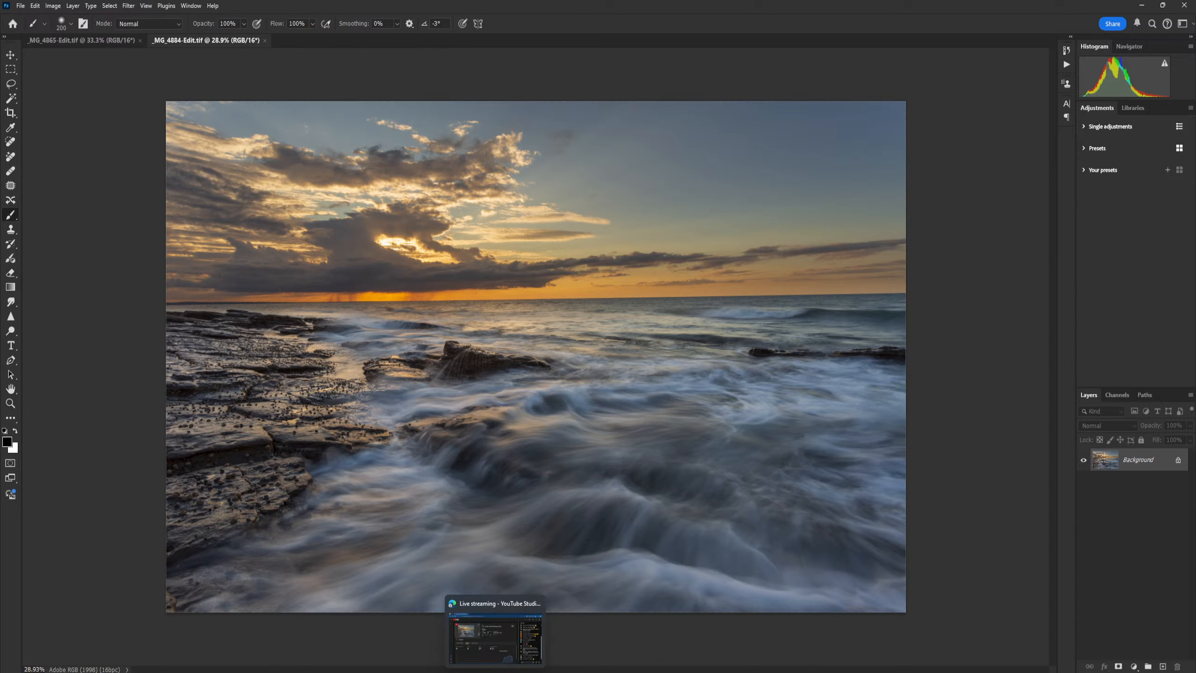
click(618, 670)
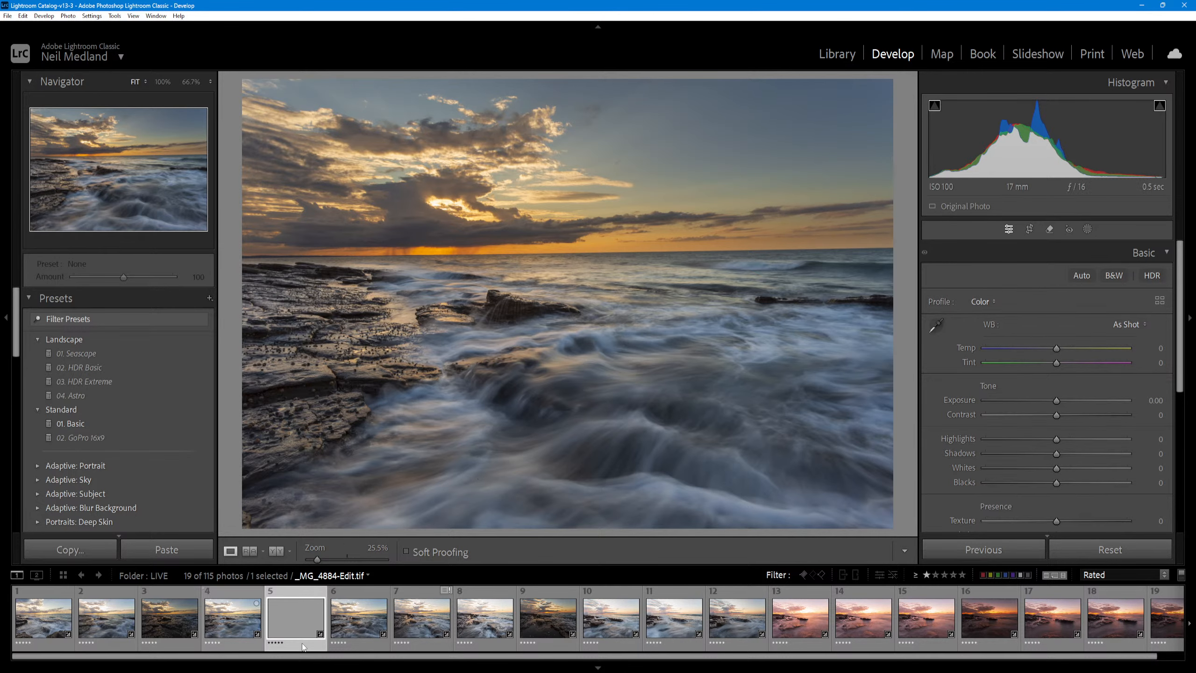
click(114, 628)
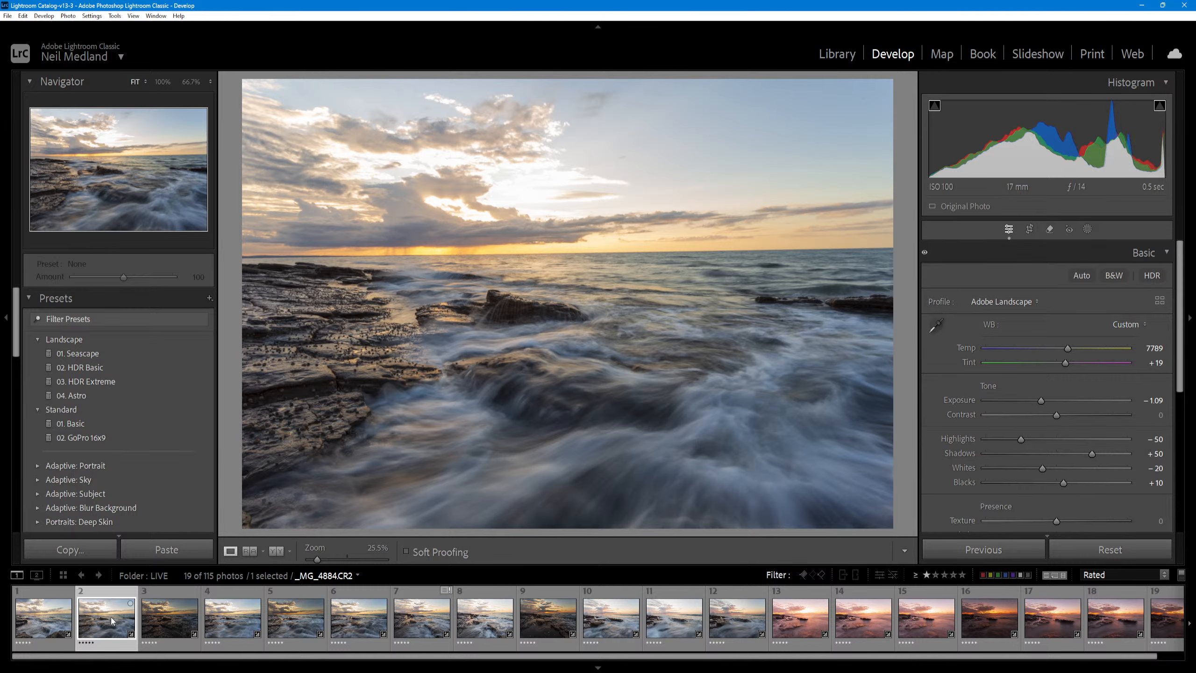
key(0)
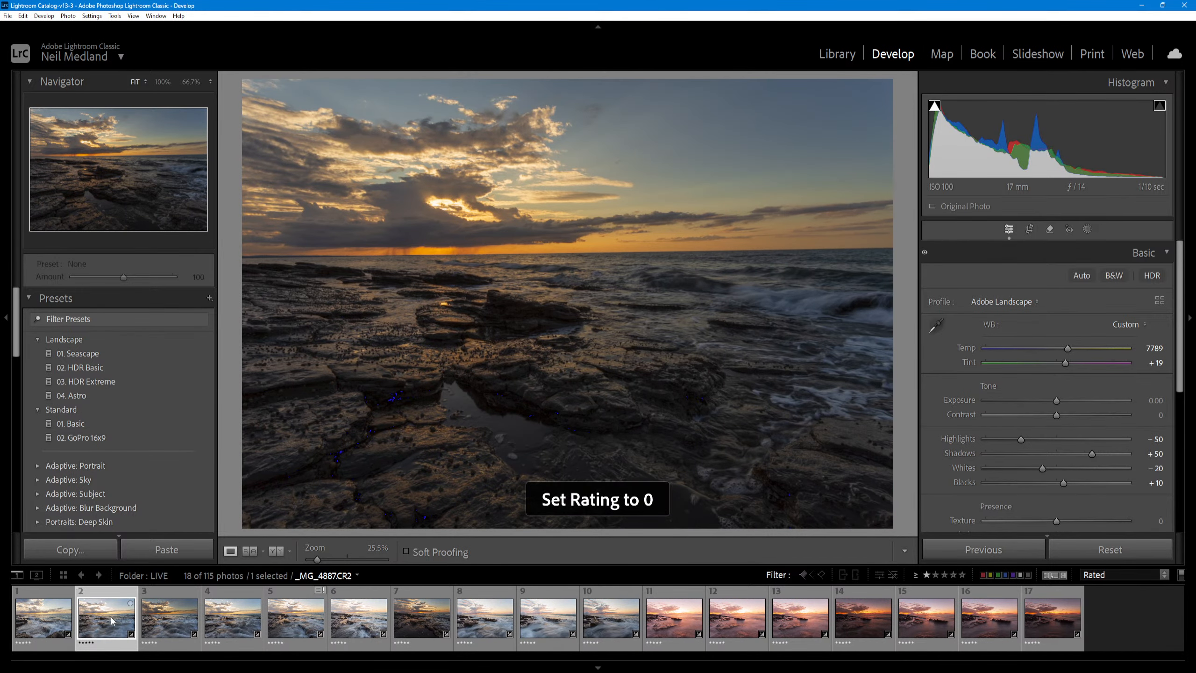
key(0)
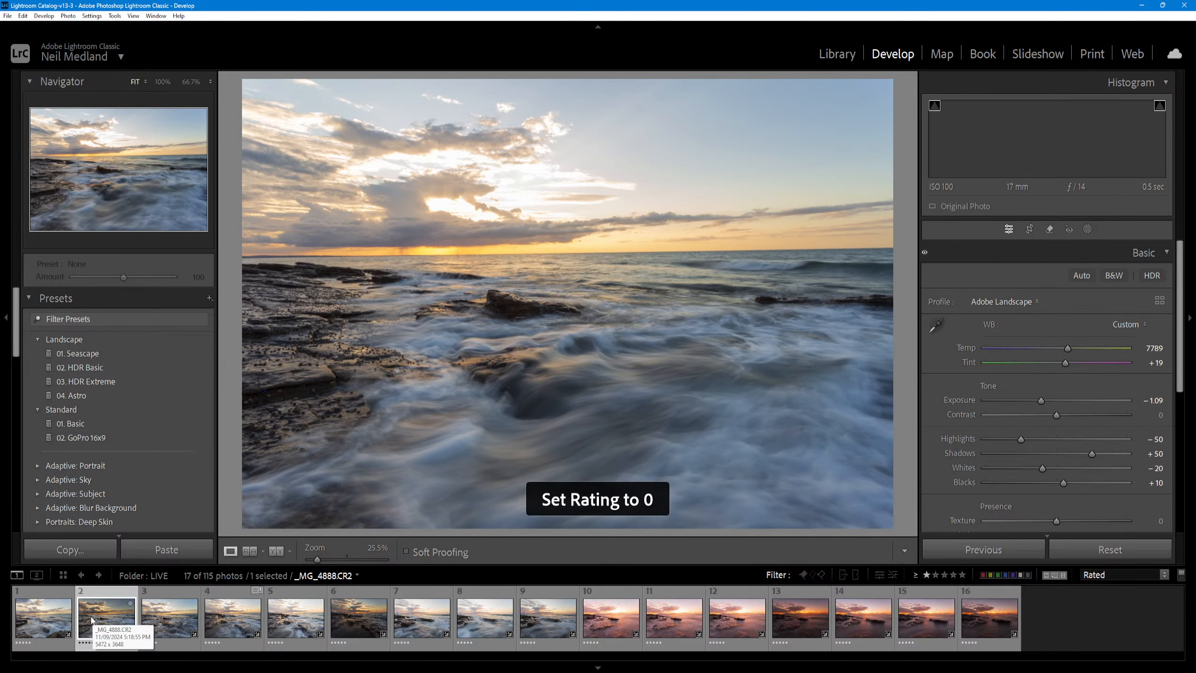
click(161, 623)
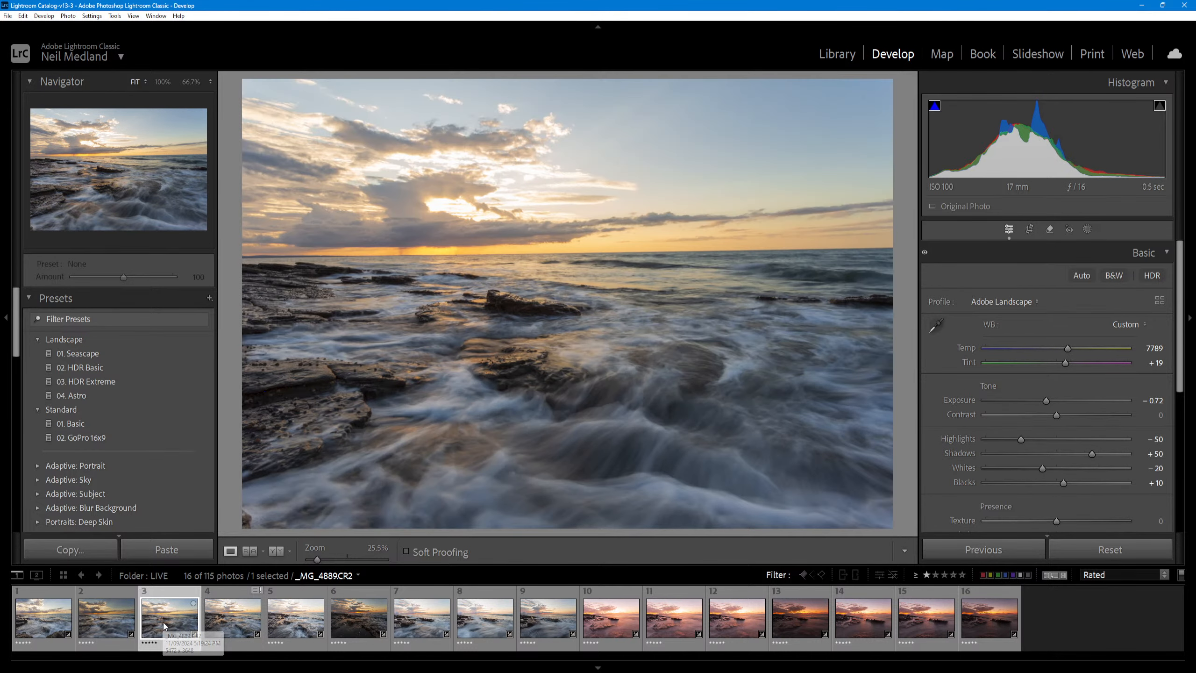
key(0)
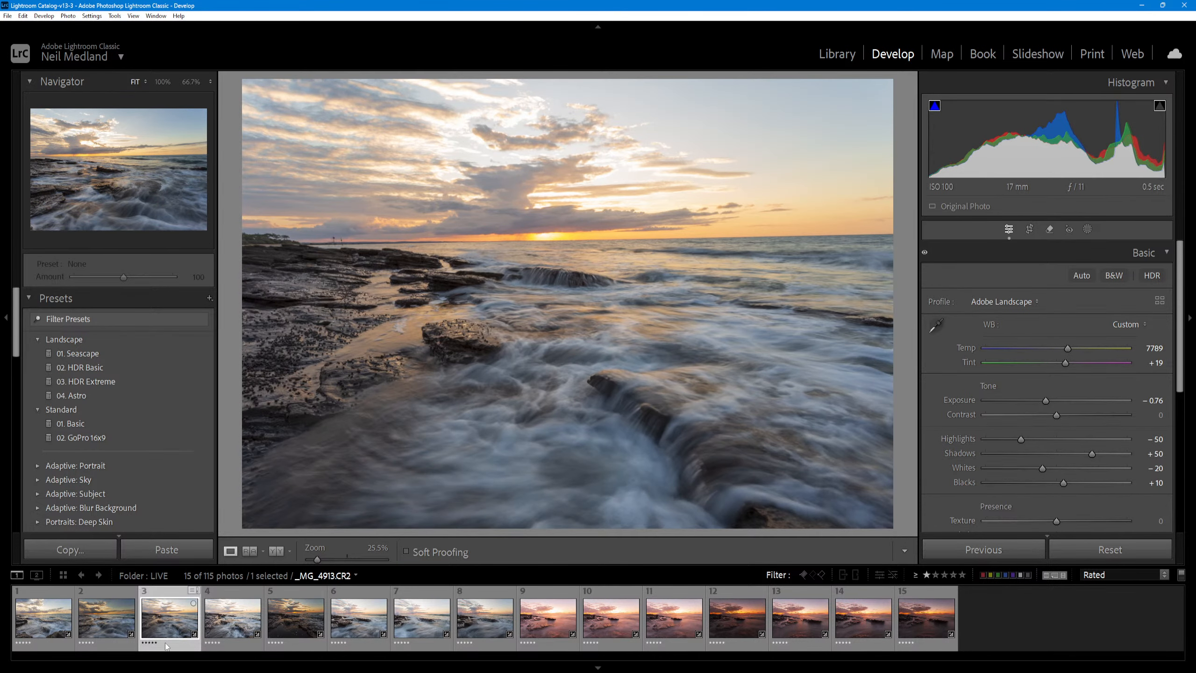
- Compare the two finished blends, _MG_4884-Edit.tif and _MG_4865-Edit.tif, in the Develop view
click(101, 616)
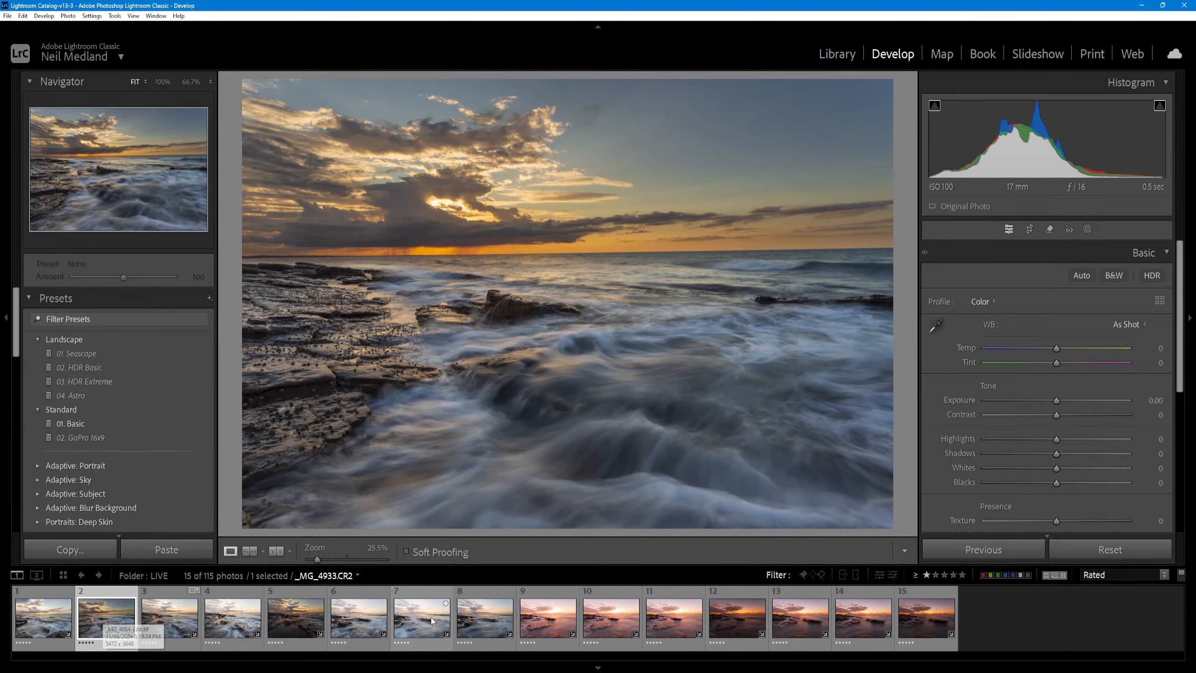
key(Left)
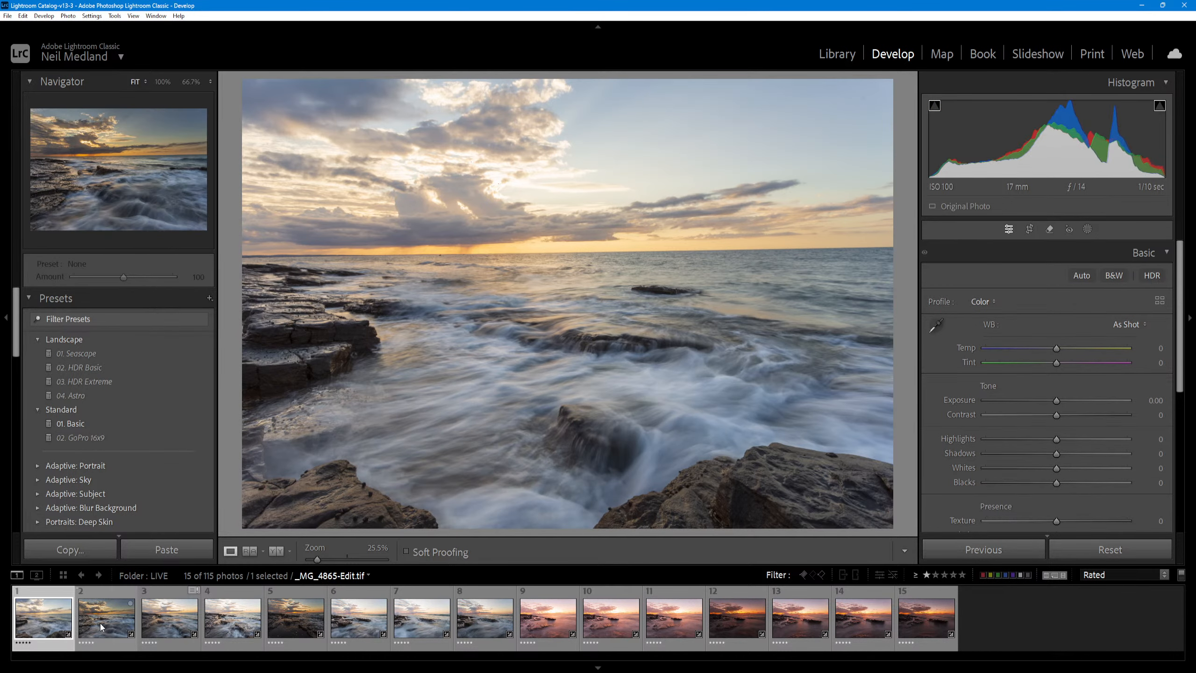
key(Right)
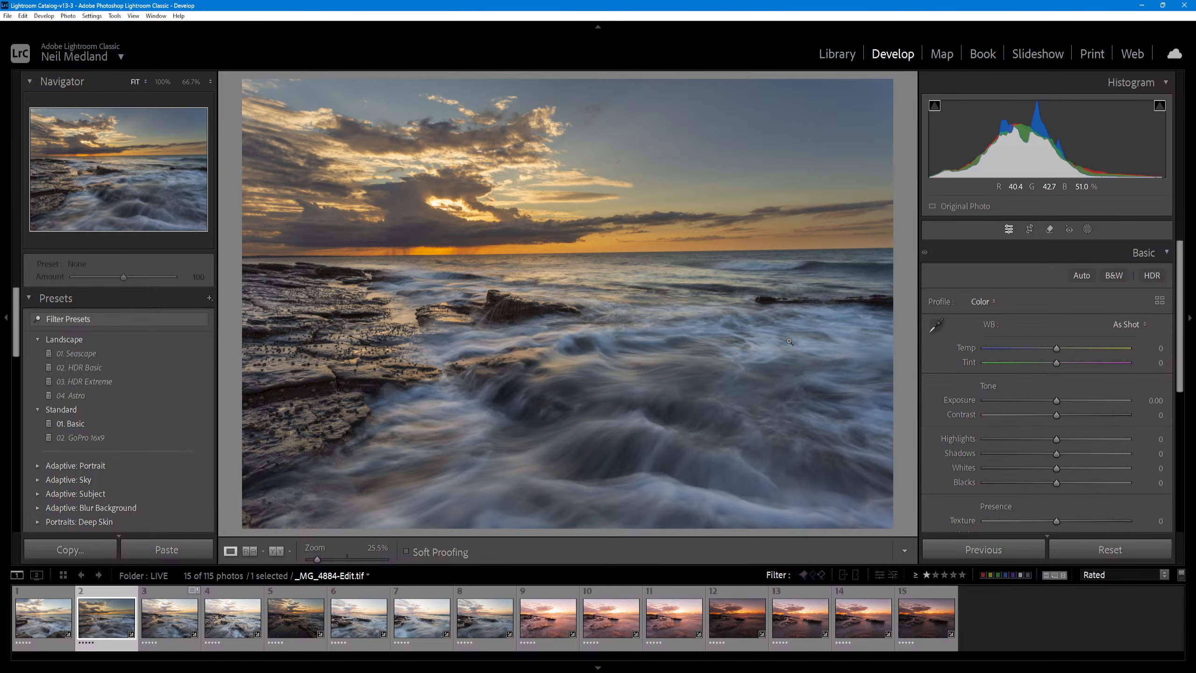
click(46, 627)
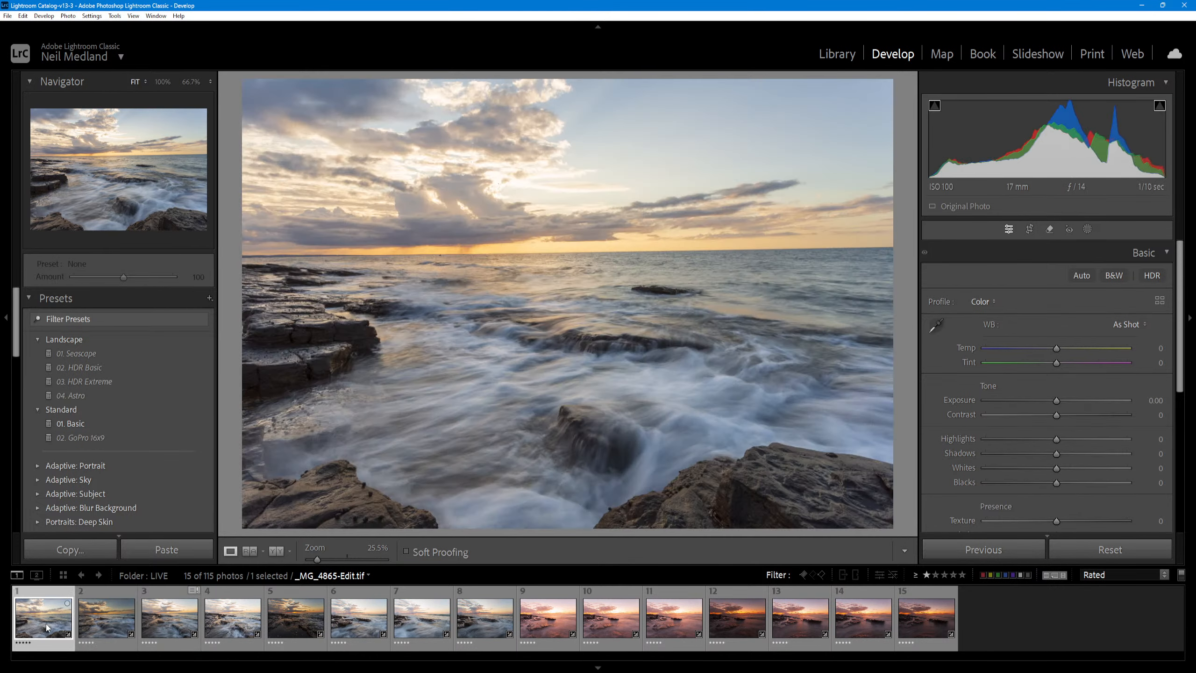
click(96, 627)
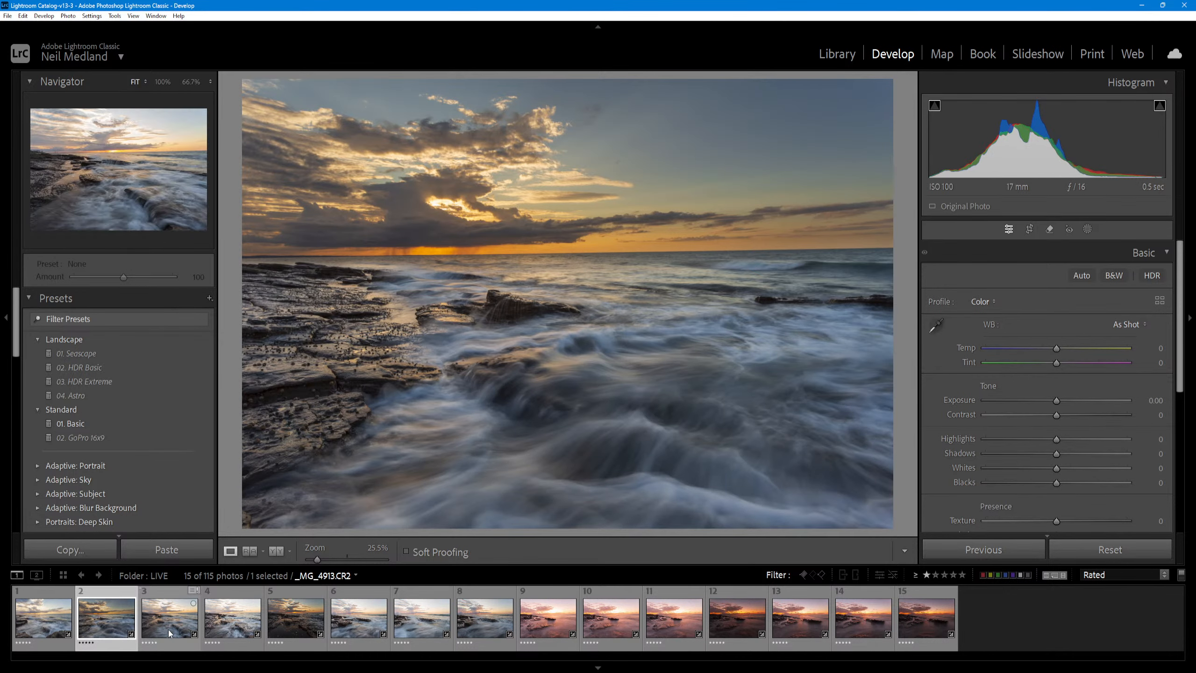
- Inspect the water flowing over the distant and foreground rocks of _MG_4913.CR2 at 100% zoom
click(170, 634)
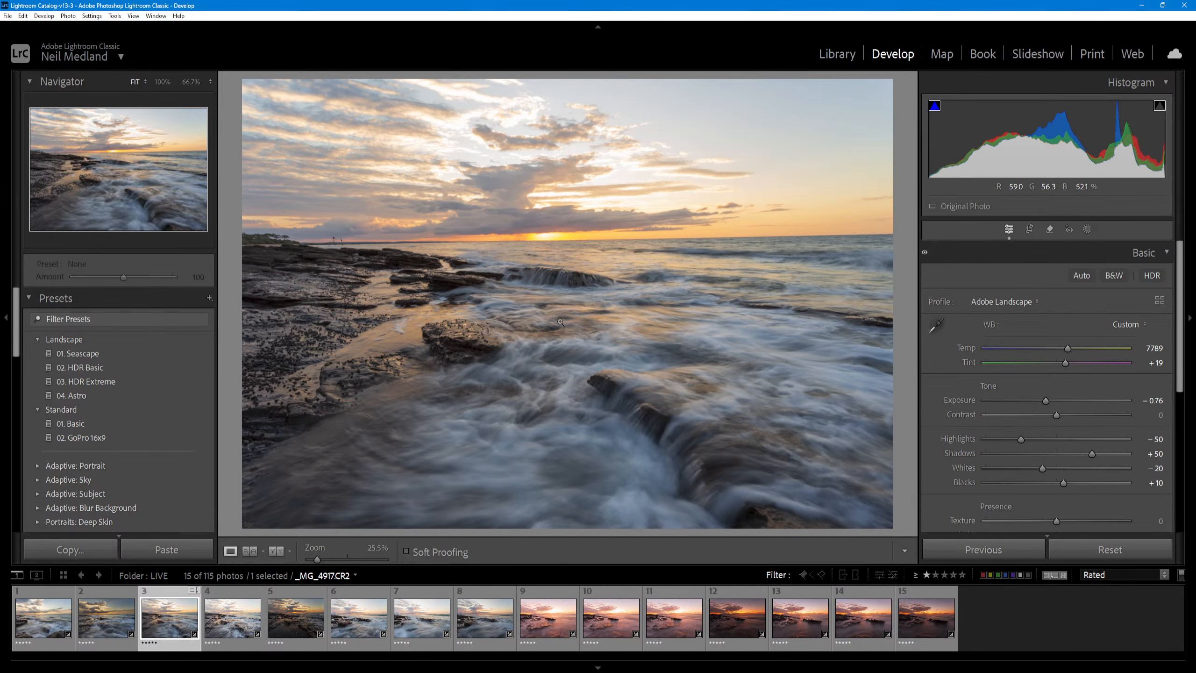
click(548, 277)
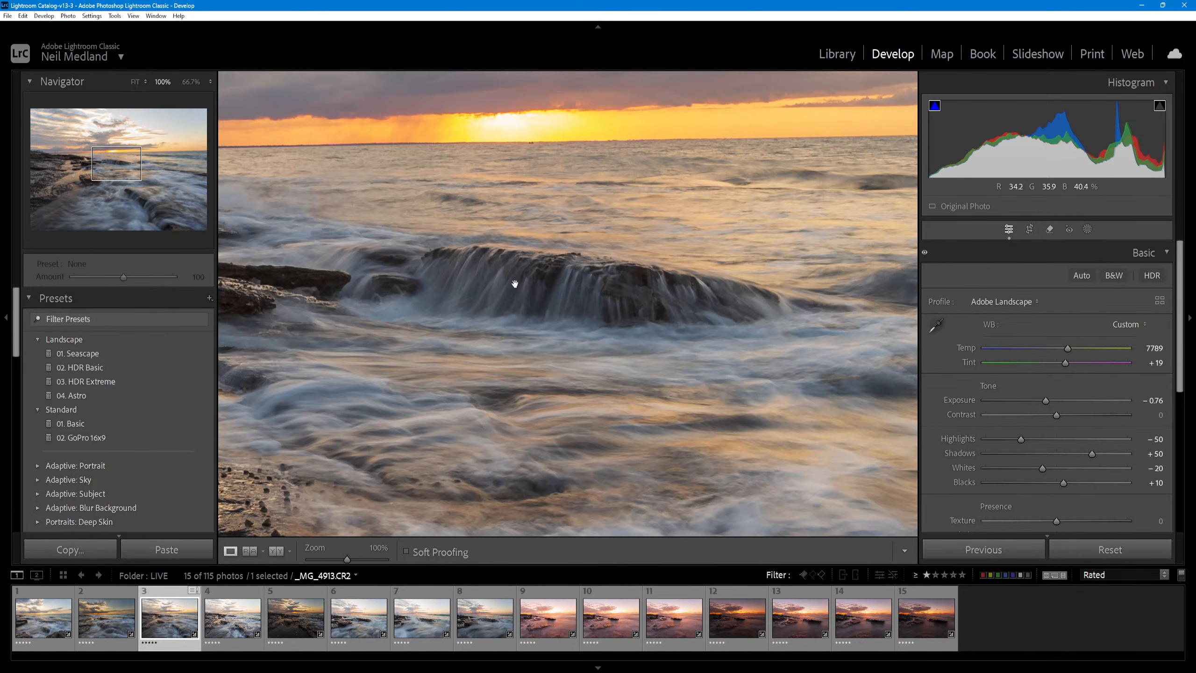
click(470, 313)
click(687, 481)
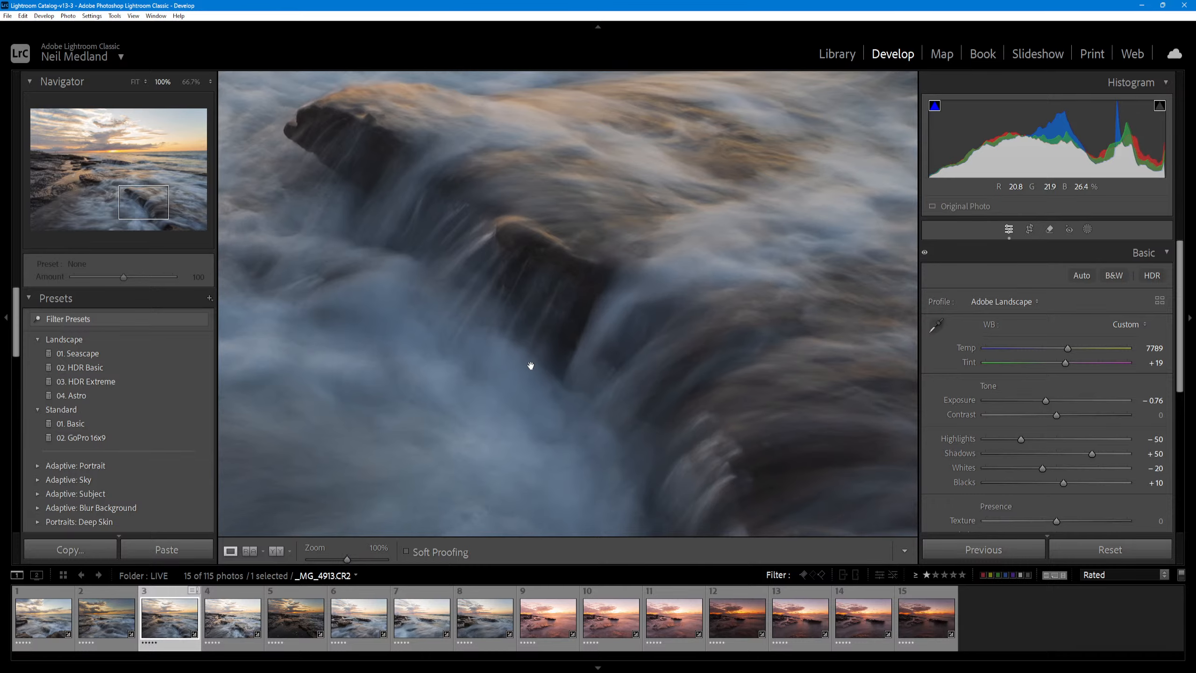
drag(523, 360, 711, 510)
drag(535, 296, 641, 494)
click(641, 328)
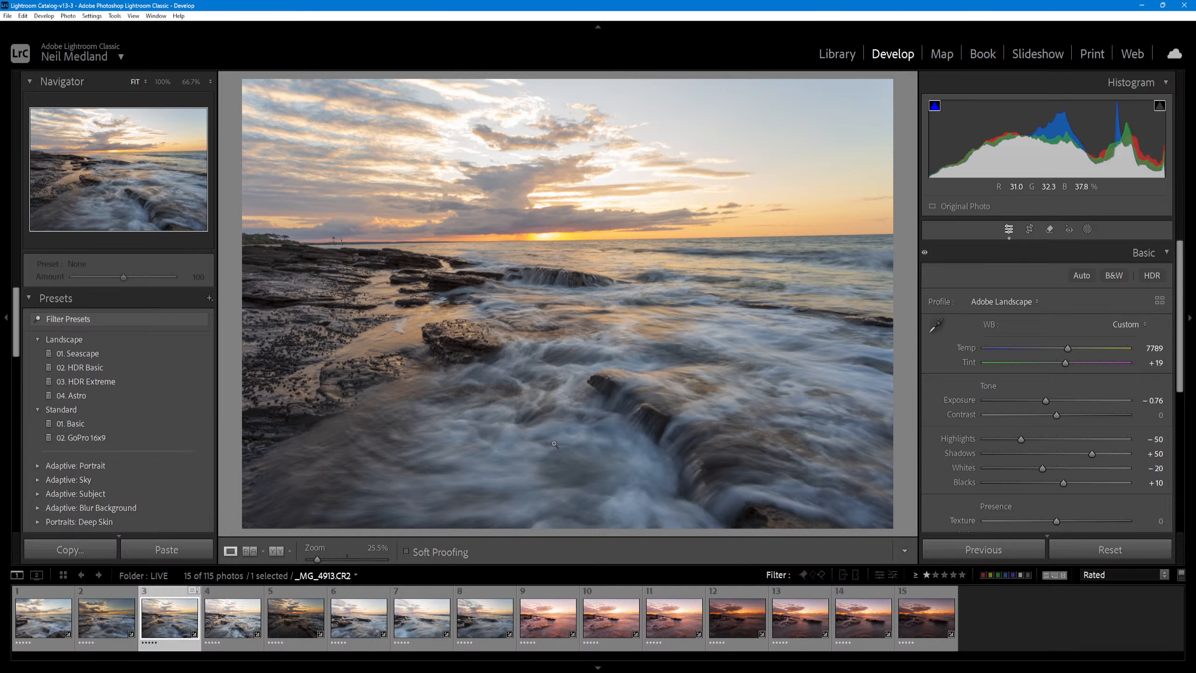
- Compare the sky, rocks and water of _MG_4917.CR2 against _MG_4913.CR2 by switching between the two shots
click(238, 632)
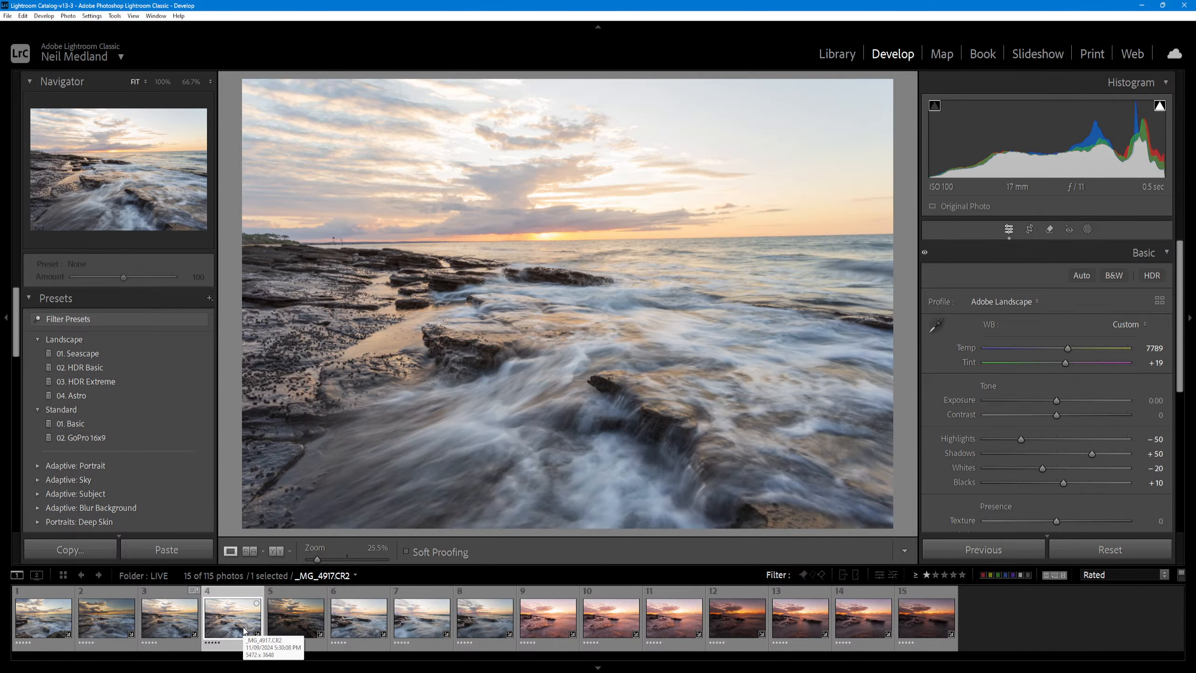
key(Left)
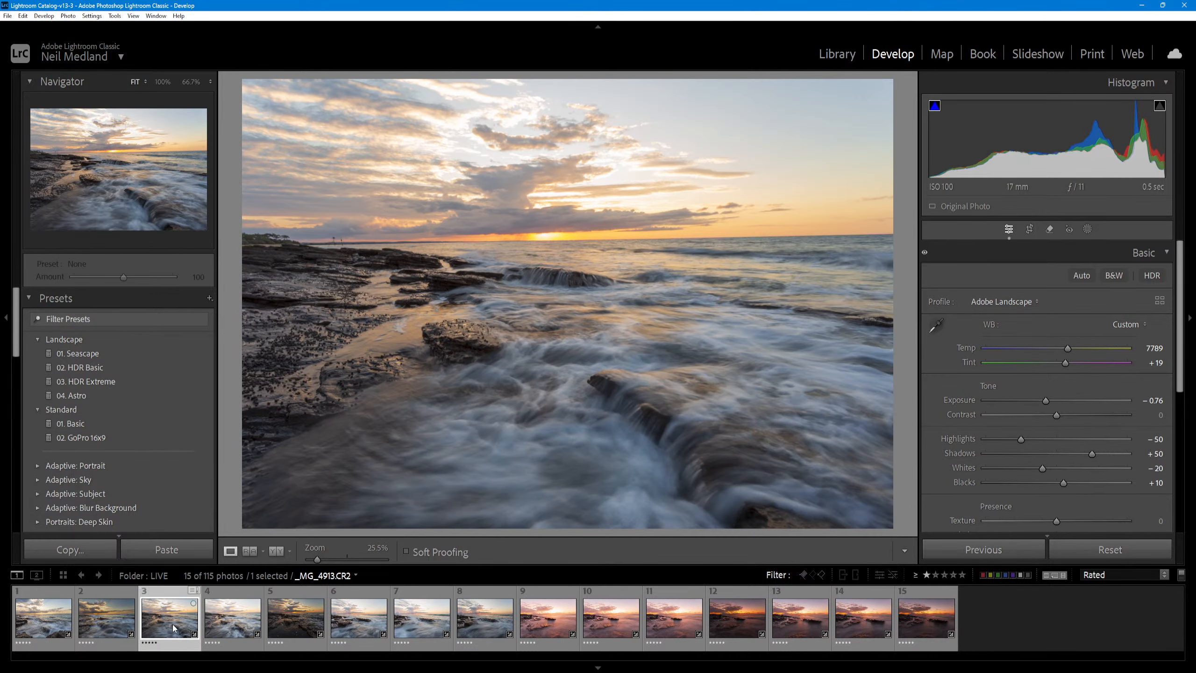
key(Right)
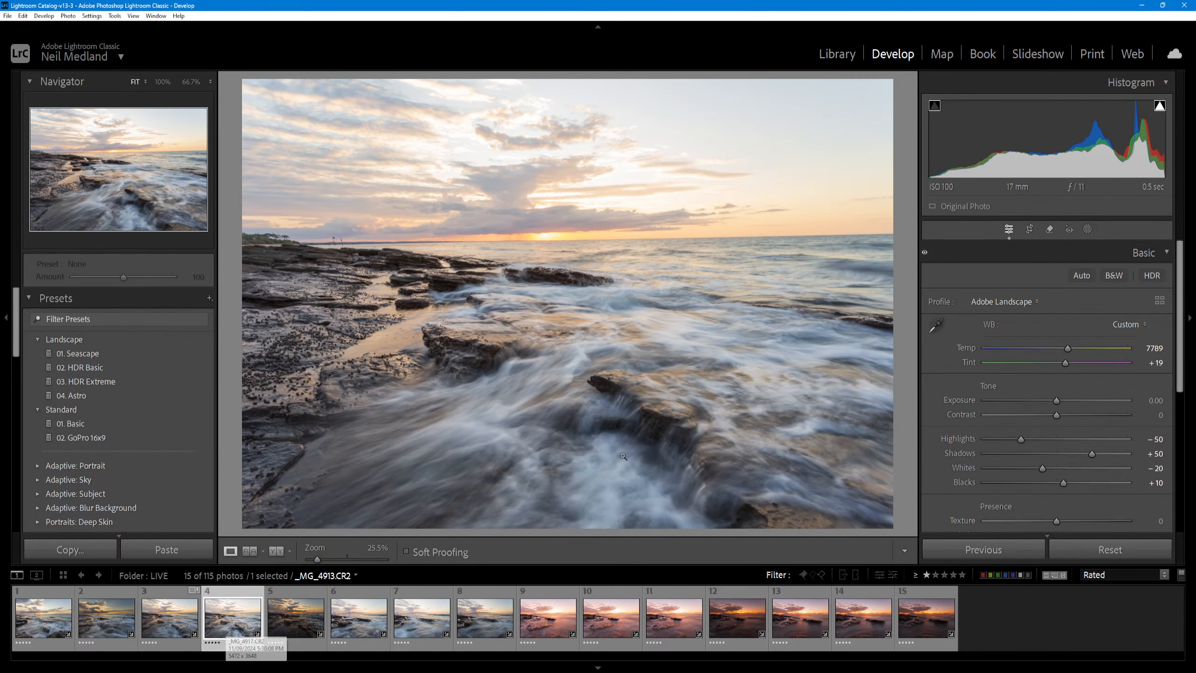
click(163, 619)
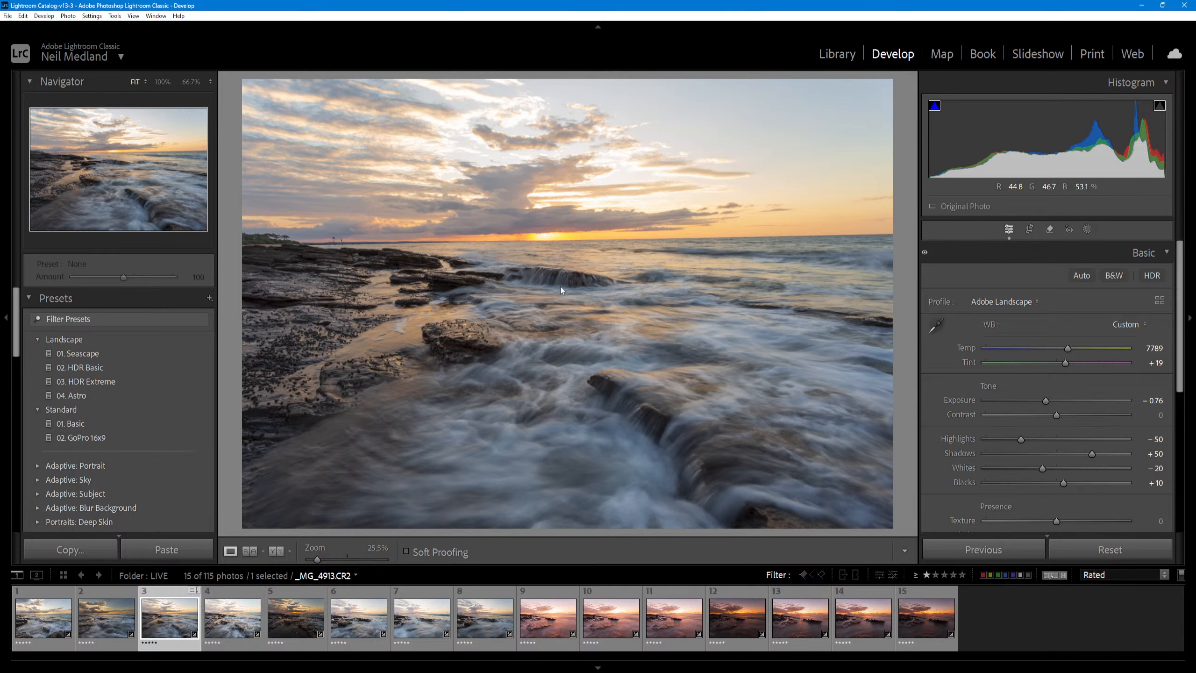
click(224, 623)
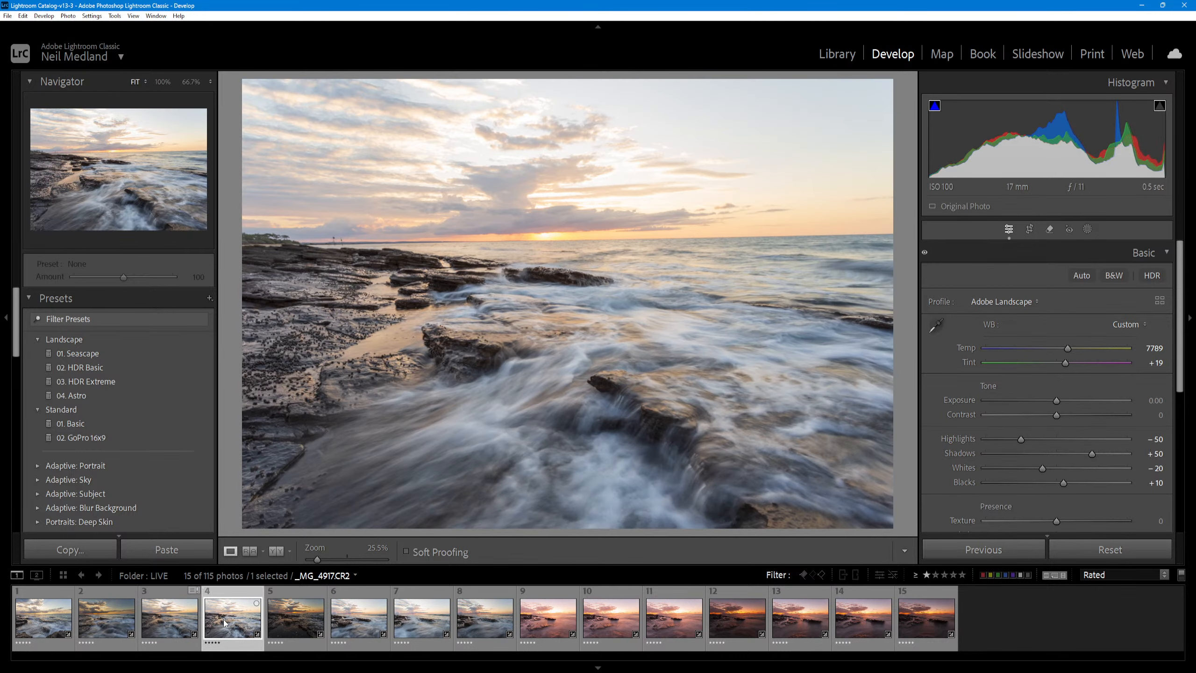
- Raise the Exposure of _MG_4913.CR2 to −0.26 and compare its brightness against _MG_4917.CR2
click(166, 628)
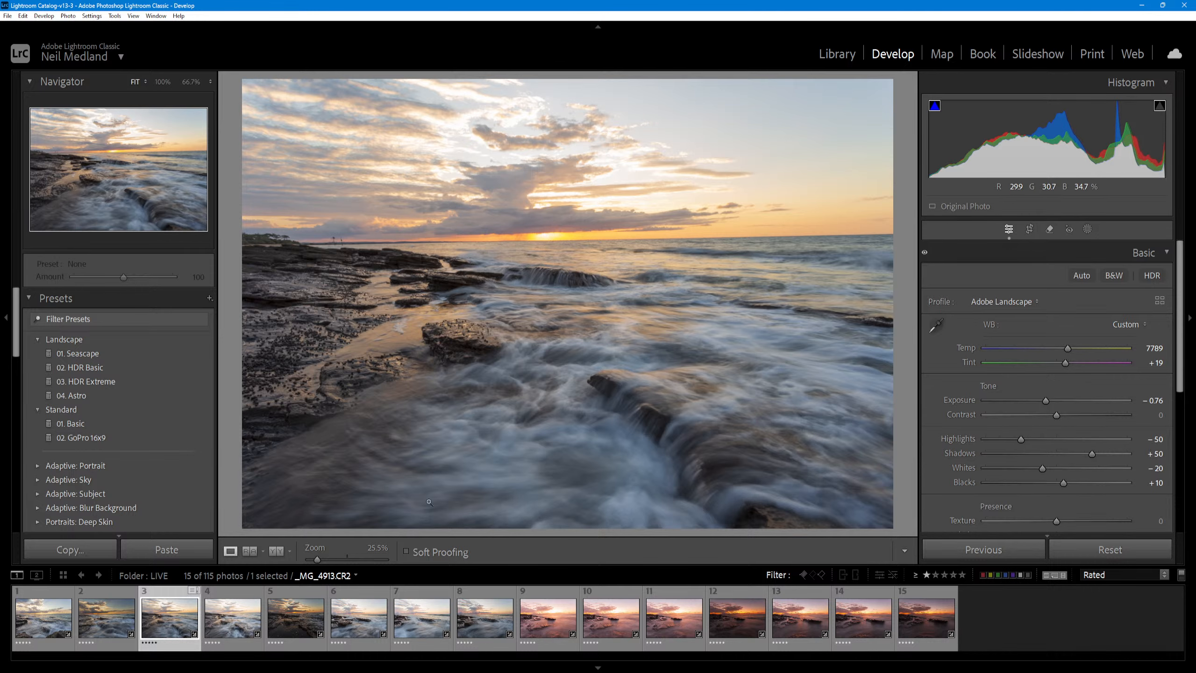
key(Right)
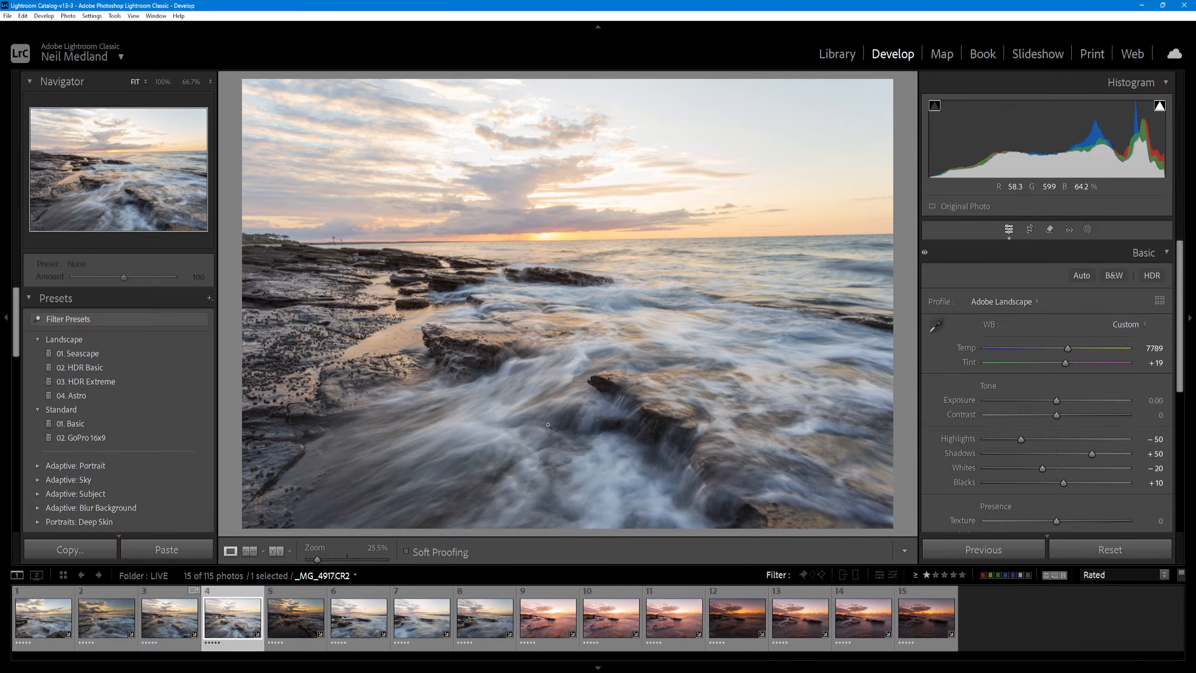
click(161, 618)
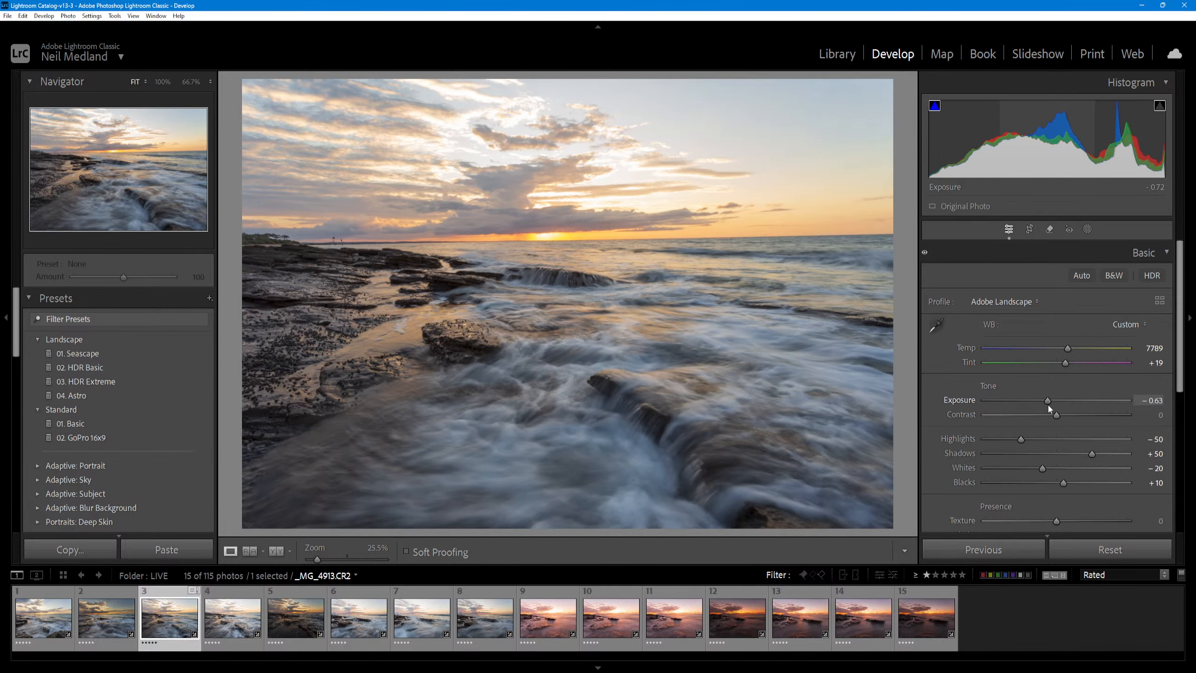
drag(1049, 404, 1052, 403)
click(223, 627)
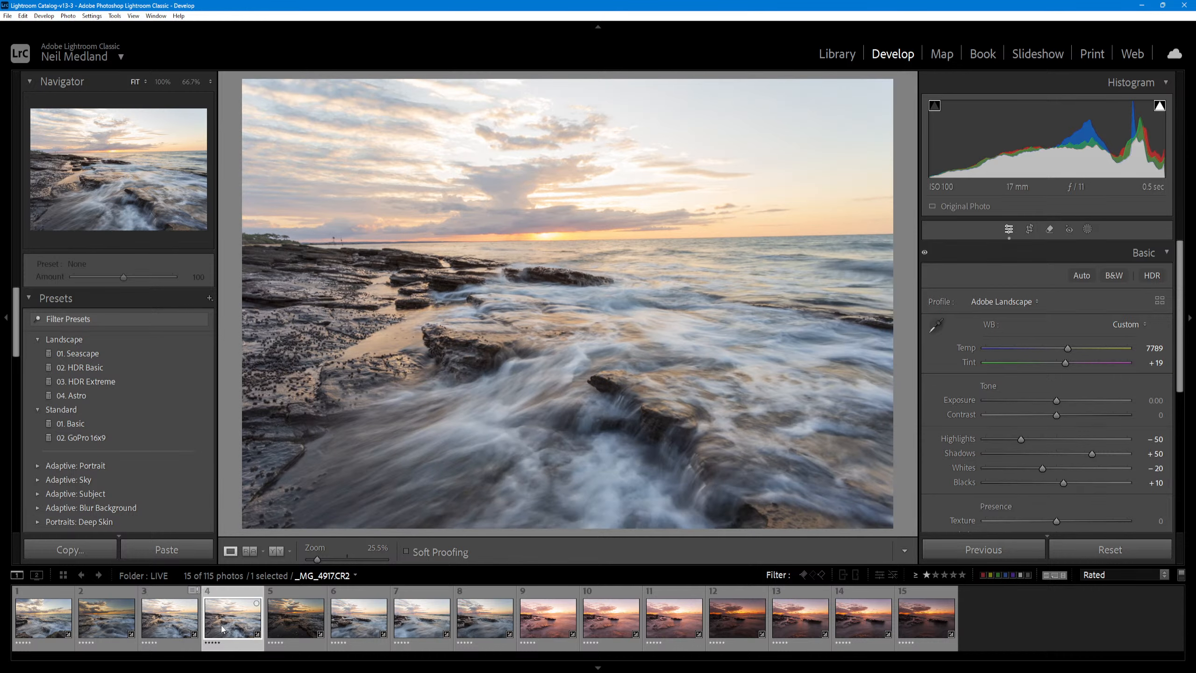
key(Left)
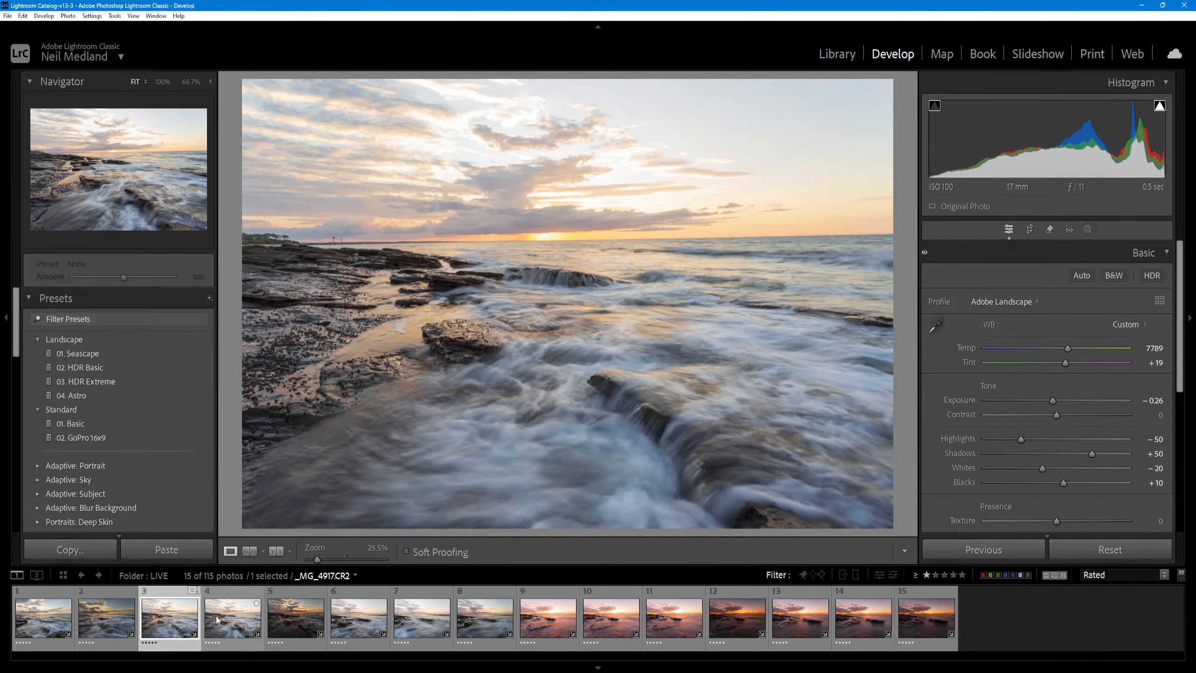
click(217, 620)
key(Left)
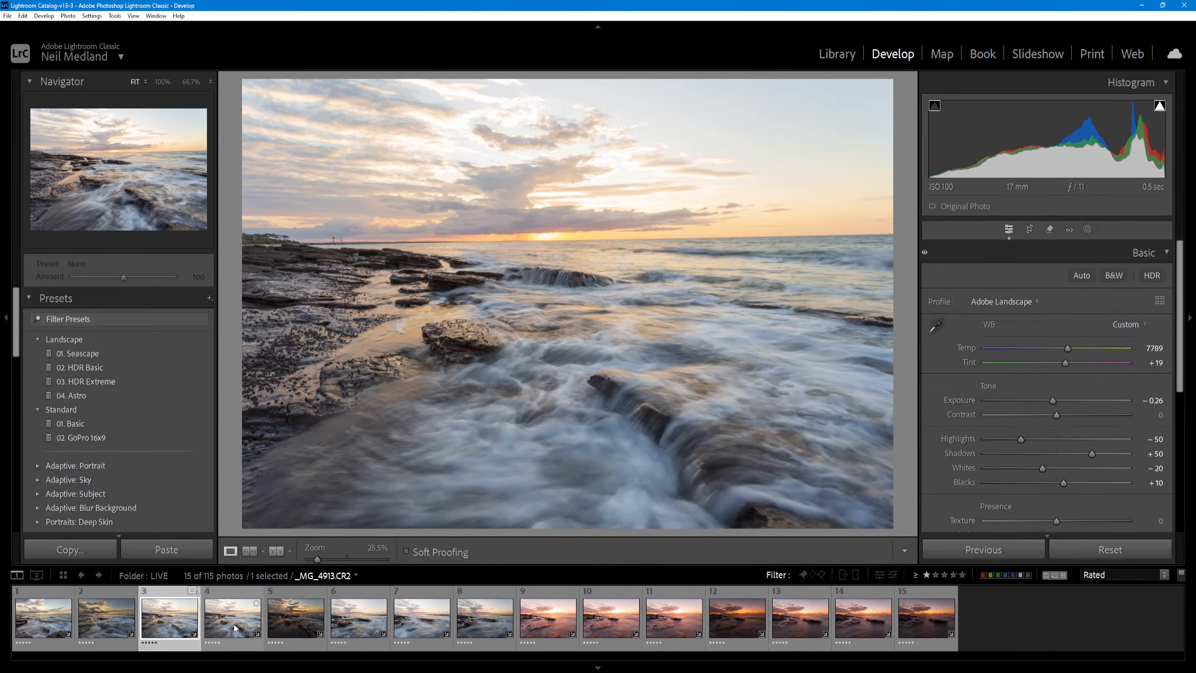
- Open _MG_4913.CR2 and _MG_4917.CR2 together as layers in one Photoshop document
ctrl+click(235, 628)
right_click(235, 627)
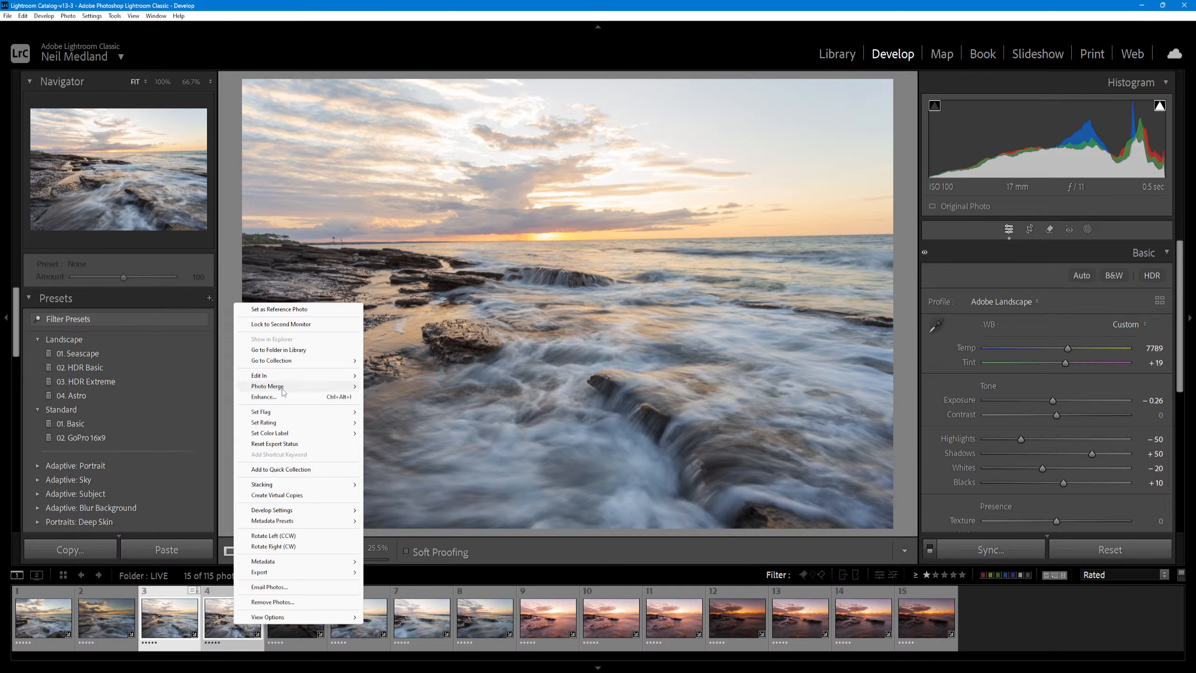
mouse_move(283, 376)
click(445, 463)
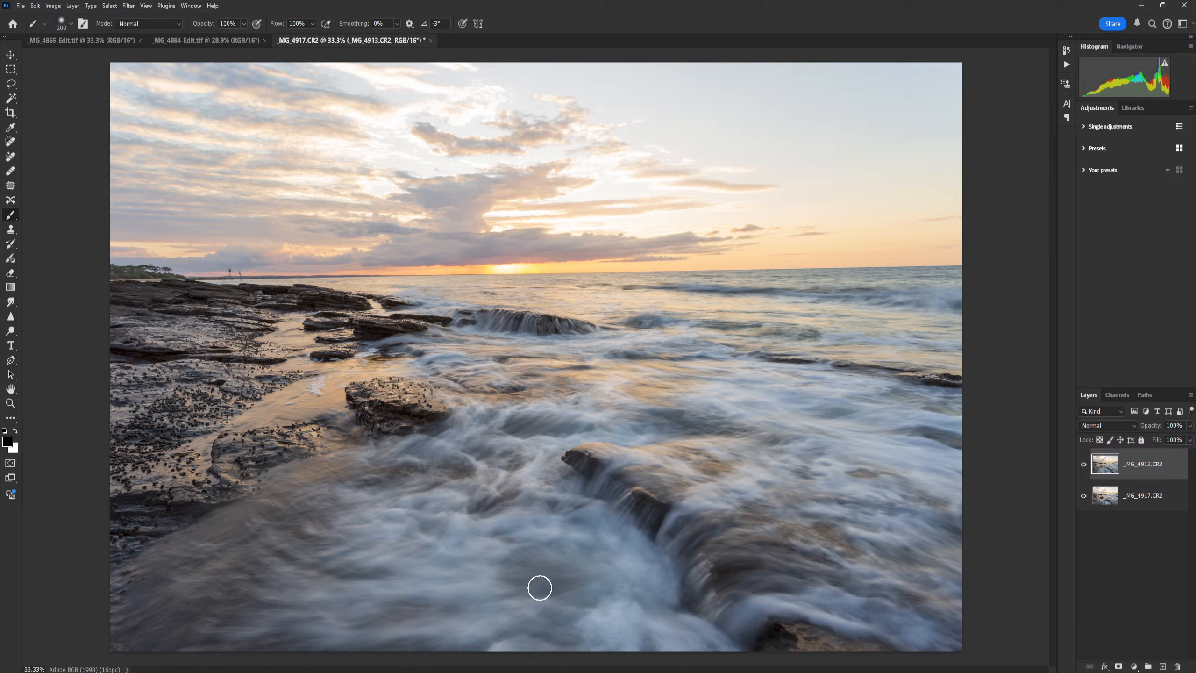
- Add a white layer mask to the _MG_4913.CR2 layer and compare it with the _MG_4917.CR2 layer underneath
click(1120, 666)
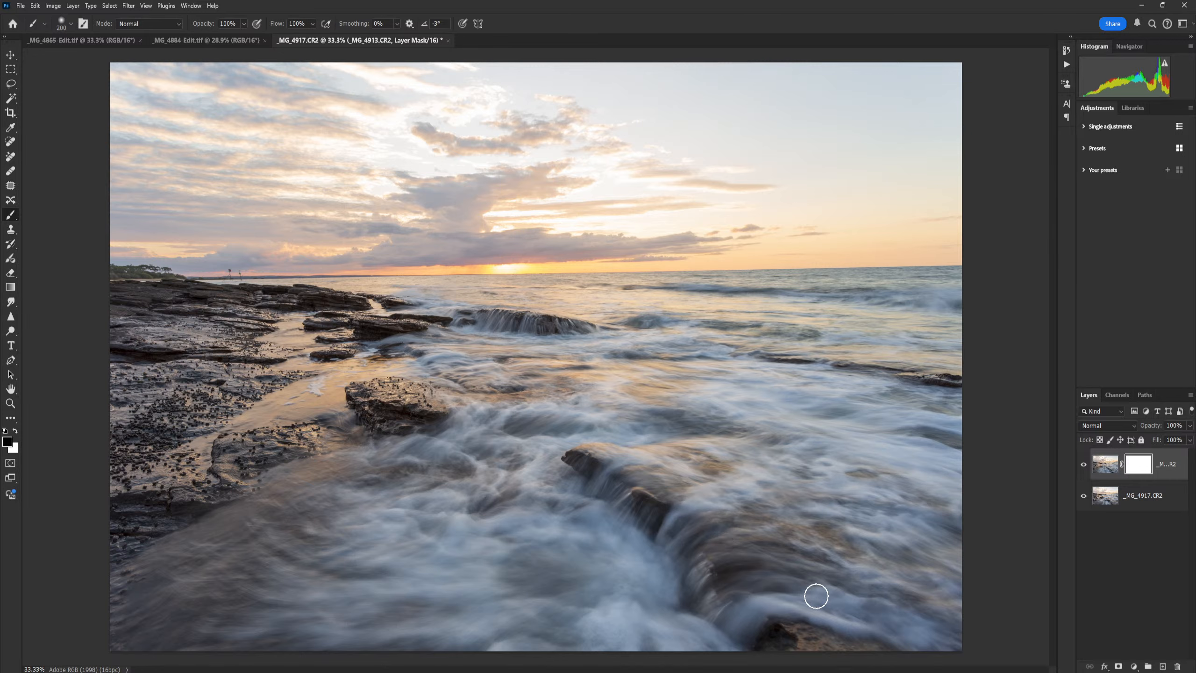
click(35, 5)
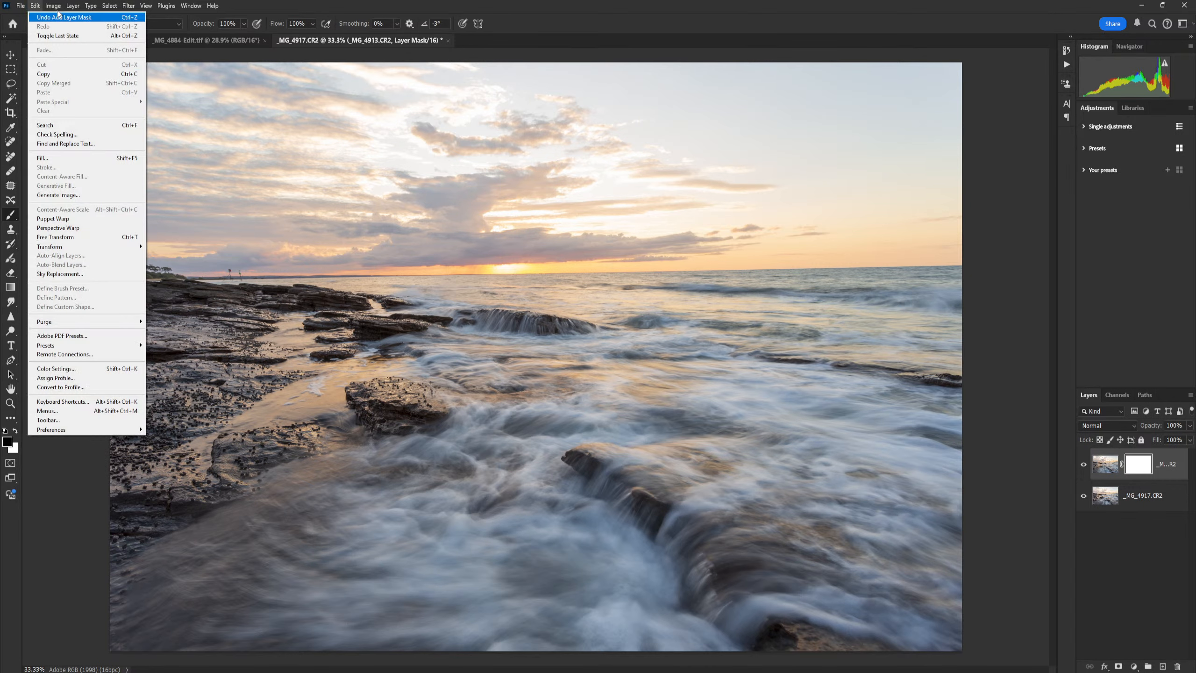
click(35, 6)
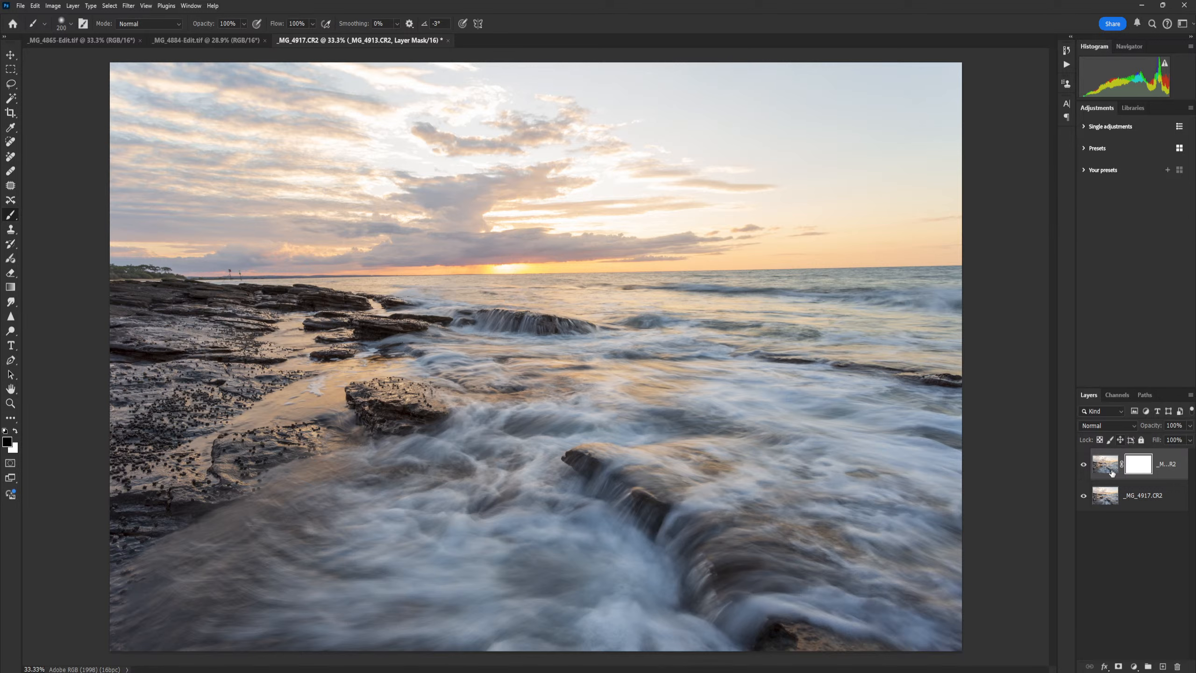
click(1084, 465)
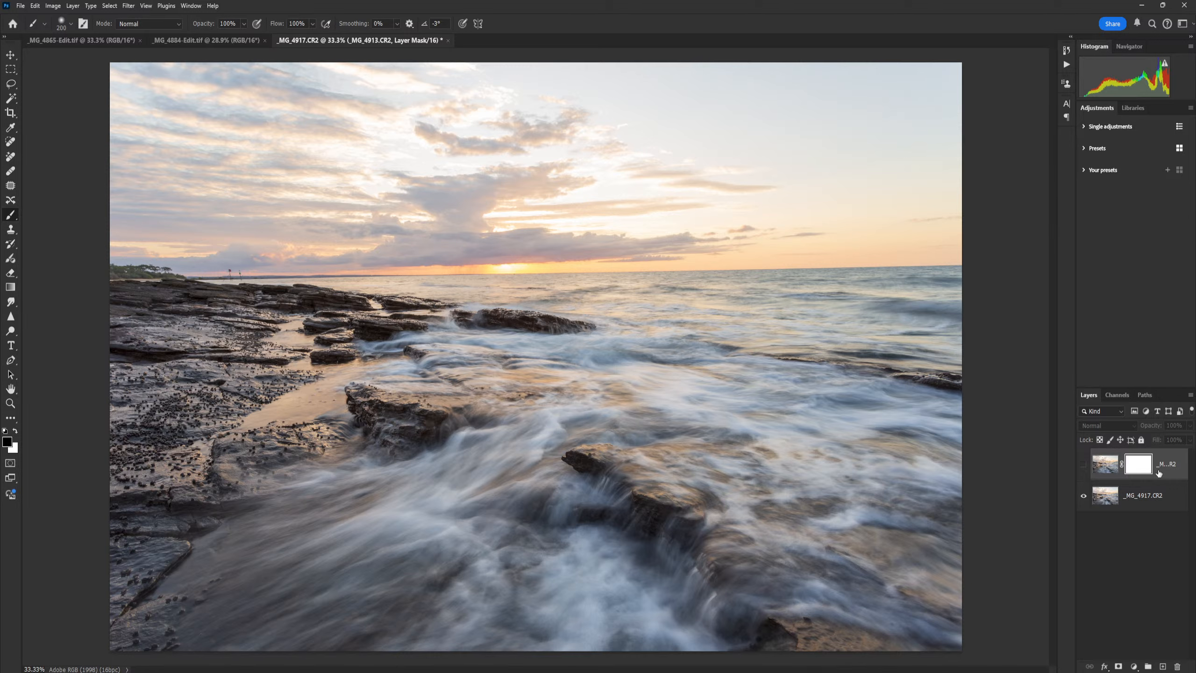
click(1086, 466)
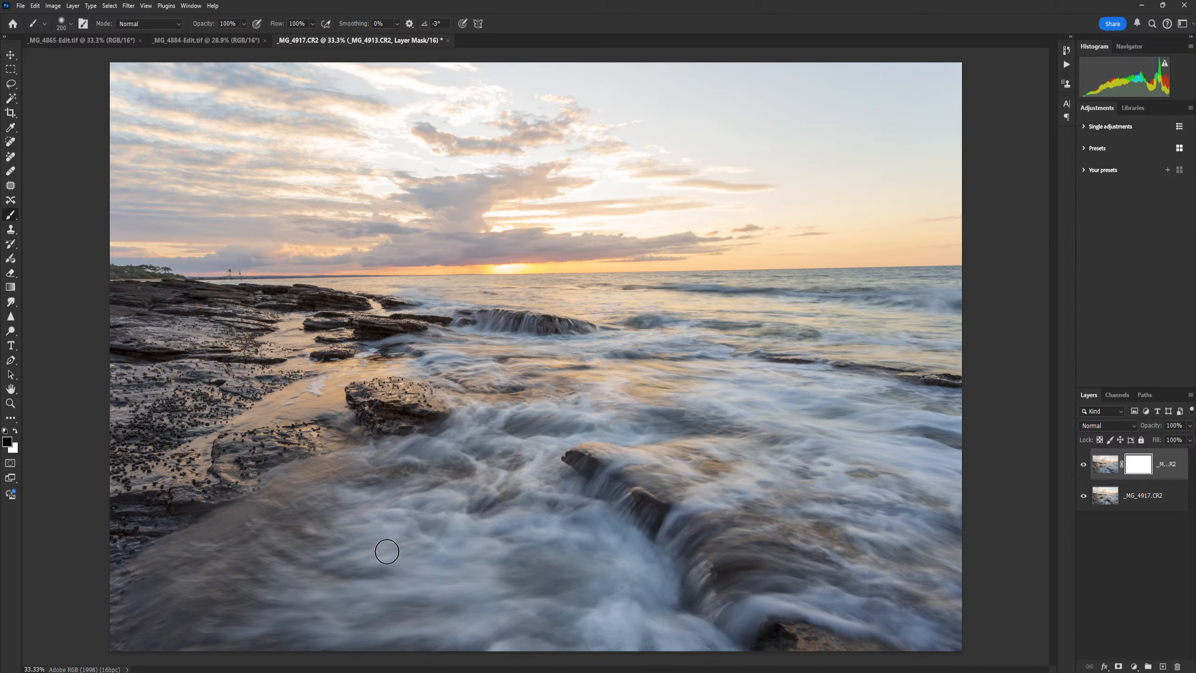
- Enlarge the brush to 900 and paint black on the mask over the foreground water, checking the blend by toggling layer visibility
key(bracketright)
key(bracketright)
key(bracketright)
key(bracketright)
key(bracketright)
key(bracketright)
key(bracketright)
key(bracketright)
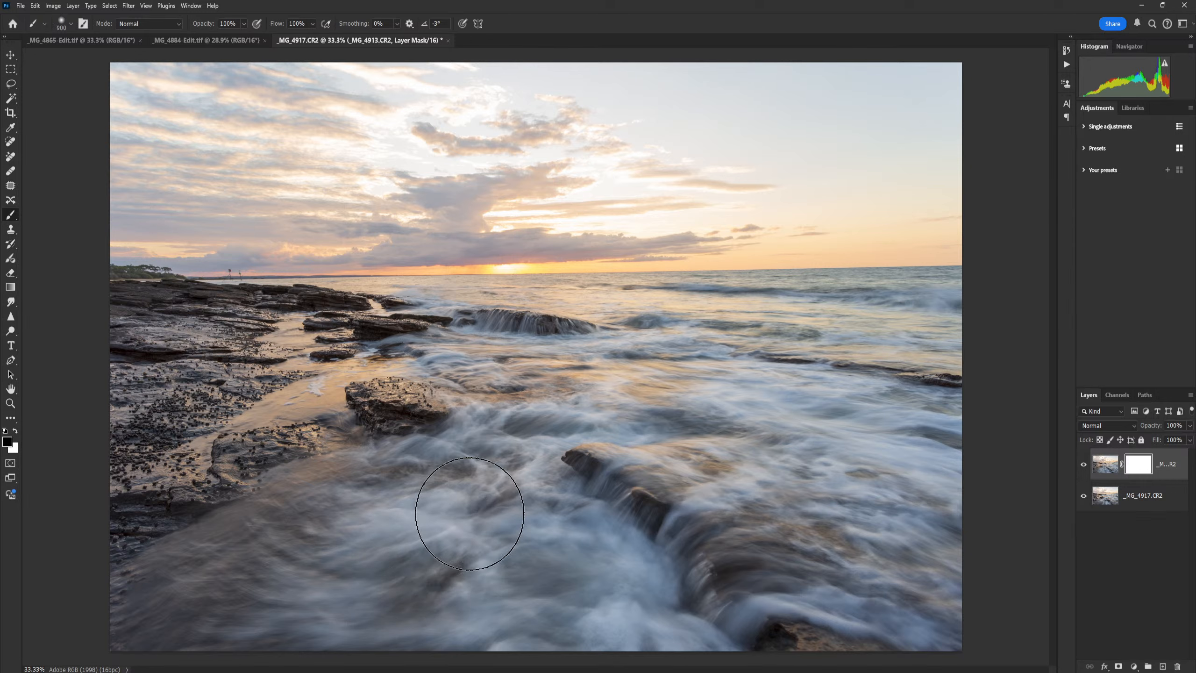
mouse_move(470, 514)
mouse_down()
mouse_move(440, 502)
mouse_move(249, 531)
mouse_move(358, 579)
mouse_move(509, 613)
mouse_move(516, 599)
mouse_move(437, 508)
mouse_move(459, 488)
mouse_move(372, 532)
mouse_up()
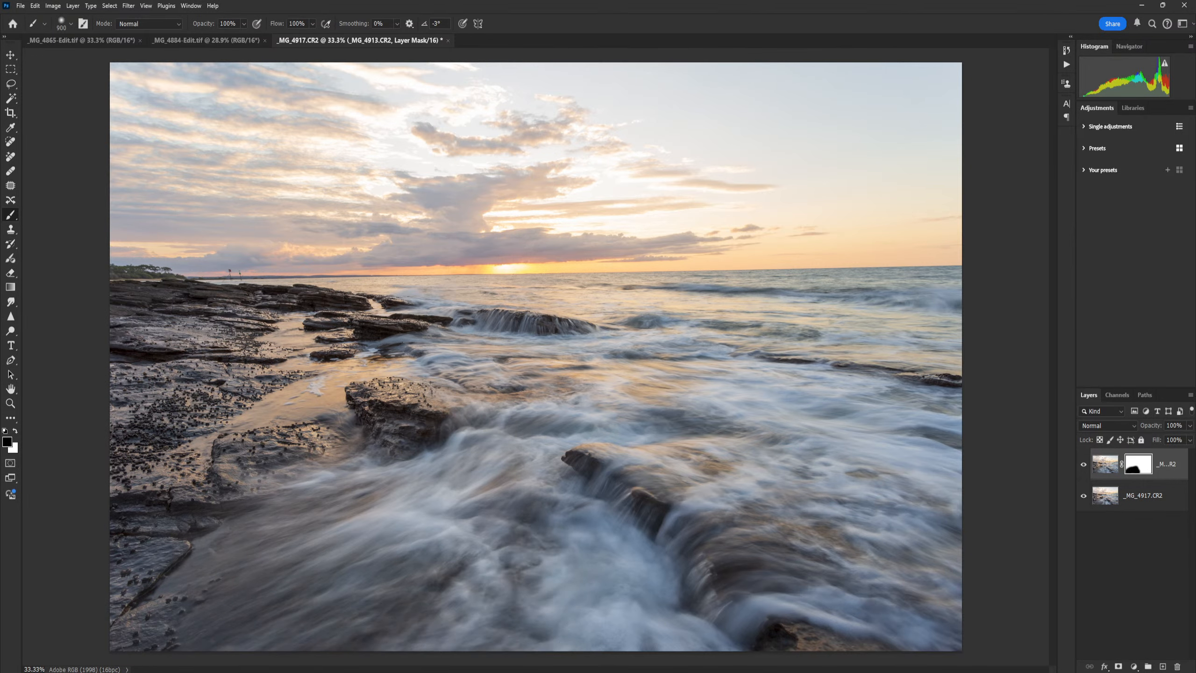
click(1085, 464)
click(1084, 464)
click(1084, 497)
click(1084, 496)
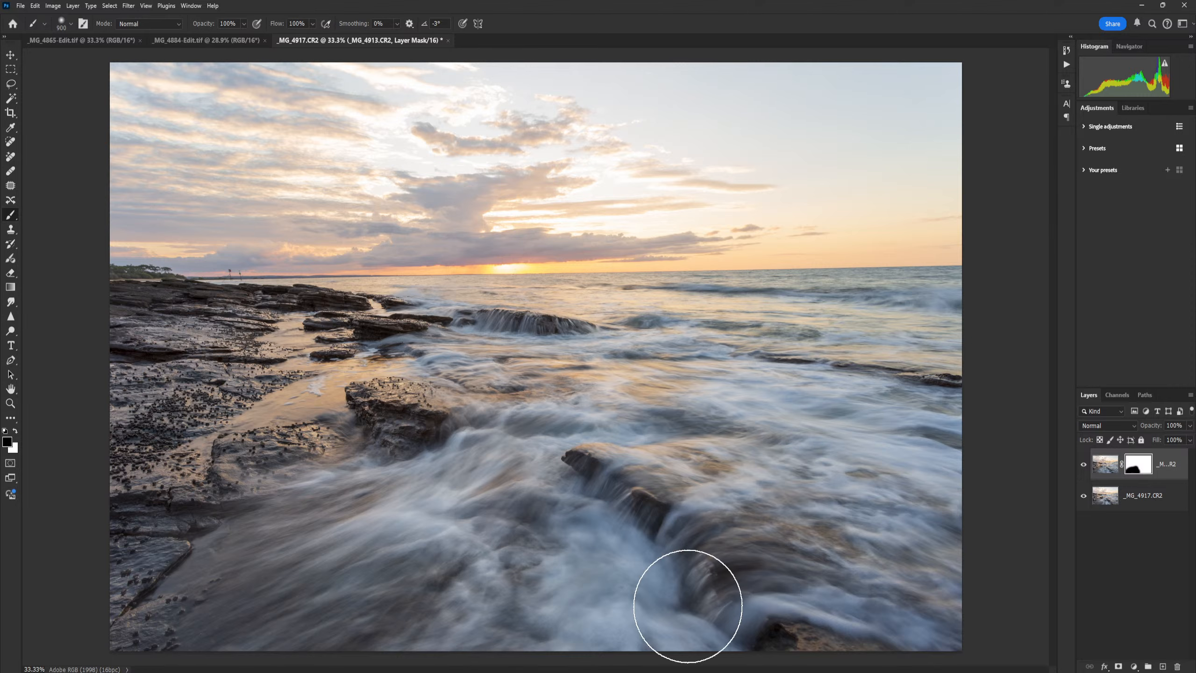
- Switch to Lightroom Classic and open the darker sunset shot _MG_4920.CR2 in Photoshop for editing
click(621, 670)
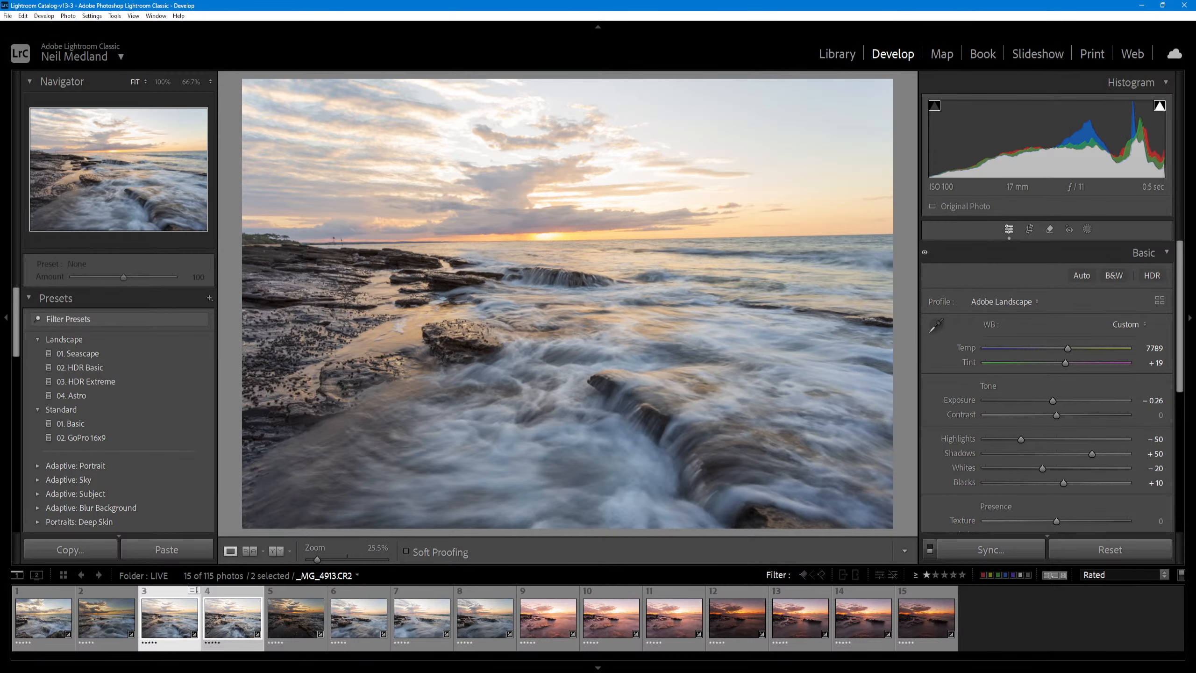
click(299, 623)
right_click(292, 632)
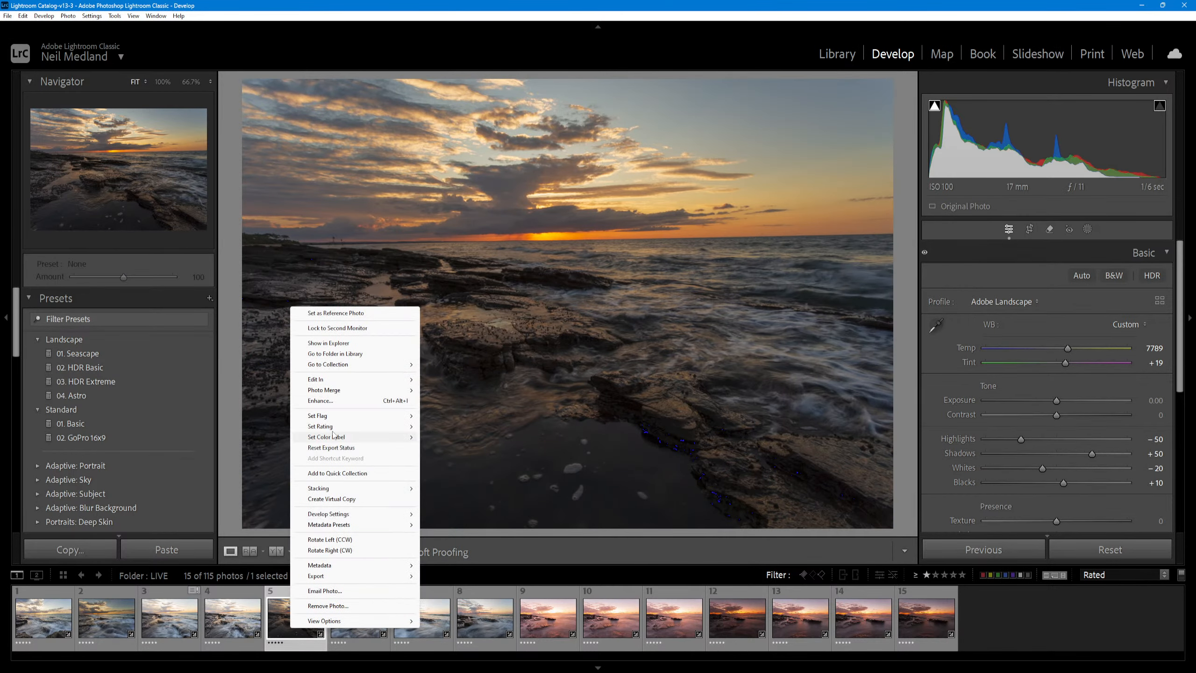
mouse_move(343, 379)
click(469, 379)
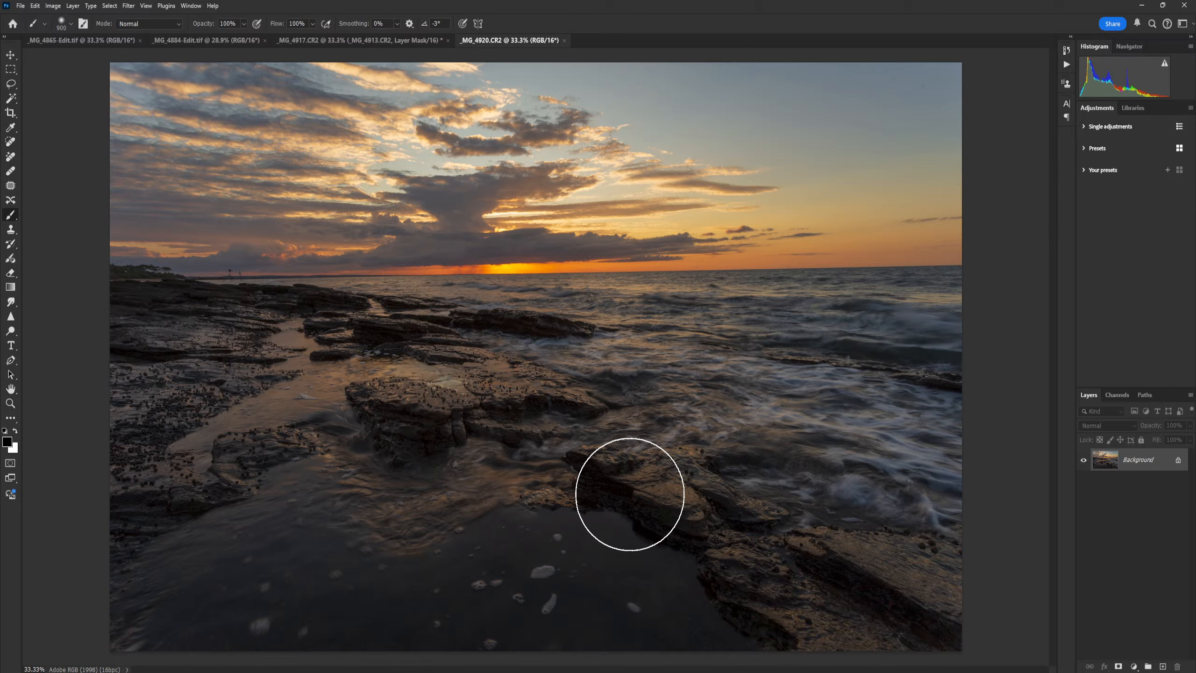
- Float the _MG_4920.CR2 document and copy its image into the _MG_4917.CR2 document as a new layer
drag(509, 41, 508, 217)
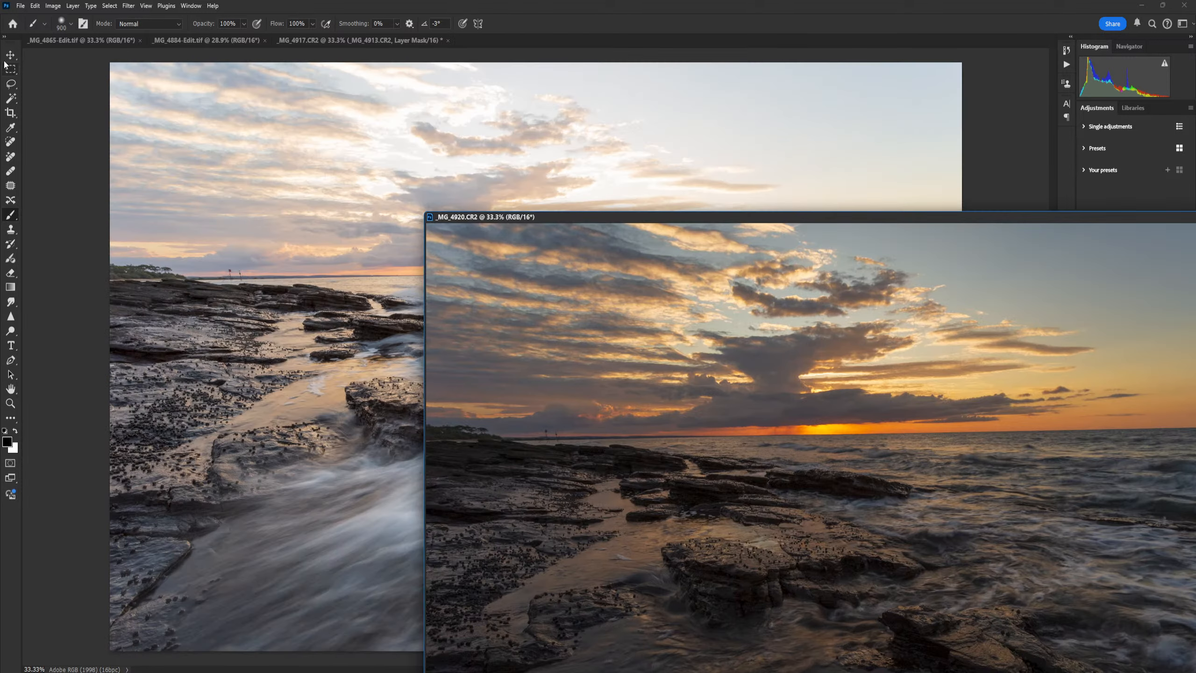
click(11, 55)
drag(634, 216, 426, 213)
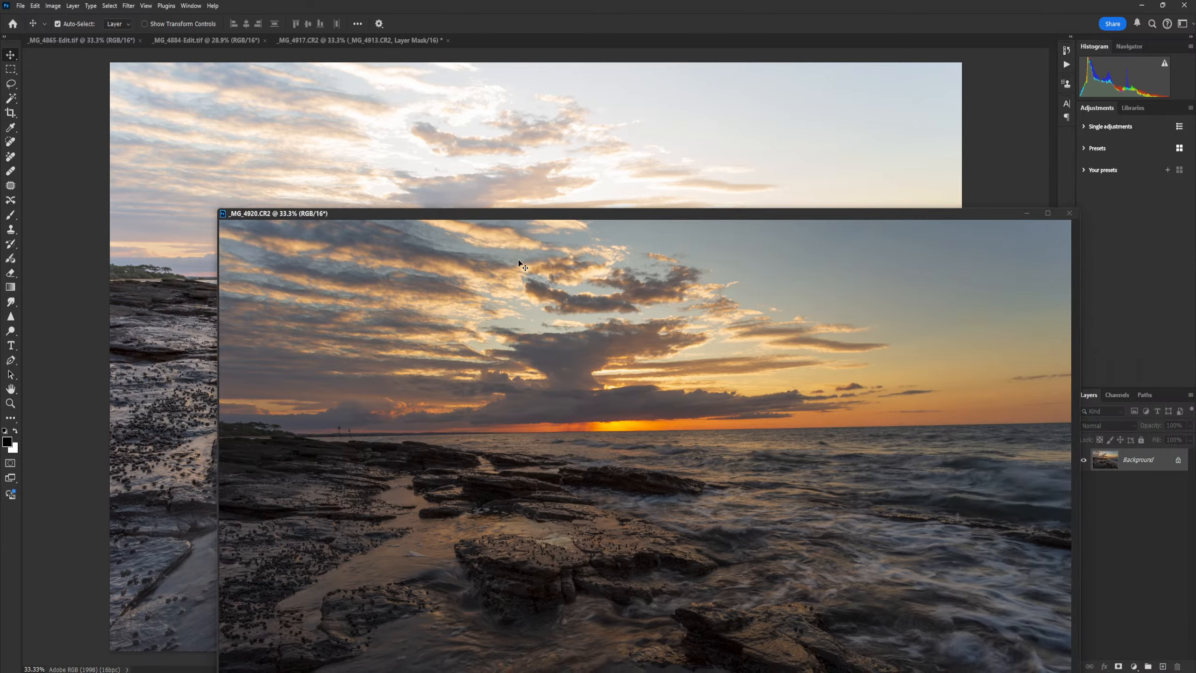
drag(518, 260, 519, 141)
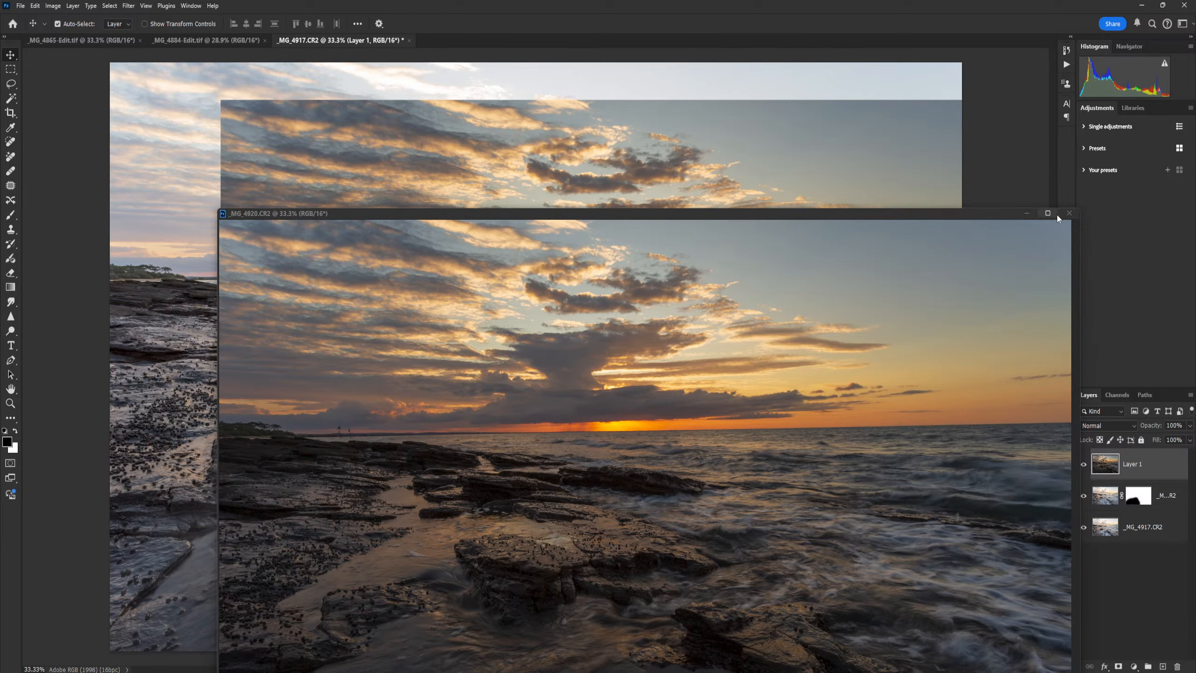
- Close the floating _MG_4920.CR2 document and align the copied layer with the canvas edges
click(1068, 213)
click(603, 248)
drag(278, 172, 179, 135)
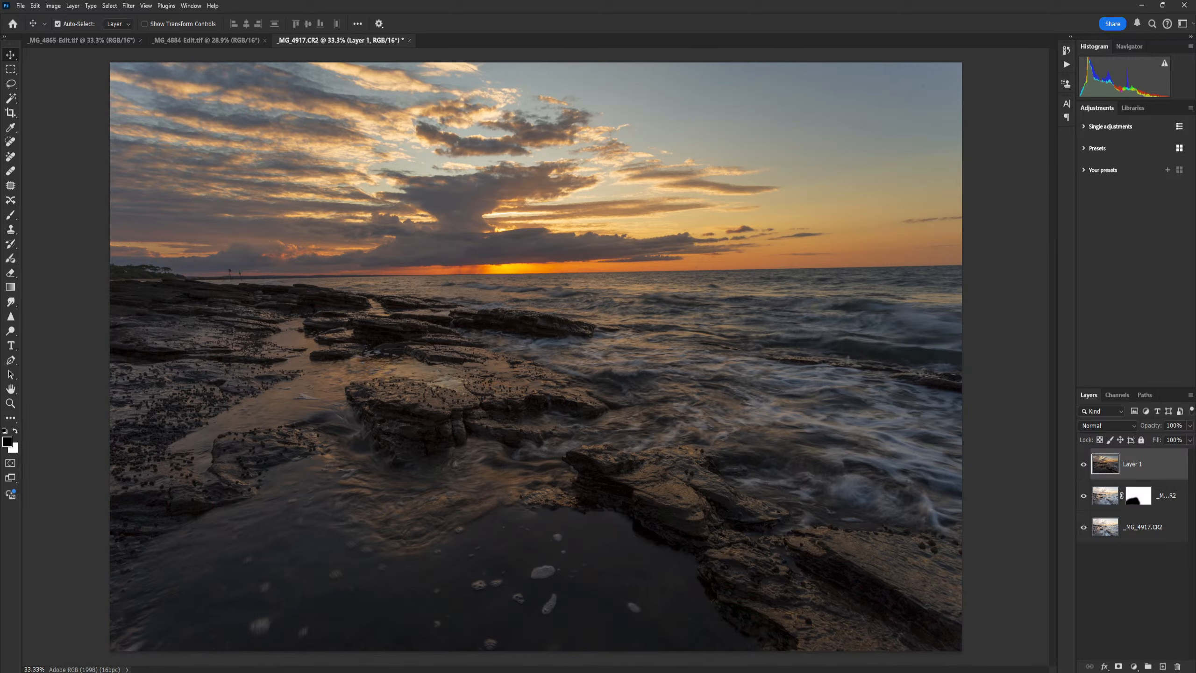
- Review the tone and presence settings of _MG_4920.CR2 in Lightroom Classic and return to Photoshop
key(alt+Tab)
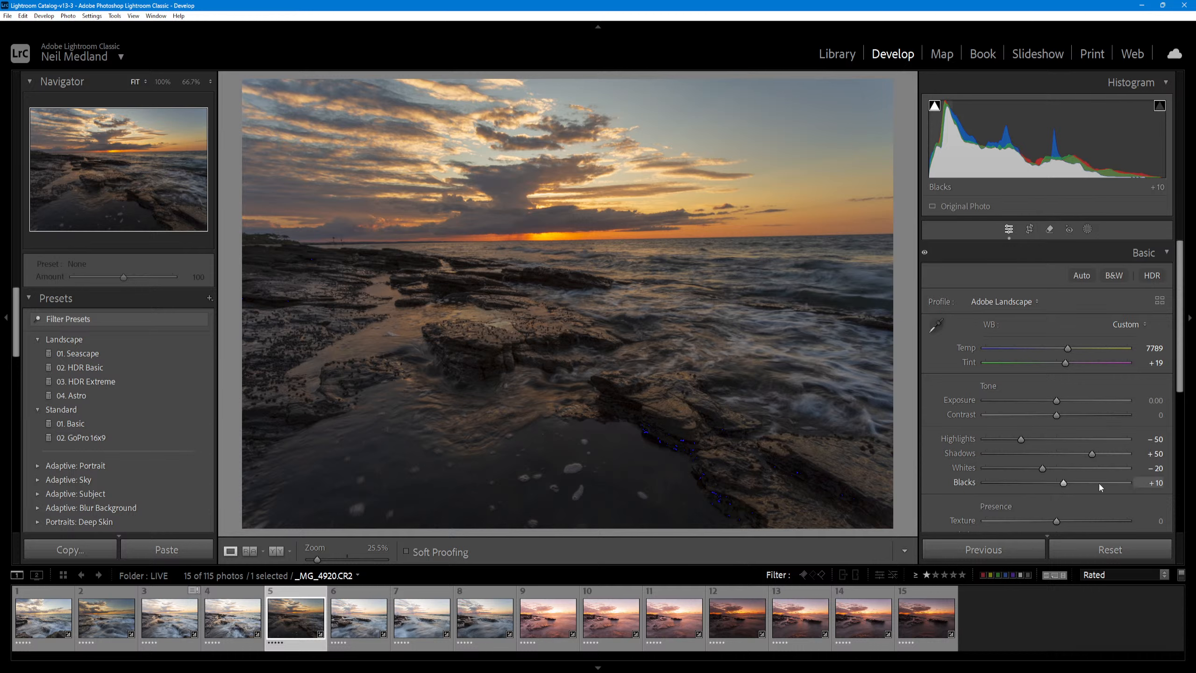
scroll(1070, 479, down, 2)
scroll(1070, 479, up, 2)
scroll(1060, 500, down, 2)
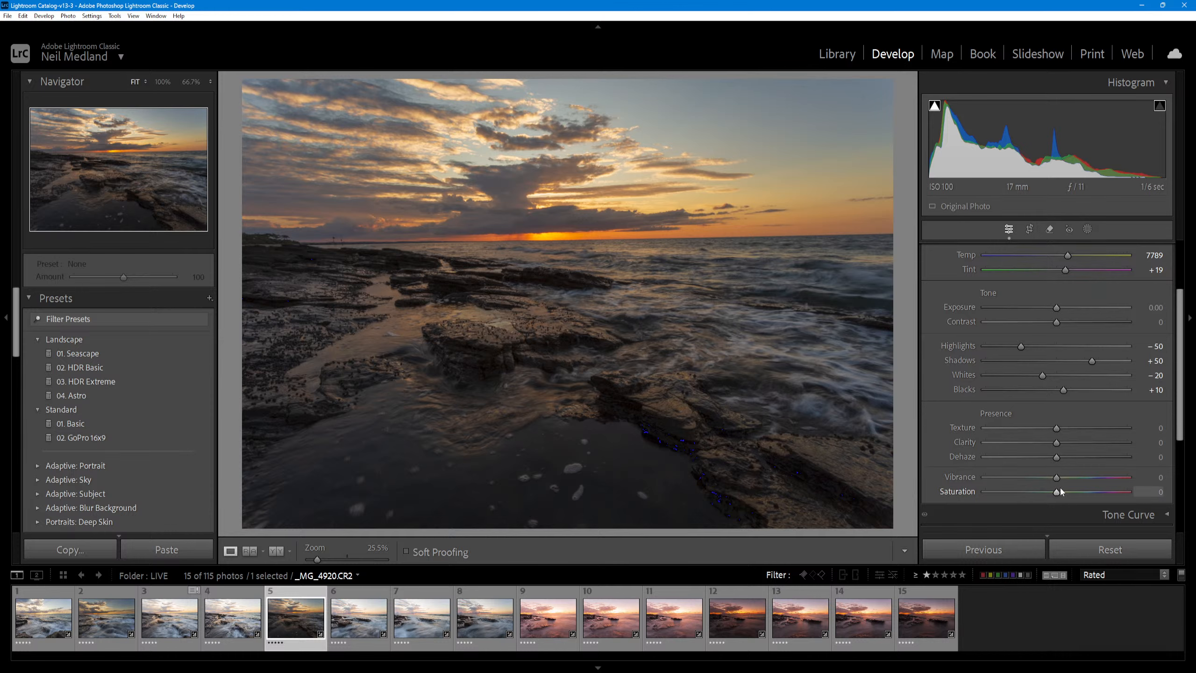
scroll(1057, 491, up, 2)
click(1142, 5)
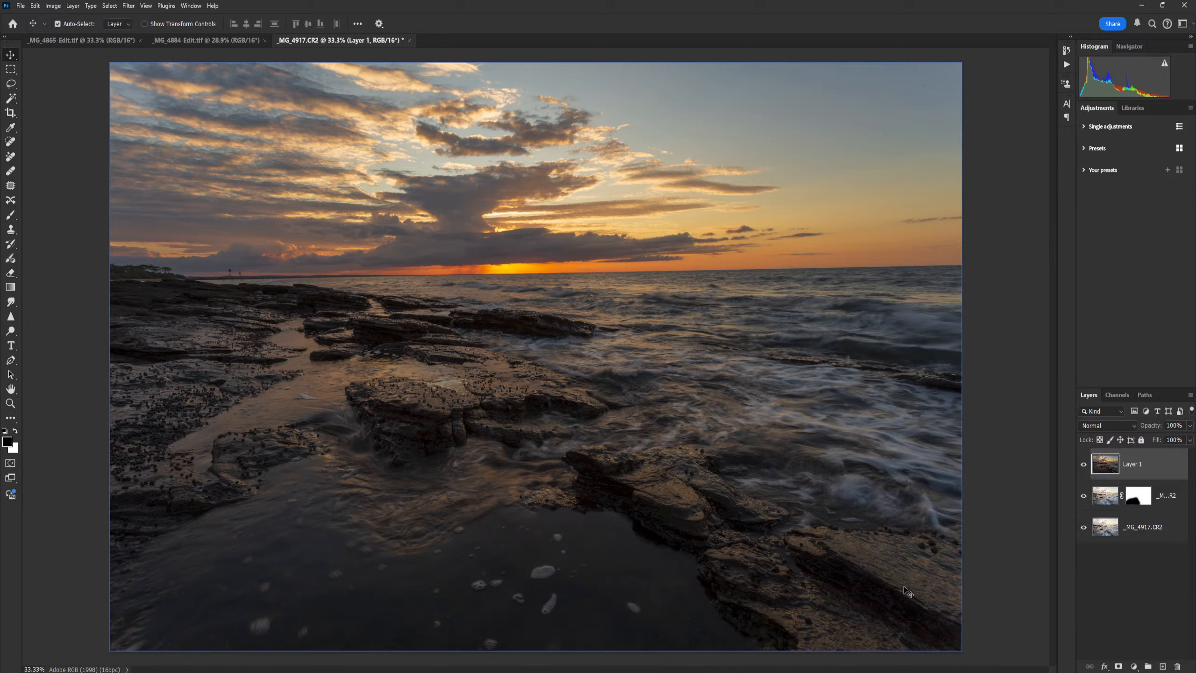
- Add a white layer mask to the sunset sky layer at the top of the stack
click(1155, 536)
click(1145, 545)
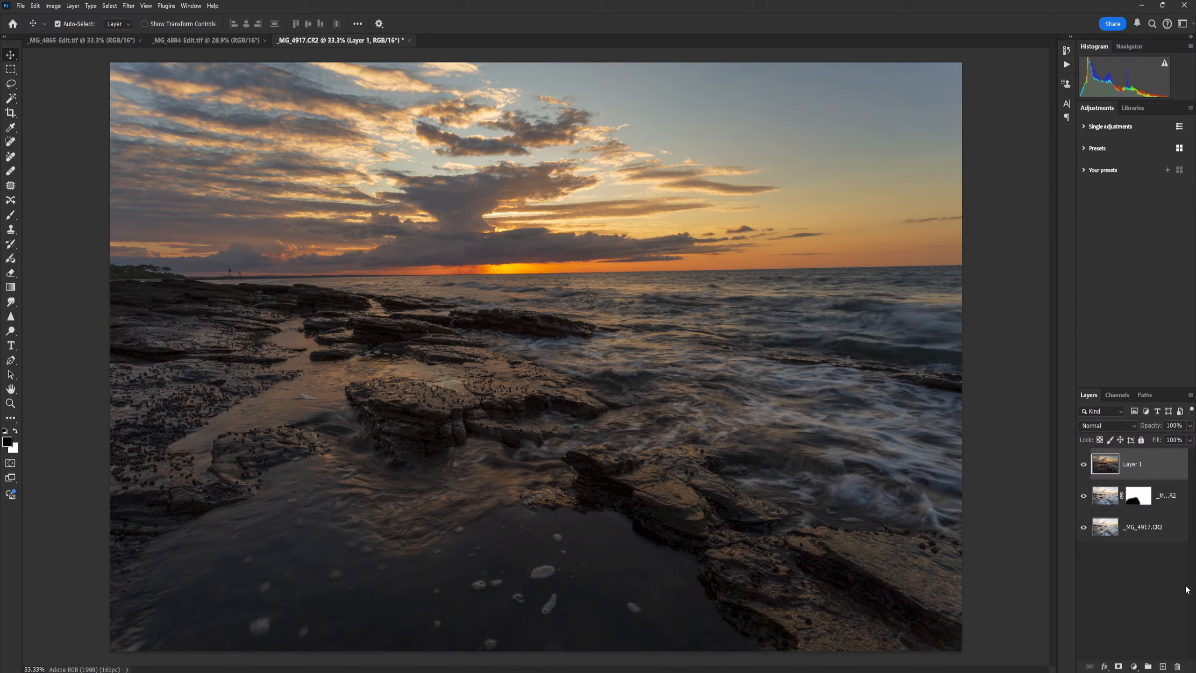
click(1119, 666)
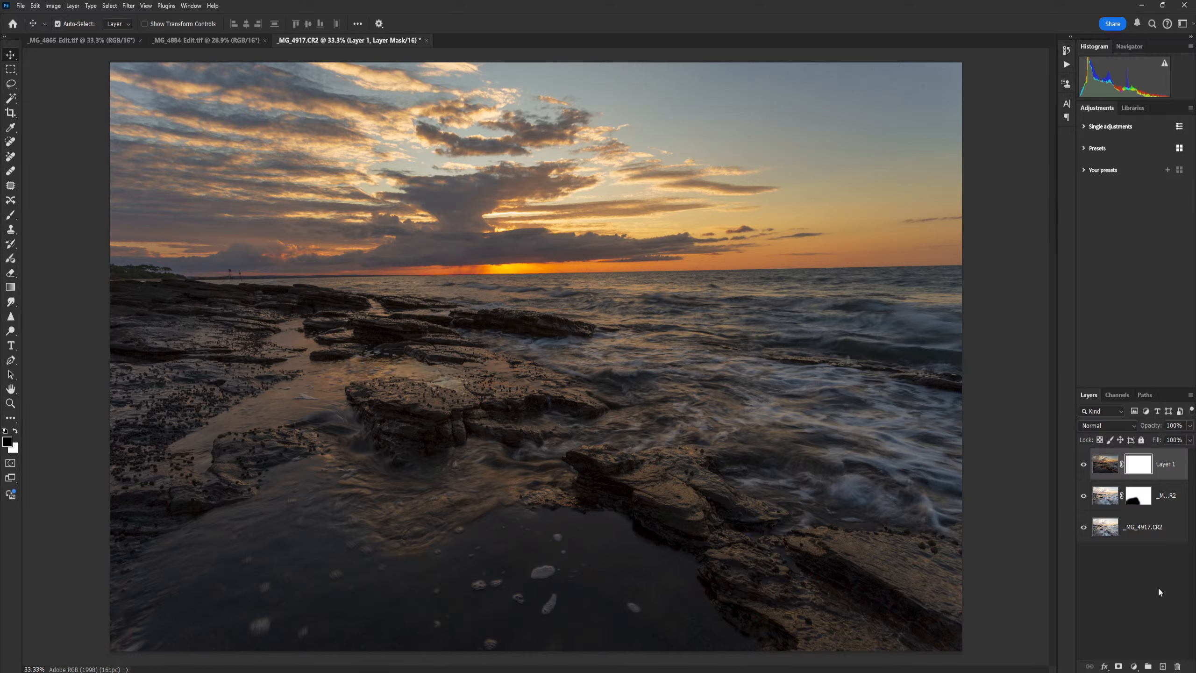
- Apply a black-to-white gradient across the horizon on Layer 1's mask, hiding that layer's foreground below the sky
click(1118, 666)
key(ctrl+z)
click(11, 287)
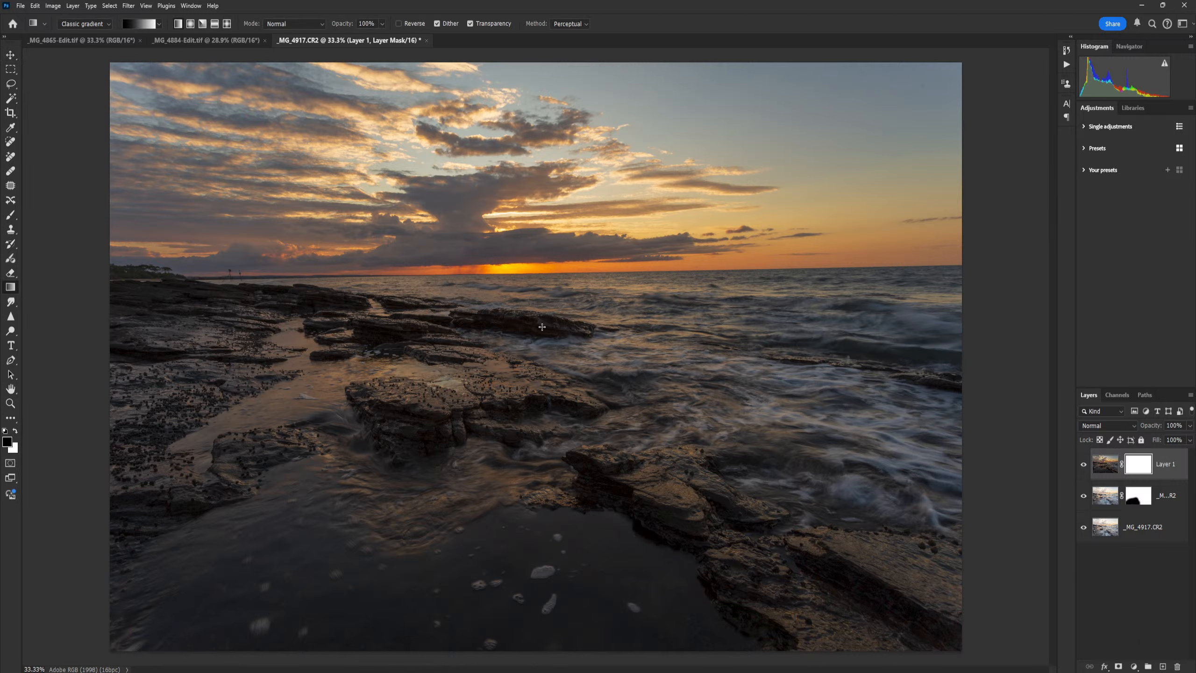
drag(537, 327, 536, 263)
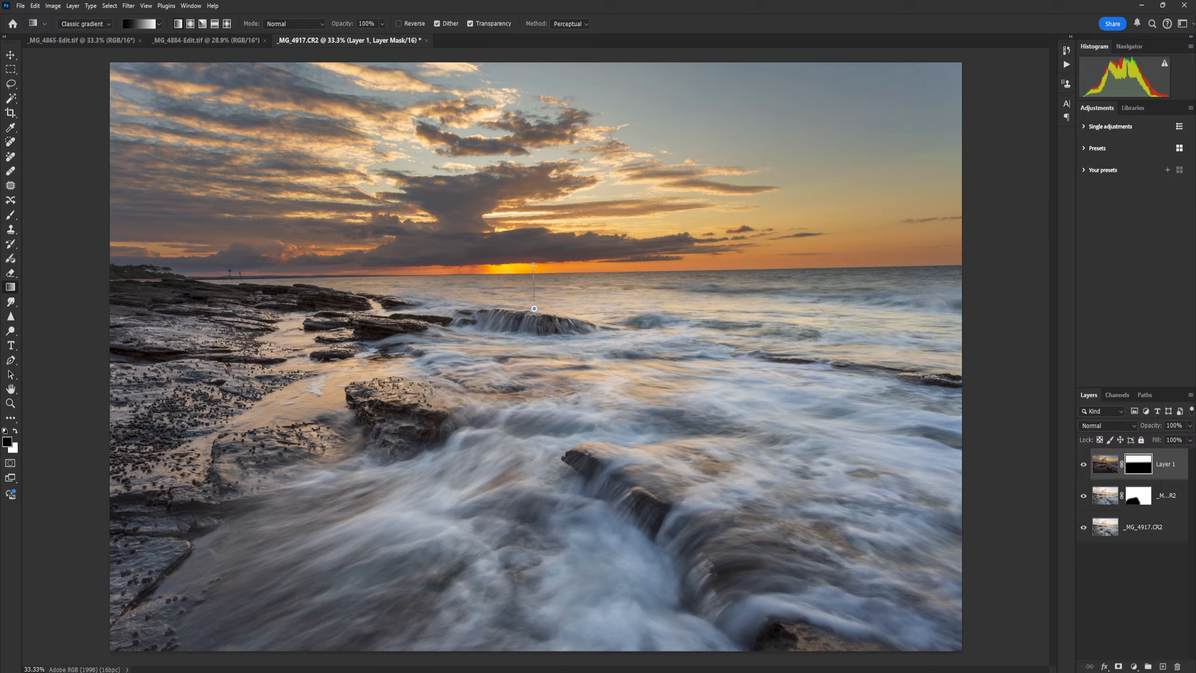
drag(534, 266, 534, 264)
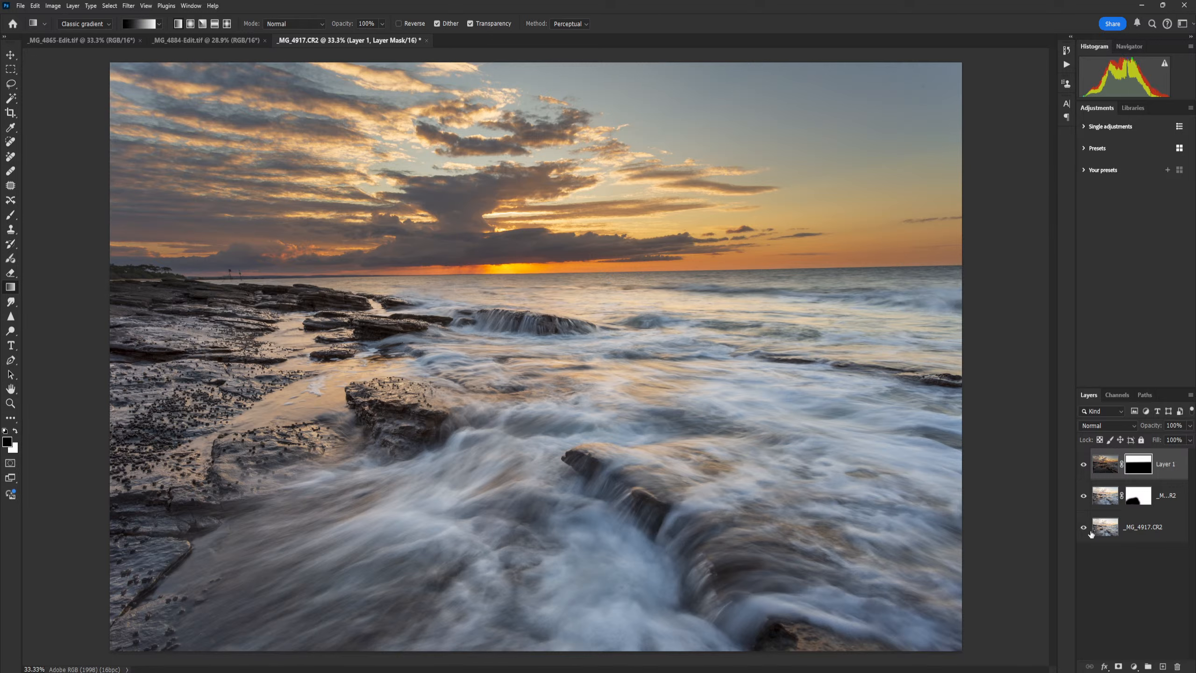
- Lower the opacity of Layer 1 to 55%
click(1106, 464)
click(1190, 426)
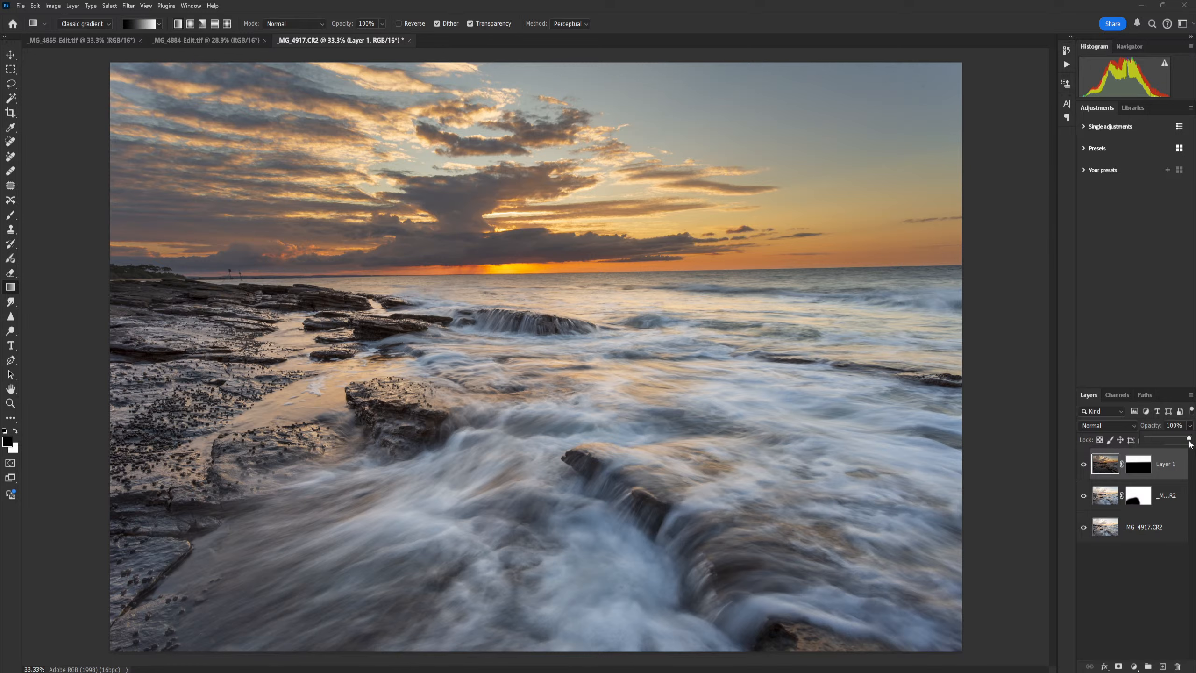
drag(1190, 443, 1171, 440)
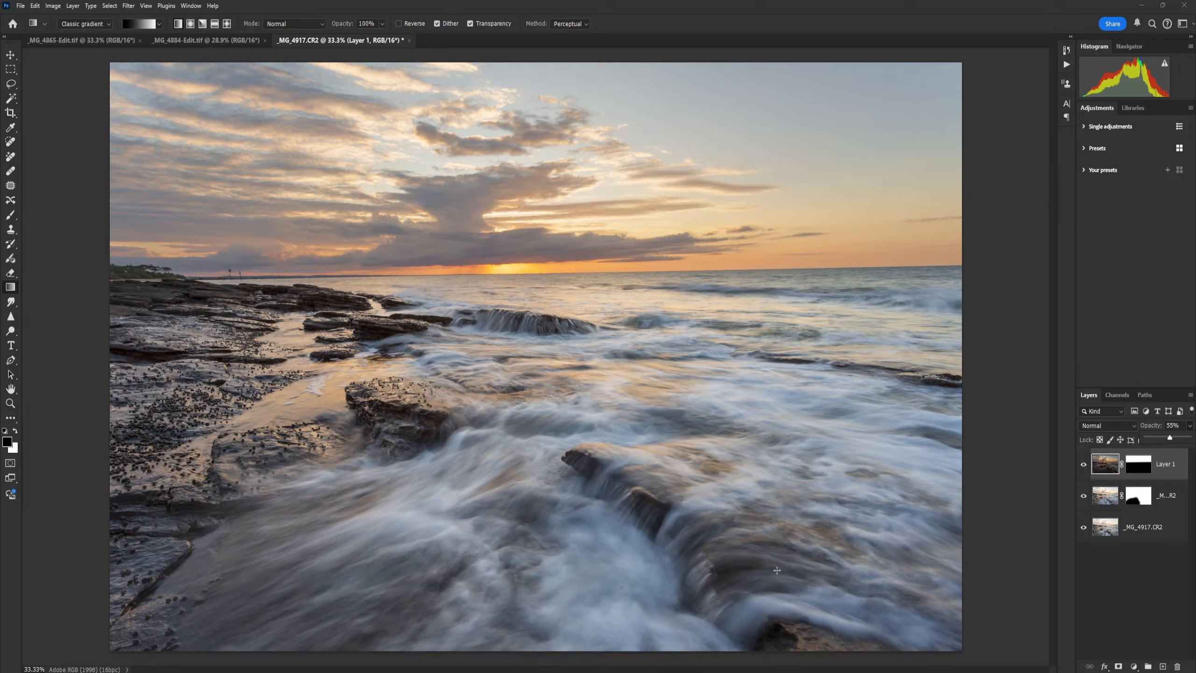
- Switch to Lightroom Classic and lower the exposure of _MG_4913.CR2 to −1.18
mouse_move(622, 671)
click(622, 631)
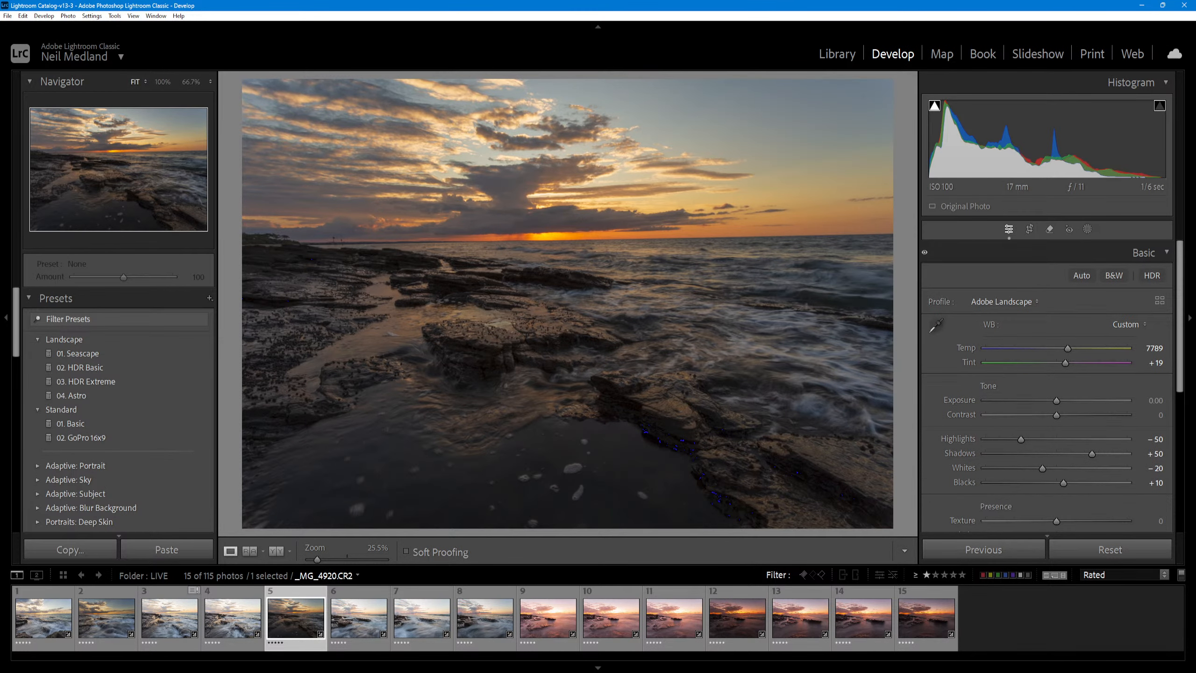
click(169, 617)
ctrl+click(247, 625)
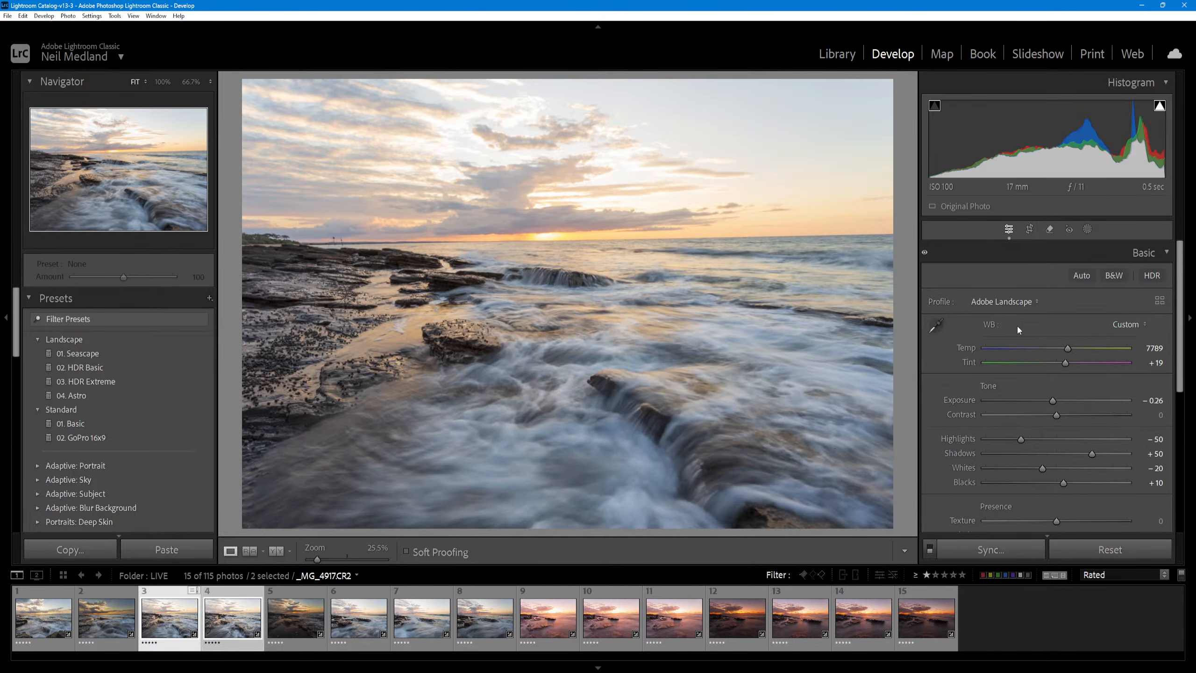
mouse_move(1056, 401)
mouse_down()
mouse_move(1042, 401)
mouse_move(1068, 401)
mouse_up()
click(310, 628)
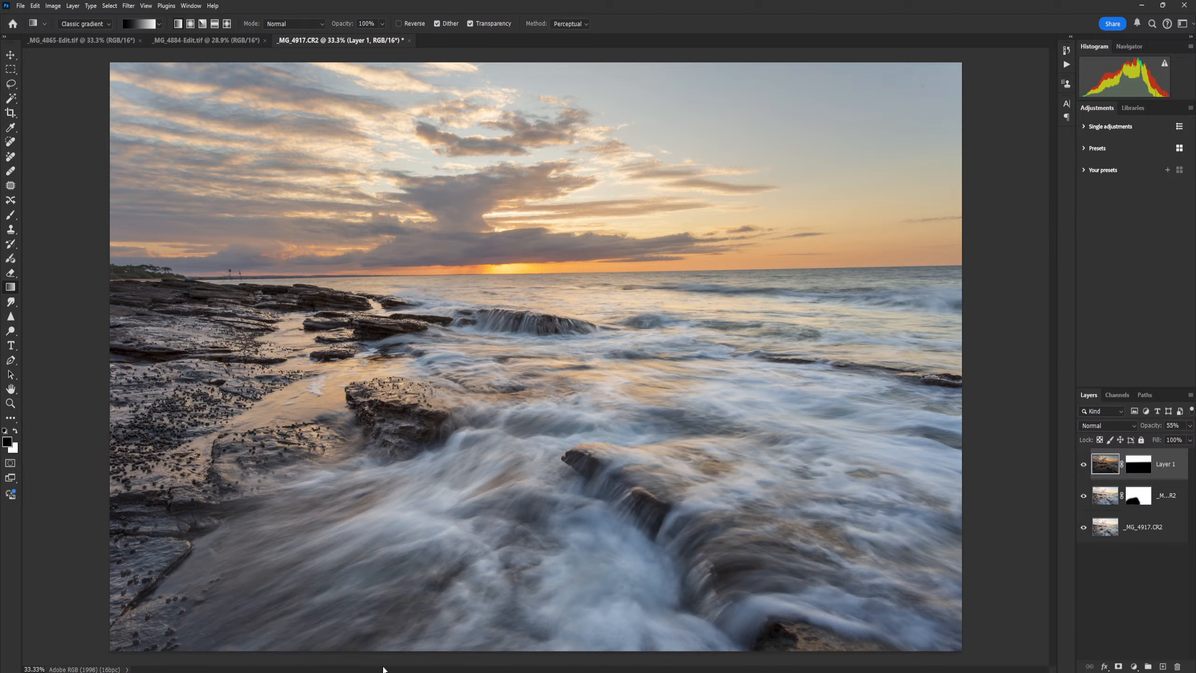
- Return to Photoshop, flatten the blended seascape into a single background layer and save it
click(73, 5)
click(95, 386)
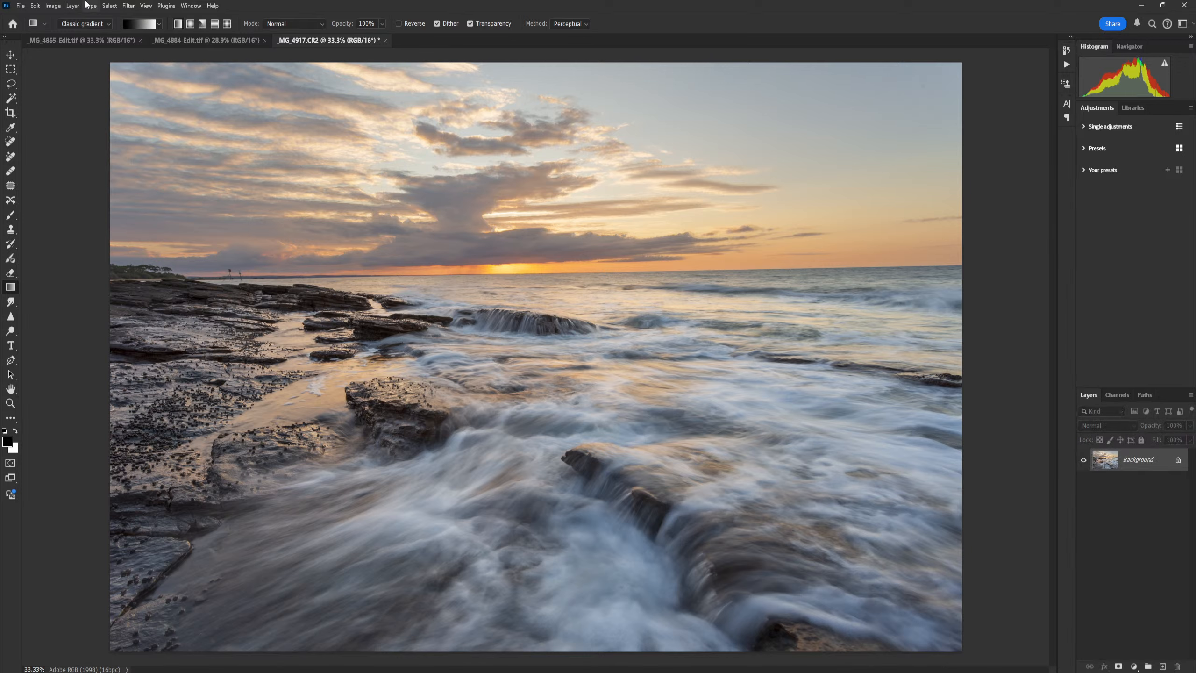
click(20, 5)
click(35, 113)
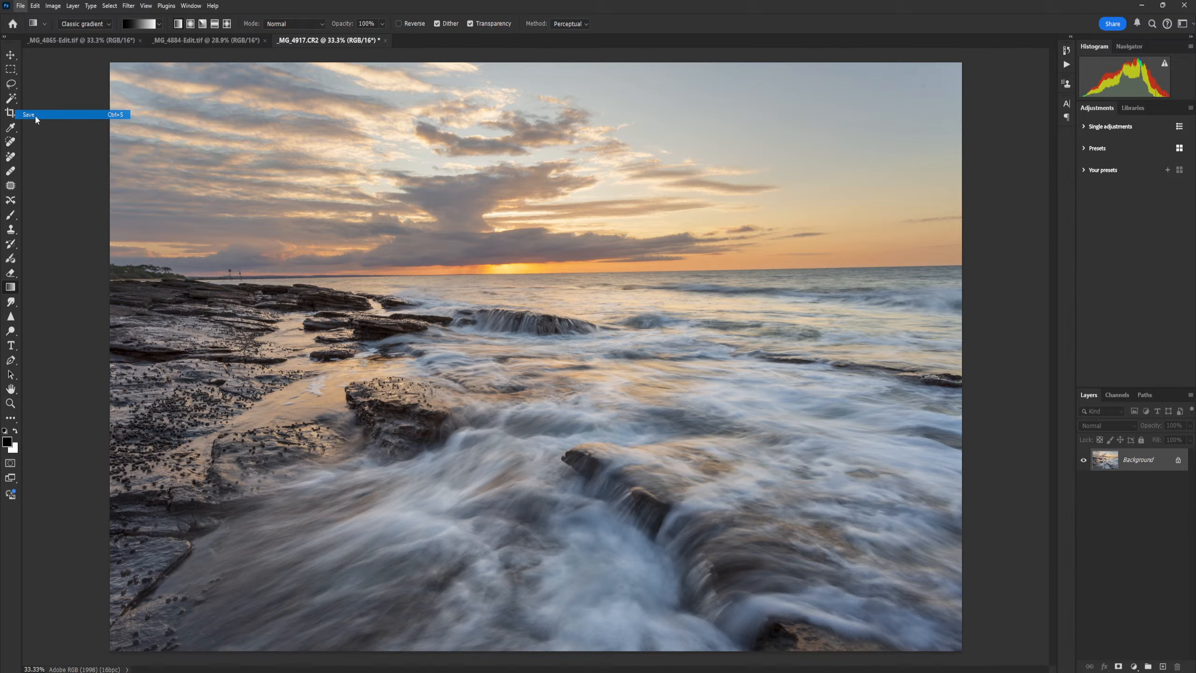
- Review the open images _MG_4865-Edit.tif, _MG_4884-Edit.tif and _MG_4913-Edit.tif
click(86, 41)
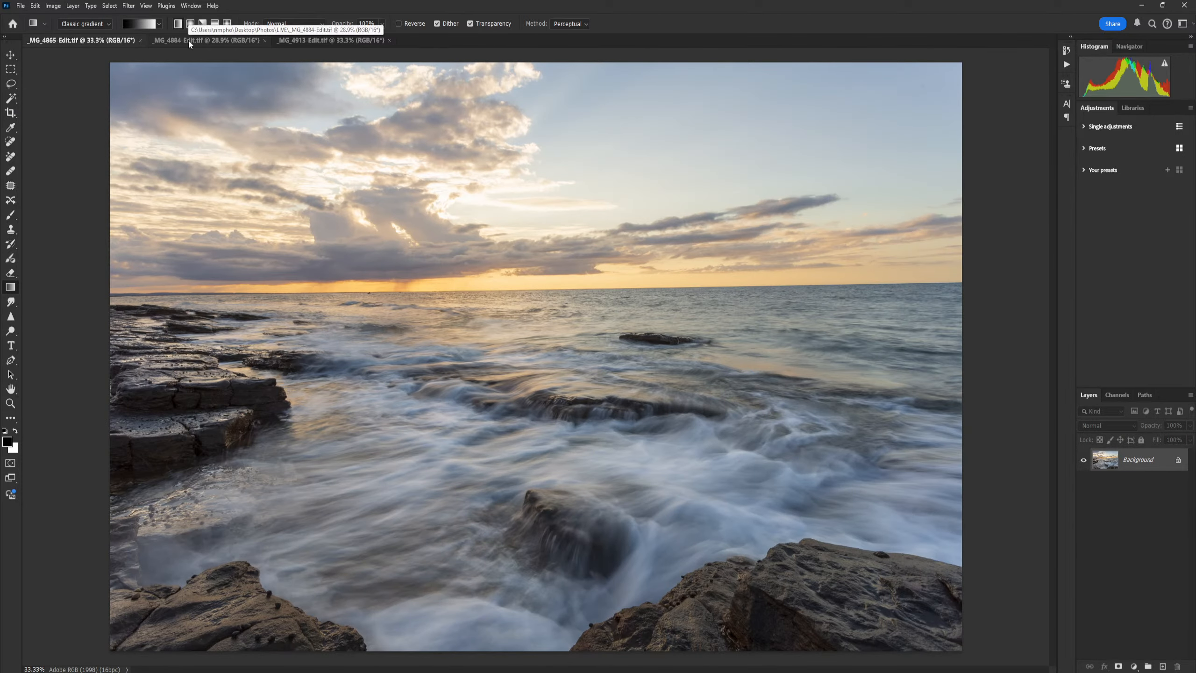
click(189, 40)
click(355, 40)
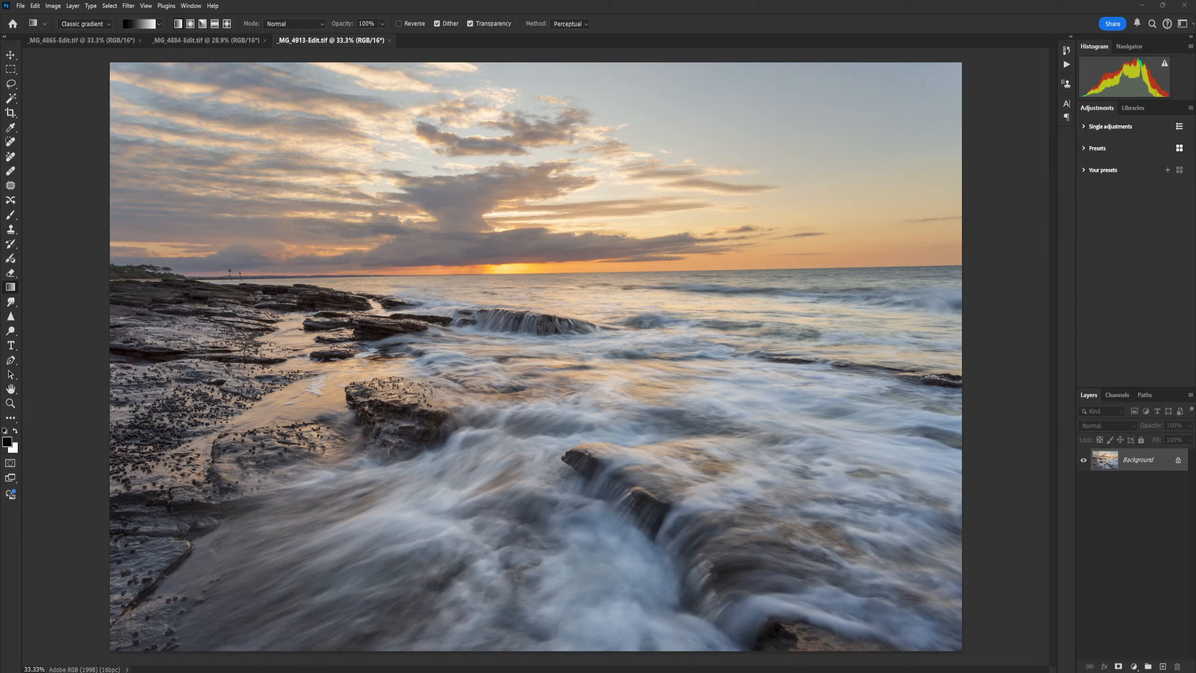
- Switch to Lightroom Classic and set the star rating of _MG_4913.CR2, _MG_4917.CR2 and _MG_4920.CR2 to 0
key(alt+Tab)
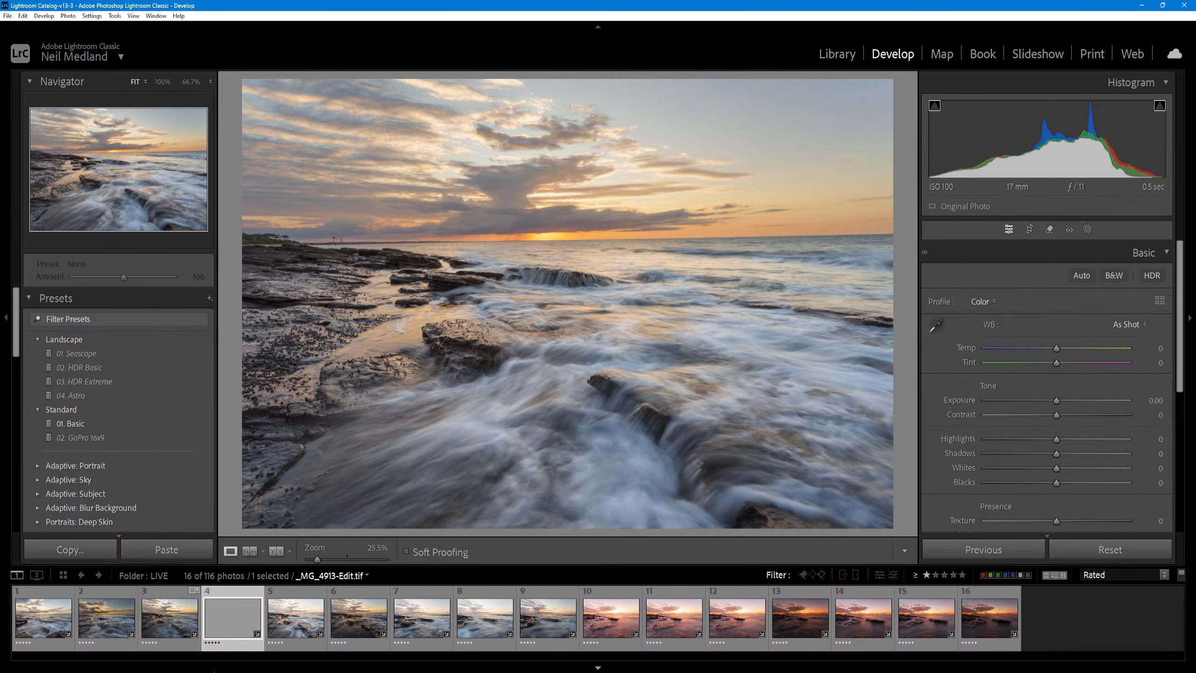
click(167, 623)
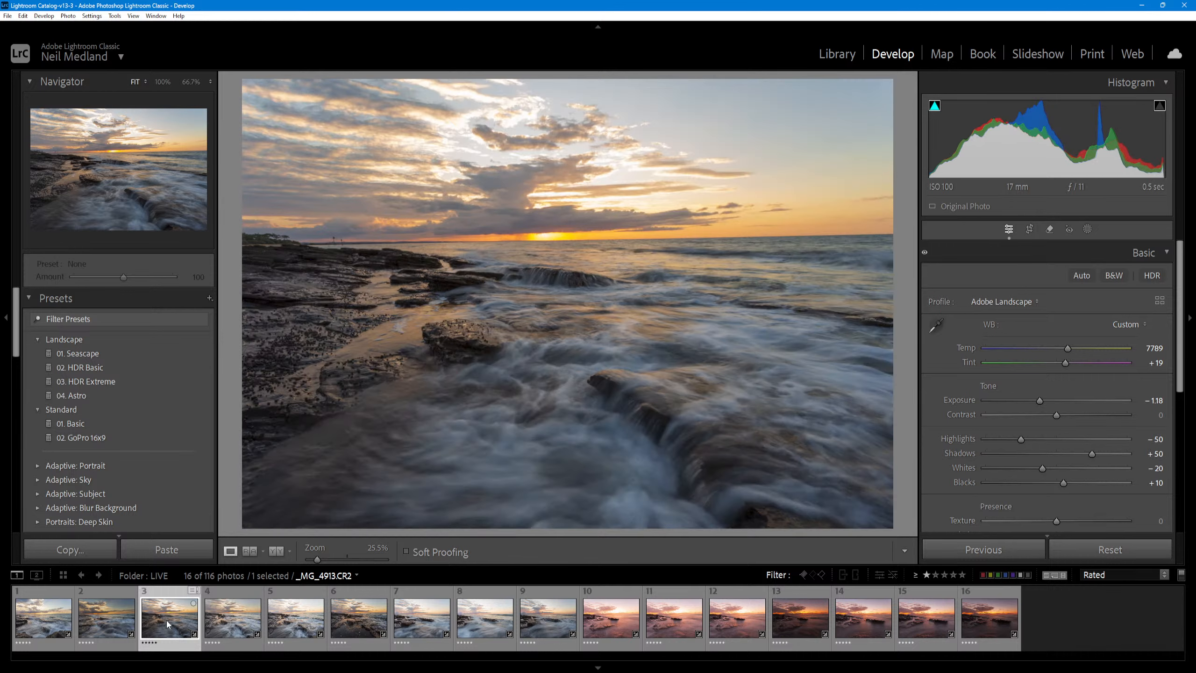
key(0)
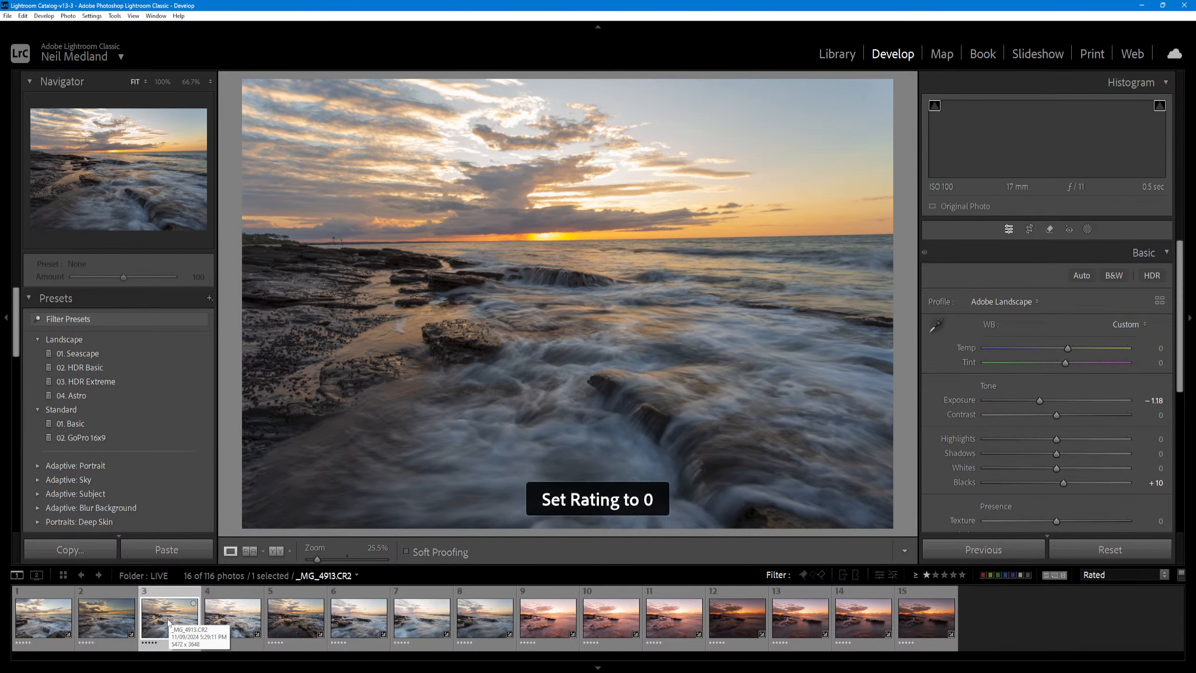
click(226, 632)
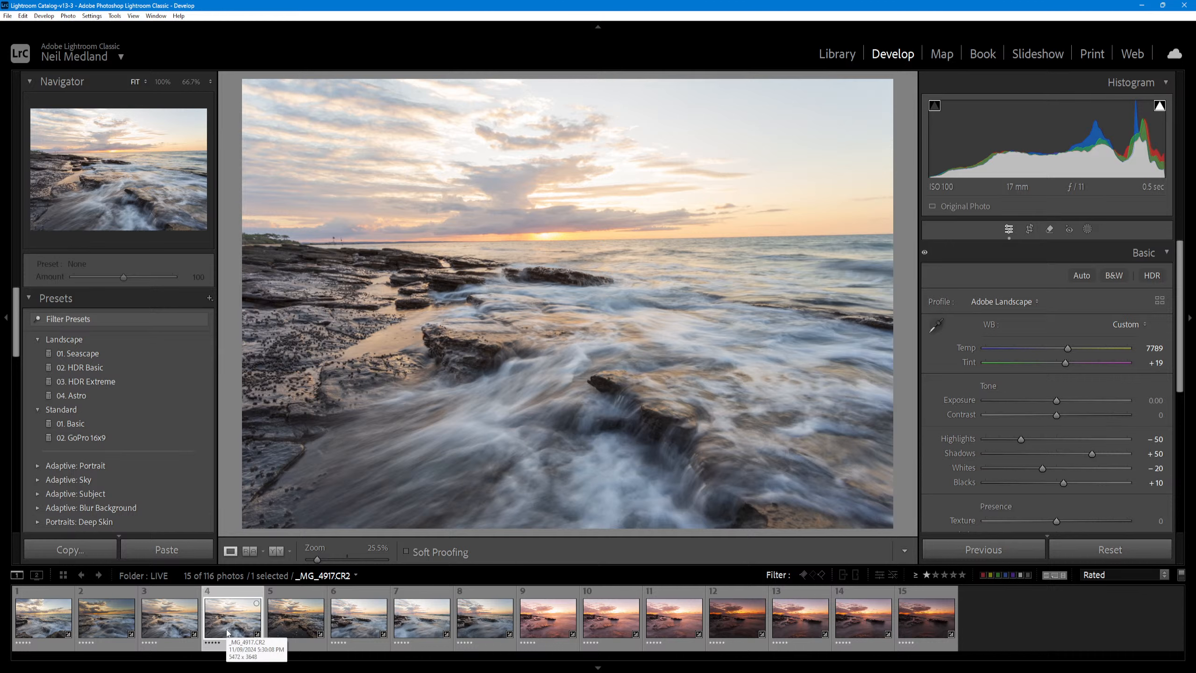
key(0)
key(0)
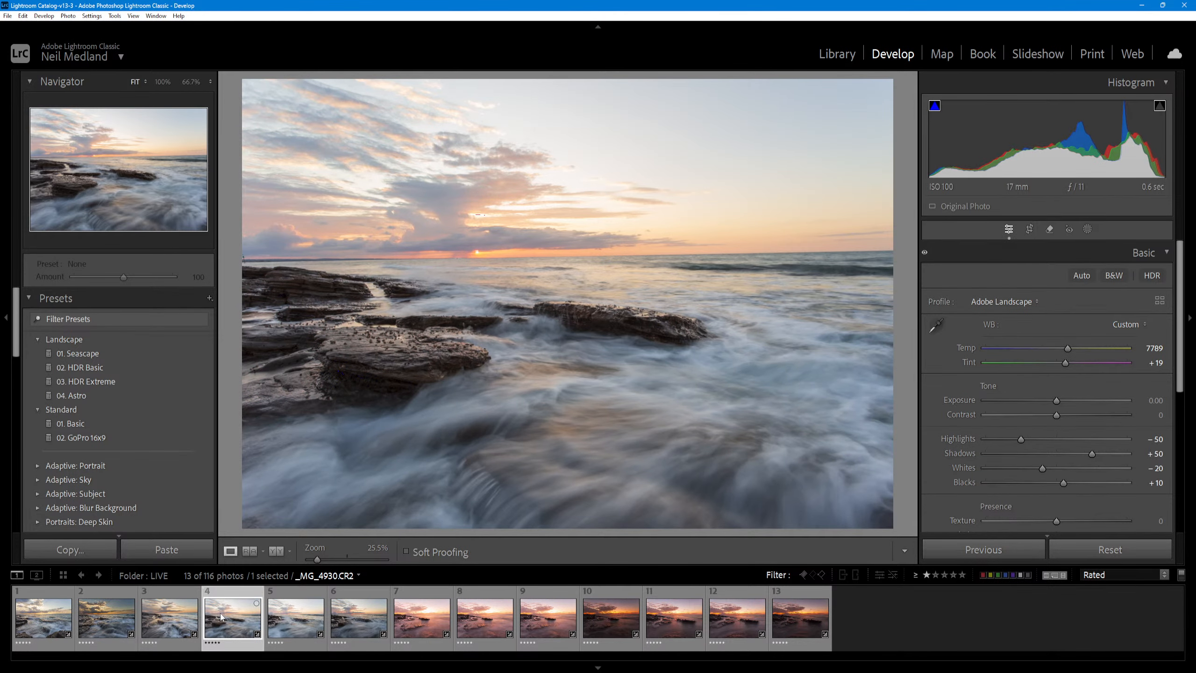
- Compare the foreground rocks and water movement in _MG_4930.CR2 and _MG_4933.CR2
click(296, 622)
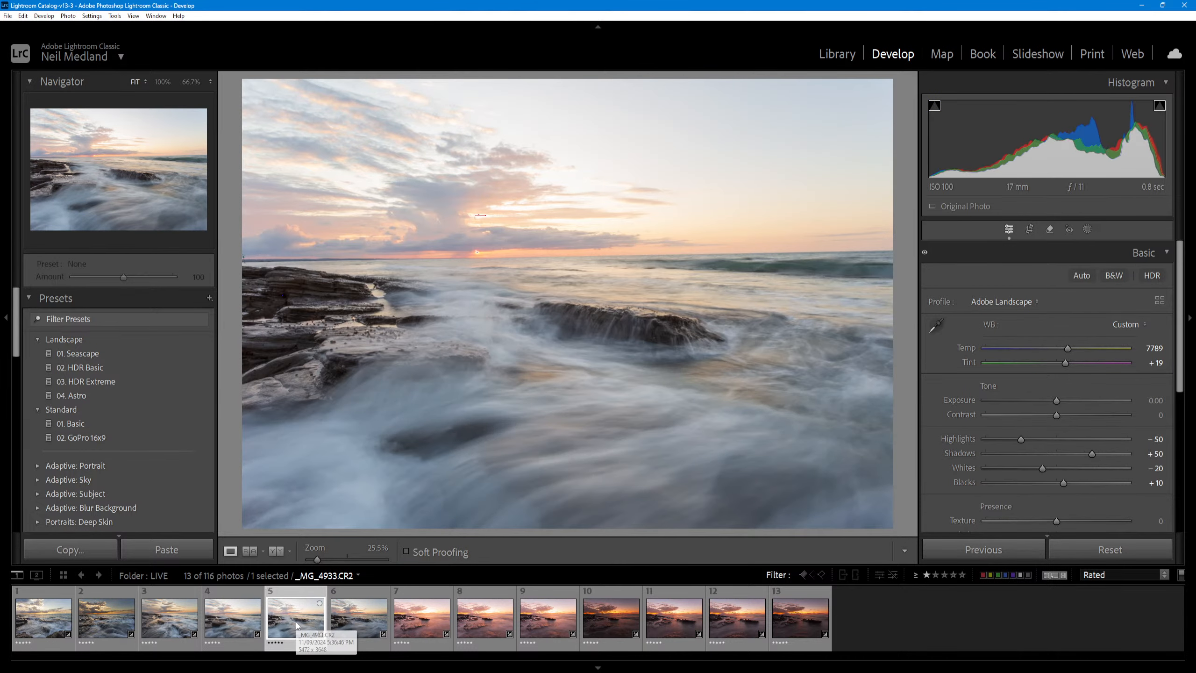
click(233, 617)
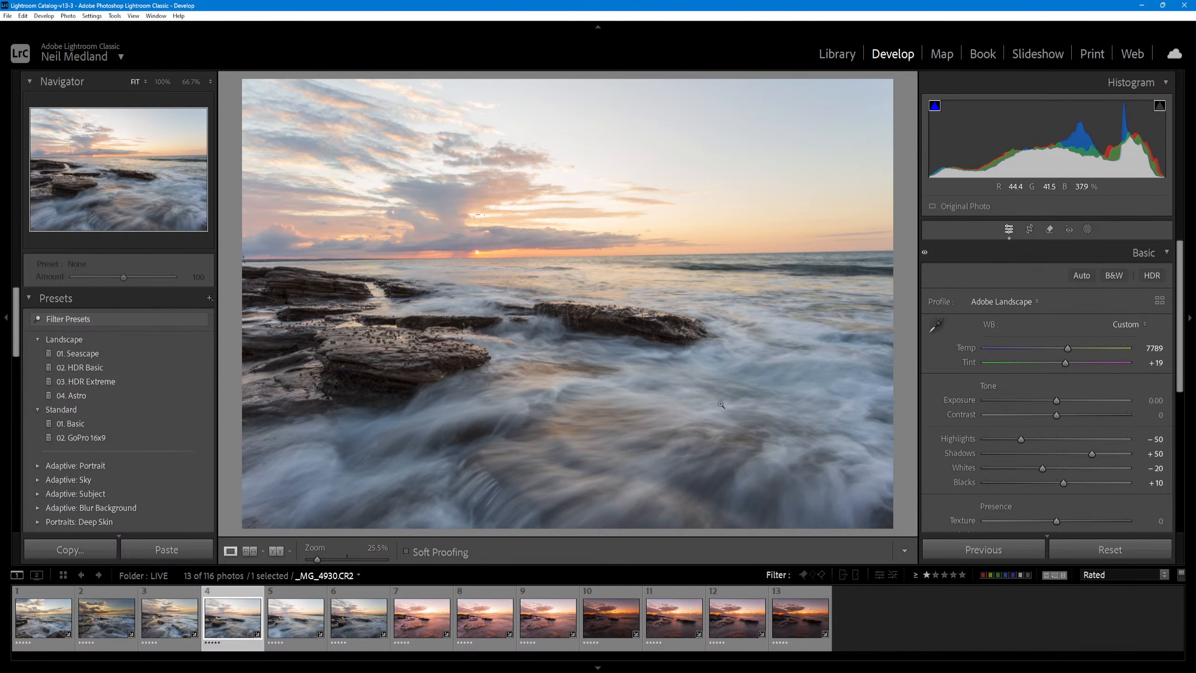
drag(485, 496, 518, 335)
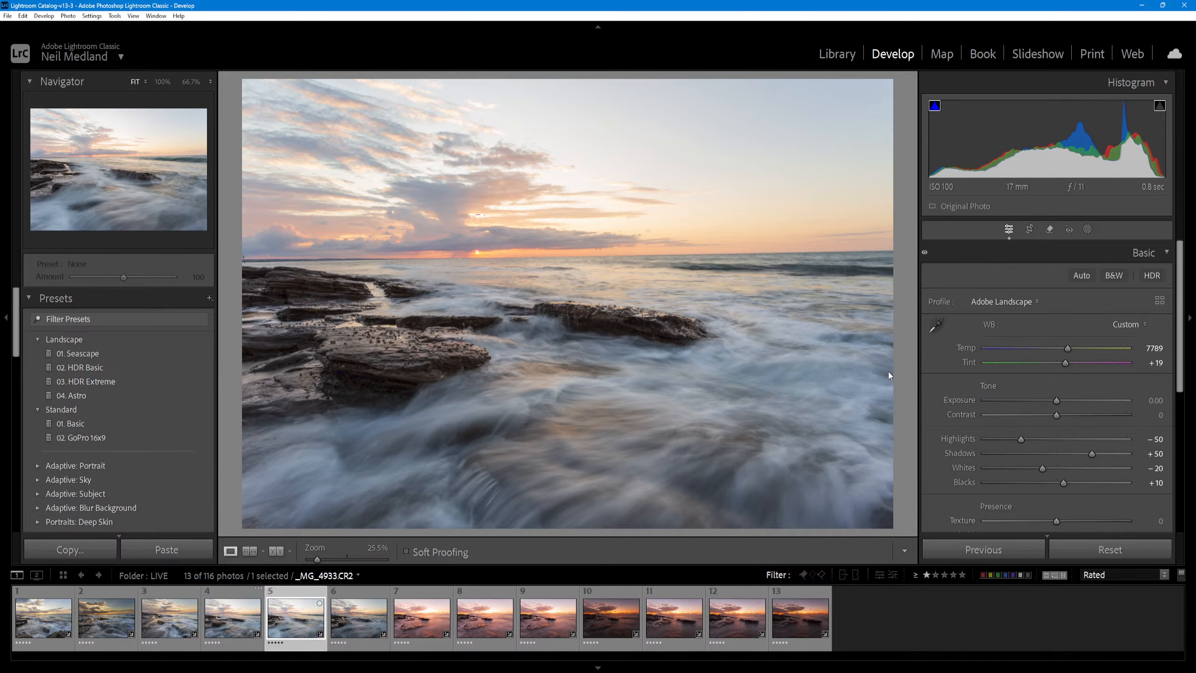
drag(809, 283, 497, 273)
click(497, 273)
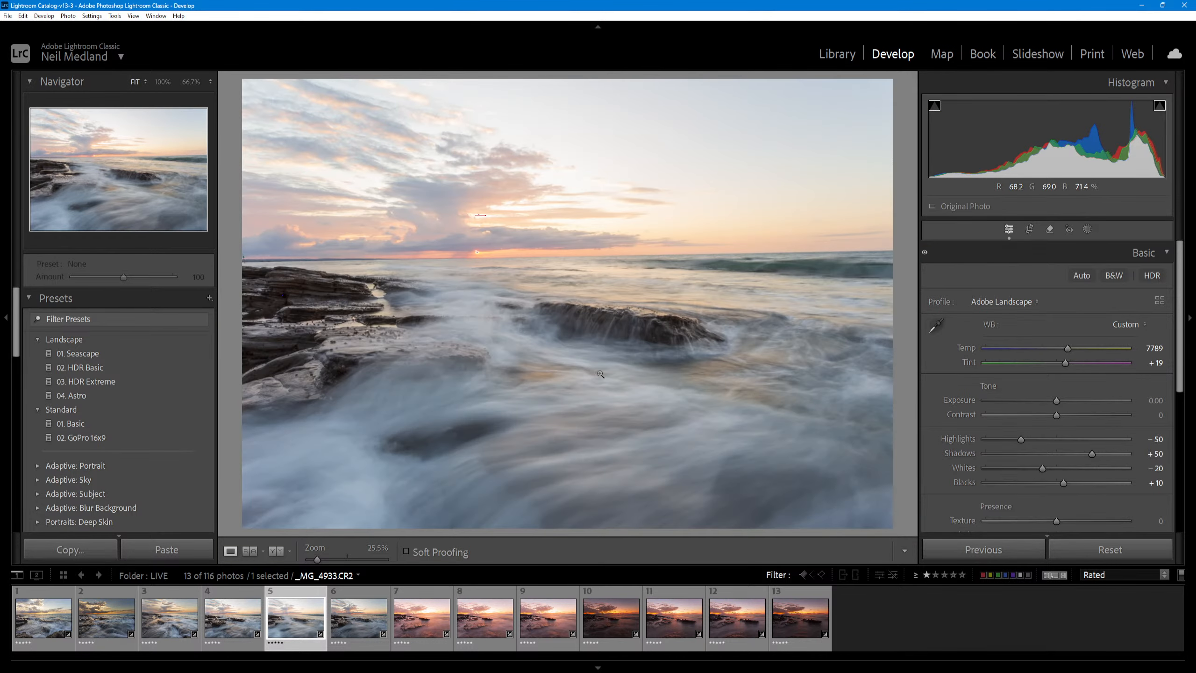
click(640, 329)
click(674, 374)
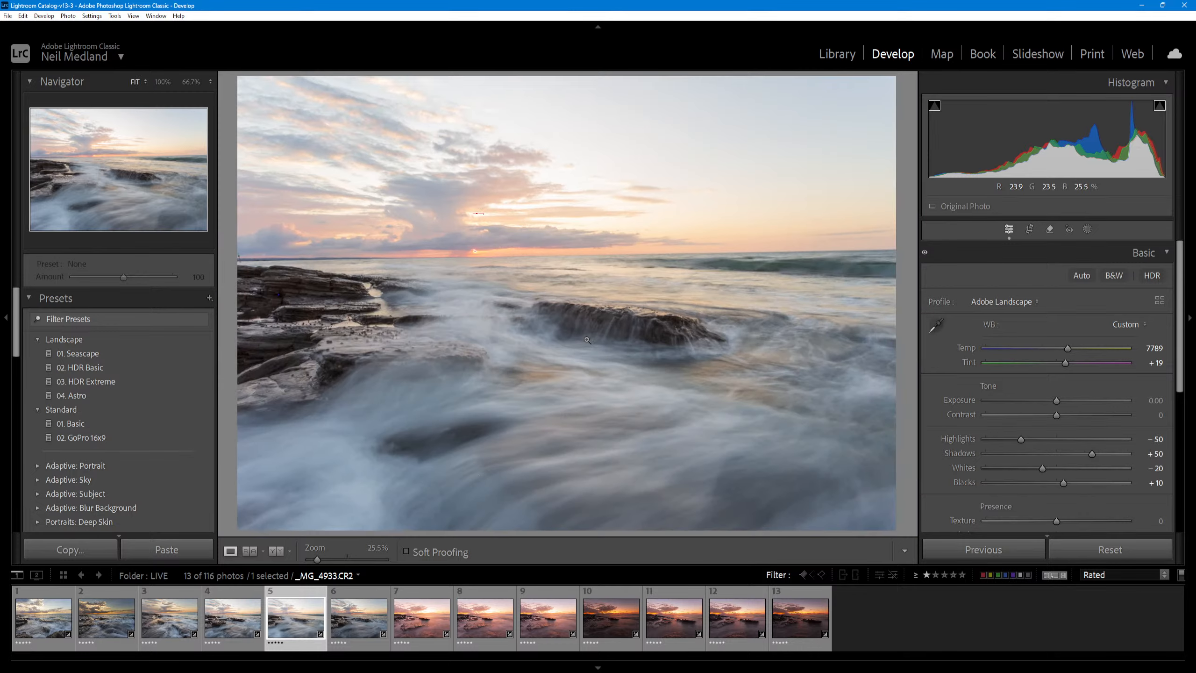
- Inspect the water flowing over the rock ledge in _MG_4939.CR2 and compare the frame with _MG_4930.CR2 and _MG_4933.CR2
click(350, 620)
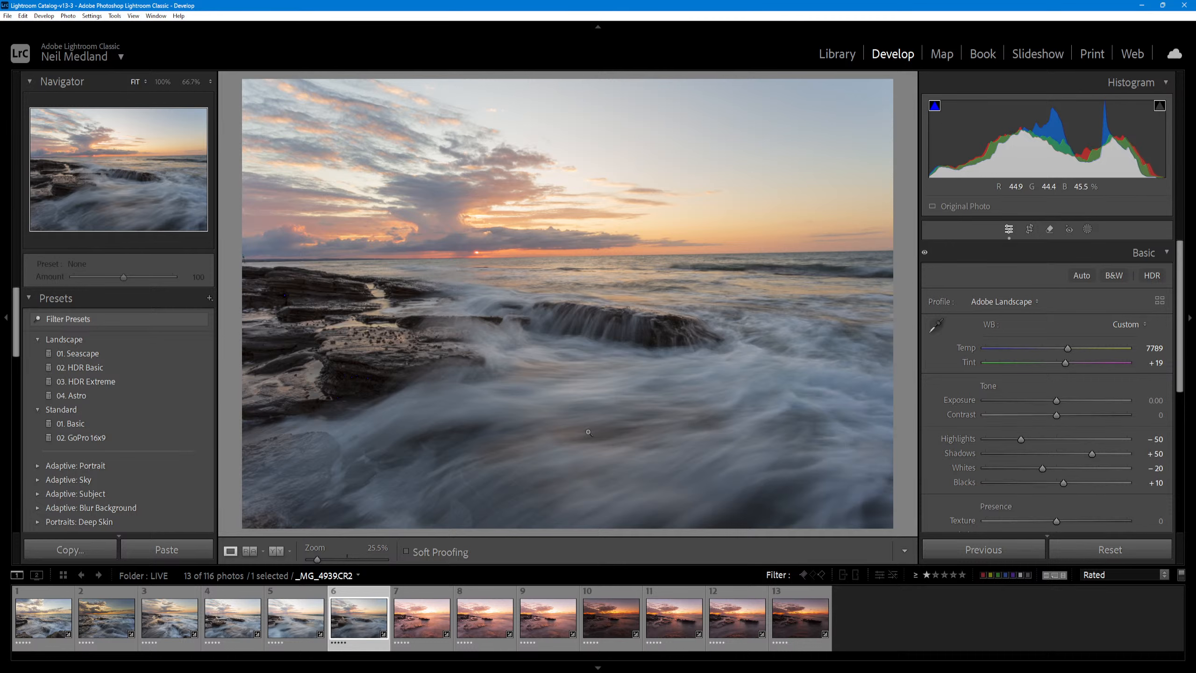
click(564, 315)
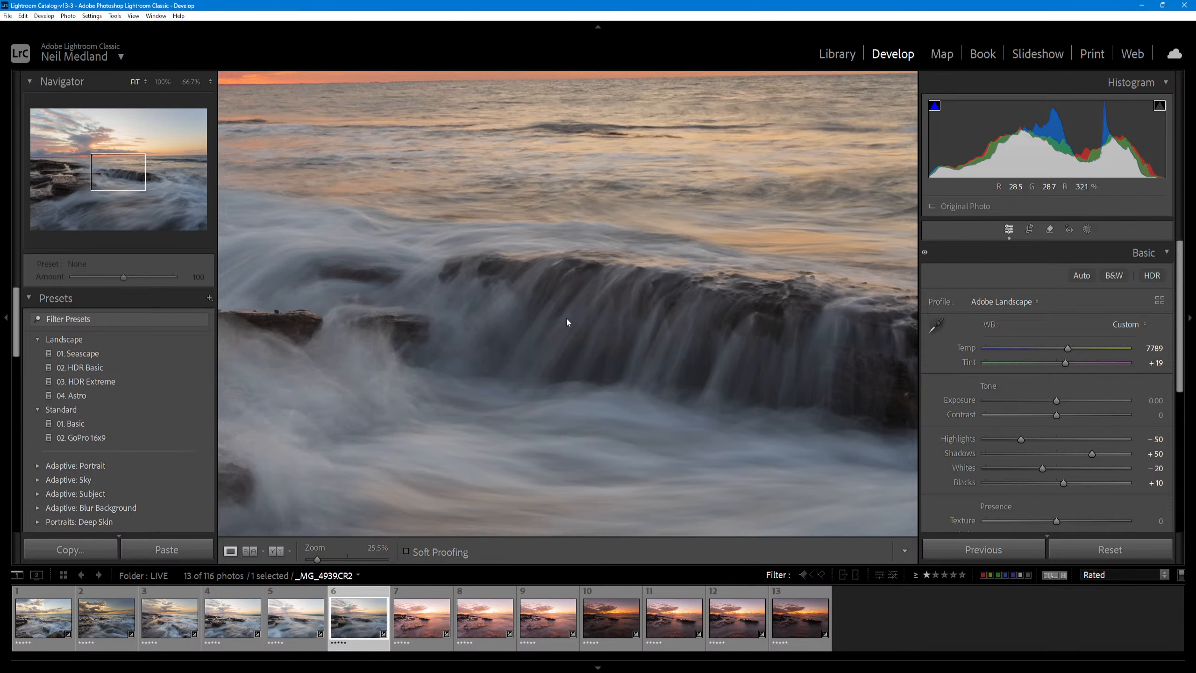
click(566, 317)
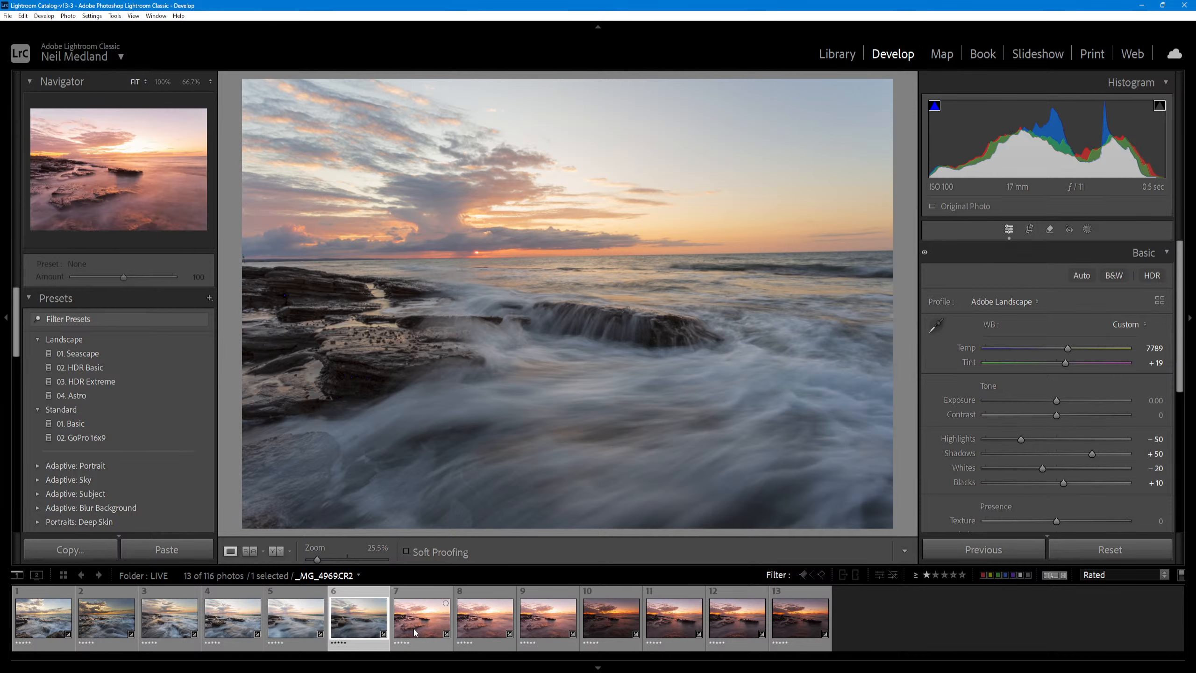
click(231, 617)
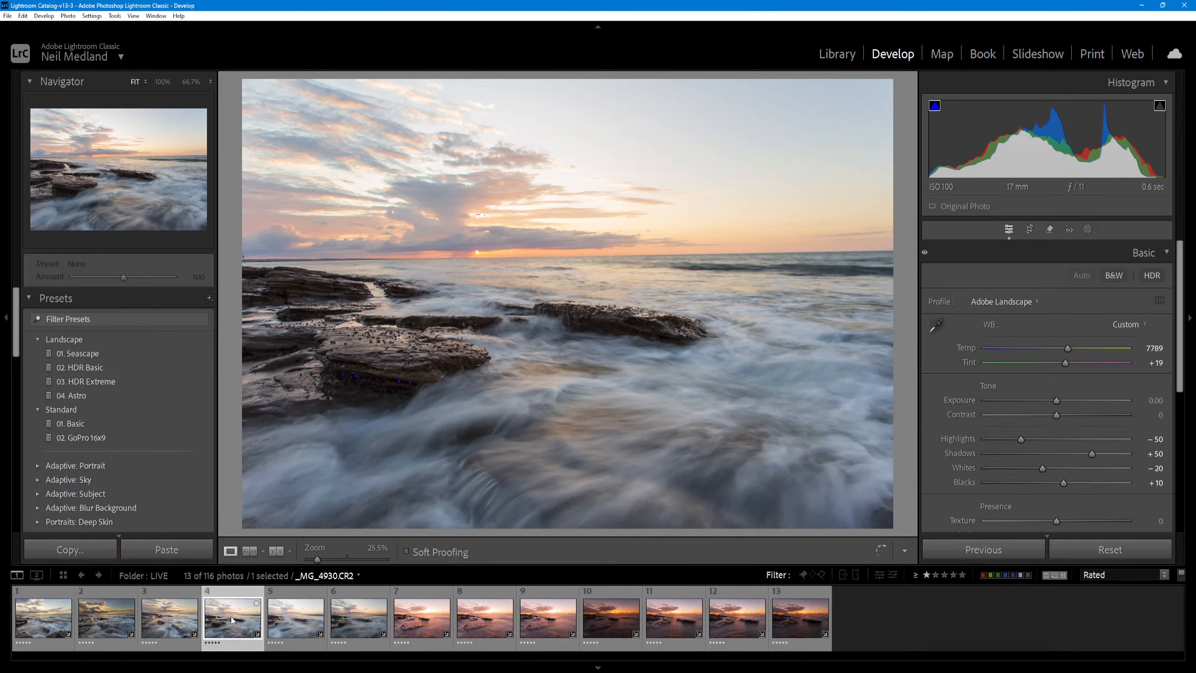
click(287, 622)
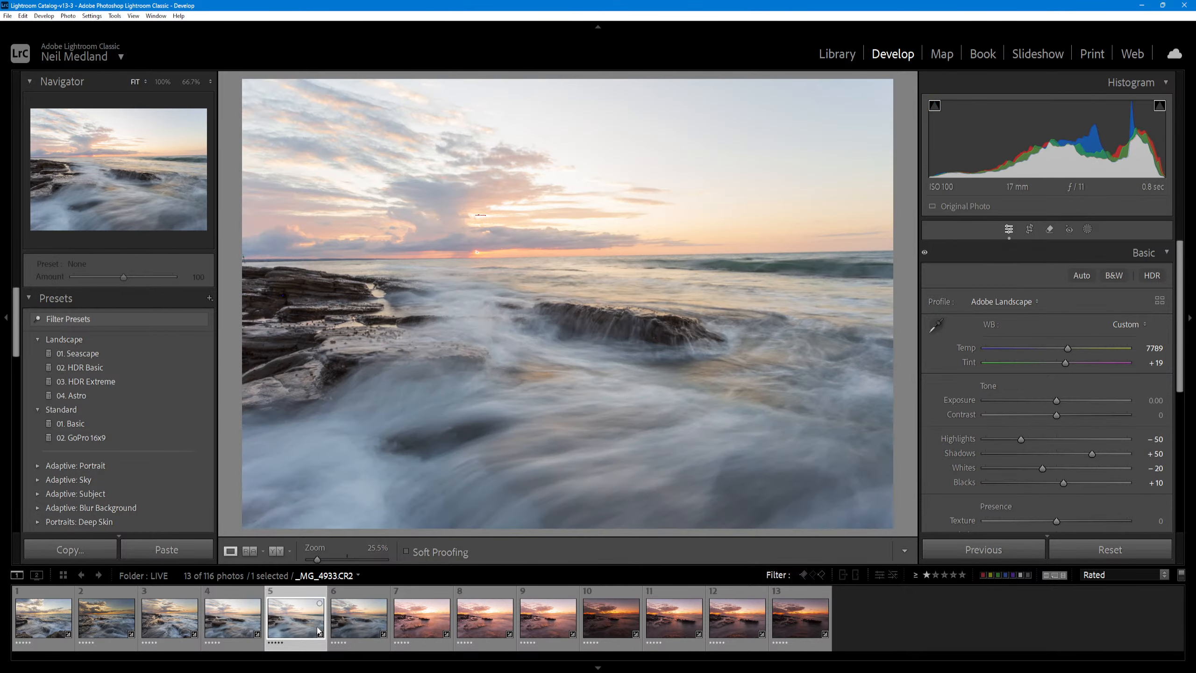
click(366, 631)
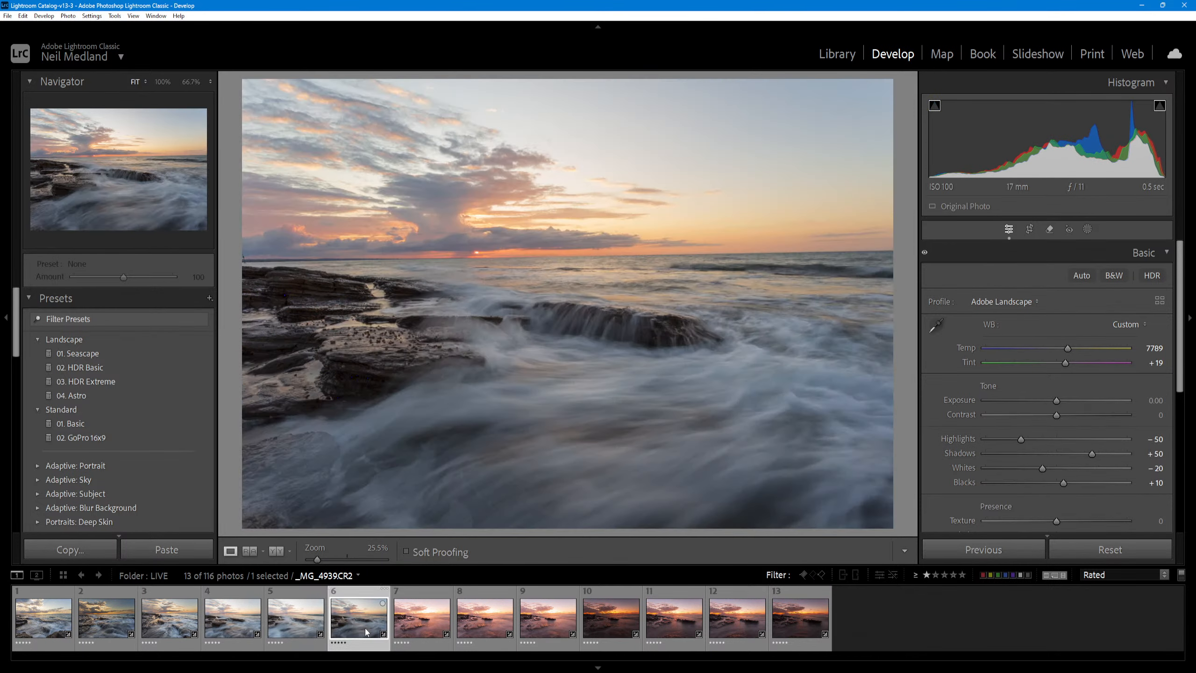
- Set the star rating of _MG_4930.CR2 and _MG_4933.CR2 to 0
click(245, 623)
key(0)
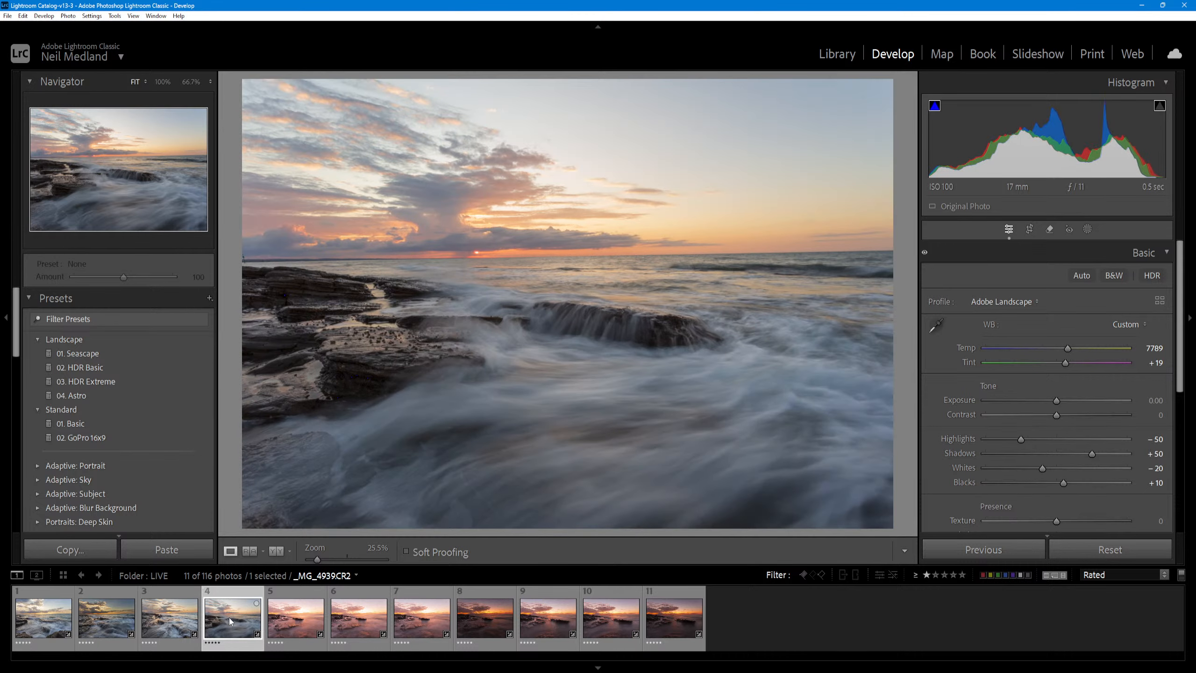
key(0)
- Examine the setting sun and horizon of _MG_4939.CR2 at 100% and compare the photo with _MG_4913-Edit.tif
click(472, 241)
click(473, 240)
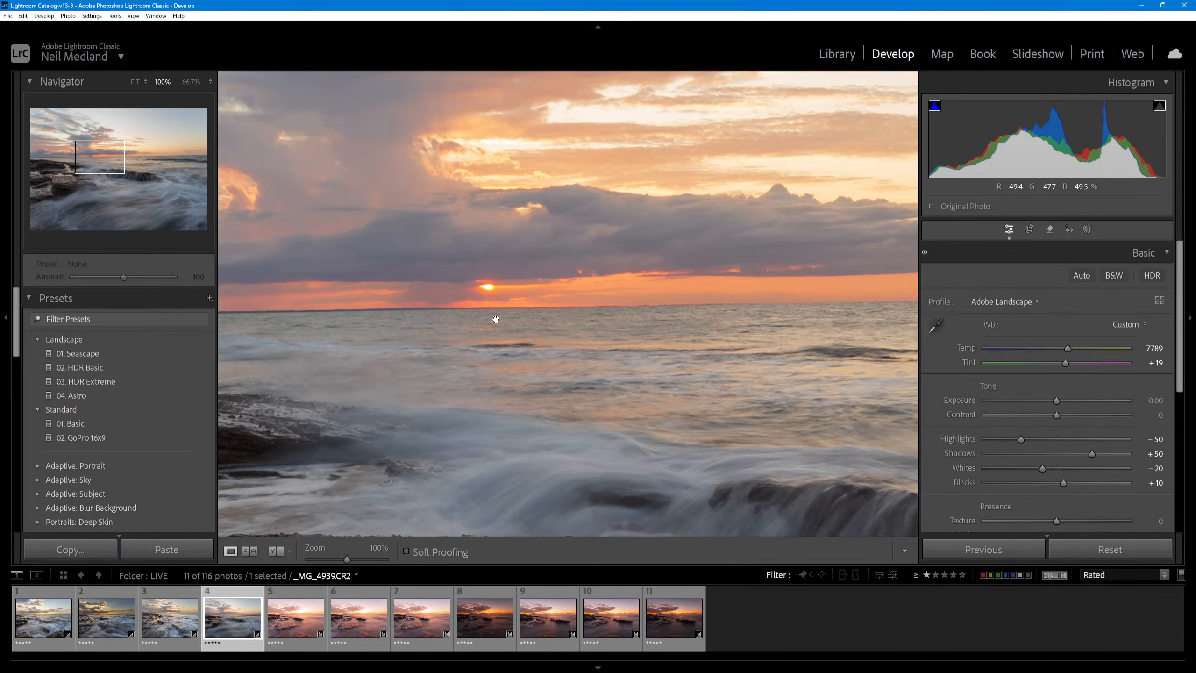
click(484, 229)
click(497, 272)
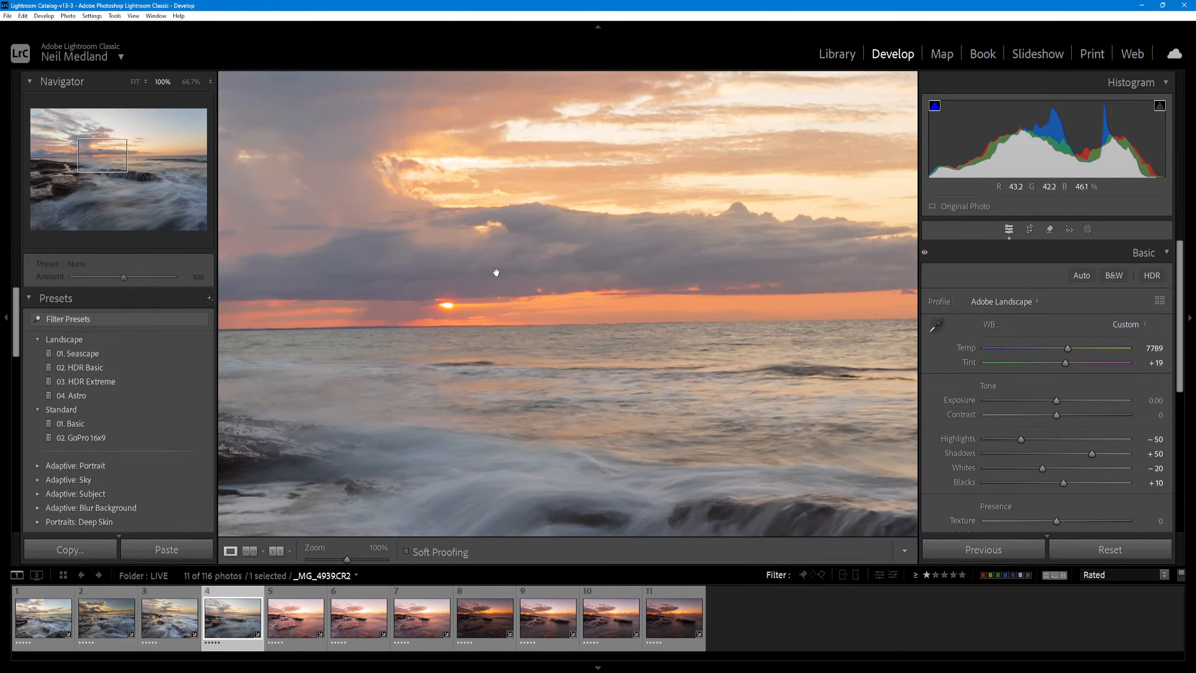
click(560, 294)
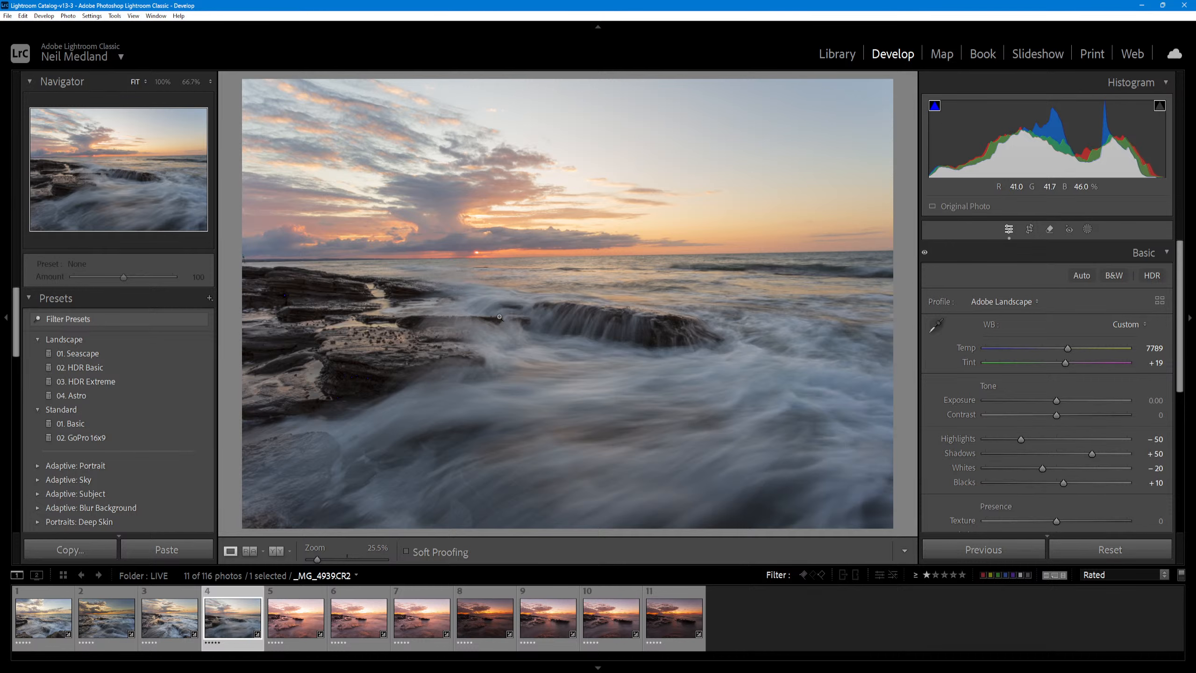
click(161, 627)
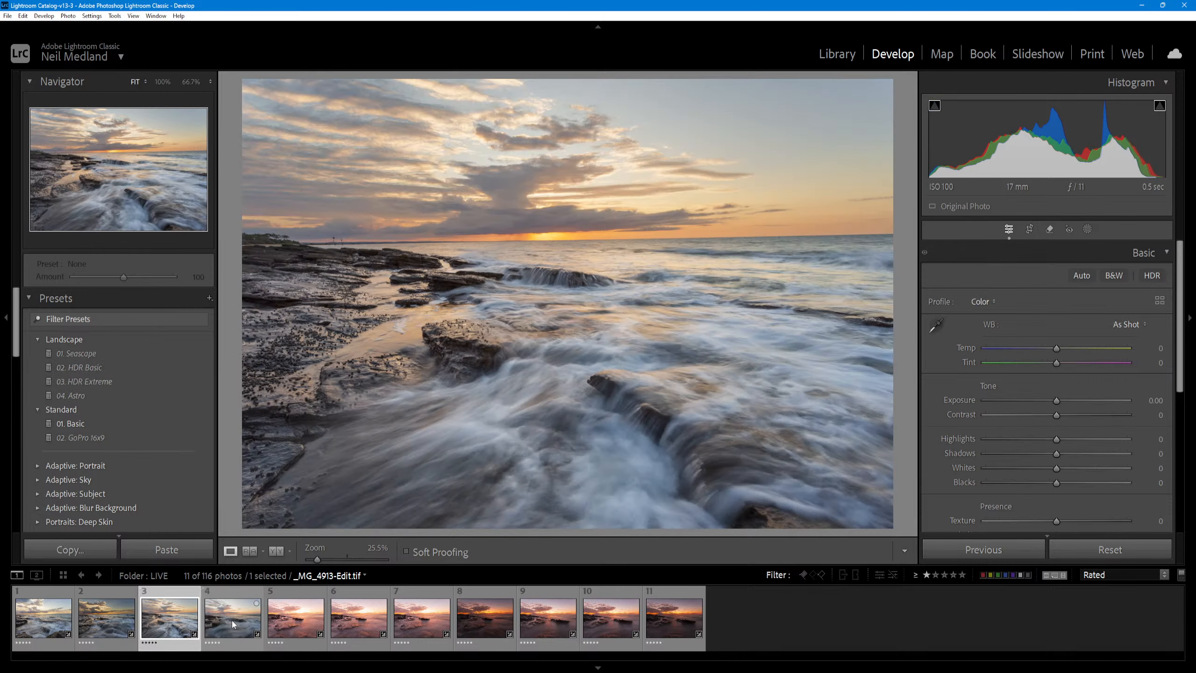
click(232, 622)
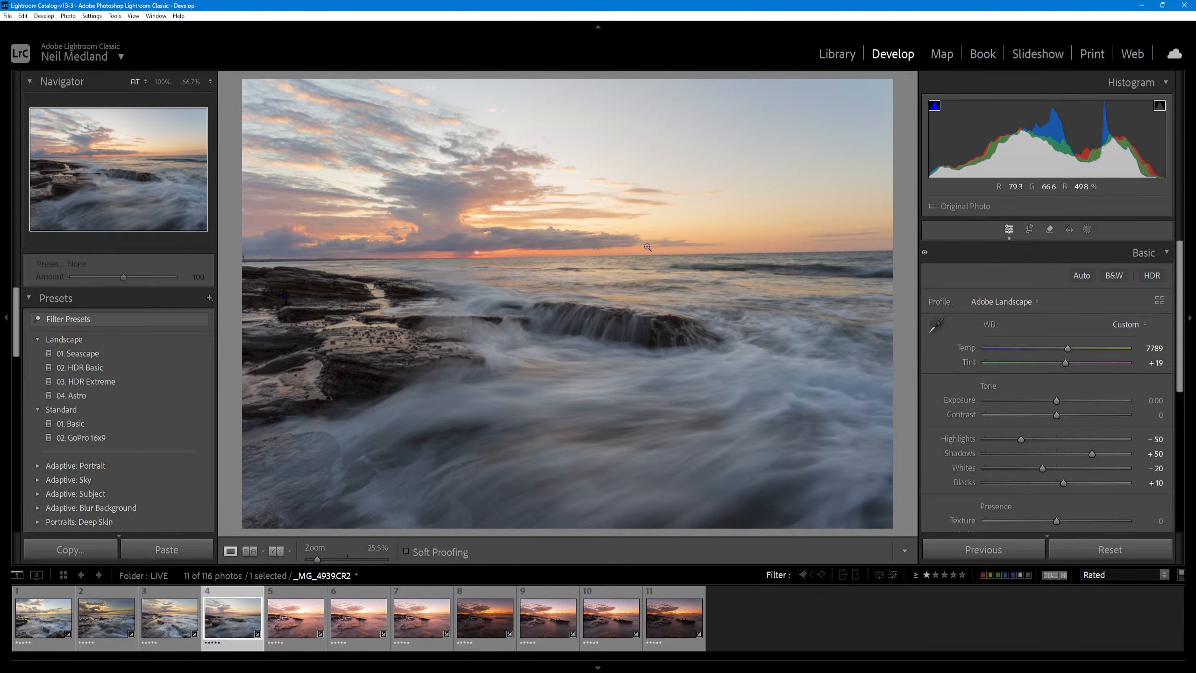
click(480, 251)
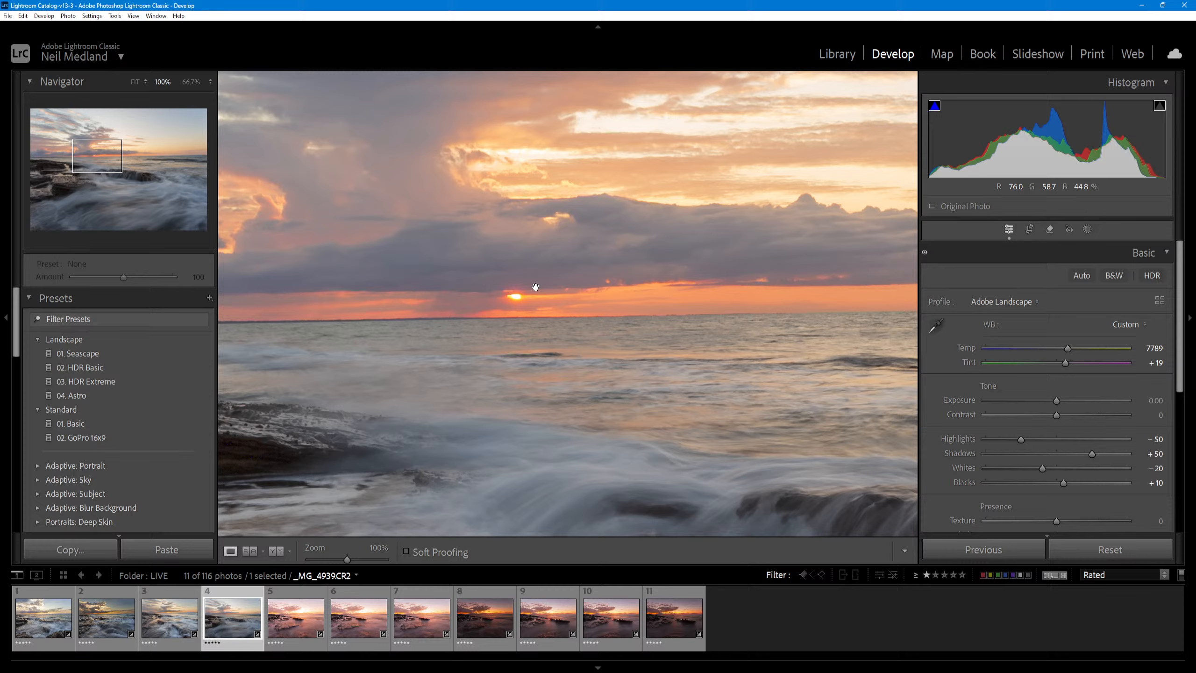
- Try a contrast of +80 on _MG_4939.CR2, then reset the contrast to its default
click(467, 235)
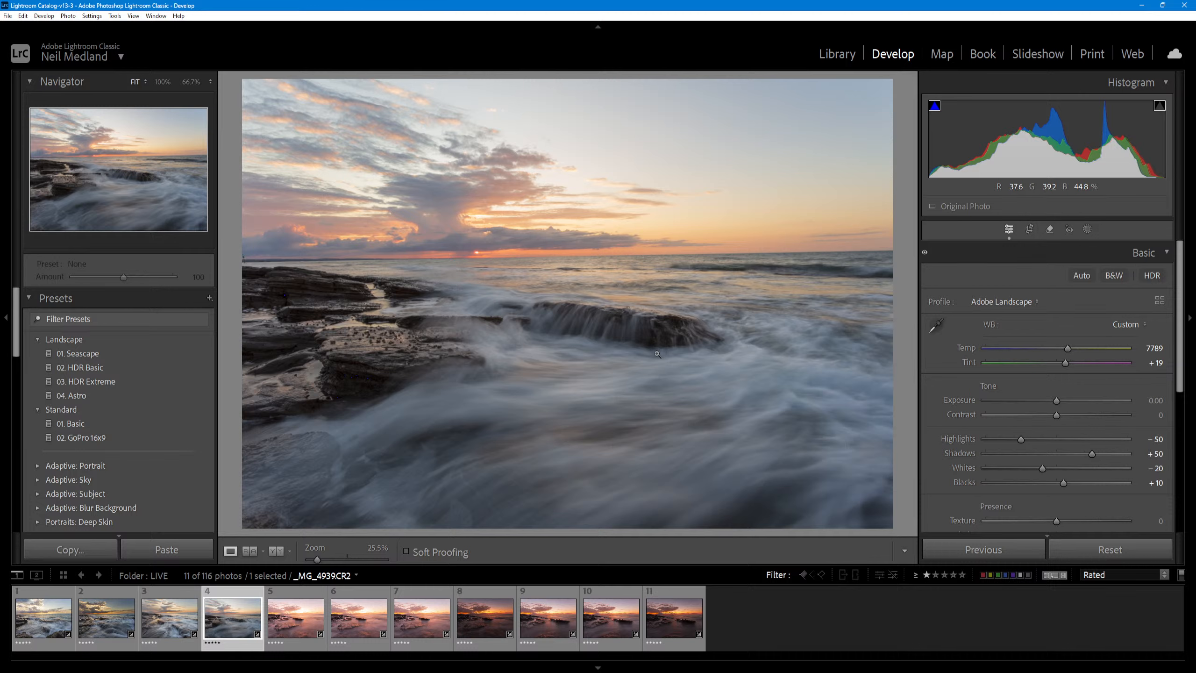
drag(1056, 415, 1113, 418)
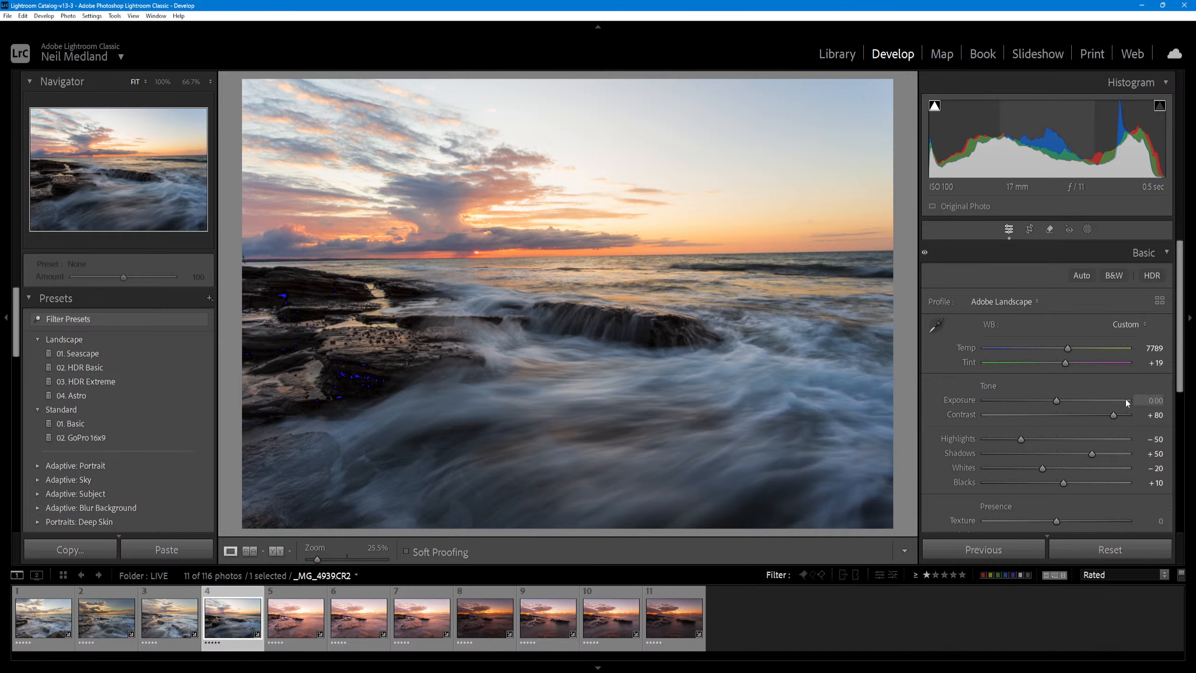
double_click(1114, 415)
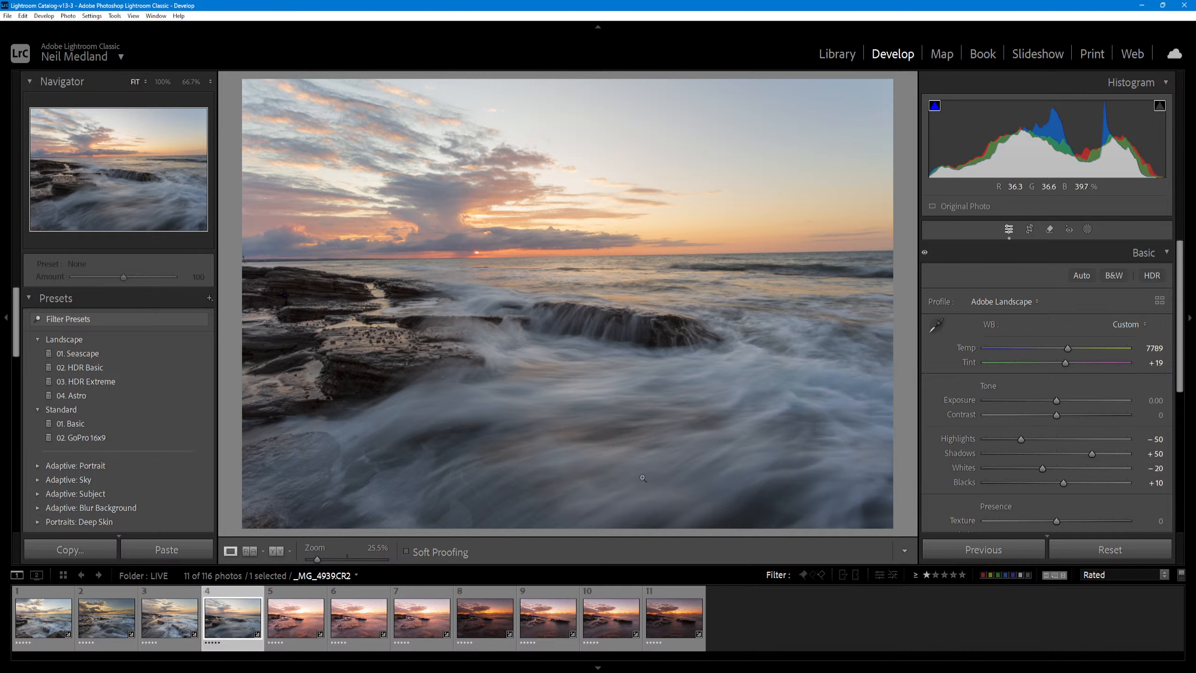
- Compare the sky and water movement in the two blended seascape edits with _MG_4939.CR2
key(Left)
key(Left)
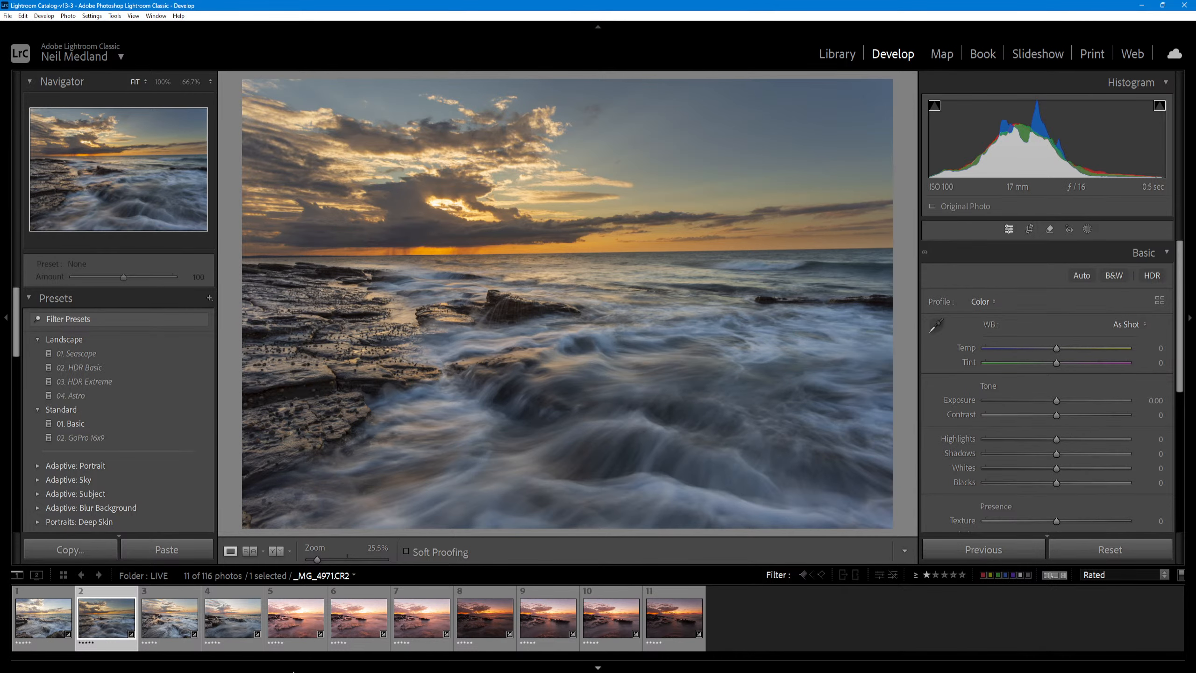
click(157, 627)
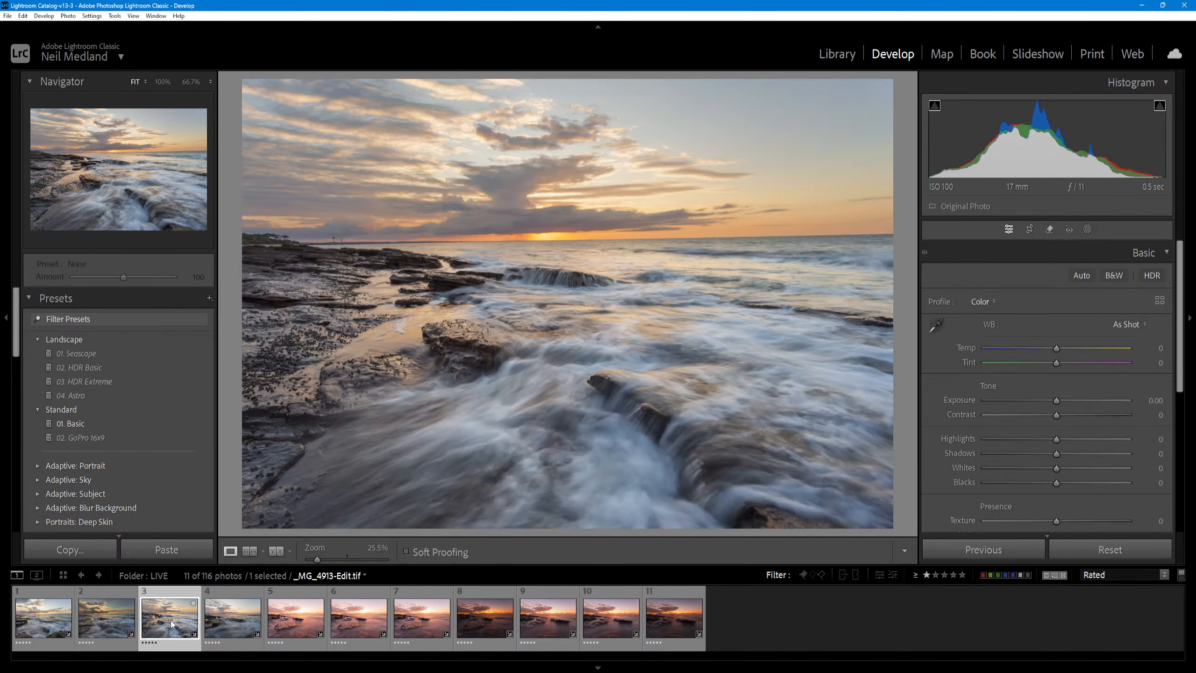
click(107, 612)
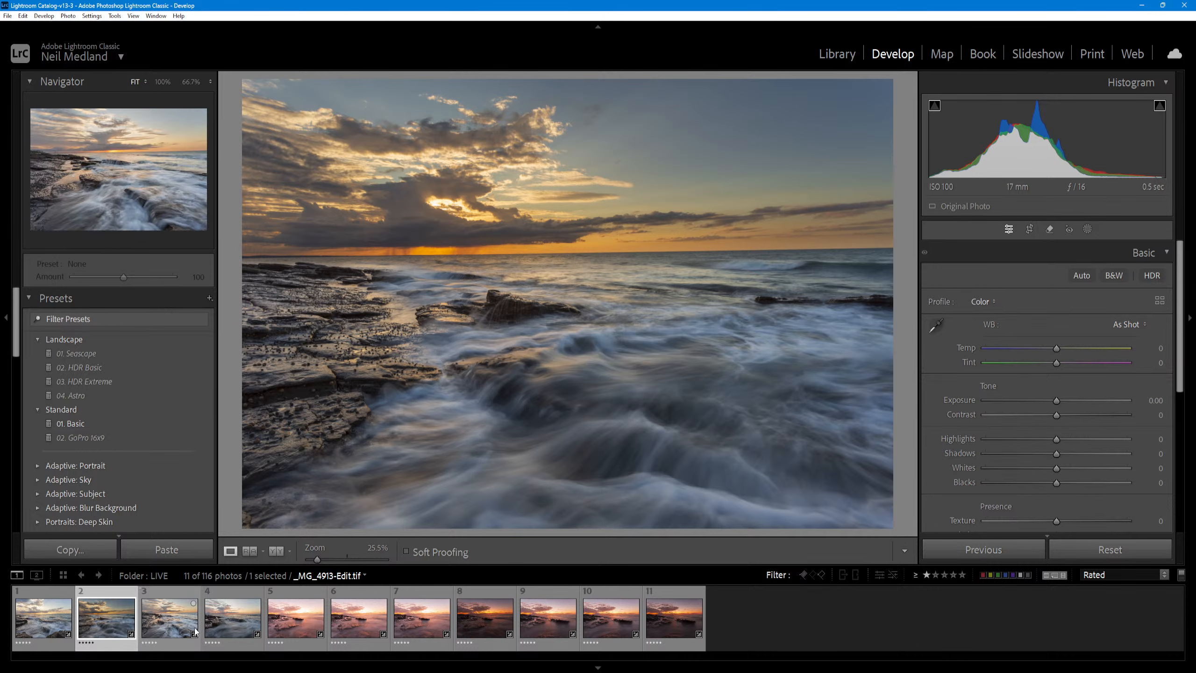
click(217, 622)
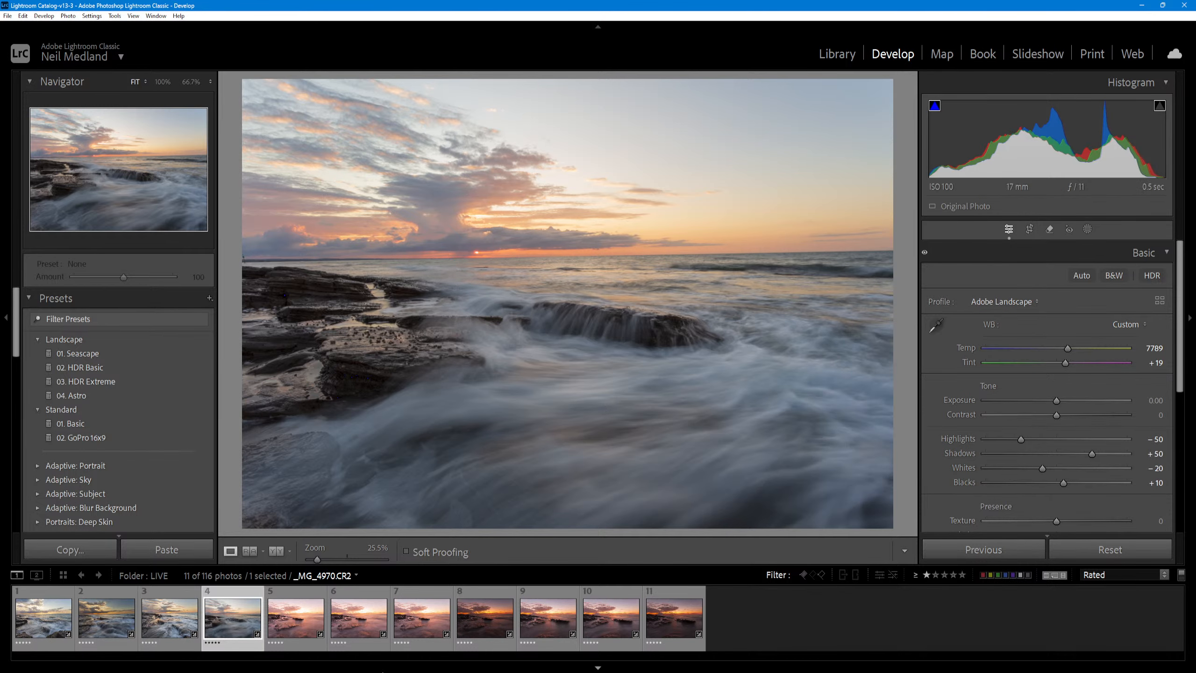
- Select the last seven rated photos starting at _MG_4969.CR2 and set its white balance to temperature 5586 and tint -10
click(289, 627)
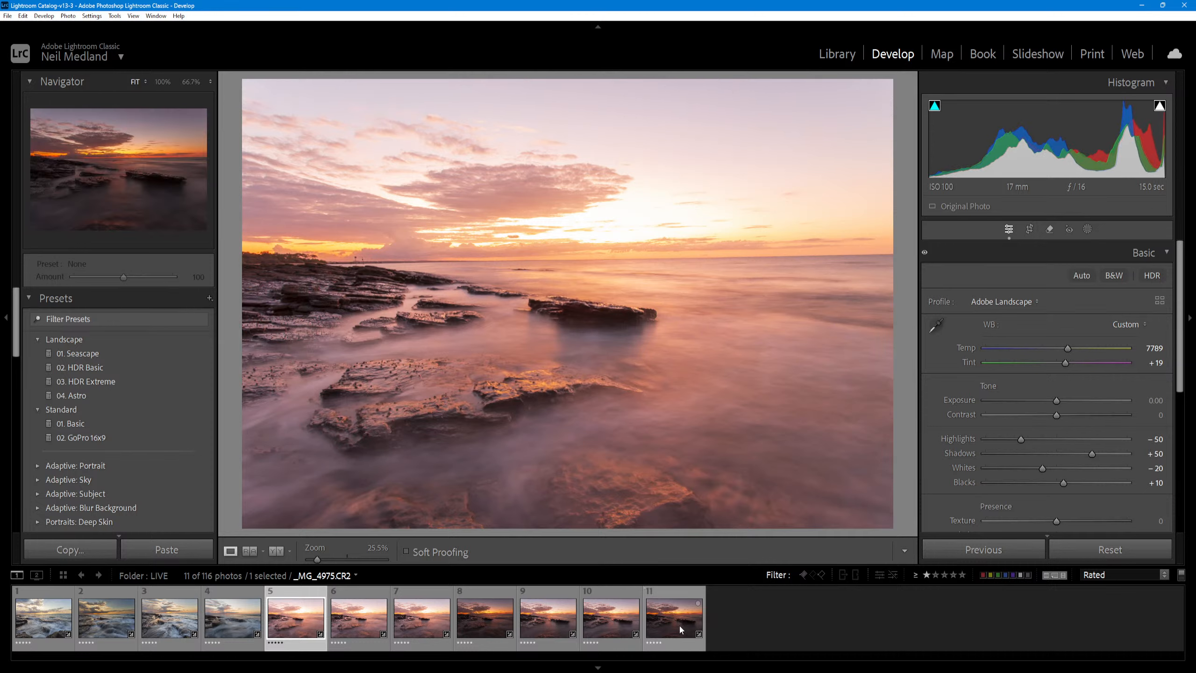
shift+click(699, 649)
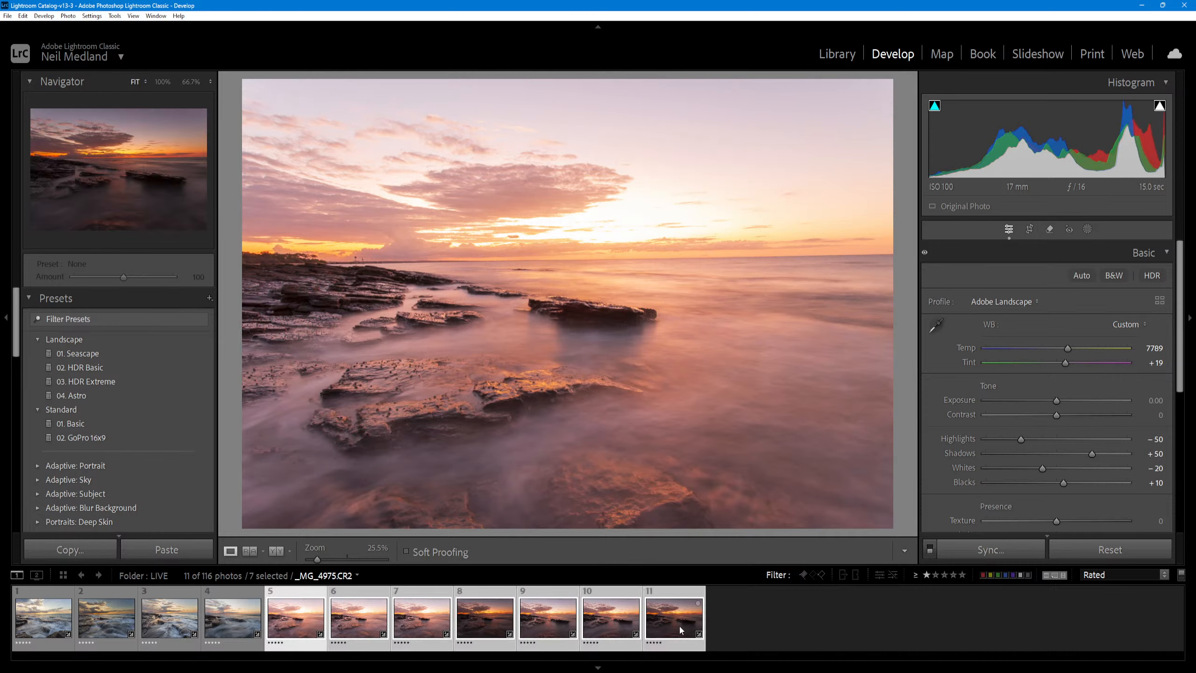
double_click(1067, 349)
double_click(1064, 362)
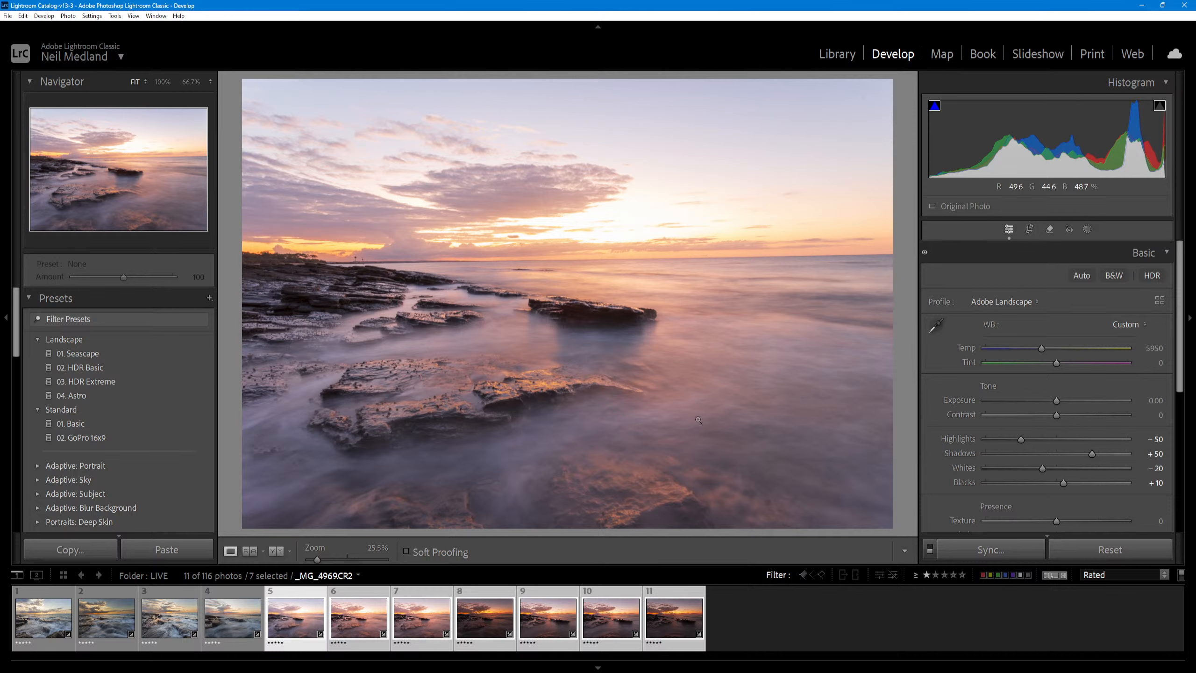
mouse_move(1042, 349)
mouse_down()
mouse_move(1025, 349)
mouse_move(1055, 362)
mouse_up()
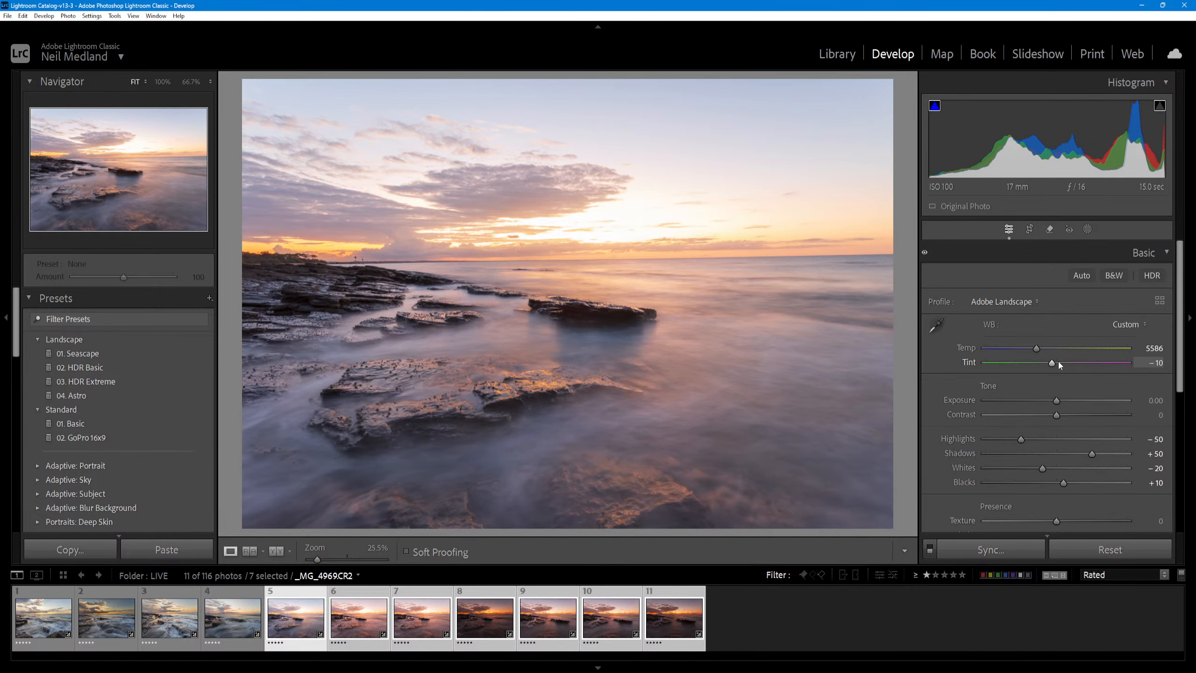
- Synchronize all develop settings from _MG_4969.CR2 to the other selected photos
click(1004, 552)
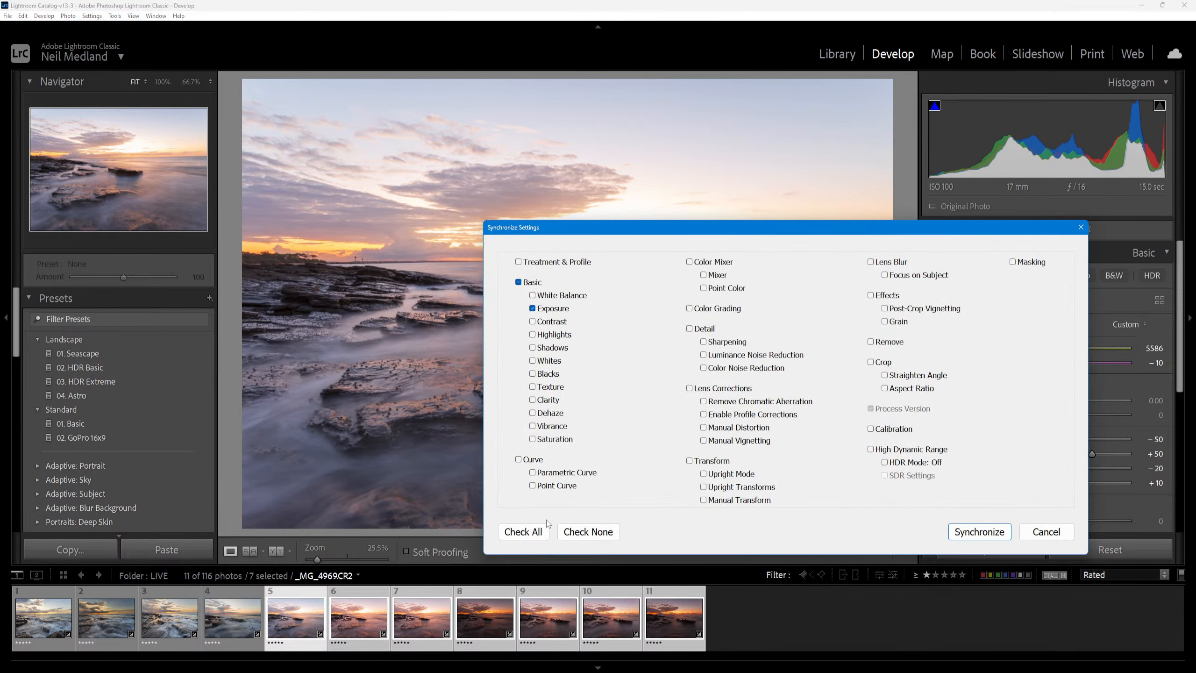
click(524, 532)
click(978, 532)
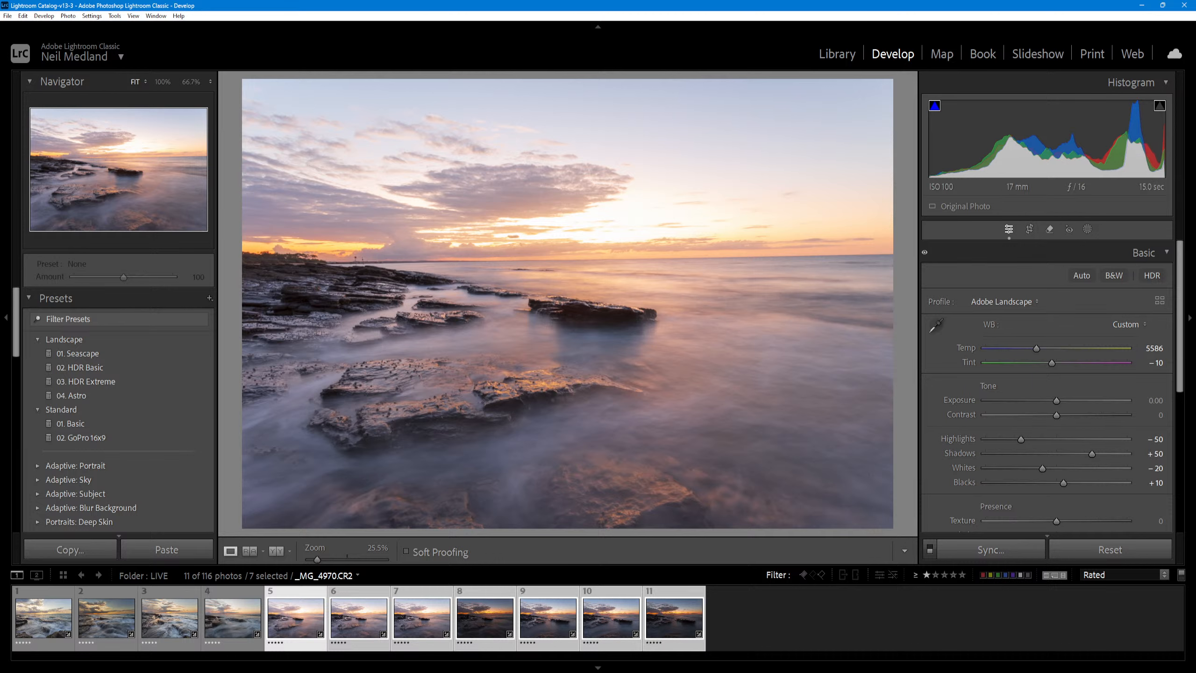
- Compare the brightness and water texture of the long exposures _MG_4969.CR2, _MG_4970.CR2 and _MG_4971.CR2
click(307, 652)
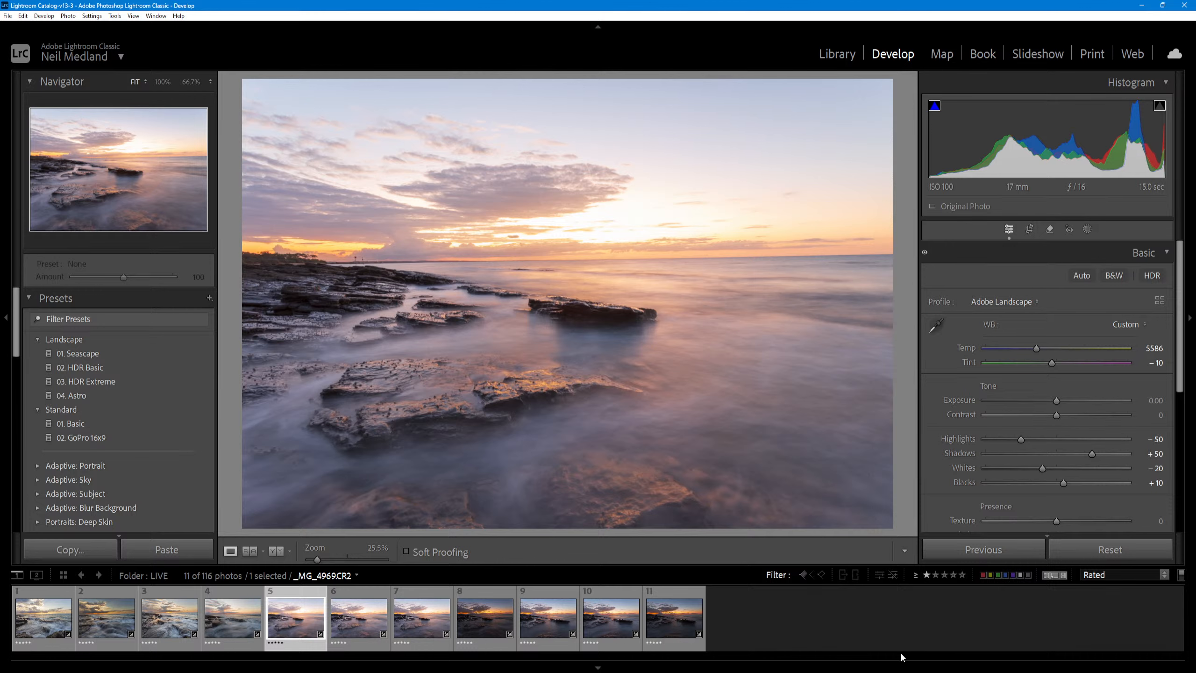
click(363, 625)
click(422, 623)
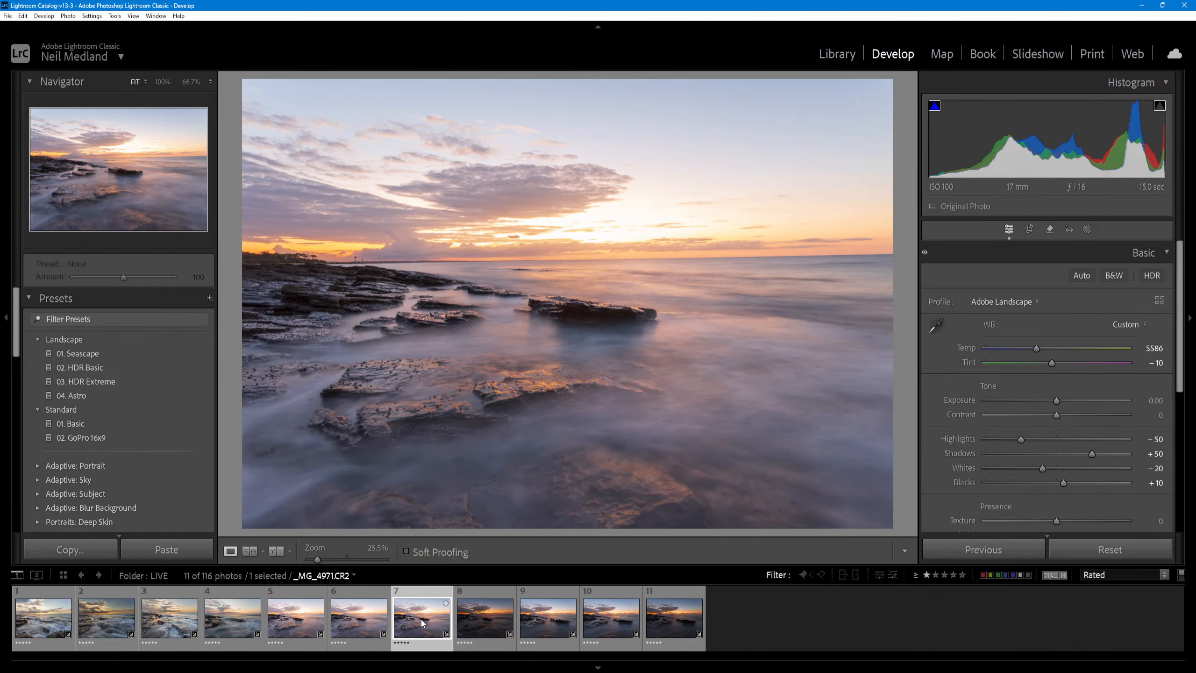
click(292, 621)
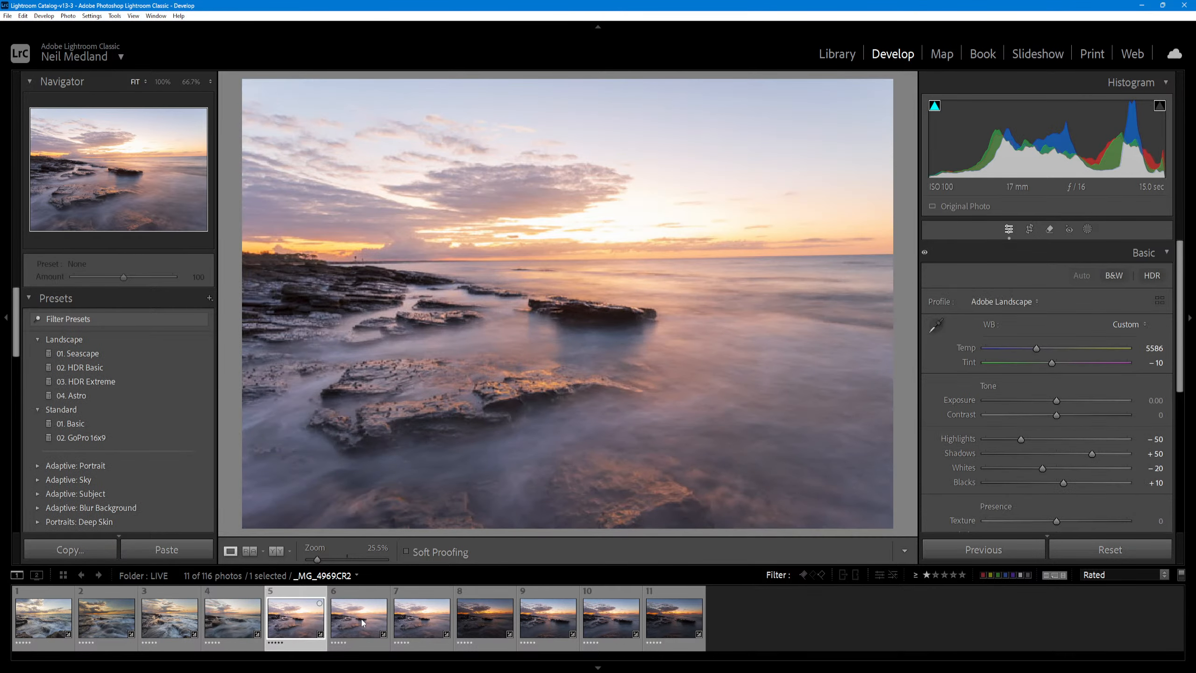
click(361, 624)
click(416, 626)
click(294, 622)
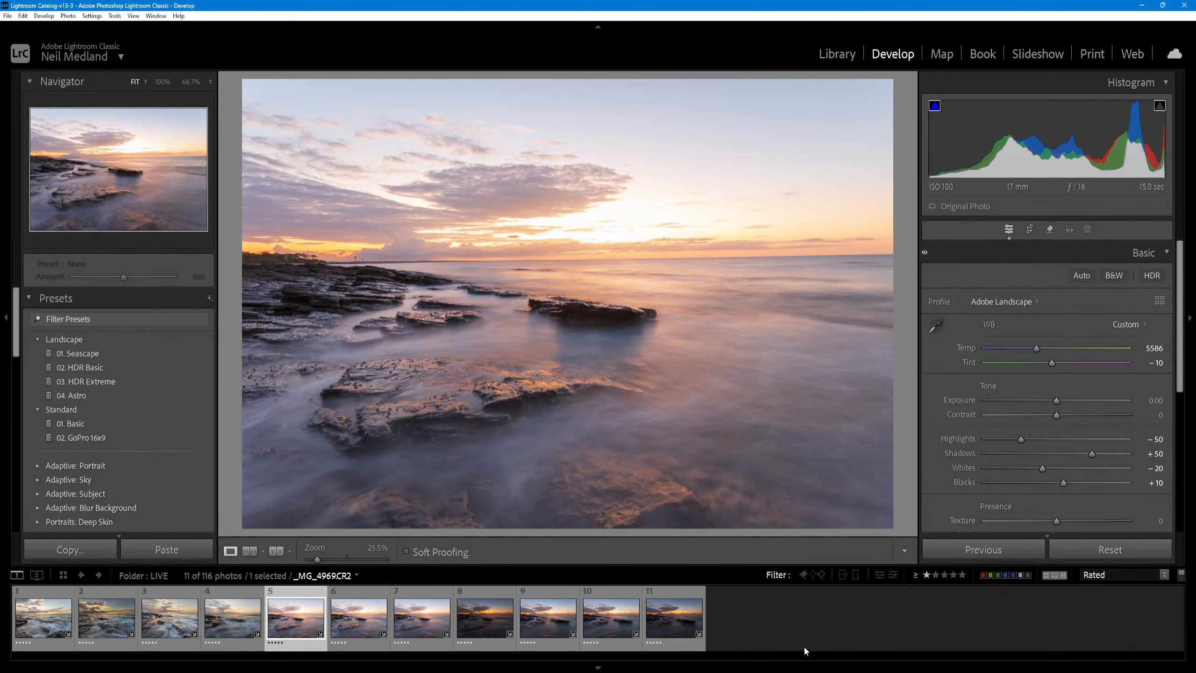
click(359, 621)
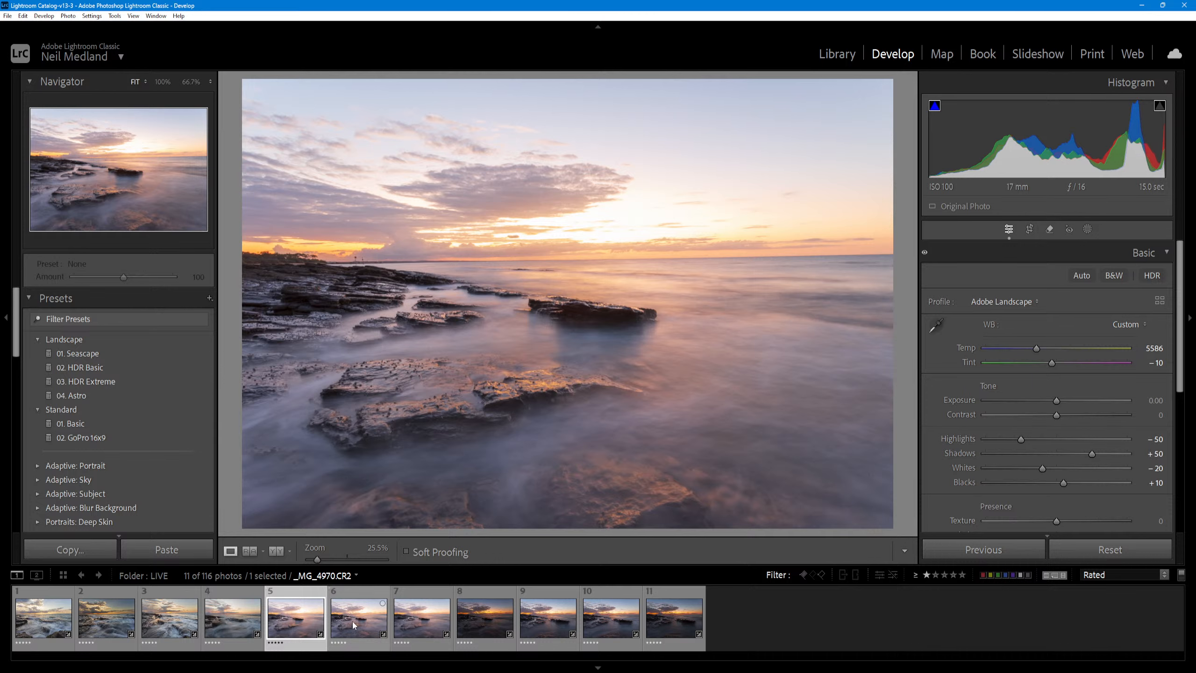
click(423, 621)
- Try an exposure of -0.49 on _MG_4969.CR2, then reset the exposure to its default
click(295, 621)
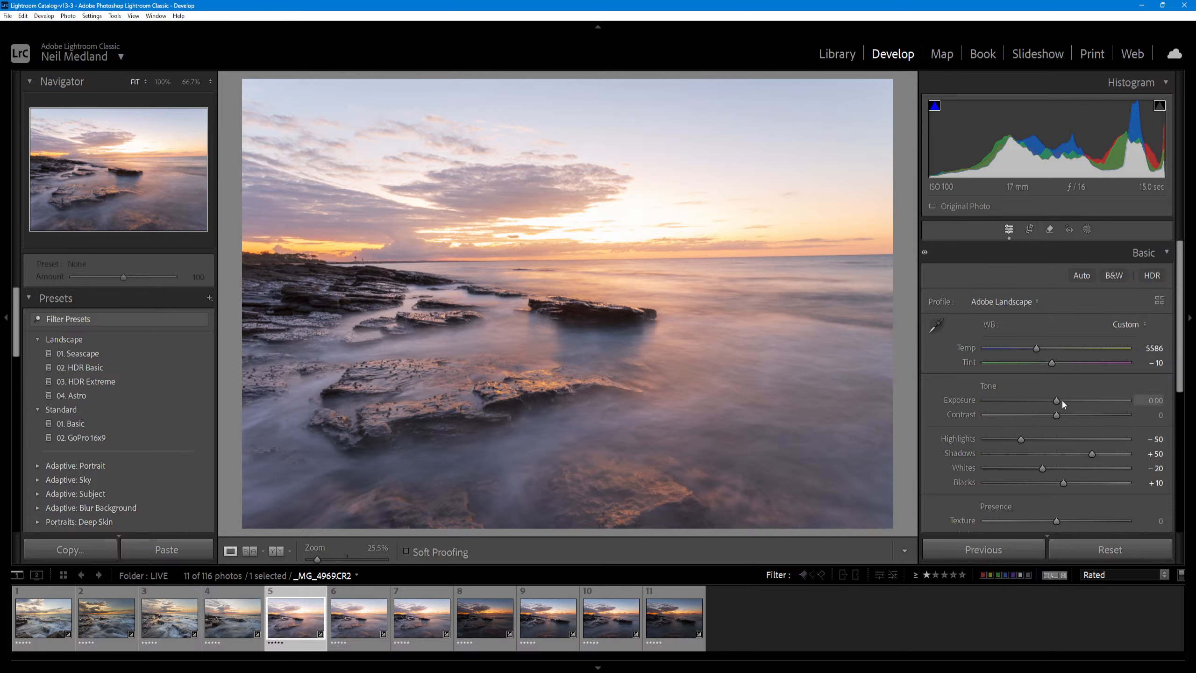
drag(1058, 402, 1050, 400)
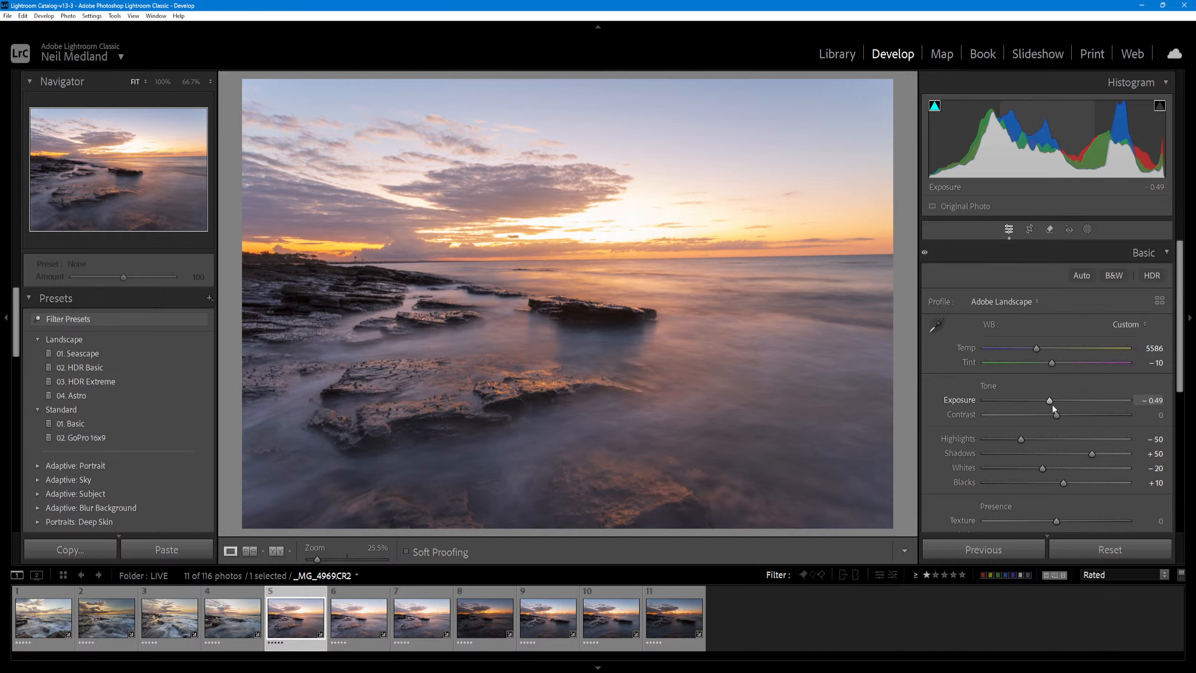
double_click(1052, 405)
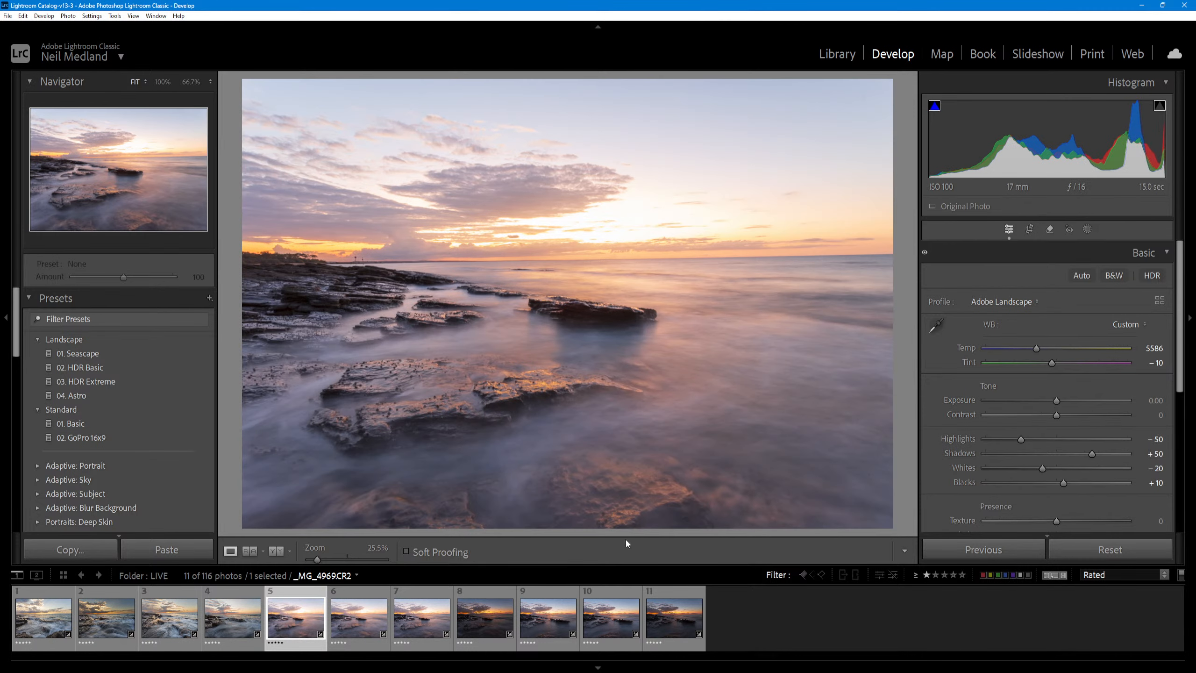
- Examine how the light changes between _MG_4969.CR2, _MG_4970.CR2 and _MG_4971.CR2 by flipping through the three frames
click(359, 621)
click(419, 629)
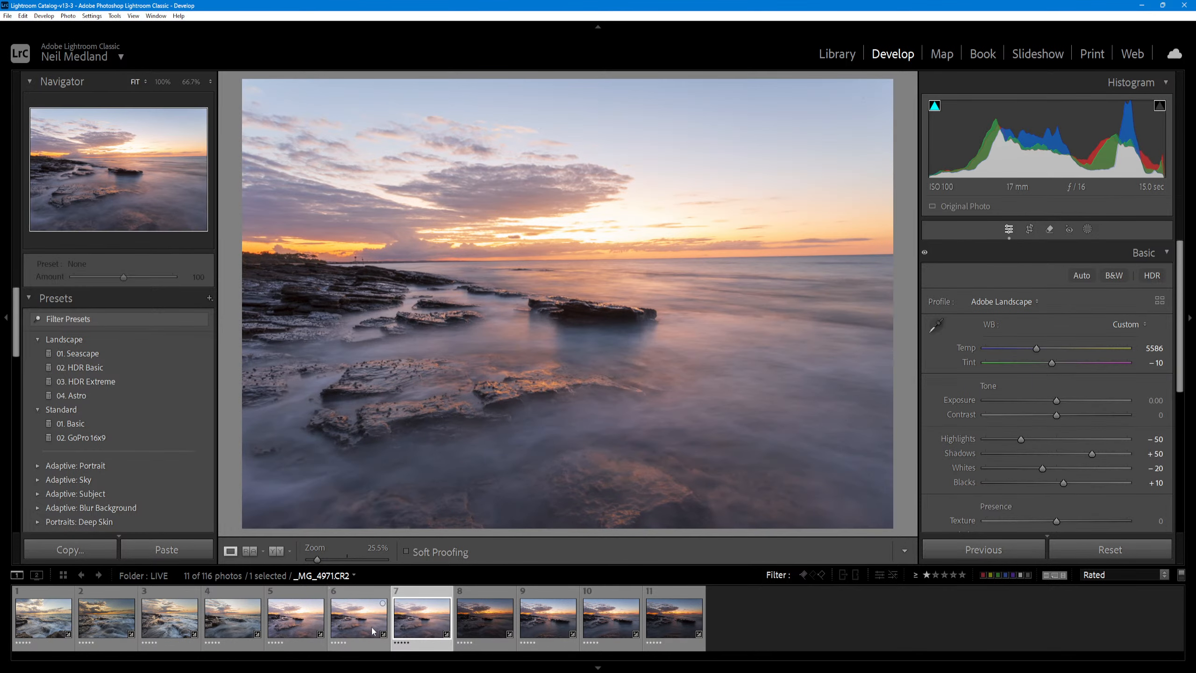
click(296, 626)
click(419, 624)
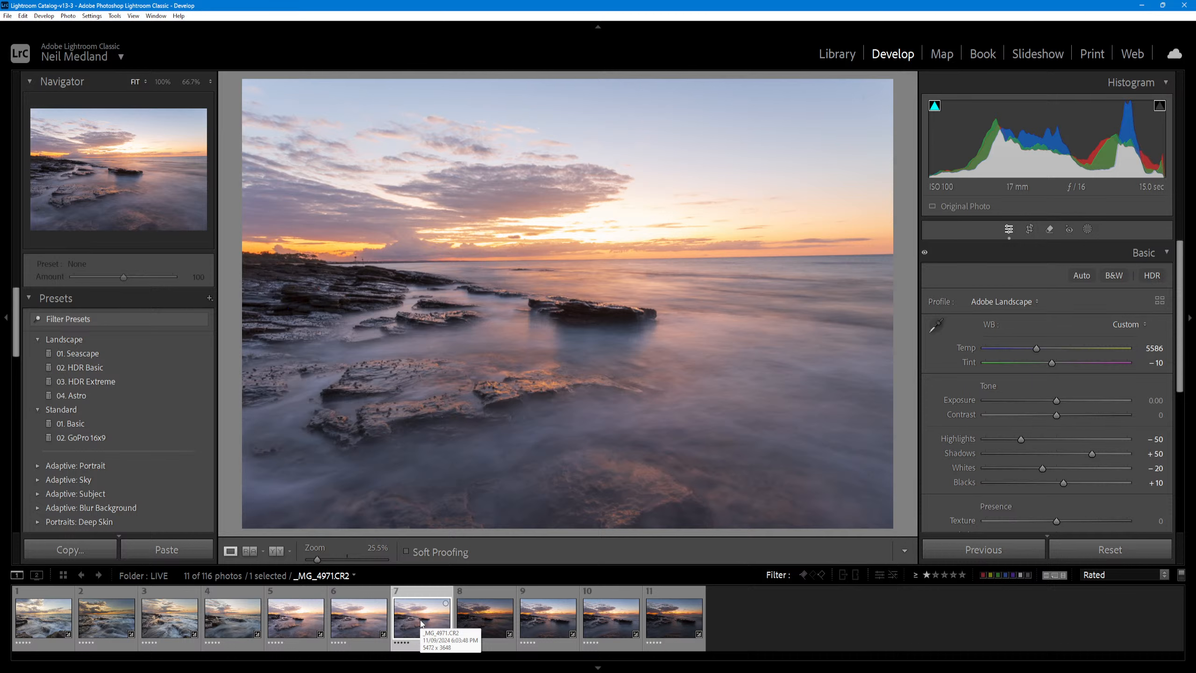
key(Left)
key(Left)
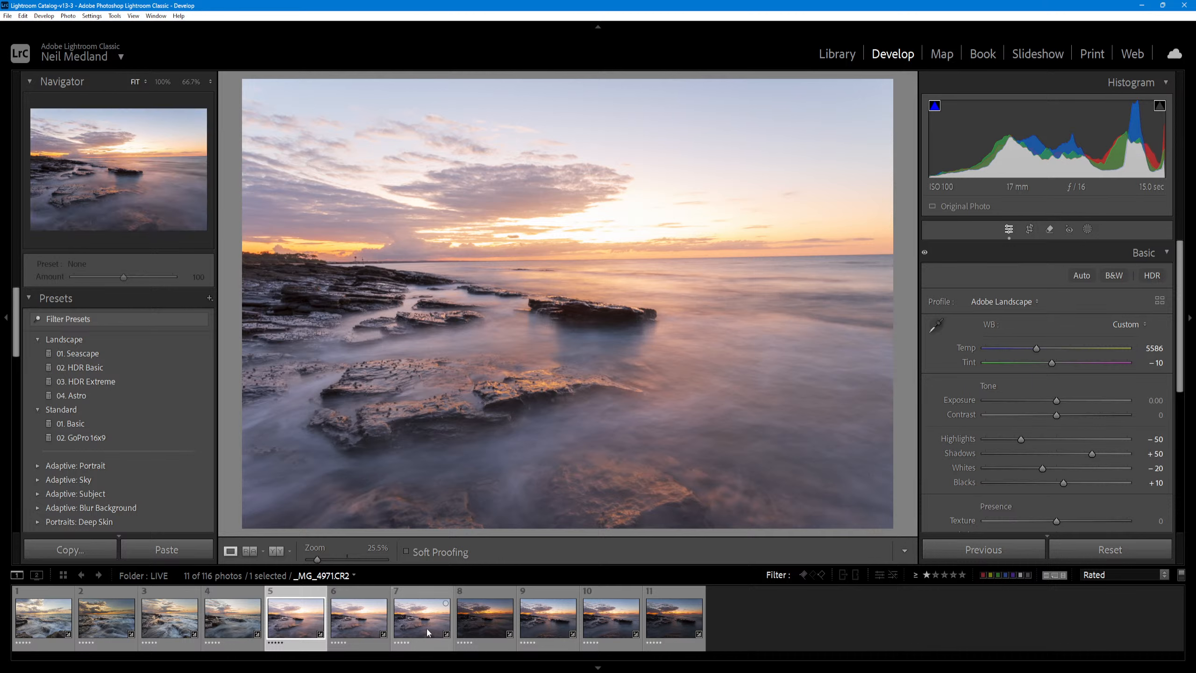
- Open _MG_4969.CR2, _MG_4970.CR2 and _MG_4971.CR2 together as layers of one document in Photoshop
shift+click(412, 630)
right_click(412, 631)
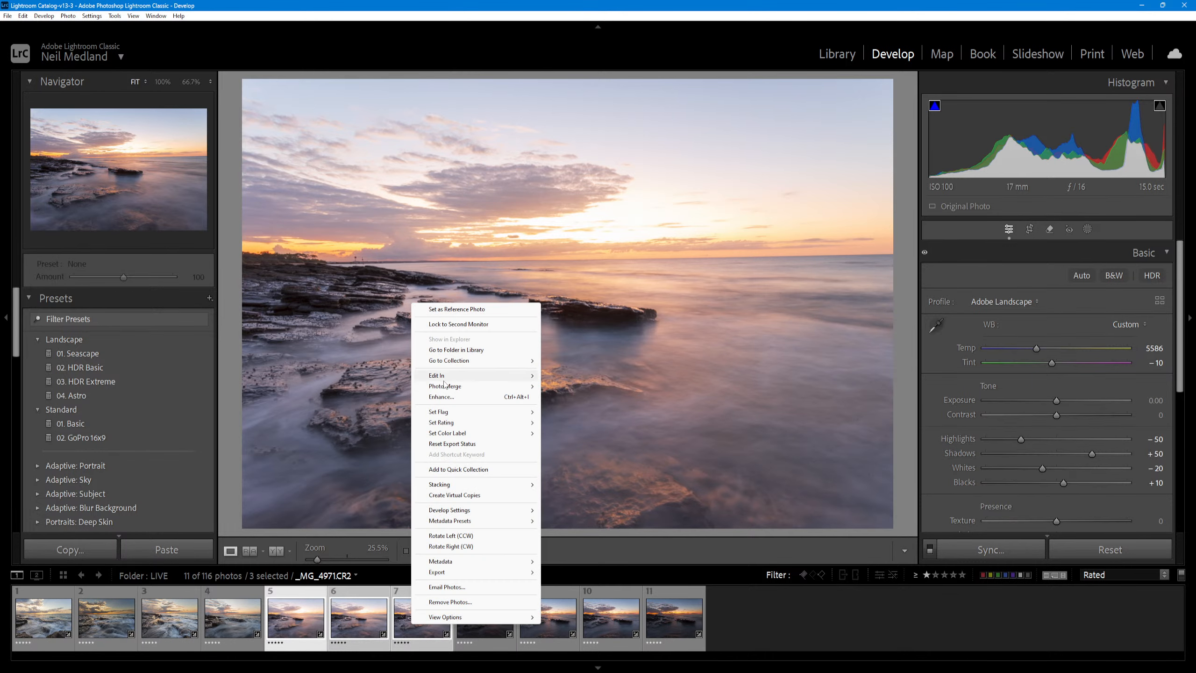
mouse_move(452, 378)
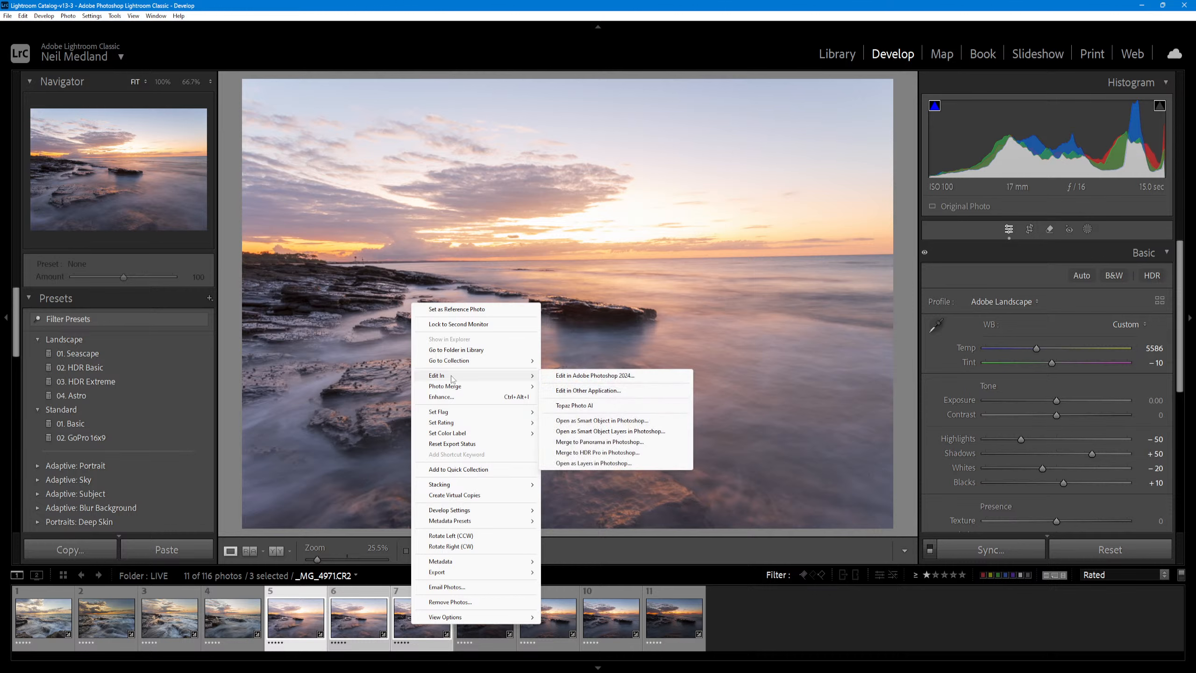
click(607, 464)
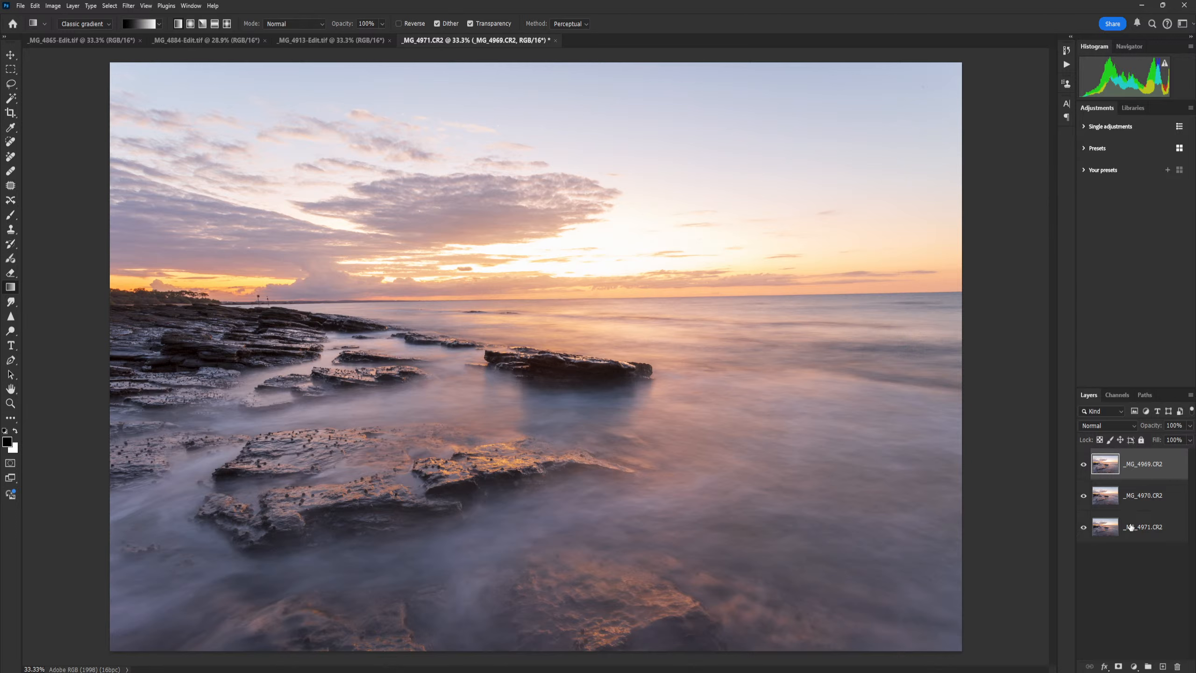
click(1147, 537)
click(1149, 505)
click(1154, 462)
click(1160, 528)
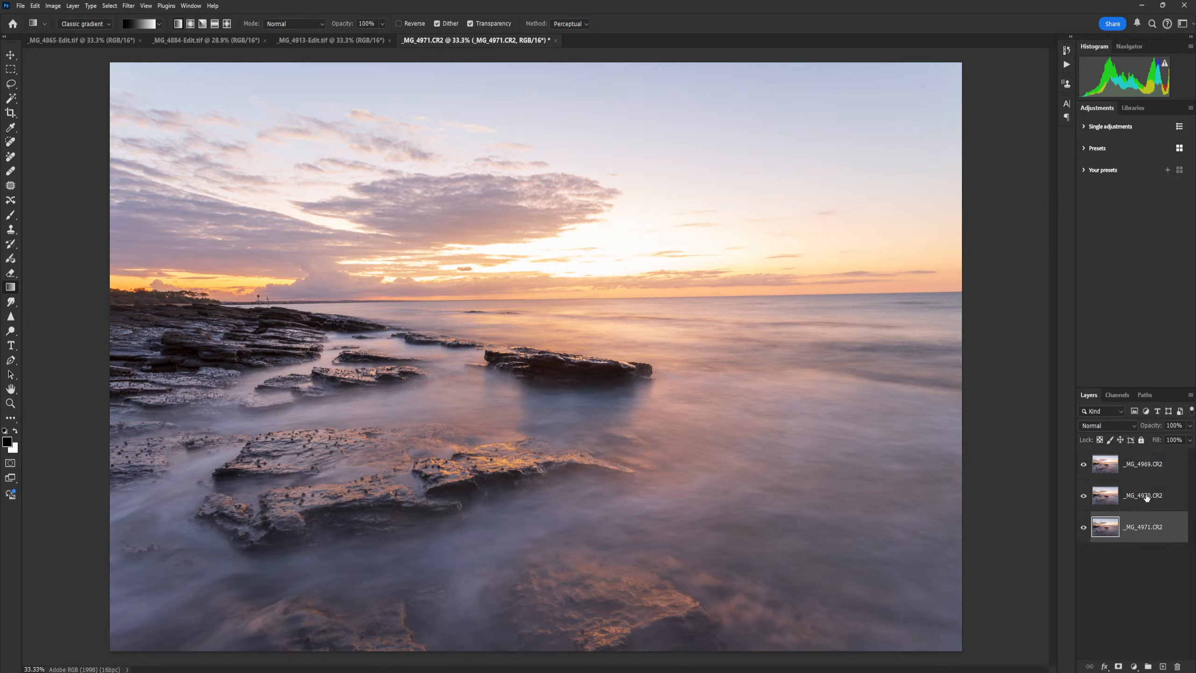
click(1148, 499)
- Set the opacity of the _MG_4969.CR2 layer to 32%
click(1154, 465)
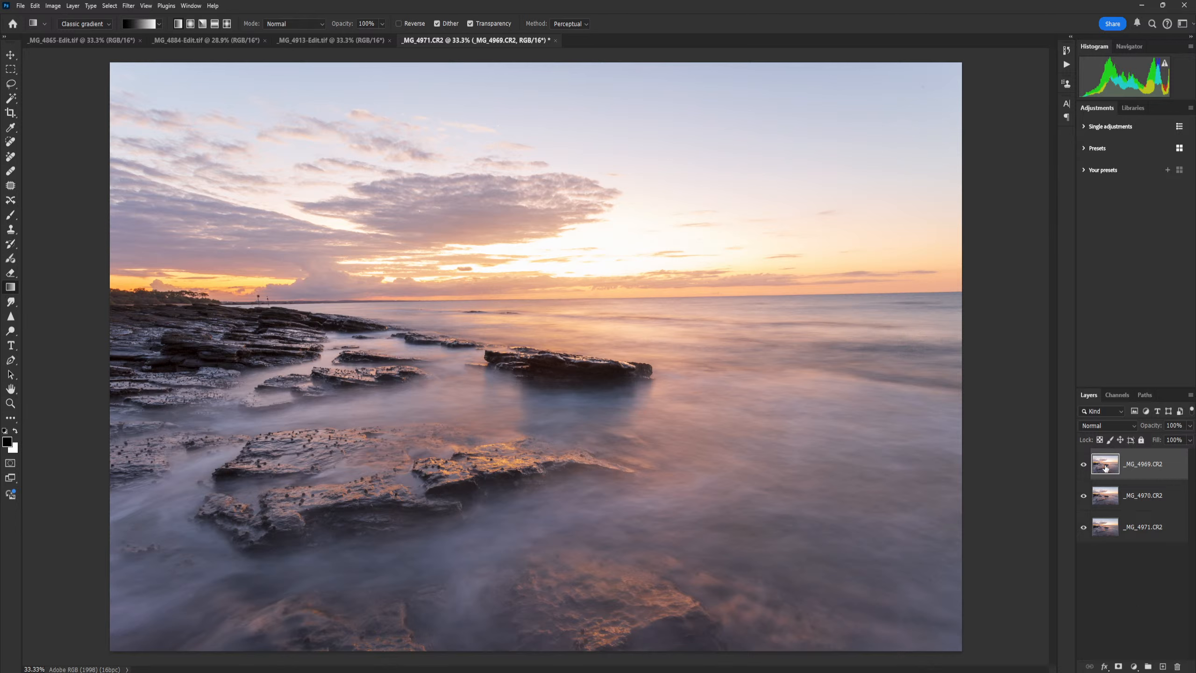
click(1189, 426)
drag(1191, 438, 1160, 440)
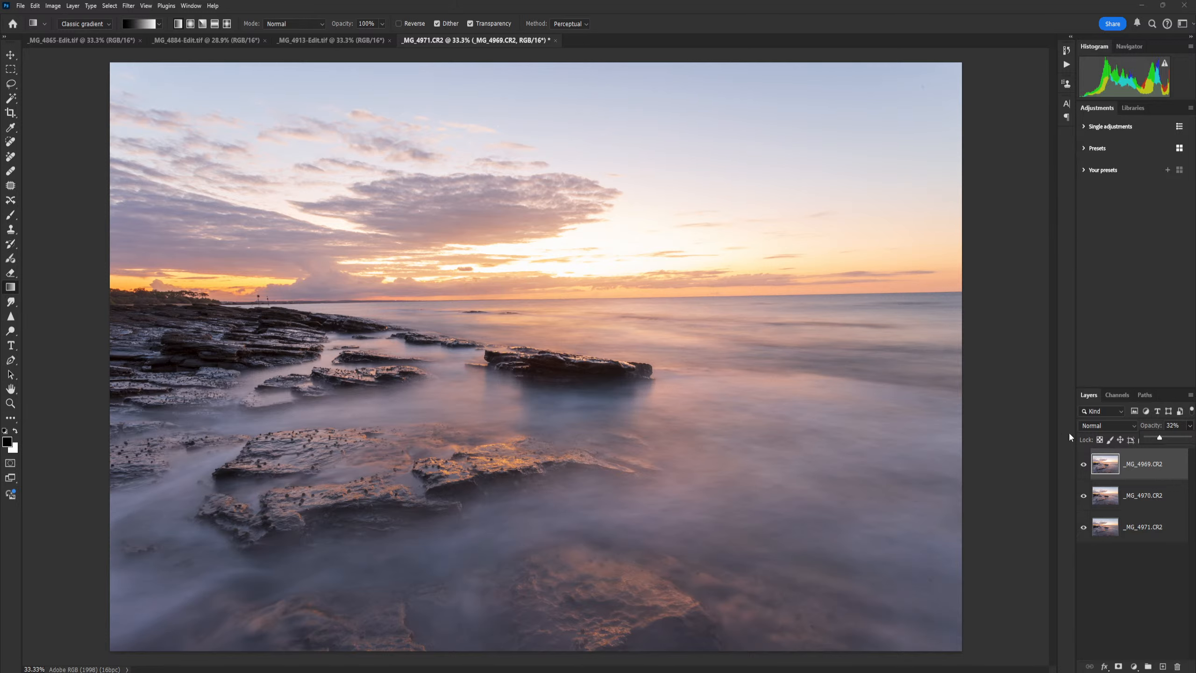
- Set the opacity of the _MG_4970.CR2 layer to 64%
click(1146, 503)
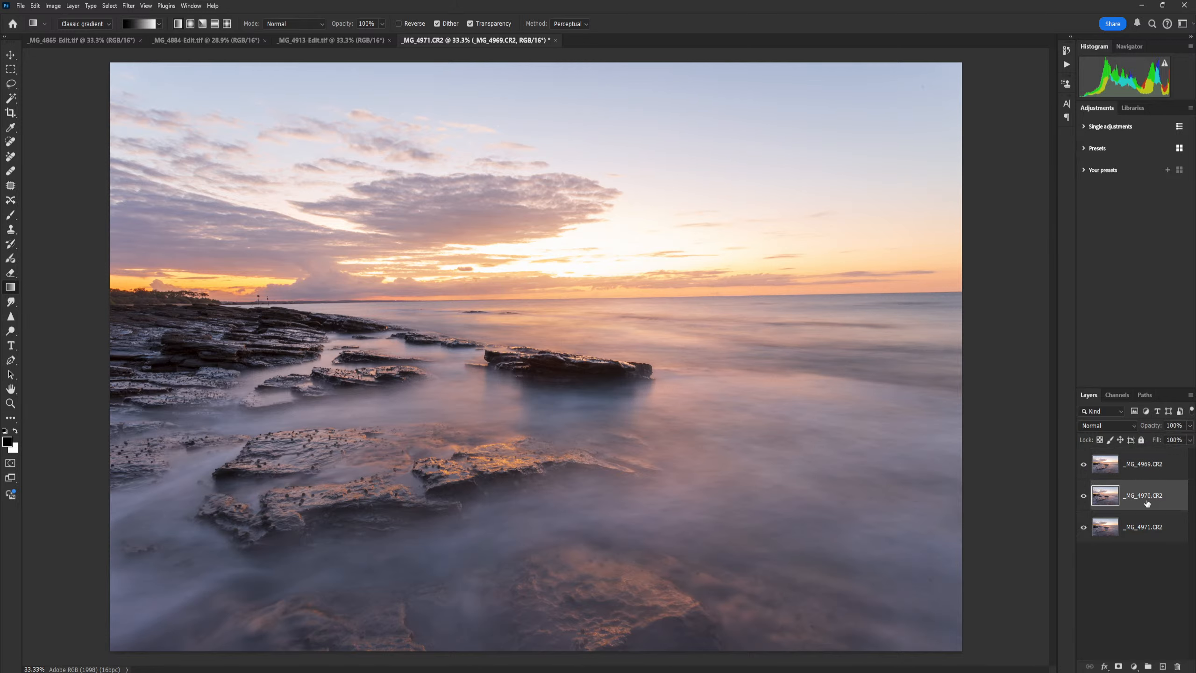
click(1190, 427)
drag(1189, 440, 1176, 443)
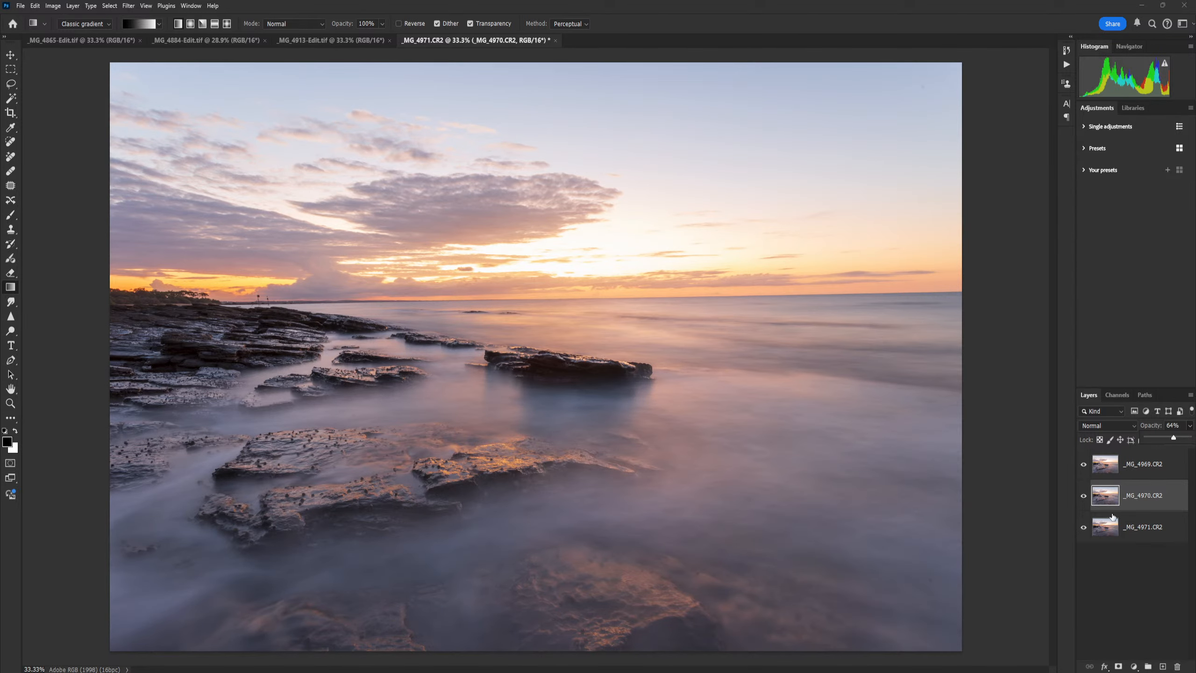
- Compare the _MG_4971.CR2 layer alone with the blend by hiding and restoring the _MG_4969.CR2 and _MG_4970.CR2 layers
click(1084, 464)
click(1084, 496)
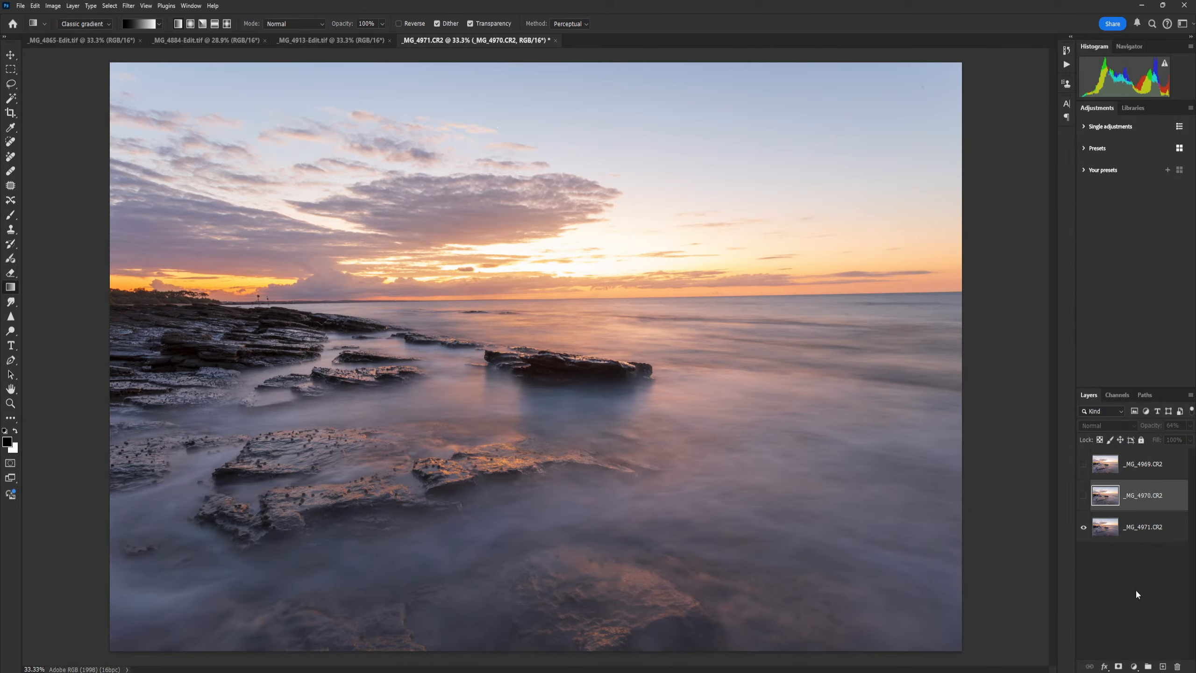
click(1084, 496)
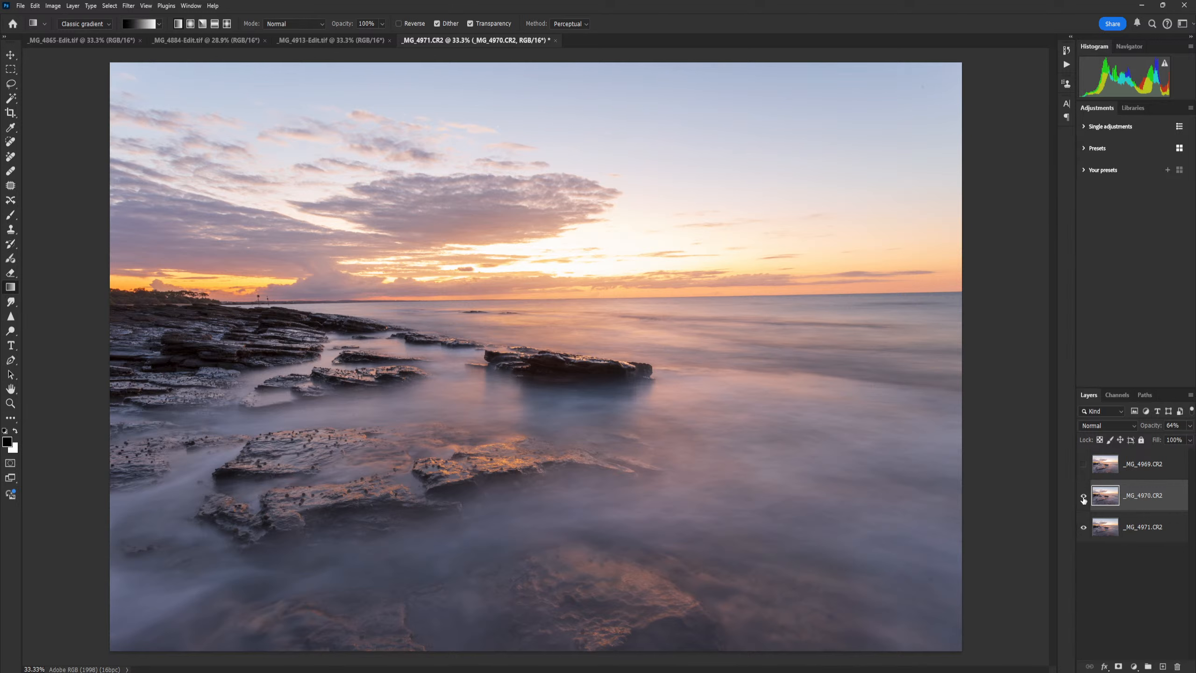
click(1083, 464)
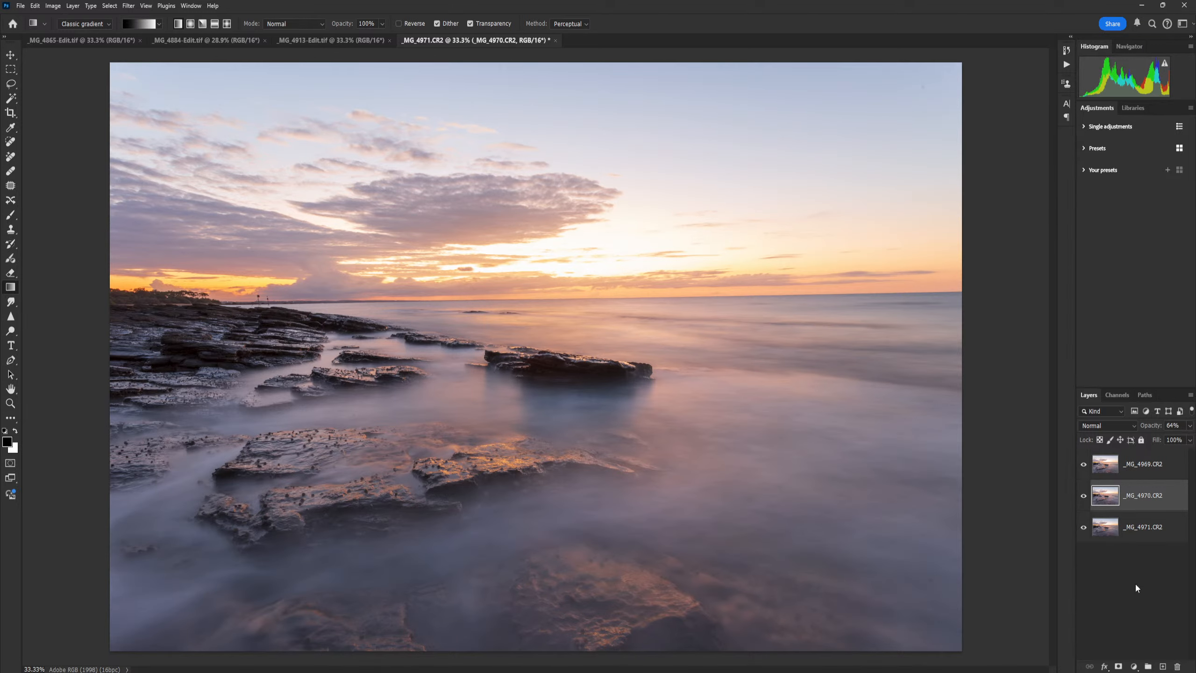
- Compare the bottom exposure with the full averaged stack several times by hiding and restoring the two upper layers
click(1084, 464)
click(1084, 495)
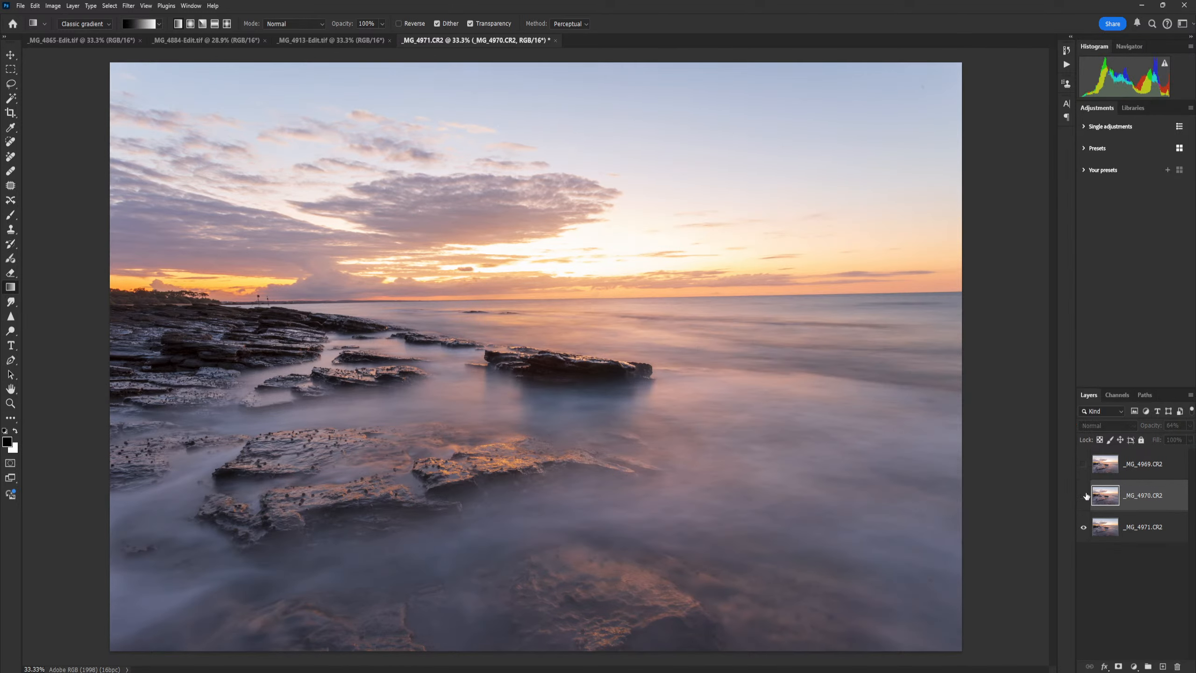
click(1084, 496)
click(1083, 464)
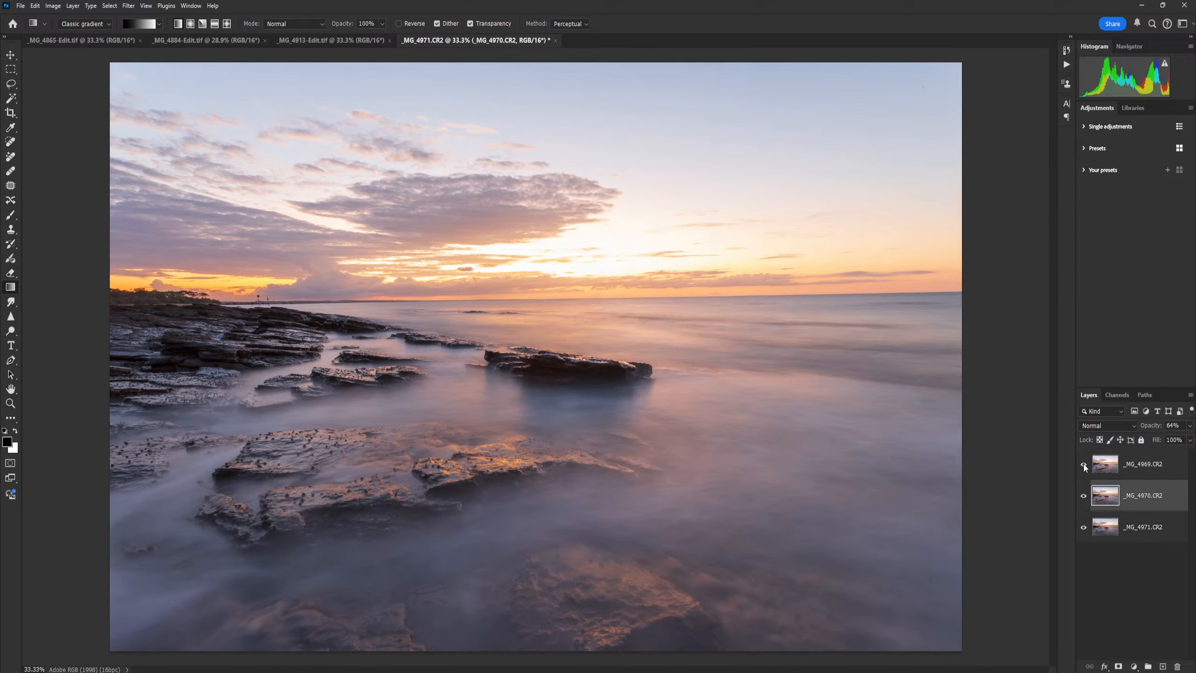
click(1084, 464)
click(1084, 496)
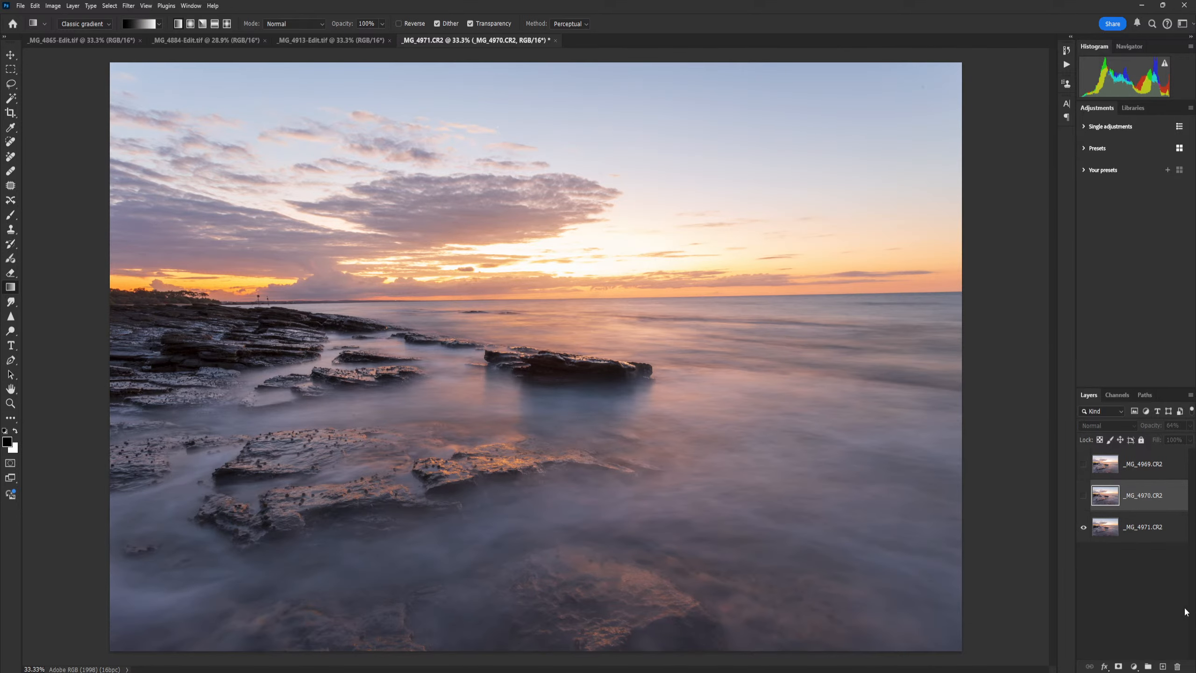
click(1084, 496)
click(1084, 464)
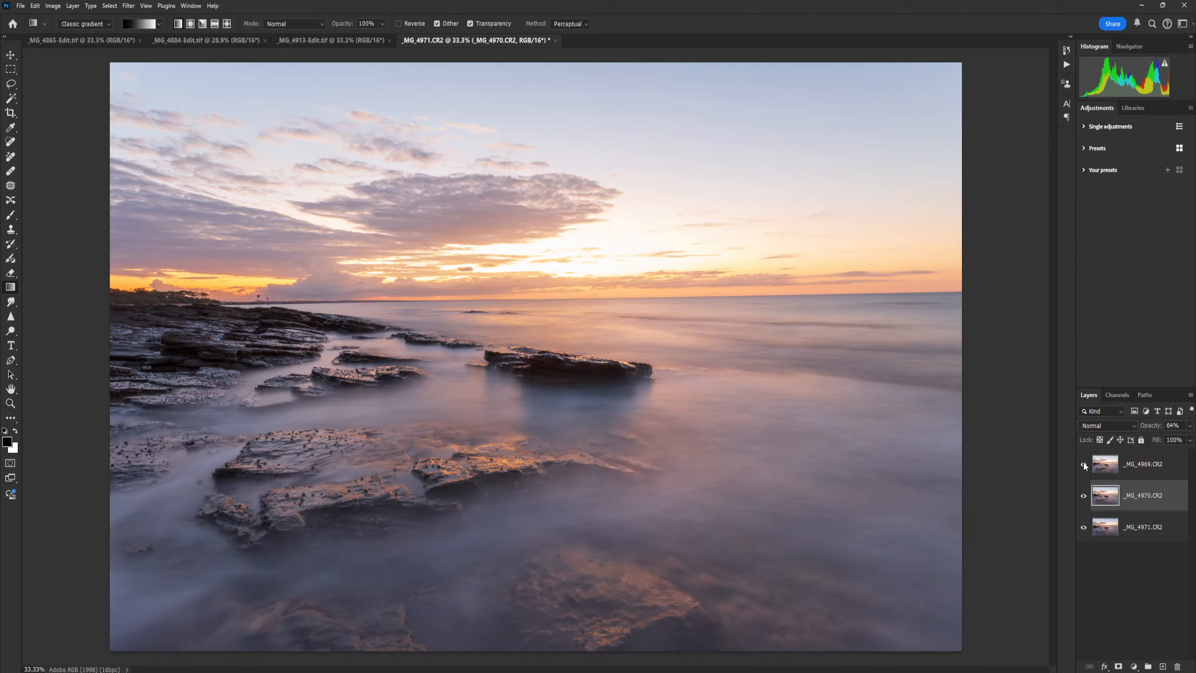
click(1084, 464)
click(1083, 496)
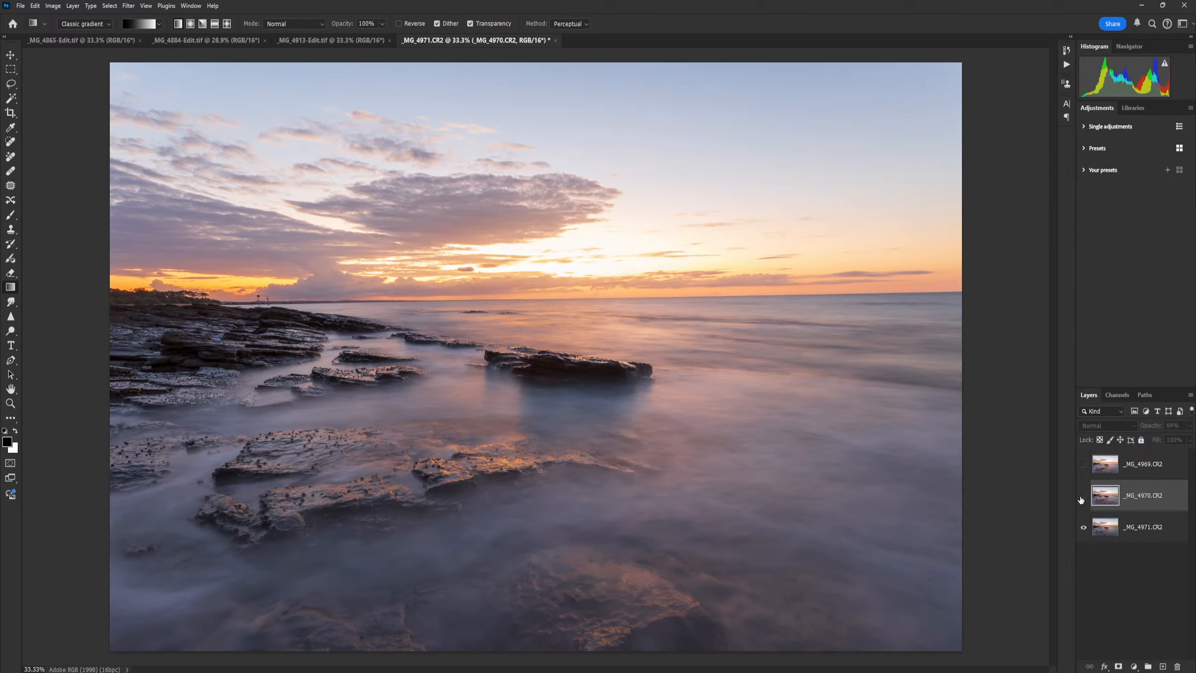
click(1083, 495)
click(1084, 464)
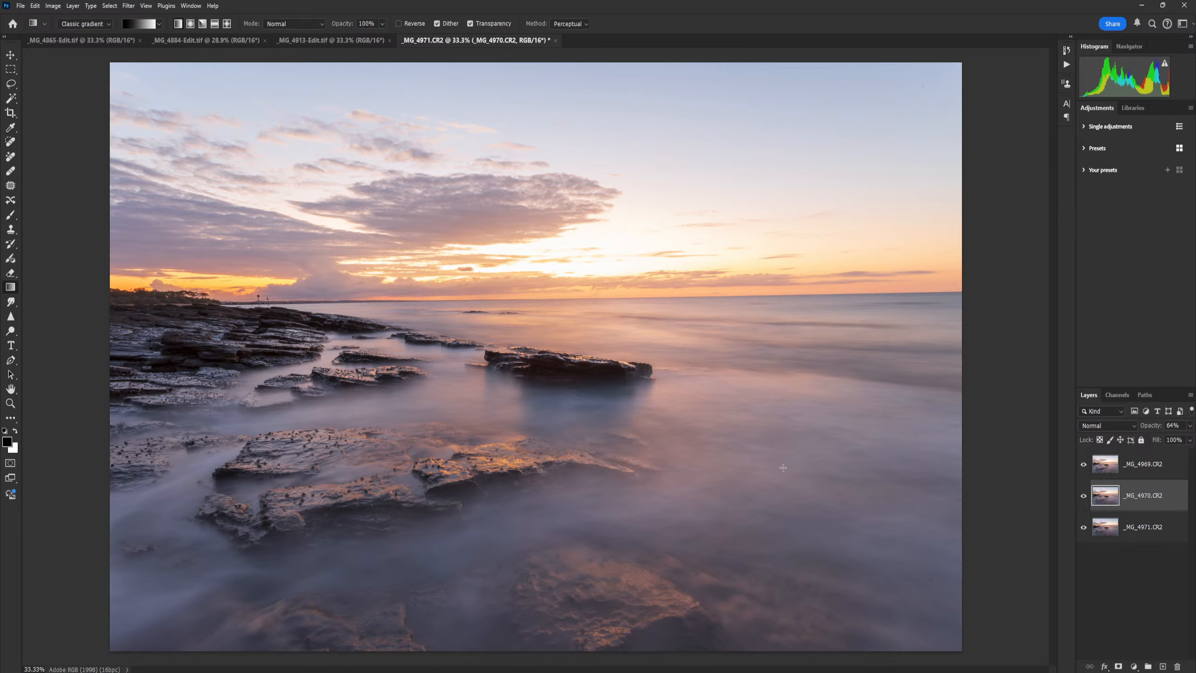
- Flatten the three averaged exposures in the _MG_4971.CR2 document into a single background layer
click(1103, 474)
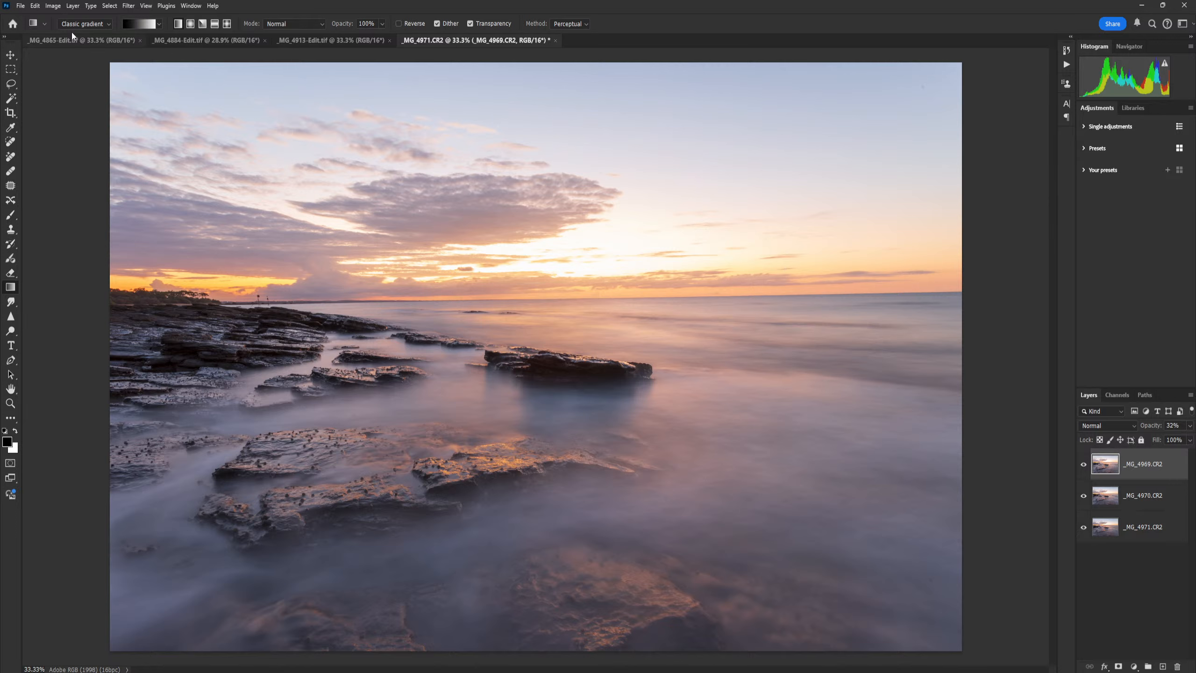
click(73, 5)
click(139, 384)
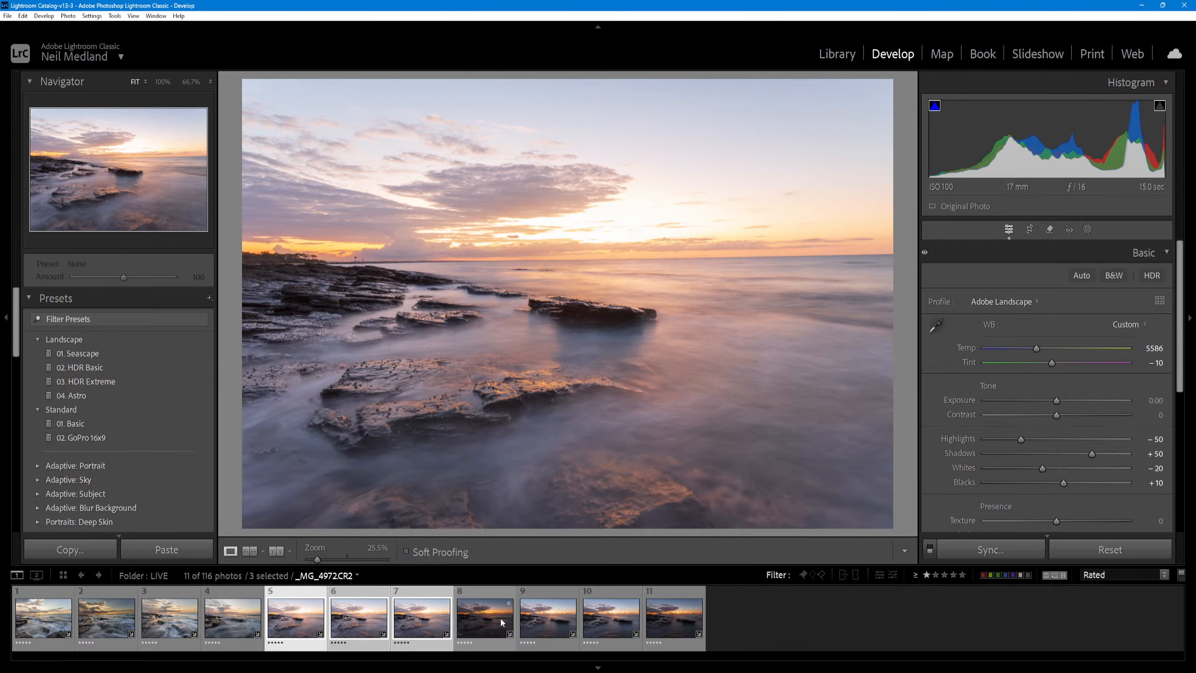
- In Lightroom Classic, set the exposure of _MG_4972.CR2 to +0.99 and open the photo for editing in Adobe Photoshop 2024
click(477, 626)
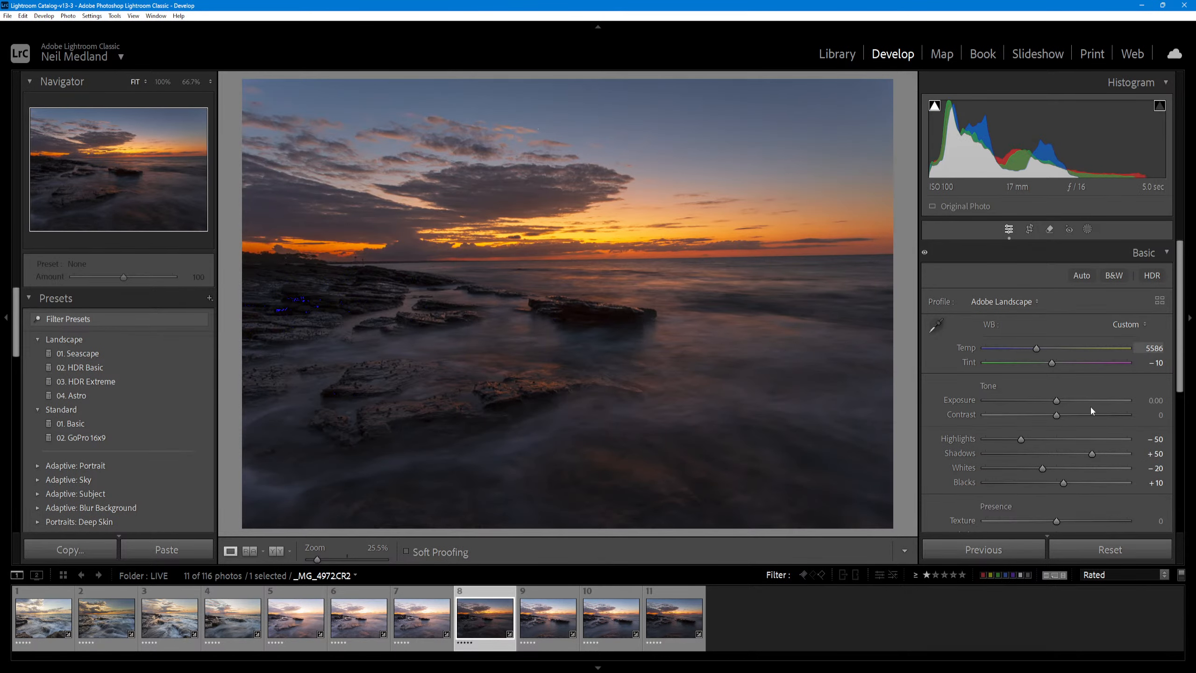
drag(1060, 403, 1074, 403)
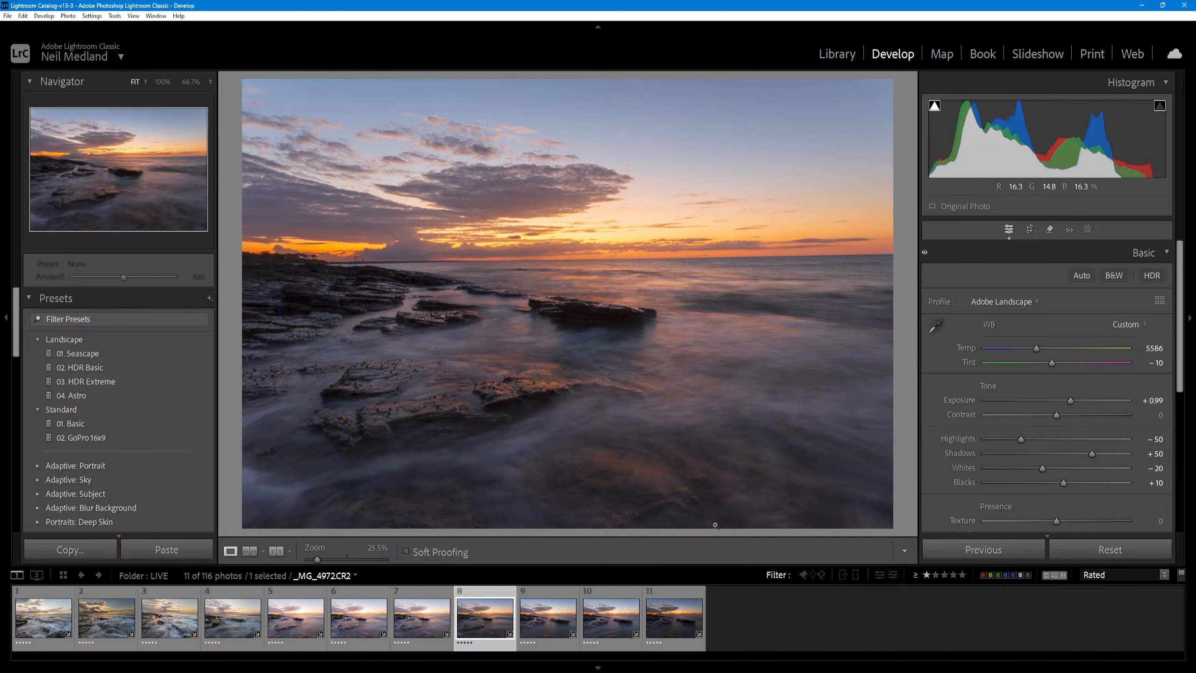
right_click(489, 624)
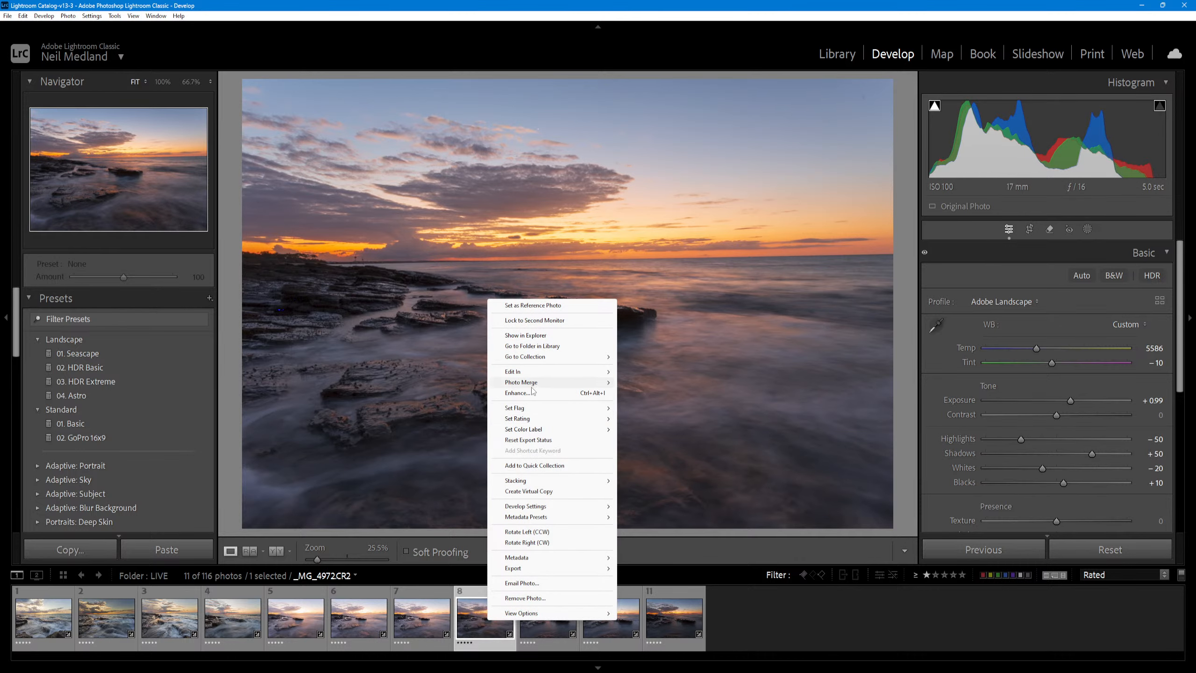
mouse_move(607, 374)
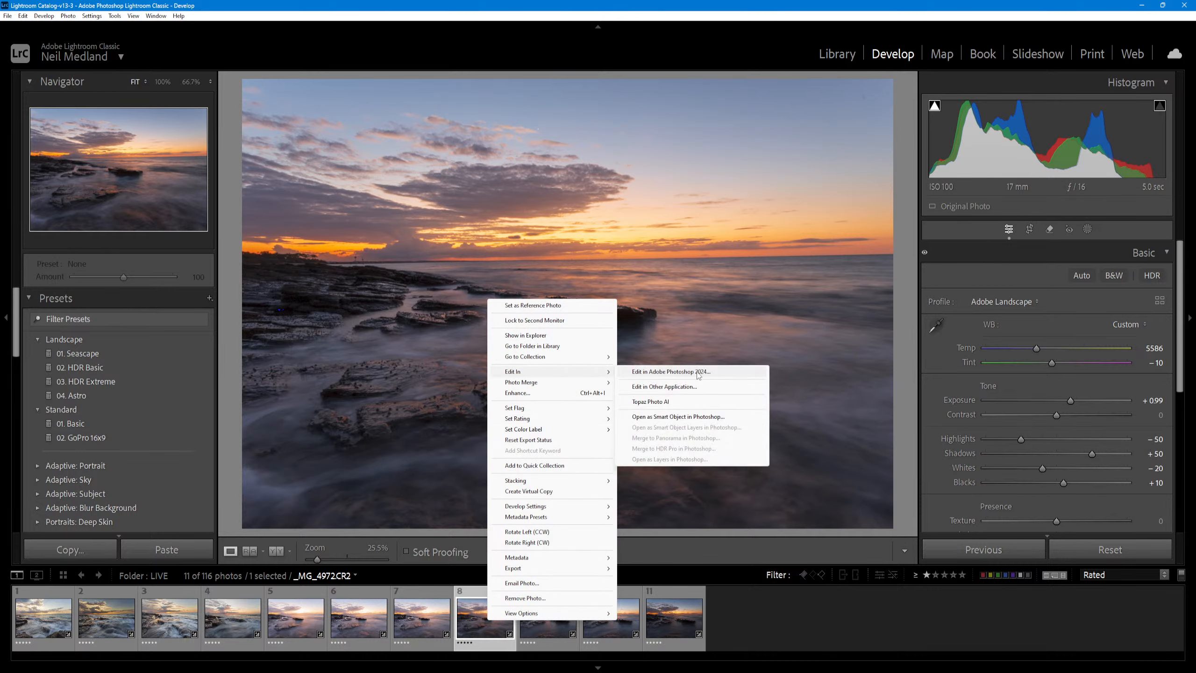
click(678, 372)
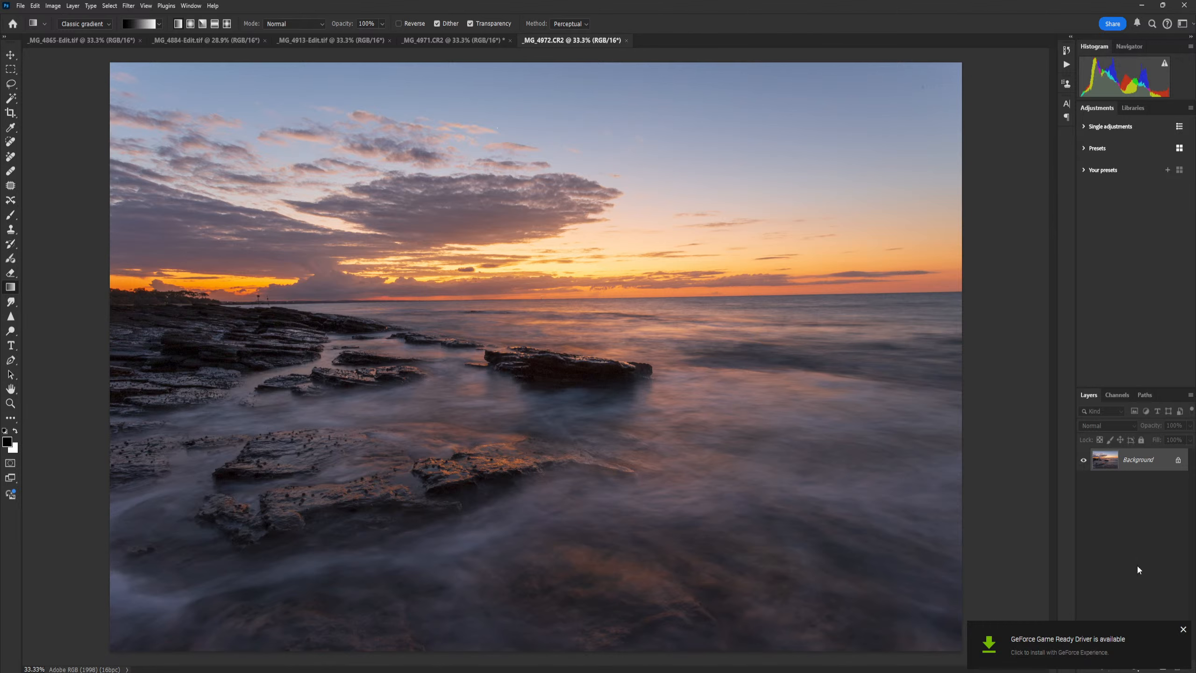
click(1184, 629)
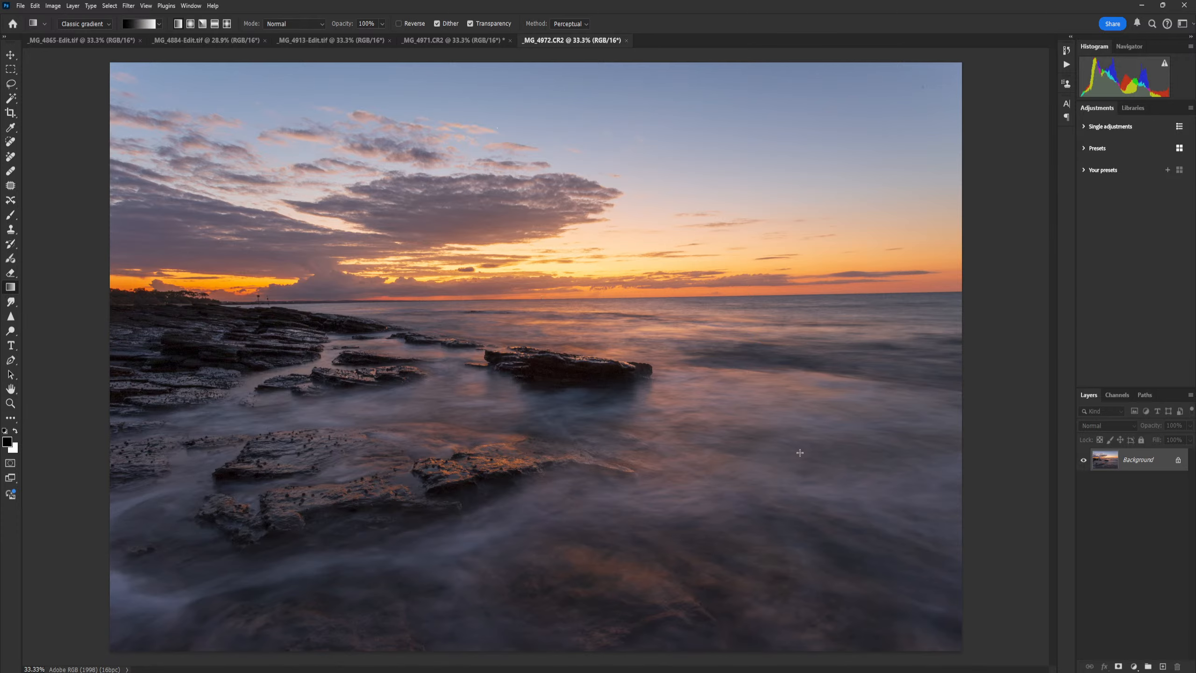
scroll(918, 85, up, 5)
scroll(874, 198, down, 5)
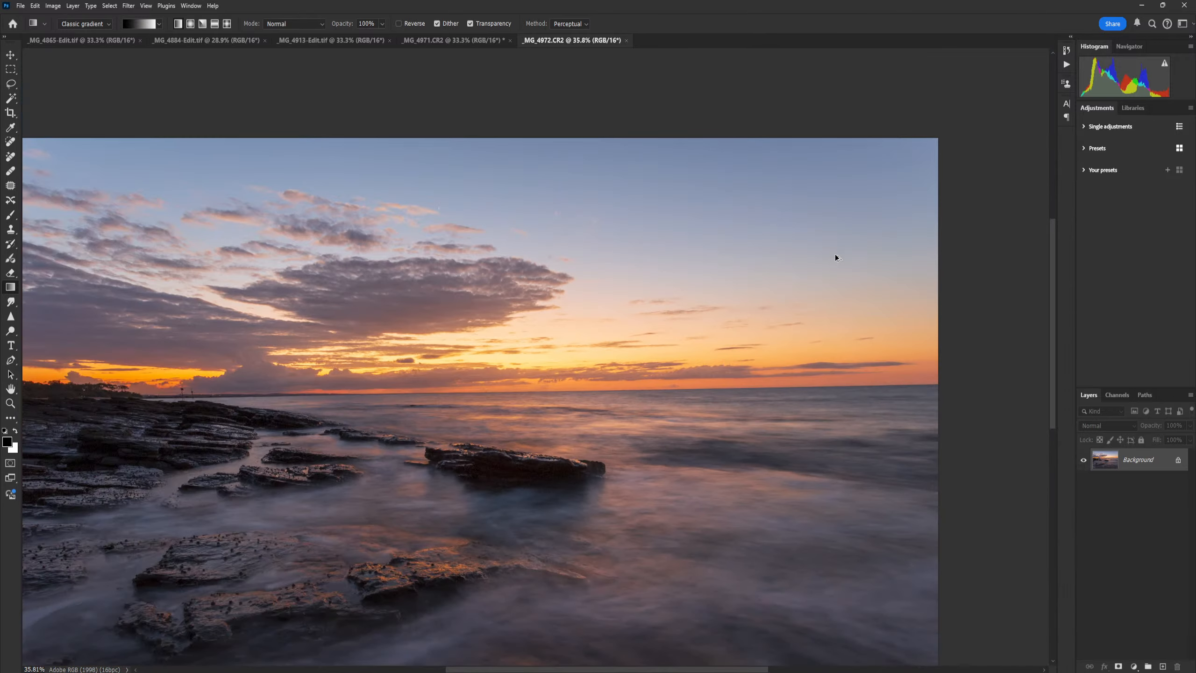
scroll(570, 330, up, 1)
scroll(567, 329, up, 1)
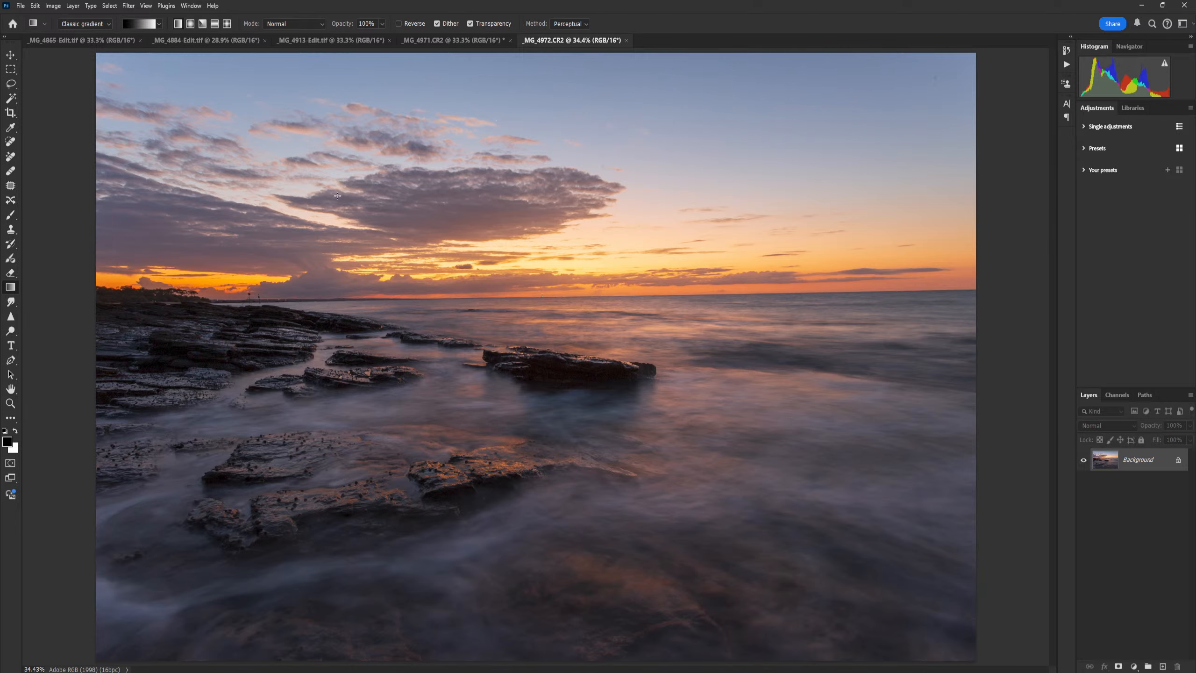
- Float the _MG_4972.CR2 document and copy its image into the _MG_4971.CR2 document as a new layer
drag(567, 40, 572, 281)
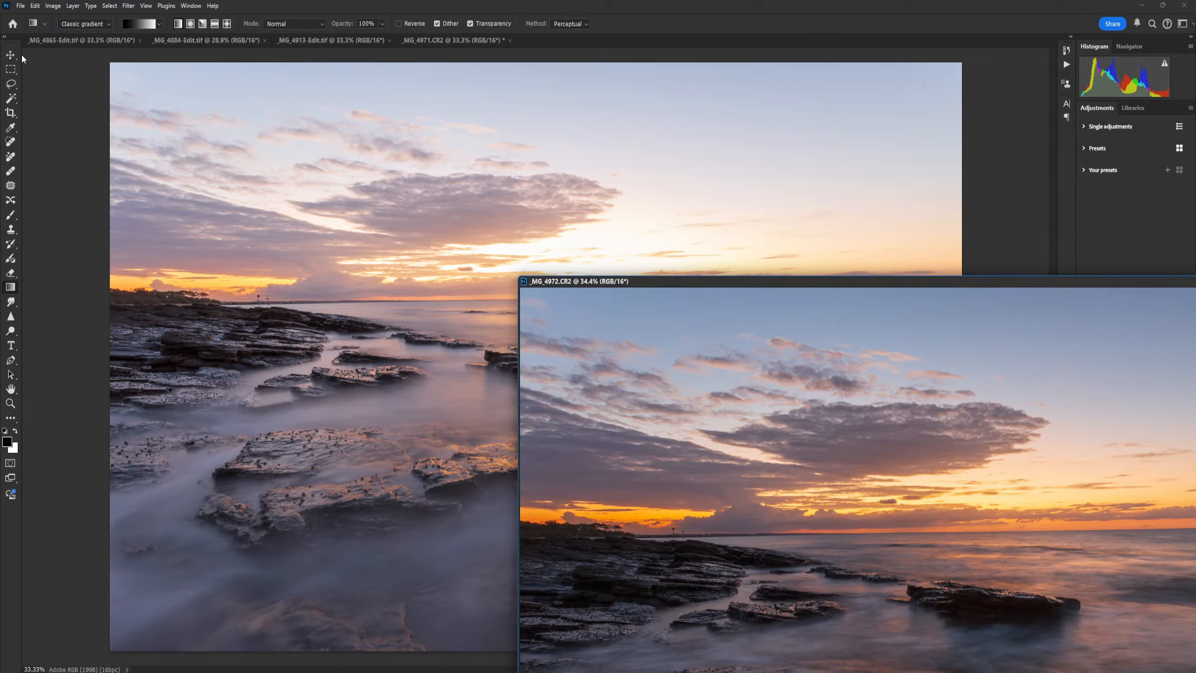
click(9, 56)
drag(711, 281, 520, 261)
drag(664, 361, 640, 258)
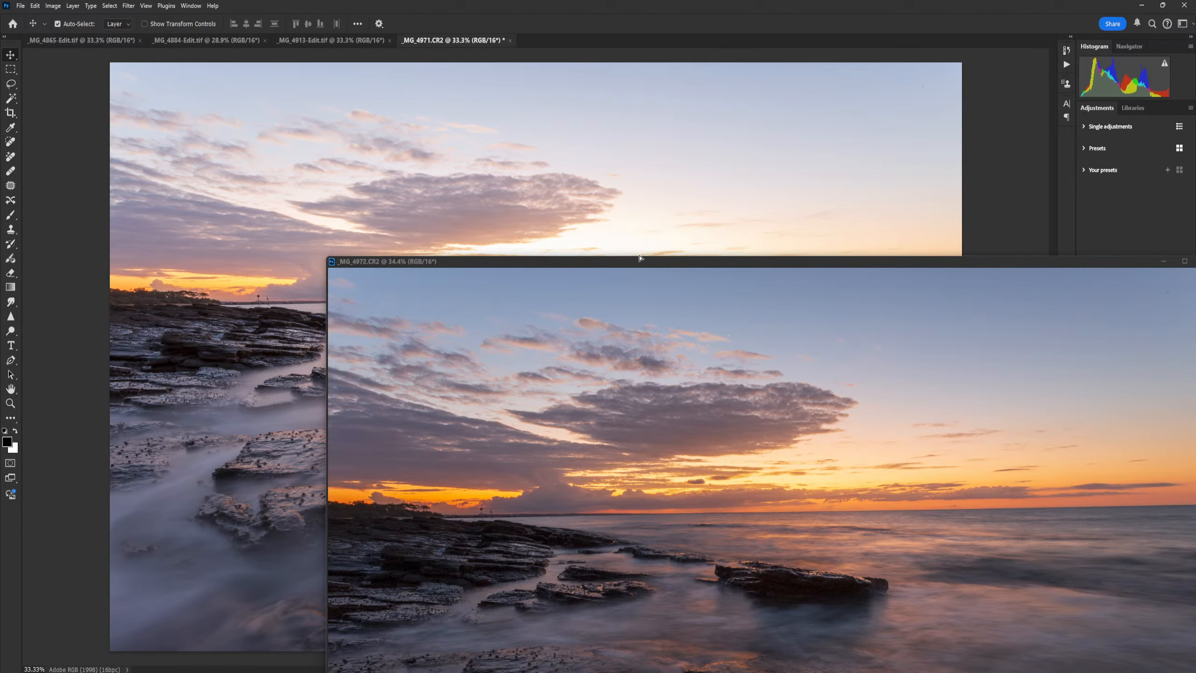
drag(1063, 264, 748, 278)
- Close _MG_4972.CR2 without saving and align the copied layer with the canvas edges over the background
click(892, 275)
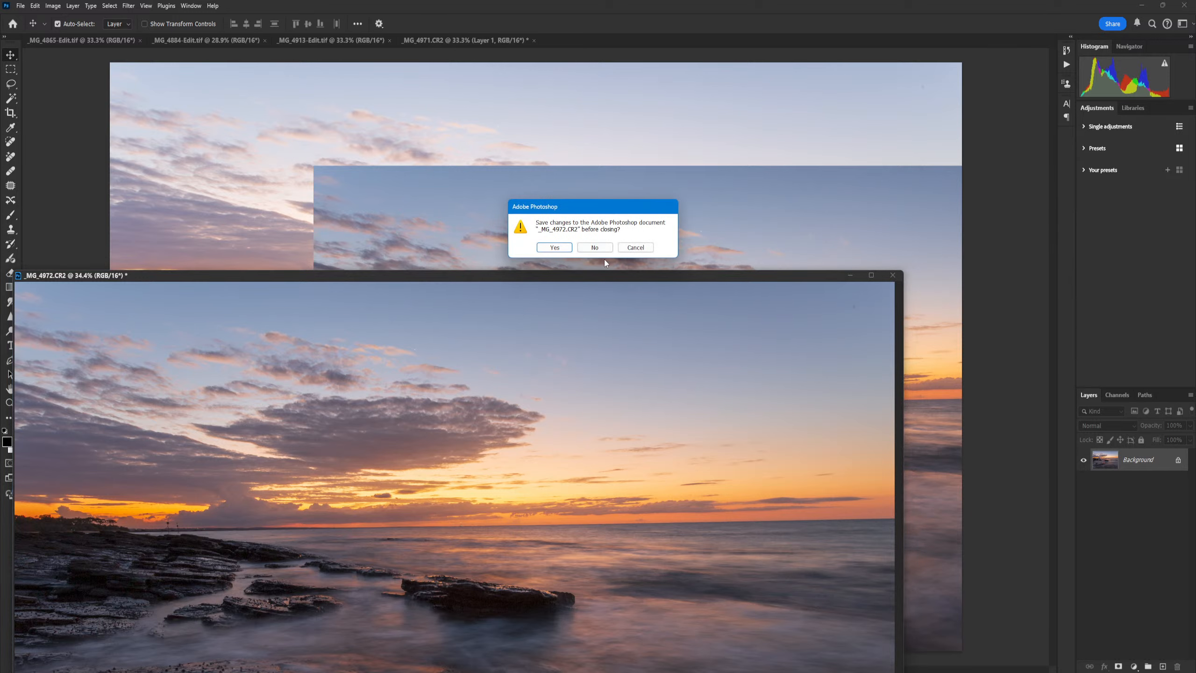
click(594, 248)
drag(366, 240, 172, 143)
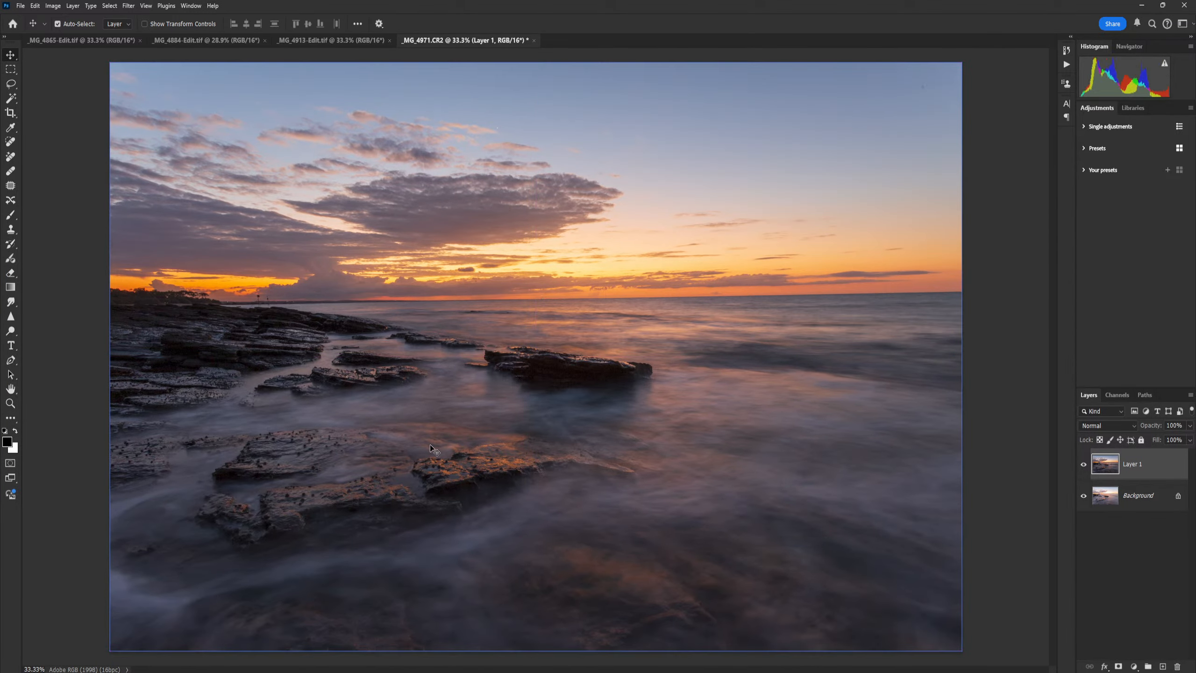
click(1084, 465)
click(1083, 464)
- Add a layer mask to Layer 1 and draw a black-to-white gradient from the central rock up to the horizon
click(1120, 667)
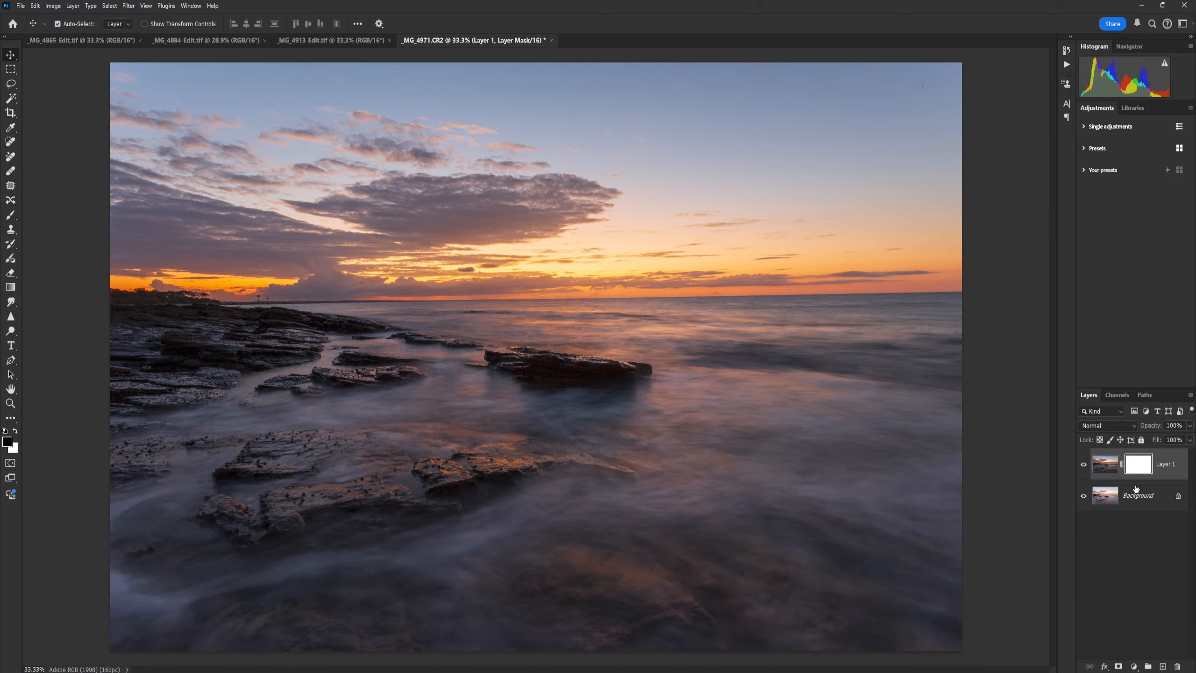
click(14, 285)
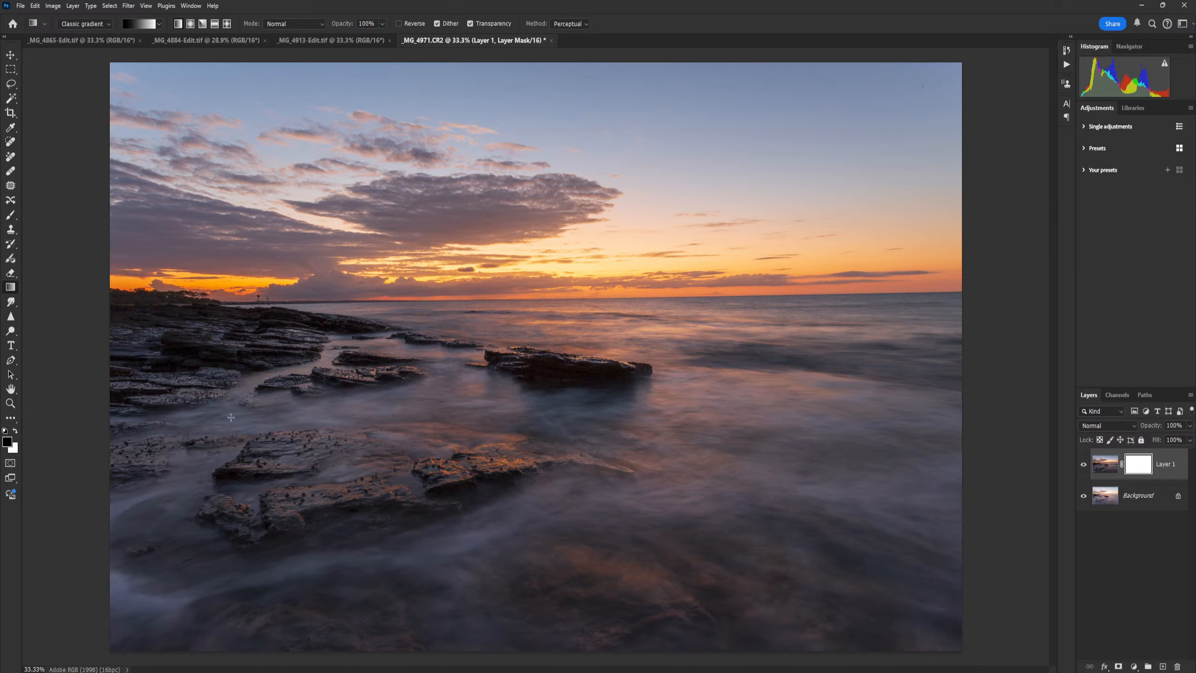
click(1083, 465)
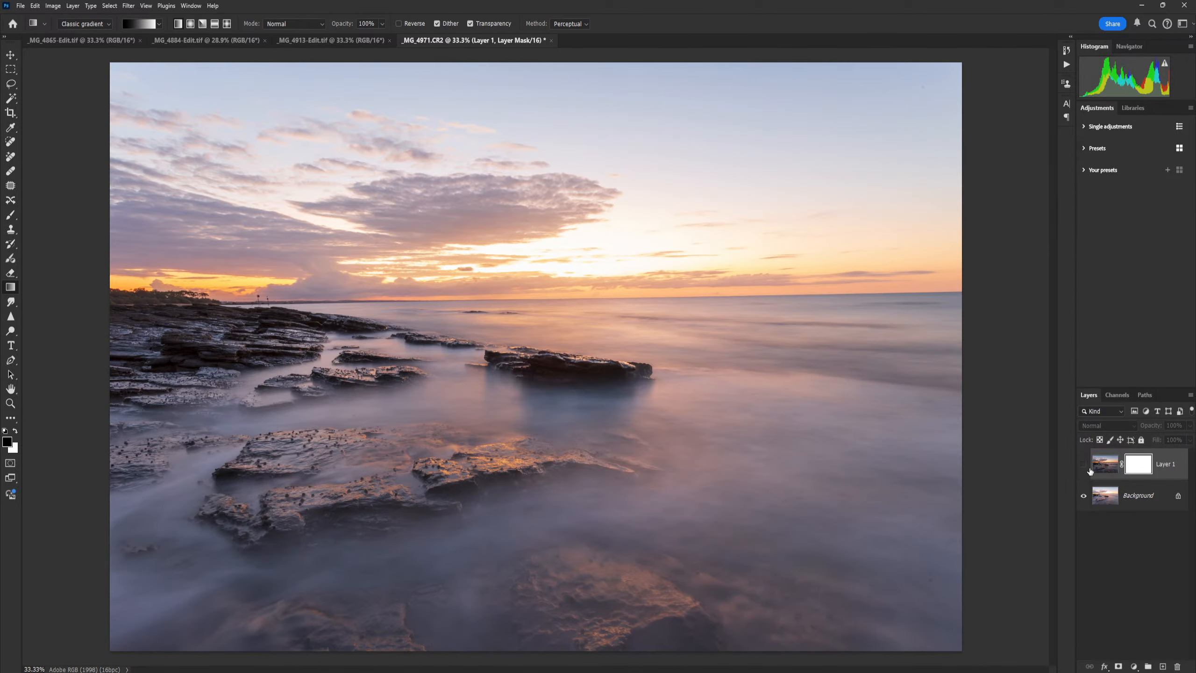
click(1083, 465)
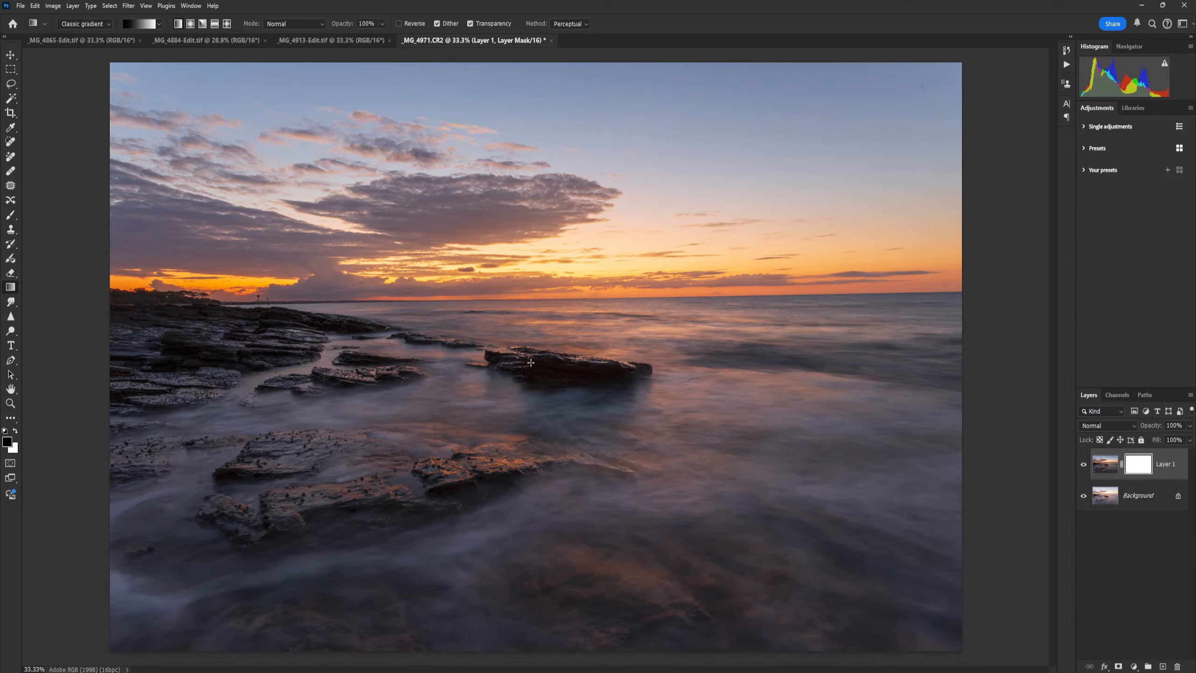
drag(531, 362, 530, 297)
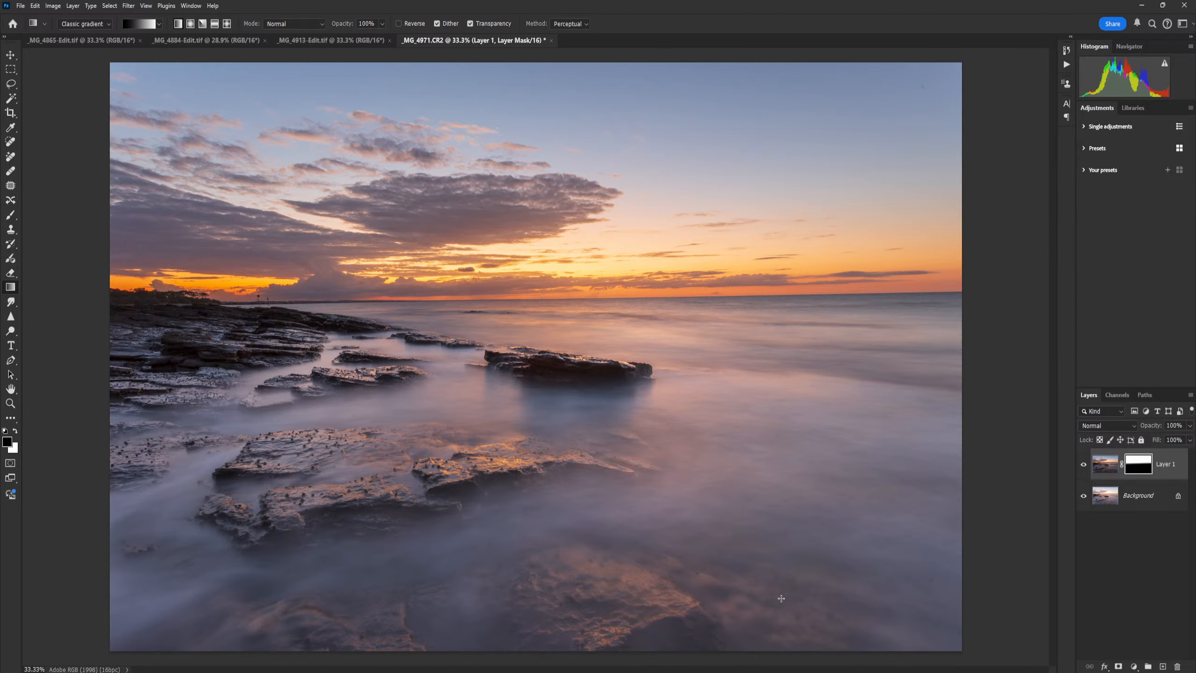
- Check the sky blend with Layer 1 and the background hidden in turn, and flatten the image
click(1084, 464)
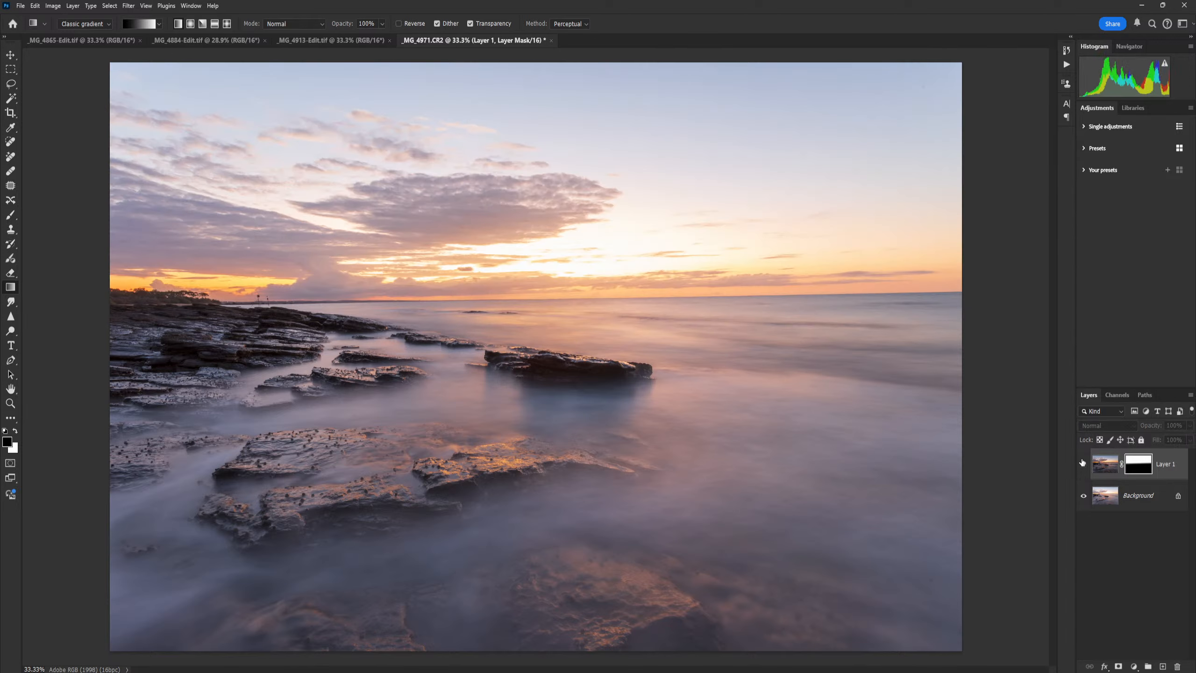
click(1083, 465)
click(1084, 496)
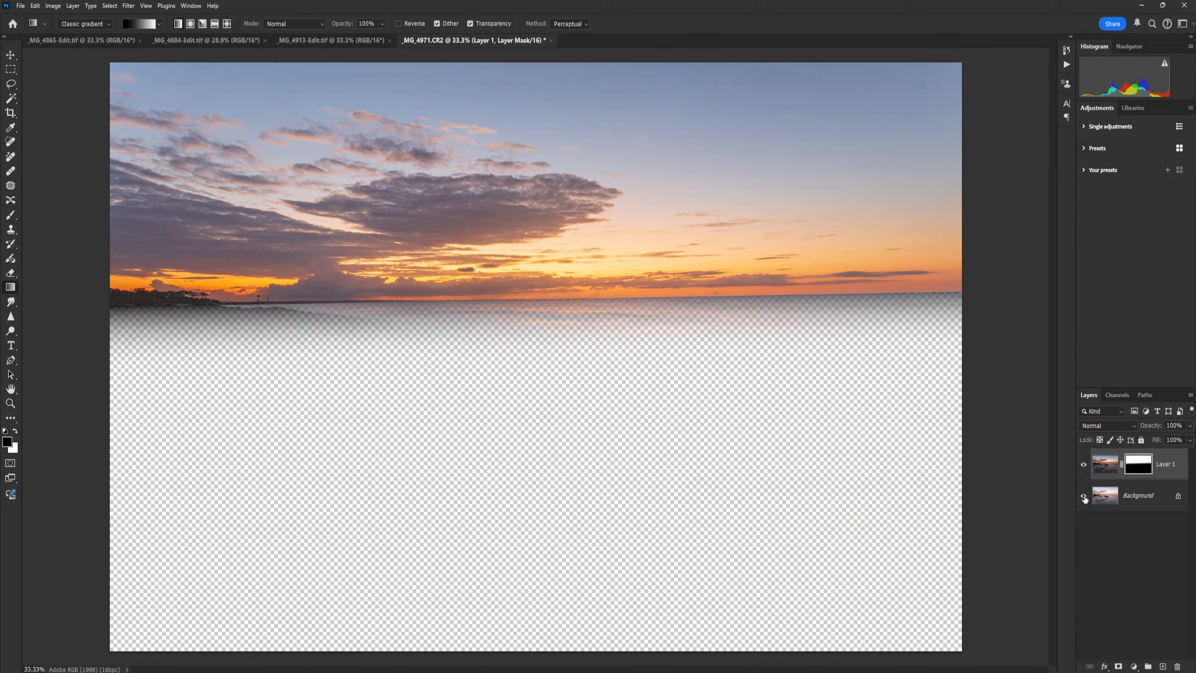
click(1084, 496)
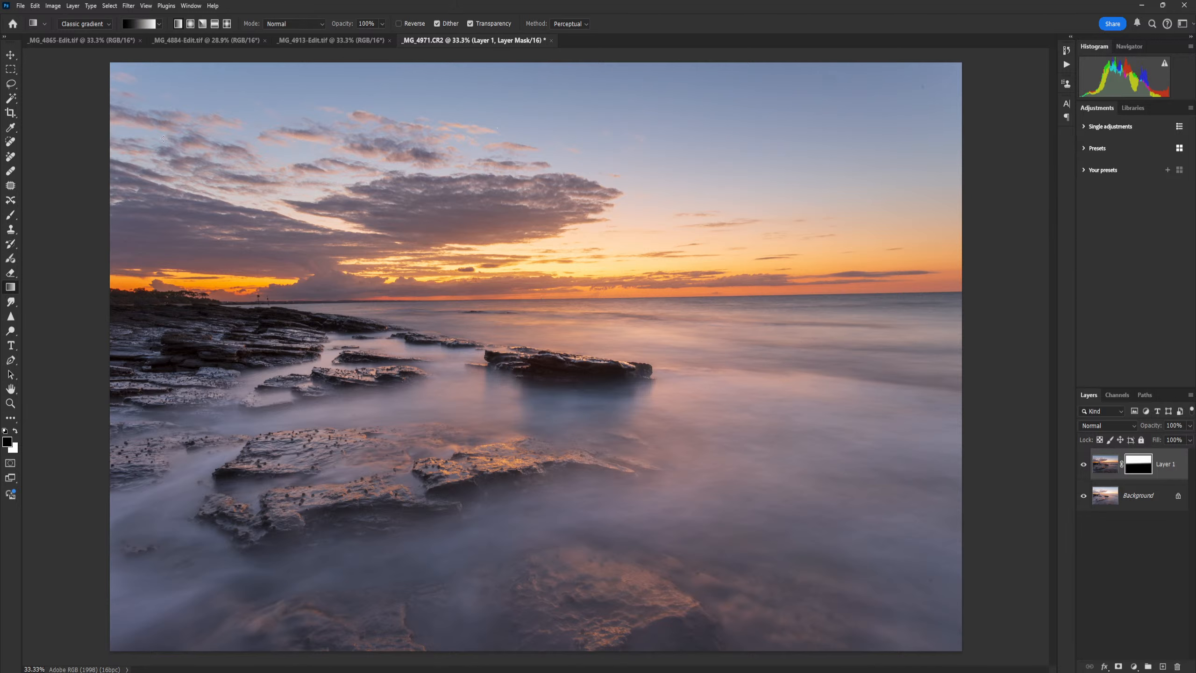
click(73, 5)
click(119, 384)
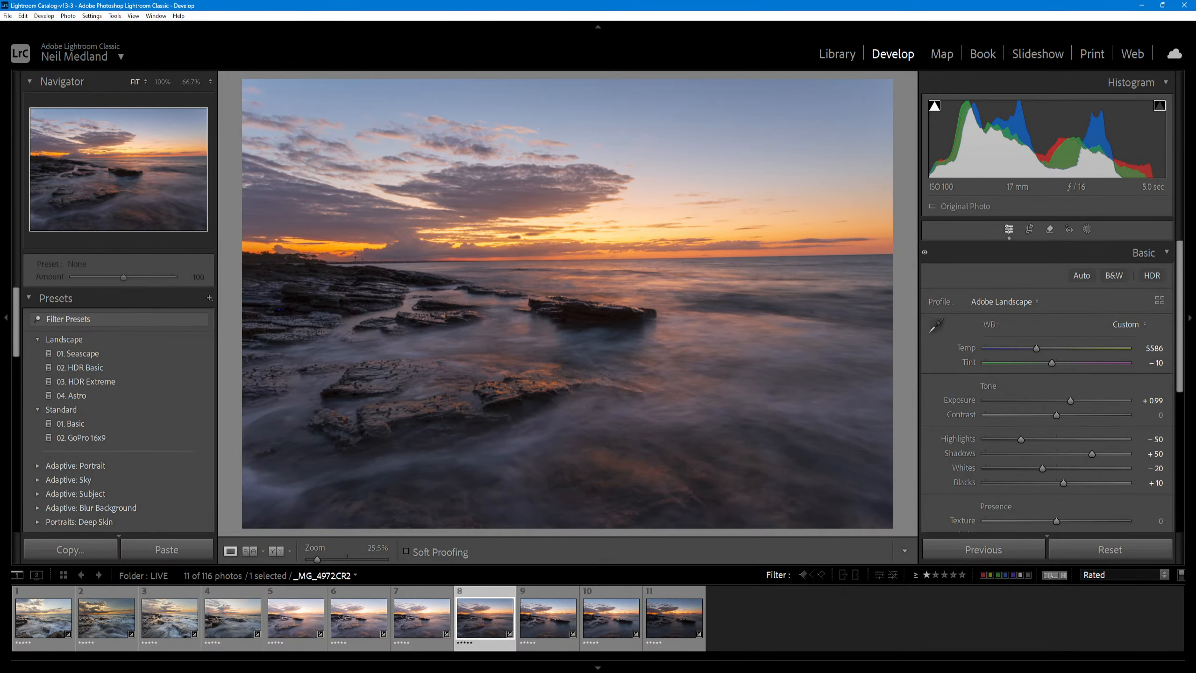
- Look through the last three rated photos in the Lightroom Classic filmstrip
click(543, 626)
click(615, 626)
click(674, 620)
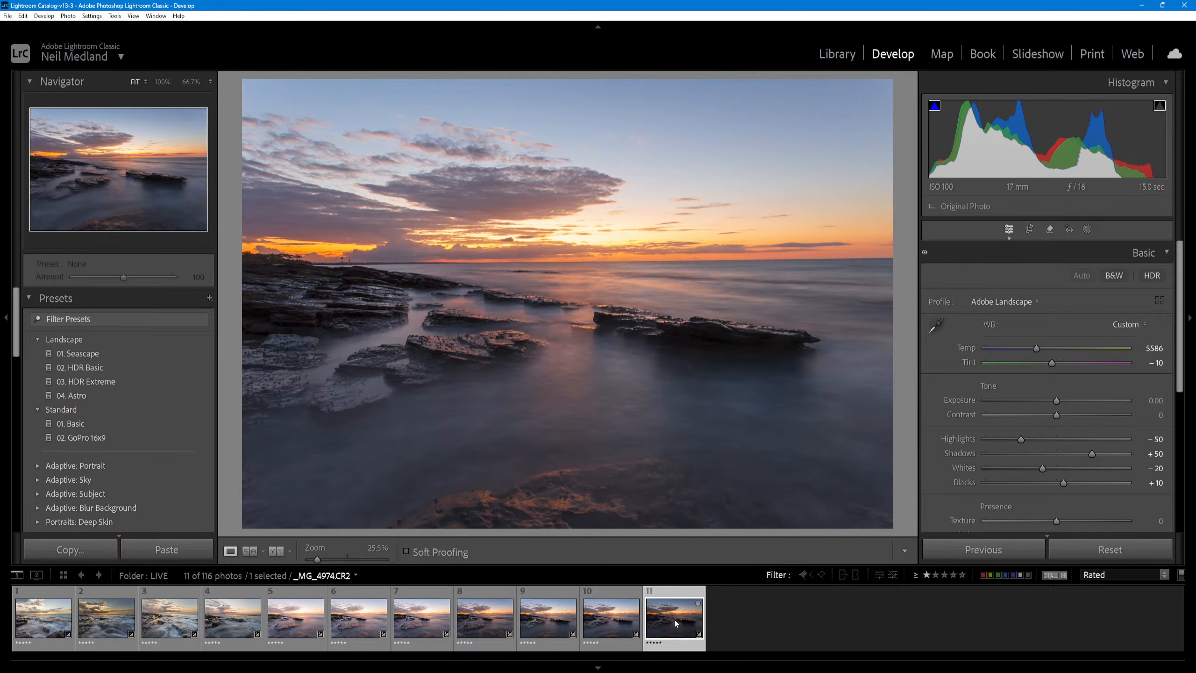
click(555, 626)
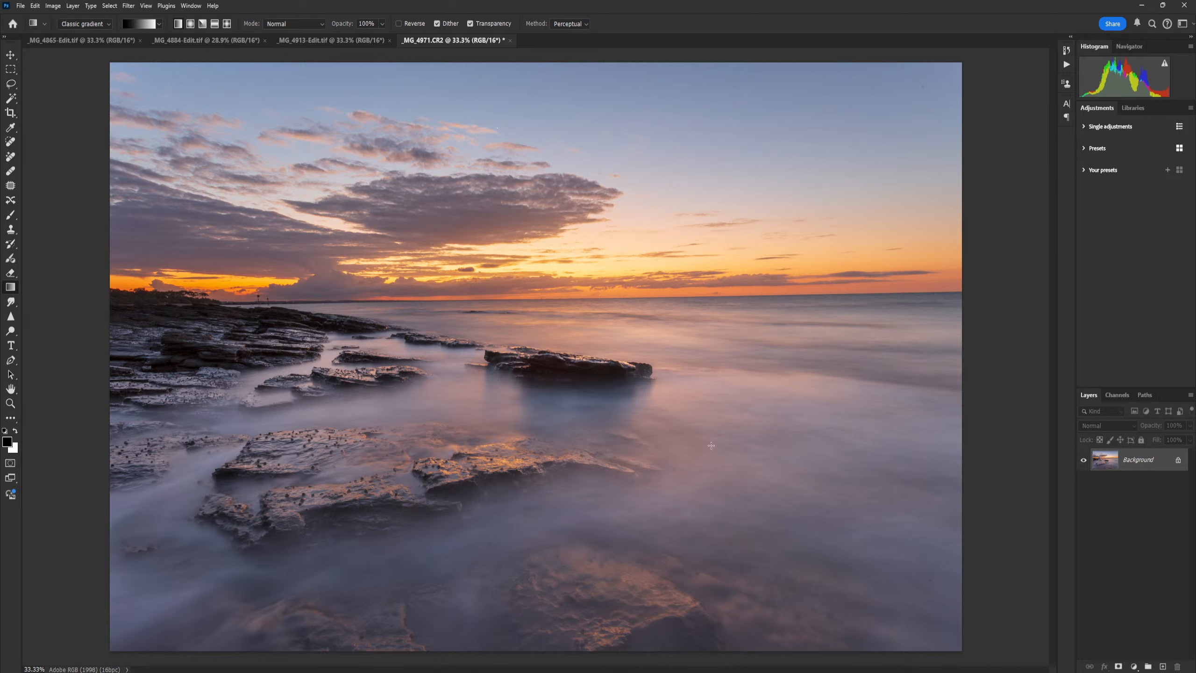
- Switch to Photoshop and review the open documents, from the blended _MG_4971.CR2 to _MG_4865-Edit.tif
click(333, 42)
click(454, 38)
click(325, 41)
click(241, 42)
click(135, 40)
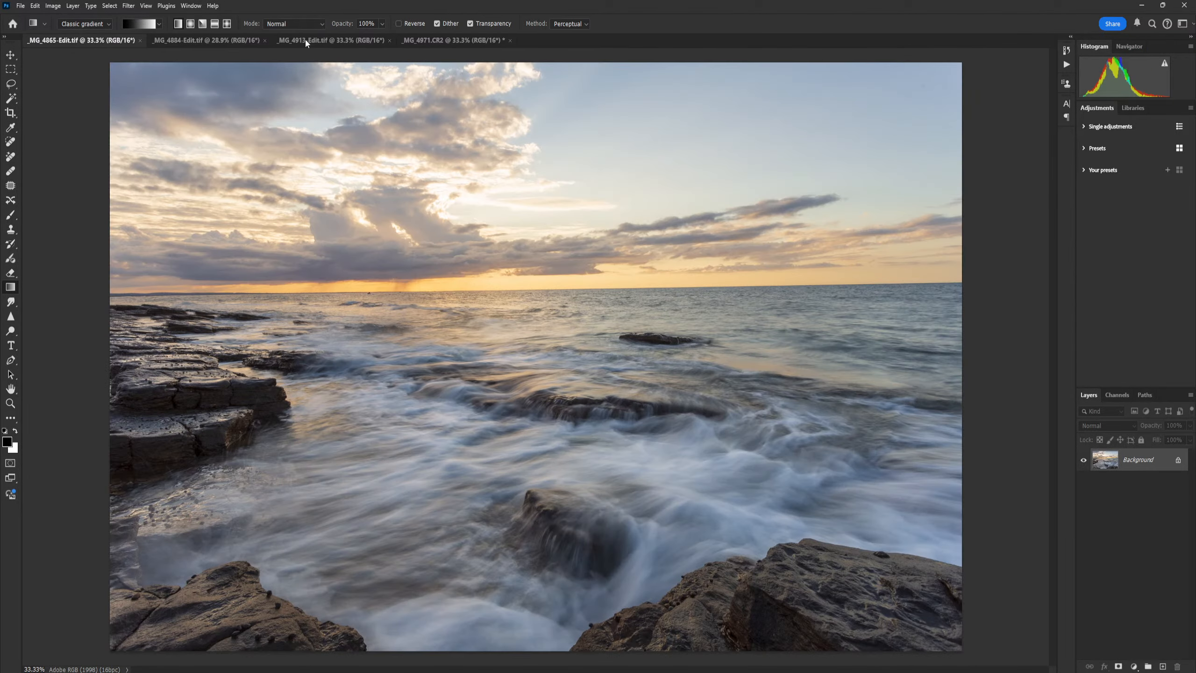
click(307, 42)
click(453, 40)
- Save the flattened _MG_4971.CR2 blend and bring up the _MG_4865-Edit.tif document
click(20, 6)
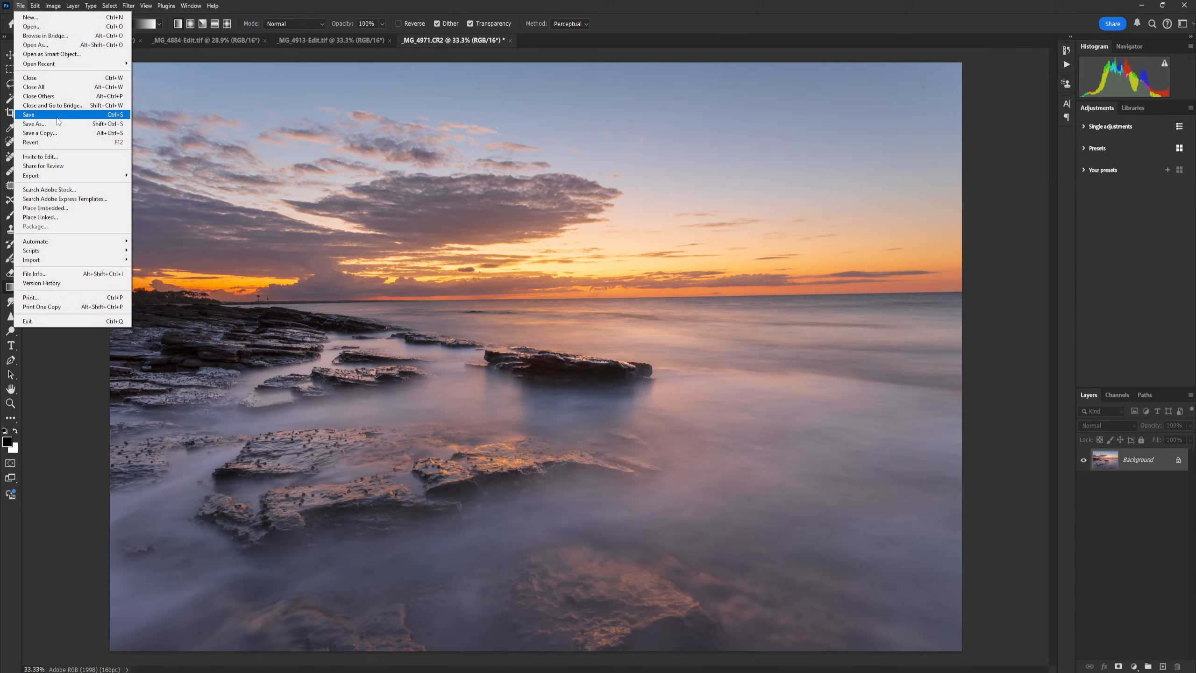
click(48, 115)
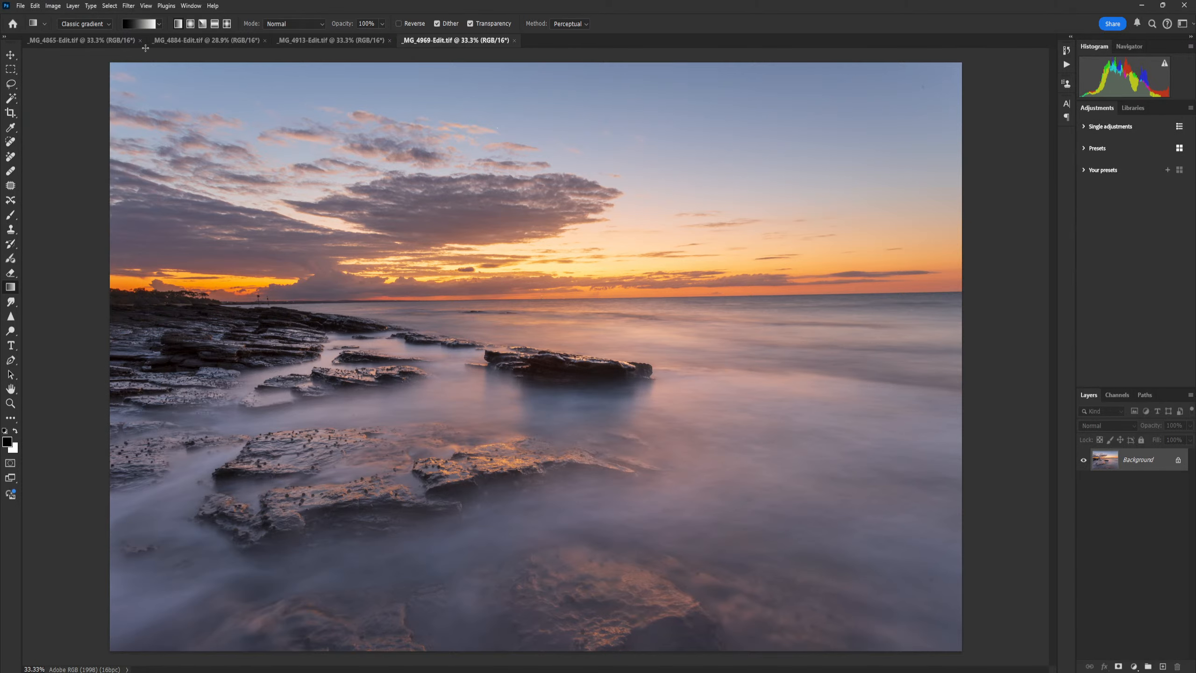
click(76, 40)
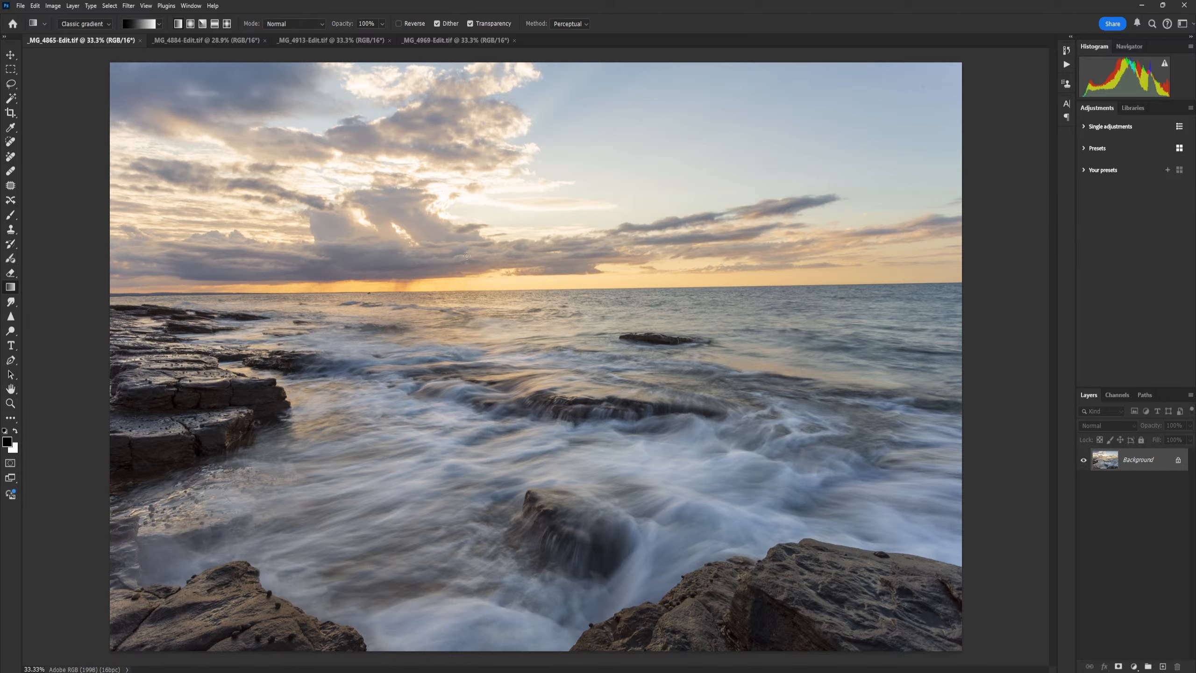
- Straighten the image along the sea horizon with the Crop tool and apply the crop
scroll(578, 383, down, 3)
scroll(575, 417, up, 3)
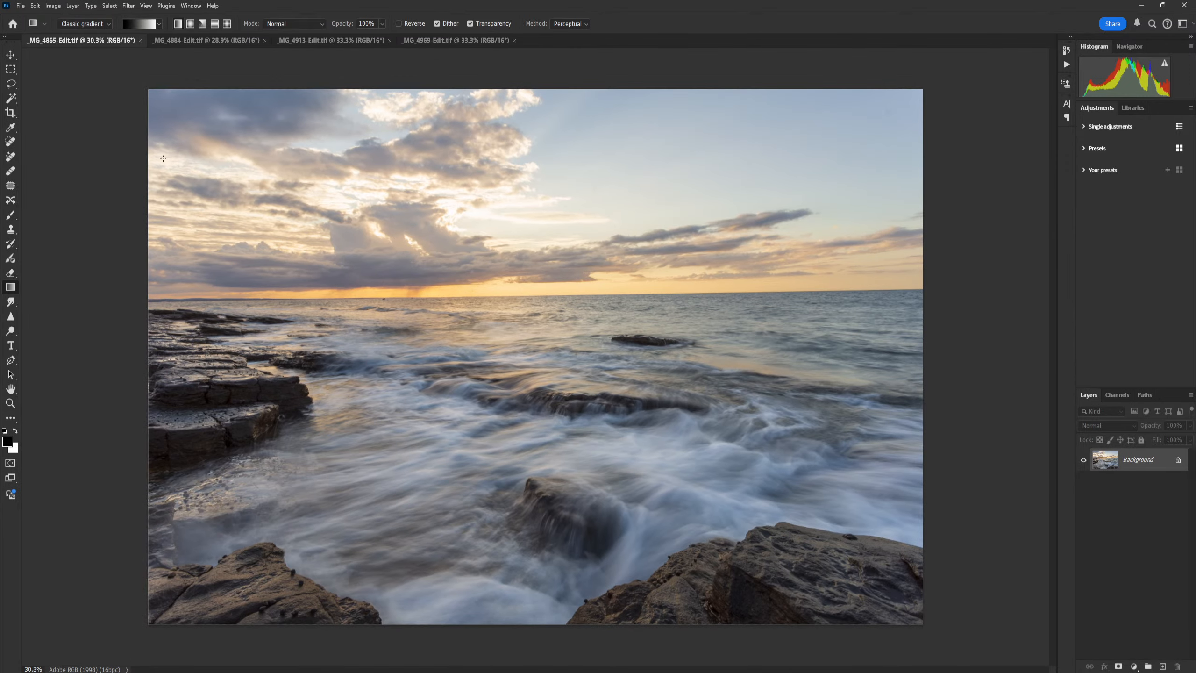
click(10, 113)
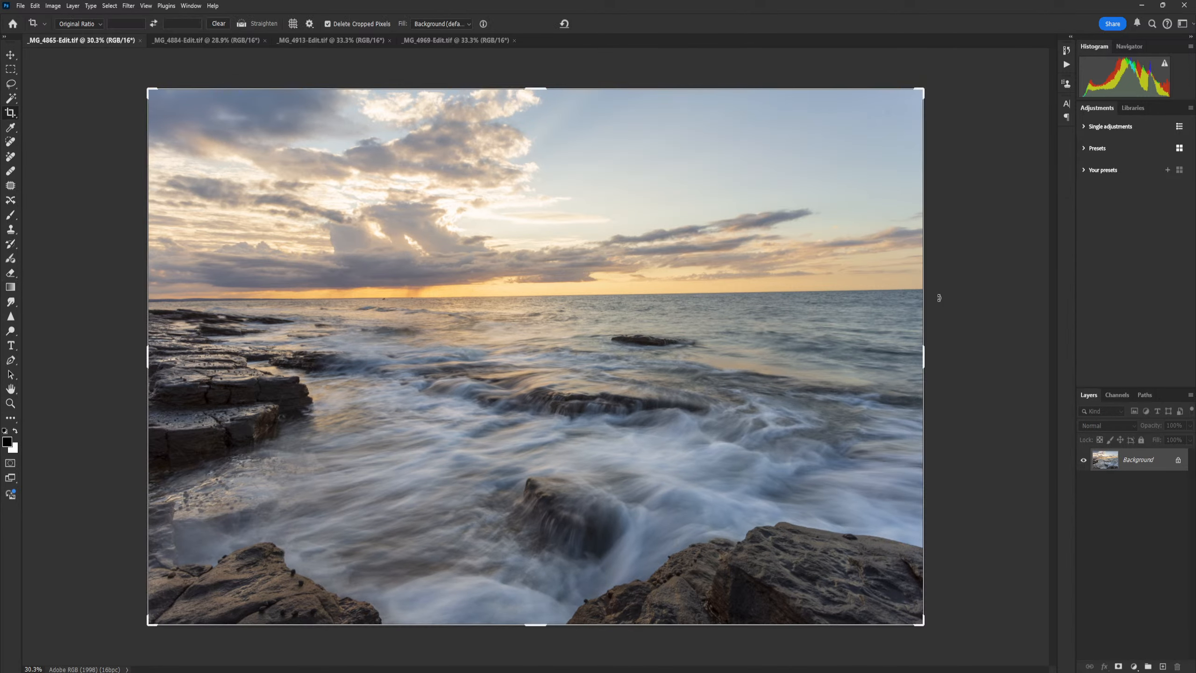
click(241, 24)
drag(157, 304, 945, 292)
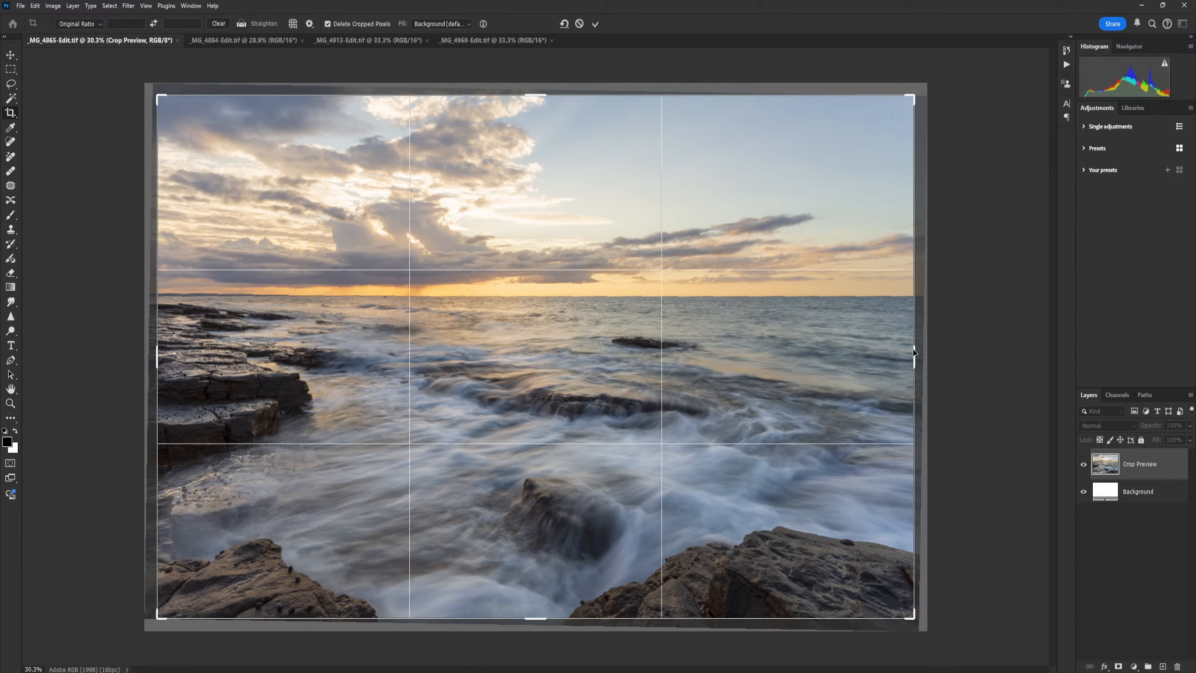
click(595, 23)
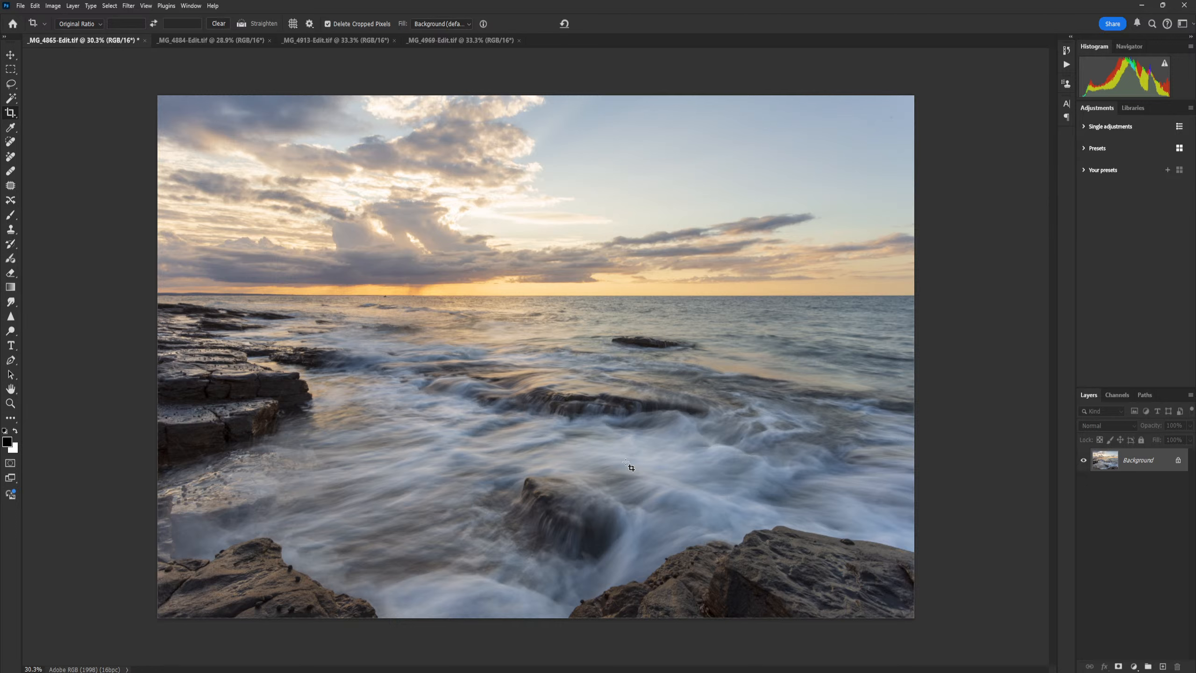
- Duplicate the background as a new layer and open the copy in the Camera Raw Filter
key(ctrl+j)
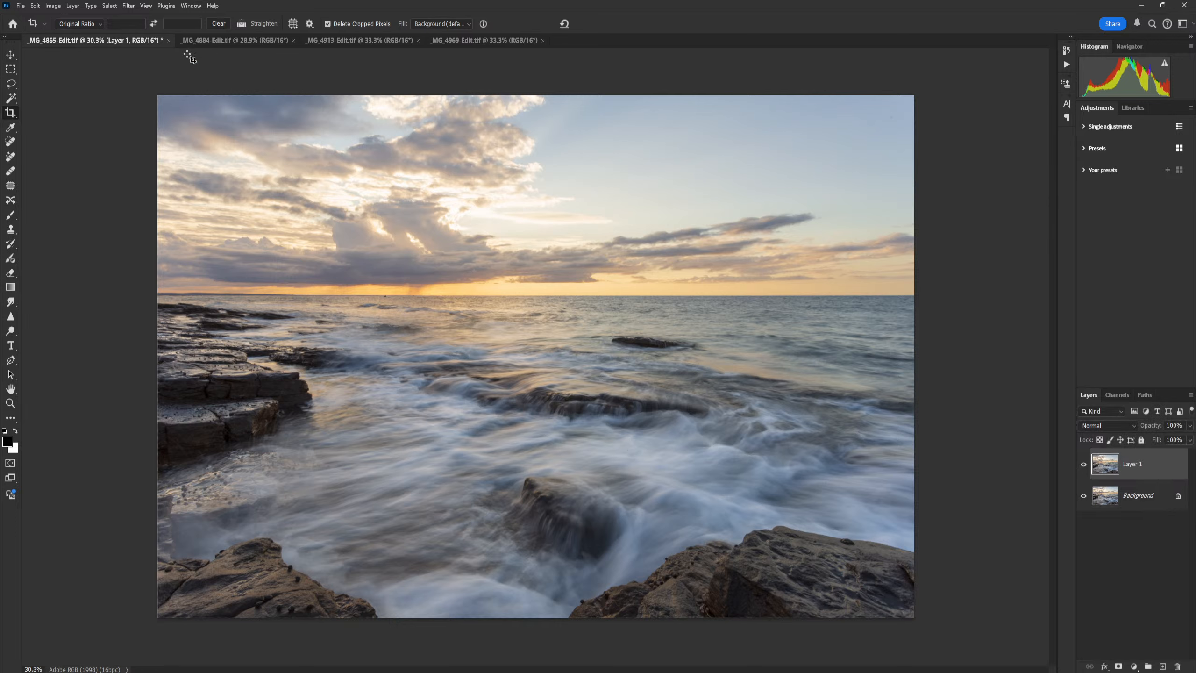
click(129, 6)
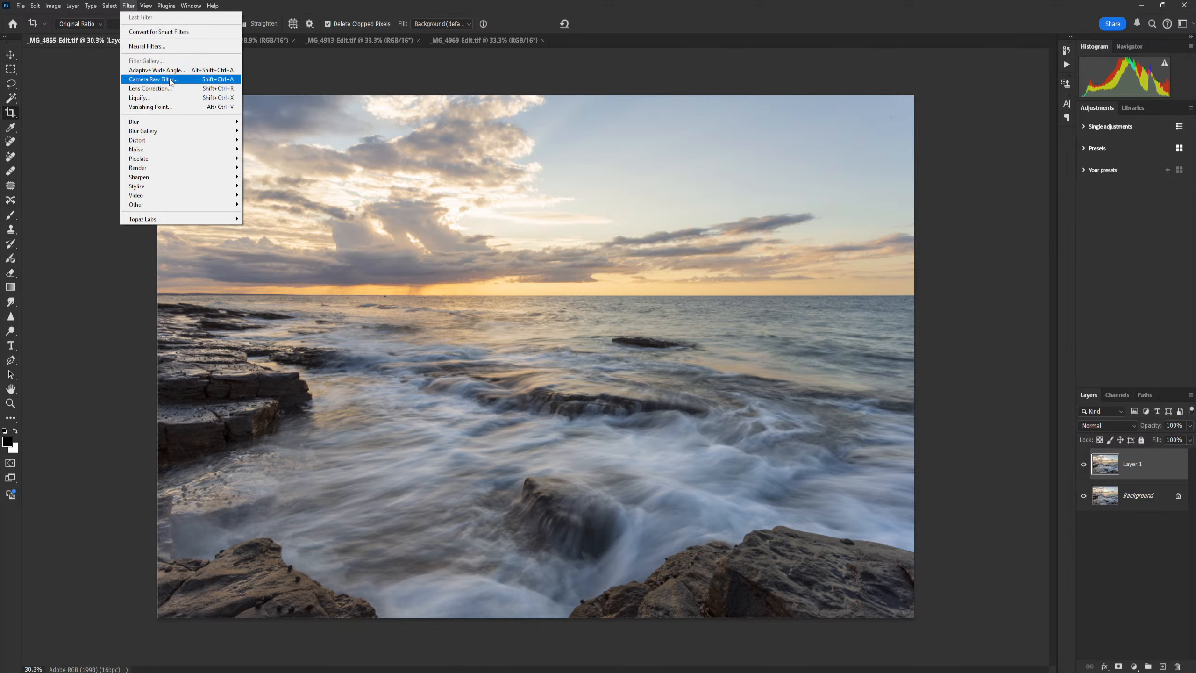
click(157, 80)
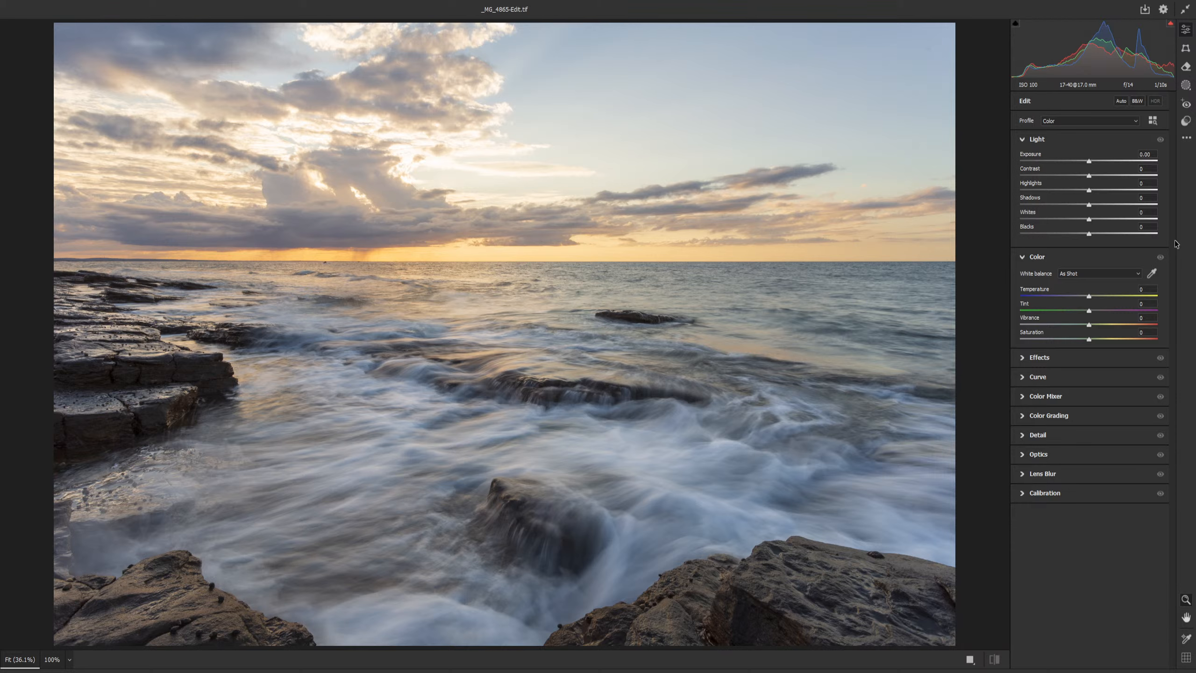
- Add a linear gradient mask from the sky to just below the horizon, with Exposure -0.20 and Highlights -31
click(1186, 86)
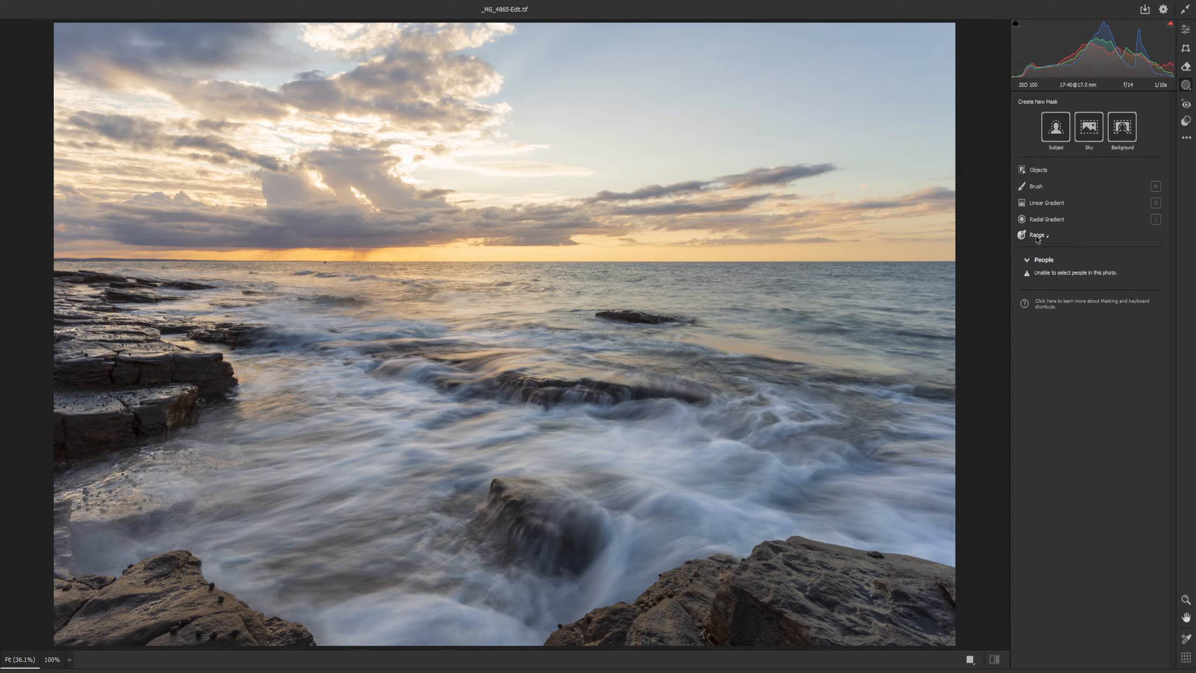
click(1047, 203)
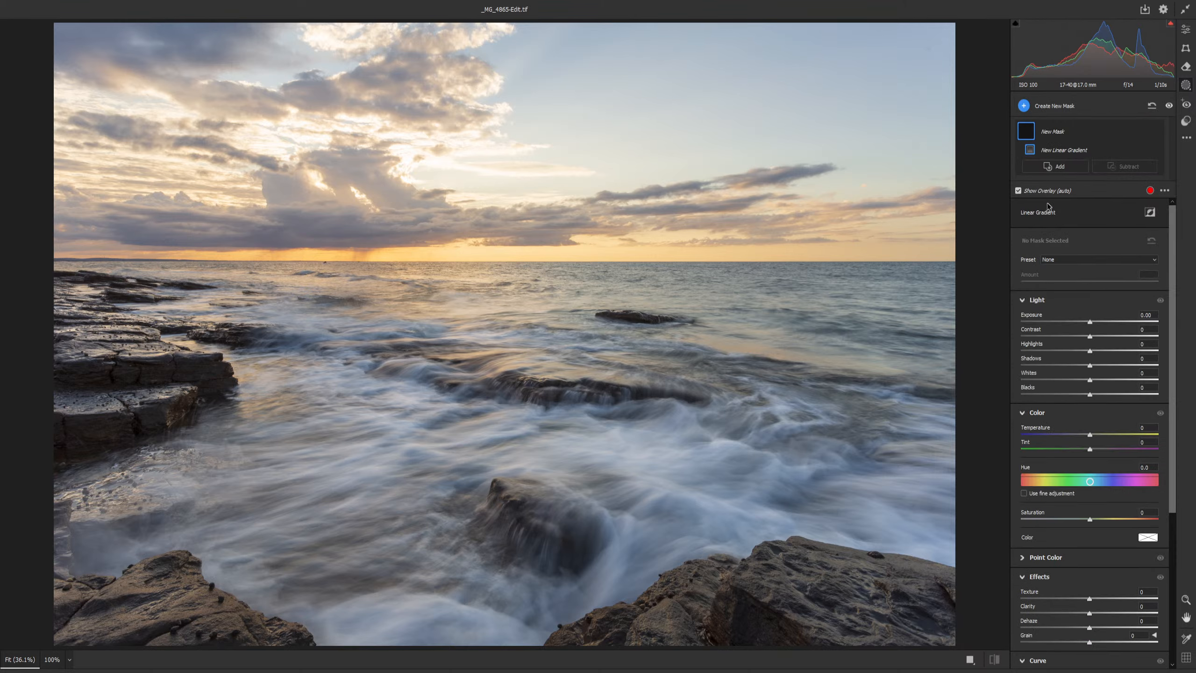
drag(1091, 324, 1070, 351)
drag(535, 117, 534, 320)
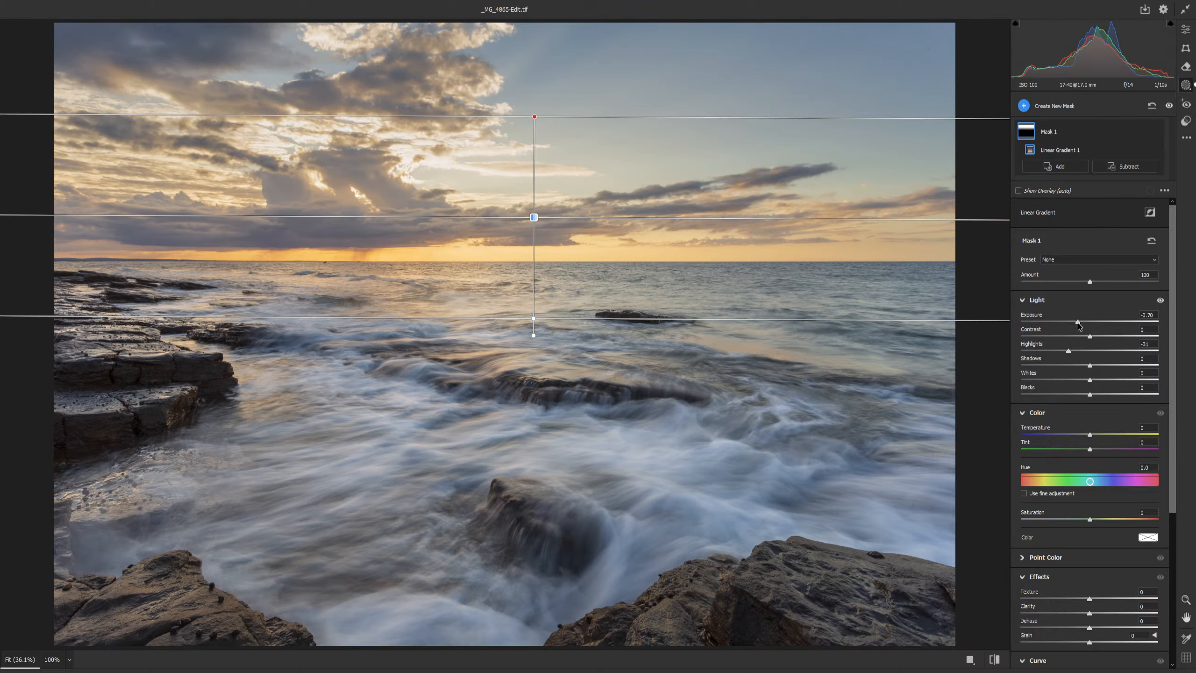
mouse_move(1078, 323)
mouse_down()
mouse_move(1061, 324)
mouse_move(1085, 327)
mouse_up()
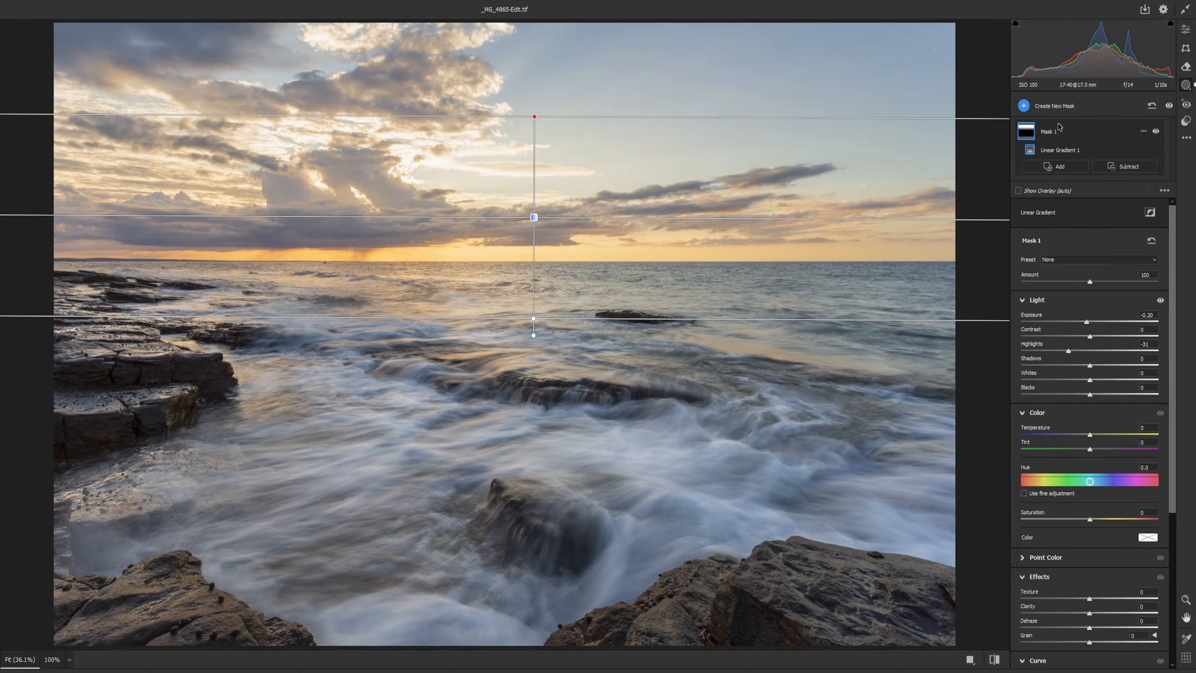
- Set the sky gradient's Dehaze to +12 and Clarity to +9, and narrow its transition to the band around the horizon
click(1057, 106)
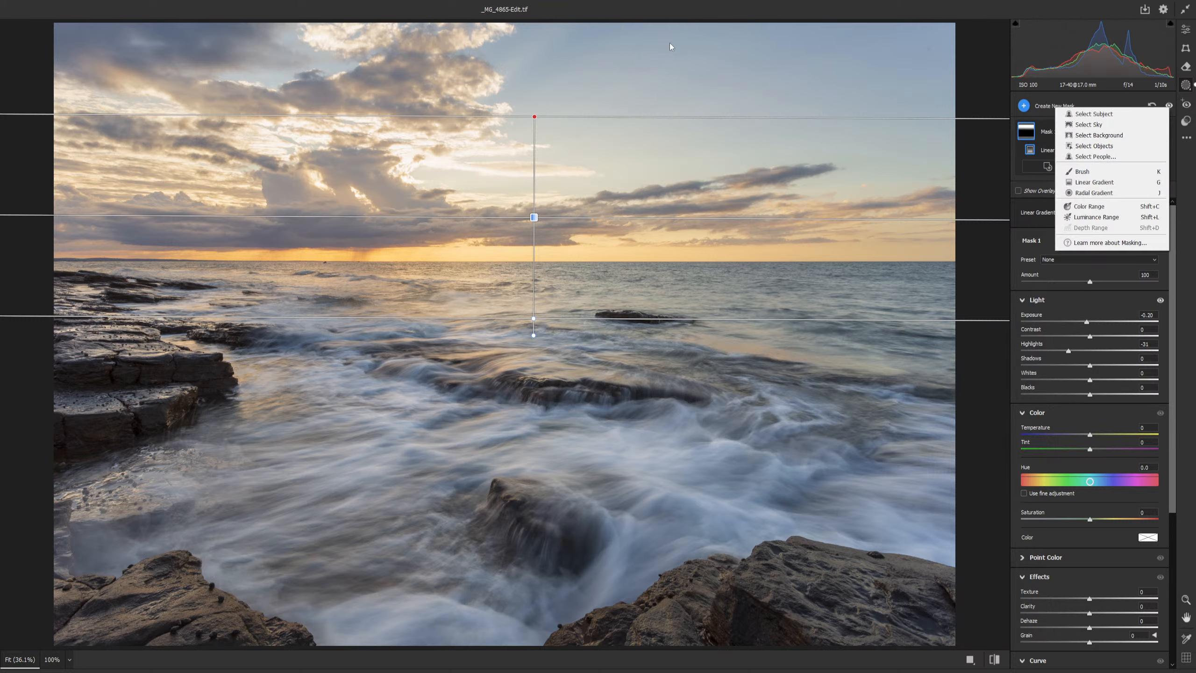
click(1026, 133)
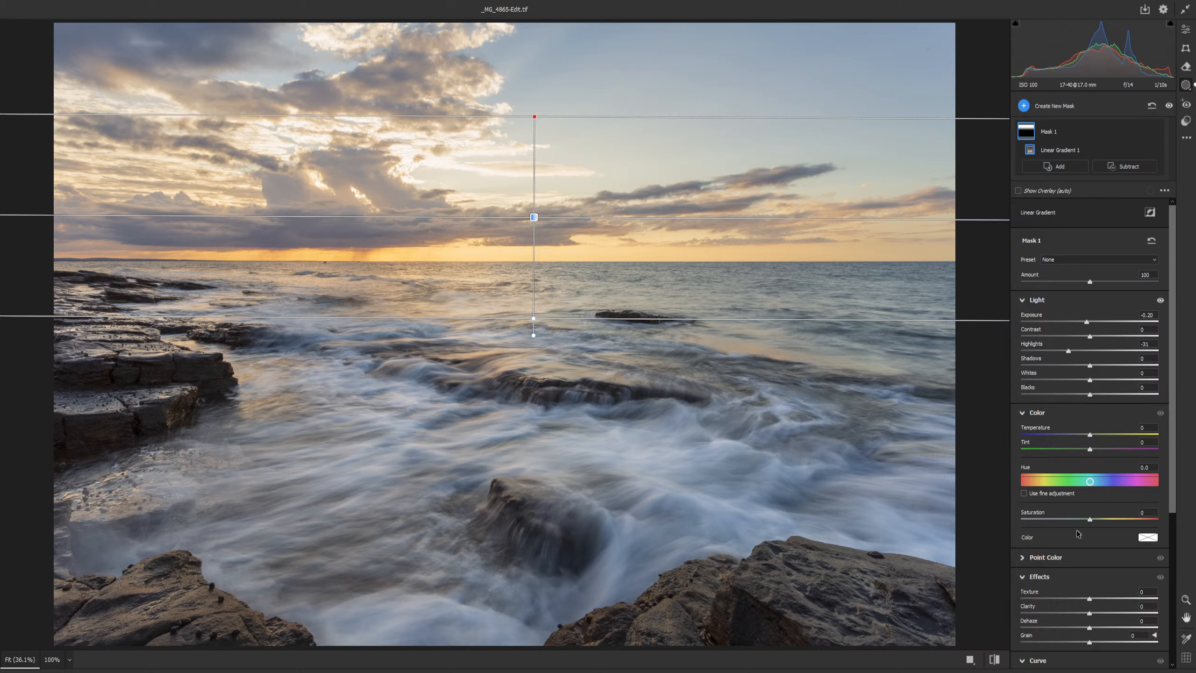
scroll(1082, 462, down, 4)
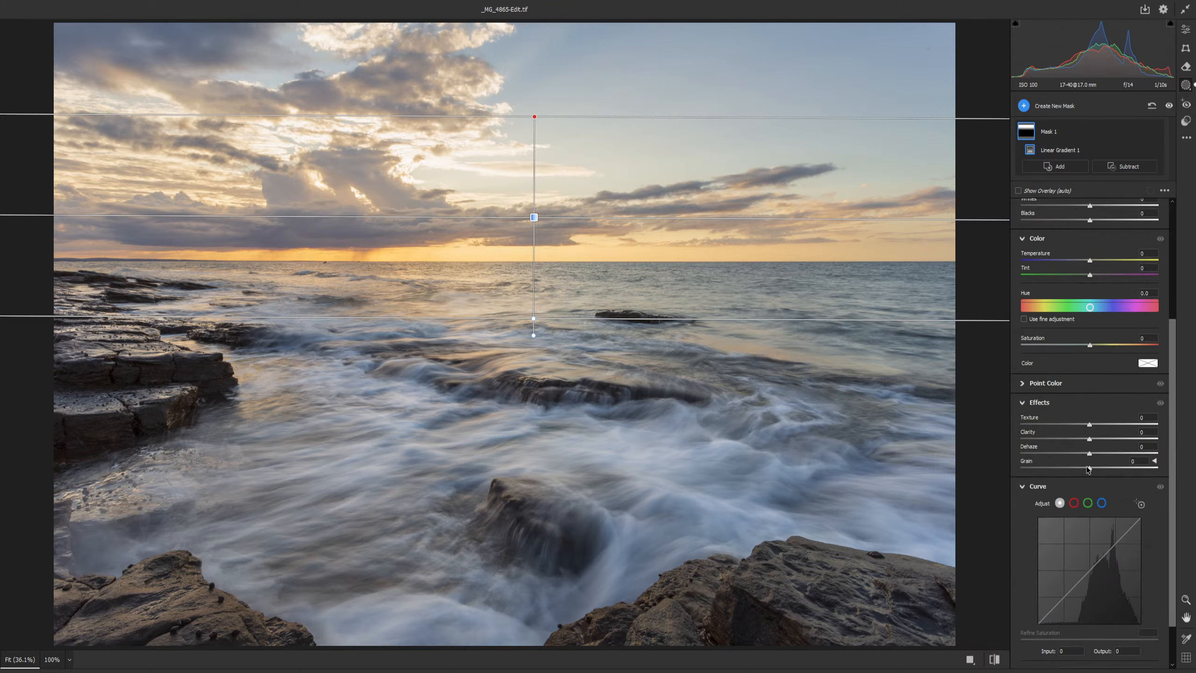
mouse_move(1089, 454)
mouse_down()
mouse_move(1158, 451)
mouse_move(1093, 448)
mouse_move(1116, 449)
mouse_move(1094, 454)
mouse_move(1110, 456)
mouse_up()
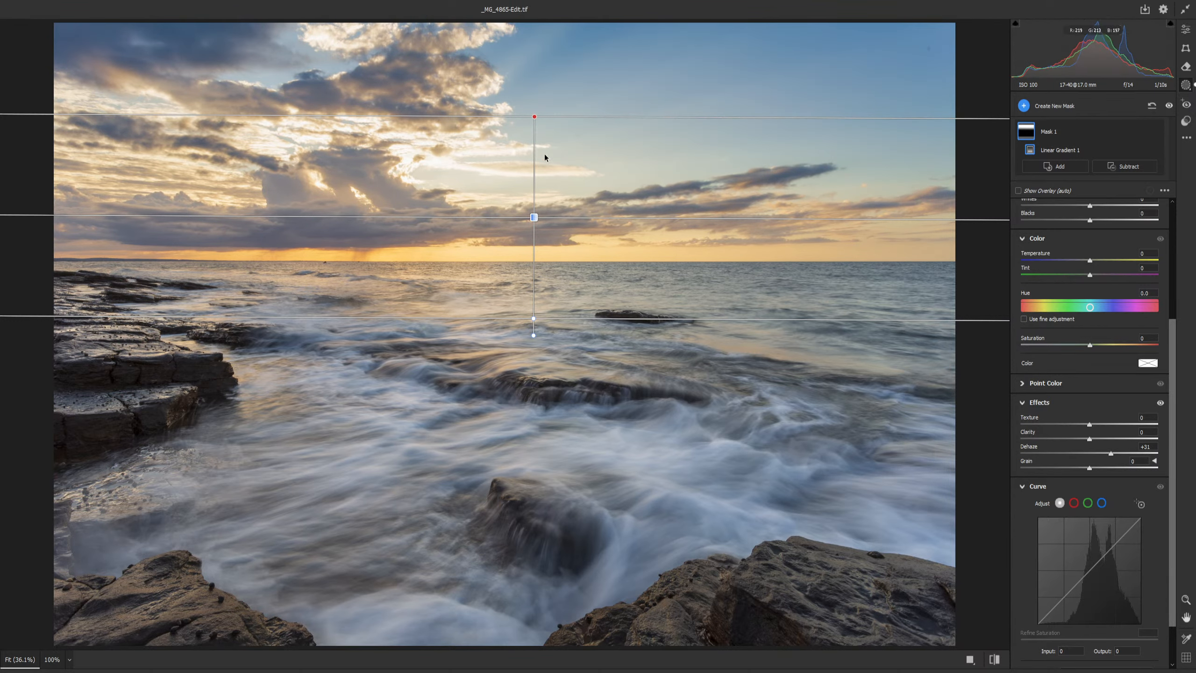
drag(534, 117, 535, 181)
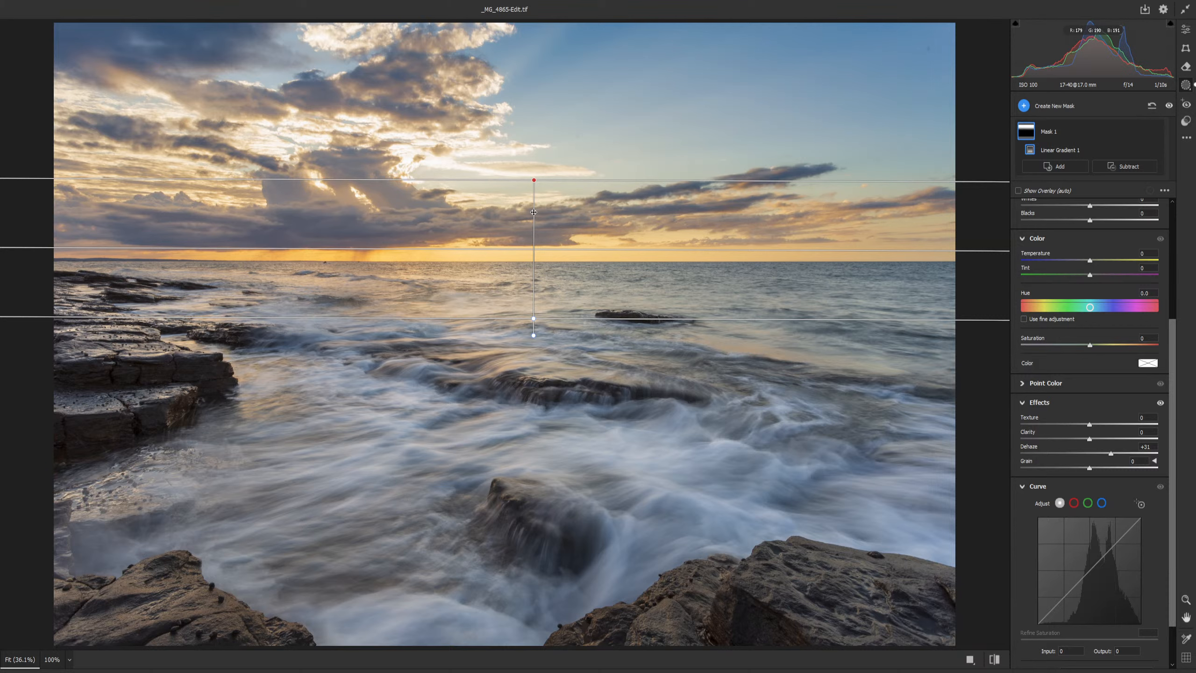
drag(534, 320, 535, 304)
drag(534, 181, 533, 194)
mouse_move(1111, 453)
mouse_down()
mouse_move(1151, 459)
mouse_move(1089, 452)
mouse_move(1127, 439)
mouse_move(1095, 439)
mouse_up()
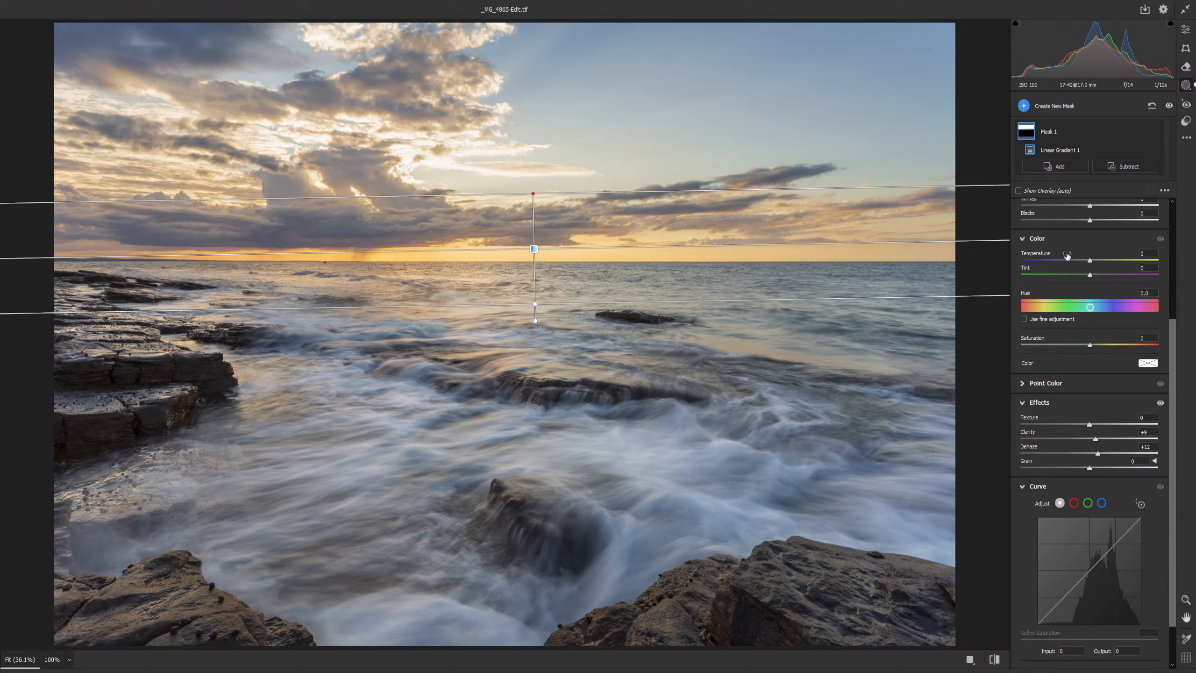
- Create a size 22 brush mask with Temperature +49 and Tint +25 and paint it across the horizon
click(1070, 110)
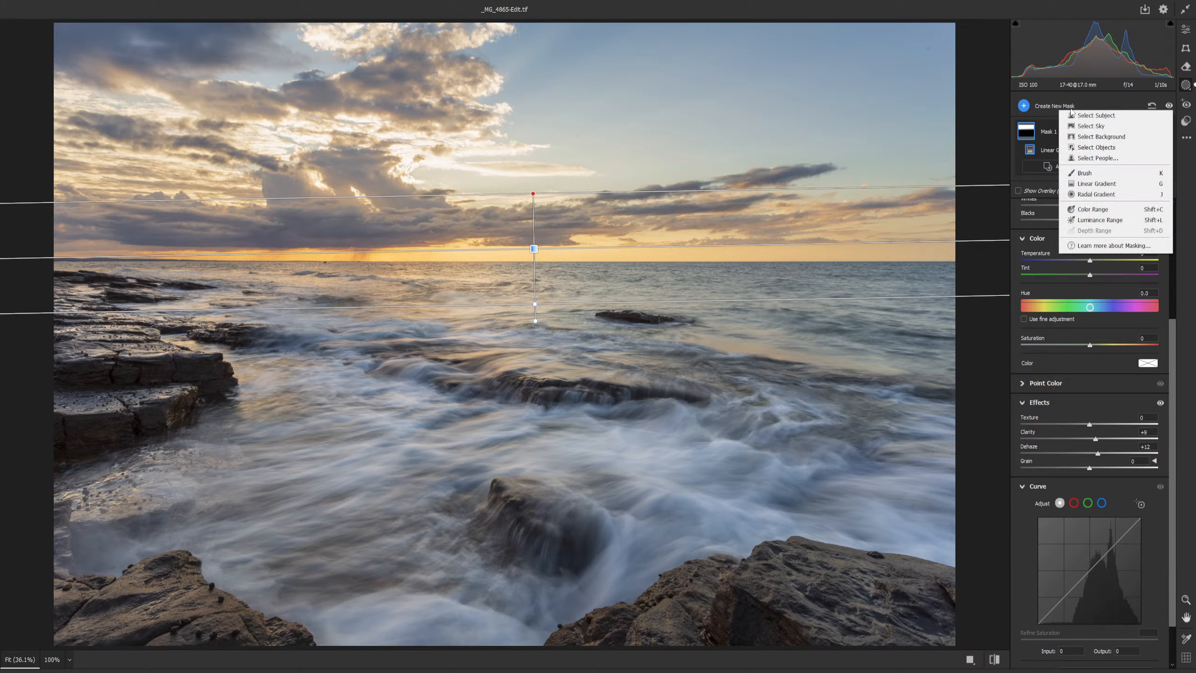
click(1097, 175)
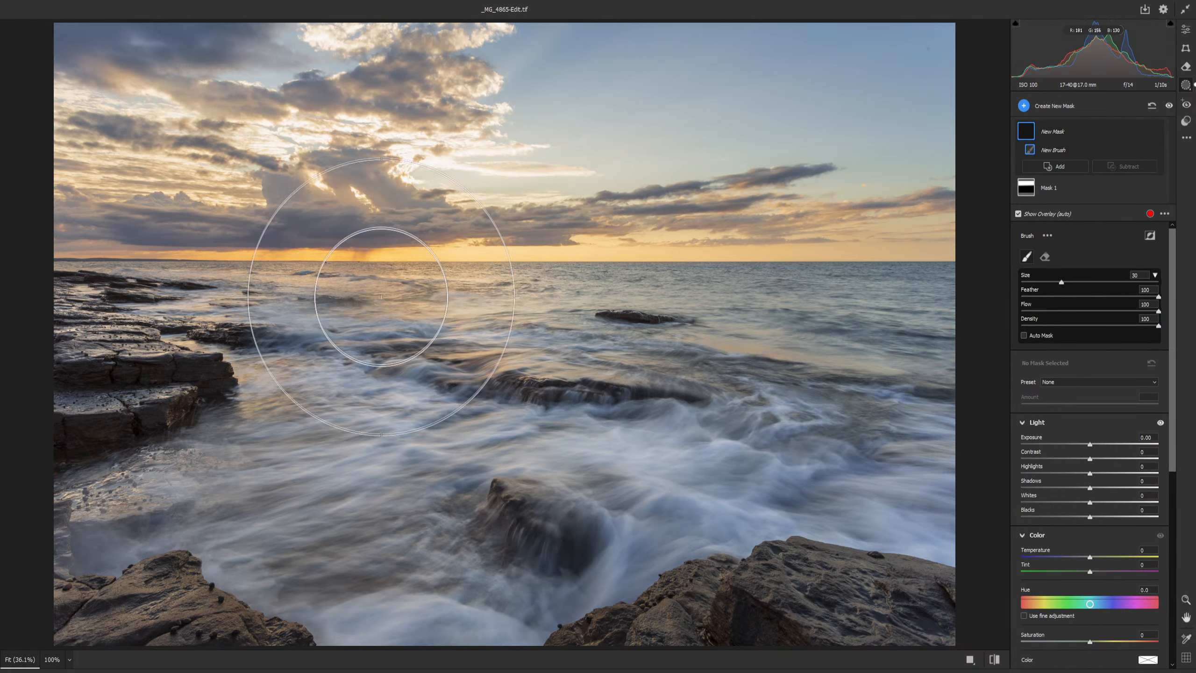
scroll(430, 299, up, 2)
scroll(442, 299, down, 1)
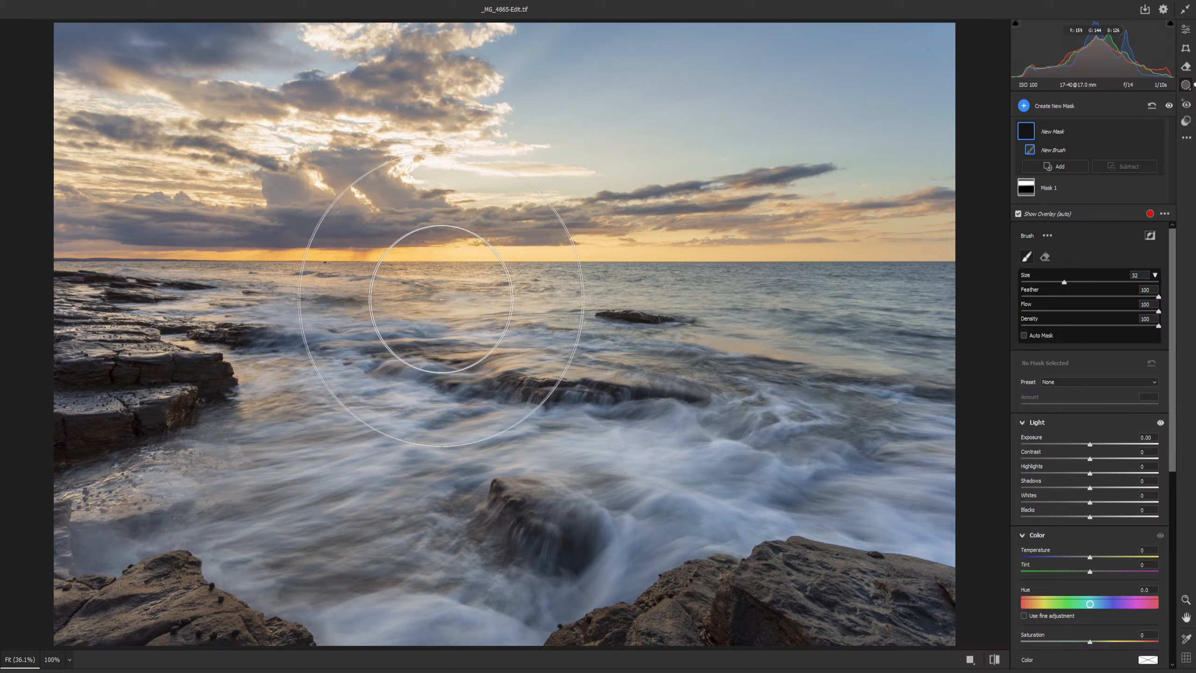
scroll(441, 299, down, 4)
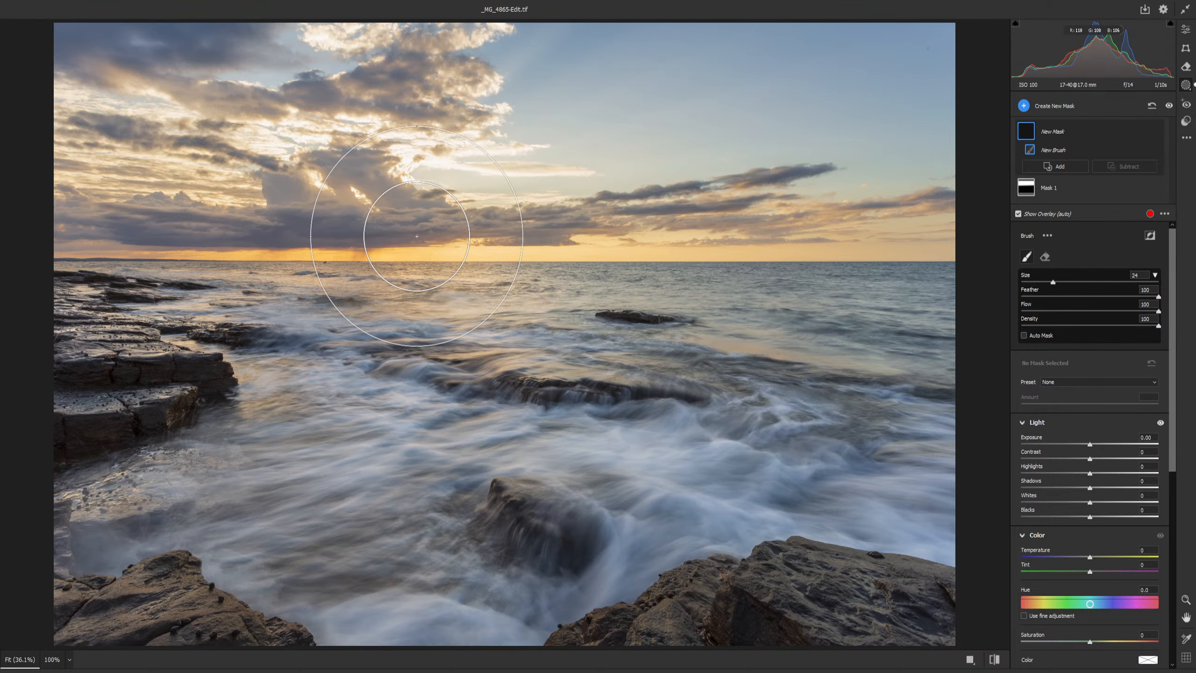
scroll(416, 236, down, 1)
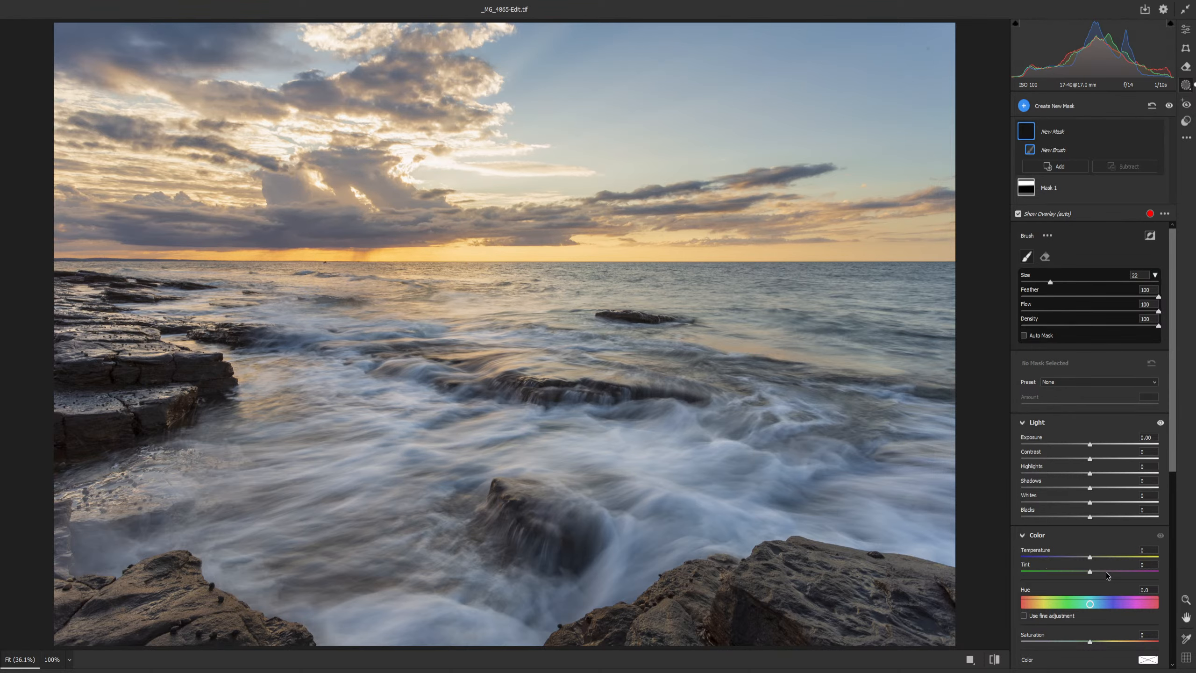
scroll(1088, 538, down, 4)
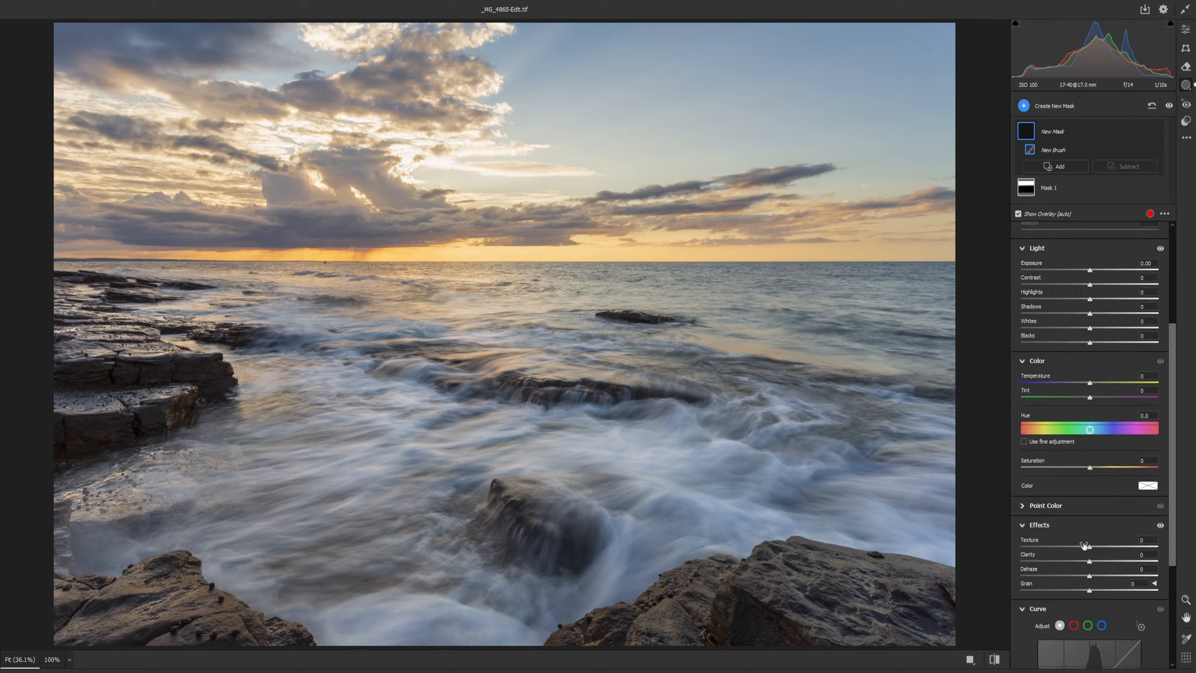
drag(1091, 383, 1098, 385)
drag(1105, 398, 1108, 398)
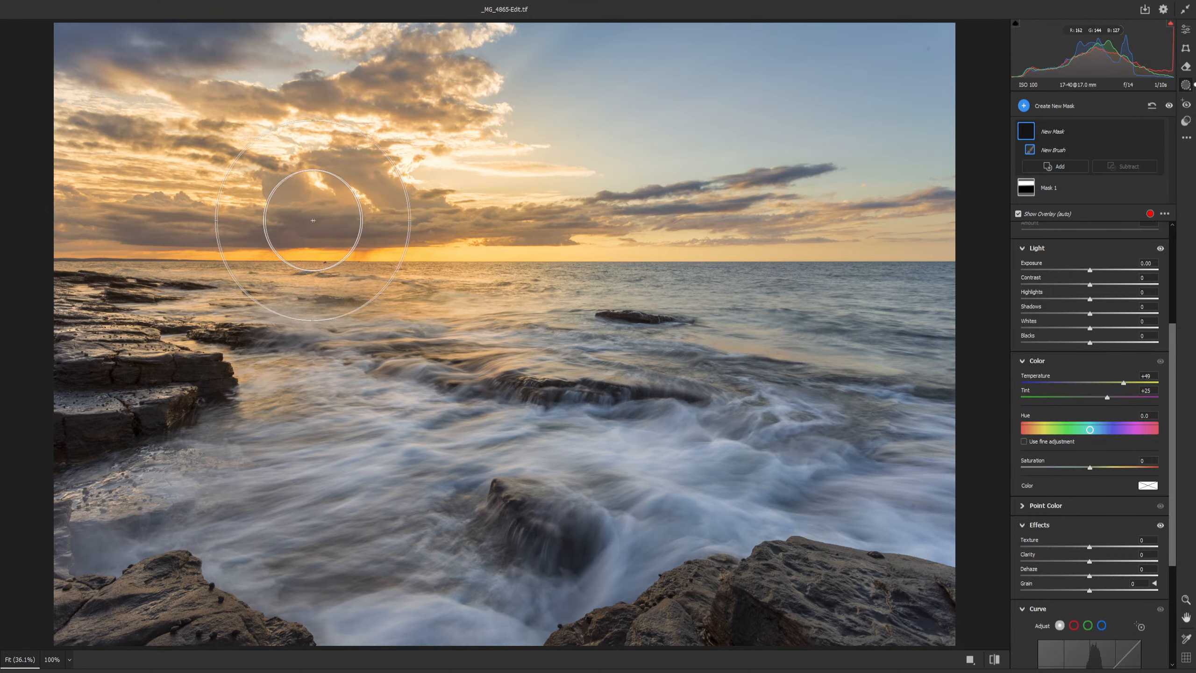
mouse_move(992, 235)
mouse_down()
mouse_move(134, 245)
mouse_move(102, 257)
mouse_up()
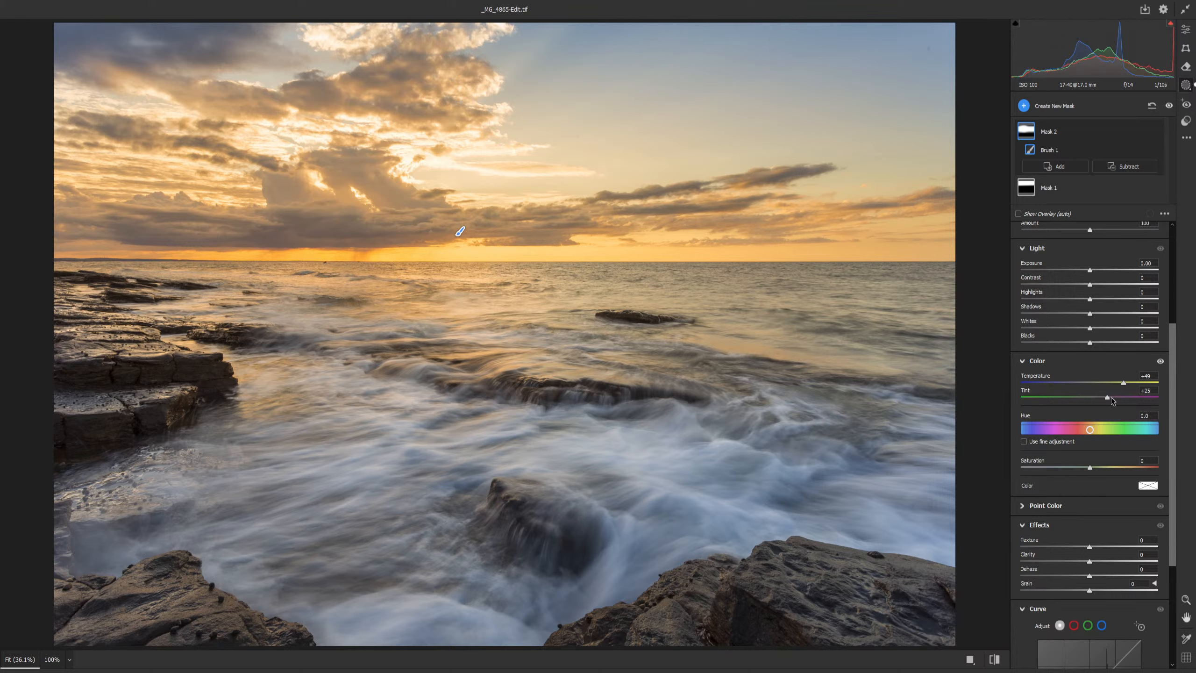
- Warm the horizon brush mask further by setting Temperature to +53 and Tint to +36
mouse_move(1109, 397)
mouse_down()
mouse_move(1109, 384)
mouse_move(1119, 383)
mouse_move(1108, 397)
mouse_move(1123, 385)
mouse_up()
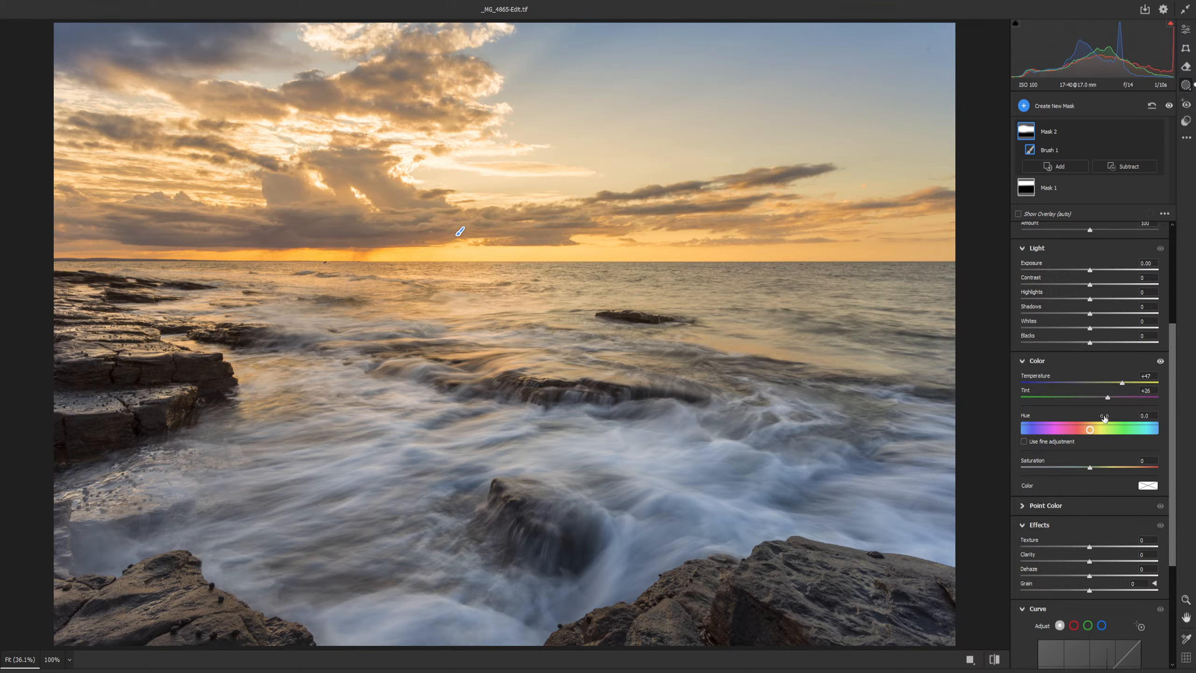
double_click(1124, 384)
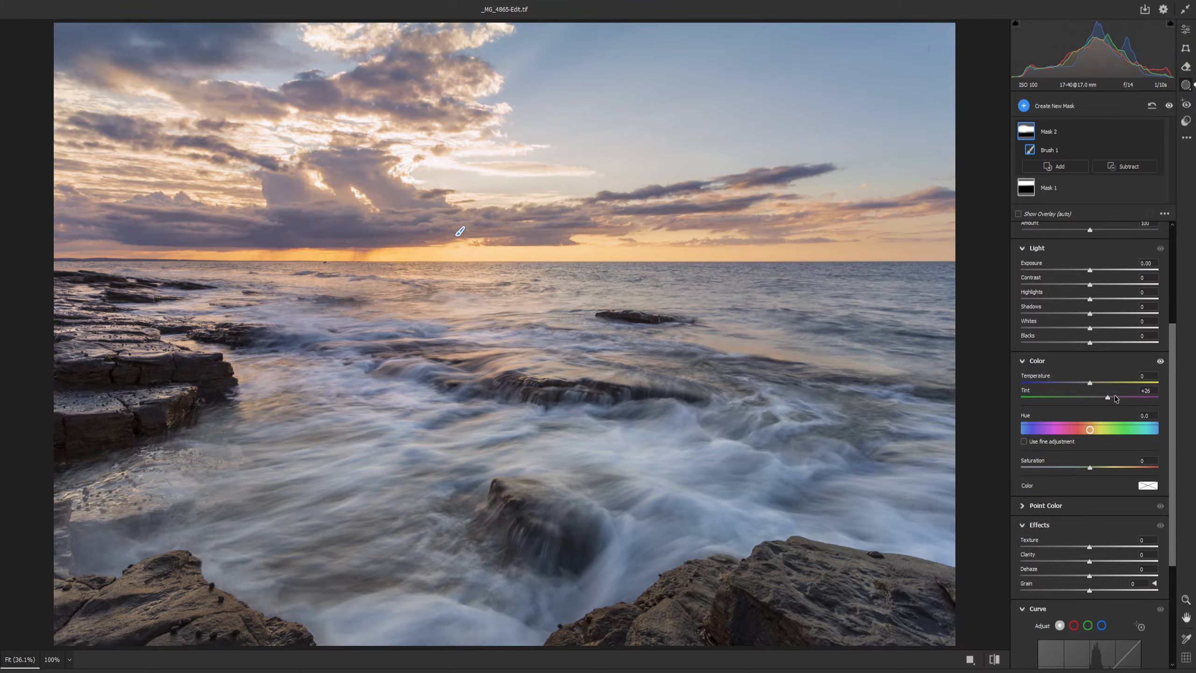
drag(1095, 384, 1125, 385)
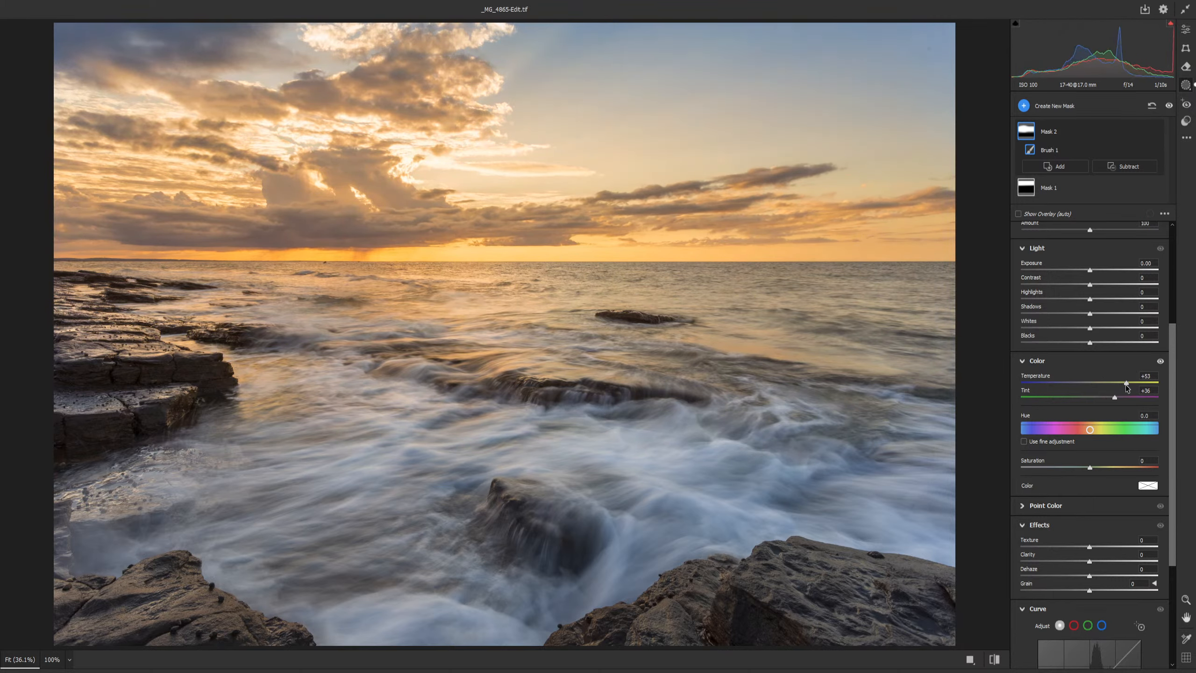
- Paint a new brush mask with Temperature -33 over the clear upper-right sky and apply the Camera Raw edits
click(1060, 106)
click(1088, 173)
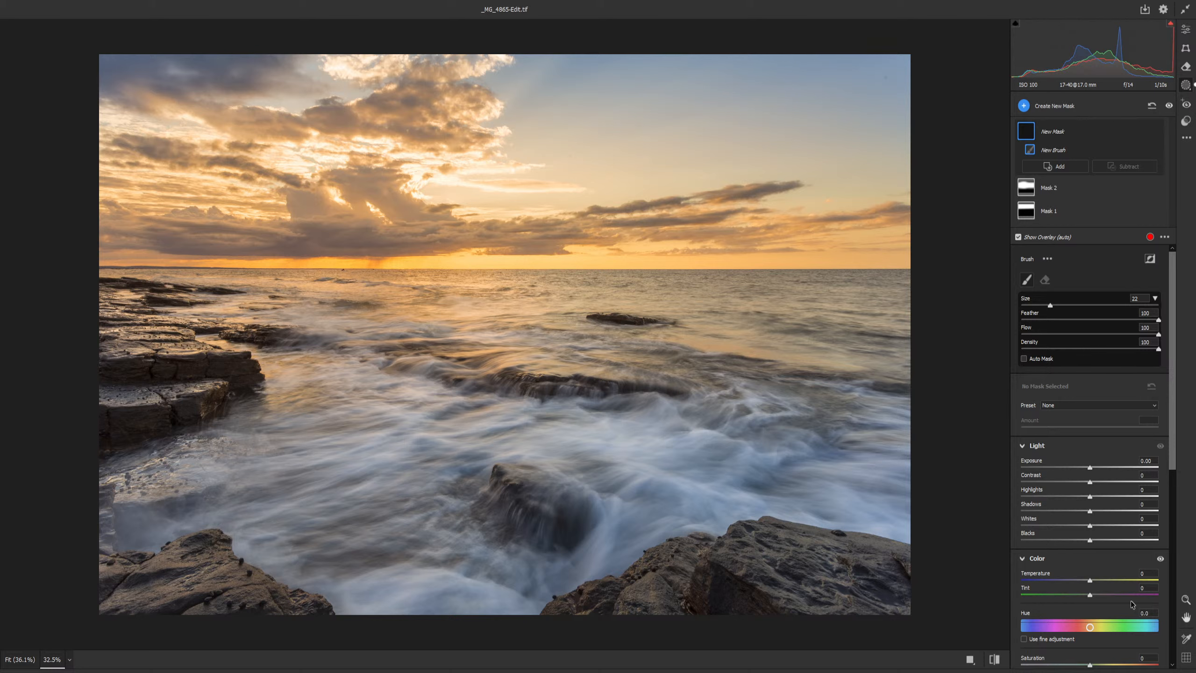
drag(1091, 581, 1068, 581)
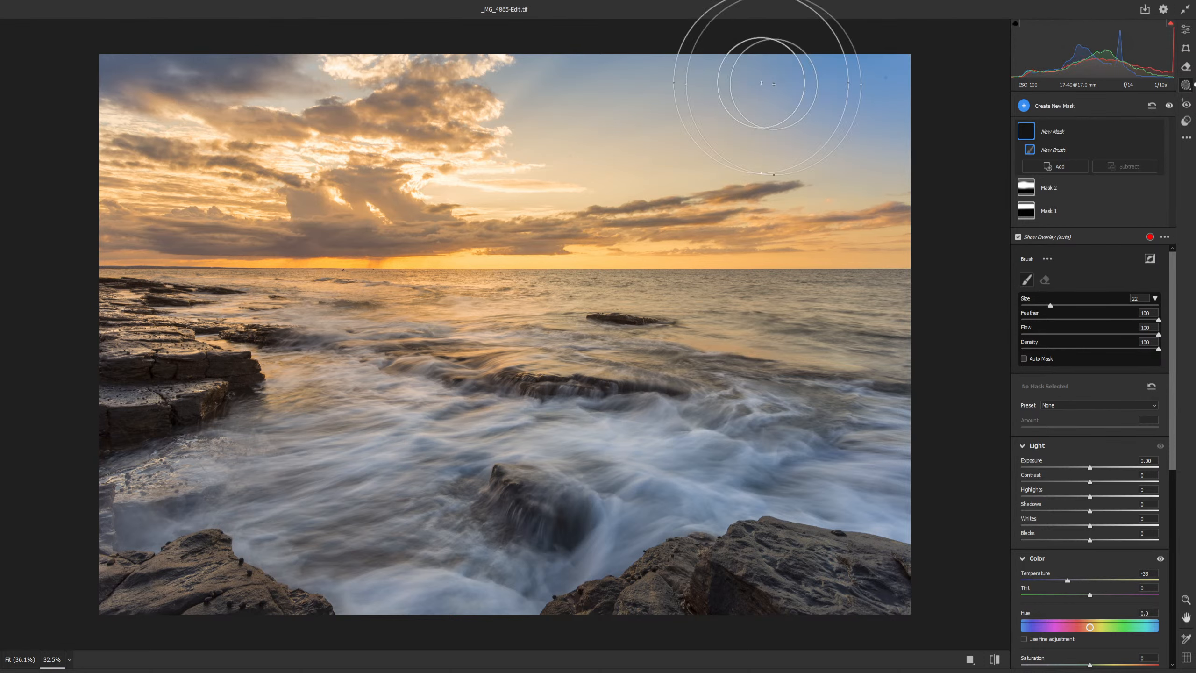
mouse_move(715, 90)
mouse_down()
mouse_move(810, 107)
mouse_move(934, 90)
mouse_up()
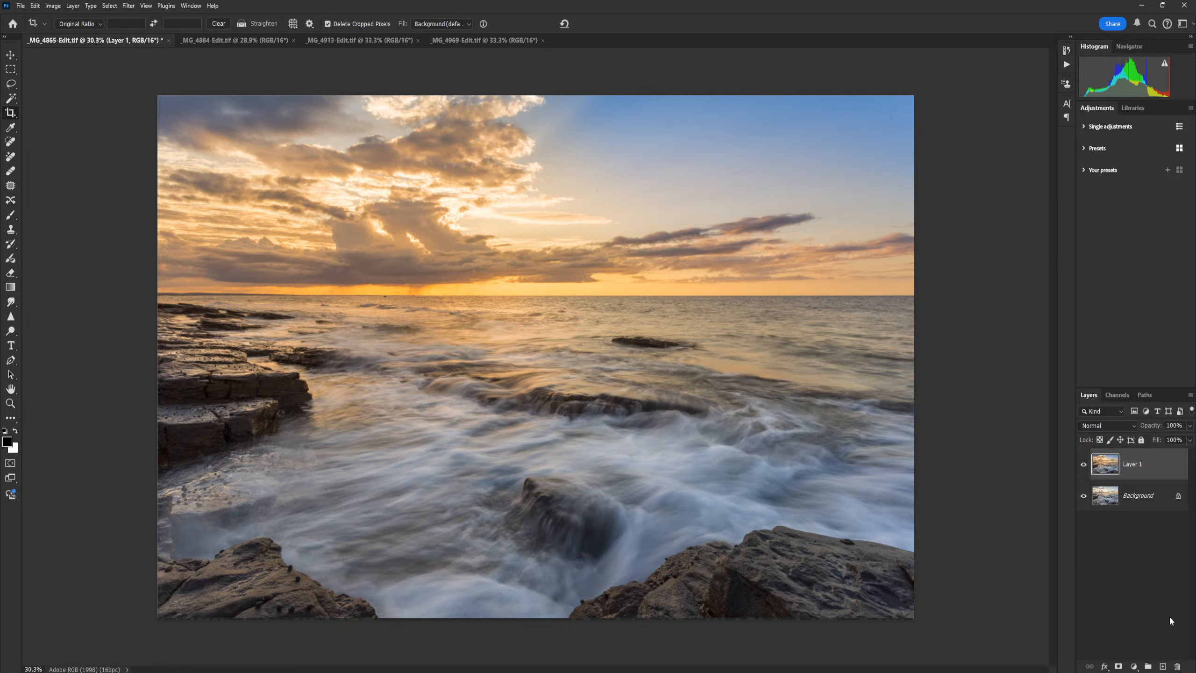
- Compare the image with Layer 1 hidden and shown to check the colour edits
click(1083, 464)
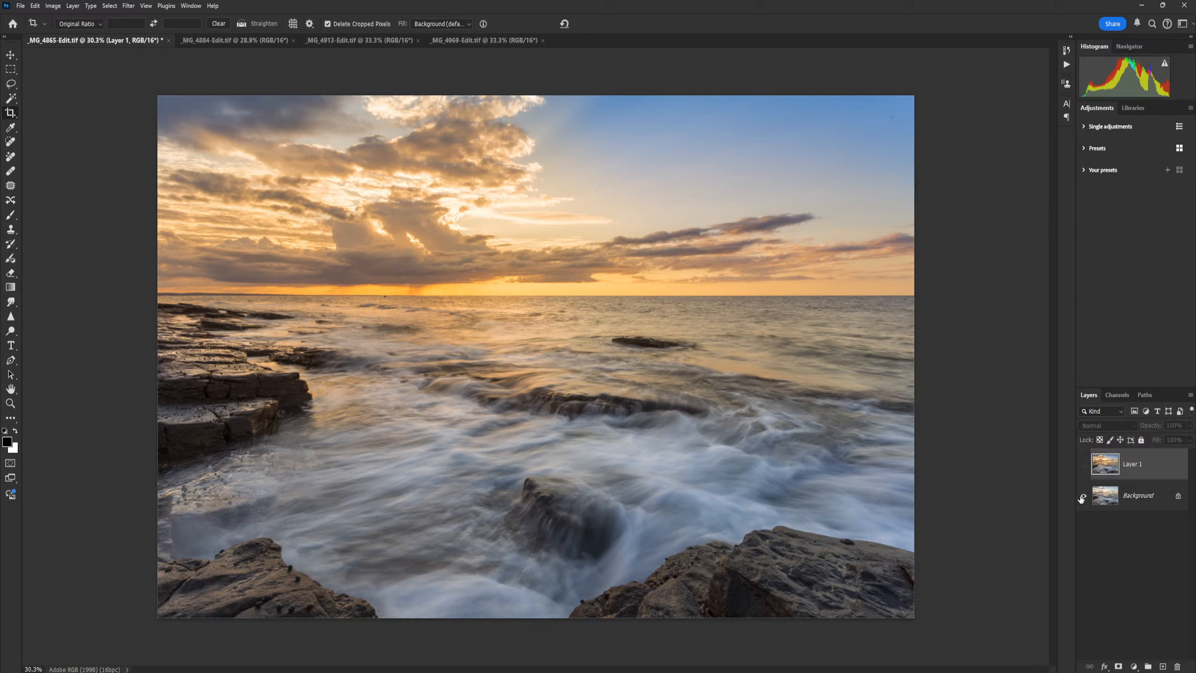
click(1084, 465)
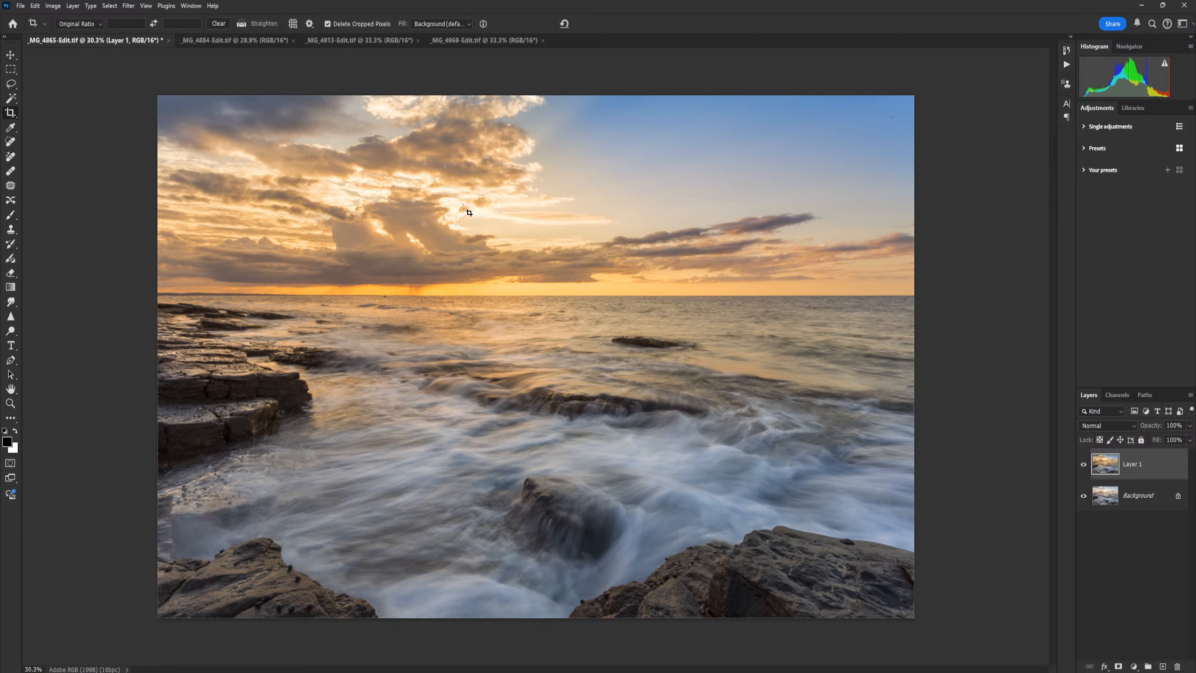
click(1084, 466)
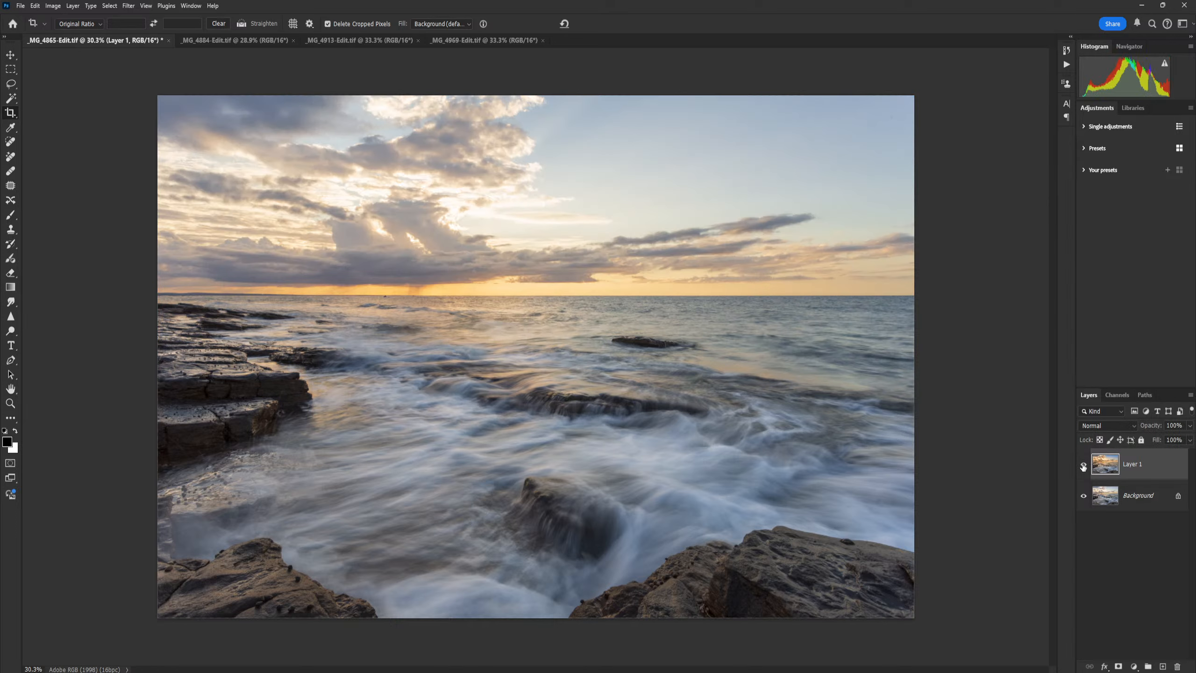
click(1084, 465)
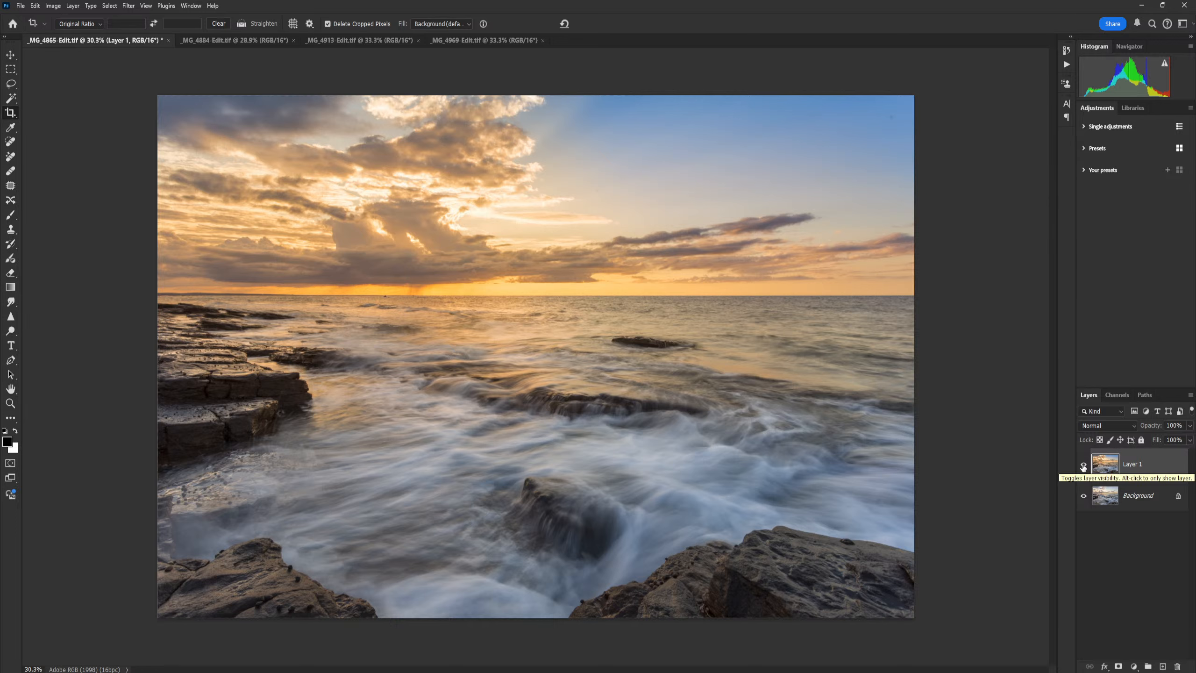
- Reduce the opacity of Layer 1 to 61% to soften the colour edits
click(1083, 466)
click(1084, 466)
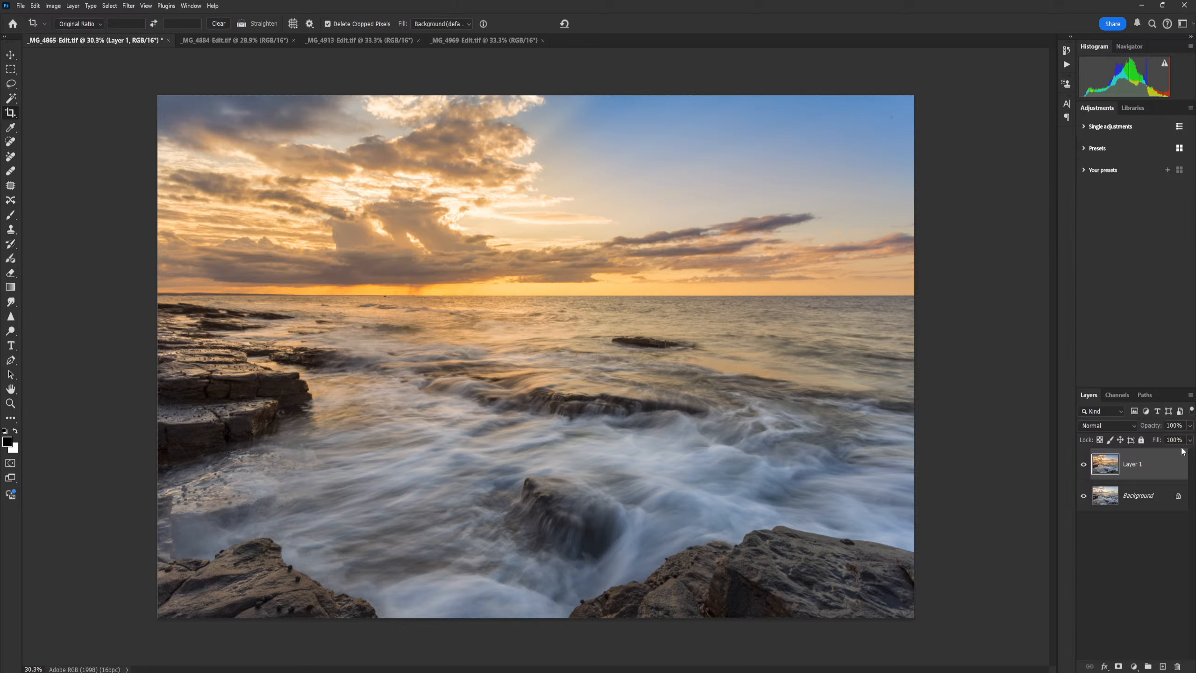
click(1190, 426)
drag(1192, 439, 1173, 440)
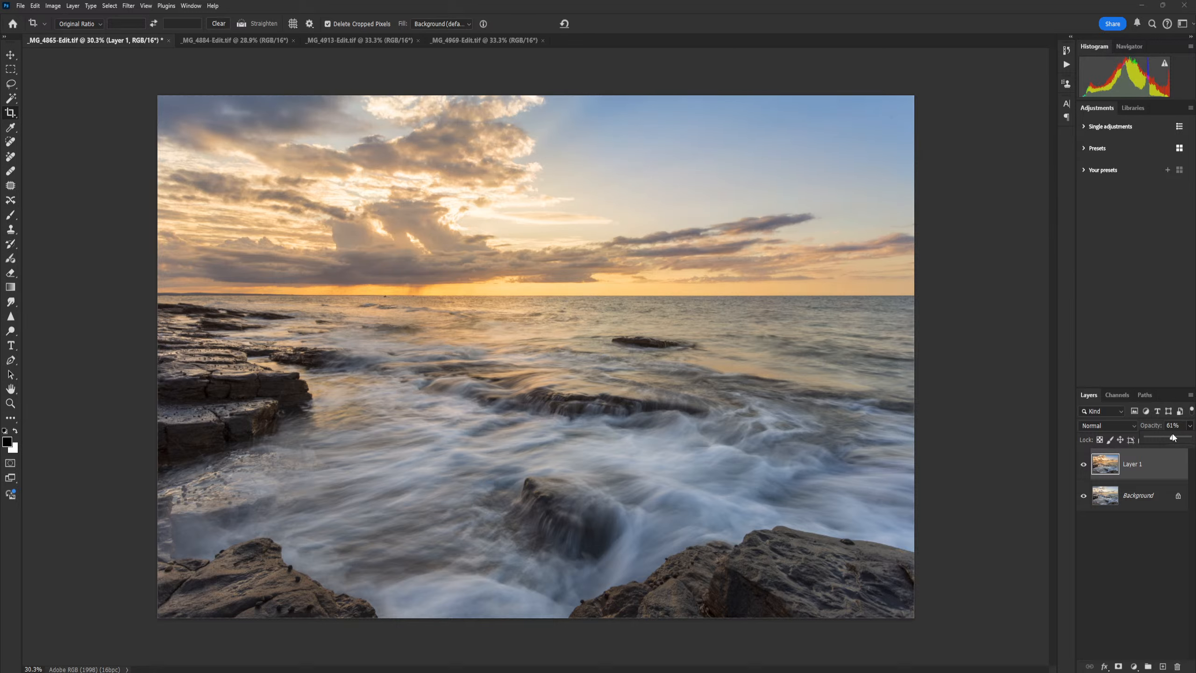
- Compare the image with and without the softened Layer 1, then flatten the image into a single background layer
click(1084, 464)
click(1084, 464)
click(1084, 462)
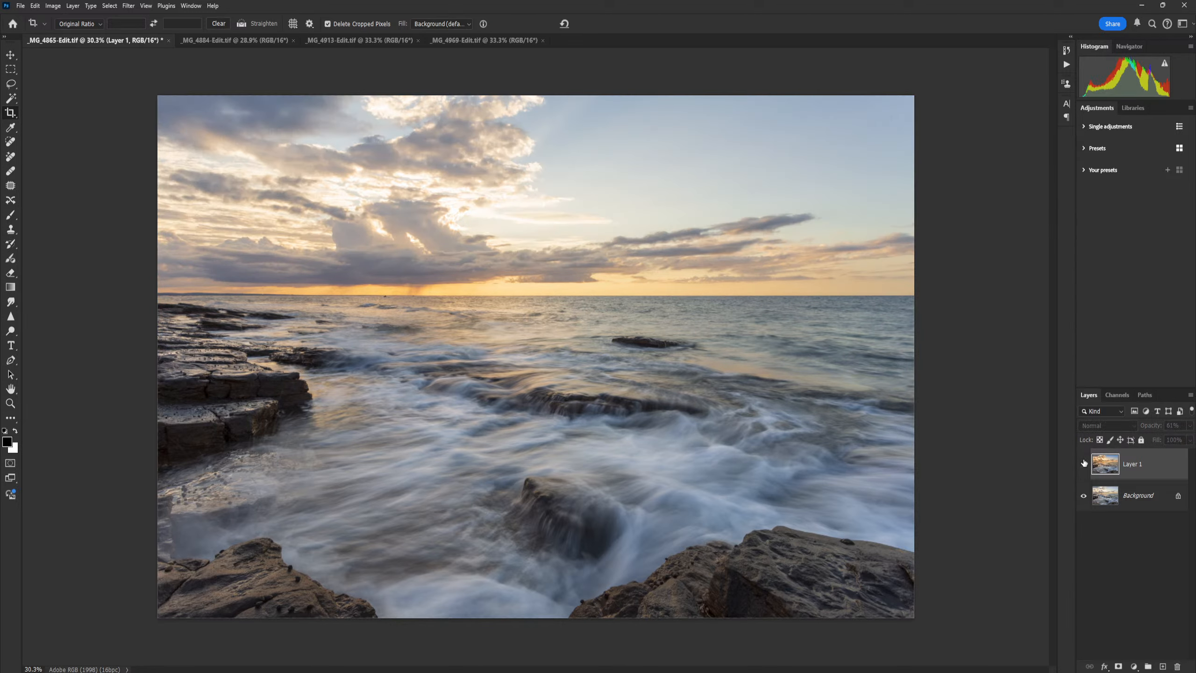
click(1084, 464)
click(1084, 464)
click(1084, 463)
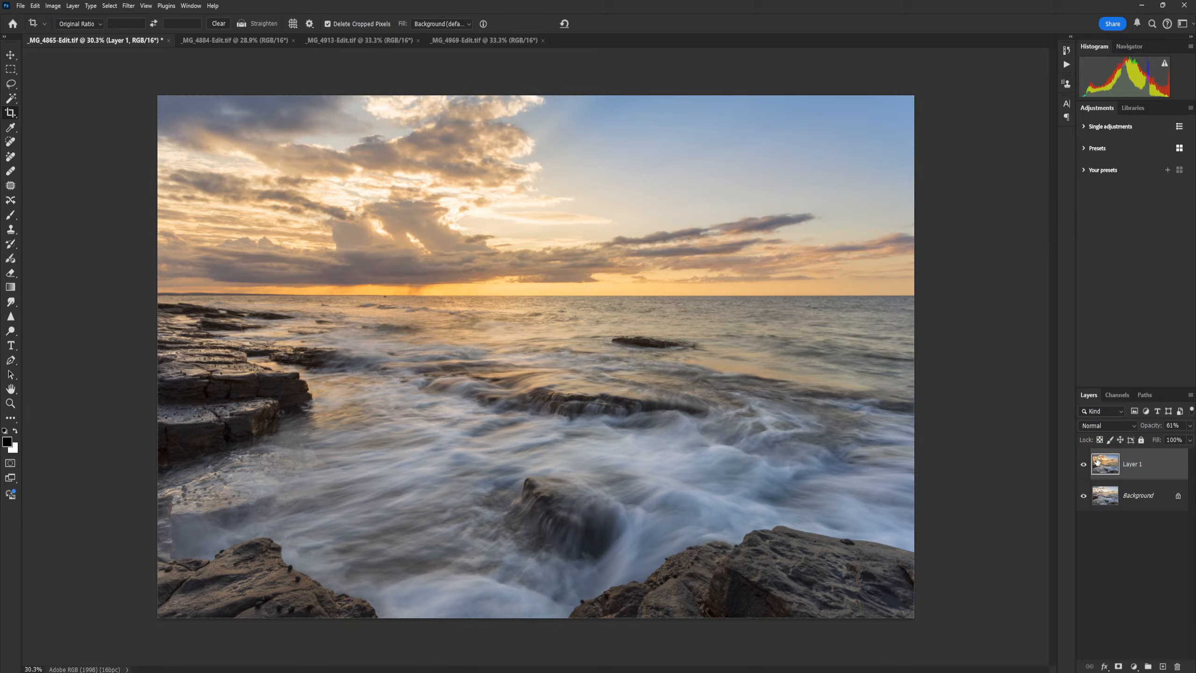
click(73, 5)
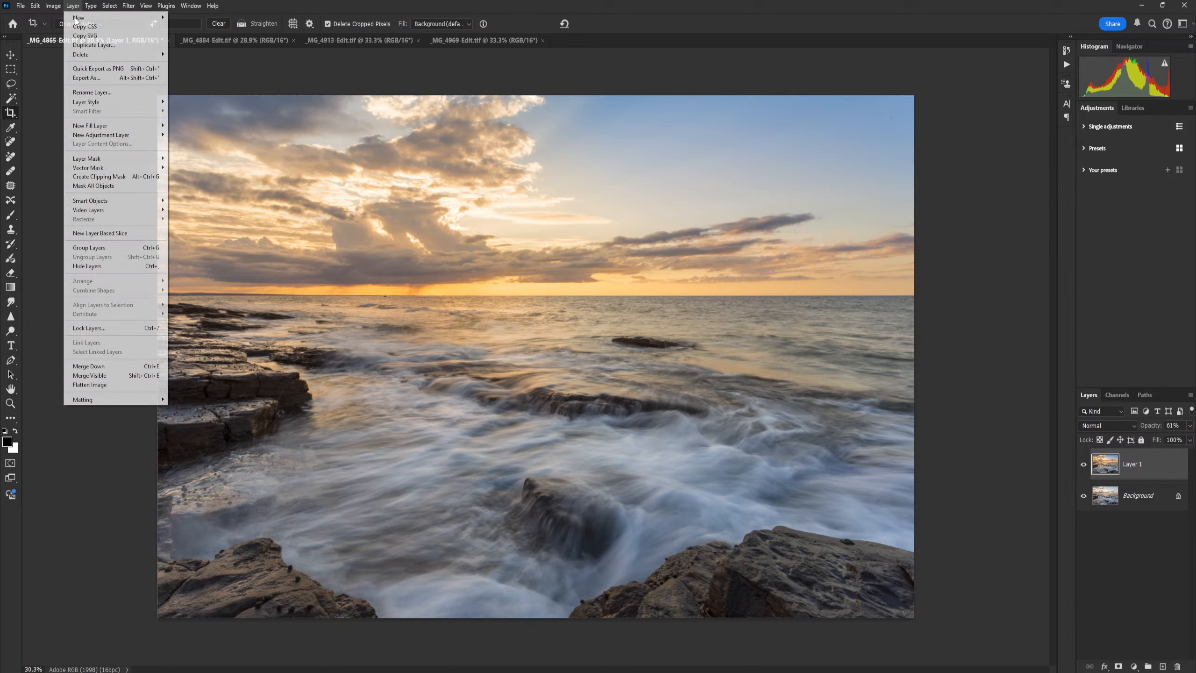
click(108, 383)
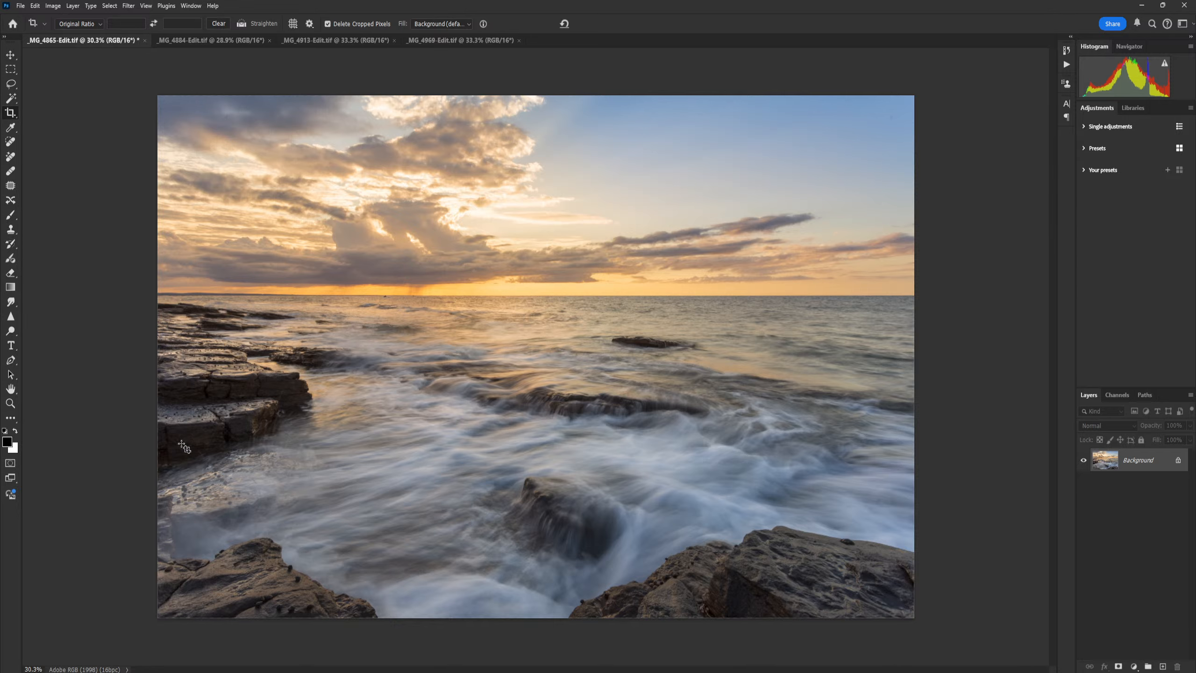
- Examine the rocks and flowing water up close, then return to the full image
scroll(184, 448, up, 5)
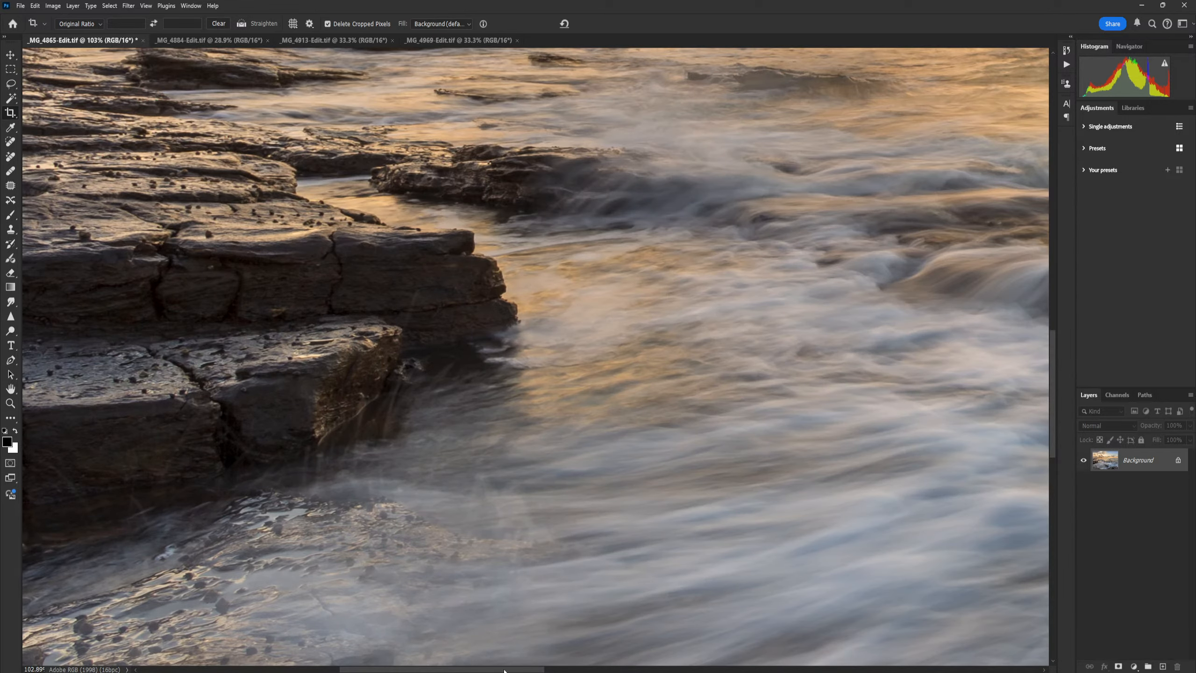
drag(503, 670, 722, 655)
drag(1056, 400, 1056, 432)
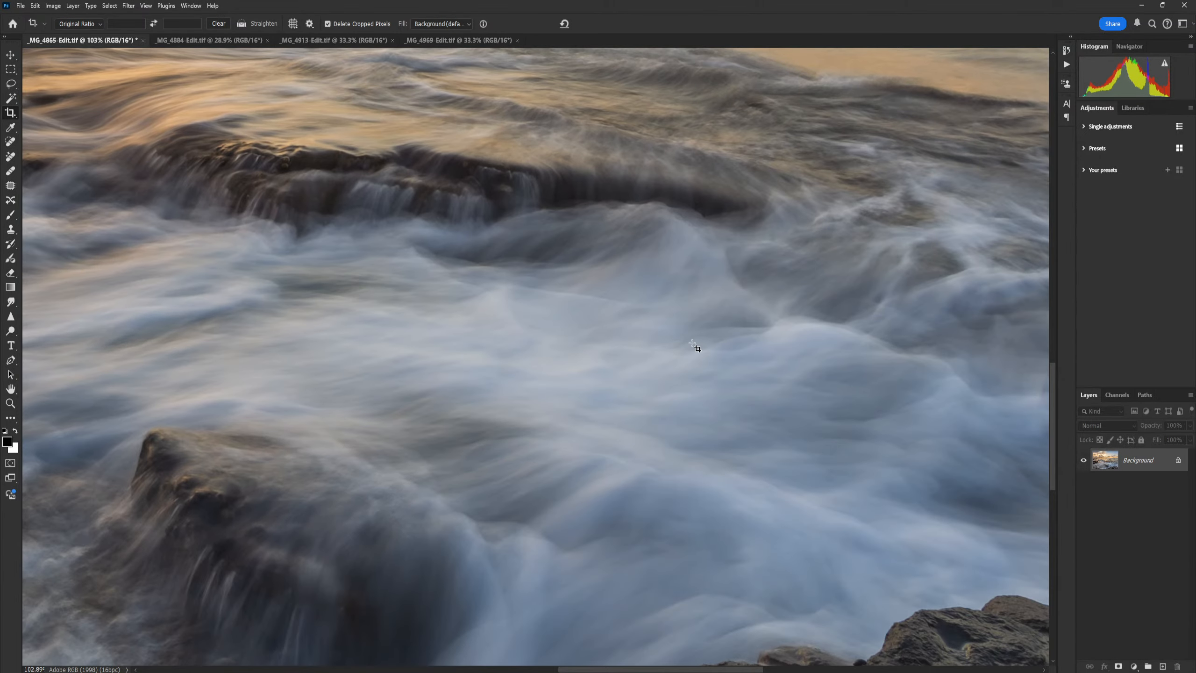
key(ctrl+0)
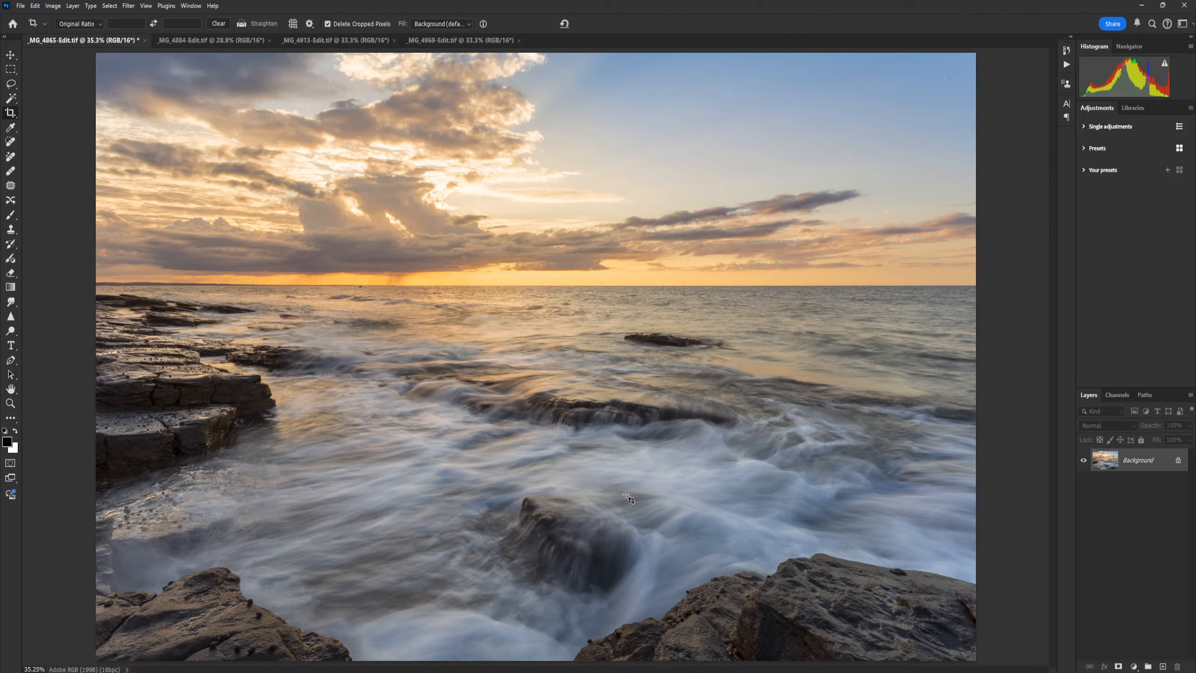
scroll(629, 499, up, 5)
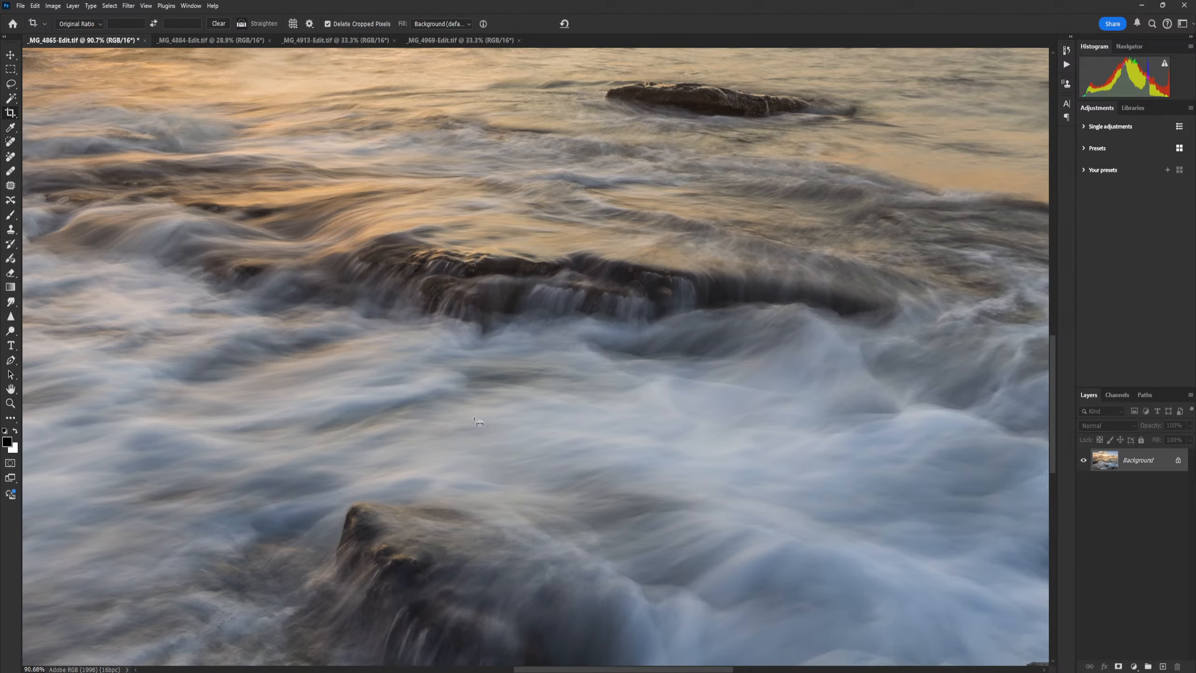
key(ctrl+0)
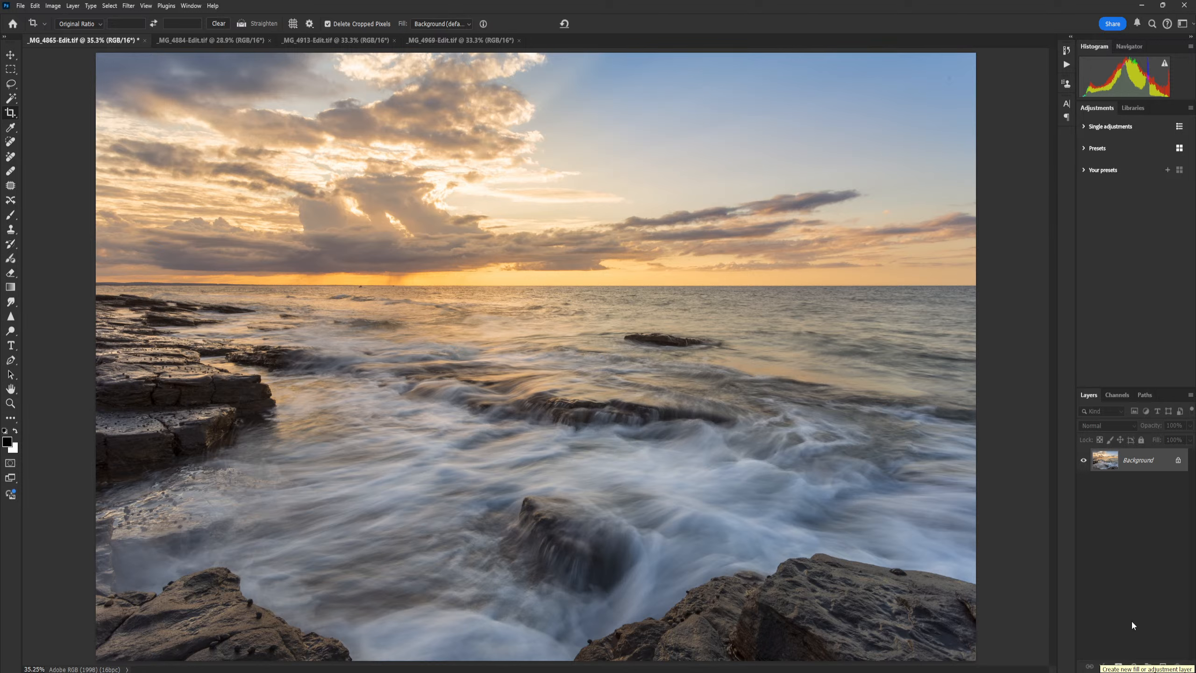
- Add a Levels adjustment layer and set its white input level to 192 to brighten the highlights
click(1134, 666)
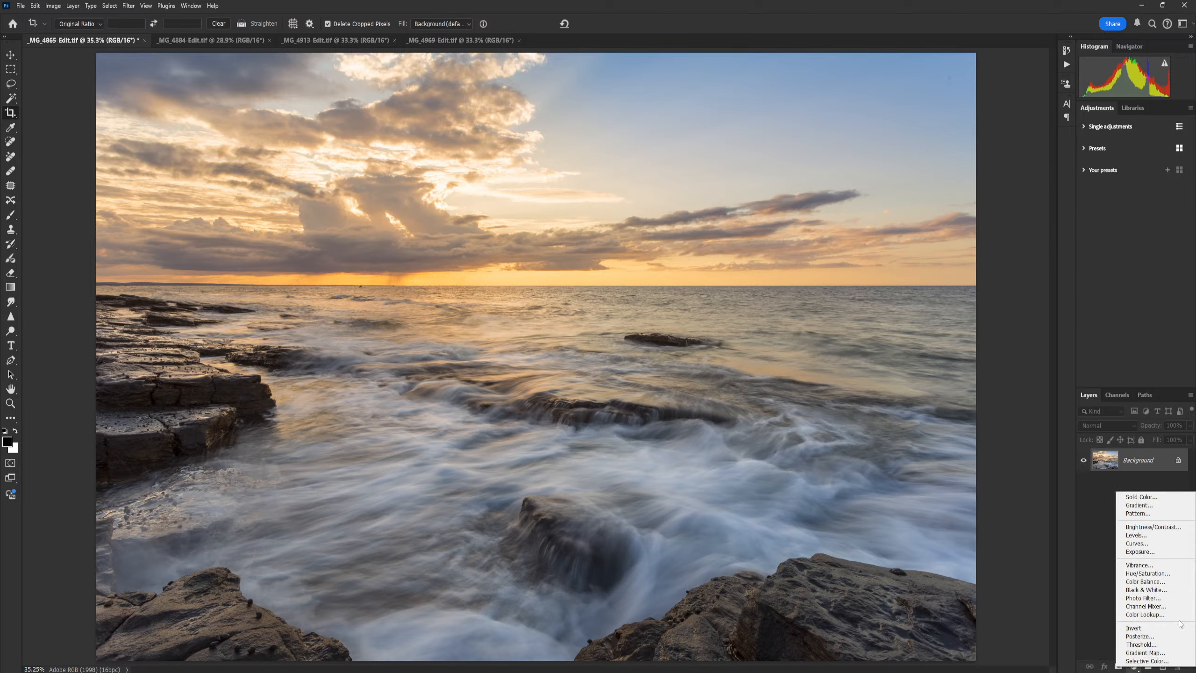
click(1148, 537)
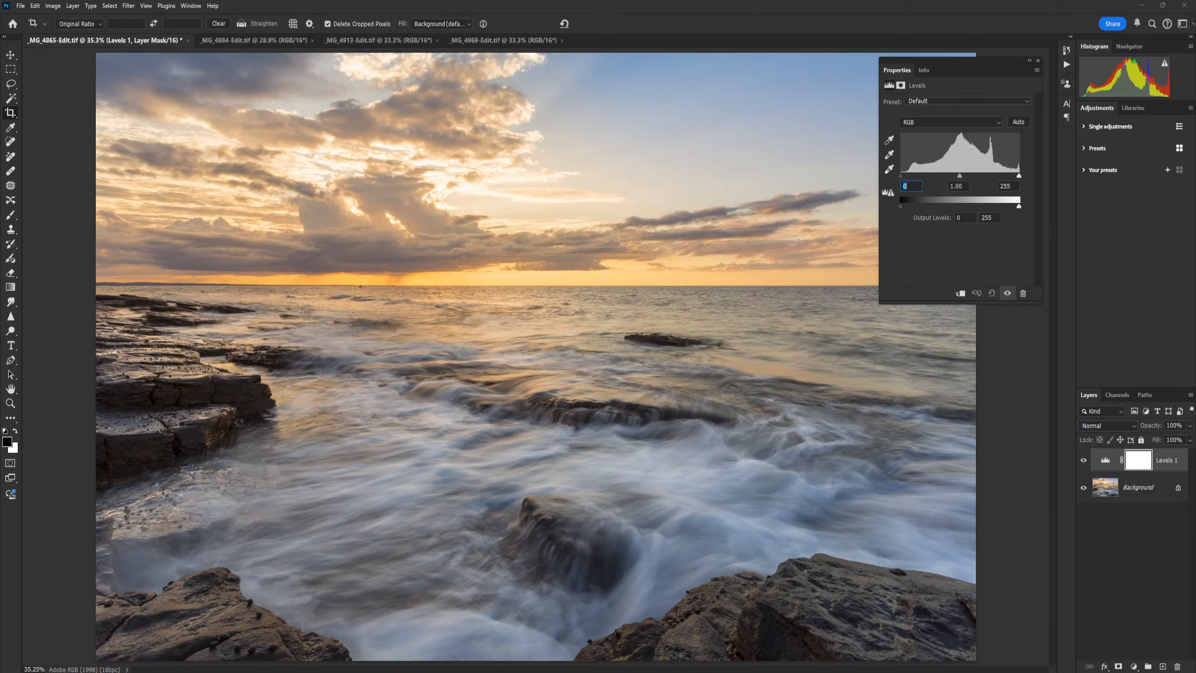
mouse_move(1017, 177)
mouse_down()
mouse_move(993, 177)
mouse_move(1030, 179)
mouse_up()
mouse_move(901, 176)
mouse_down()
mouse_move(933, 176)
mouse_move(897, 183)
mouse_up()
drag(1020, 177, 991, 175)
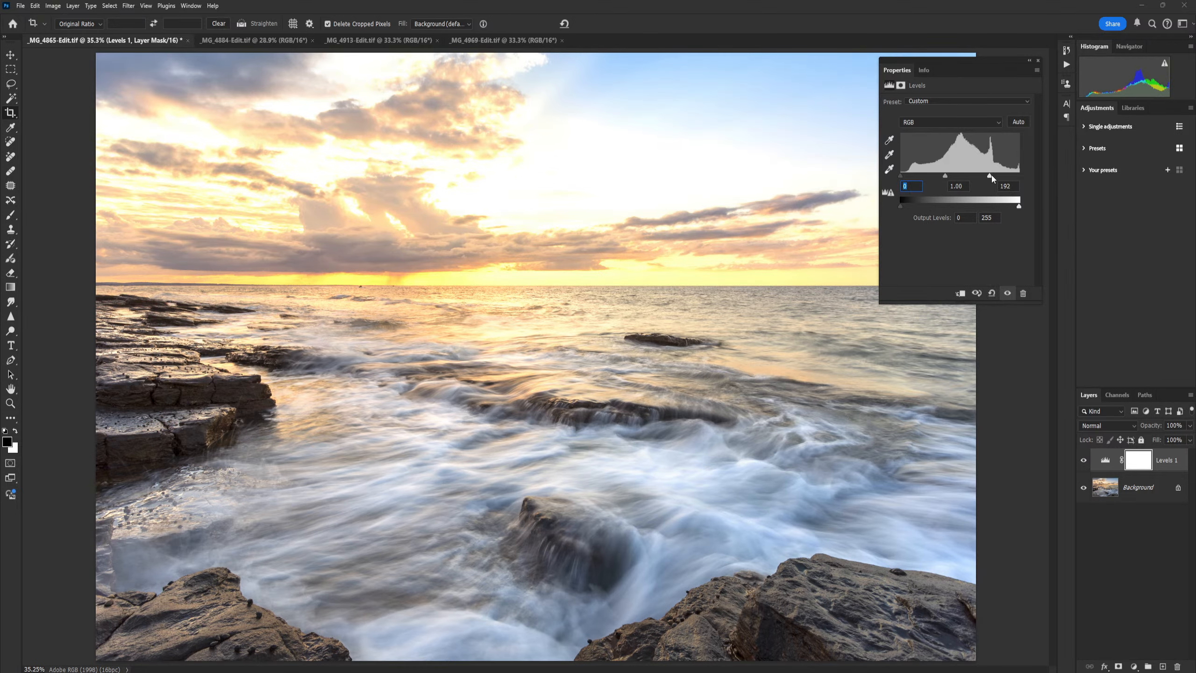
click(1039, 62)
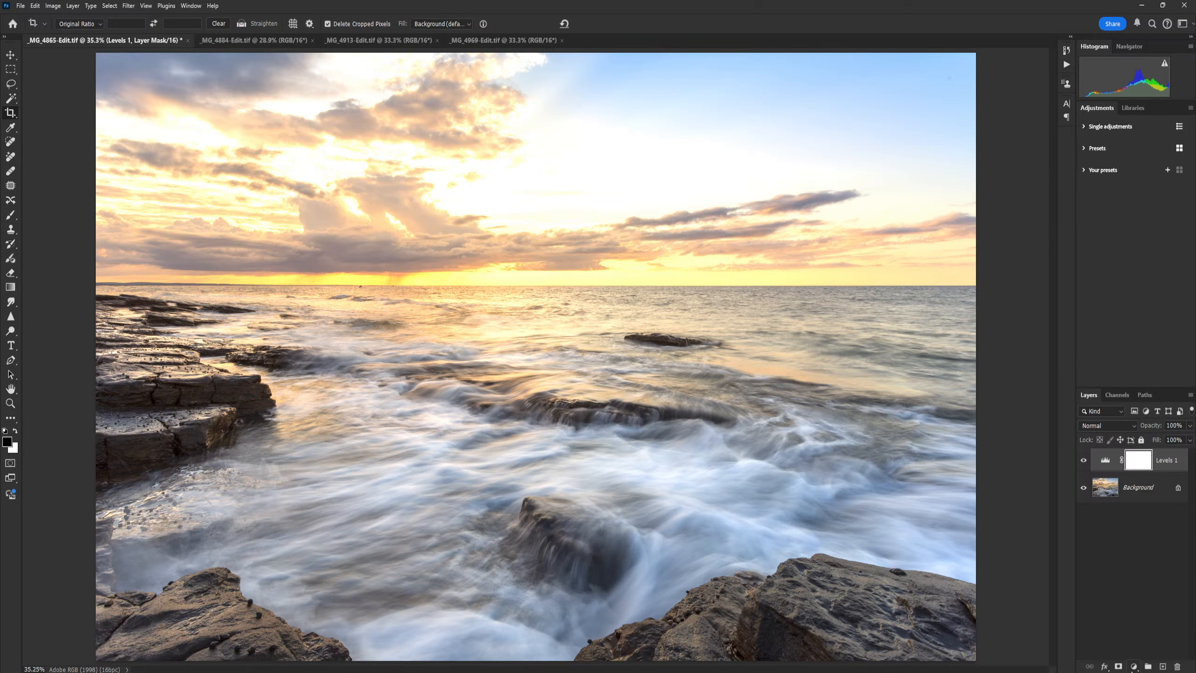
- Invert the Levels 1 layer mask to black to hide the brightening
click(1135, 668)
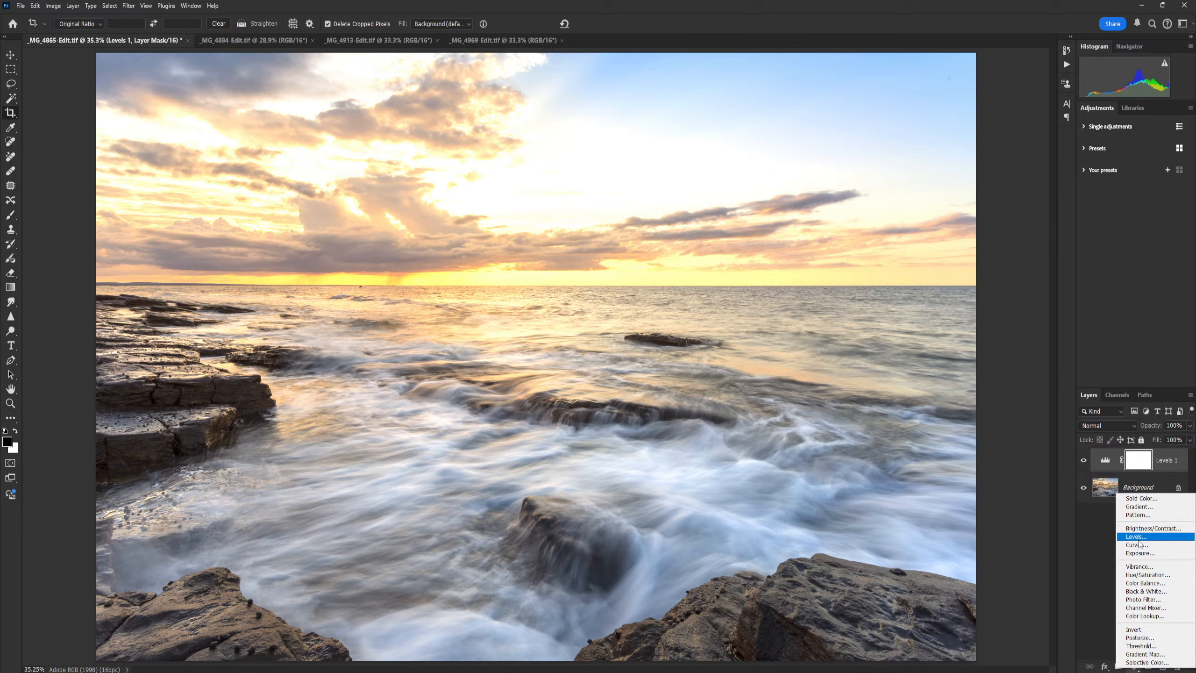
click(1139, 465)
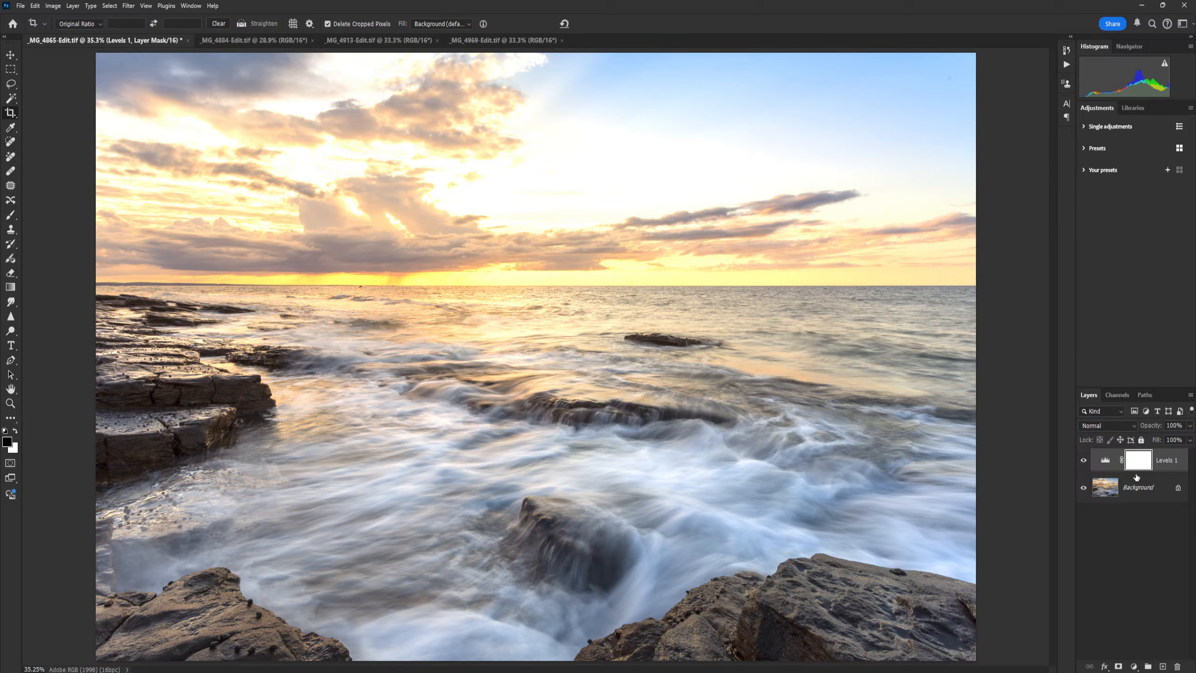
key(ctrl+i)
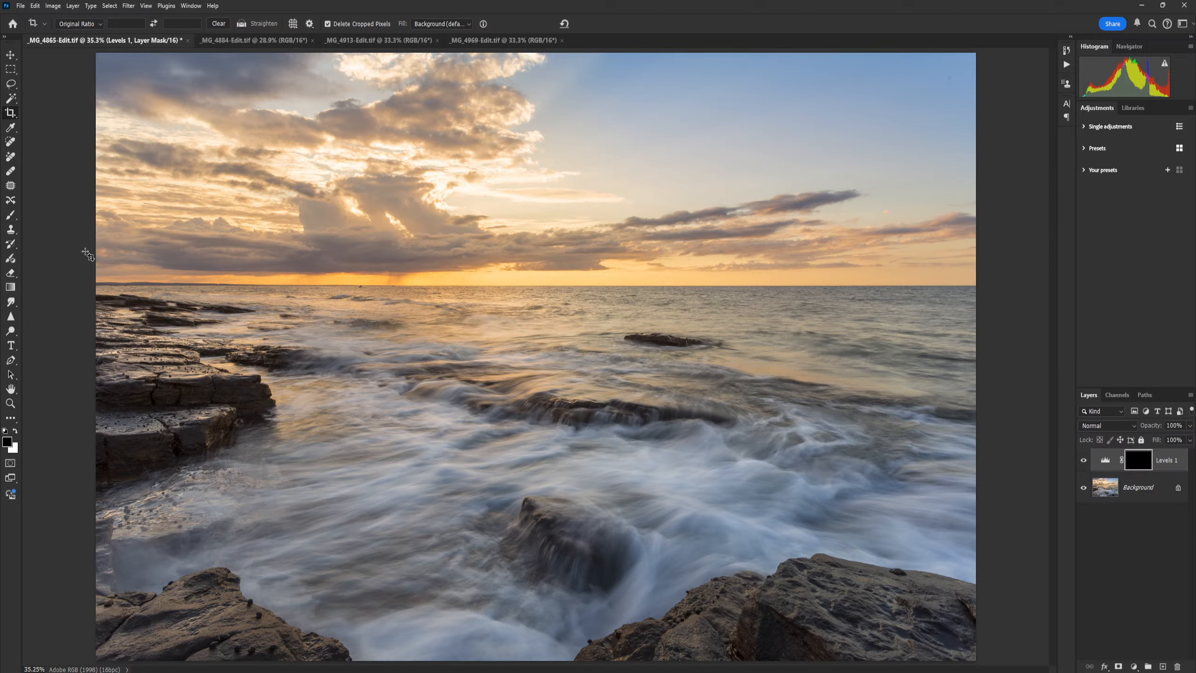
- Paint white on the Levels 1 mask over the flowing water using a size 500 brush at 16% opacity
click(14, 215)
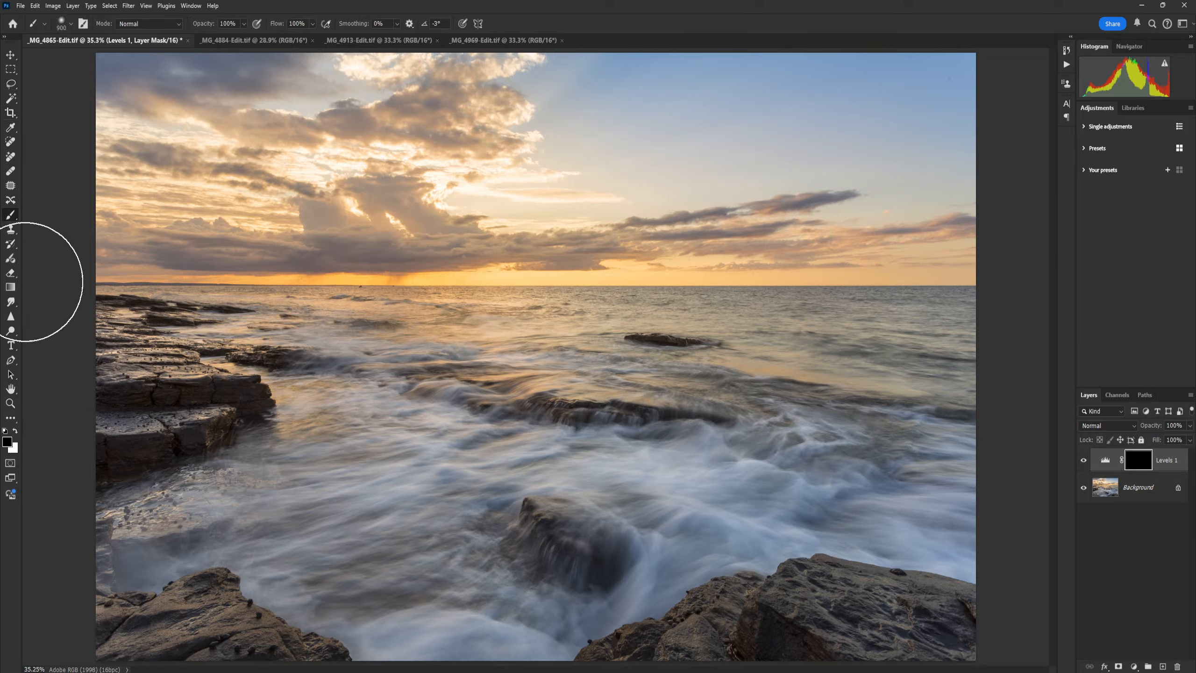
click(18, 435)
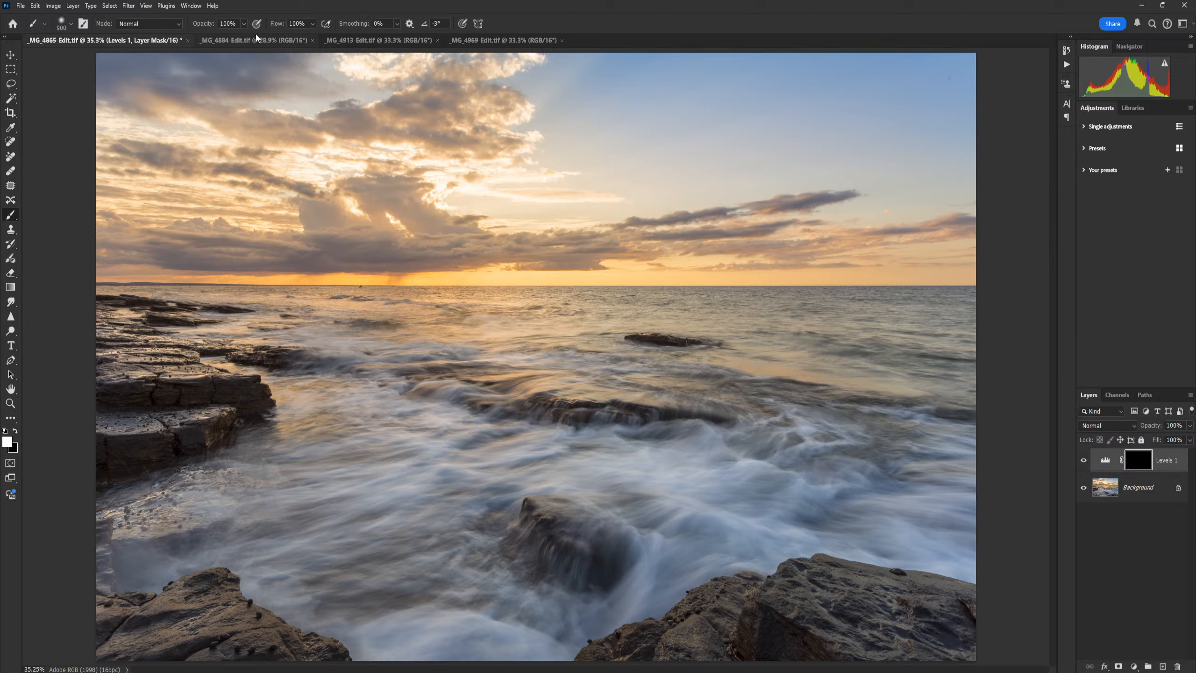
click(244, 24)
drag(208, 39, 213, 40)
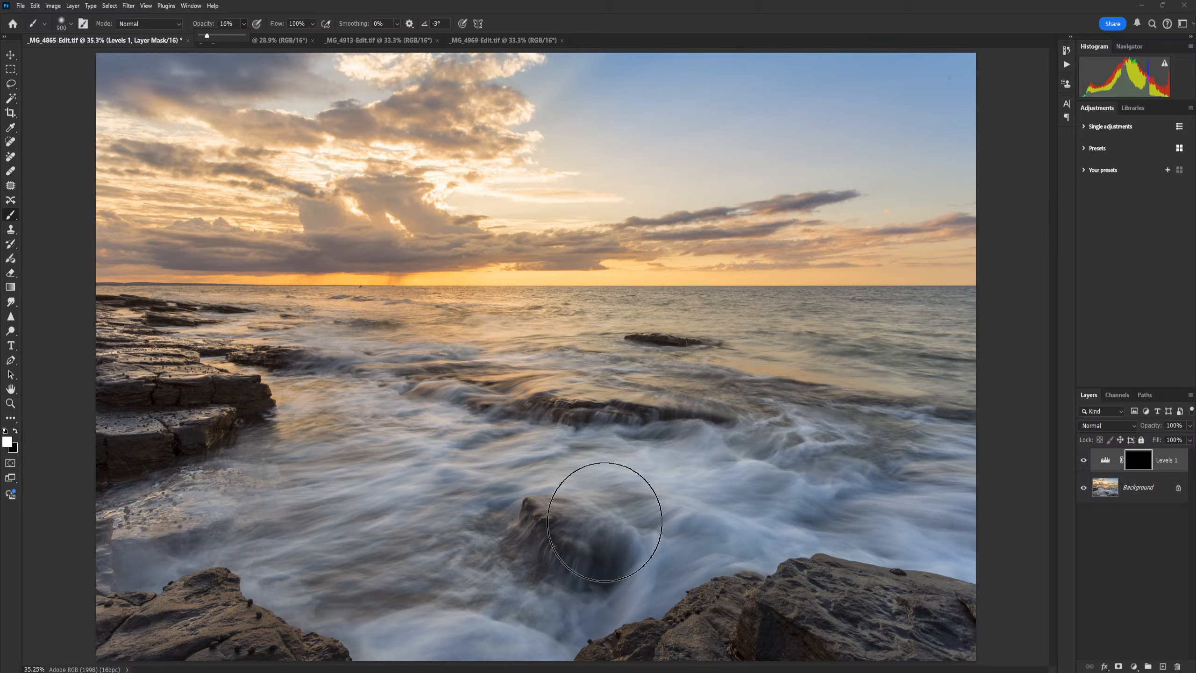
key(bracketleft)
key(bracketleft)
key(bracketleft)
key(bracketleft)
mouse_move(666, 495)
mouse_down()
mouse_move(519, 473)
mouse_move(315, 515)
mouse_up()
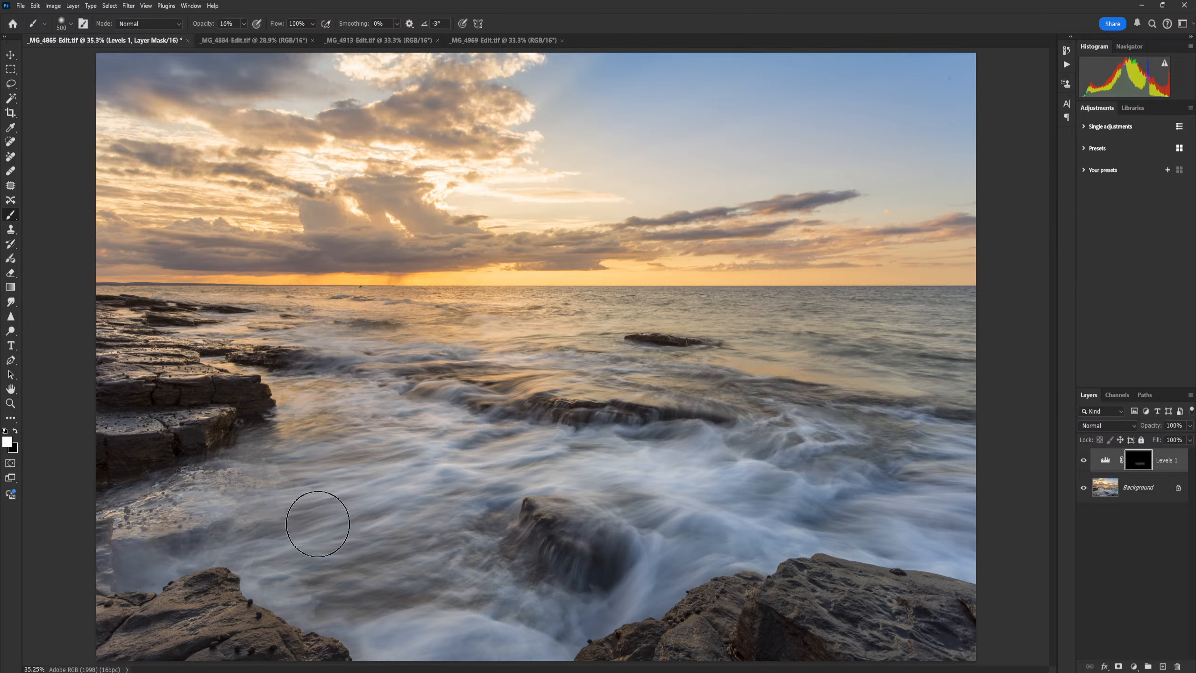
mouse_move(644, 500)
mouse_down()
mouse_move(798, 488)
mouse_move(936, 513)
mouse_move(839, 508)
mouse_move(859, 534)
mouse_move(1016, 507)
mouse_up()
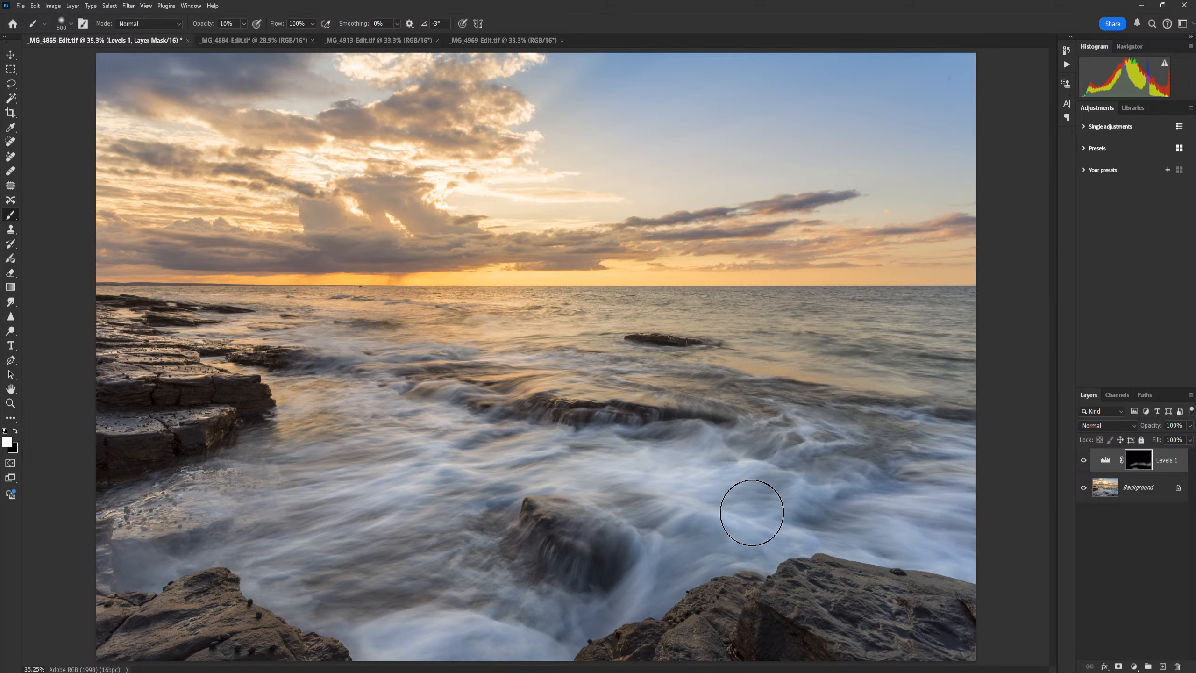
mouse_move(455, 416)
mouse_down()
mouse_move(356, 412)
mouse_move(403, 366)
mouse_move(380, 403)
mouse_move(375, 371)
mouse_up()
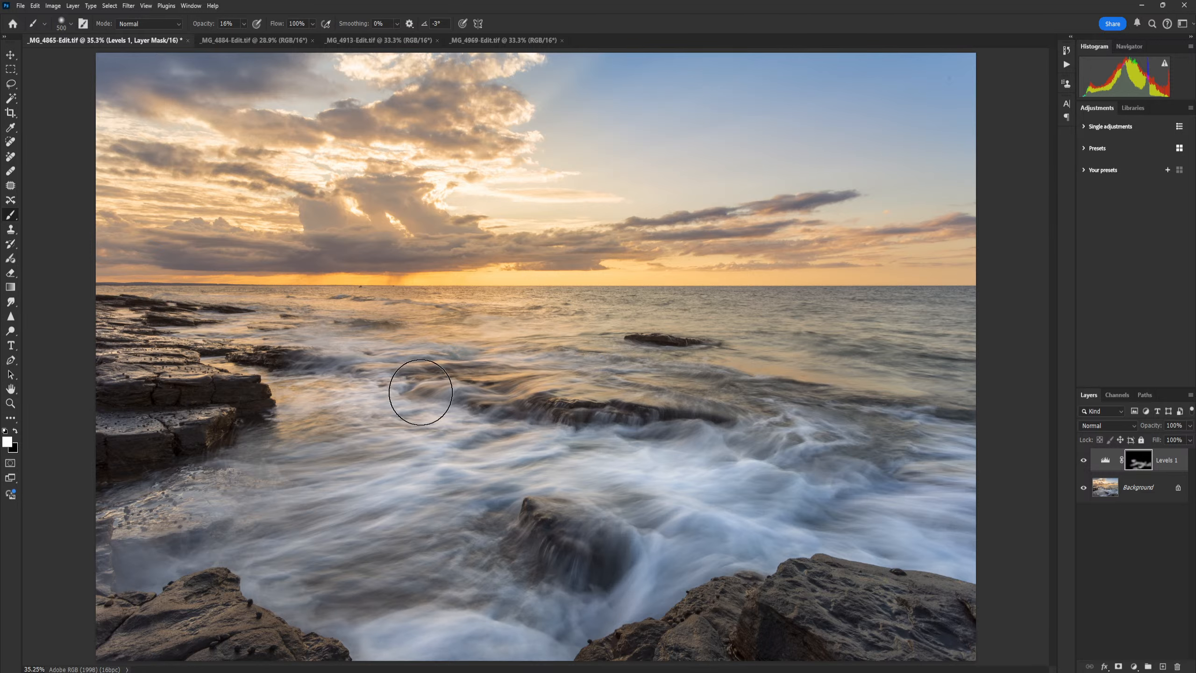
- Compare the water with Levels 1 hidden and shown to judge the subtle brightening
click(1084, 460)
click(1084, 460)
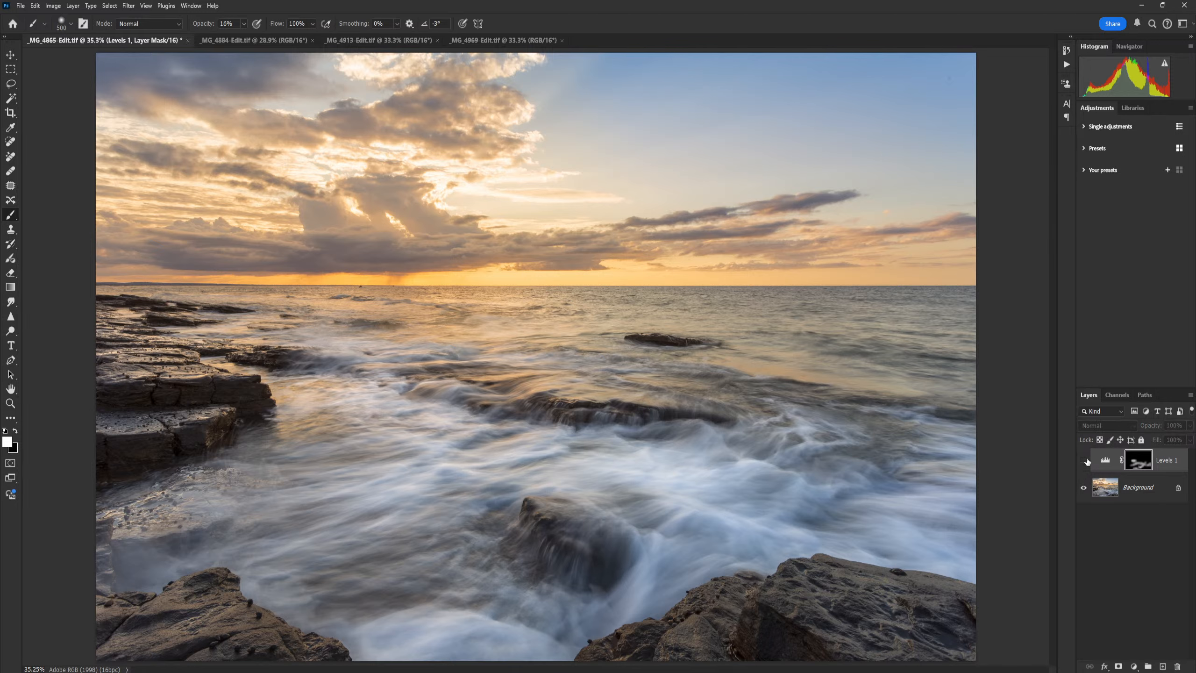
click(1085, 461)
click(1085, 460)
click(1084, 461)
click(1085, 460)
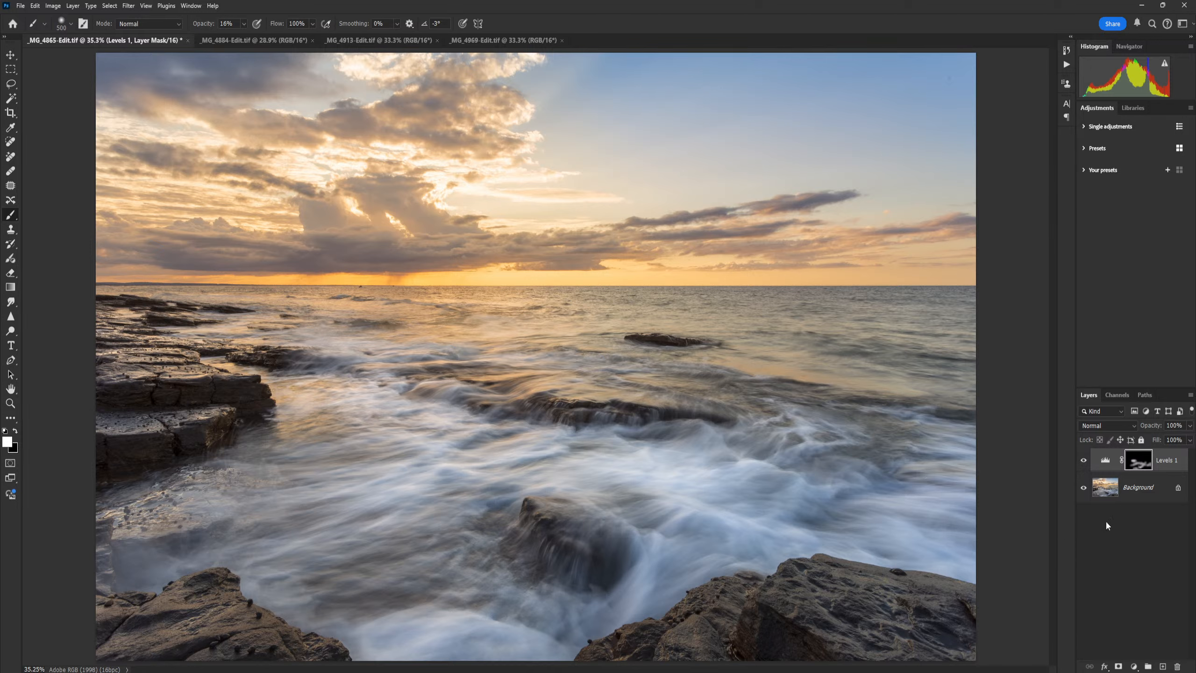
click(1084, 461)
click(1085, 460)
click(1085, 460)
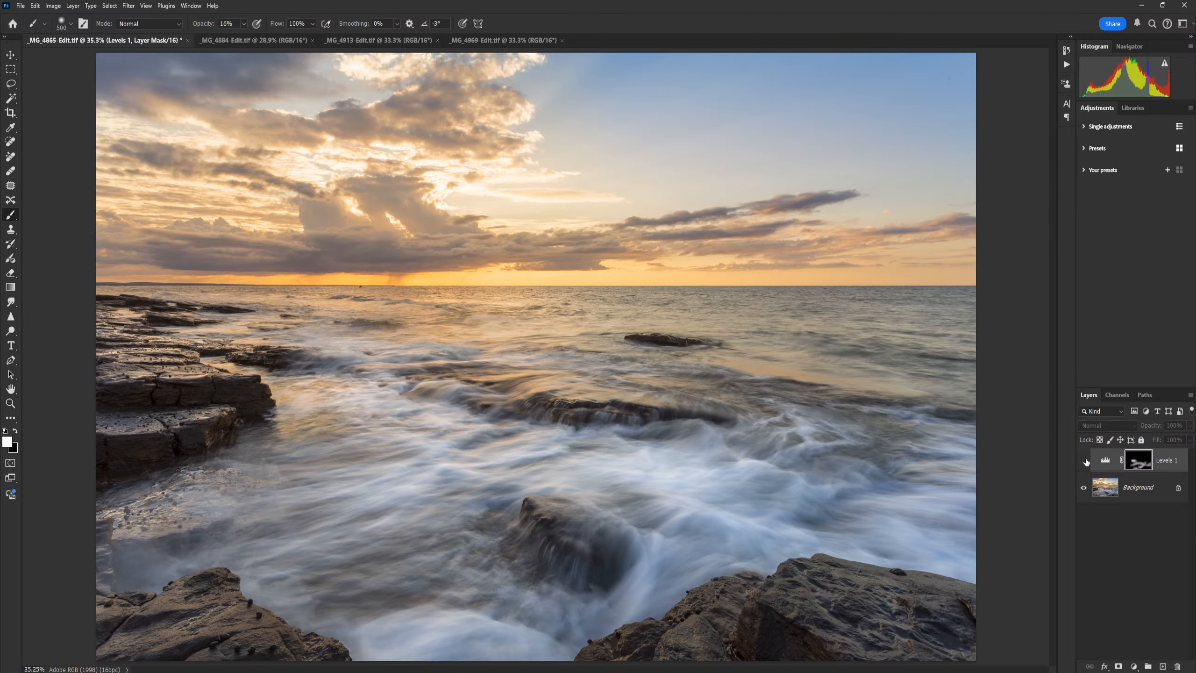
click(1085, 460)
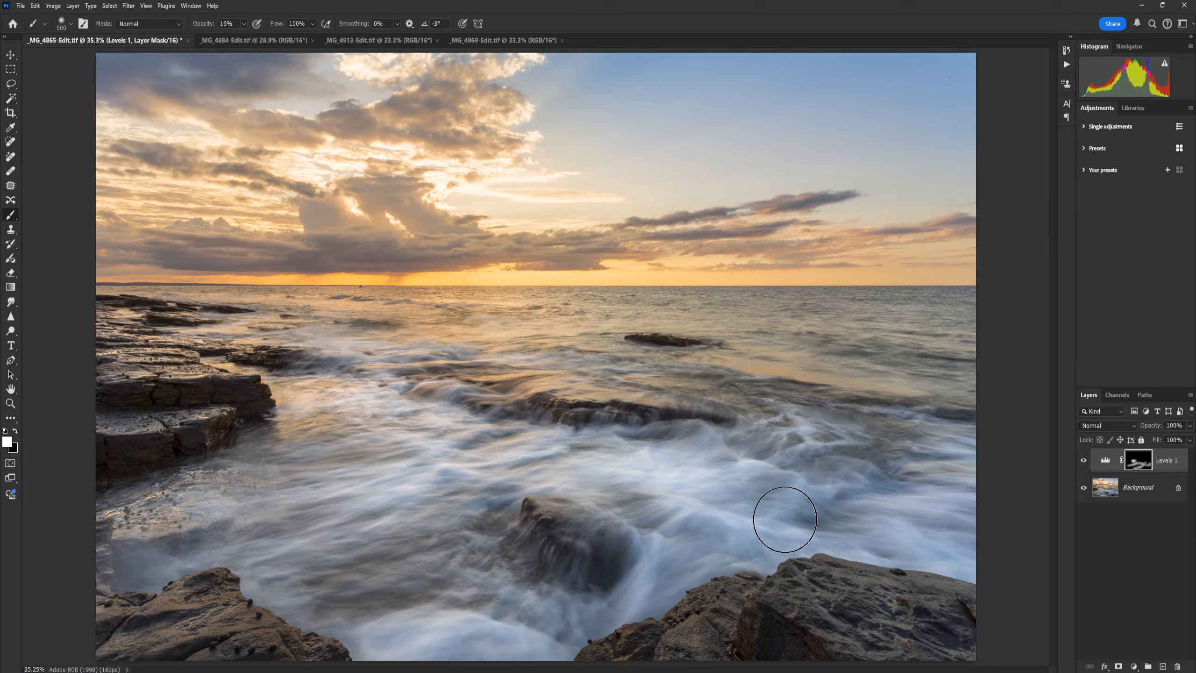
click(1085, 460)
click(1085, 461)
click(1085, 460)
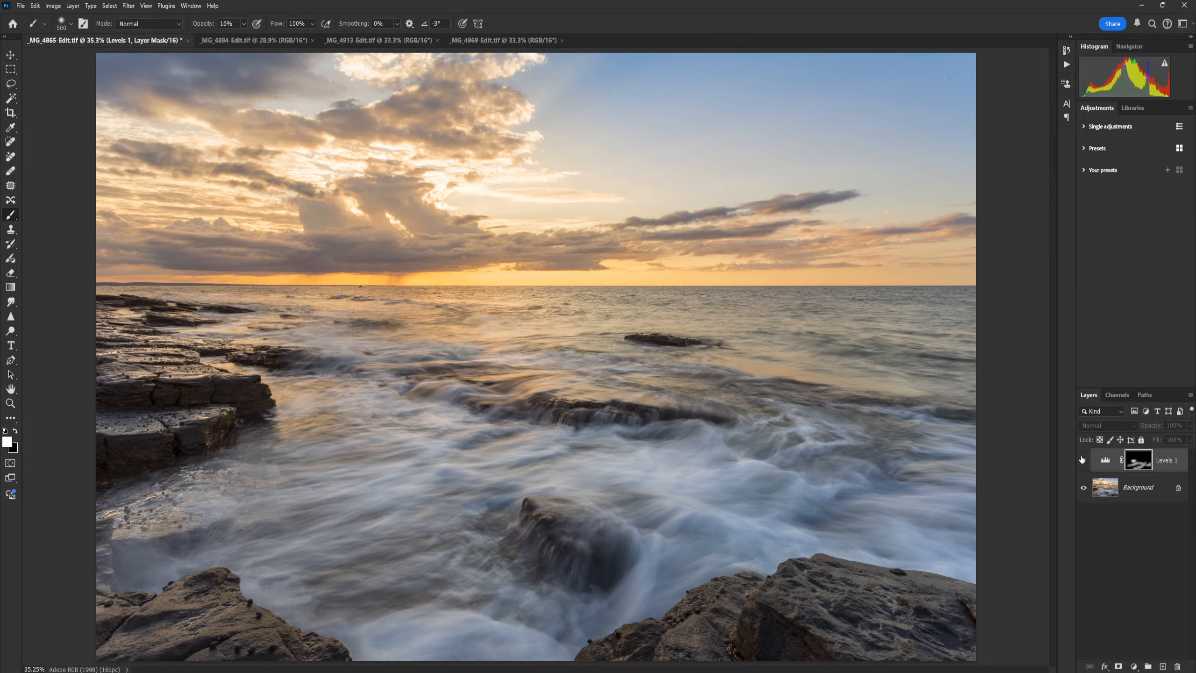
click(1084, 461)
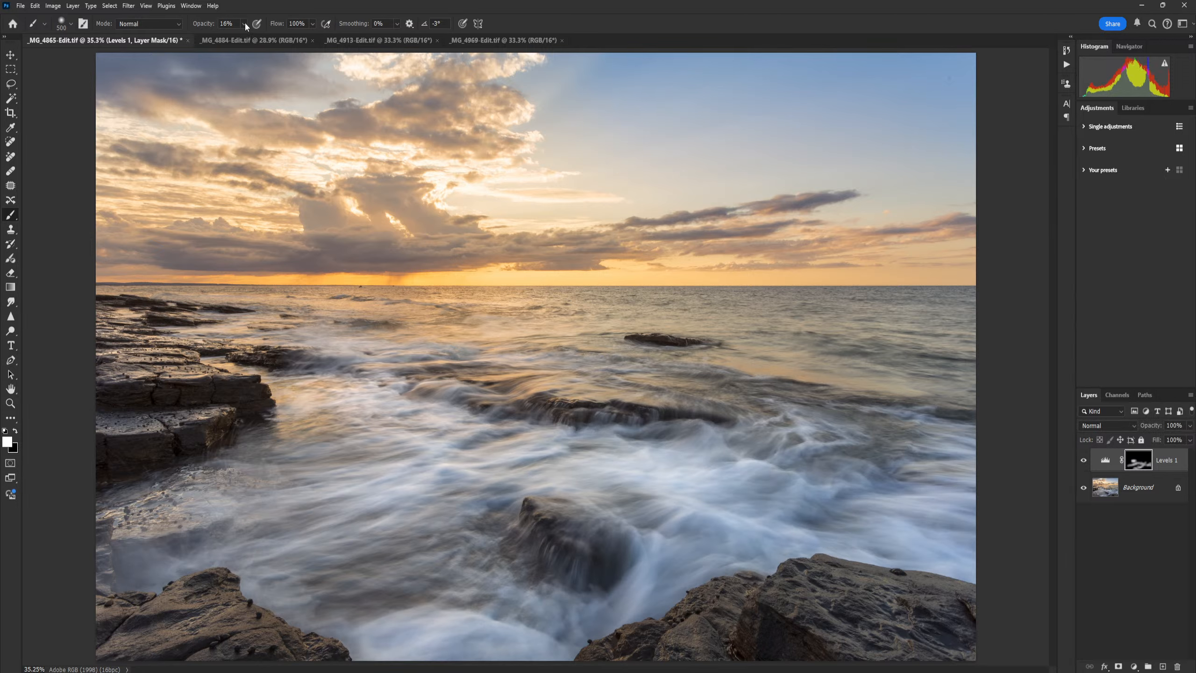
- Raise the brush opacity to 100% and paint white on the Levels 1 mask over the foreground and left-hand water
drag(243, 38, 283, 37)
mouse_move(754, 521)
mouse_down()
mouse_move(708, 510)
mouse_move(672, 478)
mouse_move(863, 522)
mouse_move(984, 507)
mouse_move(774, 531)
mouse_move(664, 470)
mouse_move(637, 613)
mouse_move(475, 631)
mouse_move(416, 620)
mouse_move(489, 465)
mouse_move(634, 483)
mouse_move(394, 444)
mouse_move(339, 406)
mouse_up()
mouse_move(548, 462)
mouse_down()
mouse_move(371, 558)
mouse_move(507, 454)
mouse_move(876, 487)
mouse_move(951, 518)
mouse_up()
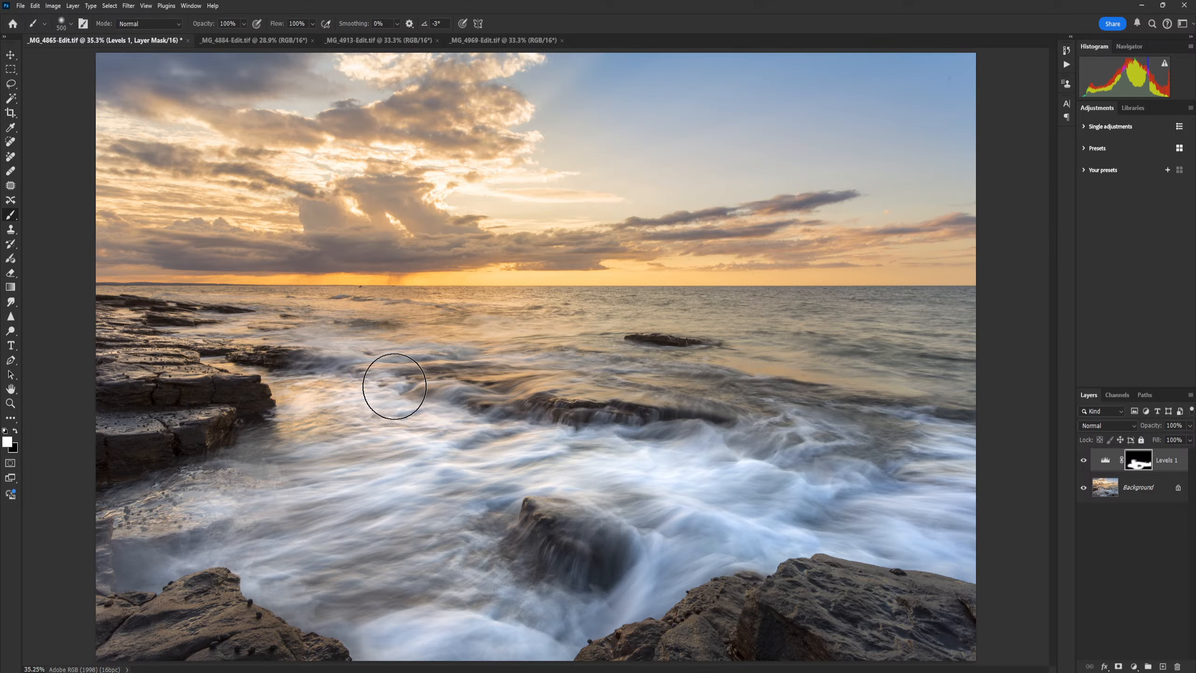
drag(273, 381, 371, 376)
- Check the full-strength water brightening by repeatedly hiding and showing Levels 1, leaving the layer visible
click(1083, 461)
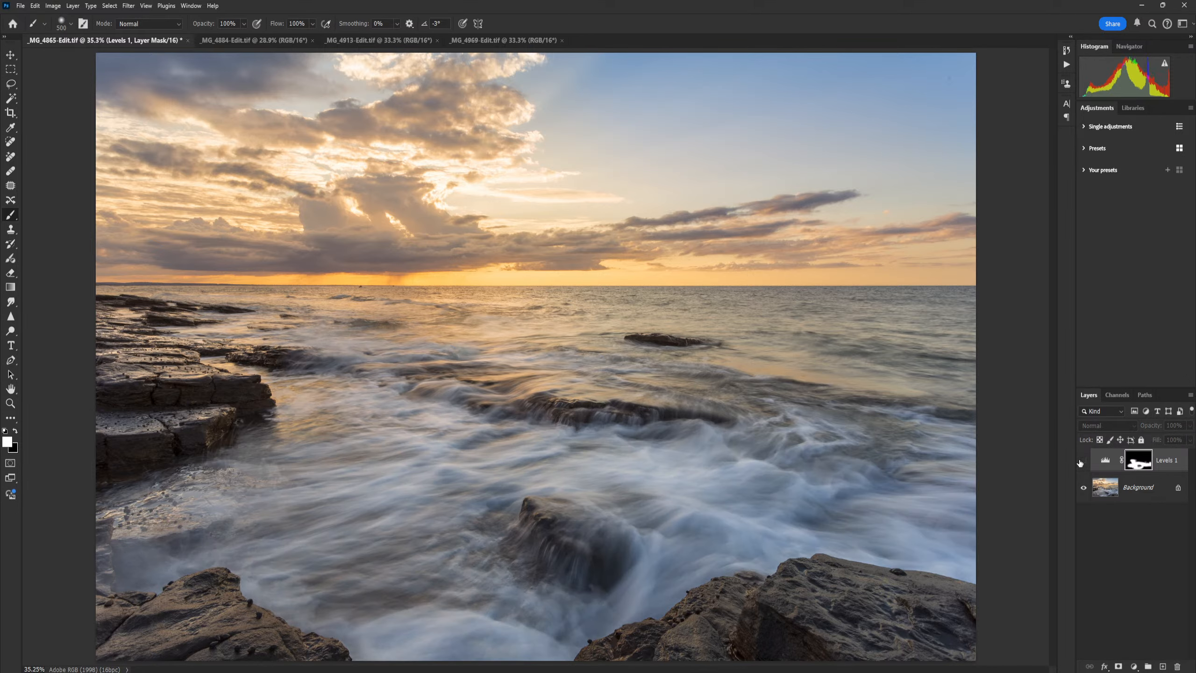
click(1083, 461)
click(1083, 461)
click(1083, 461)
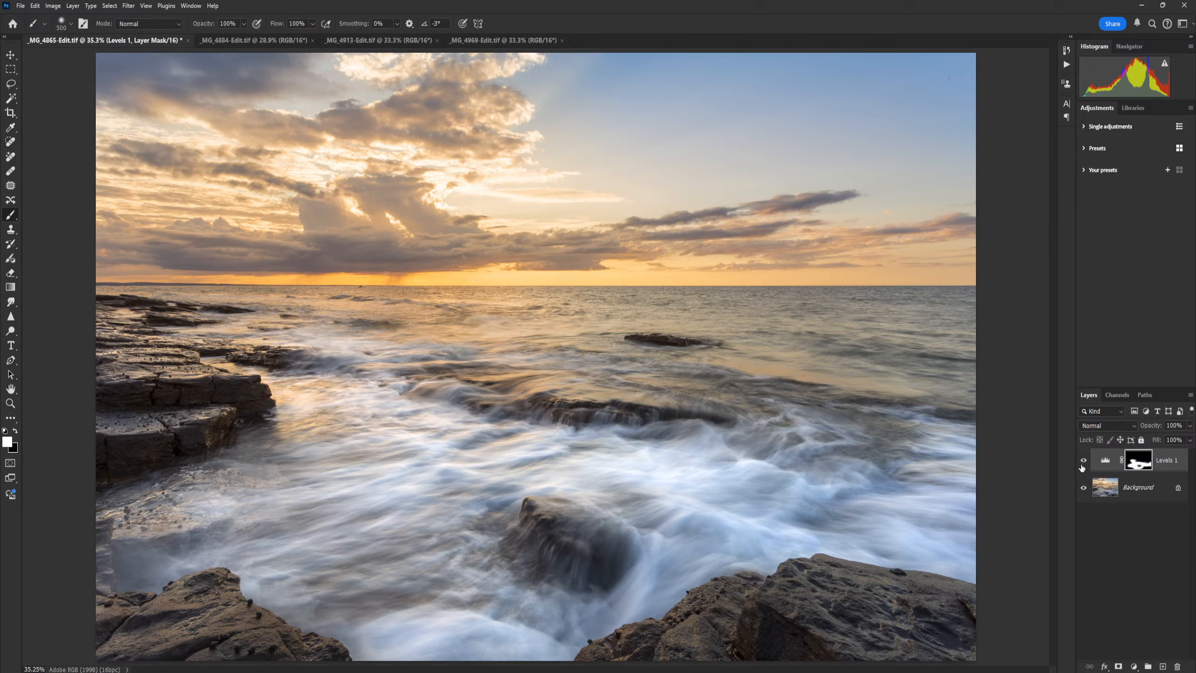
click(1082, 461)
click(1082, 461)
click(1083, 460)
click(1082, 461)
click(1084, 461)
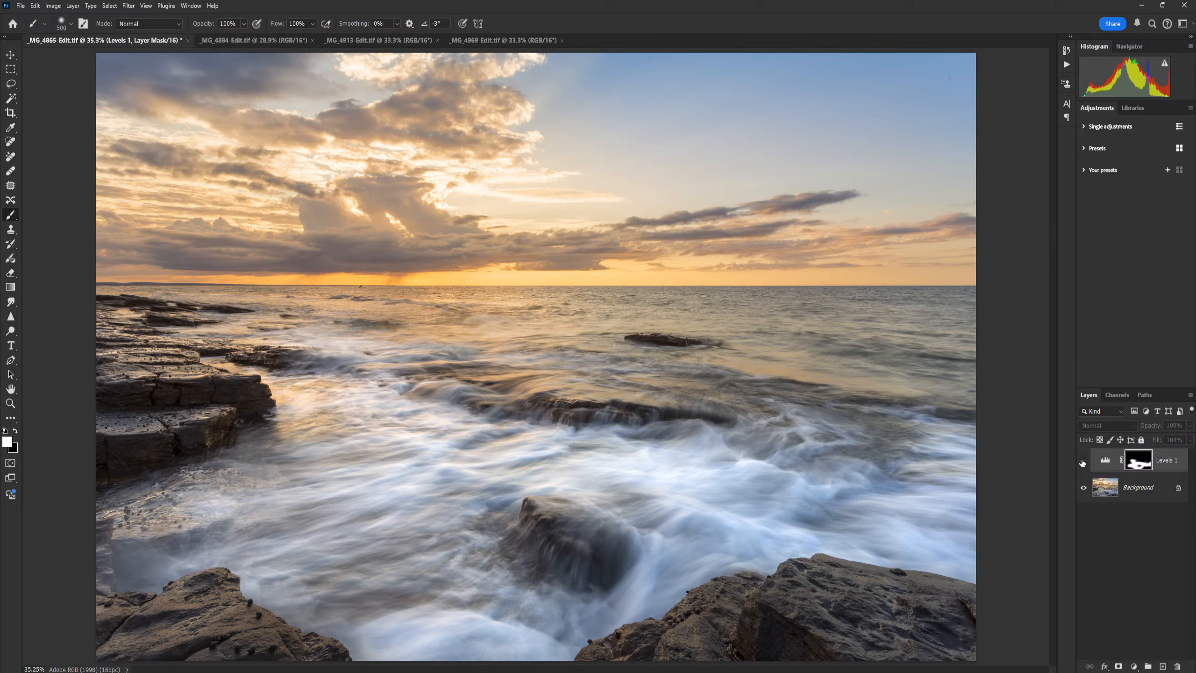
click(1083, 461)
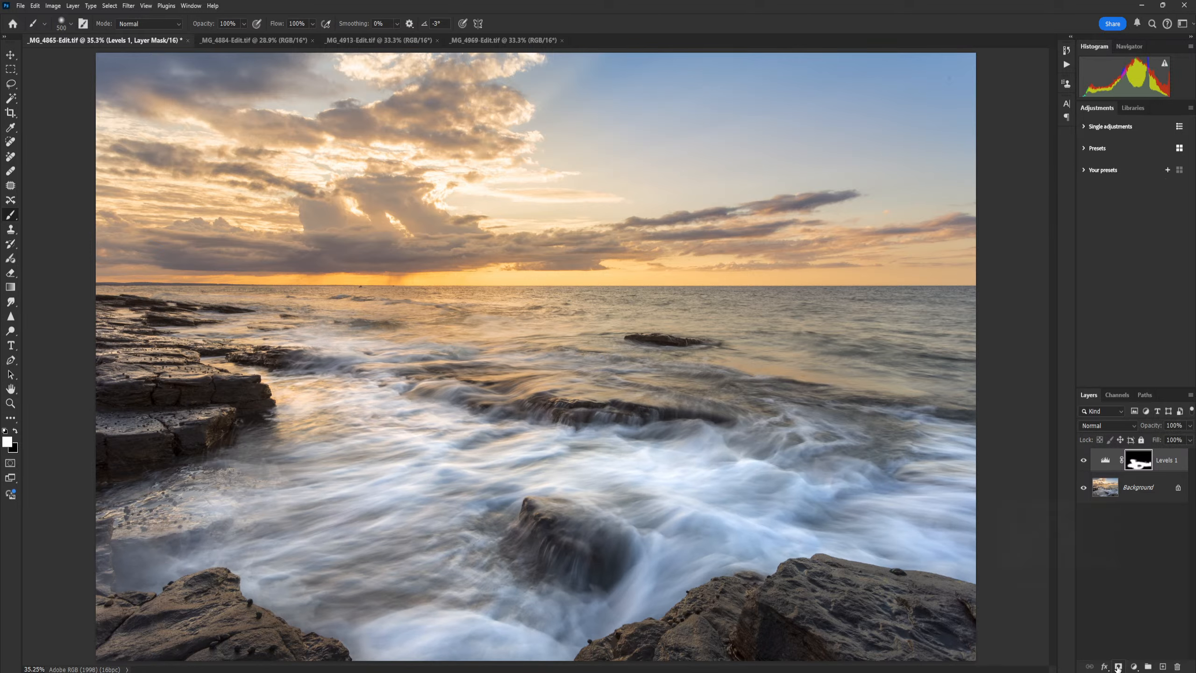
click(1118, 666)
click(1180, 459)
key(Delete)
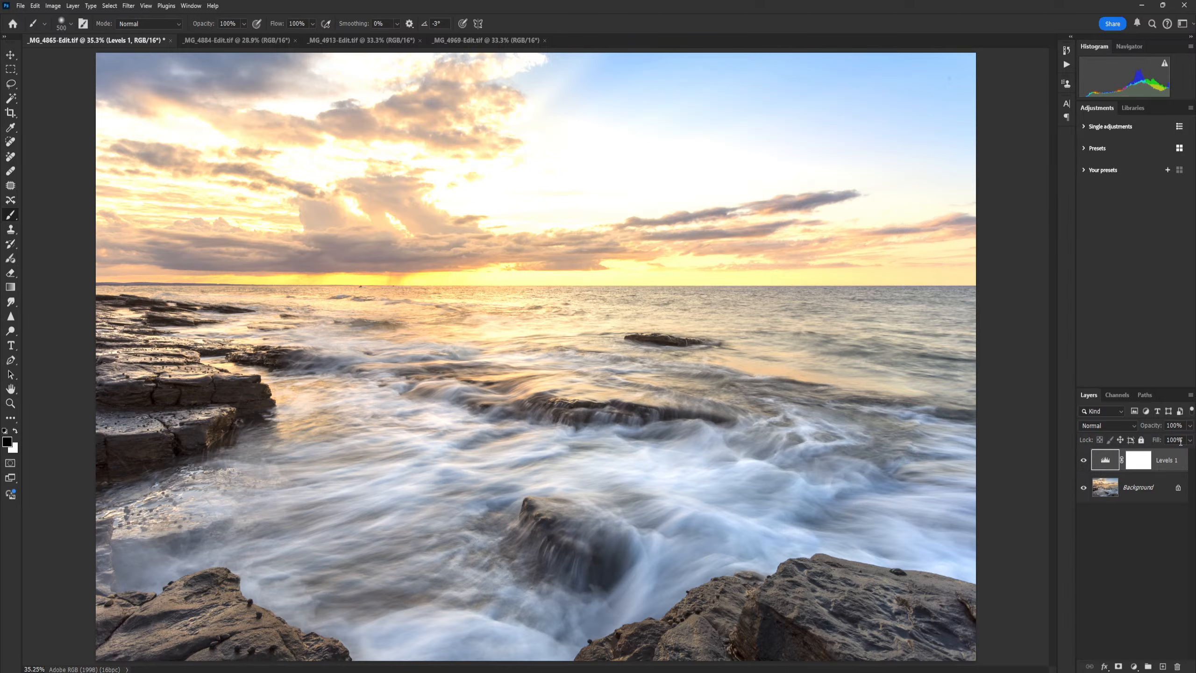
key(ctrl+z)
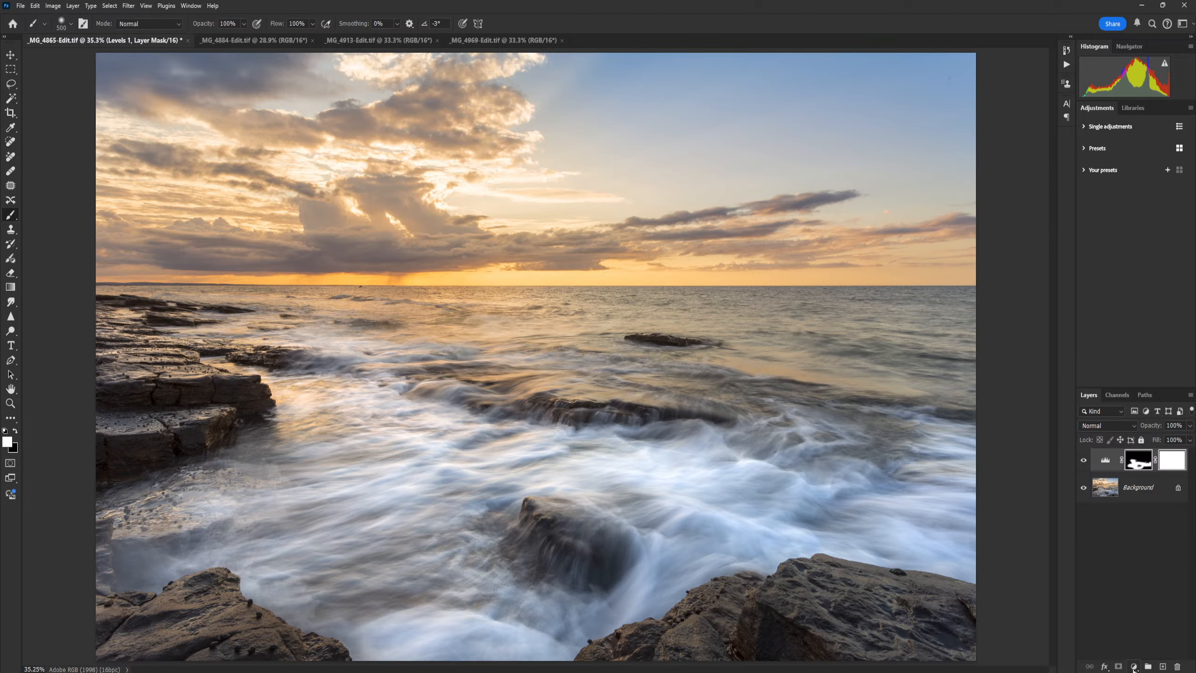
- Add a Curves adjustment layer above the Levels 1 layer
click(1135, 667)
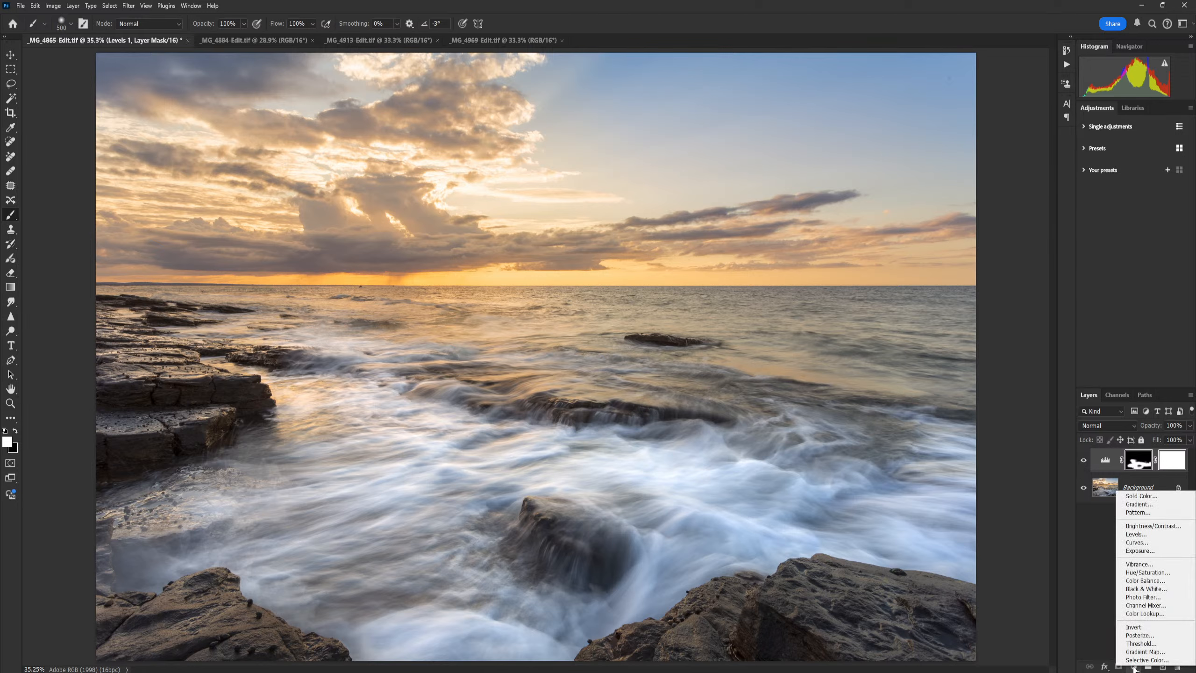
click(1159, 540)
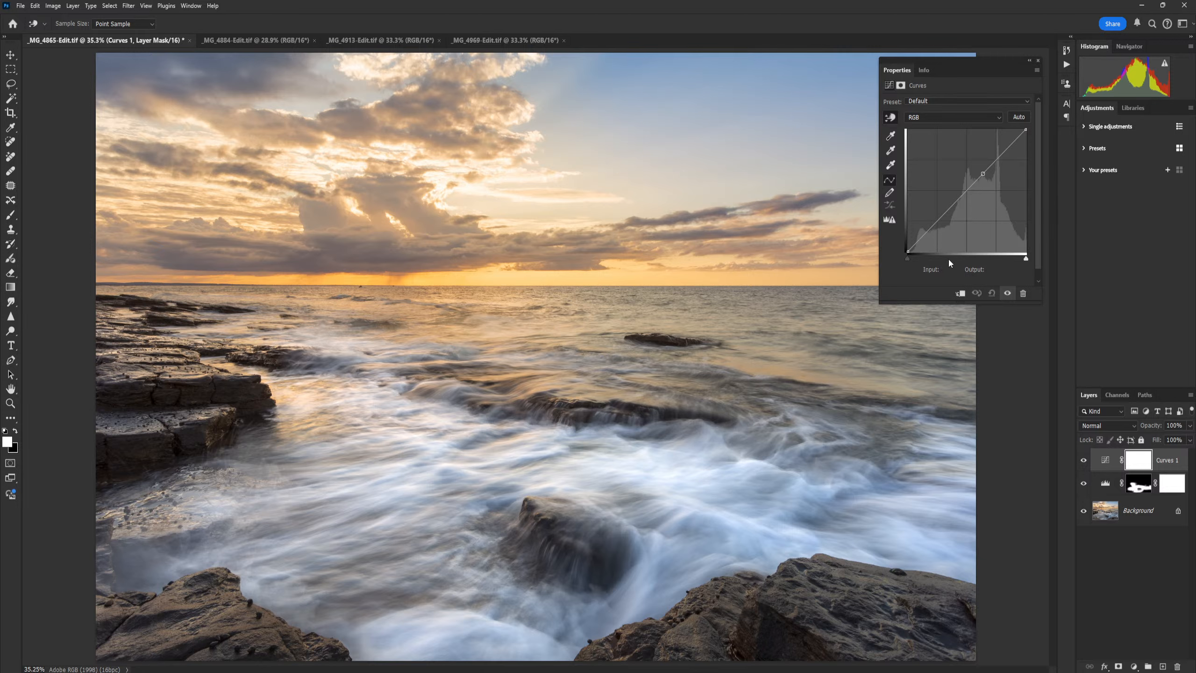
drag(990, 169, 980, 161)
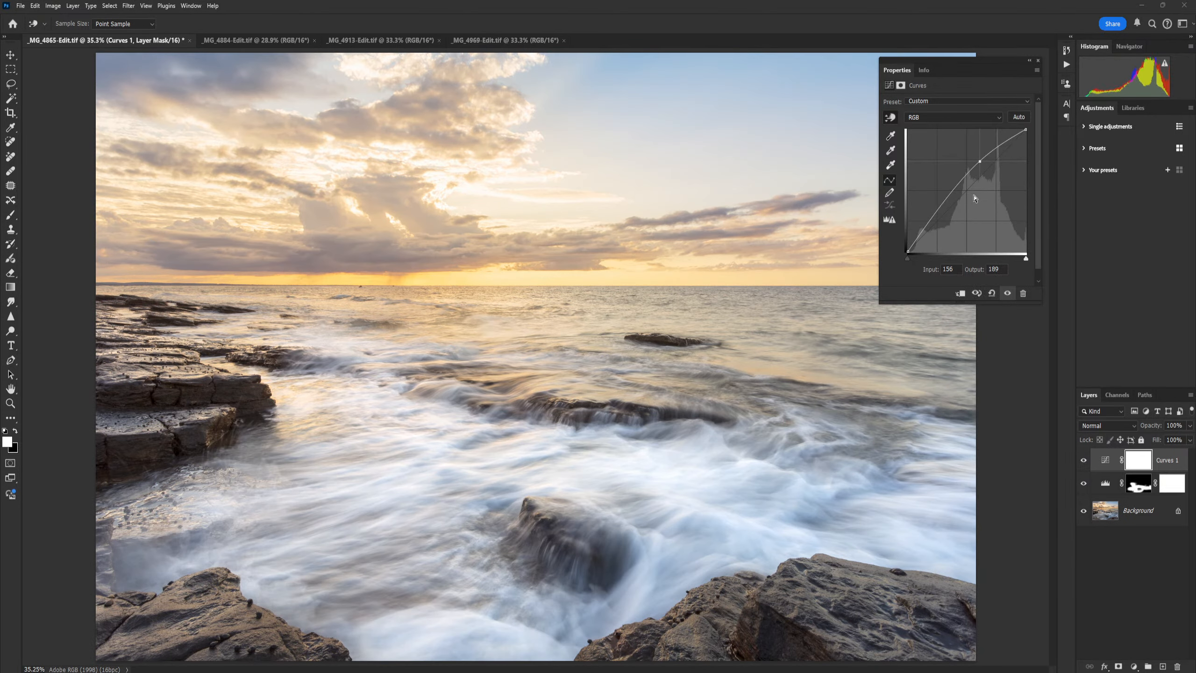
drag(947, 203, 950, 214)
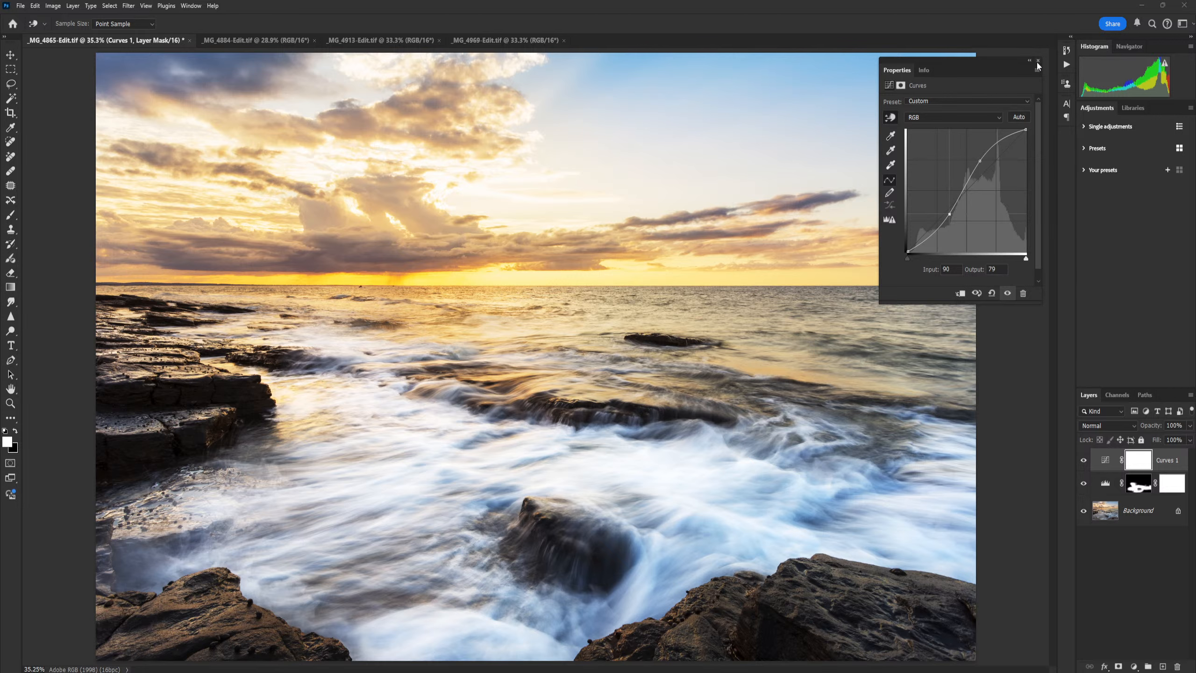
click(991, 293)
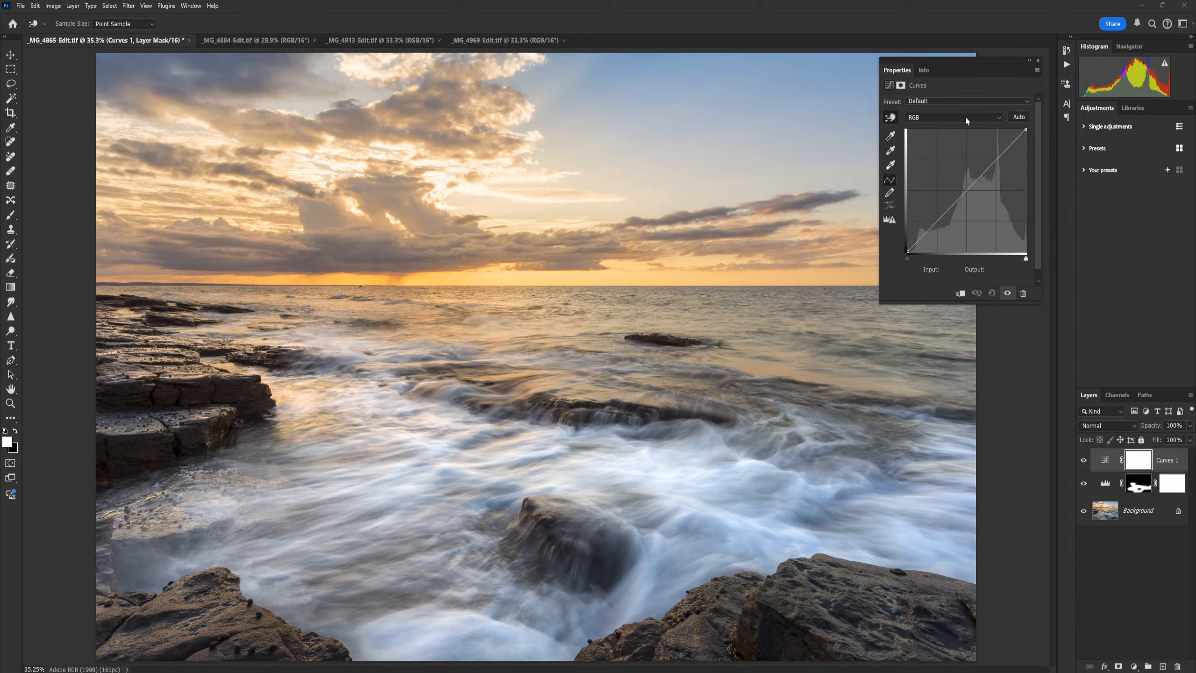
- Darken the whole image by pulling the RGB curve's midtone point down to input 153, output 104
mouse_move(966, 190)
mouse_down()
mouse_move(977, 206)
mouse_move(955, 182)
mouse_move(984, 210)
mouse_move(964, 185)
mouse_up()
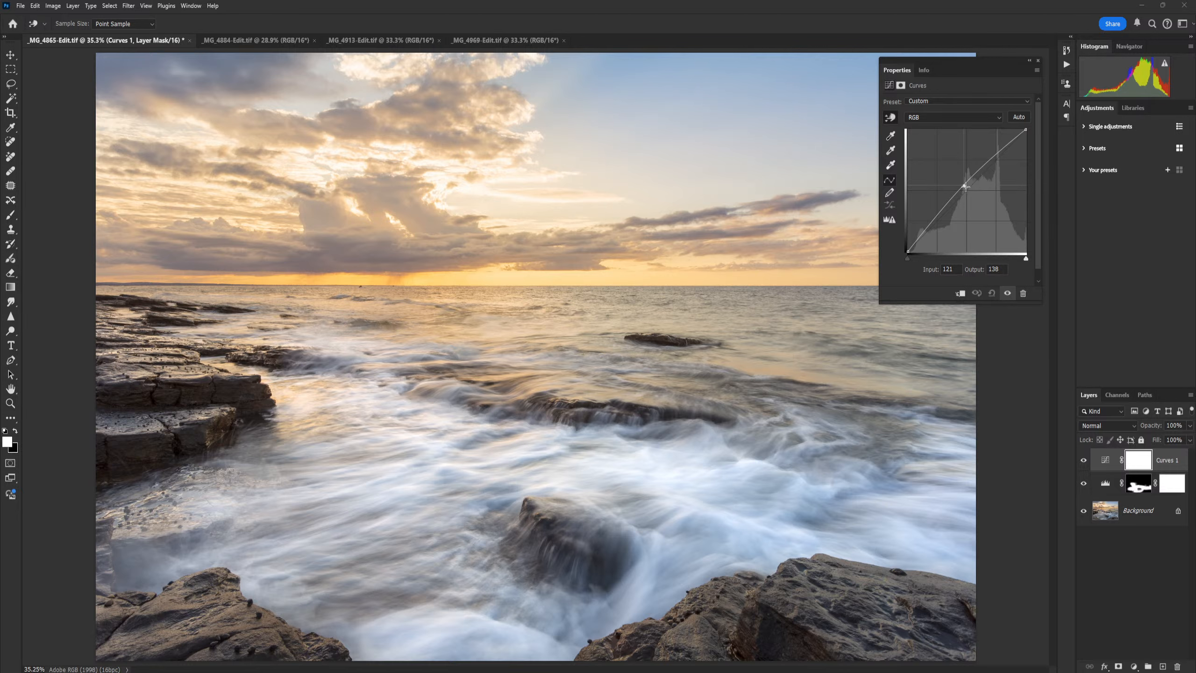
drag(965, 187, 980, 206)
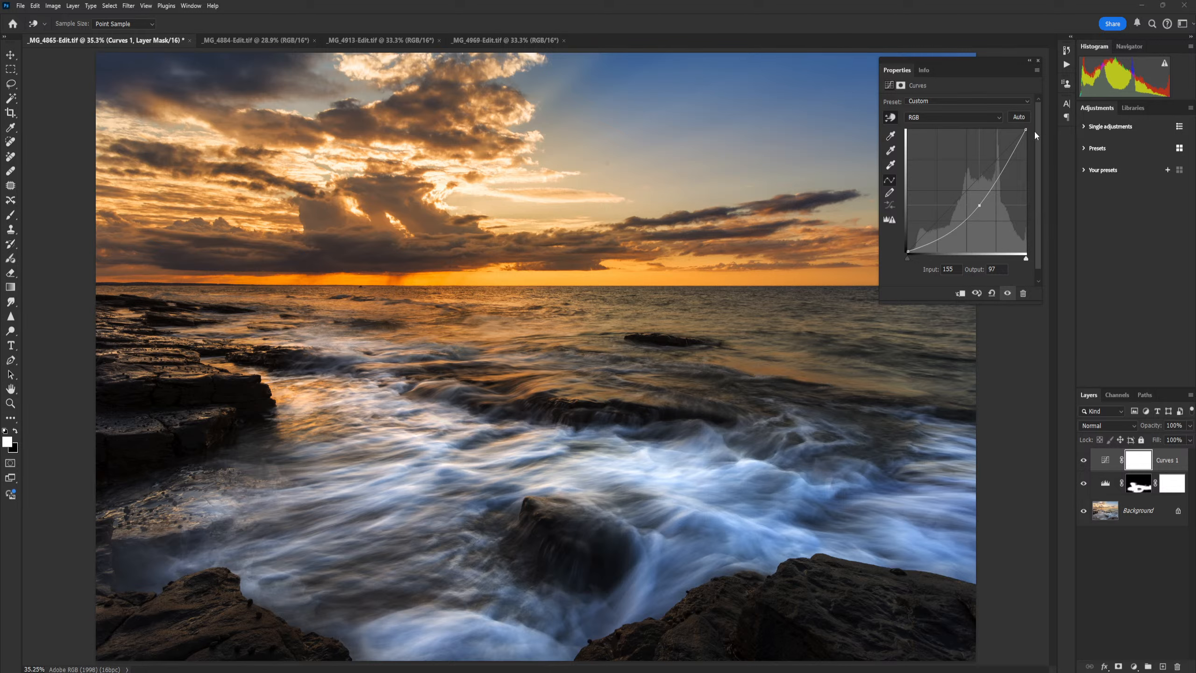
mouse_move(980, 208)
mouse_down()
mouse_move(970, 193)
mouse_move(980, 203)
mouse_up()
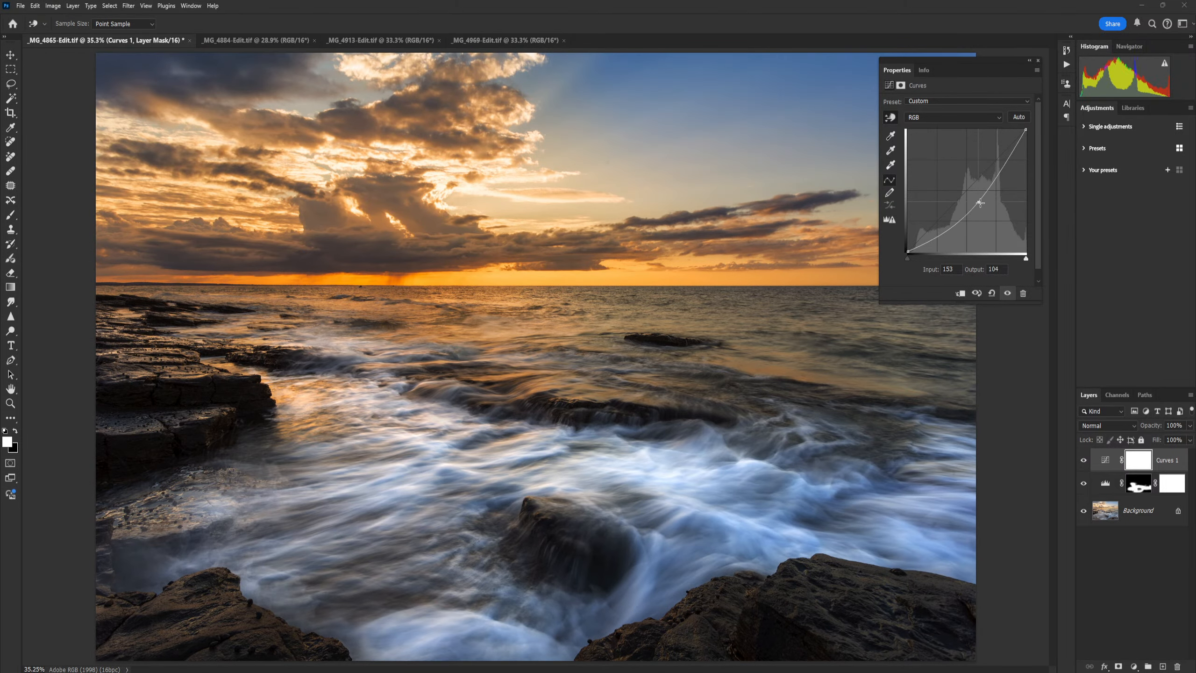
click(1038, 62)
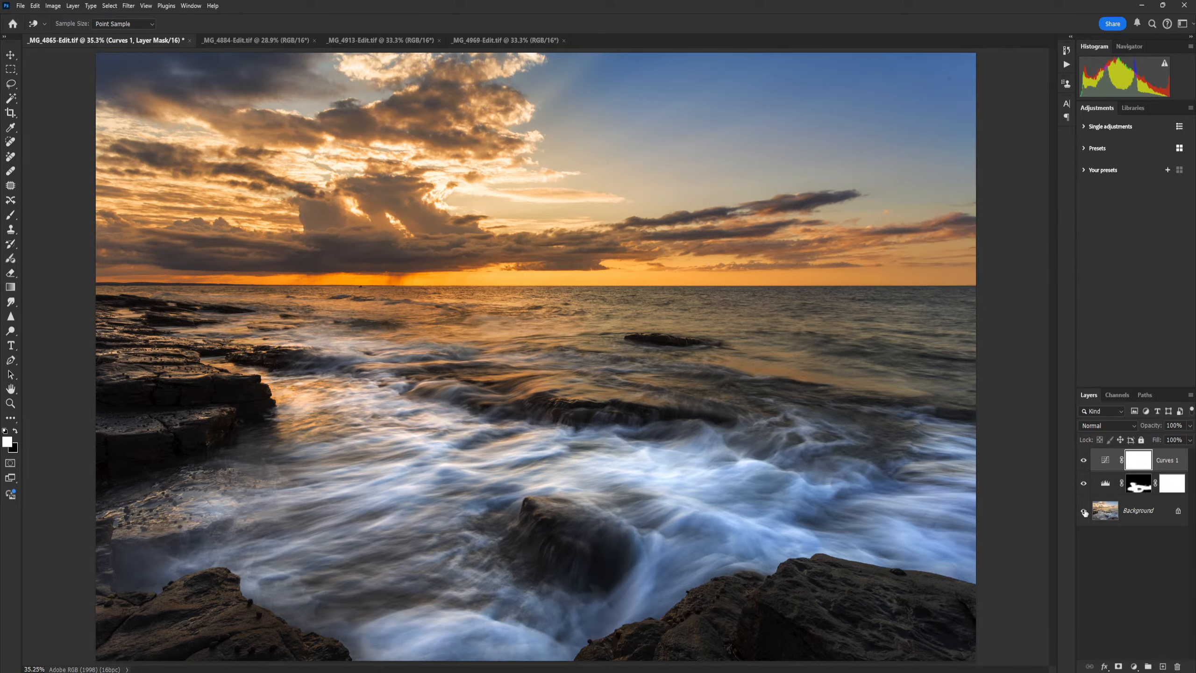
- Paint black on the Curves 1 mask over the image centre with a greatly enlarged brush at 100% opacity, leaving a dark vignette
click(10, 217)
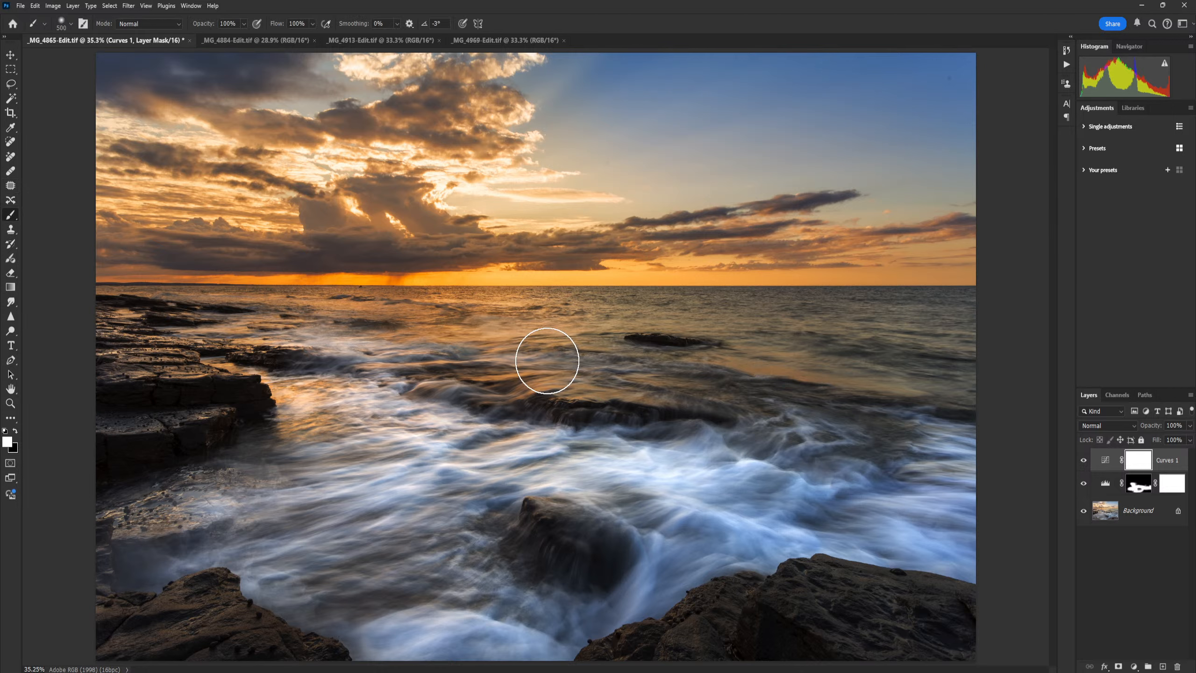
key(bracketright)
key(bracketright)
key(bracketright)
key(bracketright)
key(bracketright)
key(bracketright)
key(bracketright)
key(bracketright)
key(bracketright)
key(bracketright)
key(bracketright)
key(bracketright)
key(bracketright)
key(bracketright)
key(bracketright)
key(bracketright)
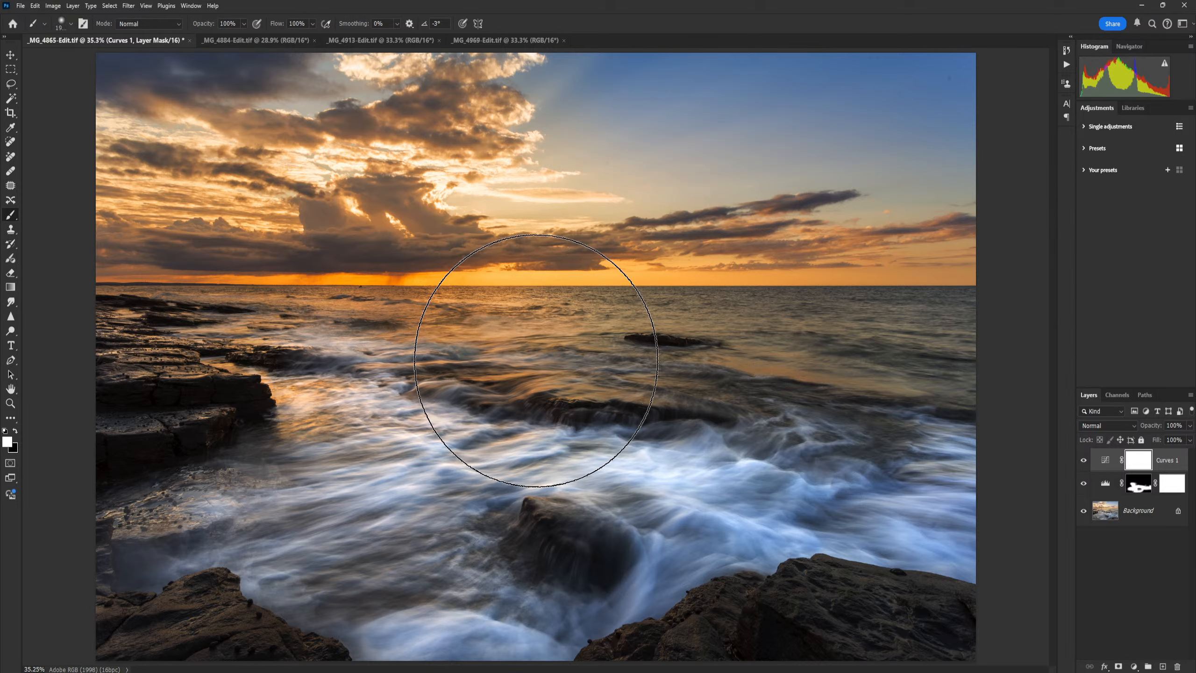
key(bracketright)
key(bracketright)
key(bracketright)
key(bracketright)
key(bracketright)
key(bracketright)
key(bracketright)
key(bracketright)
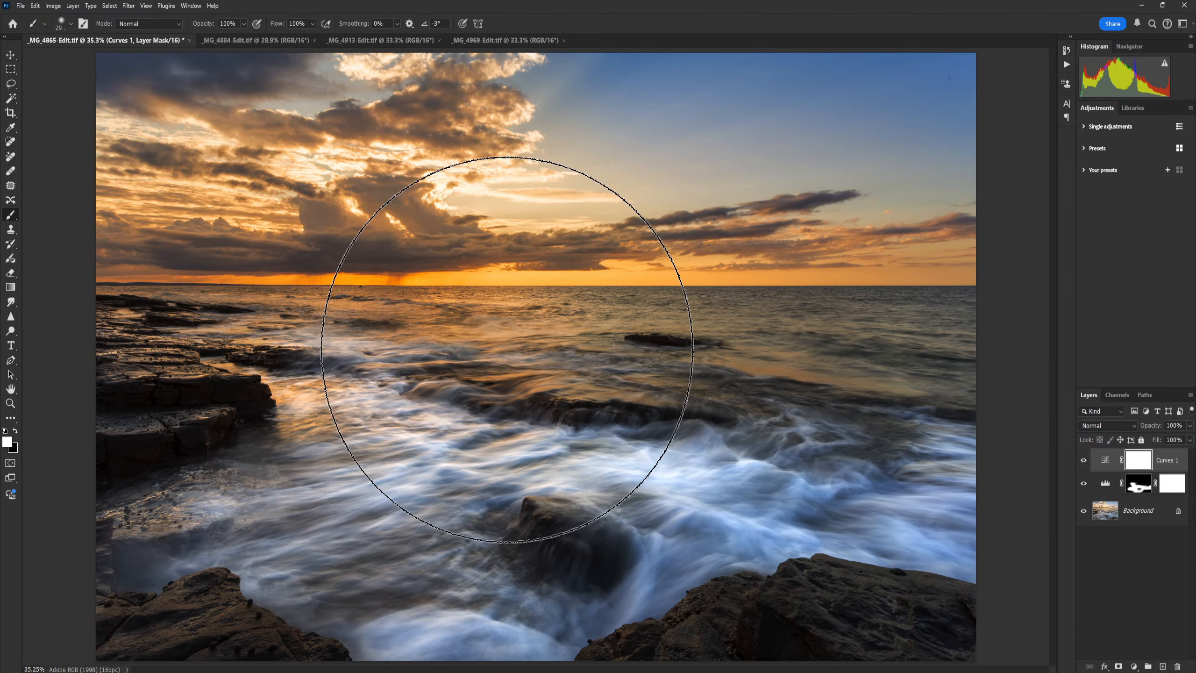
key(])
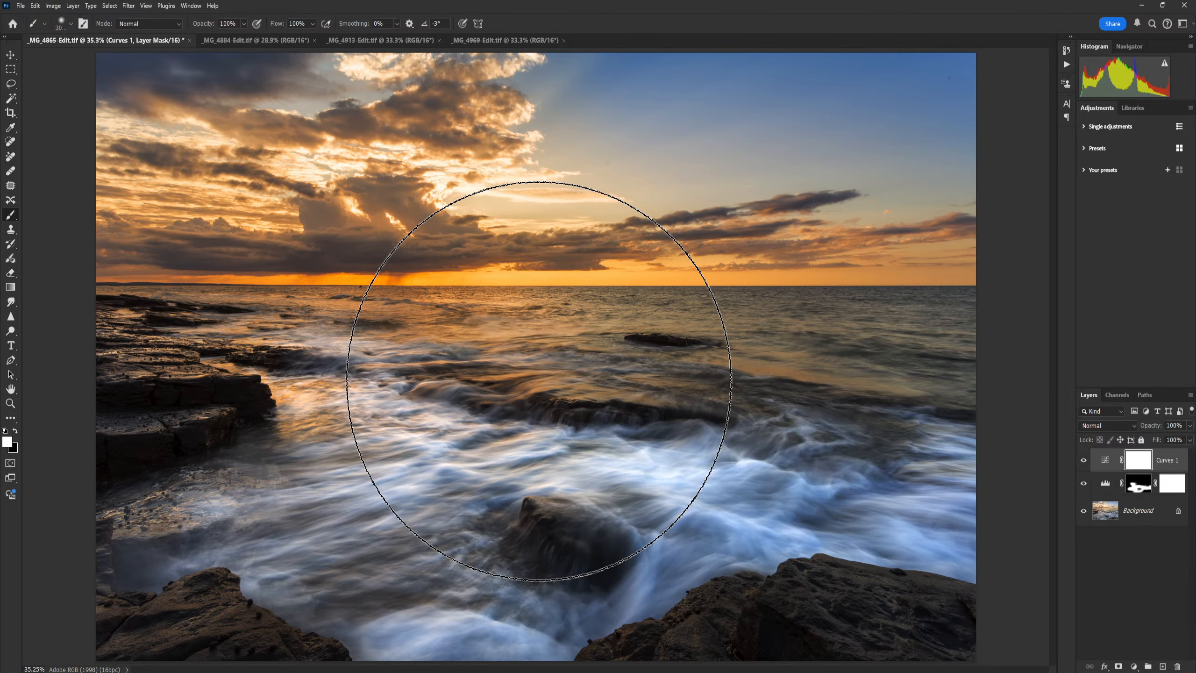
key(])
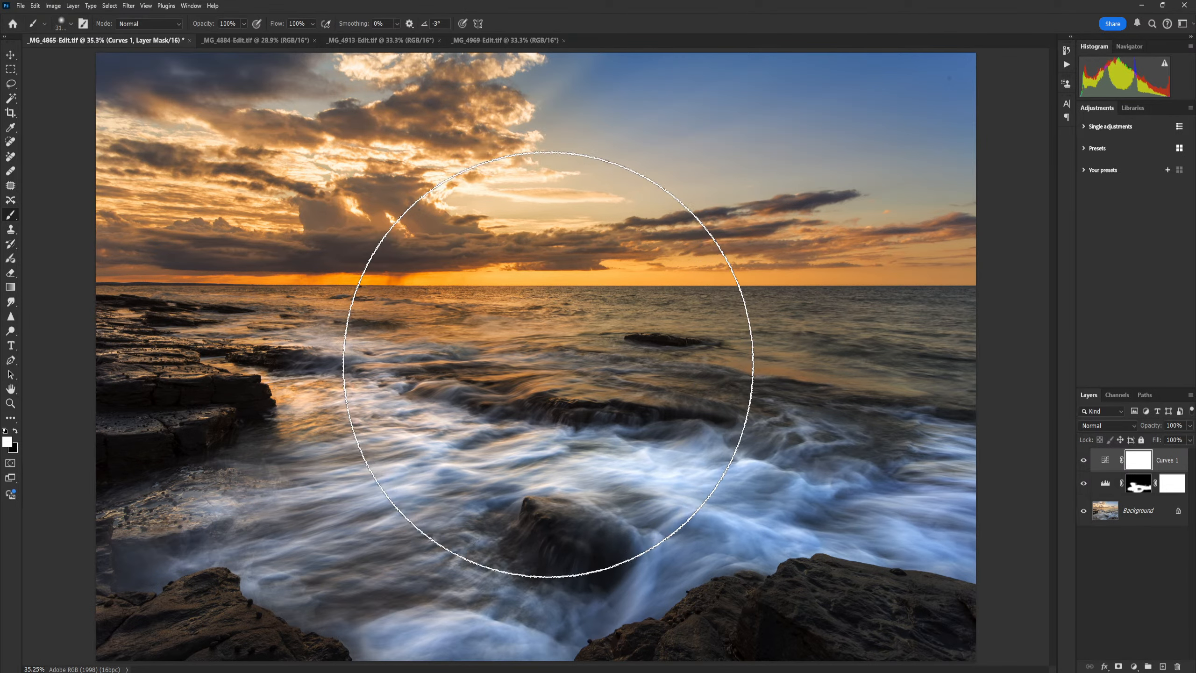
key(x)
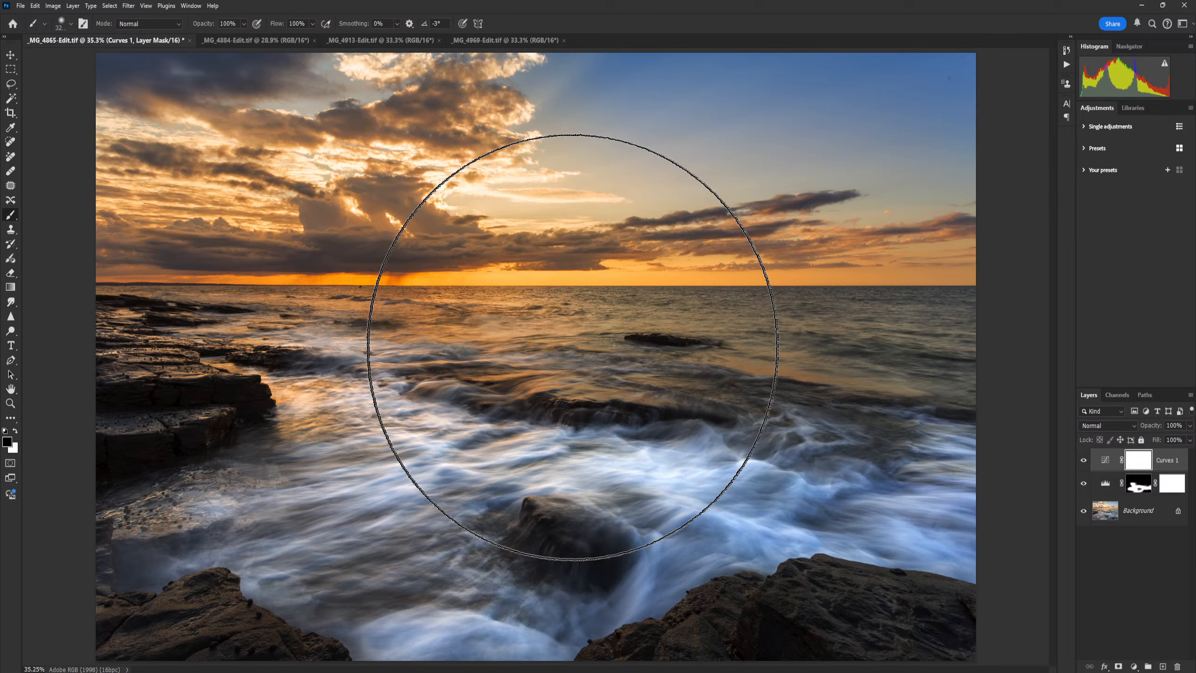
drag(526, 360, 470, 350)
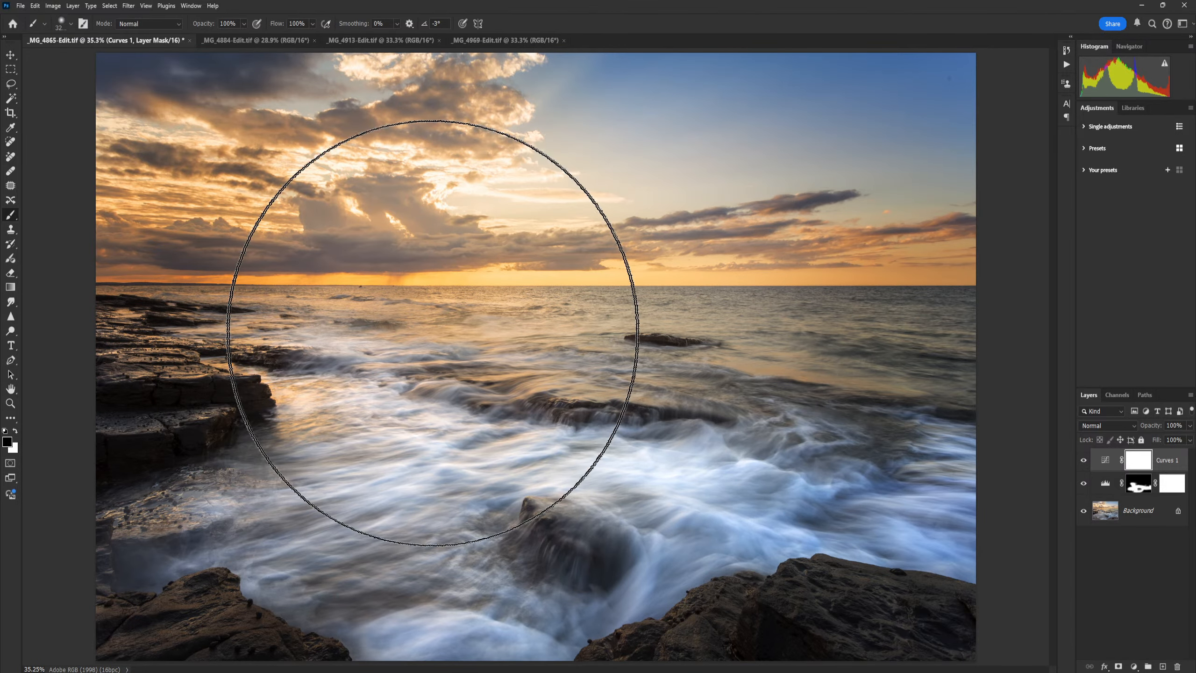
click(427, 338)
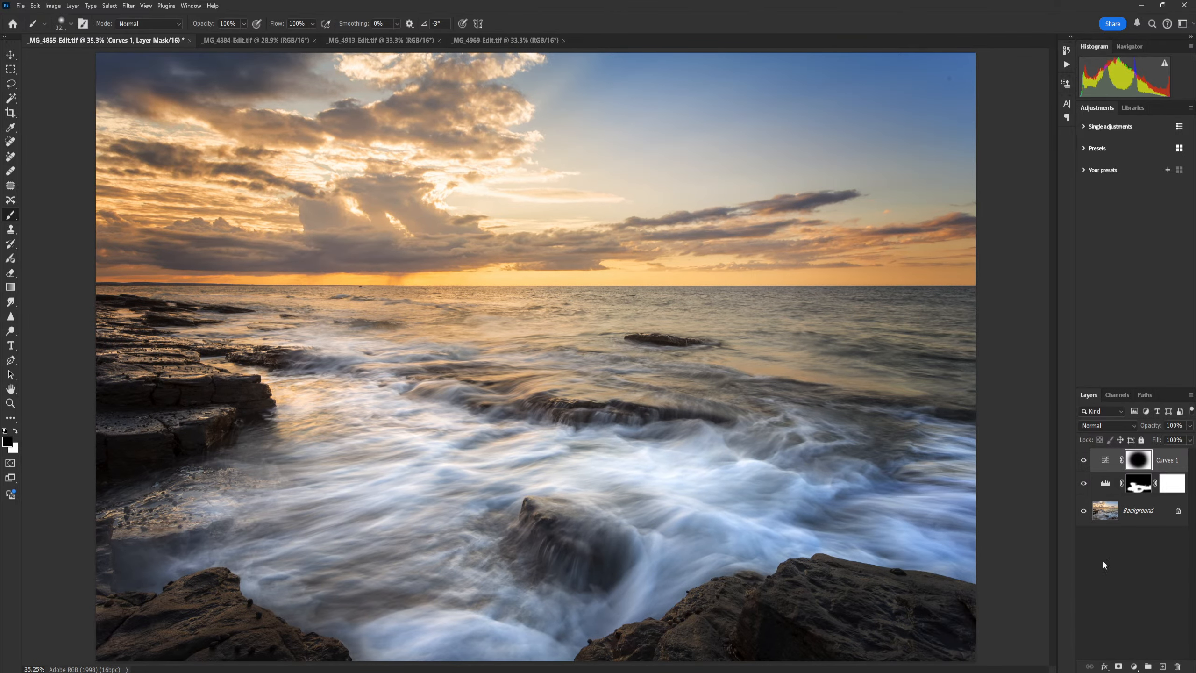
- Compare the image with Curves 1 hidden and shown, at fitted and reduced size, to judge the vignette's effect
click(1084, 460)
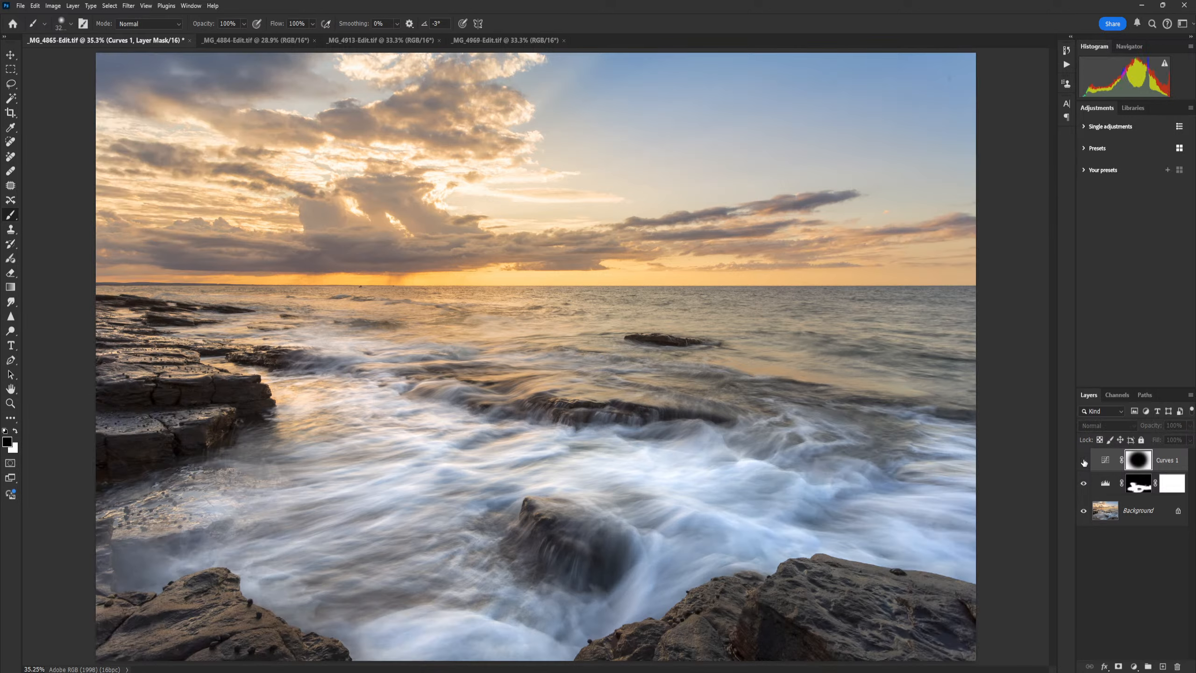
click(1084, 461)
click(1084, 461)
click(1084, 461)
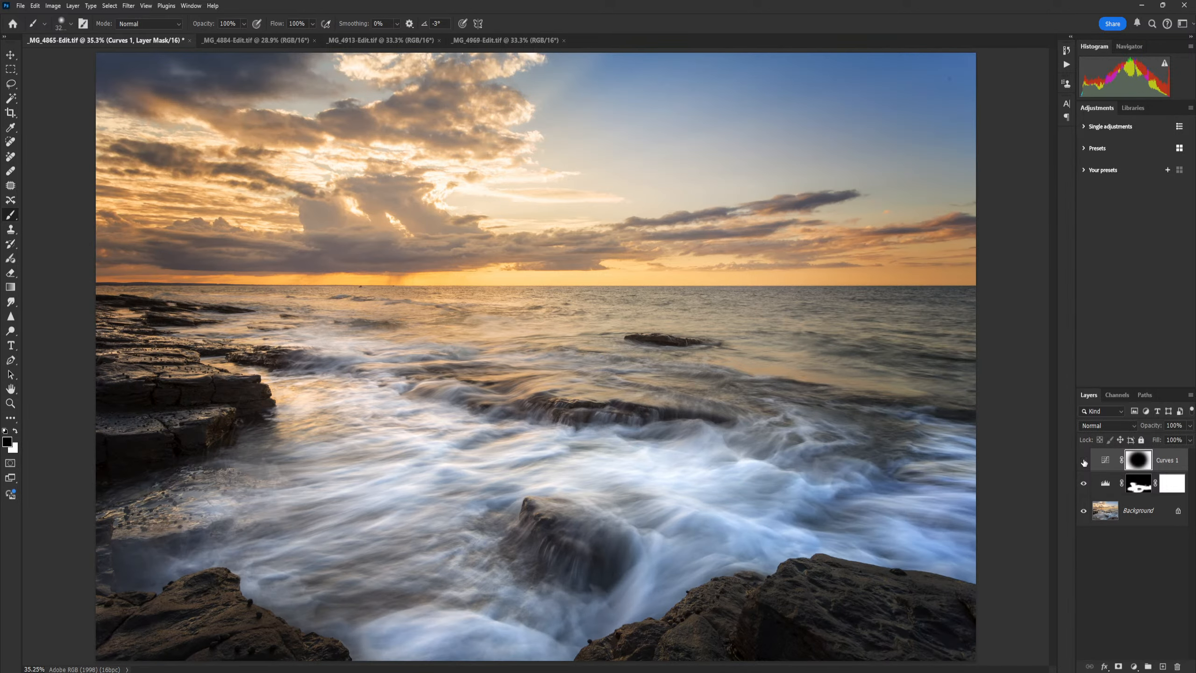
click(1084, 461)
click(1084, 460)
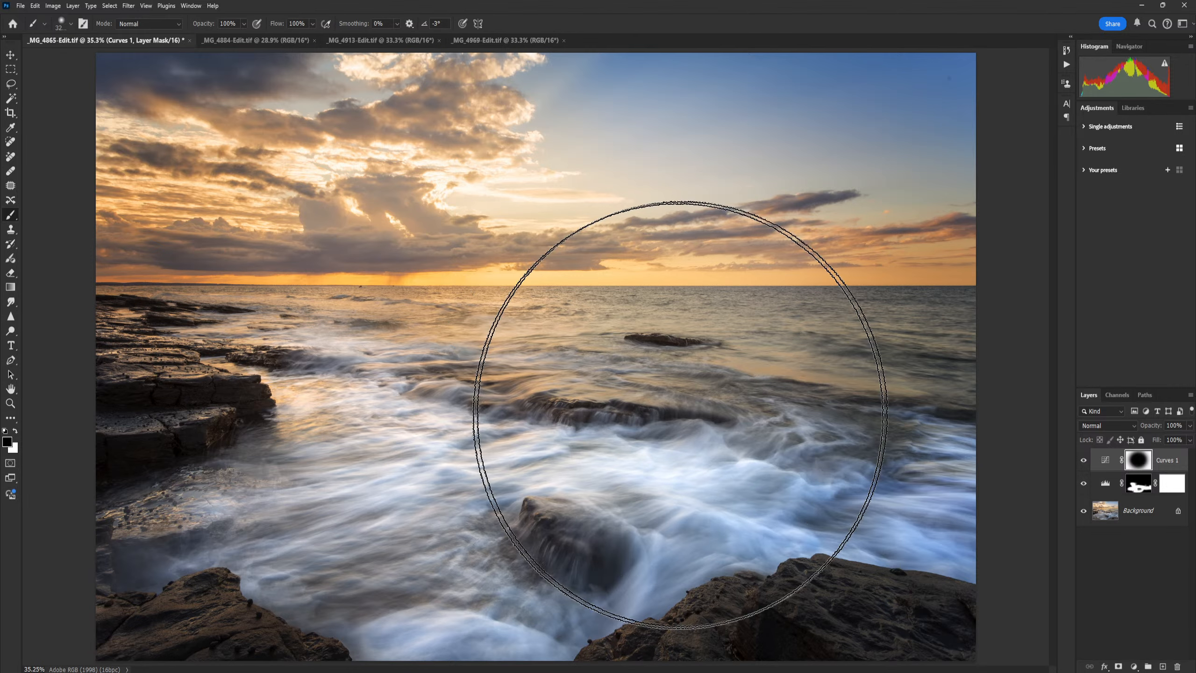
scroll(680, 415, down, 10)
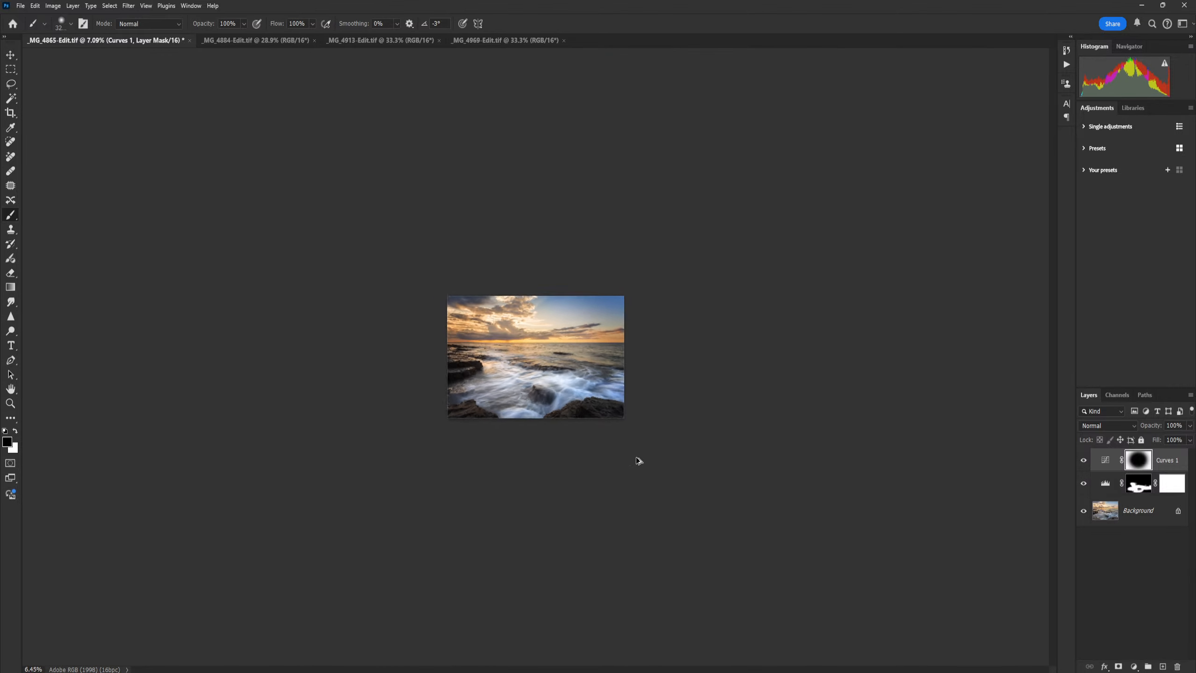
scroll(639, 461, up, 3)
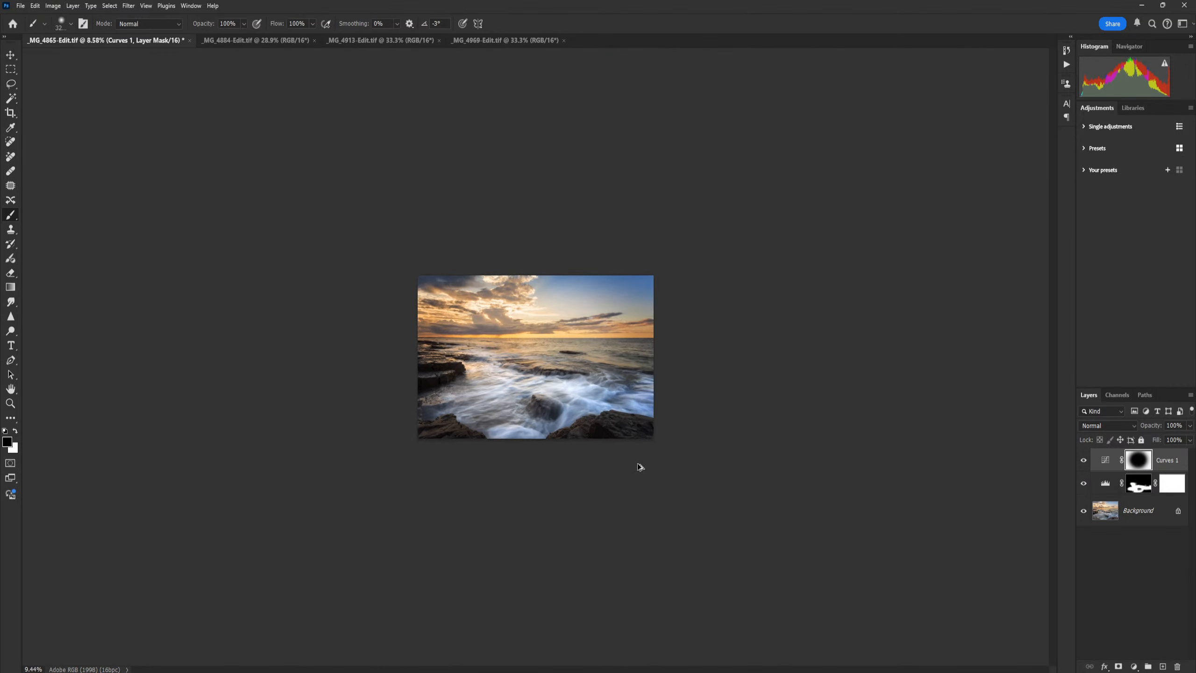
click(1088, 458)
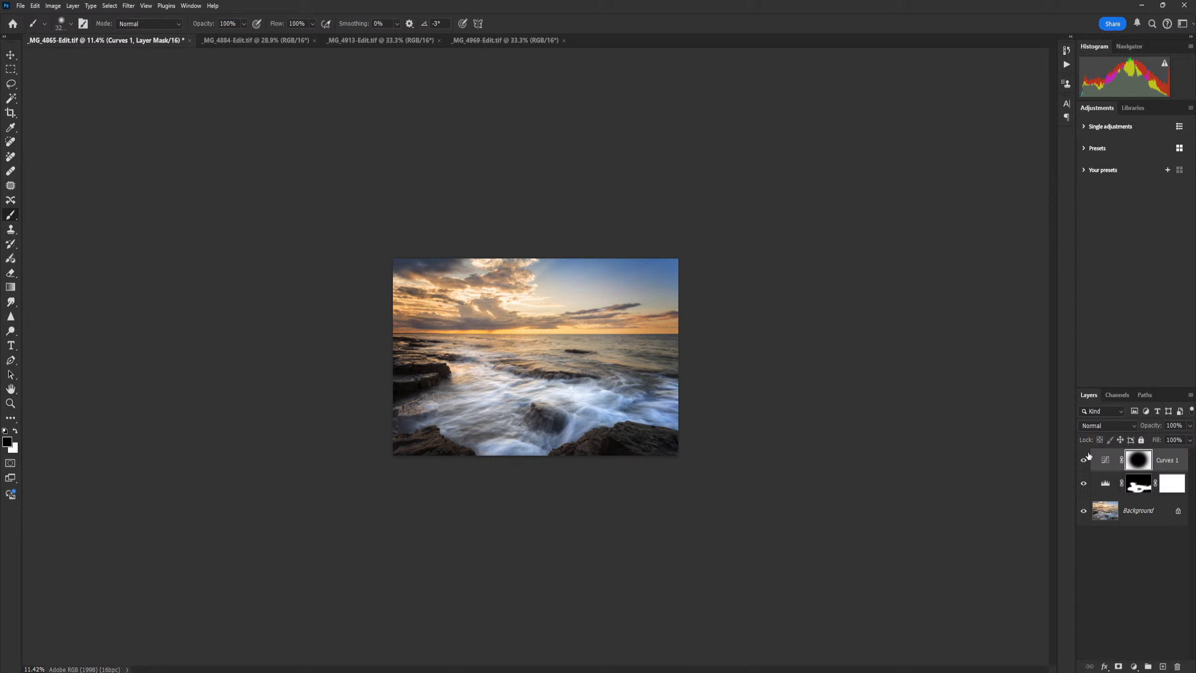
click(1088, 458)
click(1088, 458)
click(1084, 460)
click(1084, 460)
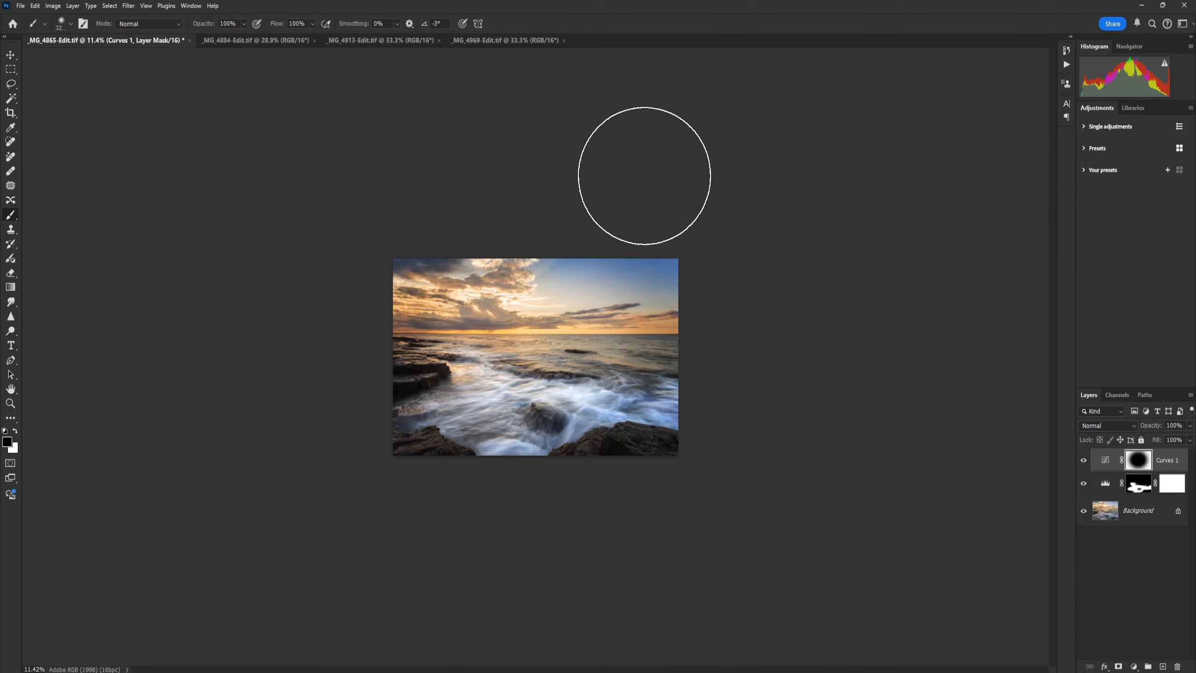
- Paint white on the Curves 1 mask over the upper sky to darken it, and compare with the layer hidden
key(x)
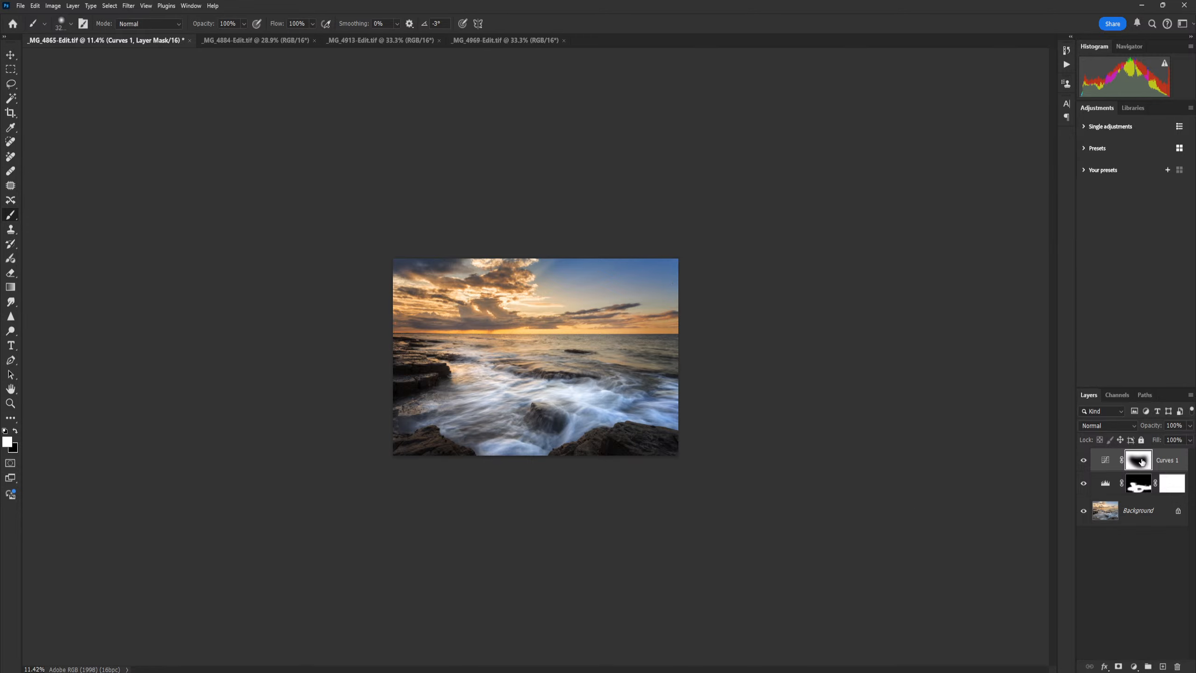
click(1083, 462)
click(1082, 463)
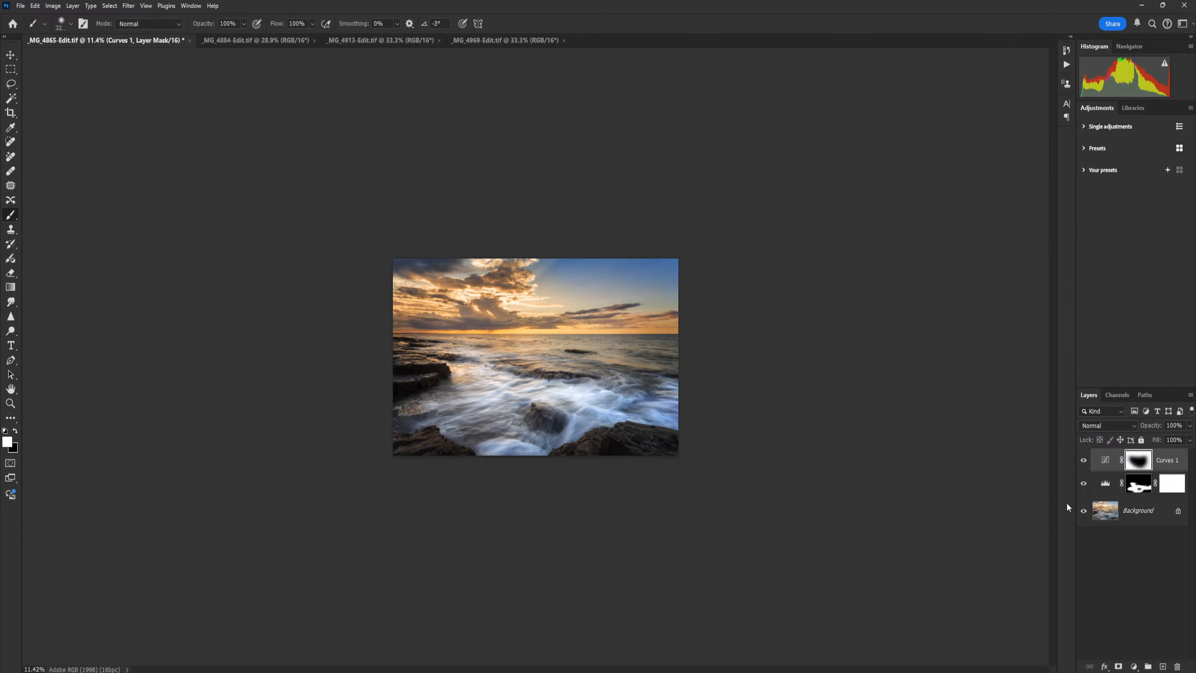
- Reduce the Curves 1 layer's opacity to 45% to soften the vignette
click(1190, 440)
mouse_move(1175, 440)
mouse_down()
mouse_move(1126, 442)
mouse_move(1139, 452)
mouse_move(1164, 442)
mouse_up()
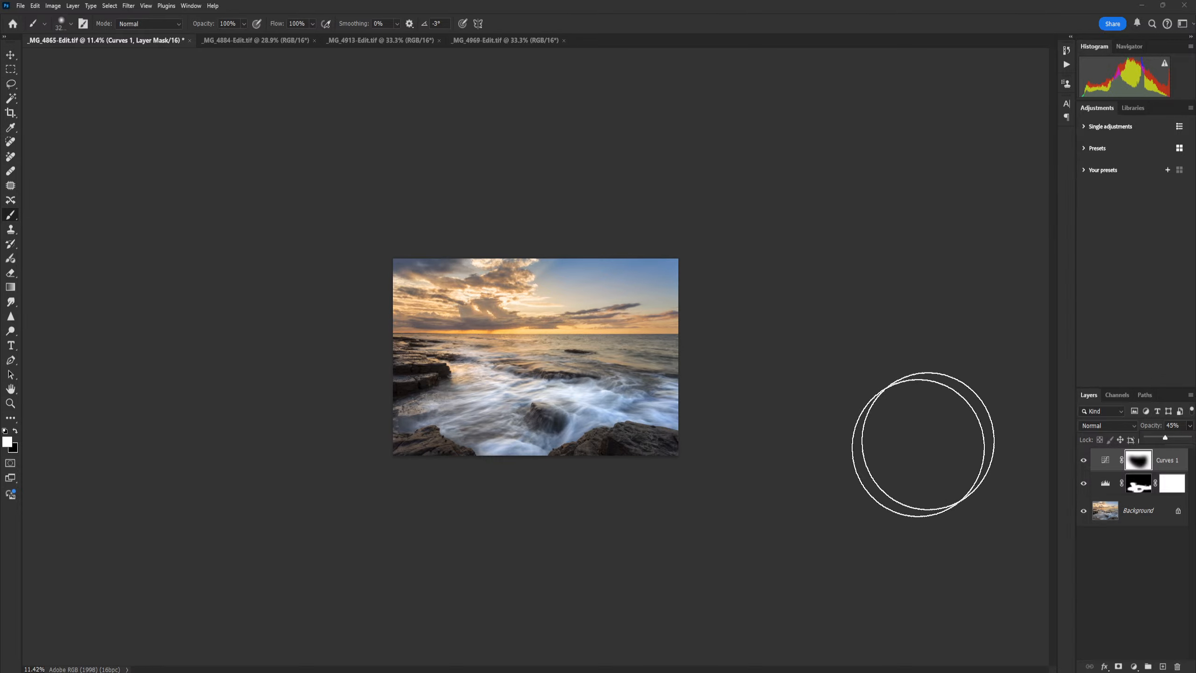
click(1141, 465)
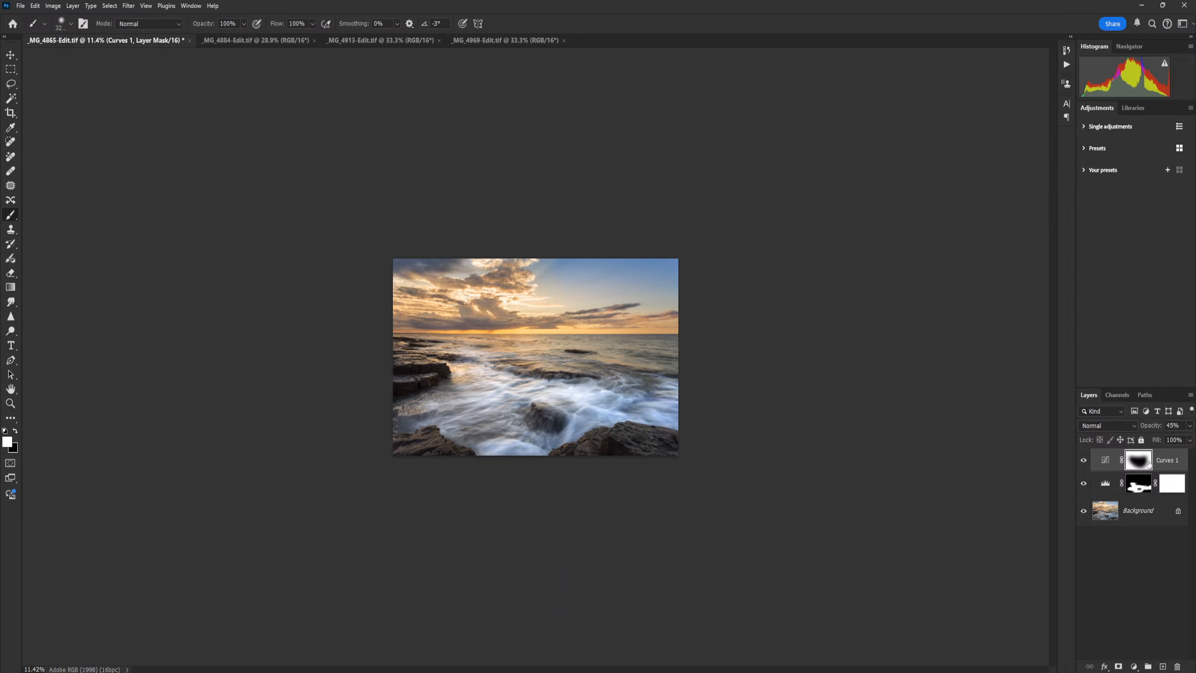
- Check the softened vignette on the whole image by hiding and showing Curves 1, leaving the layer visible
key(ctrl+0)
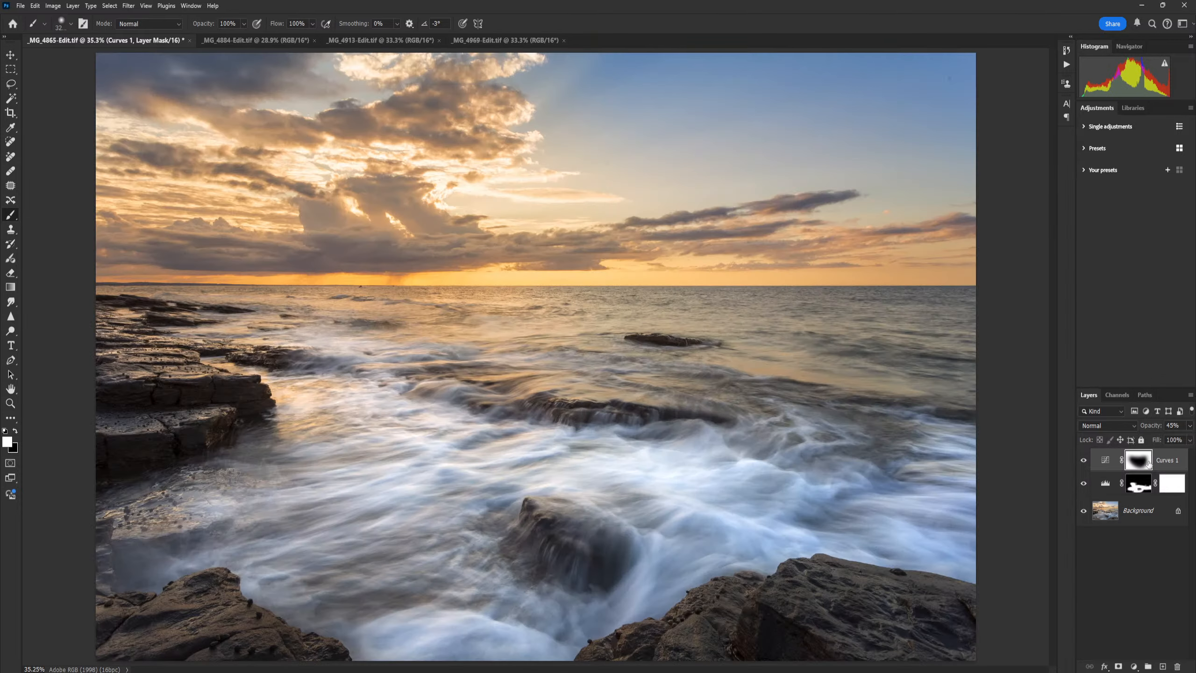
click(1084, 461)
click(1084, 462)
click(1085, 461)
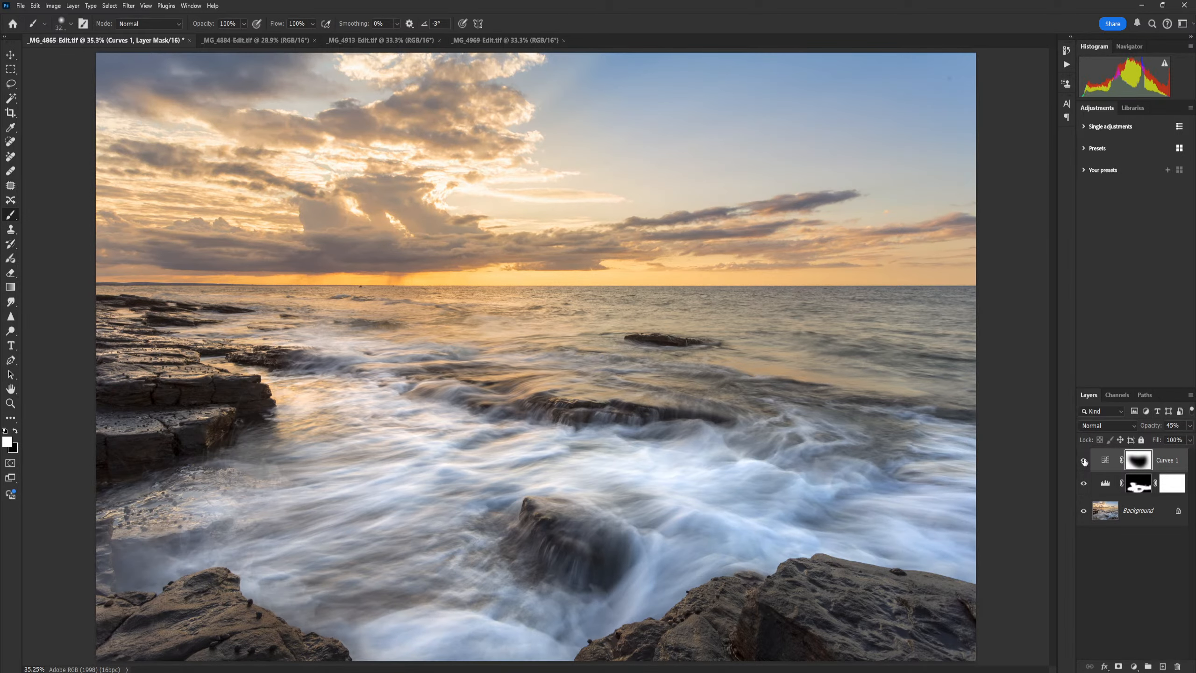
click(1084, 461)
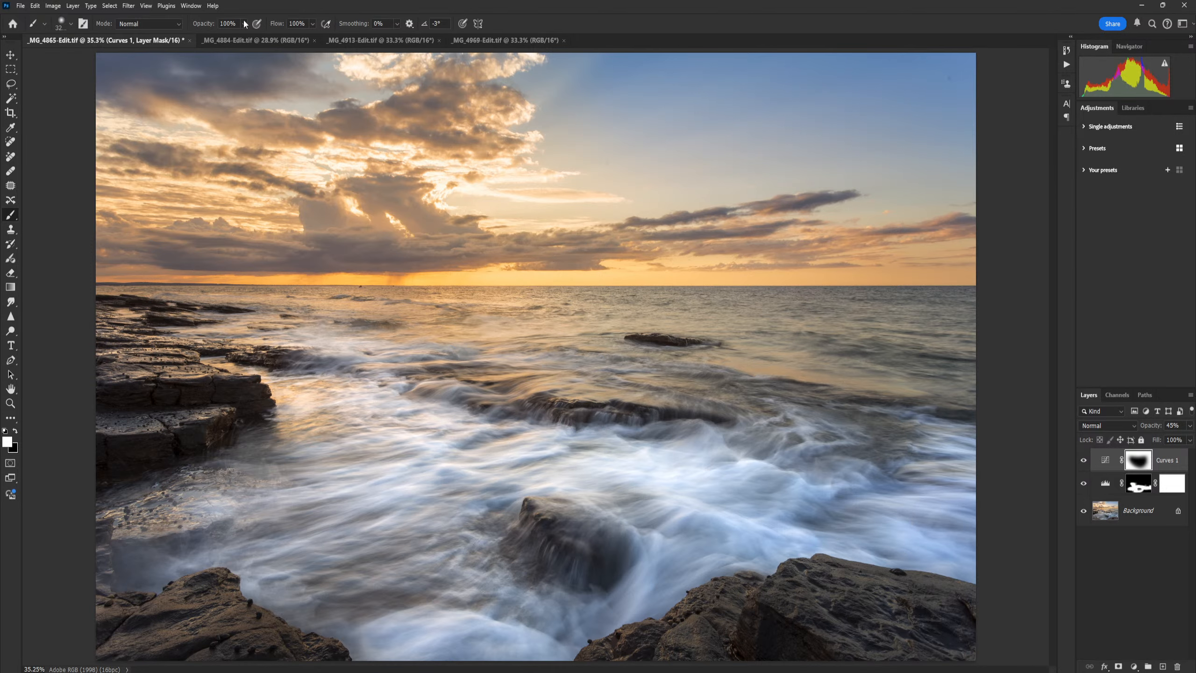
- Flatten the Curves 1 and Levels 1 adjustments into the Background layer
click(11, 56)
click(70, 6)
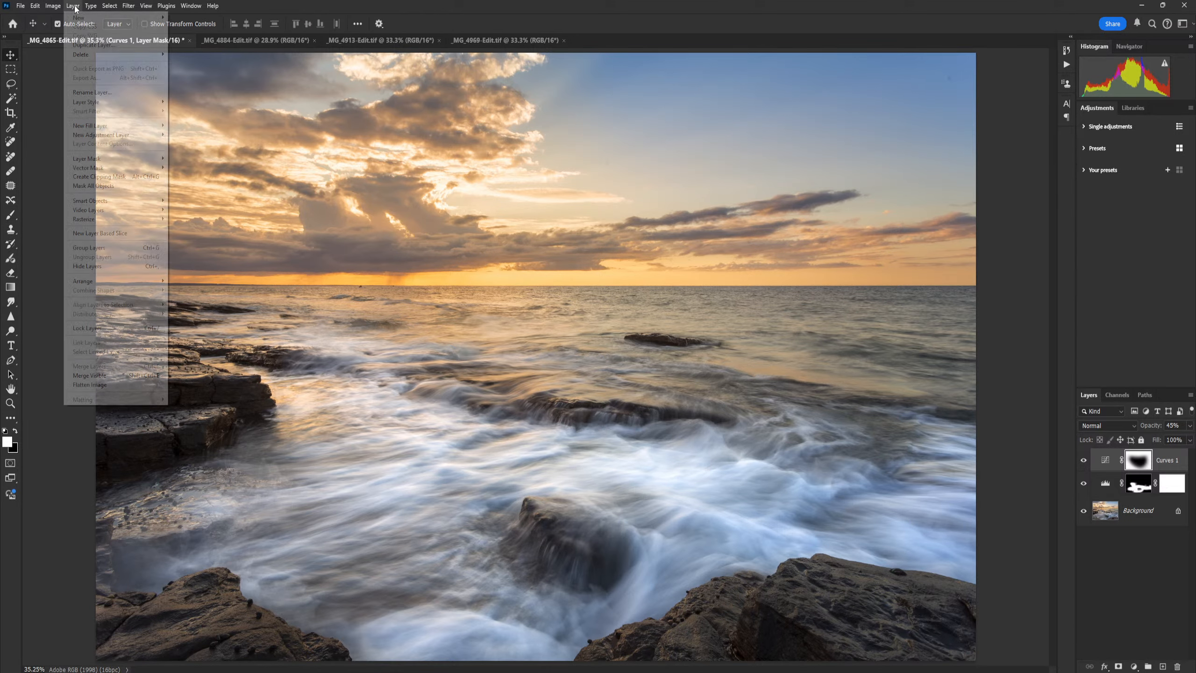
click(141, 382)
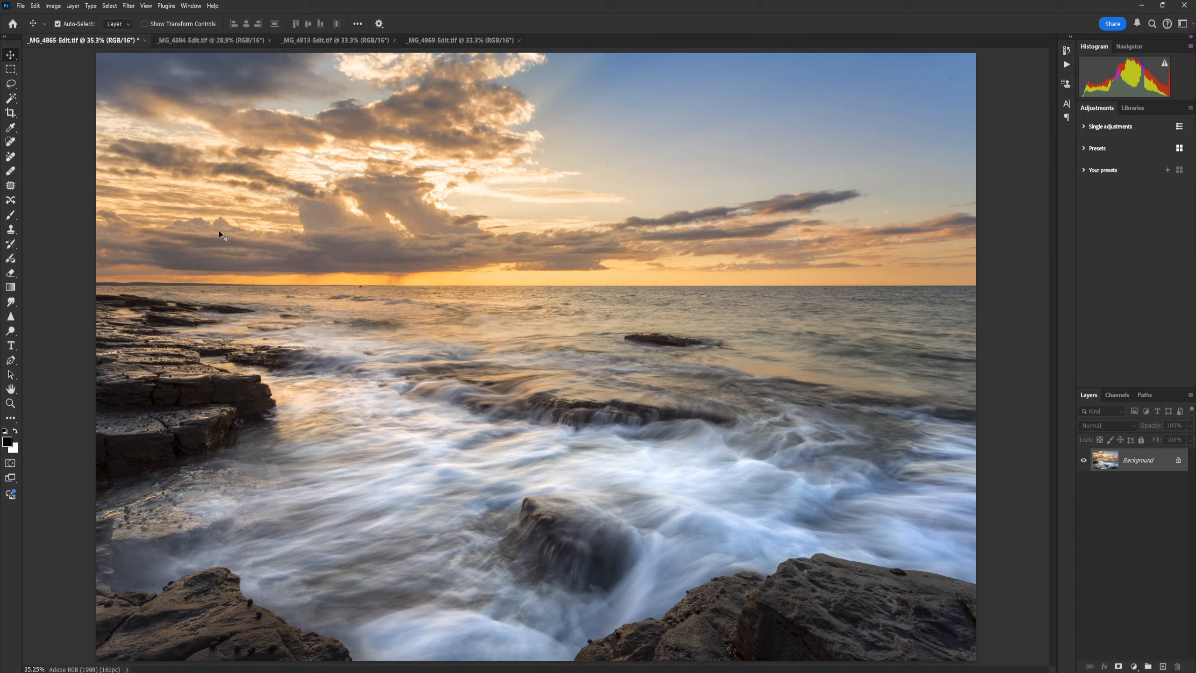
- Save _MG_4865-Edit.tif, and switch to Lightroom Classic to preview _MG_4974.CR2, _MG_4969-Edit.tif and _MG_4884-Edit.tif
click(36, 6)
click(42, 115)
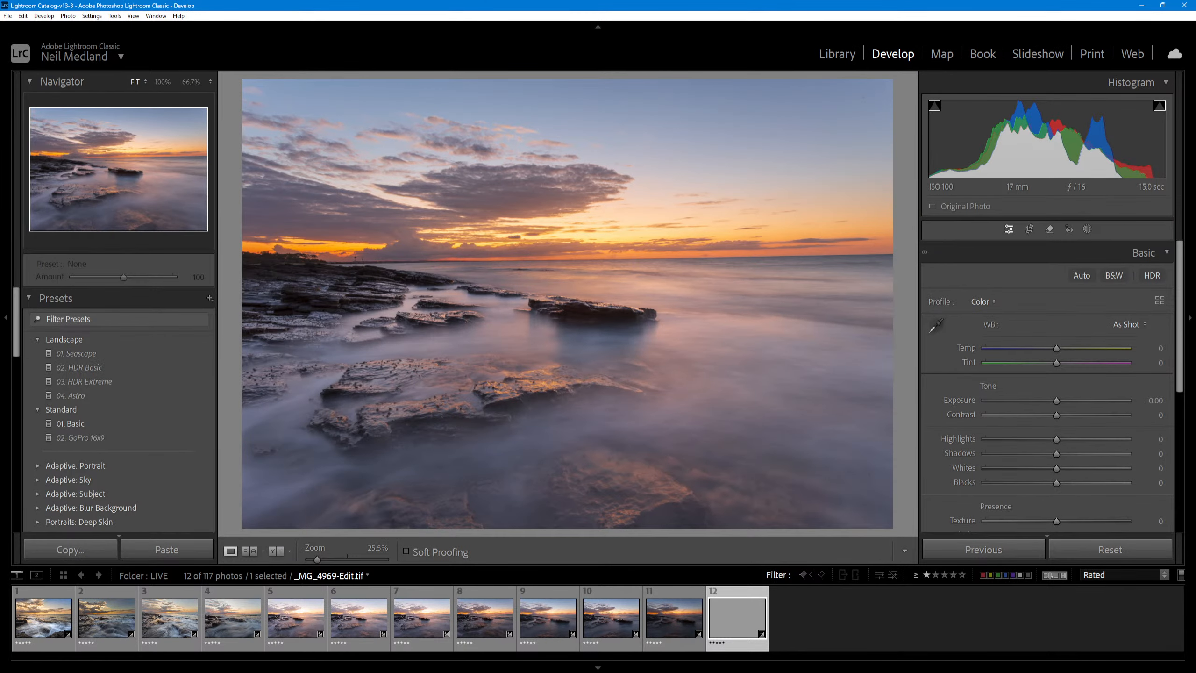
mouse_move(640, 672)
click(488, 647)
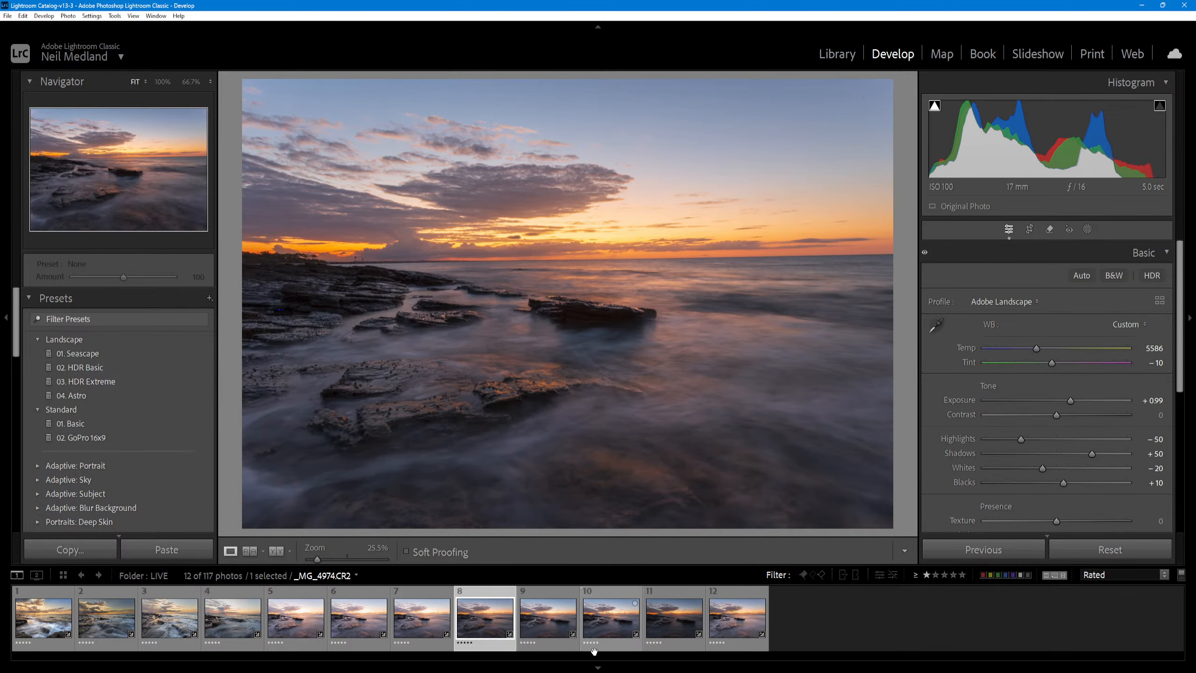
click(733, 644)
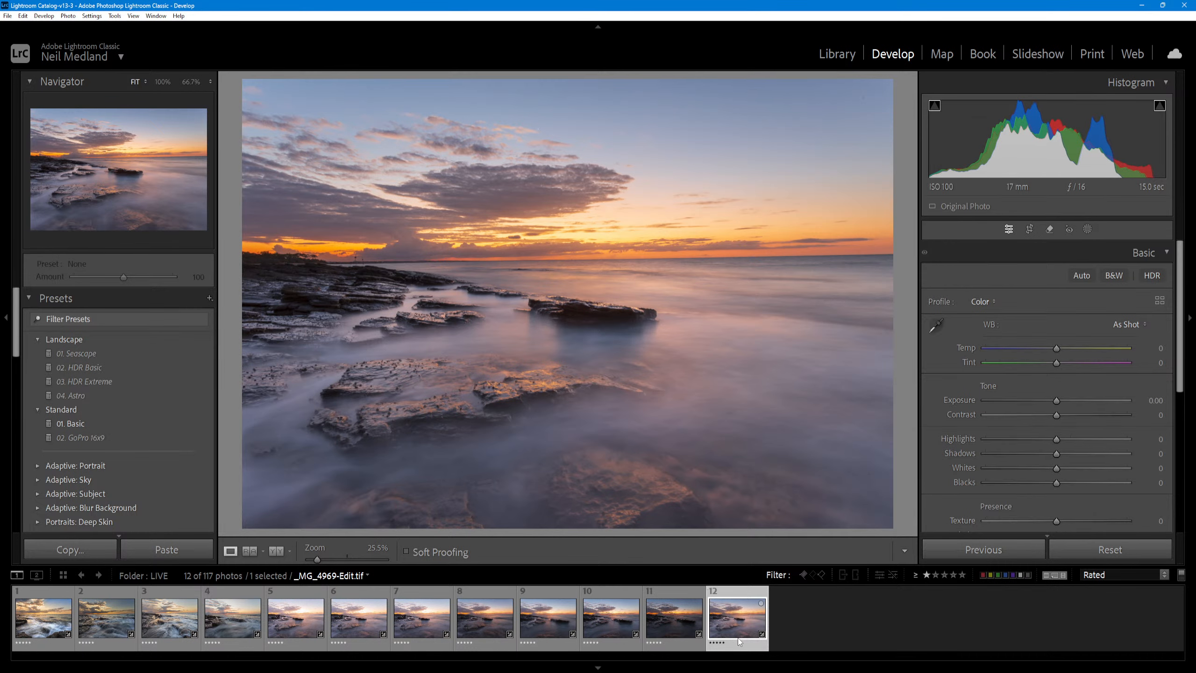
click(106, 622)
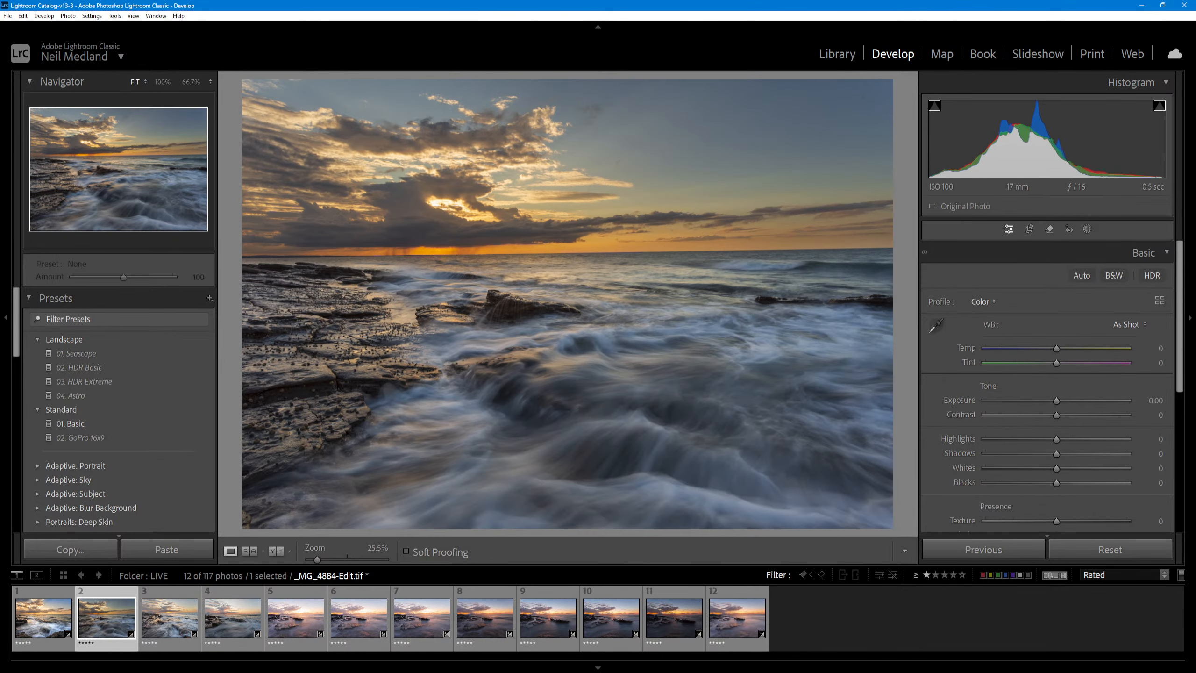
right_click(118, 648)
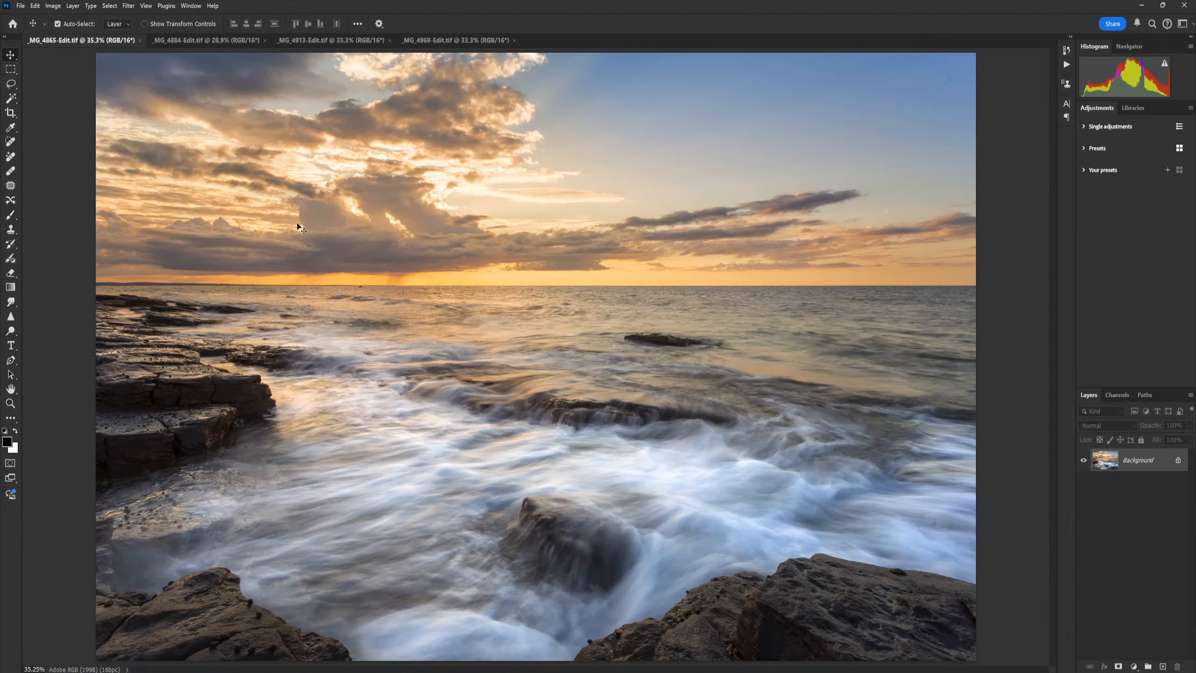
- In Photoshop's _MG_4884-Edit.tif, add a Levels adjustment with the white input level at 181 and invert its mask to black
click(206, 37)
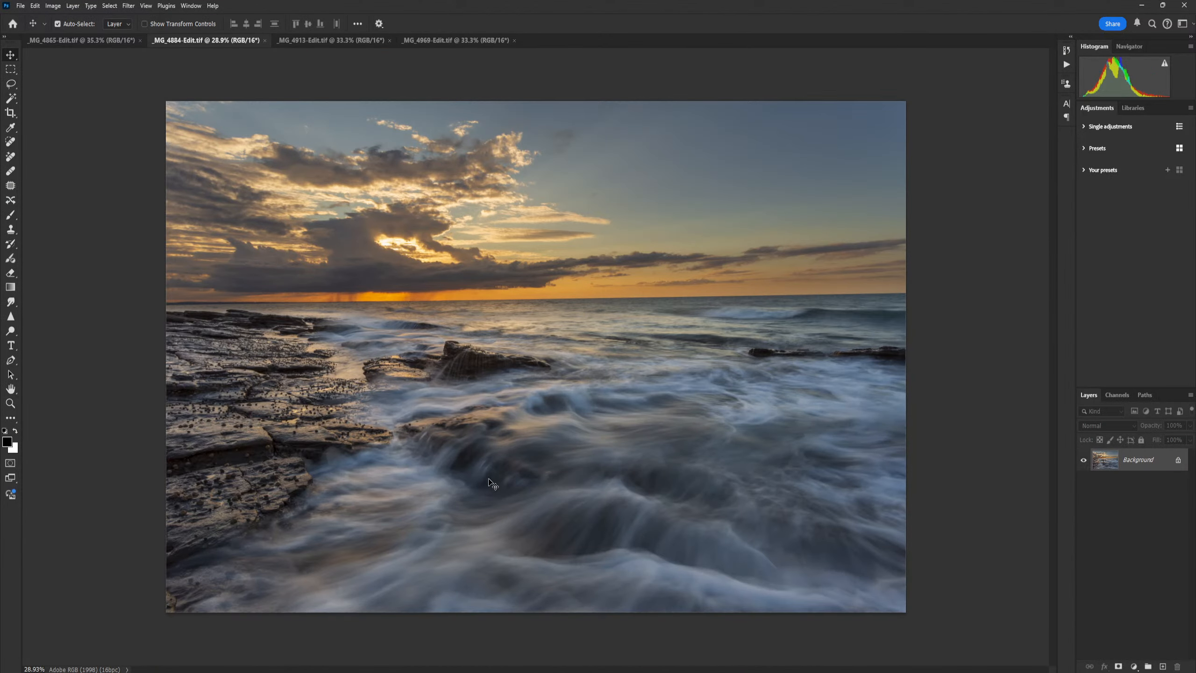
key(ctrl+0)
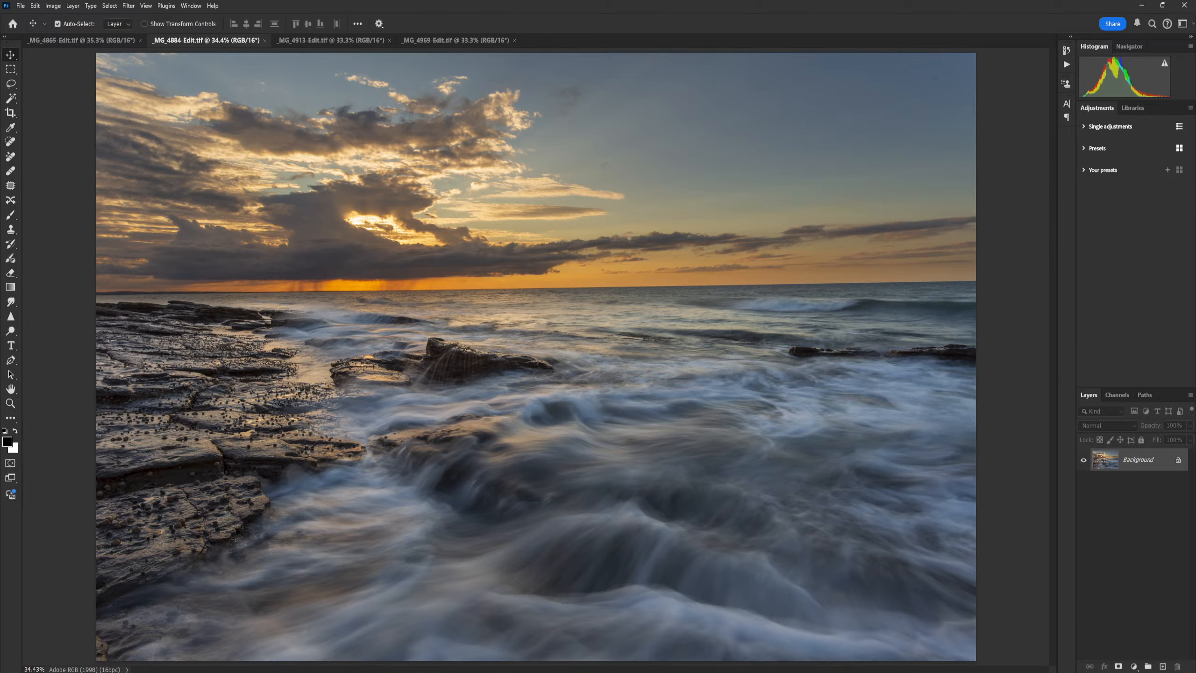
click(1134, 666)
click(1140, 543)
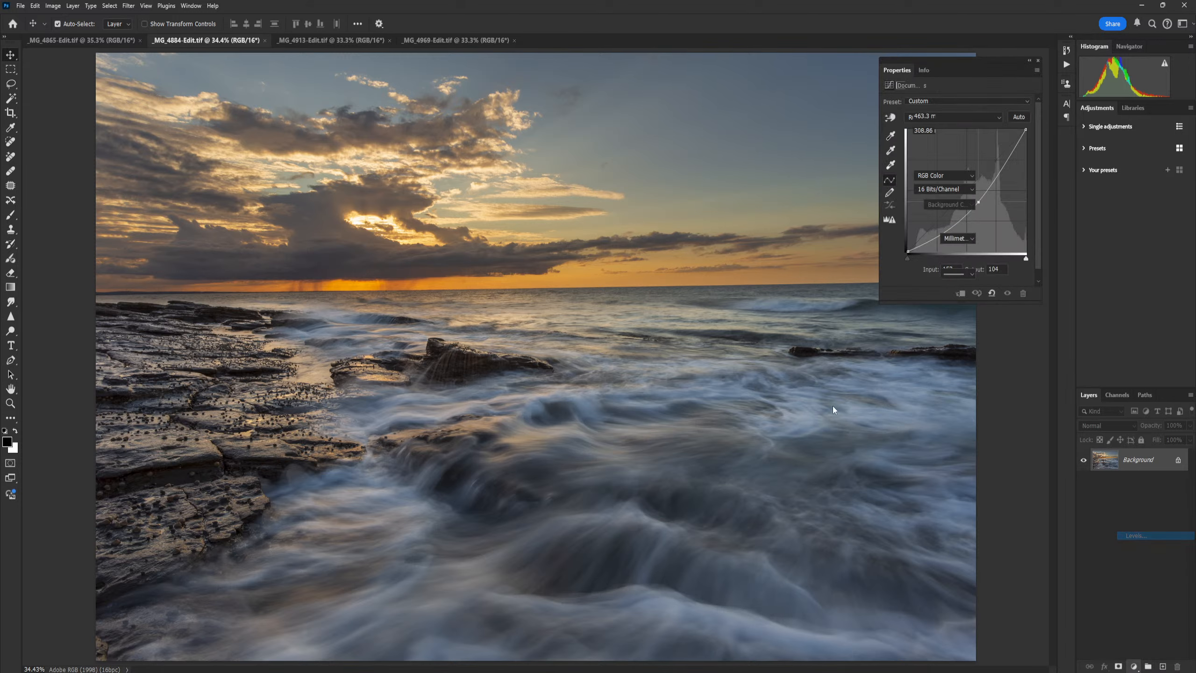
drag(1020, 178, 982, 179)
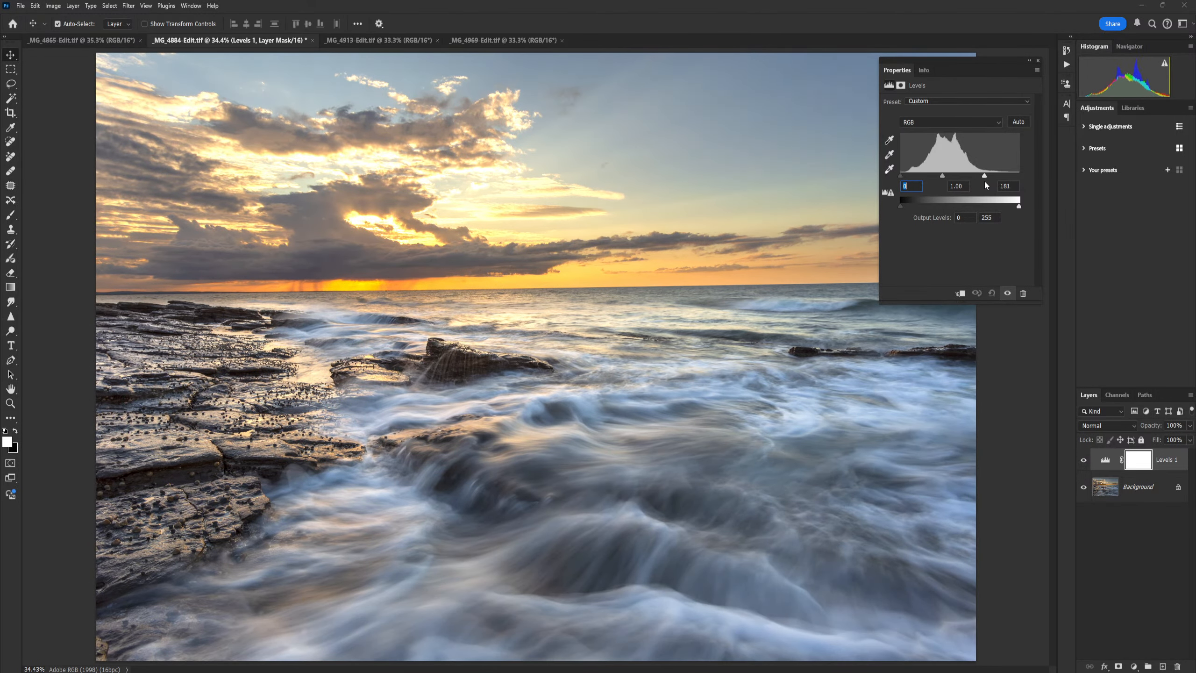
click(1038, 61)
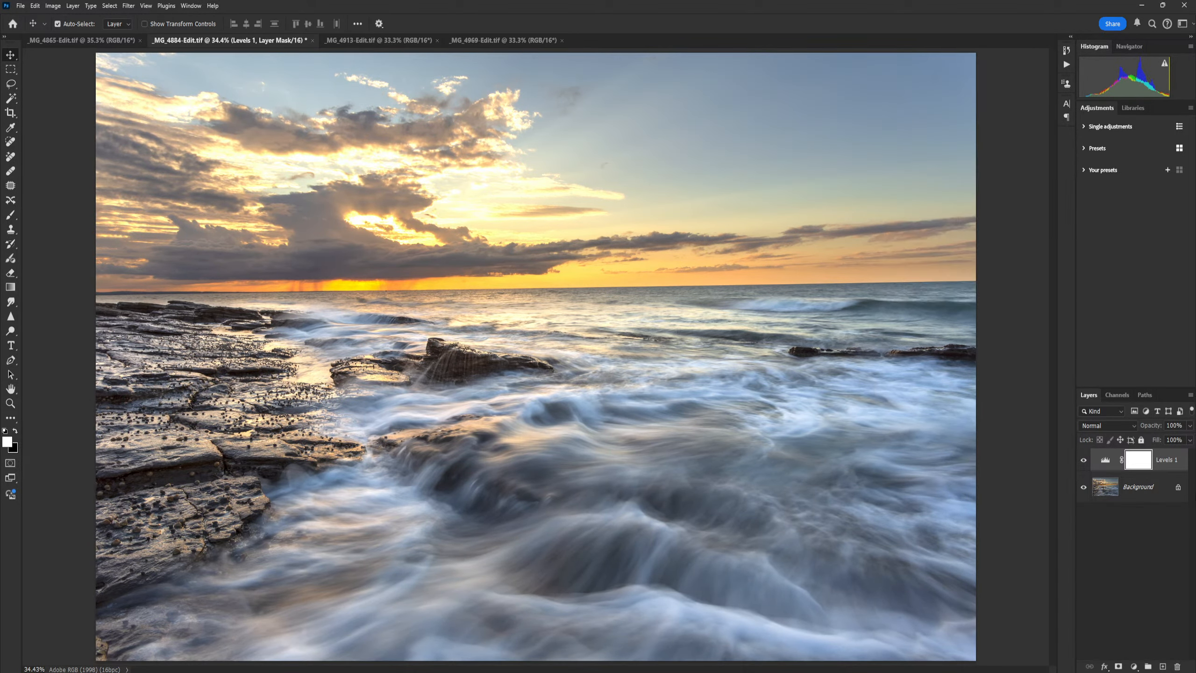
key(ctrl+i)
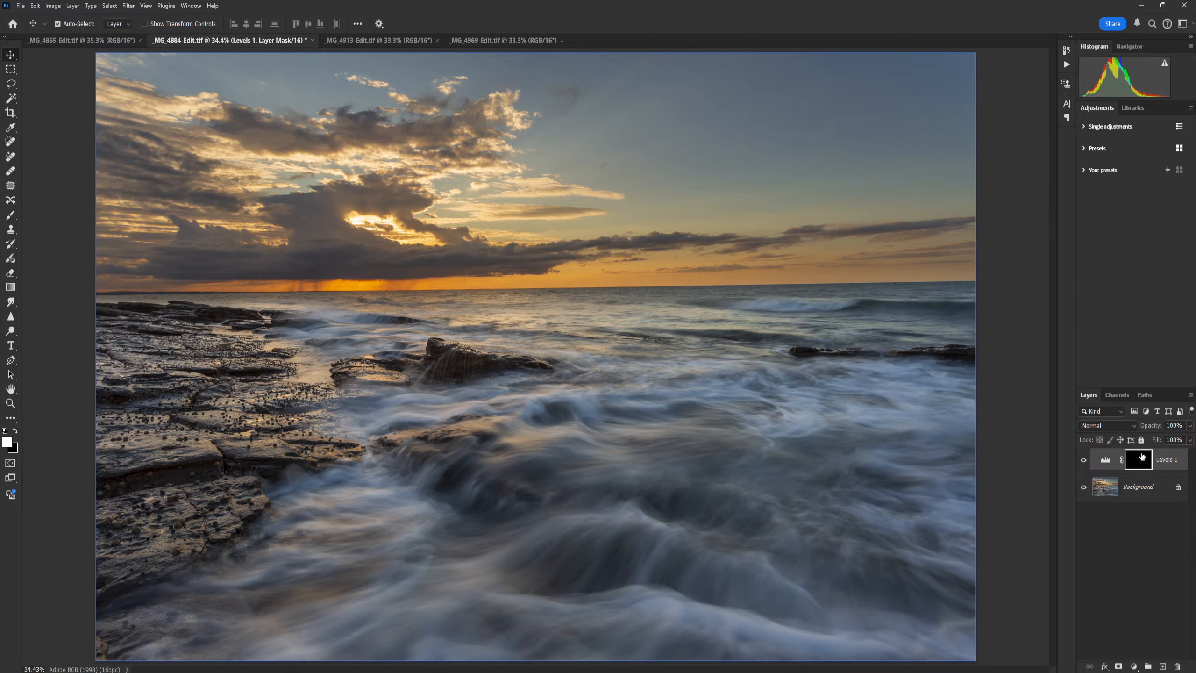
- Paint white with a soft, reduced brush on the Levels 1 mask over the middle-distance swirling water to brighten it
click(10, 215)
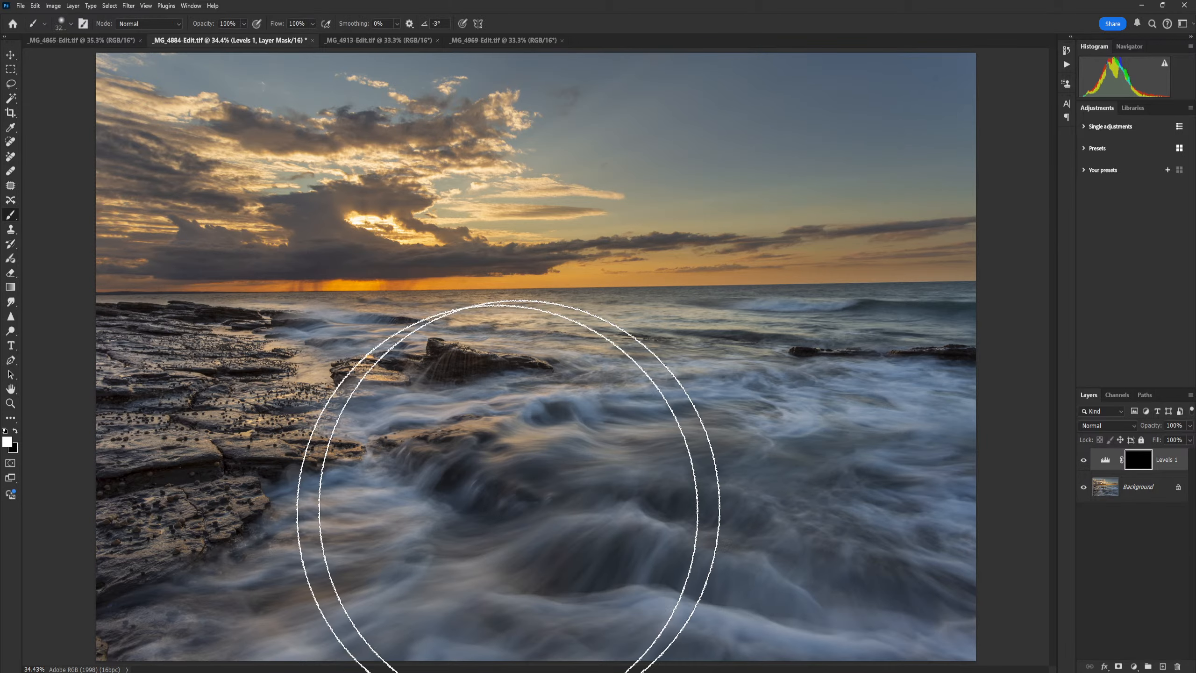
key(bracketleft)
key(bracketleft)
key(bracketleft)
key(bracketleft)
key(bracketleft)
key(bracketleft)
key(bracketleft)
key(bracketleft)
key(bracketleft)
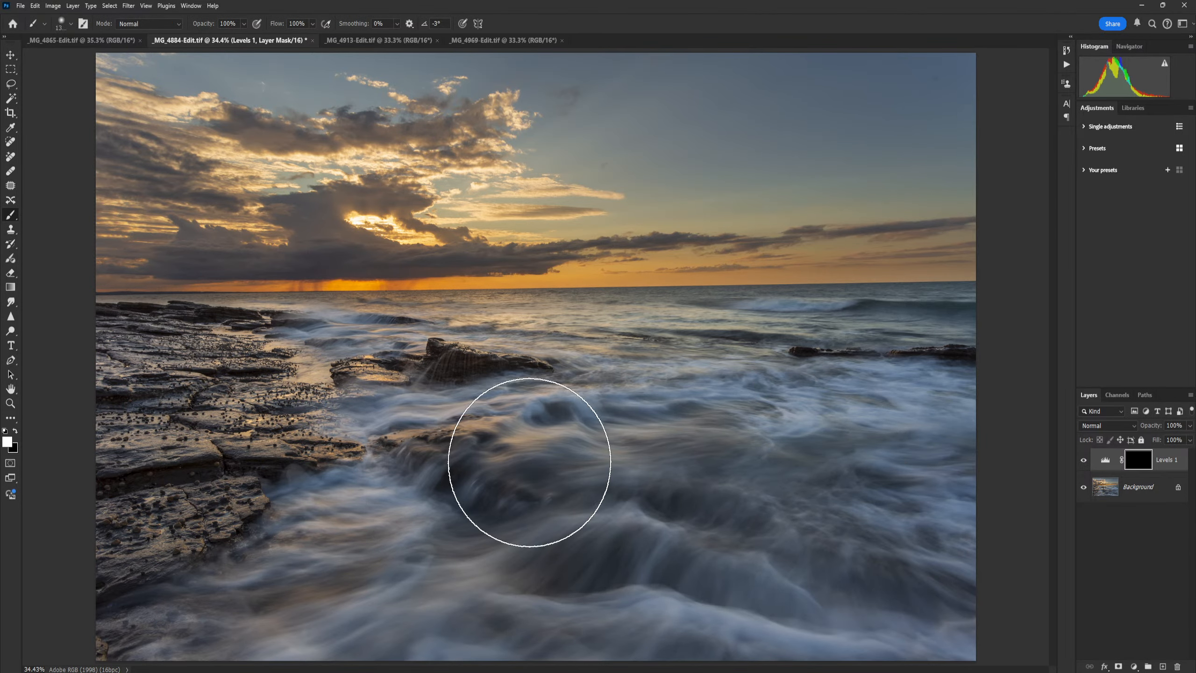
mouse_move(528, 461)
mouse_down()
mouse_move(377, 558)
mouse_move(480, 579)
mouse_move(580, 423)
mouse_move(904, 419)
mouse_move(803, 381)
mouse_up()
- Paint white with a smaller brush on the Levels 1 mask over the breaking wave near the horizon
key(bracketleft)
key(bracketleft)
key(bracketleft)
key(bracketleft)
key(bracketleft)
key(bracketleft)
key(bracketleft)
key(bracketleft)
key(bracketleft)
key(bracketleft)
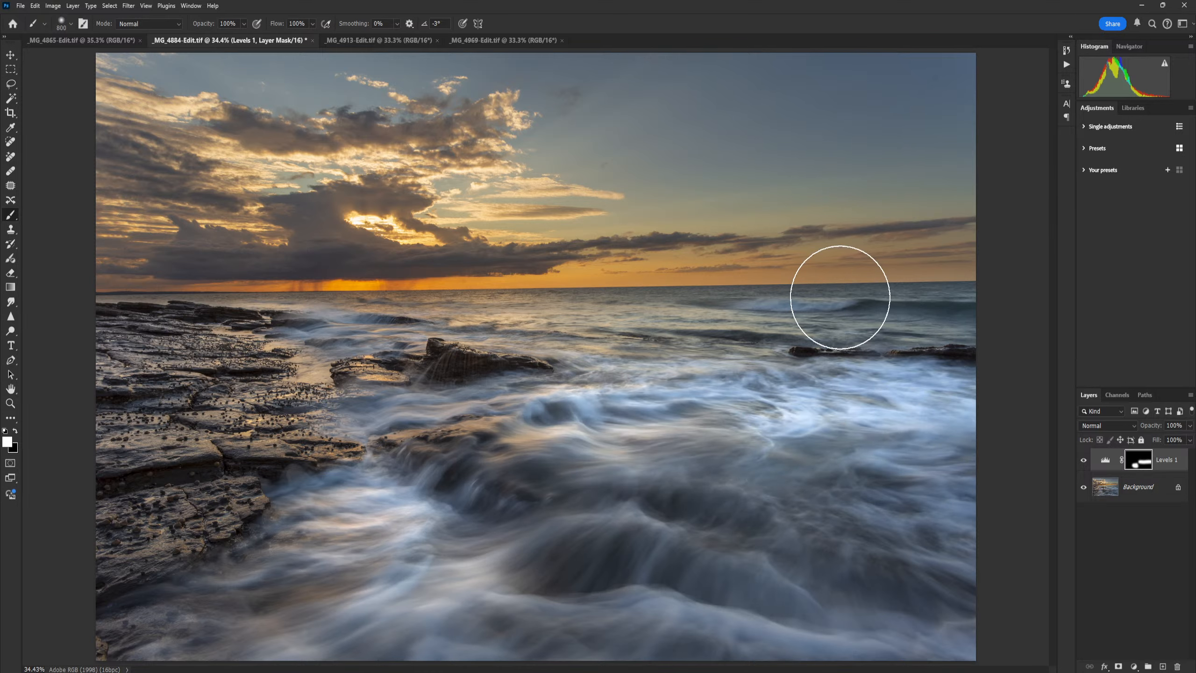
drag(842, 306, 737, 305)
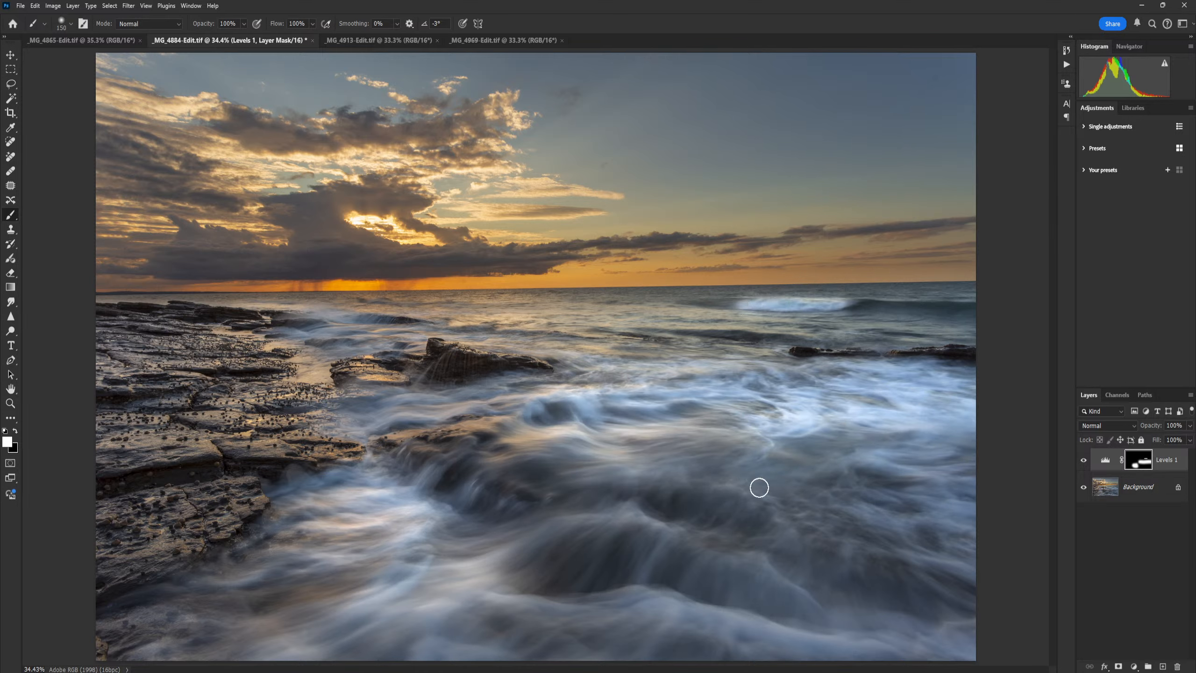
- Paint white with a 500 px brush on the Levels 1 mask over the foreground water and around the rocks
key(bracketright)
key(bracketright)
key(bracketright)
key(bracketright)
key(bracketright)
key(bracketright)
mouse_move(739, 553)
mouse_down()
mouse_move(616, 526)
mouse_move(745, 562)
mouse_move(567, 542)
mouse_move(497, 632)
mouse_move(1065, 645)
mouse_move(940, 498)
mouse_move(614, 461)
mouse_move(561, 438)
mouse_move(430, 458)
mouse_move(415, 402)
mouse_move(350, 370)
mouse_move(358, 337)
mouse_move(314, 351)
mouse_move(391, 345)
mouse_move(423, 404)
mouse_move(557, 401)
mouse_move(547, 483)
mouse_move(576, 510)
mouse_move(443, 482)
mouse_up()
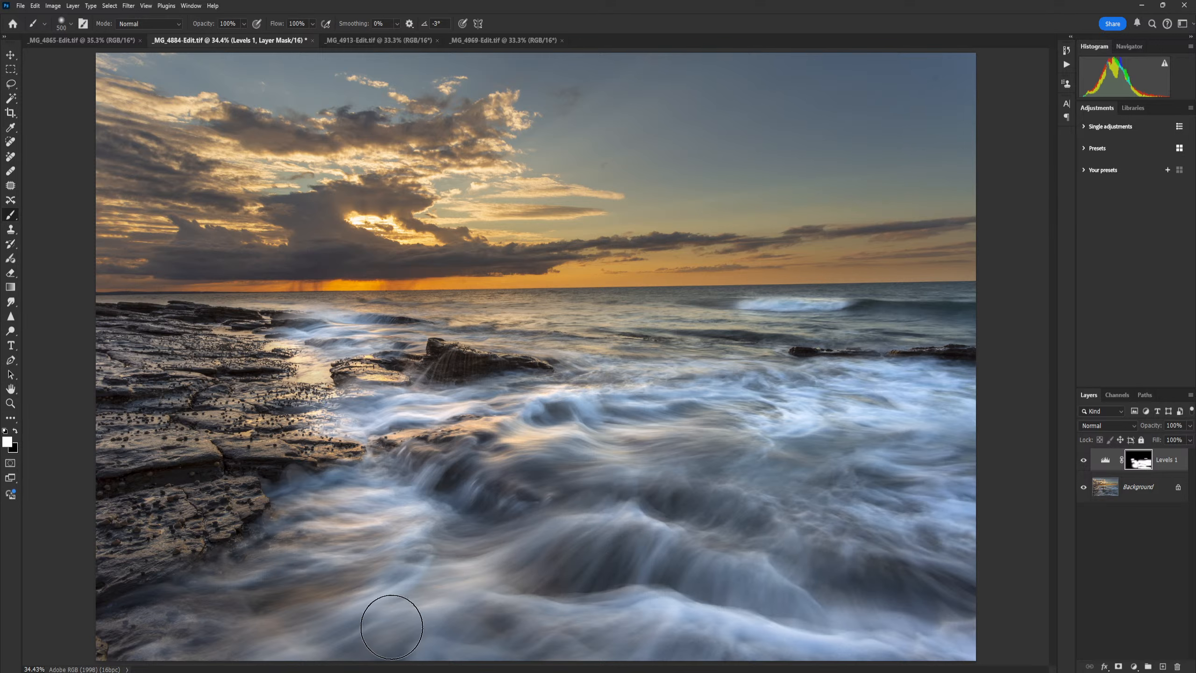
drag(392, 627, 193, 634)
- Reduce the Levels 1 layer's opacity to 34% and compare the water with the layer hidden and shown, leaving it visible
click(1188, 438)
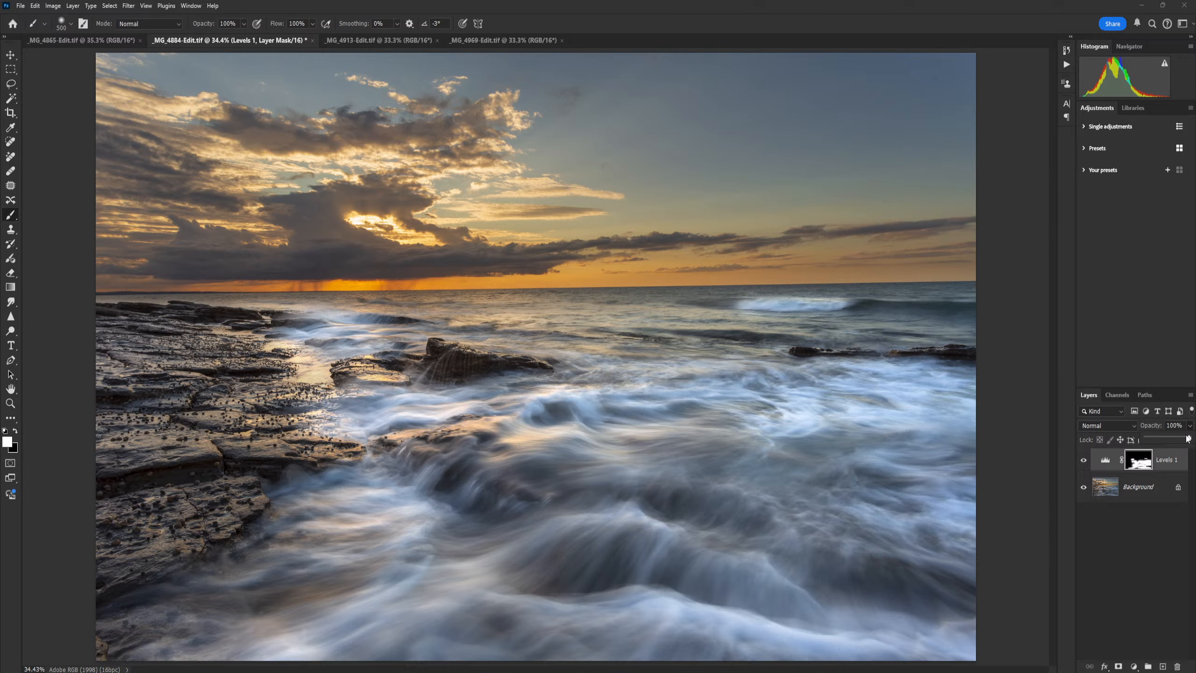
drag(1162, 444, 1154, 442)
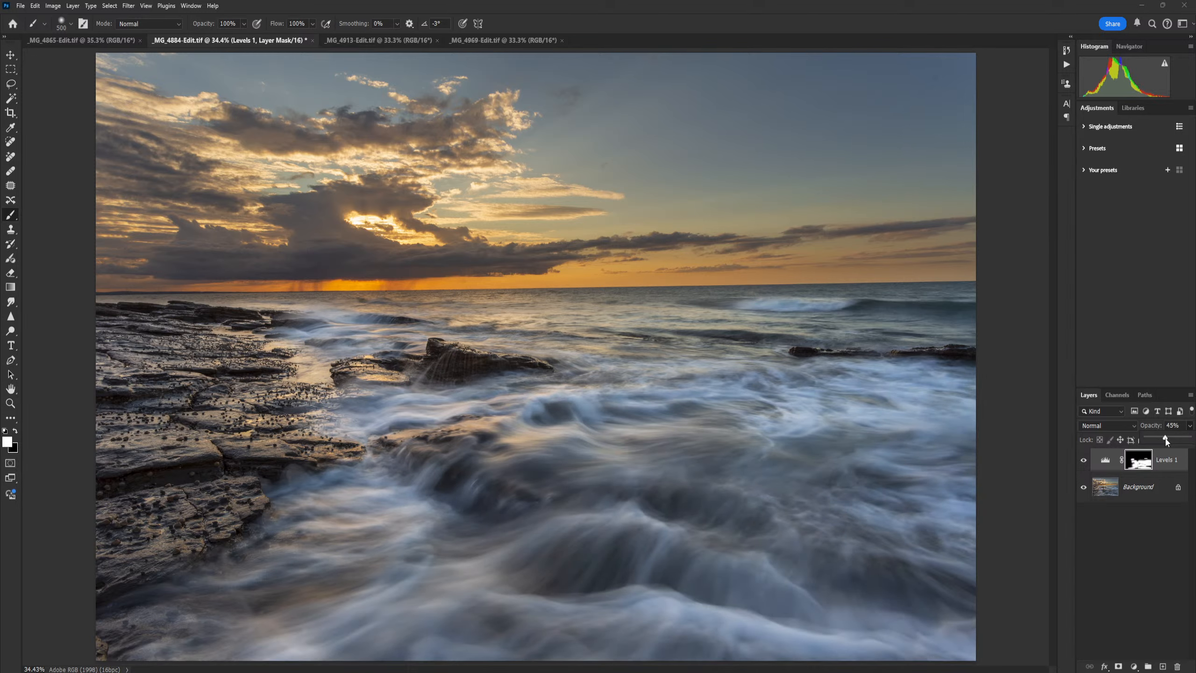
drag(1184, 442, 1165, 443)
click(1084, 461)
click(1082, 462)
click(1083, 461)
click(1083, 461)
click(1083, 461)
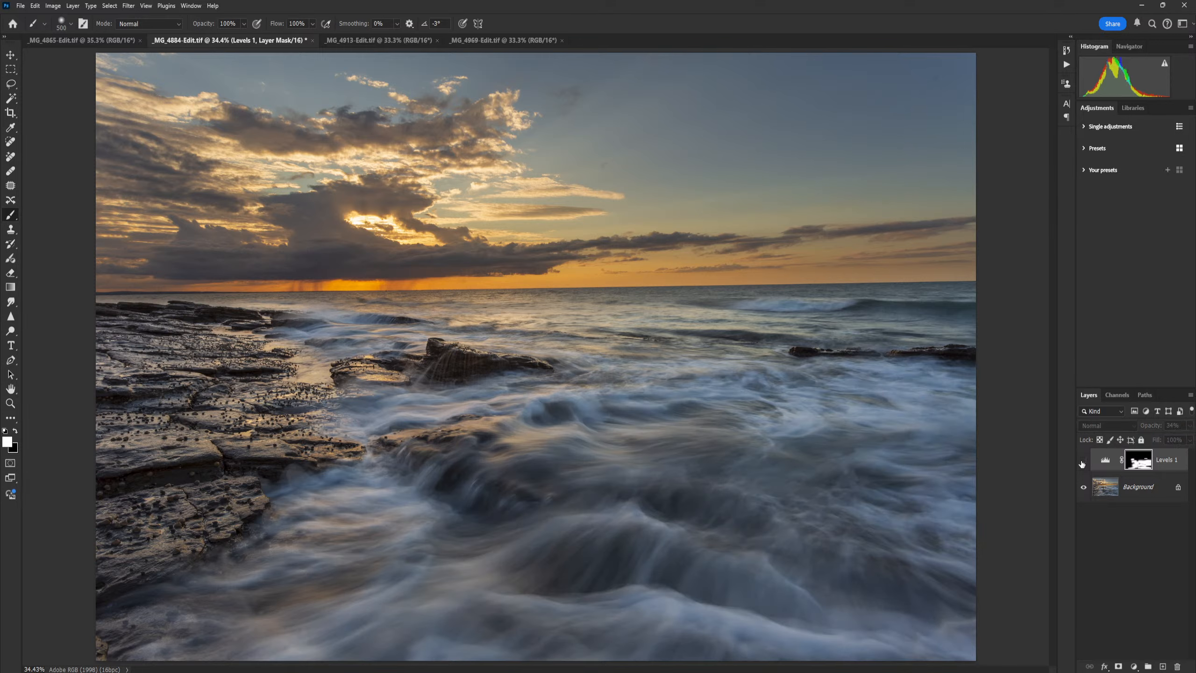
click(1083, 461)
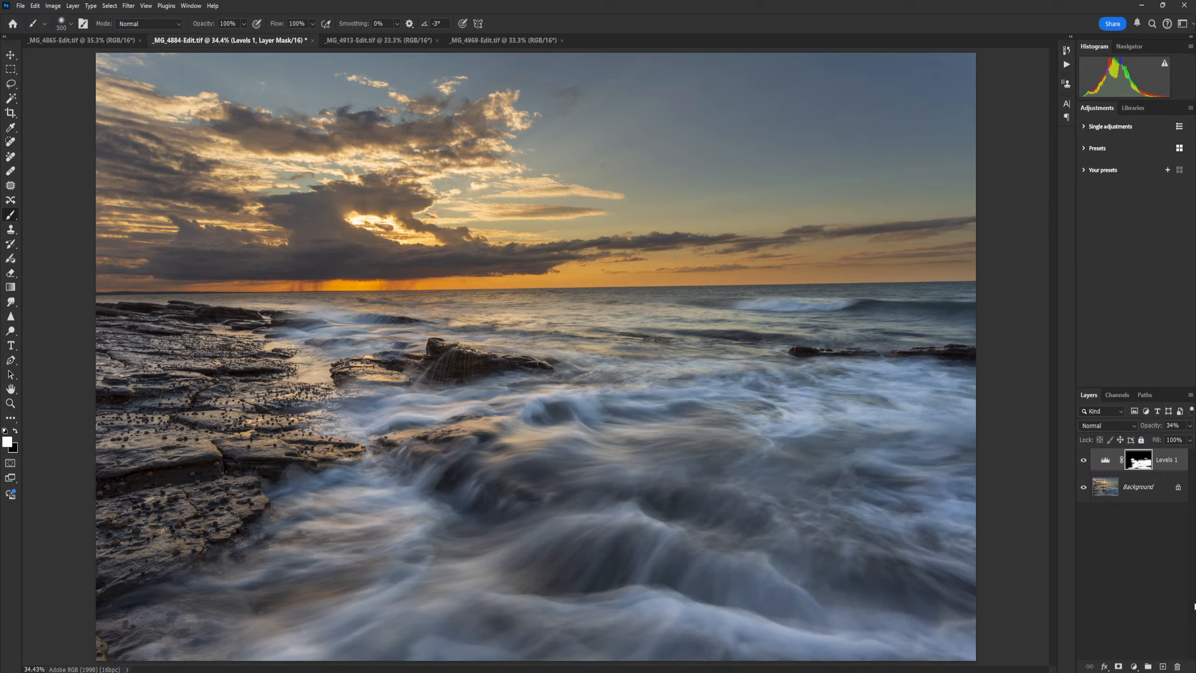
- Flatten the Levels 1 adjustment into the Background layer
click(73, 6)
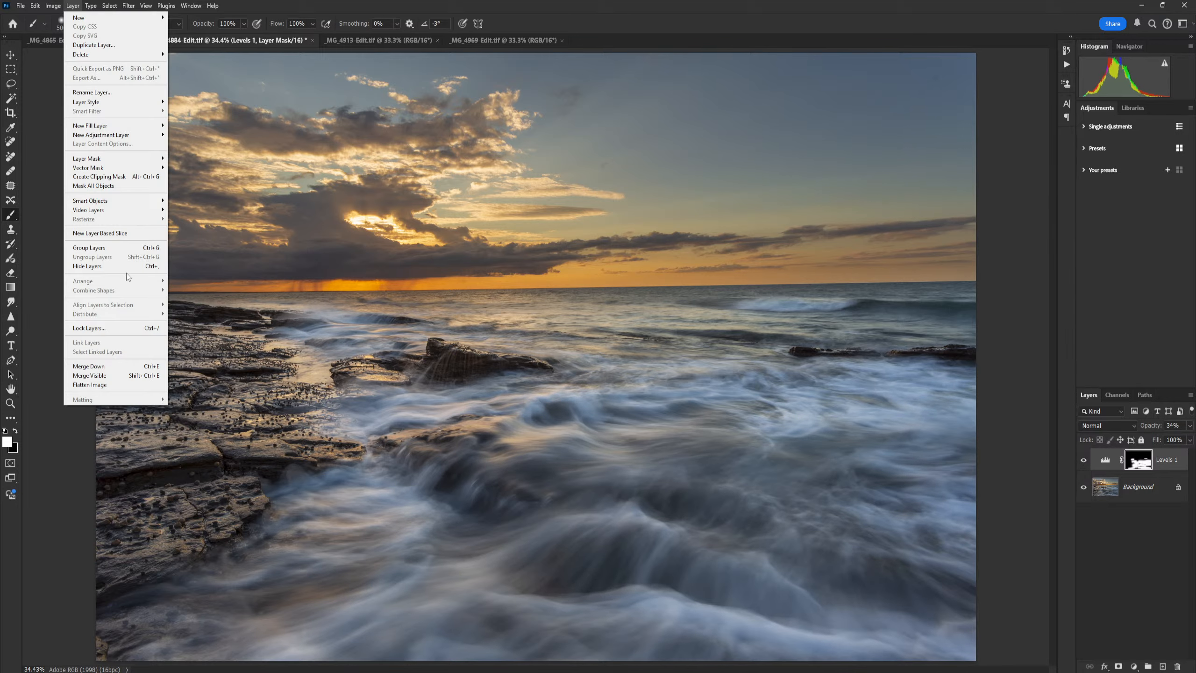
click(128, 386)
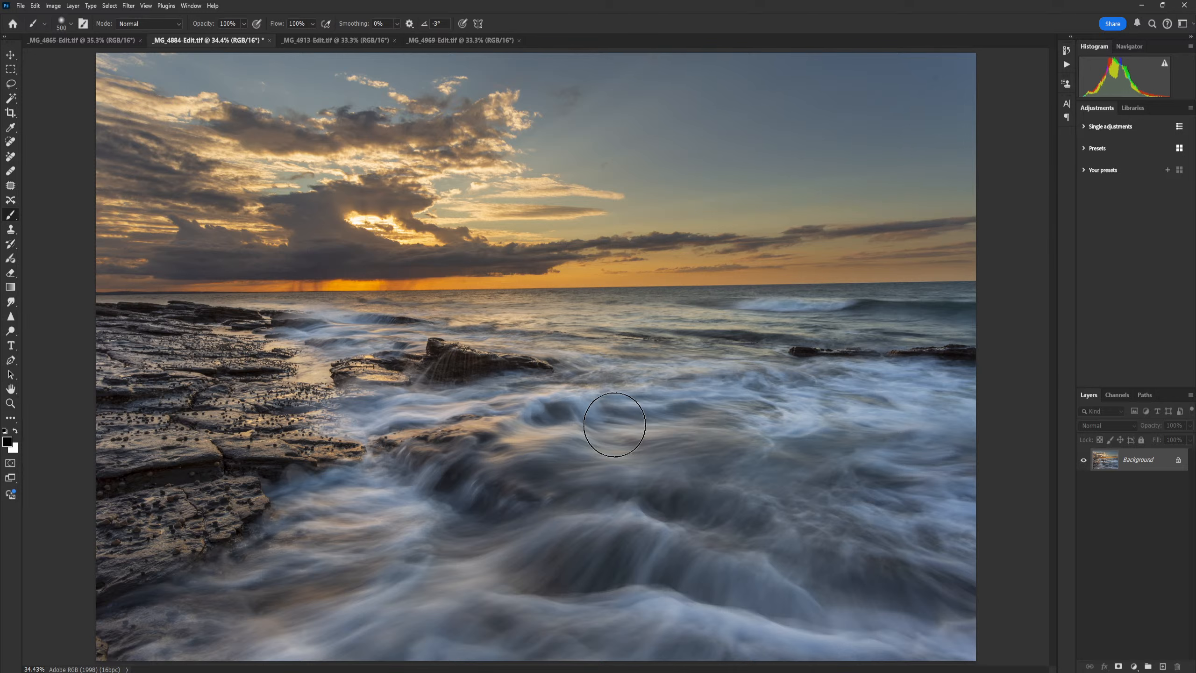
- Straighten the sloping horizon by rotating the image slightly clockwise with the Crop tool, and apply the crop
click(10, 113)
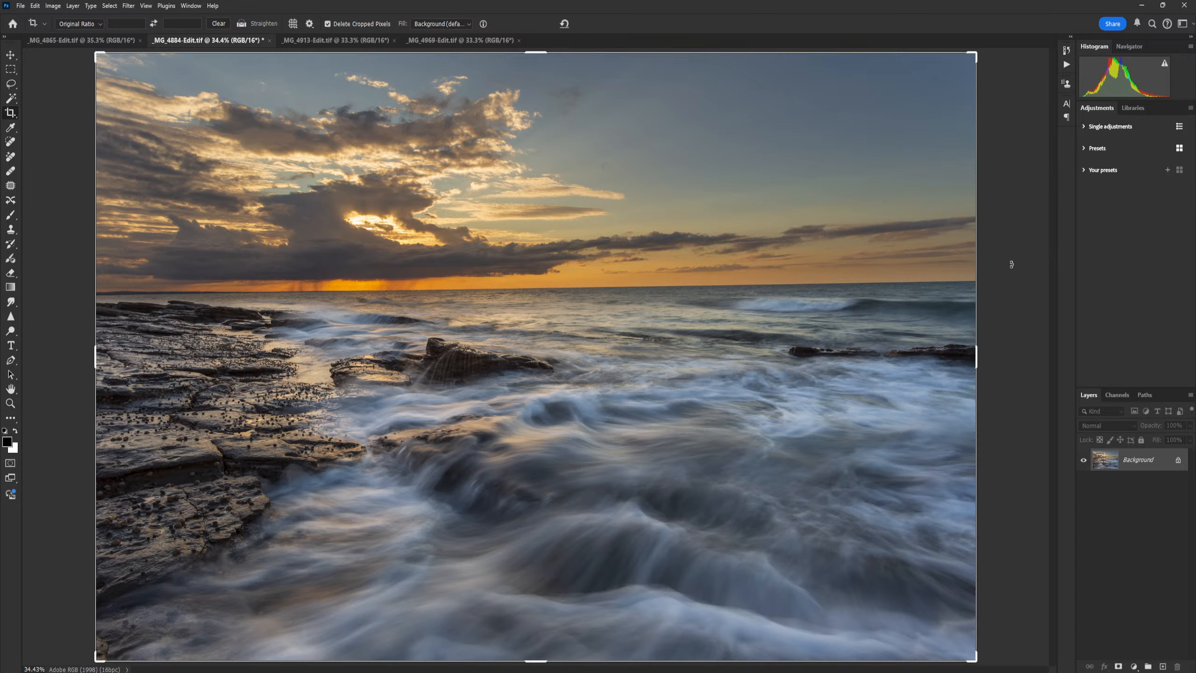
drag(1009, 267, 1013, 267)
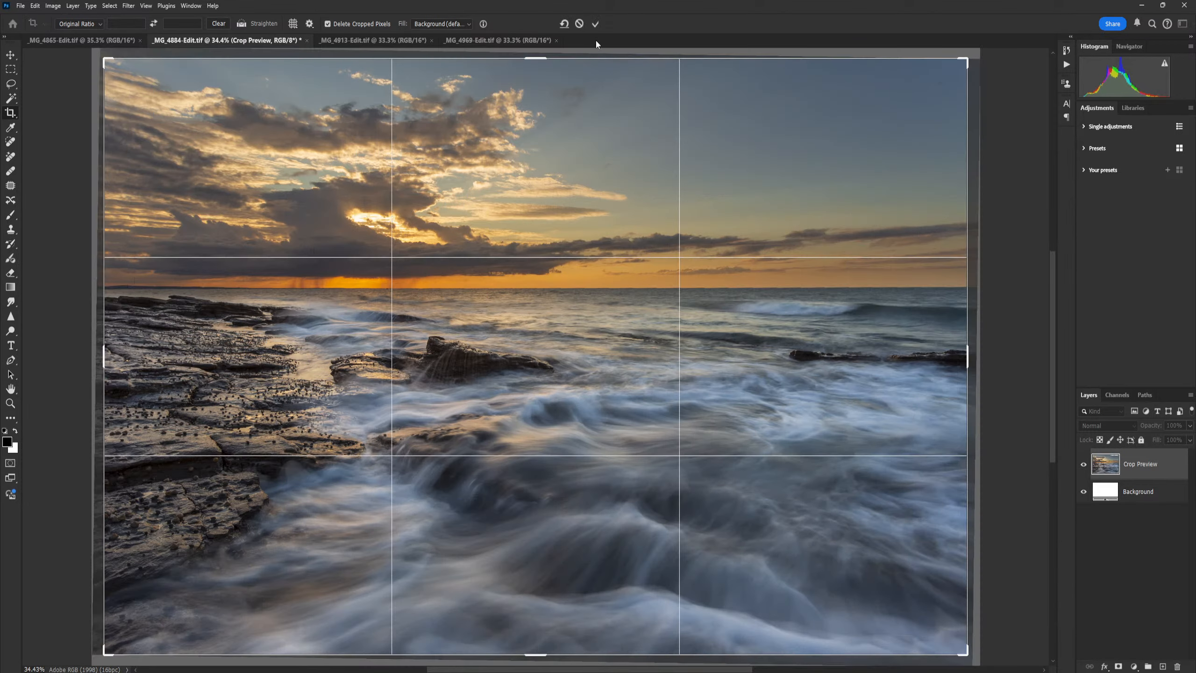
click(596, 24)
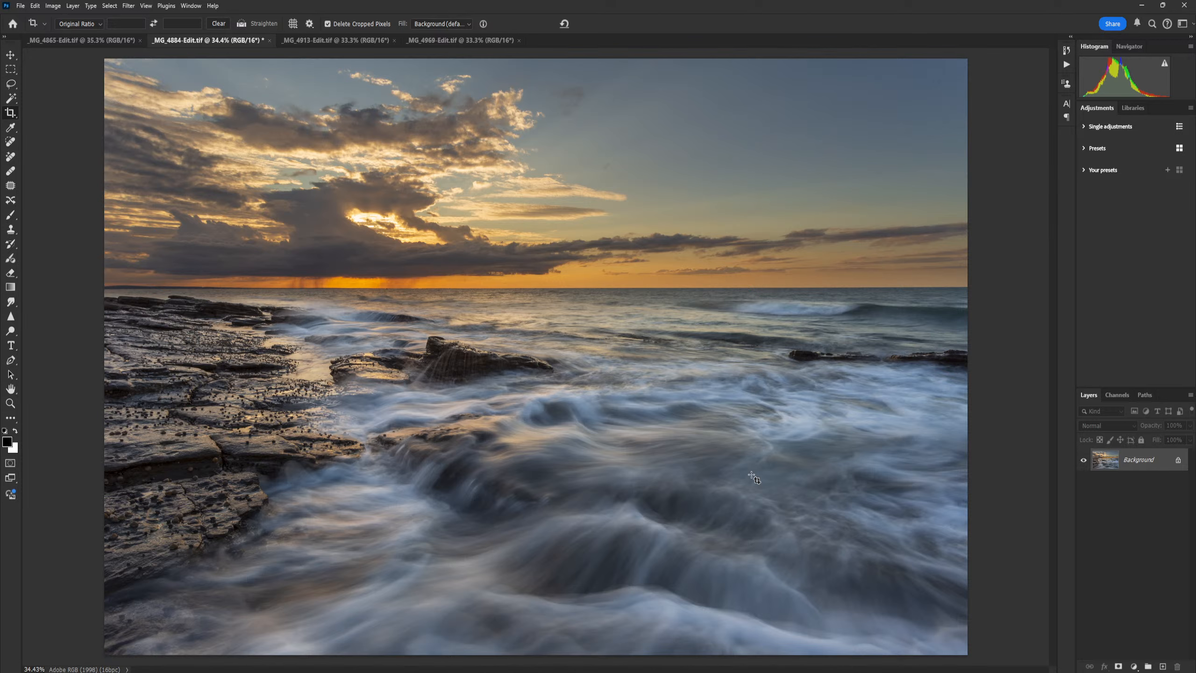
alt+scroll(631, 414, down, 3)
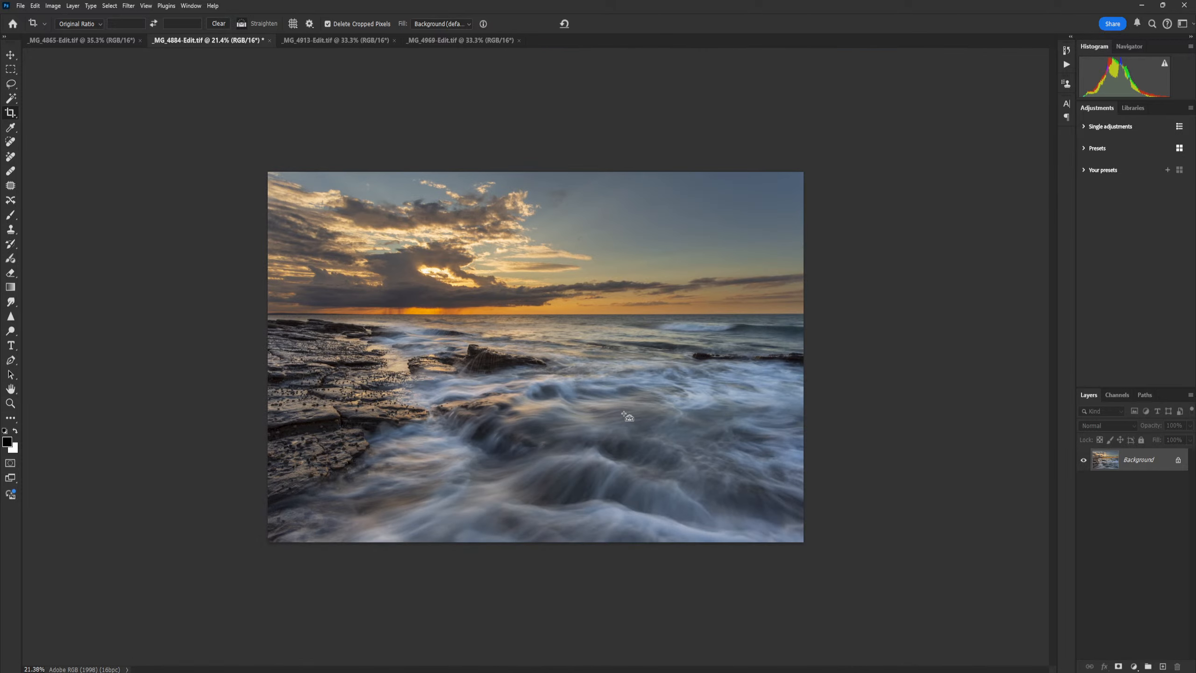
alt+scroll(628, 416, up, 2)
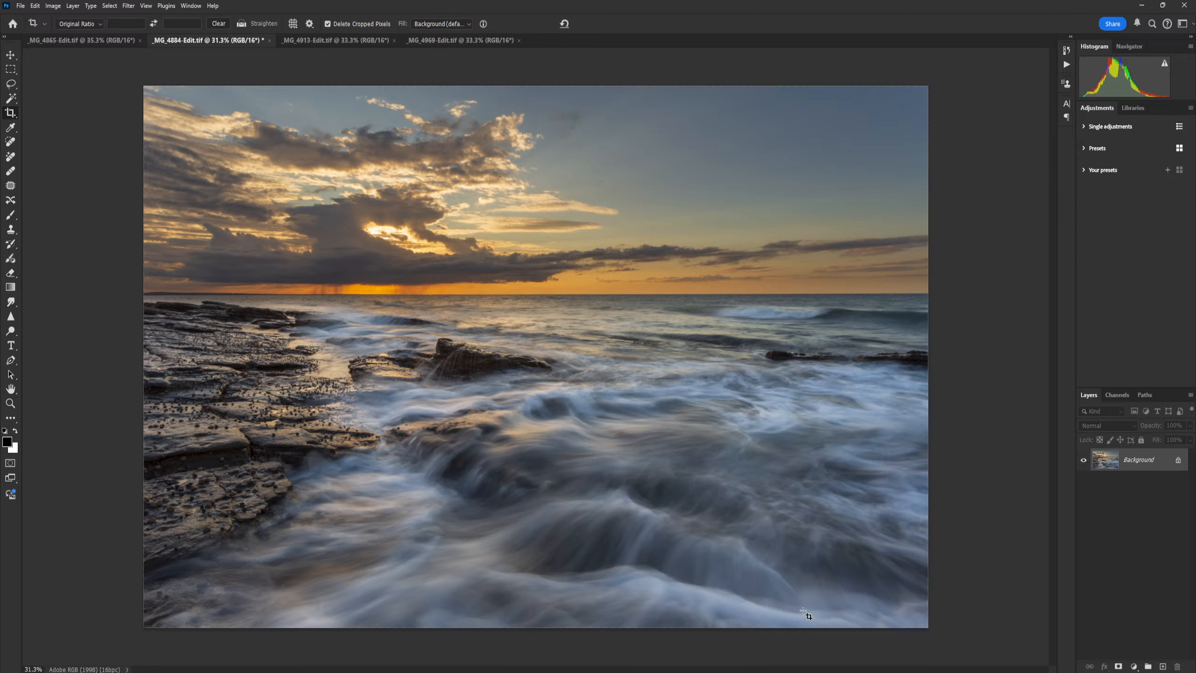
- Duplicate the Background layer and set the copy's blend mode to Soft Light
key(ctrl+j)
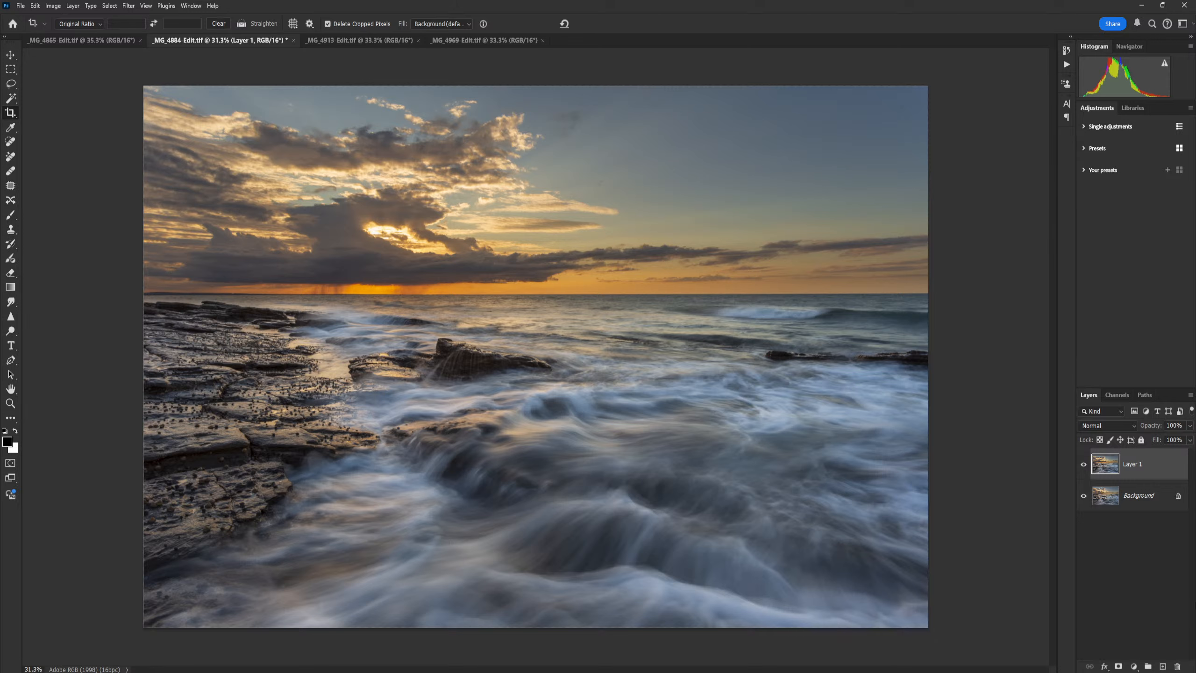
click(1136, 426)
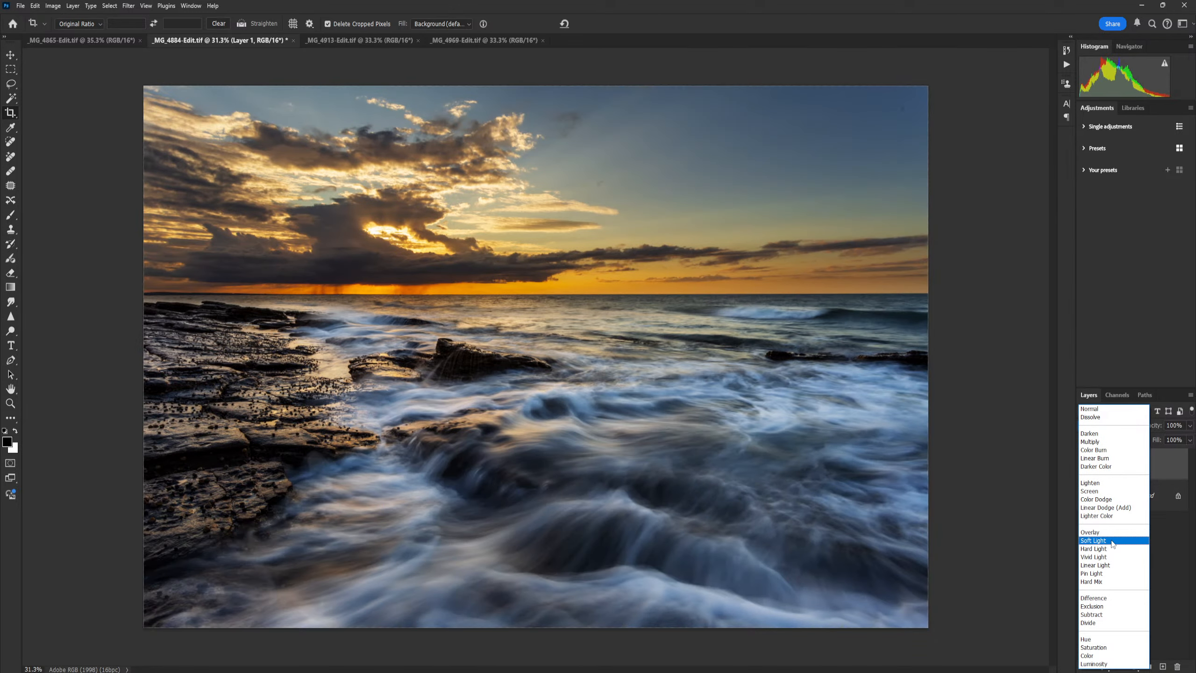
click(1111, 541)
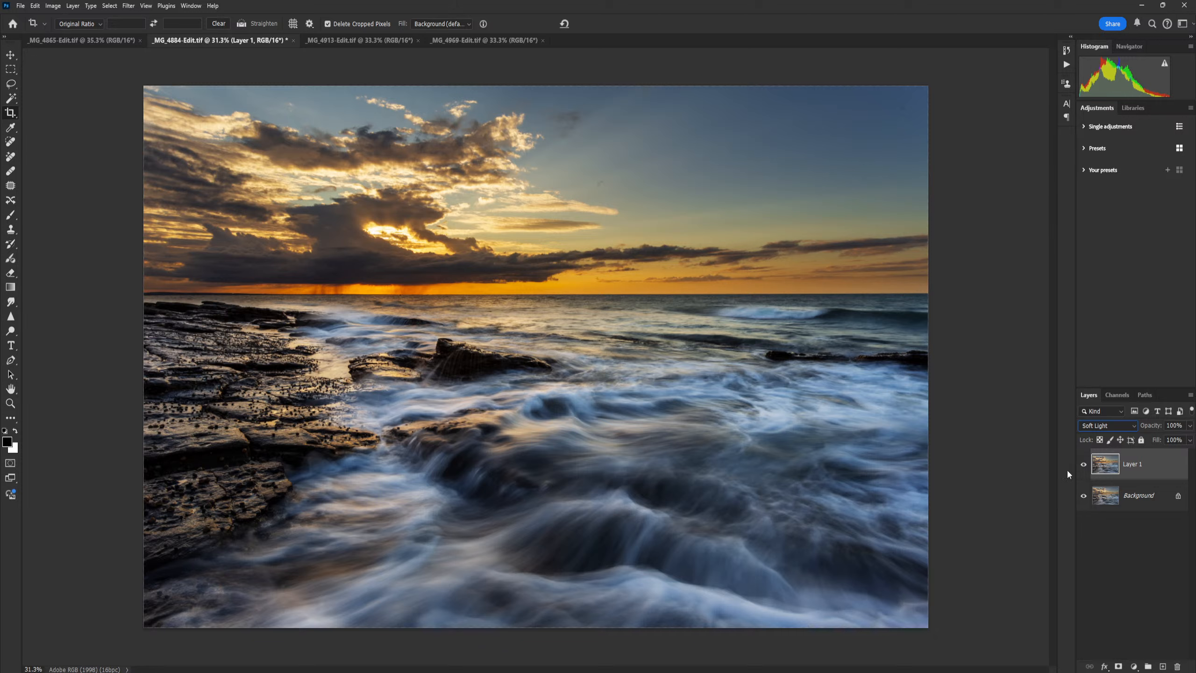
- Compare the image's contrast and colour with the Soft Light layer repeatedly hidden and shown, leaving it visible
click(1083, 466)
click(1083, 465)
click(1083, 466)
click(1083, 465)
click(1084, 466)
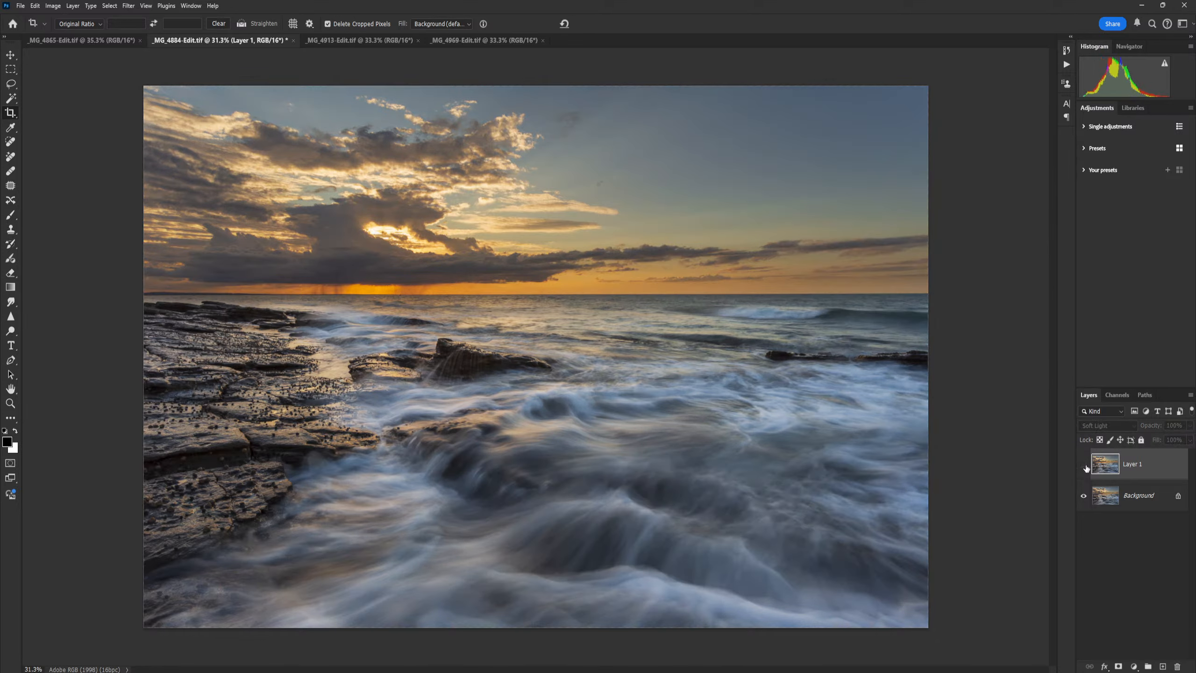
click(1084, 466)
click(1085, 466)
click(1084, 466)
click(1084, 466)
click(1084, 466)
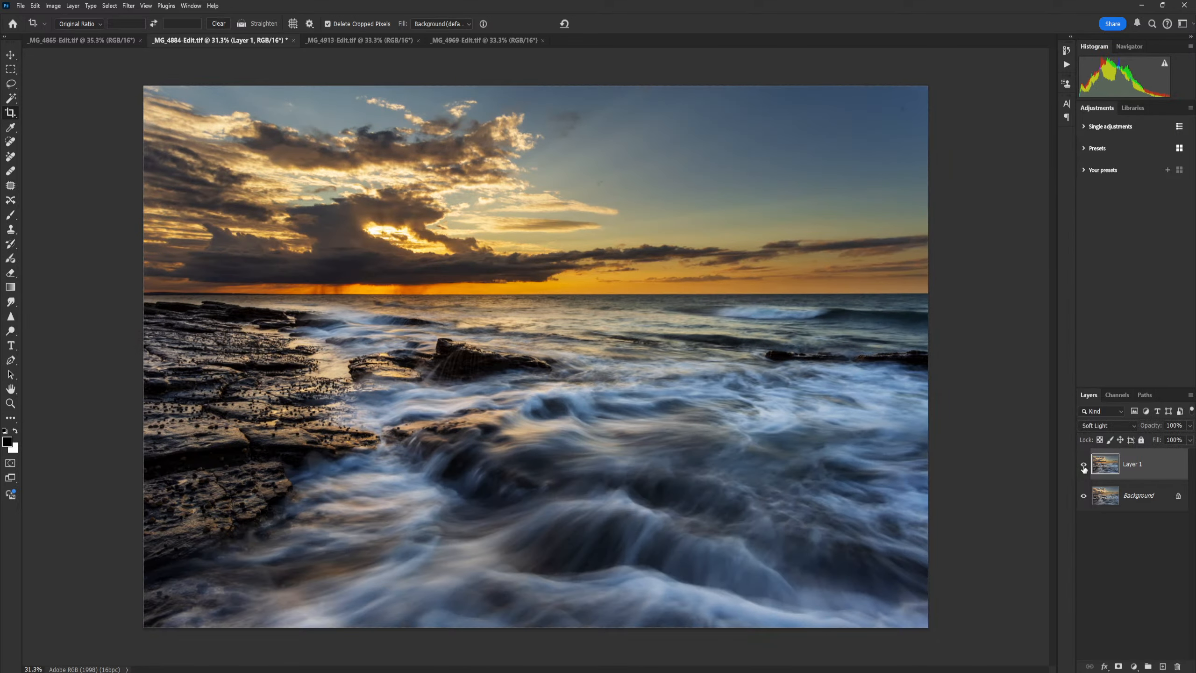
click(1084, 465)
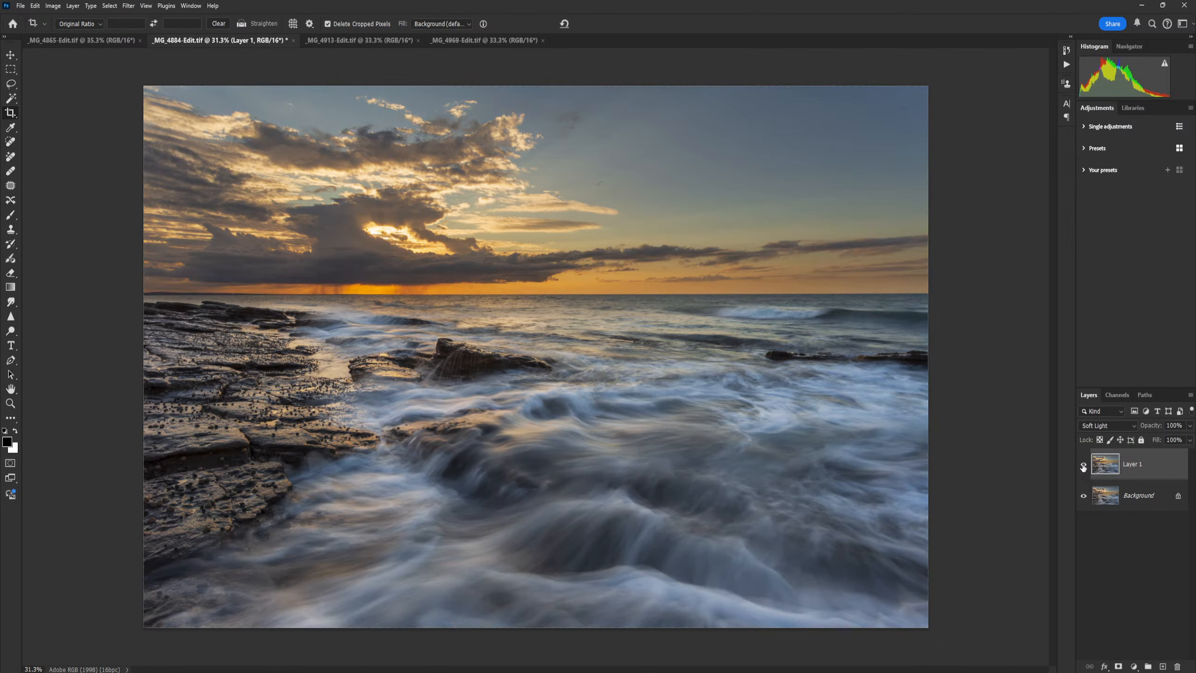
click(1084, 466)
- Reduce the Soft Light layer's opacity to 47%
click(1190, 427)
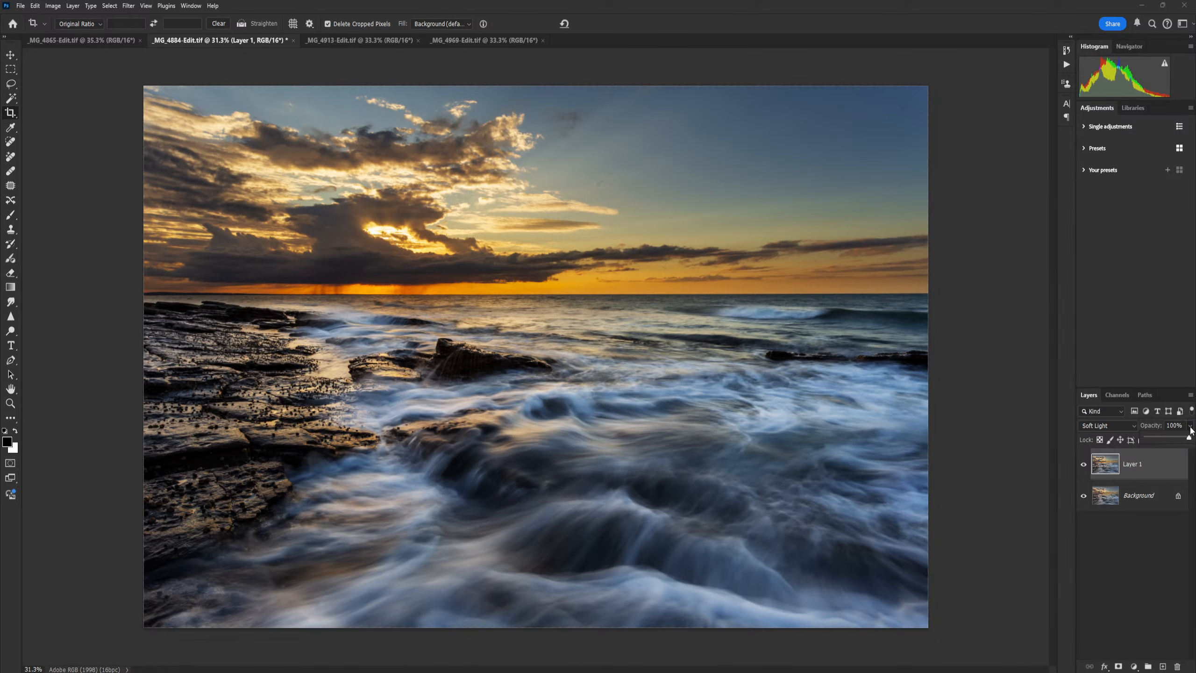
mouse_move(1189, 439)
mouse_down()
mouse_move(1129, 447)
mouse_move(1168, 440)
mouse_up()
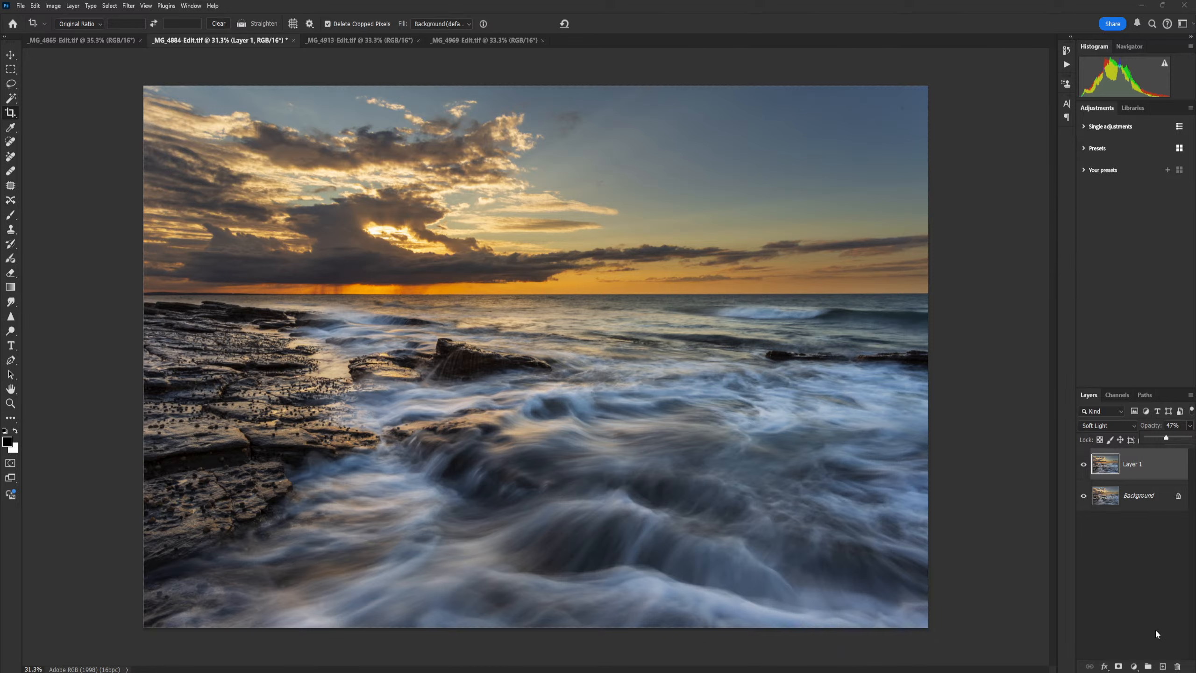
- Flatten the image and duplicate the resulting Background layer
click(72, 6)
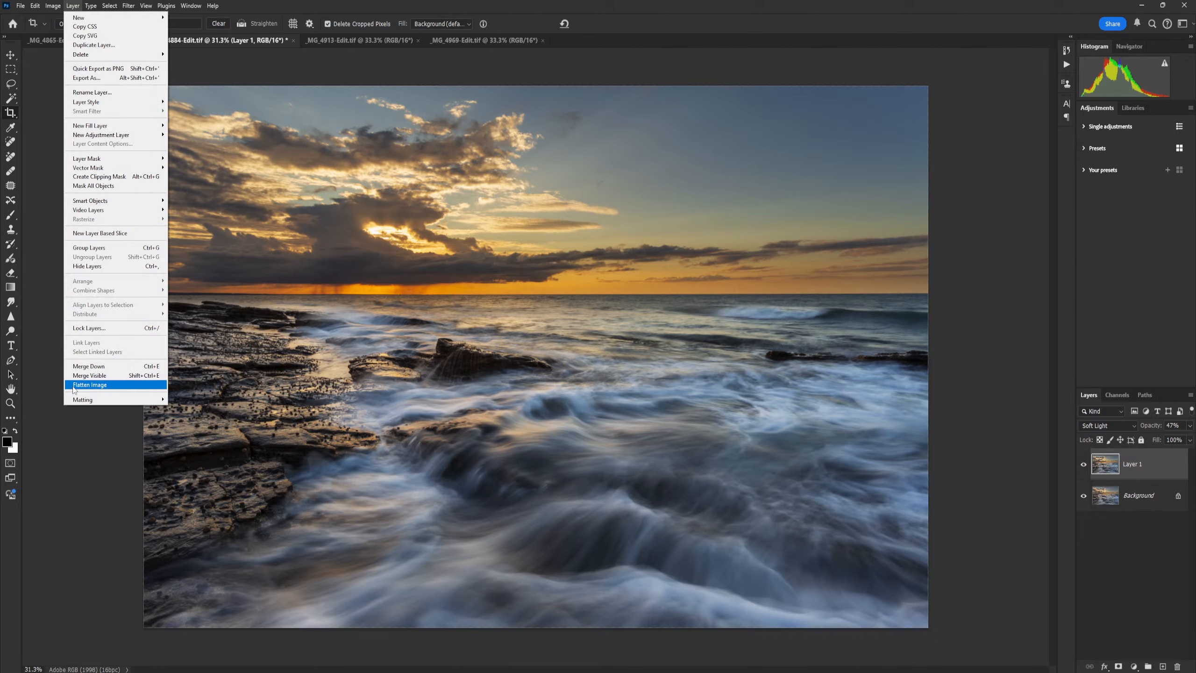
click(74, 385)
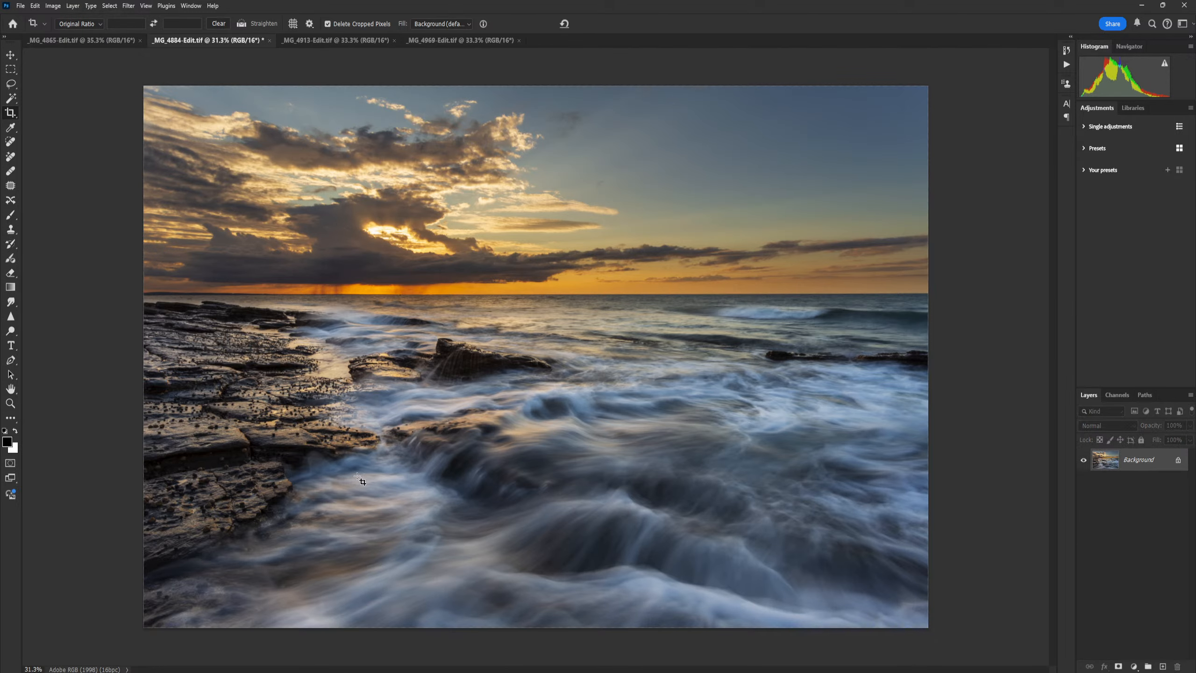
key(ctrl+j)
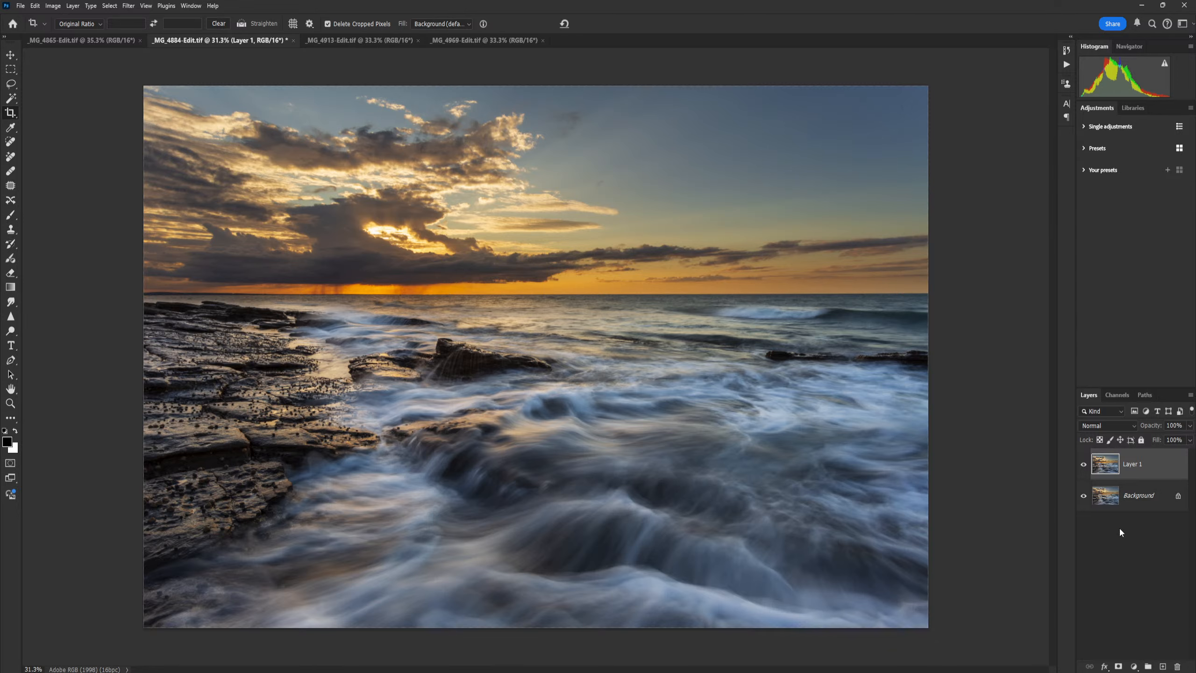
key(ctrl+0)
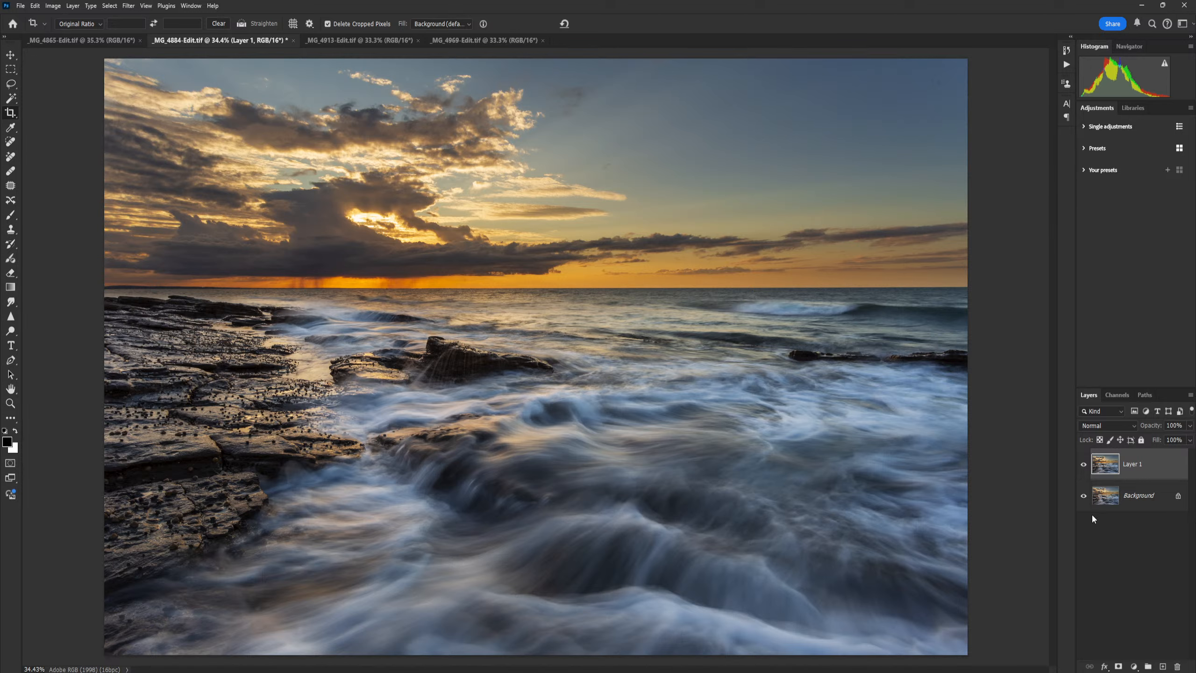
- Open the duplicate layer in the Camera Raw Filter and set Vibrance to +56 and Saturation to +31
click(130, 6)
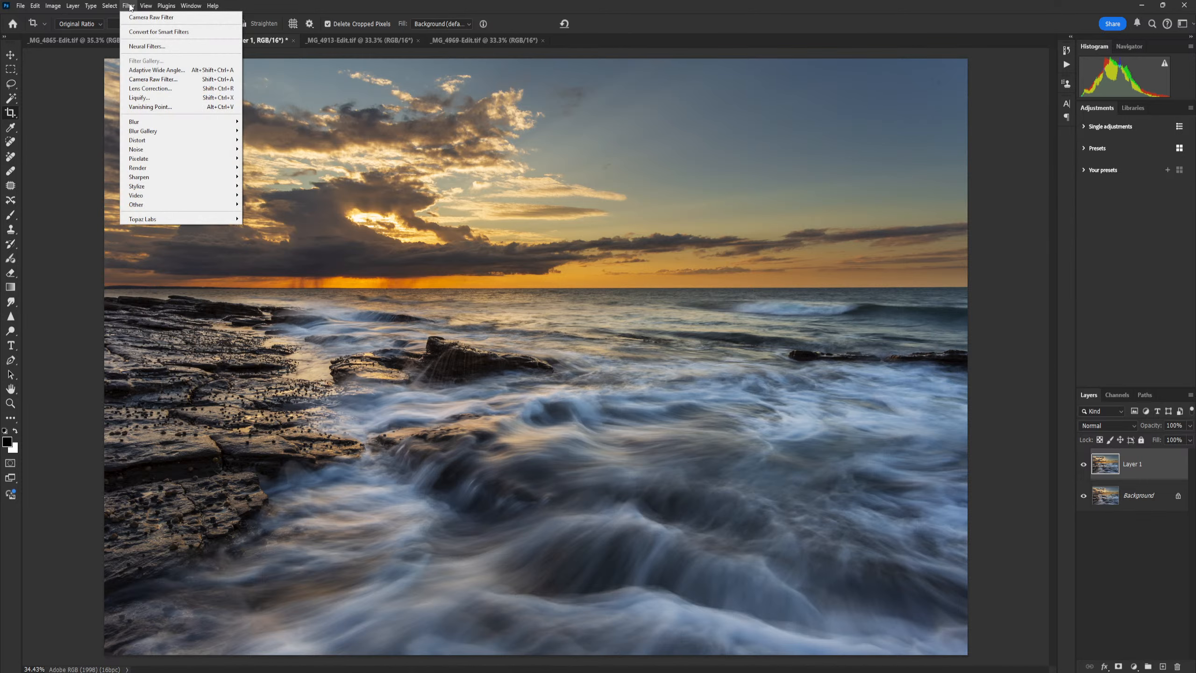
click(161, 81)
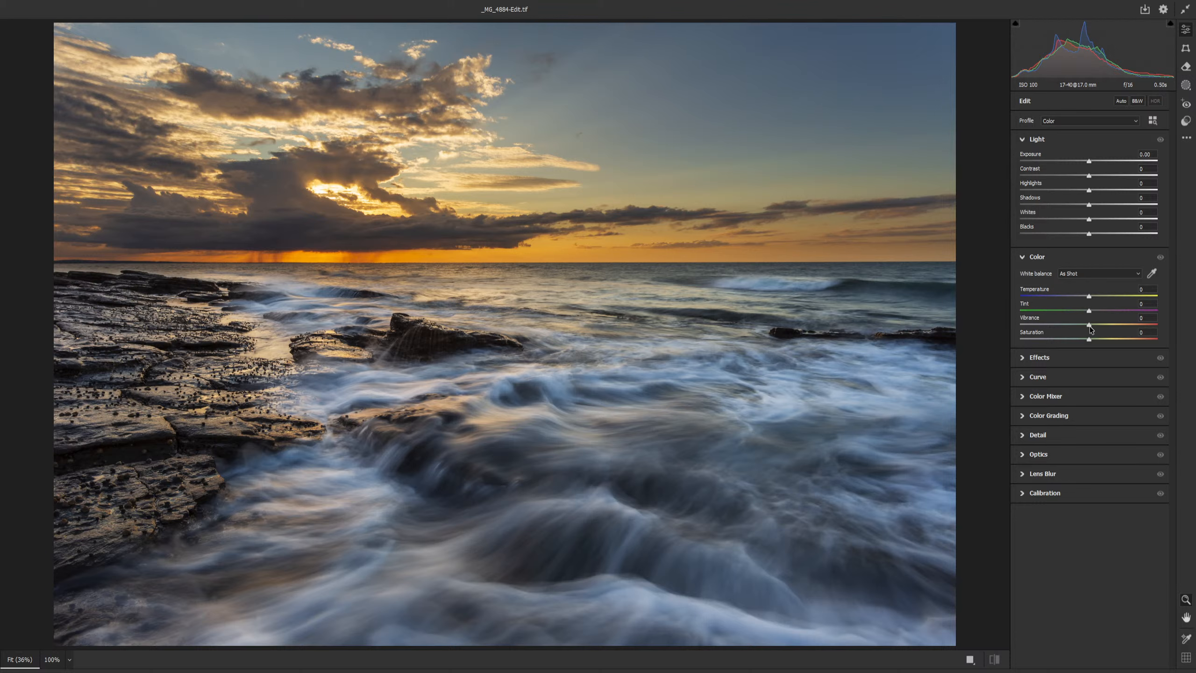
drag(1090, 326, 1112, 340)
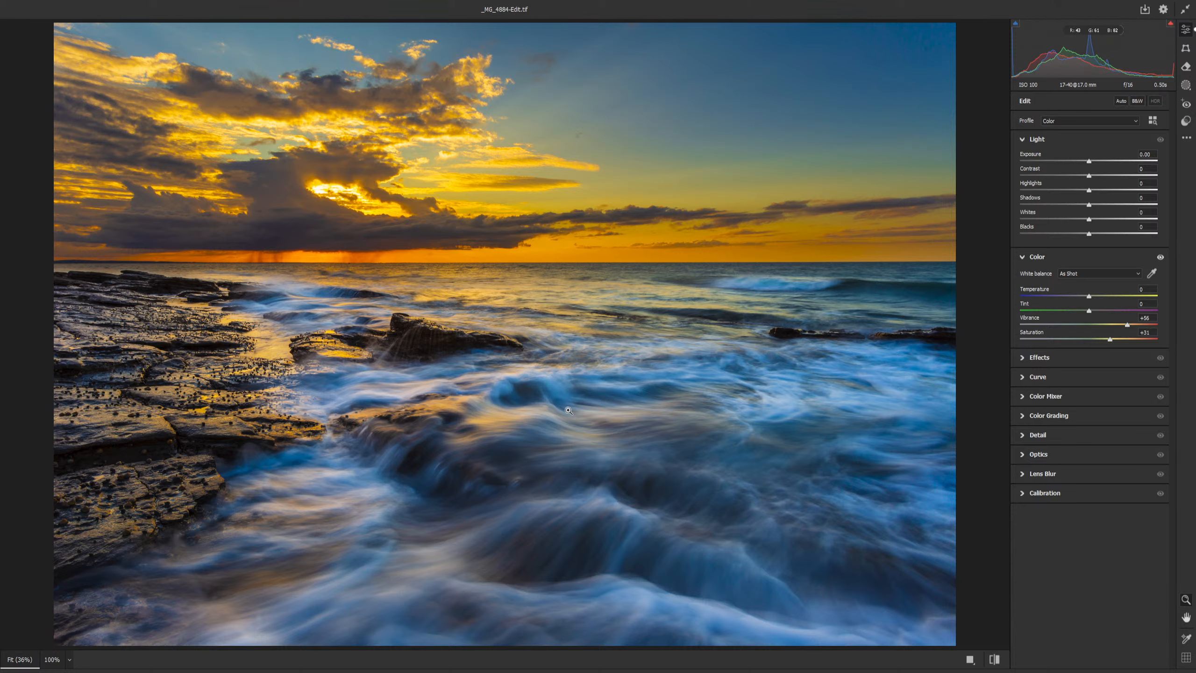
- Set the Color Mixer saturation of Blues to -41 and Oranges to +36
click(1027, 398)
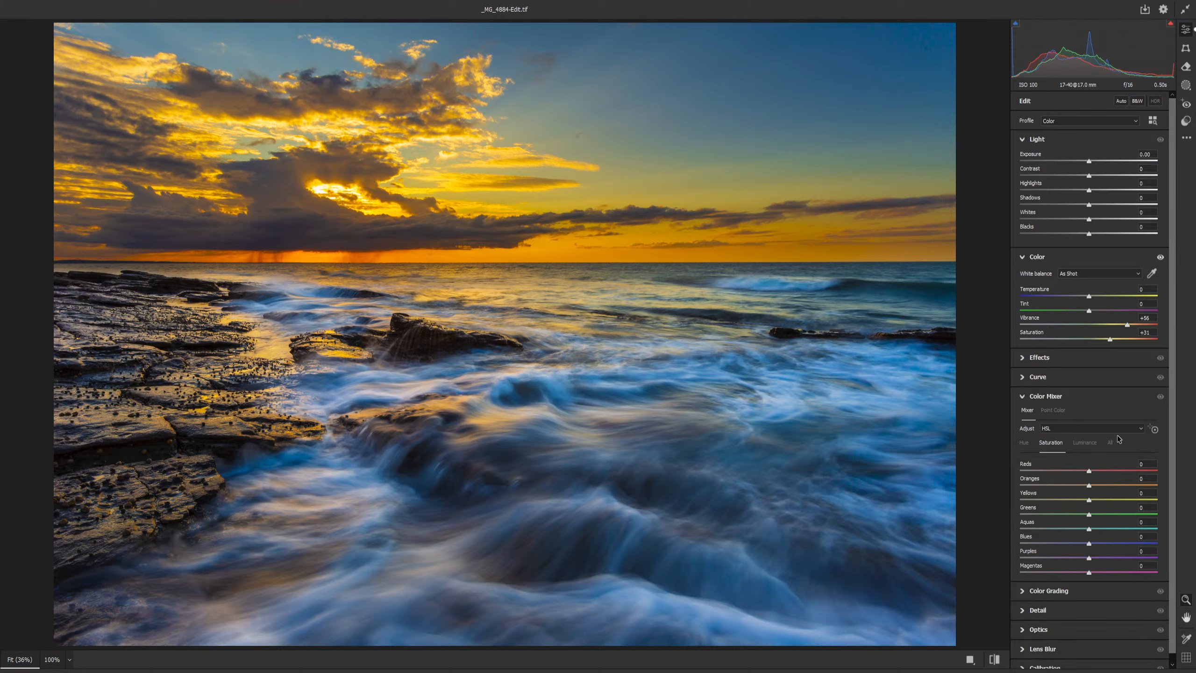
scroll(1079, 391, down, 1)
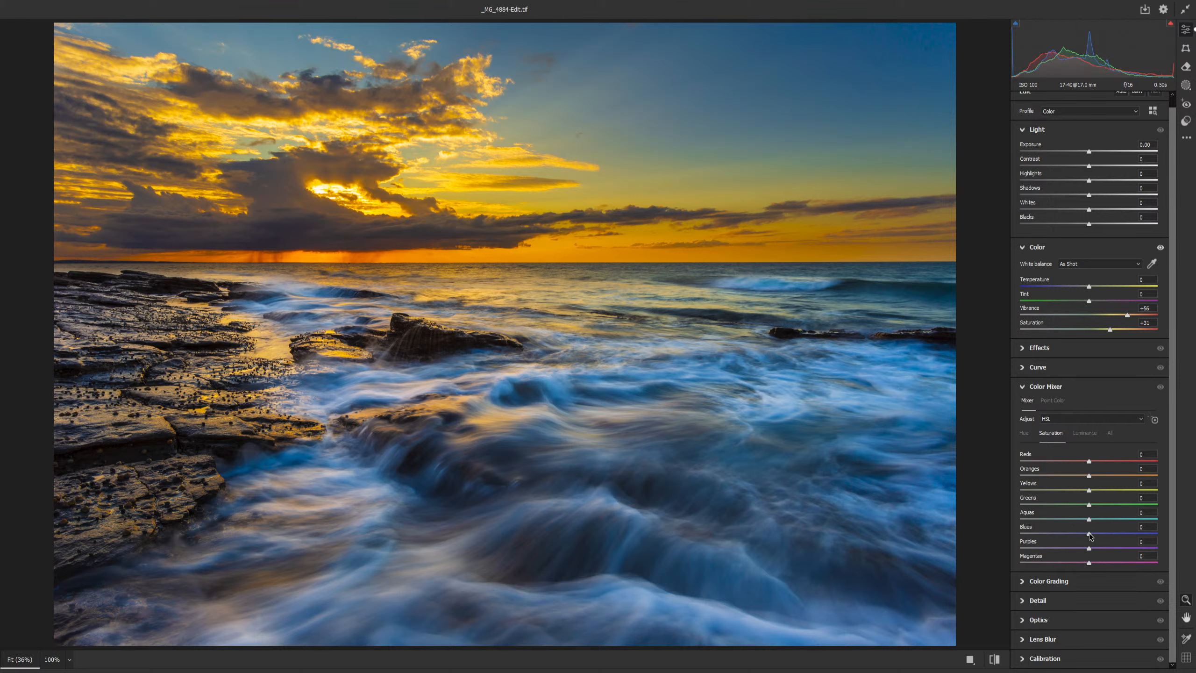
drag(1089, 534, 1061, 541)
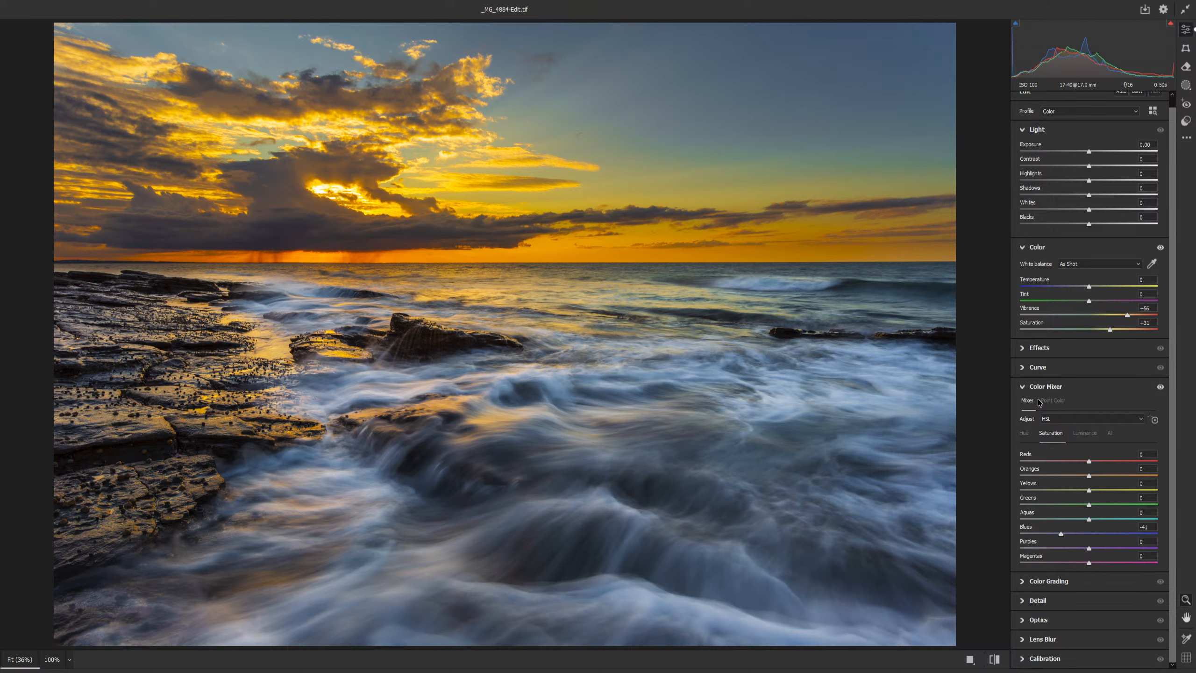
drag(1089, 475, 1117, 489)
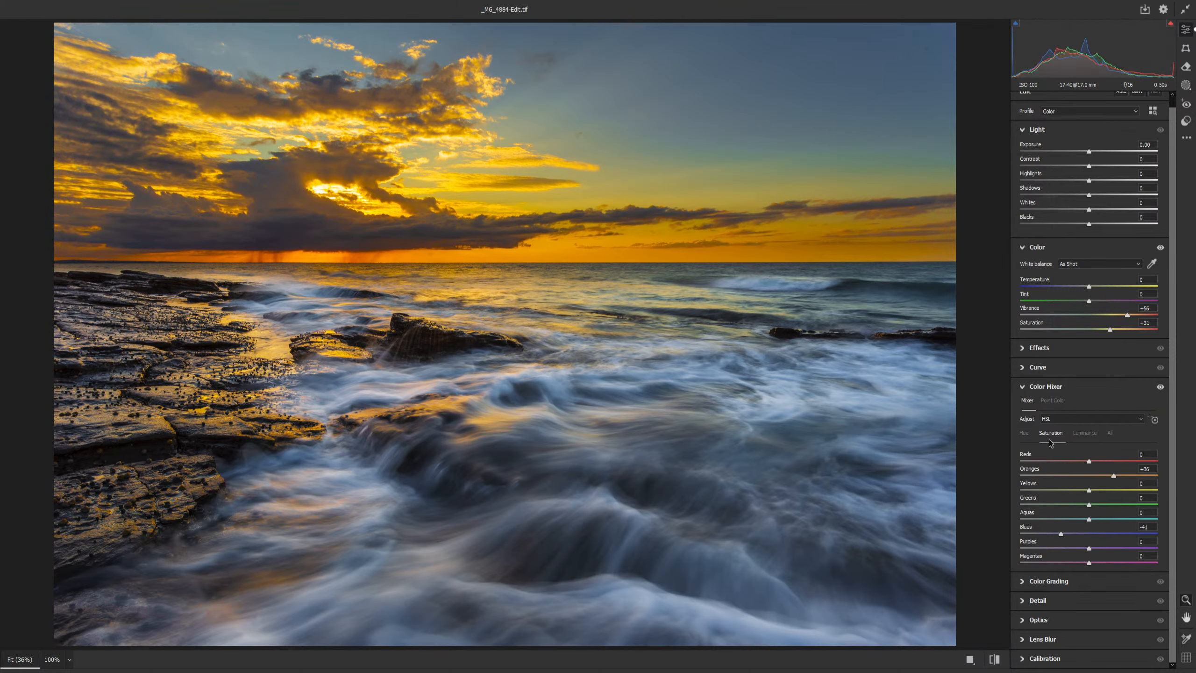
- Set the Color Mixer luminance of Yellows to +25 and Blues to +52
click(1088, 437)
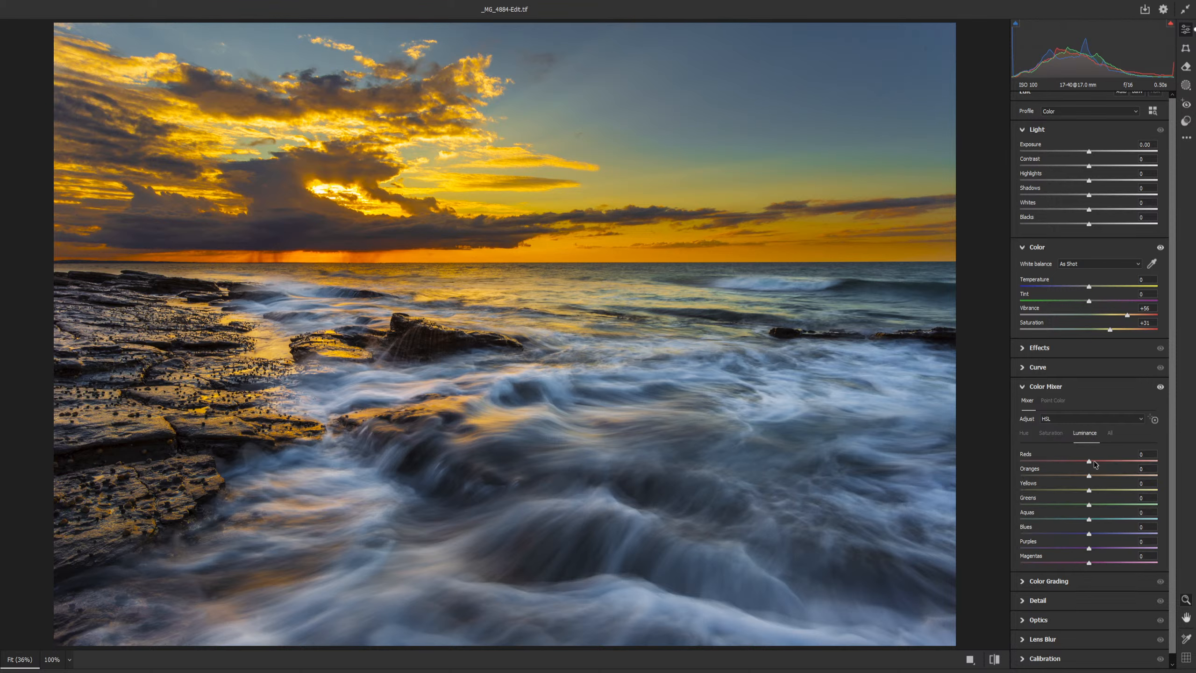
mouse_move(1092, 491)
mouse_down()
mouse_move(1144, 494)
mouse_move(1065, 494)
mouse_move(1107, 499)
mouse_up()
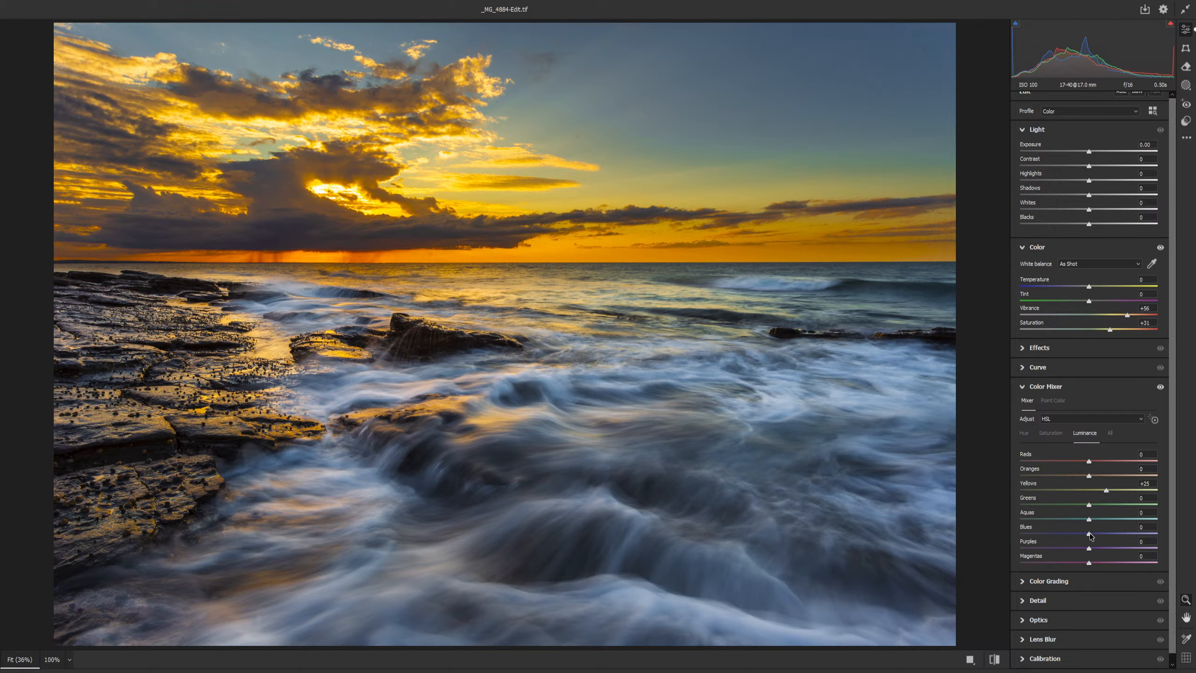
drag(1090, 534, 1126, 533)
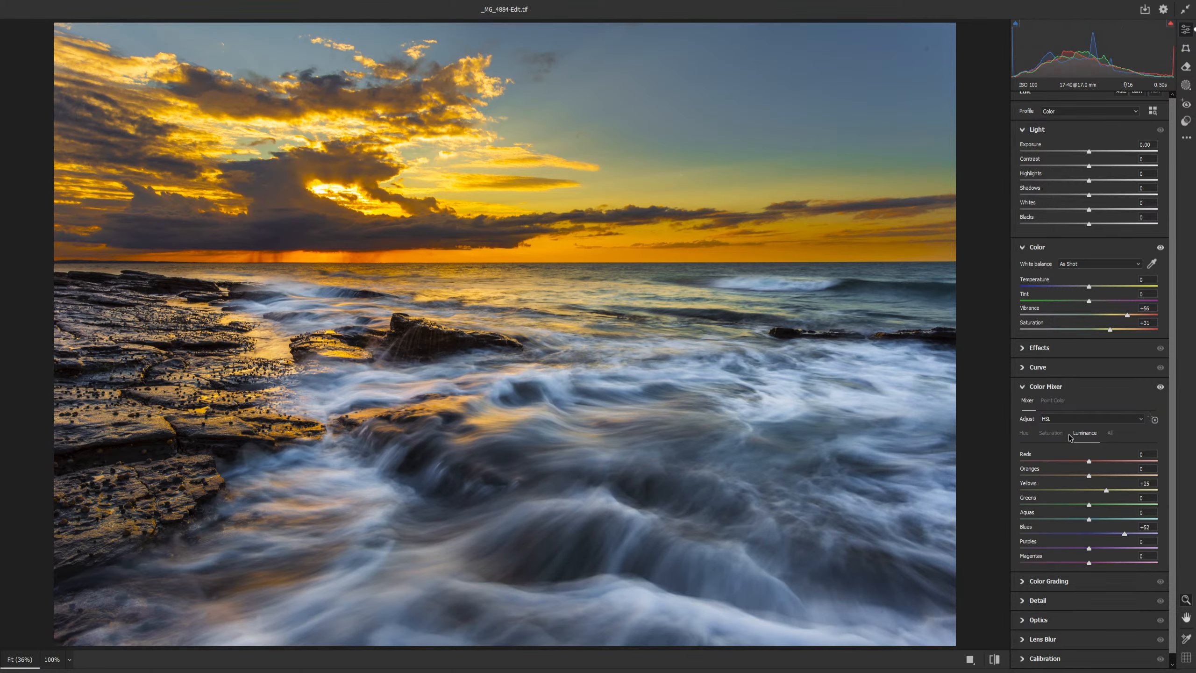
- Try hue shifts on the warm tones in the Color Mixer, recheck the saturation values and apply the Camera Raw adjustments
click(1030, 437)
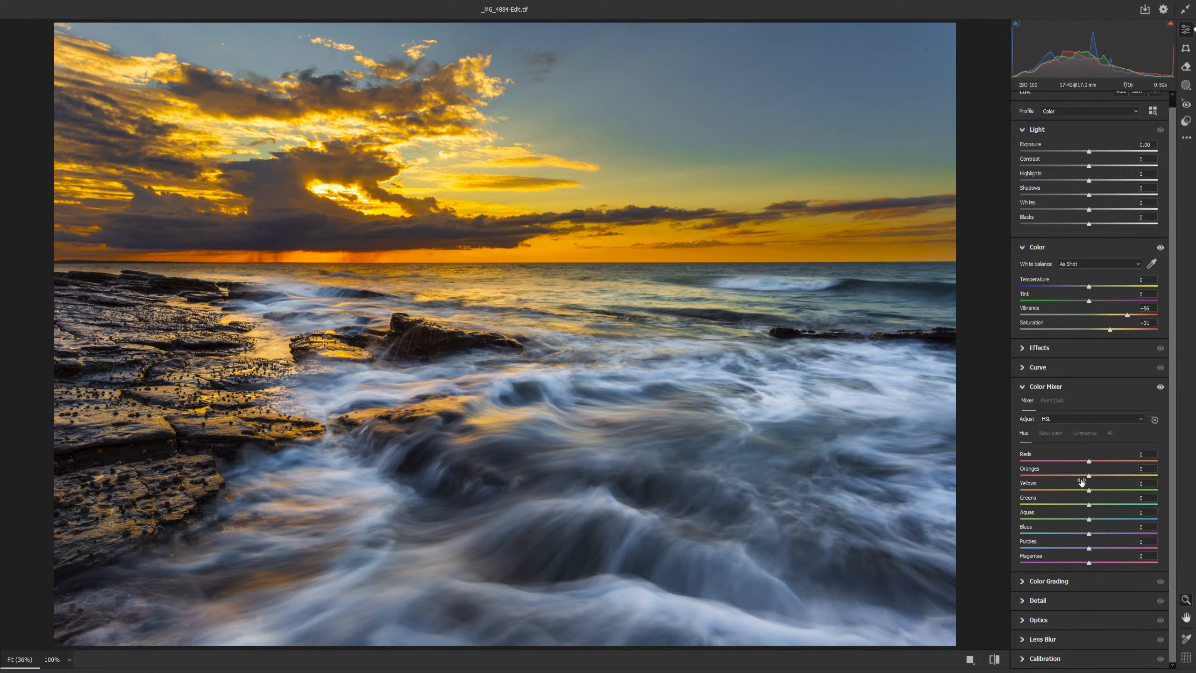
drag(1089, 465, 1089, 511)
drag(1093, 456, 1095, 463)
click(1052, 433)
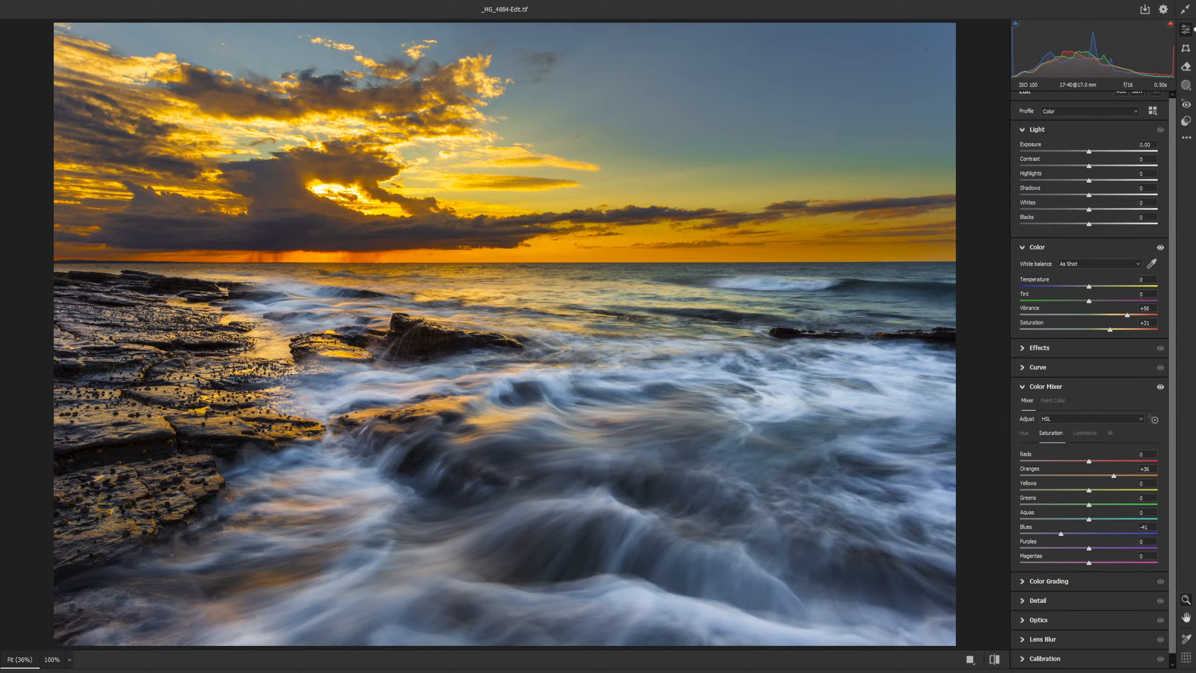
key(Return)
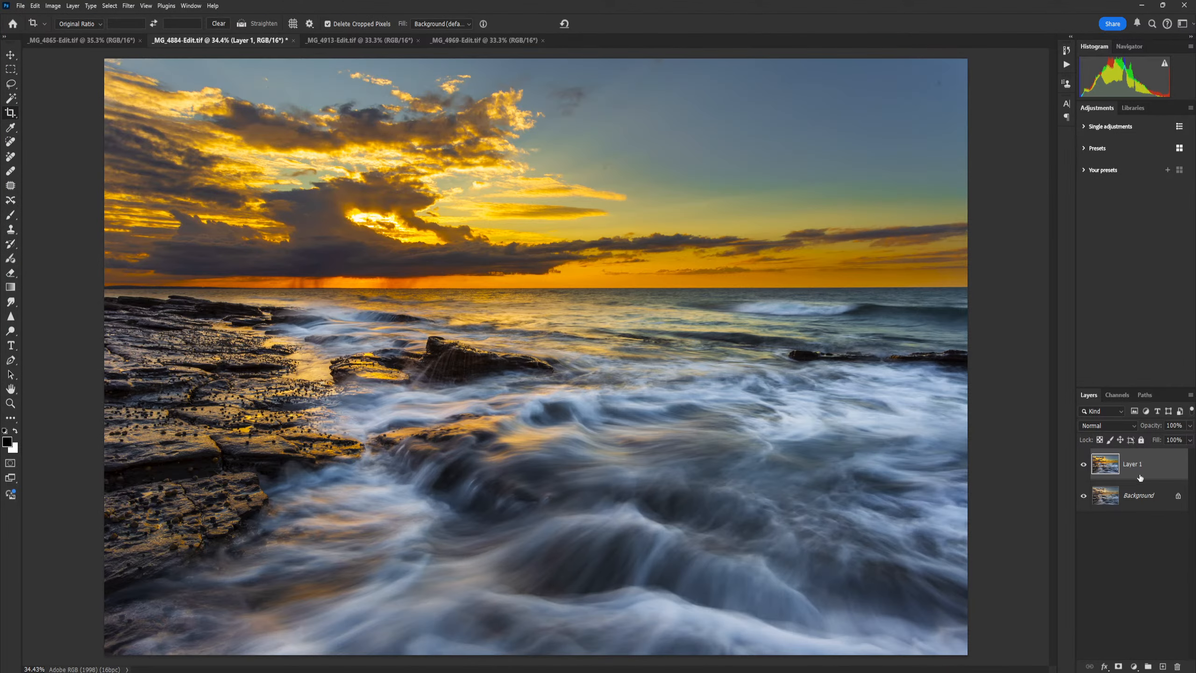
- Reduce the colour-adjusted layer's opacity to 45% and compare the image with that layer hidden and shown
click(1190, 426)
mouse_move(1191, 439)
mouse_down()
mouse_move(1148, 442)
mouse_move(1167, 442)
mouse_up()
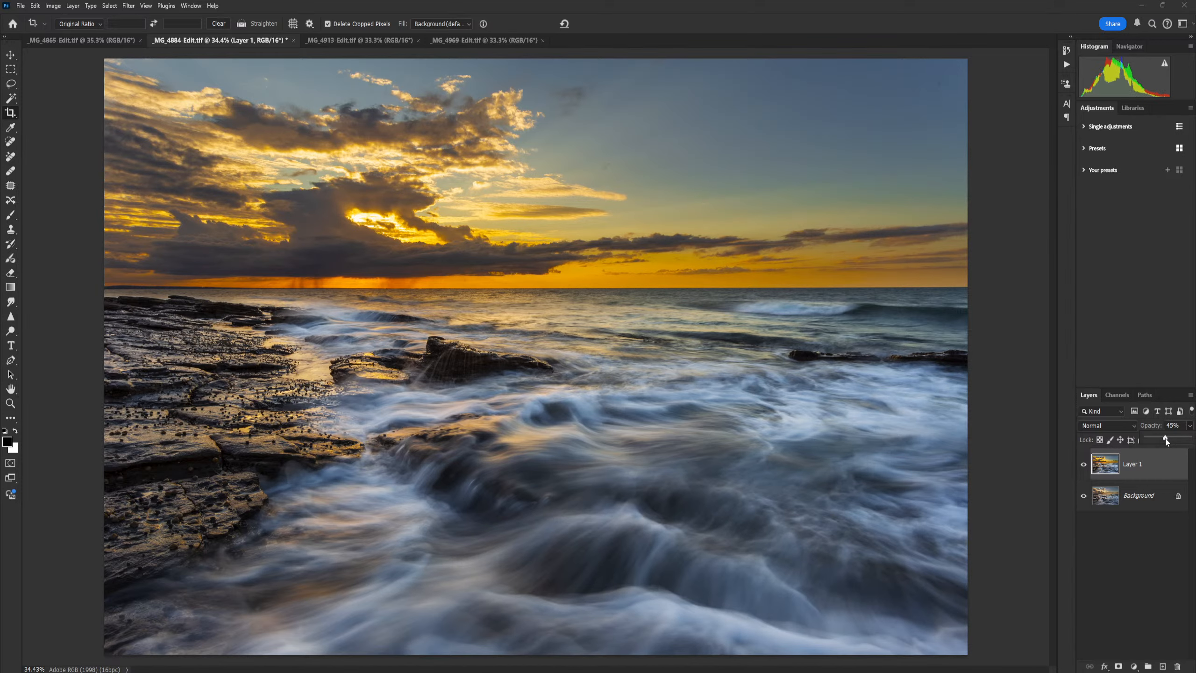
click(1085, 464)
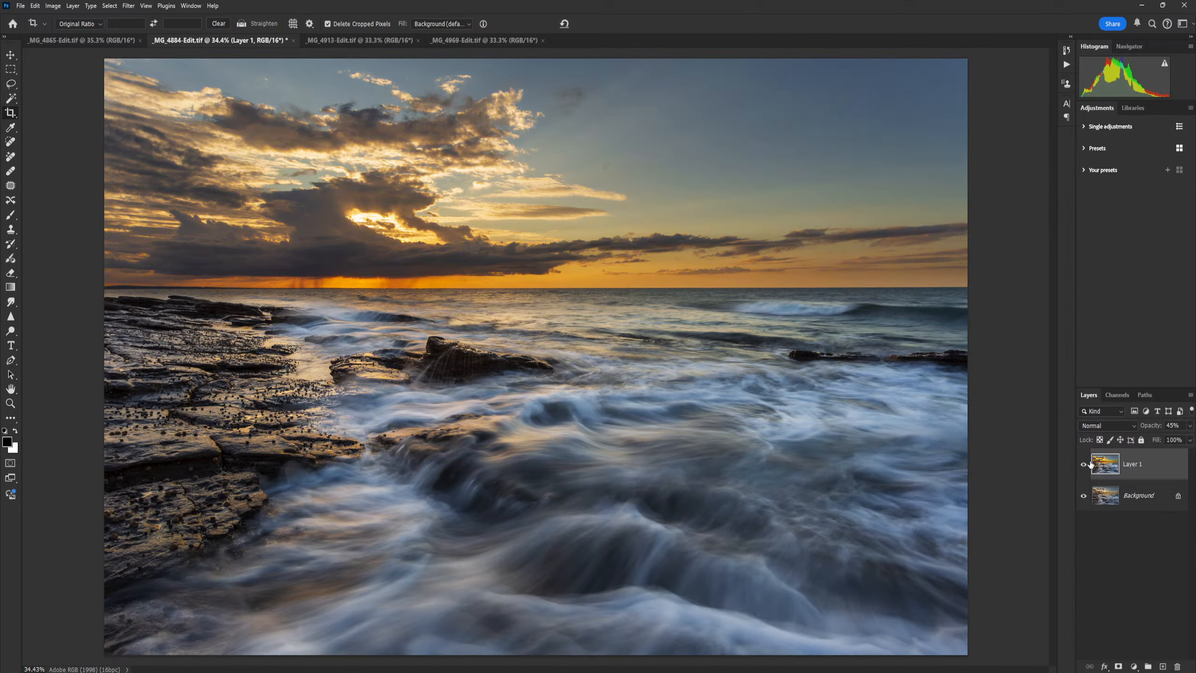
click(1086, 463)
click(1086, 463)
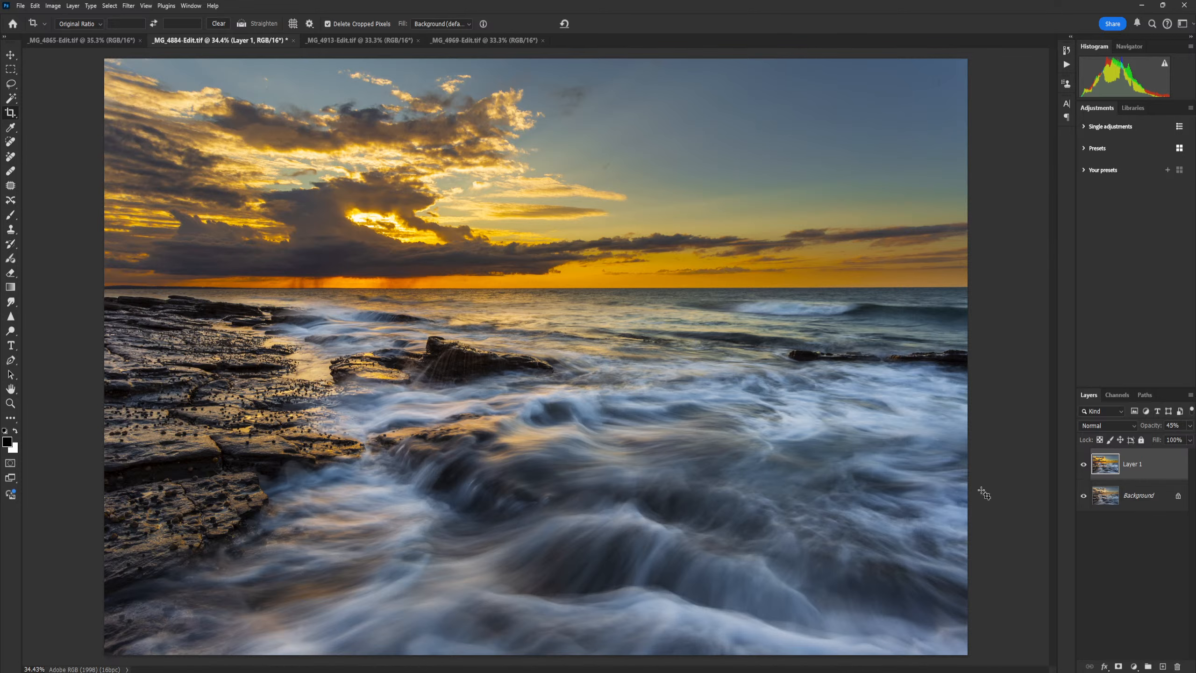
- Compare the whole image with and without the colour-adjusted layer once more, and flatten the image
key(ctrl+minus)
key(ctrl+minus)
key(ctrl+plus)
key(ctrl+0)
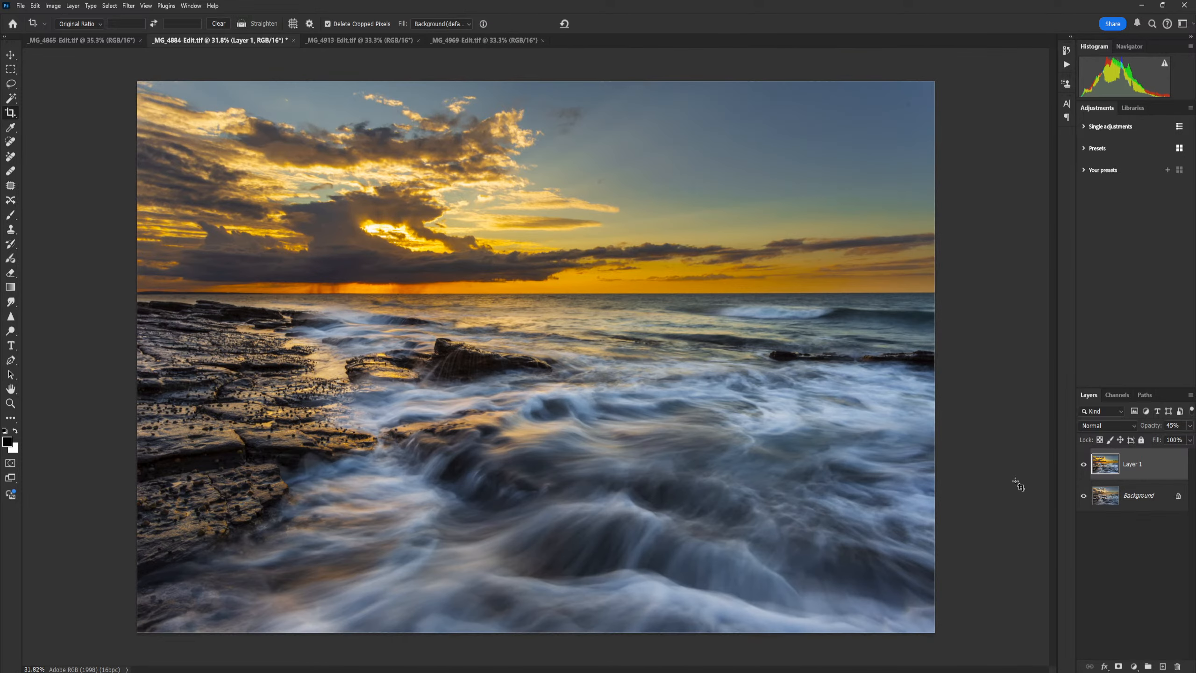
click(1084, 465)
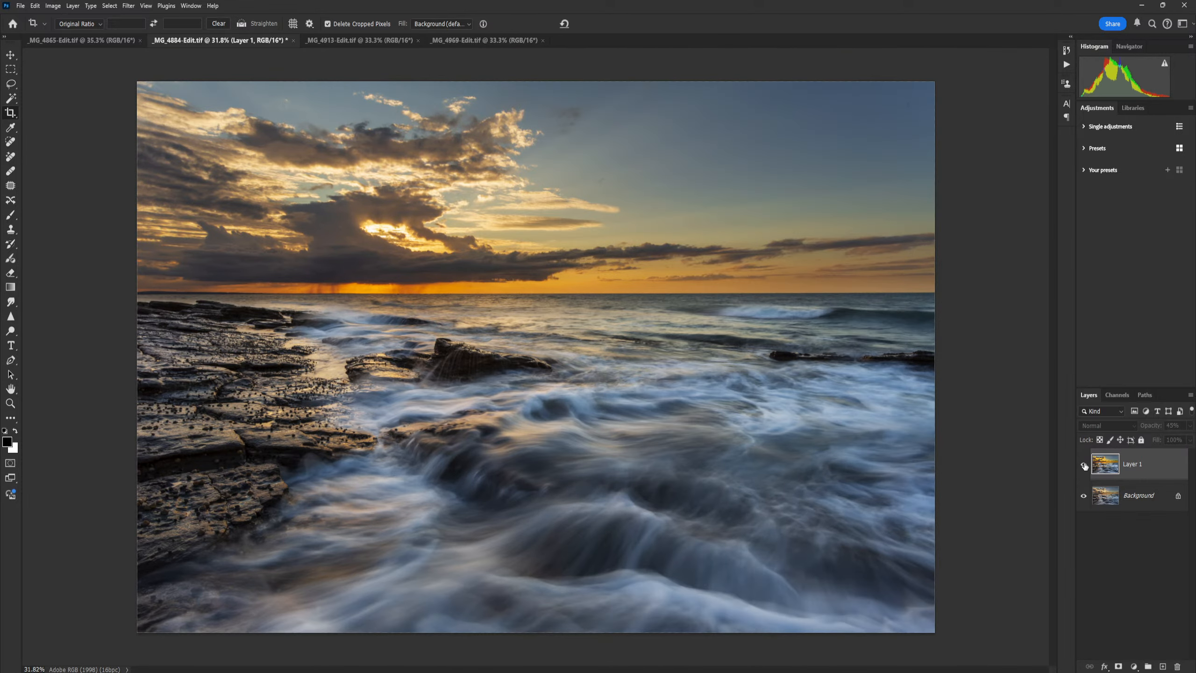
click(1083, 466)
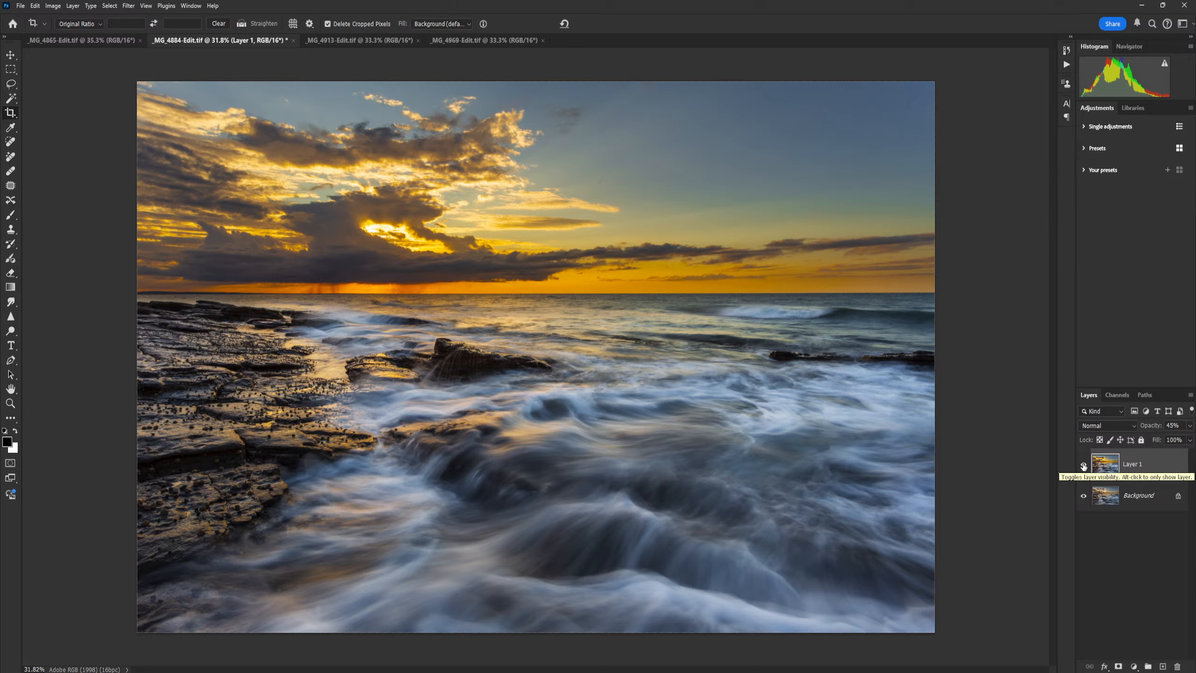
click(73, 6)
click(141, 385)
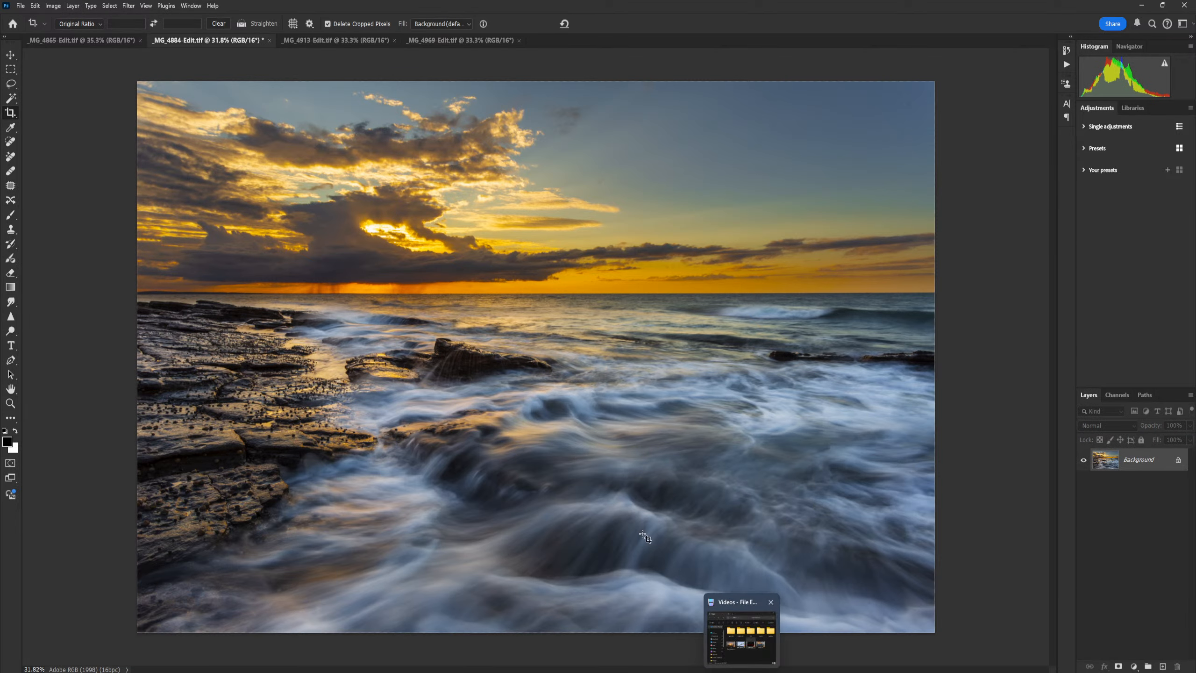
- Switch to Lightroom Classic and send _MG_4884-Edit.tif to Adobe Photoshop 2024 for editing
key(alt+Tab)
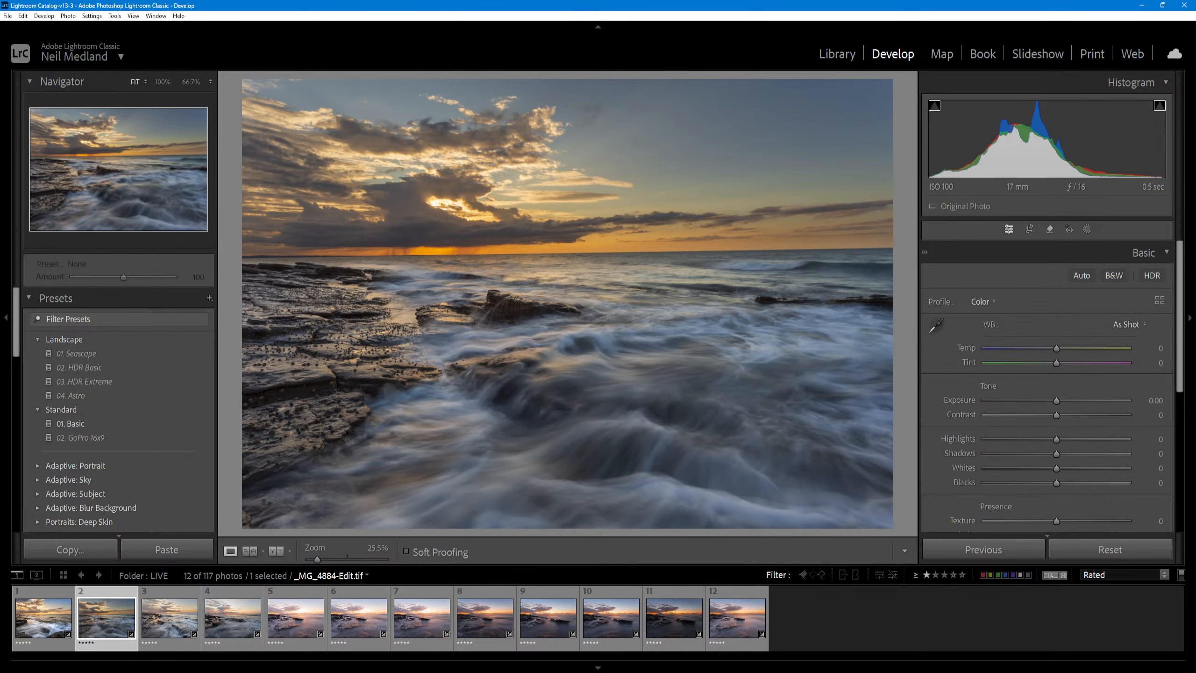
right_click(104, 620)
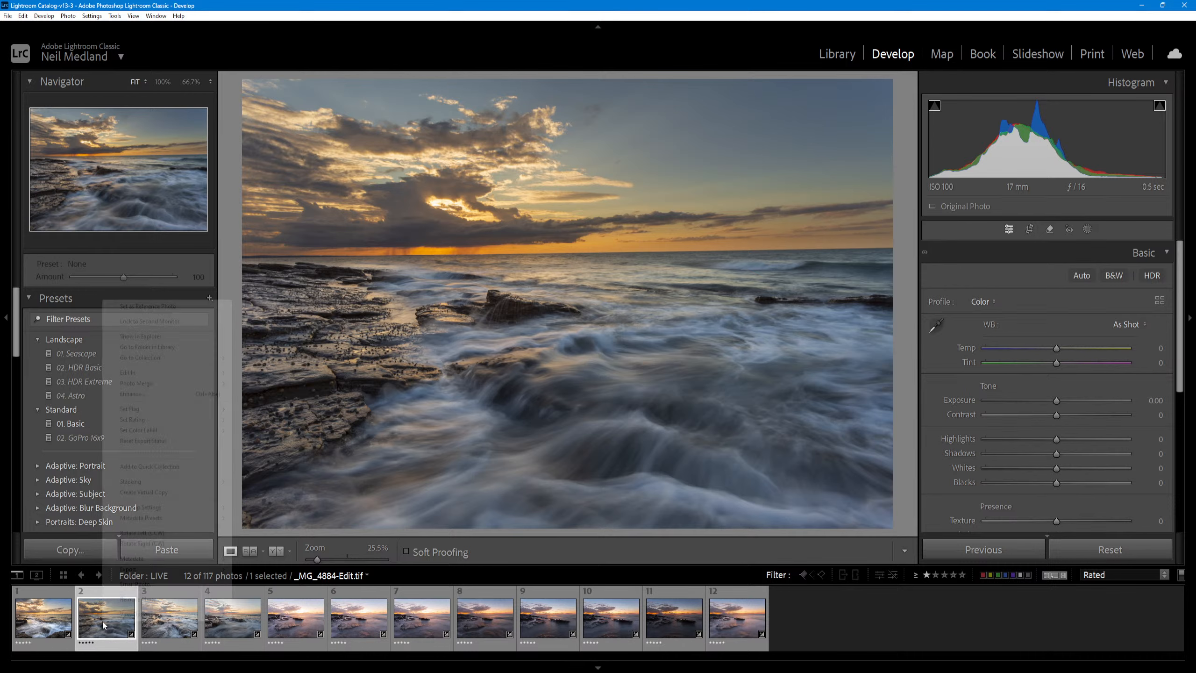
mouse_move(146, 374)
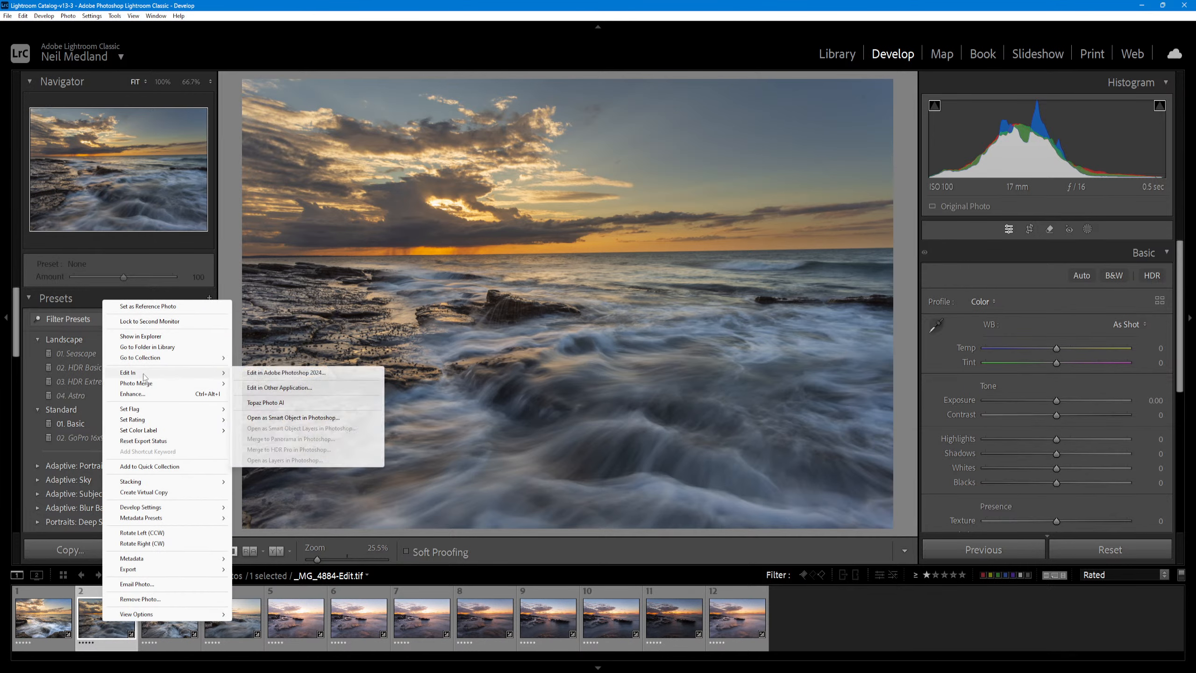
click(339, 373)
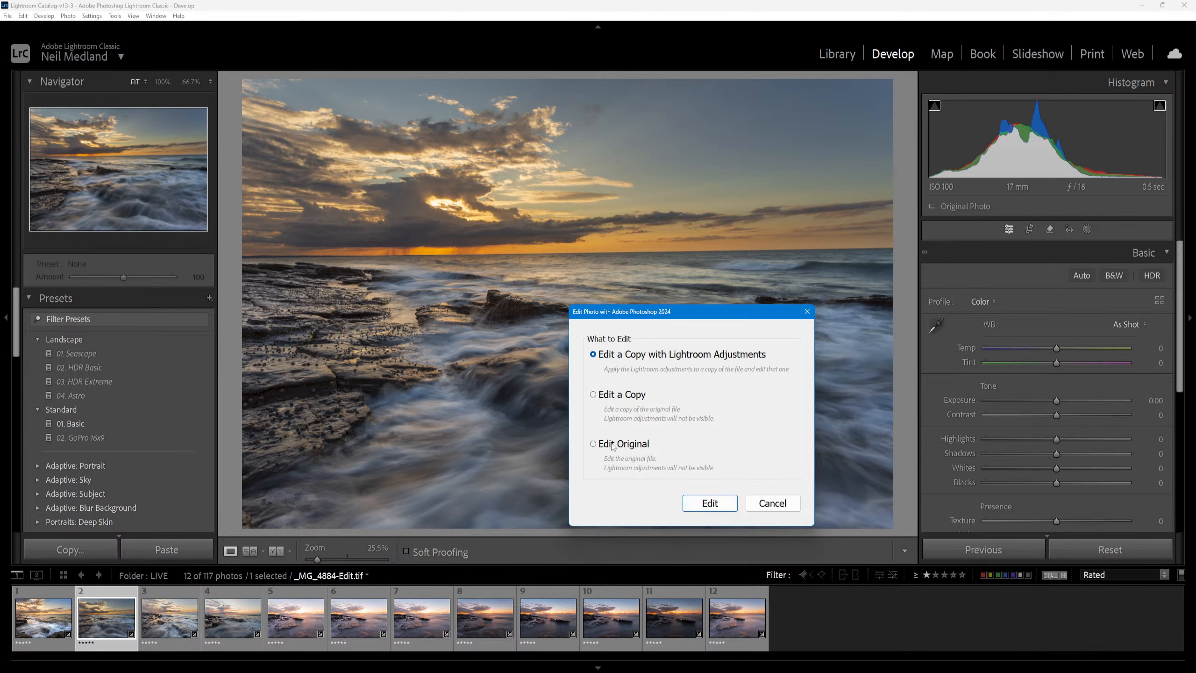
click(710, 503)
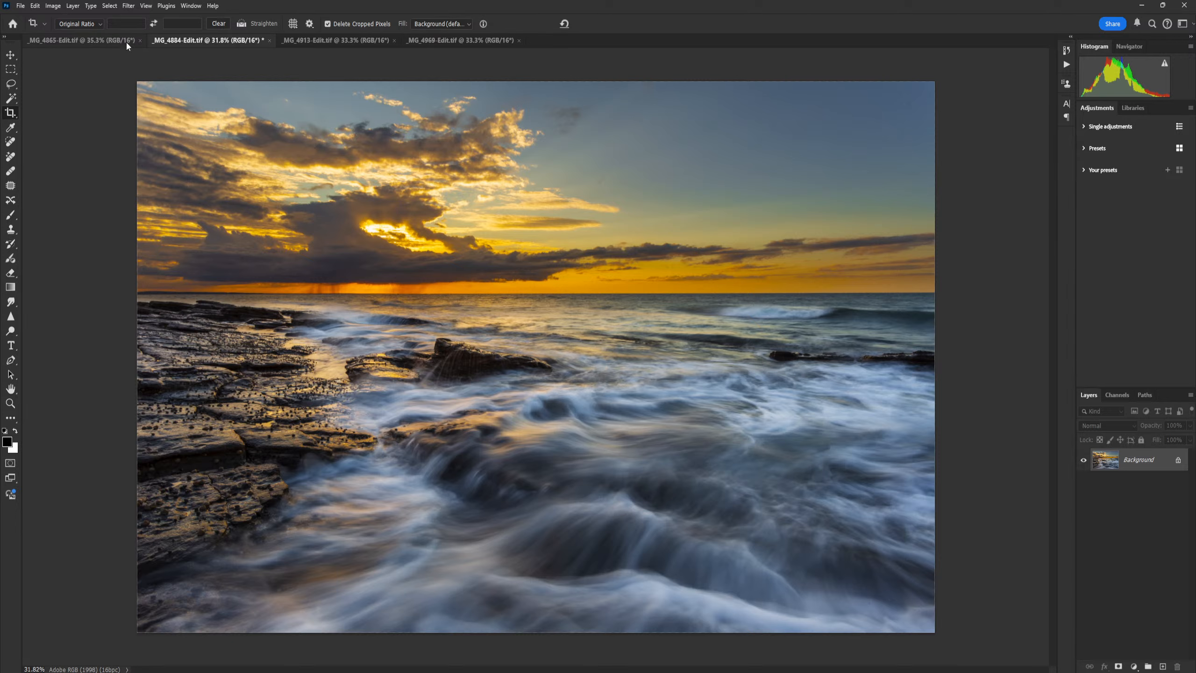
- Look through the other open seascape documents in Photoshop and their counterparts in Lightroom Classic
click(335, 40)
click(459, 40)
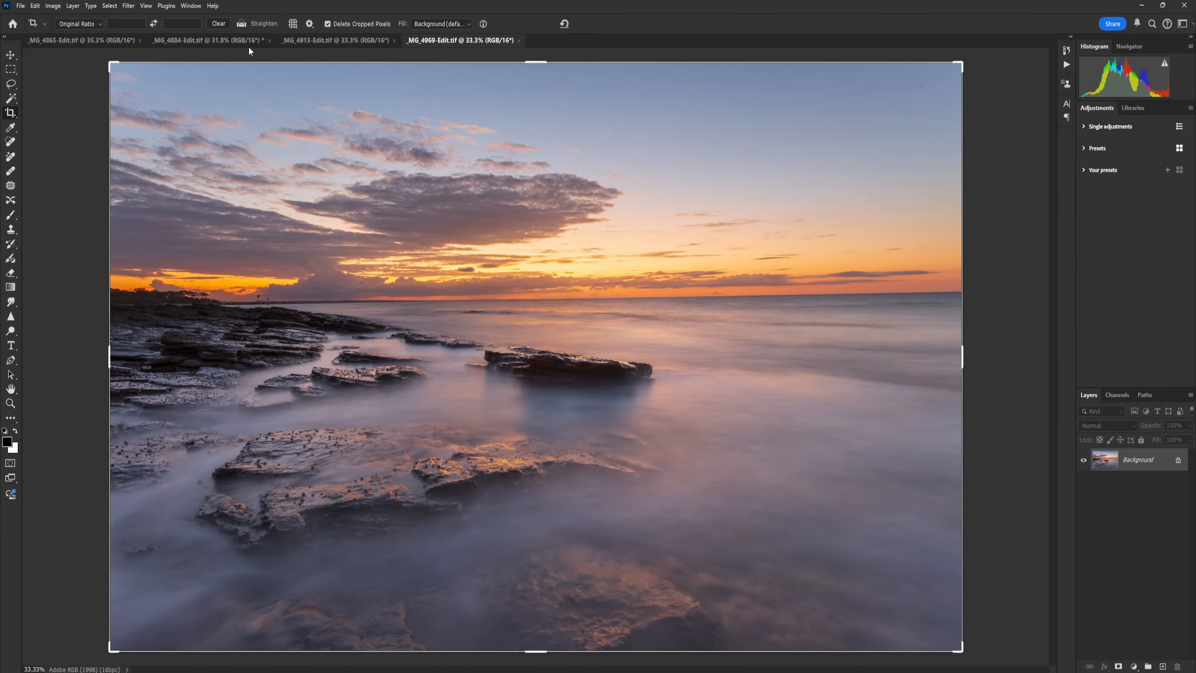
click(102, 40)
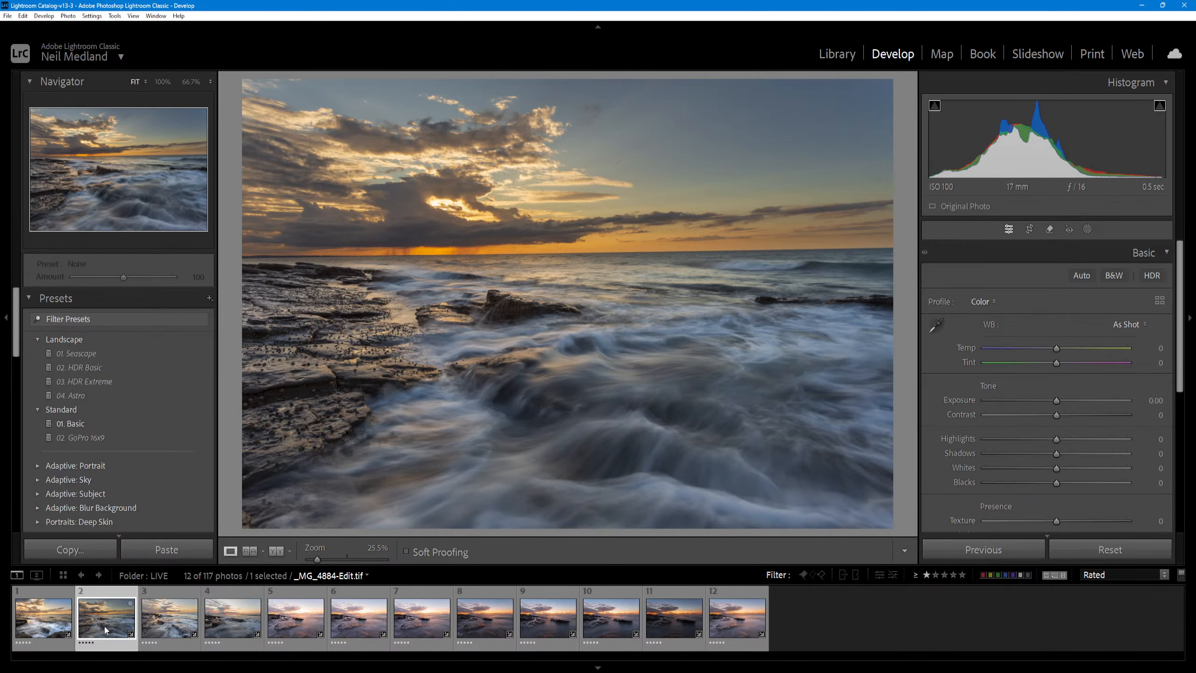
click(155, 634)
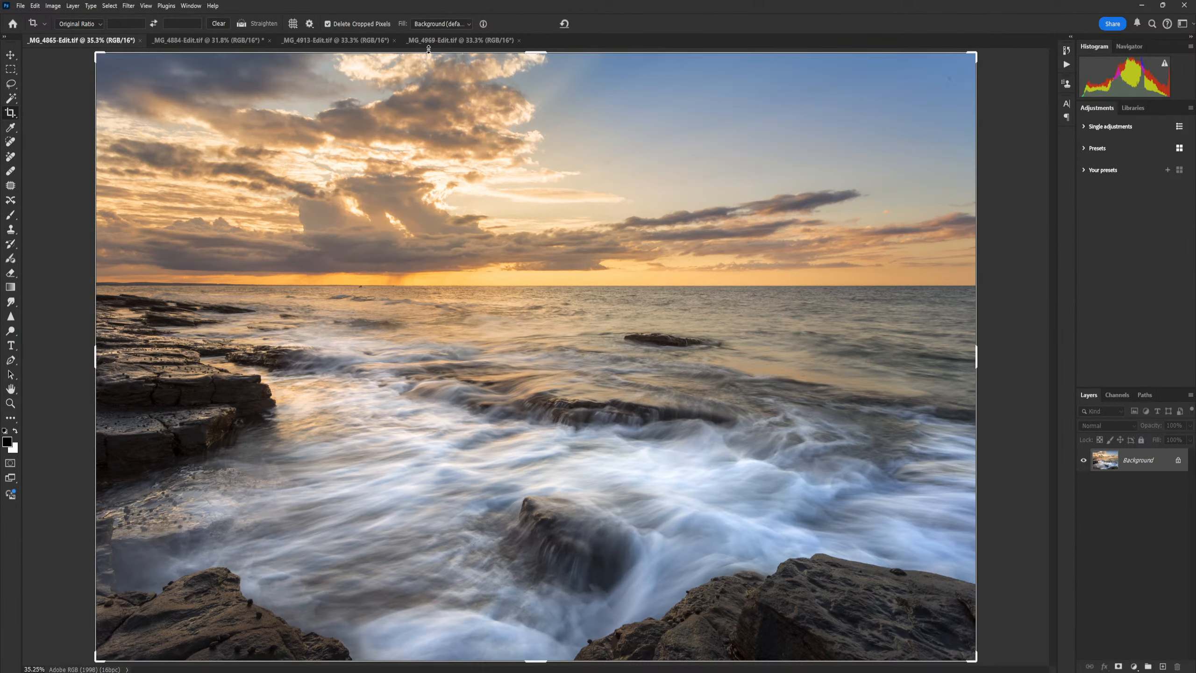
click(489, 43)
click(364, 40)
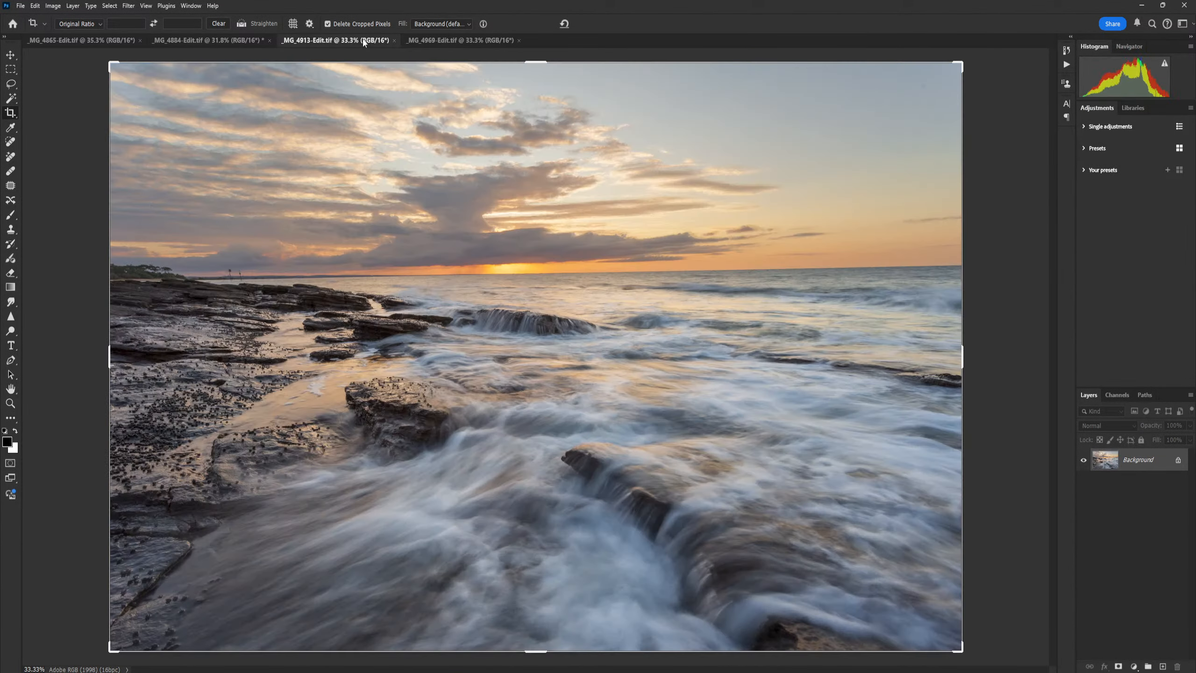
- Return to the _MG_4884-Edit.tif document and duplicate its flattened Background layer
click(230, 41)
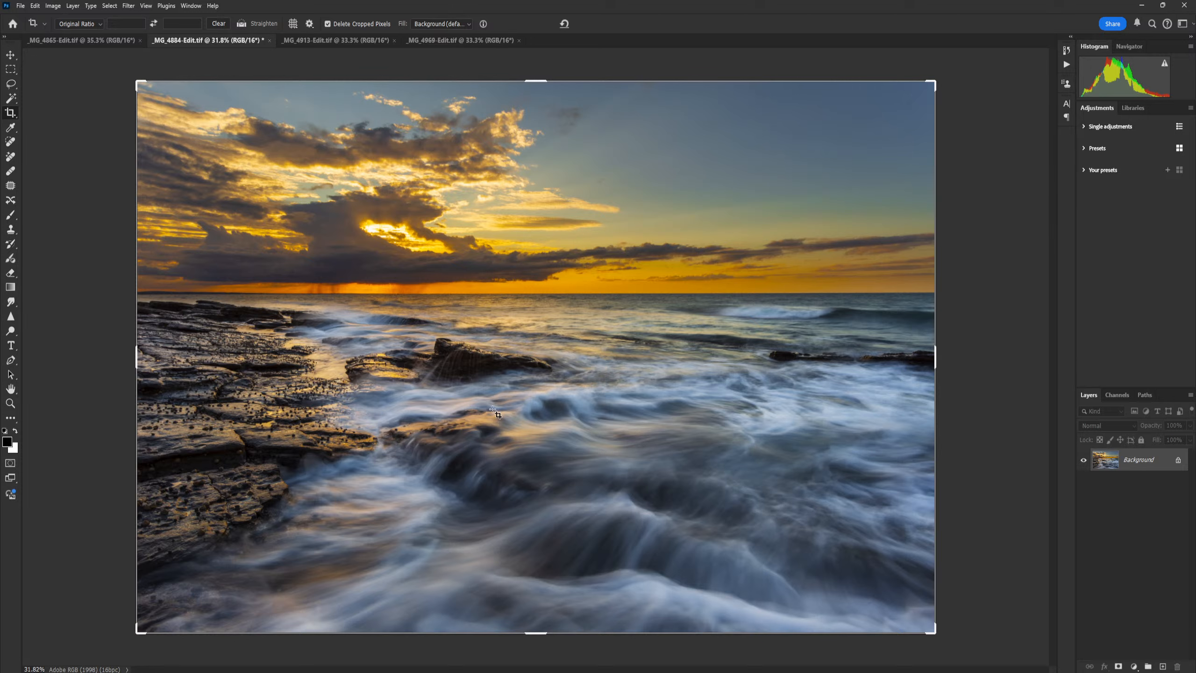
key(ctrl+j)
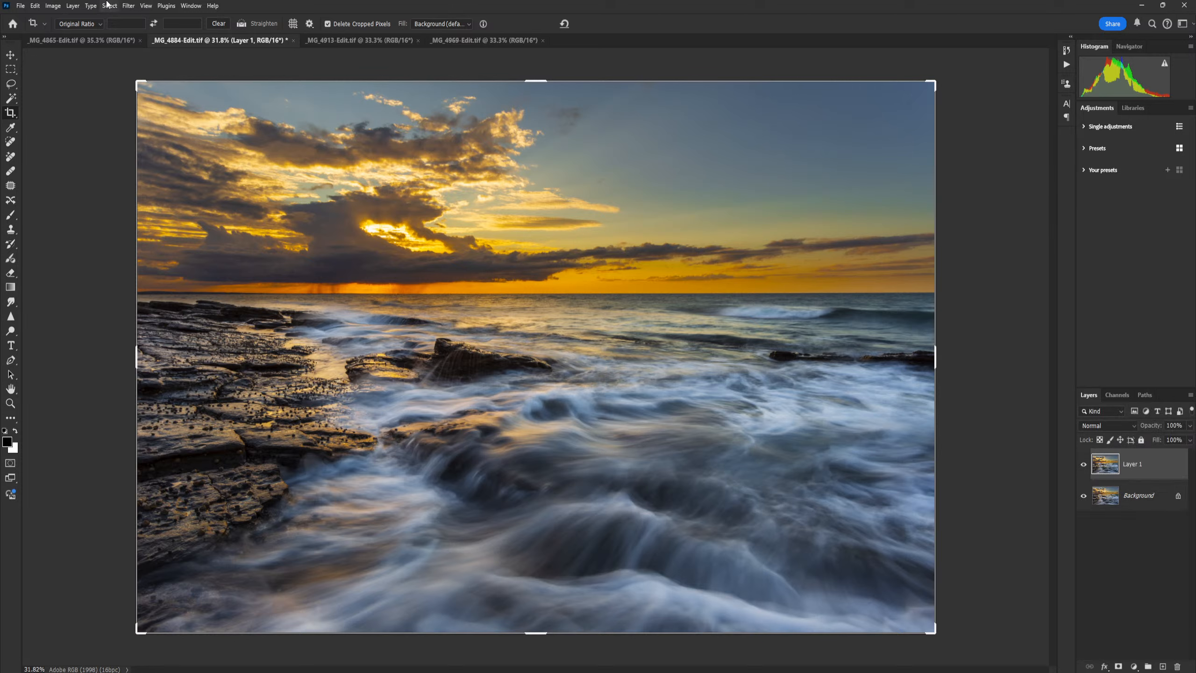
- Apply Camera Raw to Layer 1 with Exposure +0.65, Highlights +43, Shadows +19, Whites +33, Blacks +11 and Vibrance -22
click(128, 5)
click(153, 79)
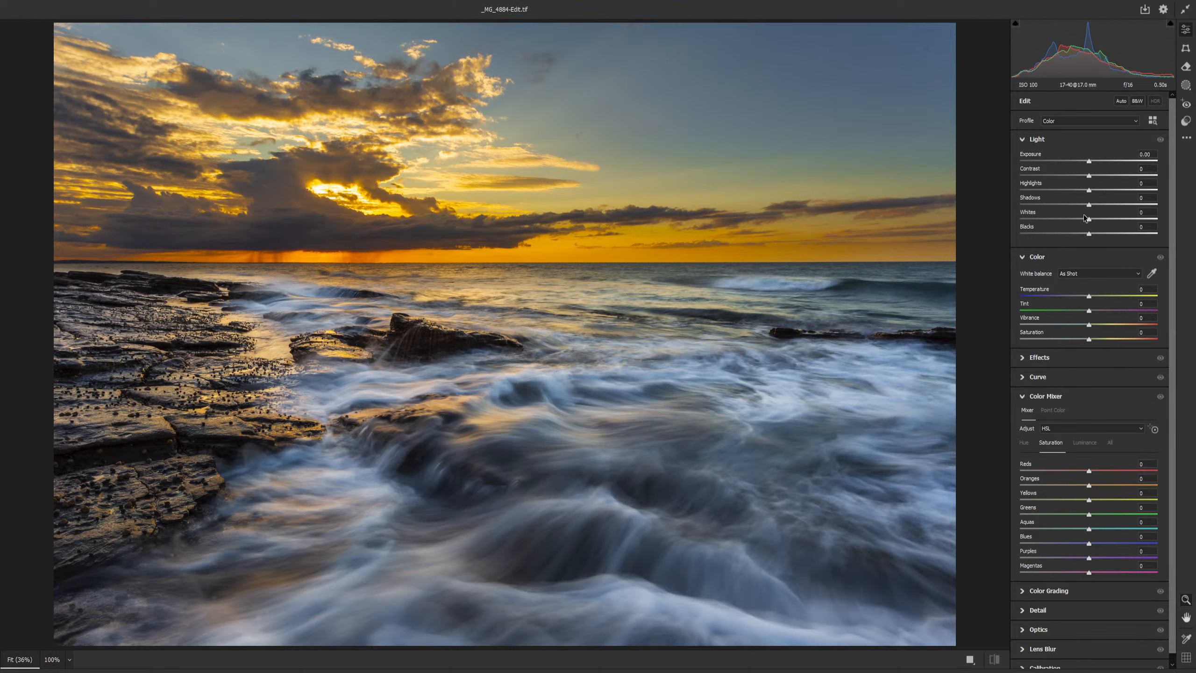
drag(1089, 189, 1096, 234)
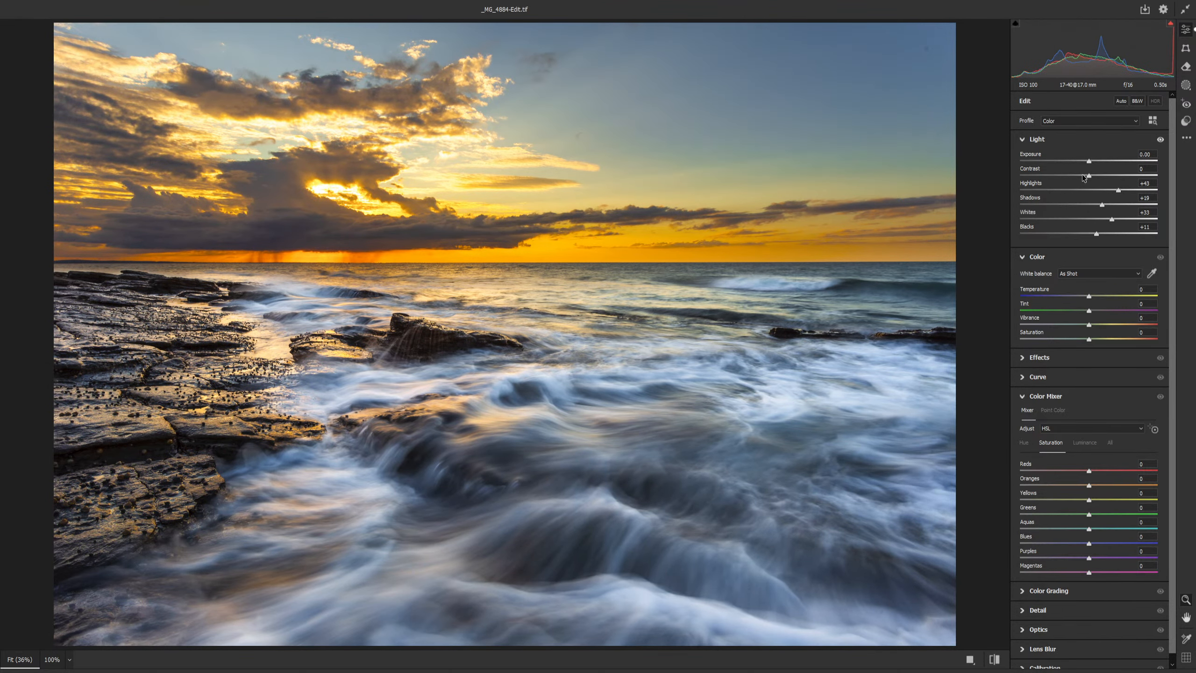
drag(1092, 161, 1098, 160)
drag(1083, 324, 1074, 325)
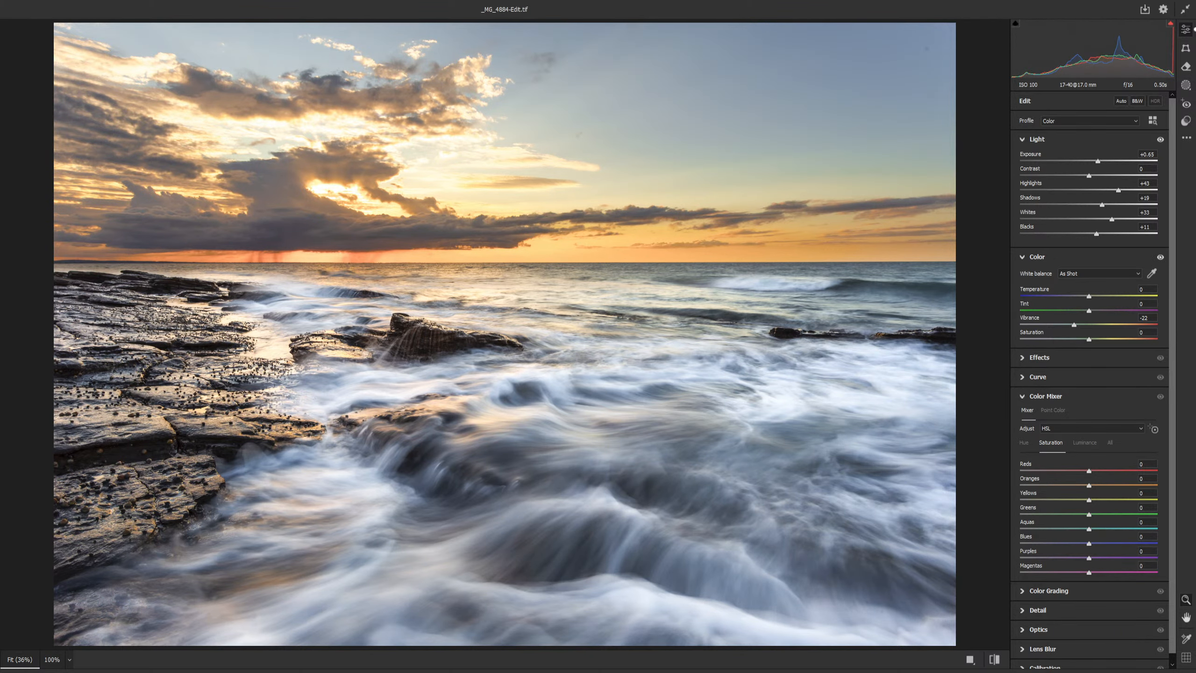
key(Return)
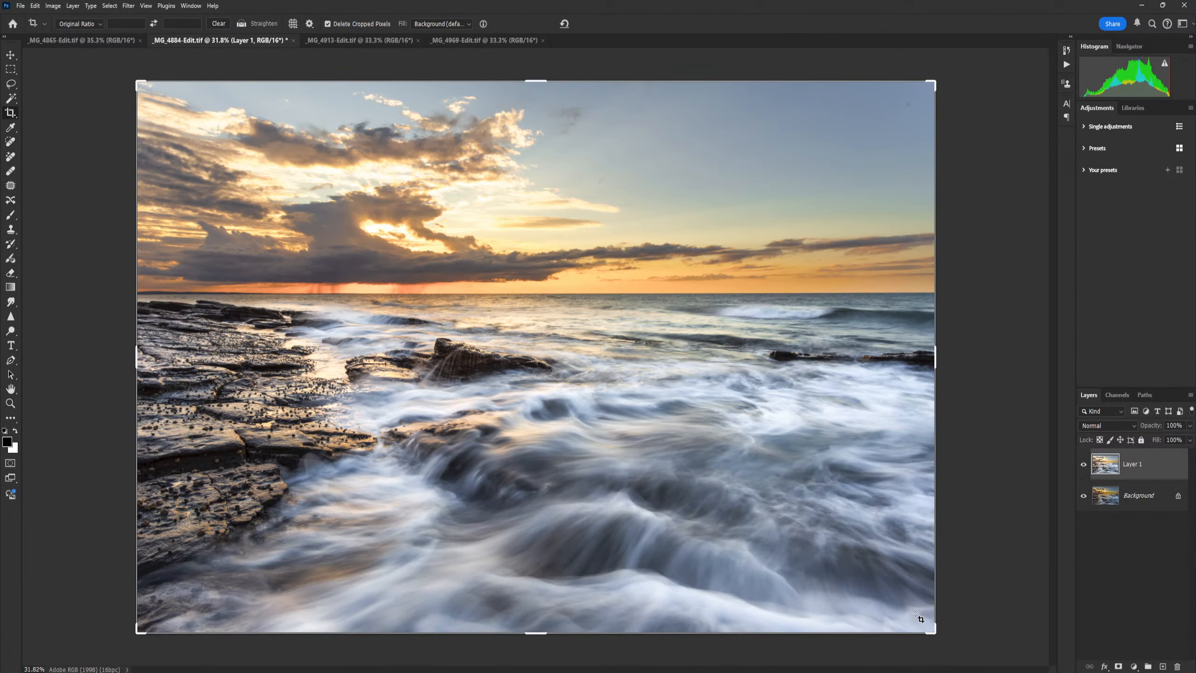
- Lower the opacity of the Camera Raw-adjusted Layer 1 to 71% and switch to the Move tool
click(1189, 426)
mouse_move(1190, 438)
mouse_down()
mouse_move(1123, 449)
mouse_move(1185, 456)
mouse_move(1112, 446)
mouse_move(1188, 446)
mouse_move(1178, 447)
mouse_up()
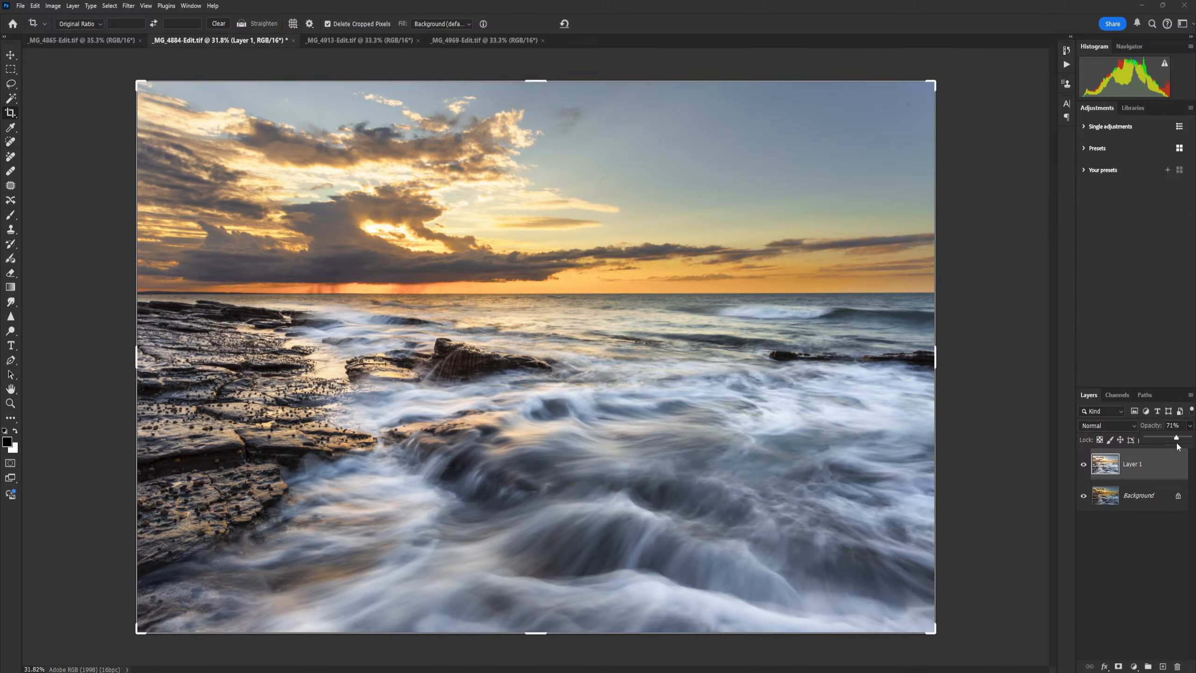
click(1081, 566)
click(11, 55)
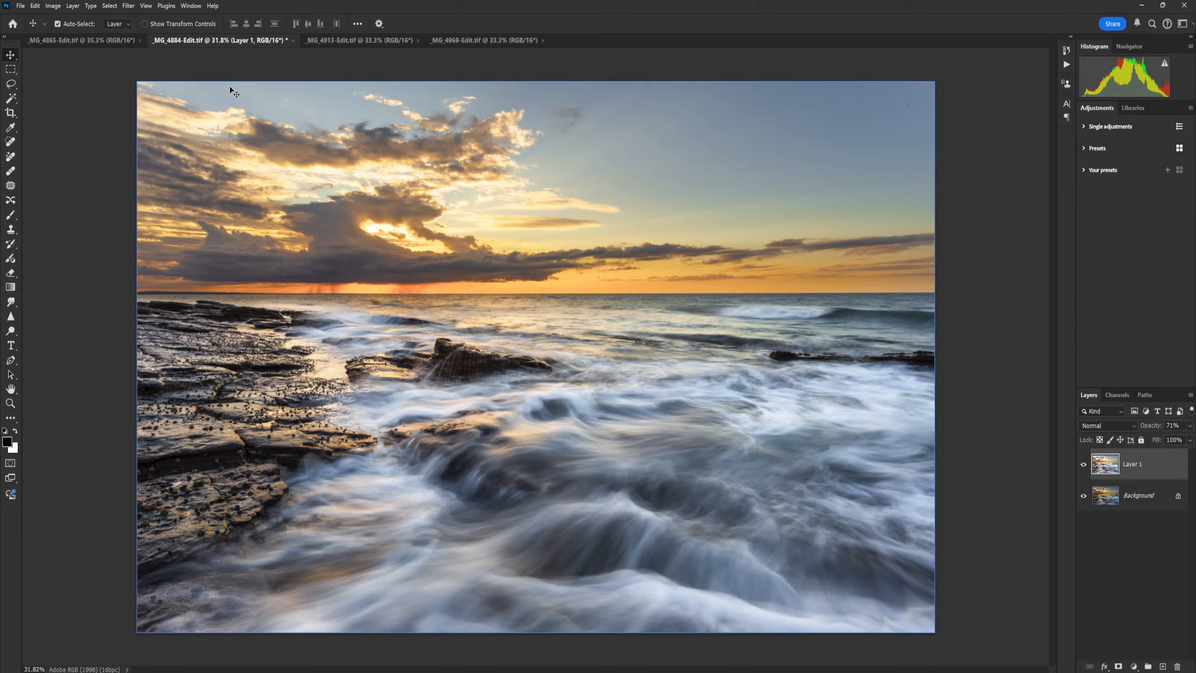
- Compare the brightness and colours of the four open seascape documents, finishing on _MG_4865-Edit.tif
click(80, 40)
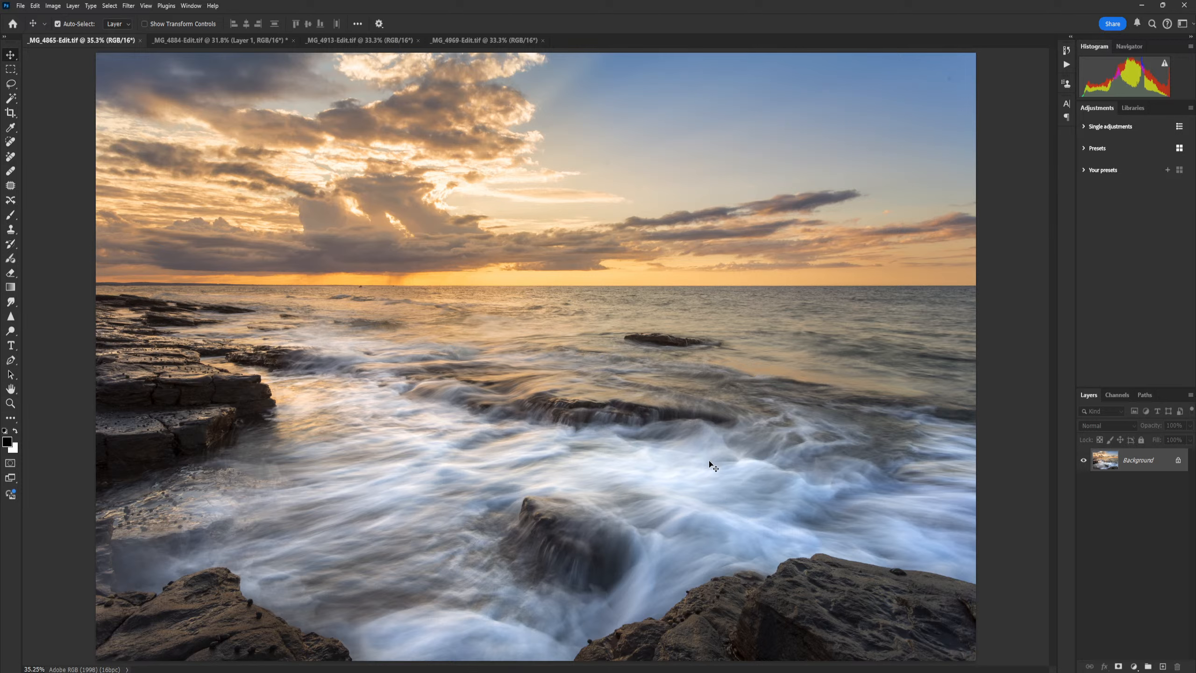
click(209, 41)
click(372, 40)
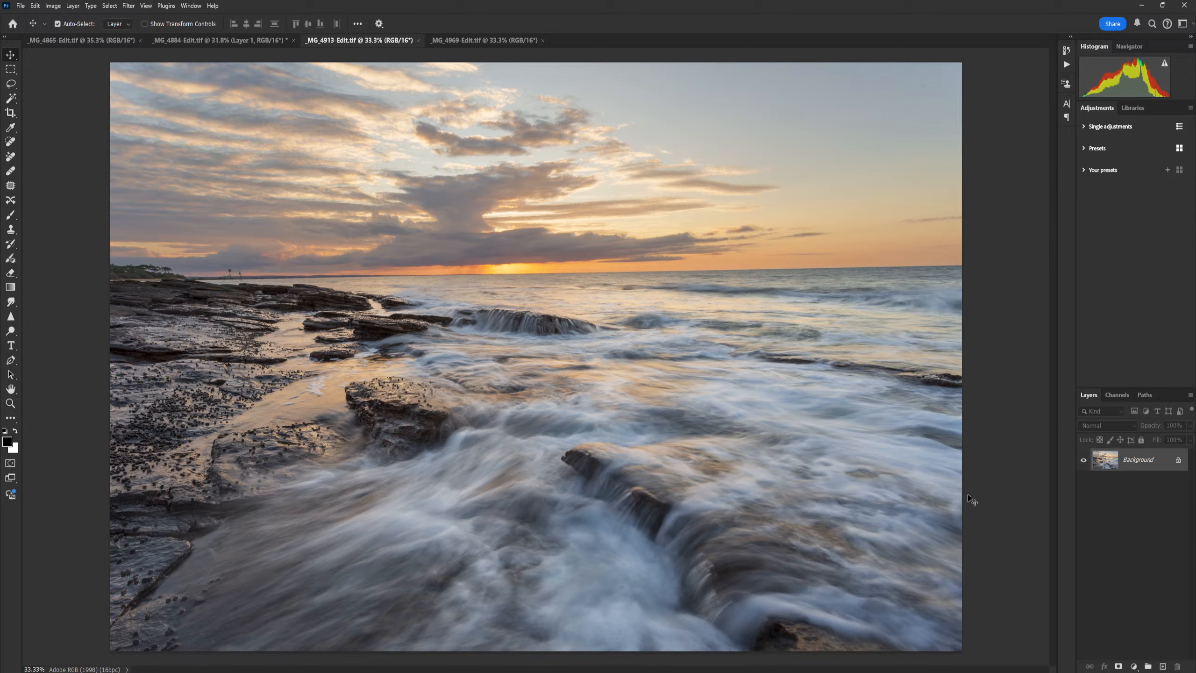
click(491, 41)
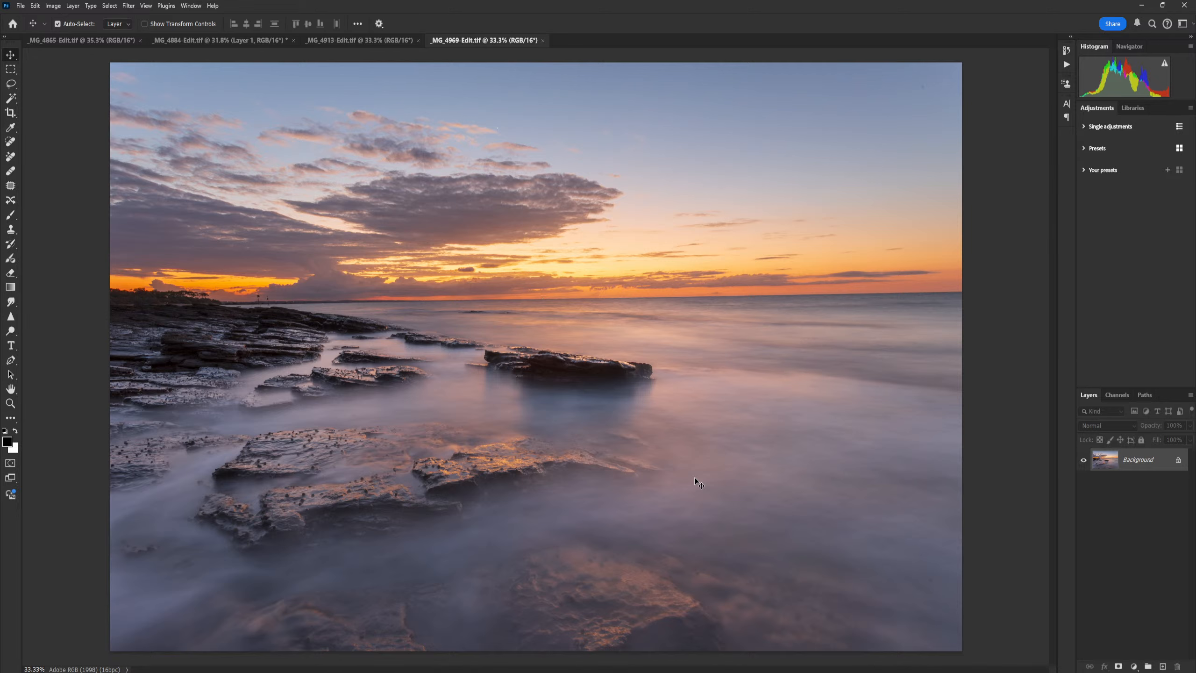
click(358, 42)
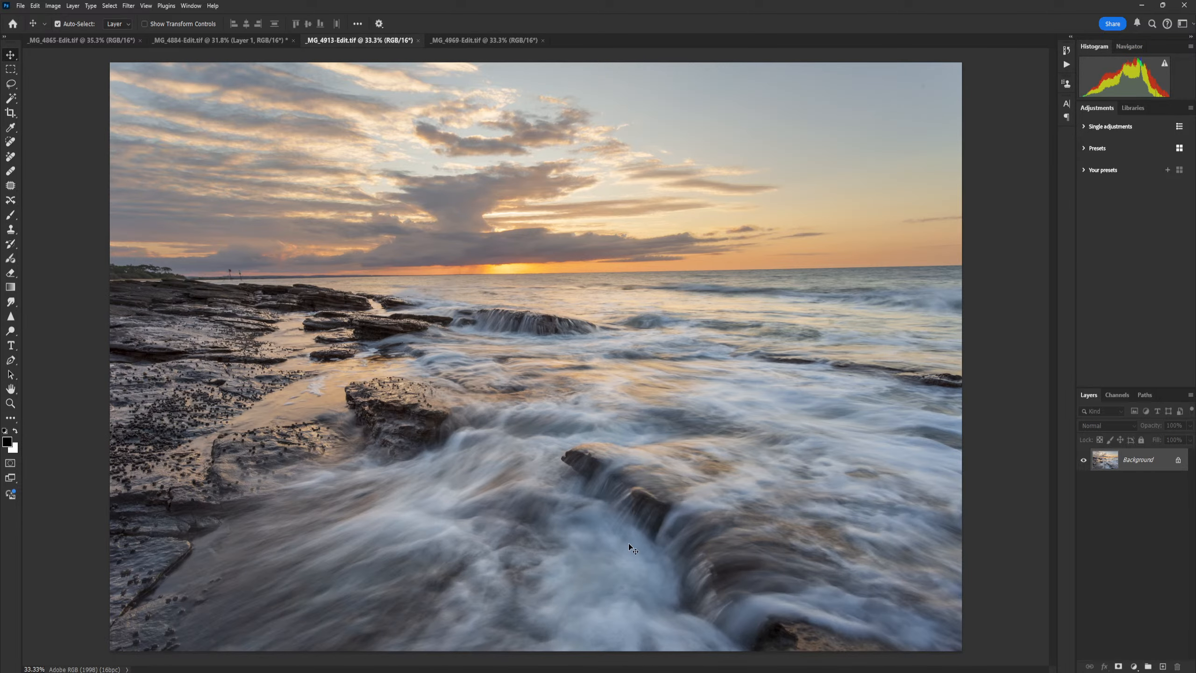
click(498, 41)
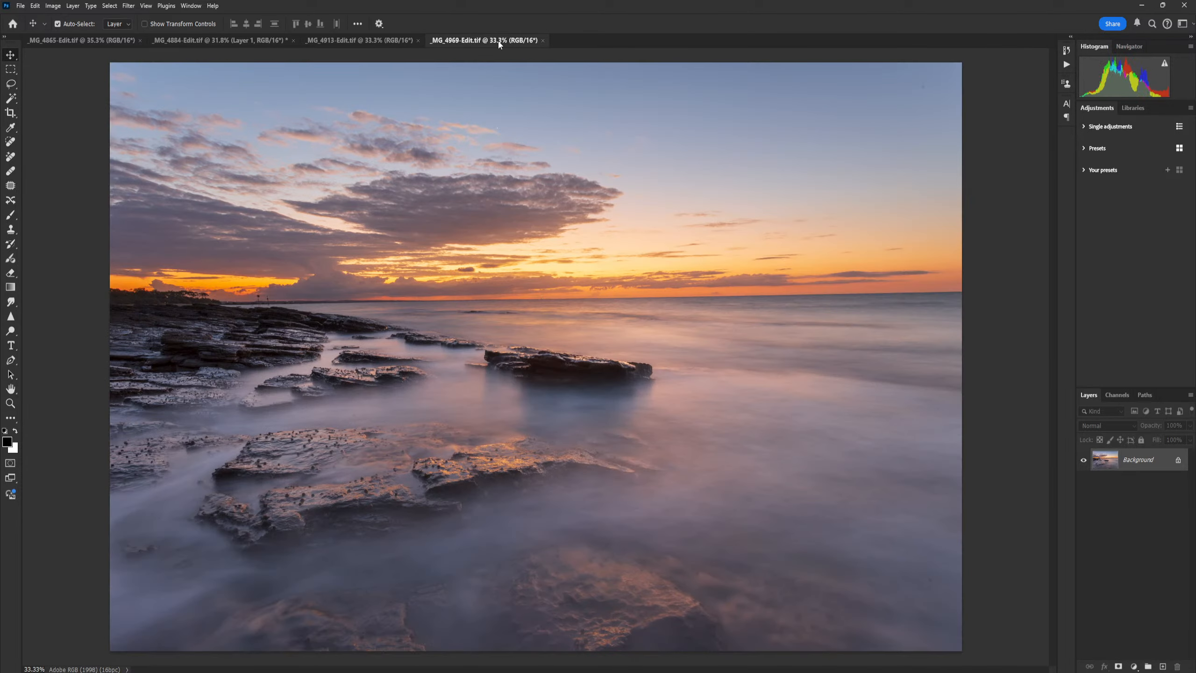
click(382, 39)
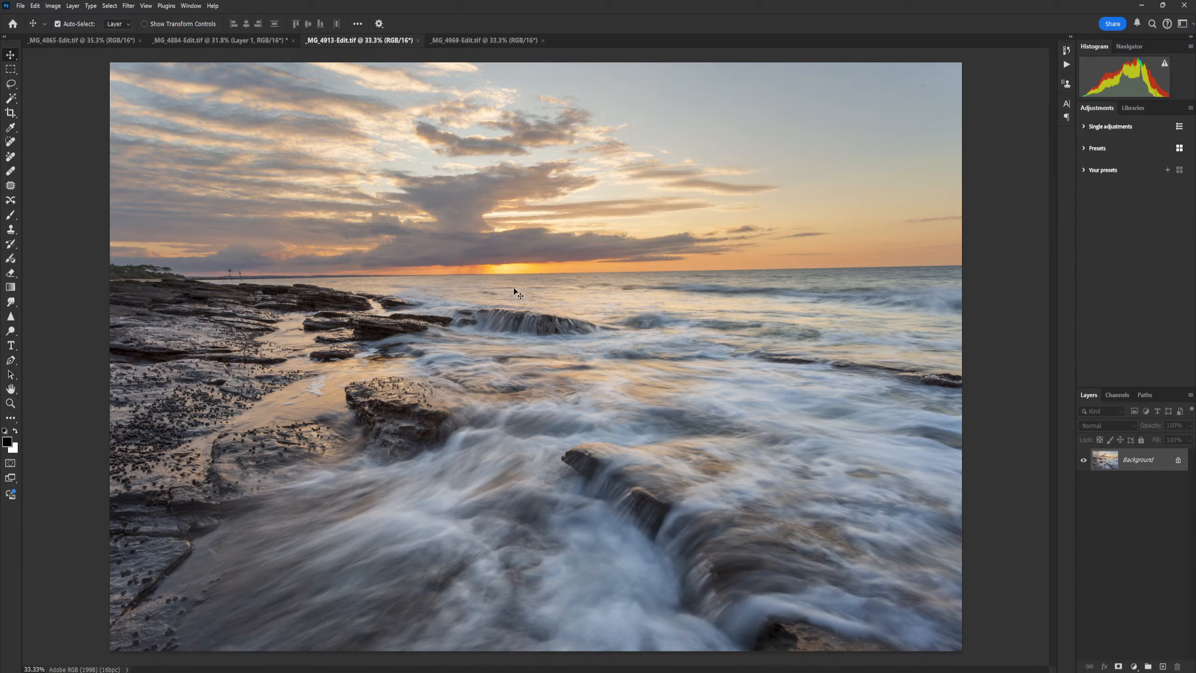
click(260, 40)
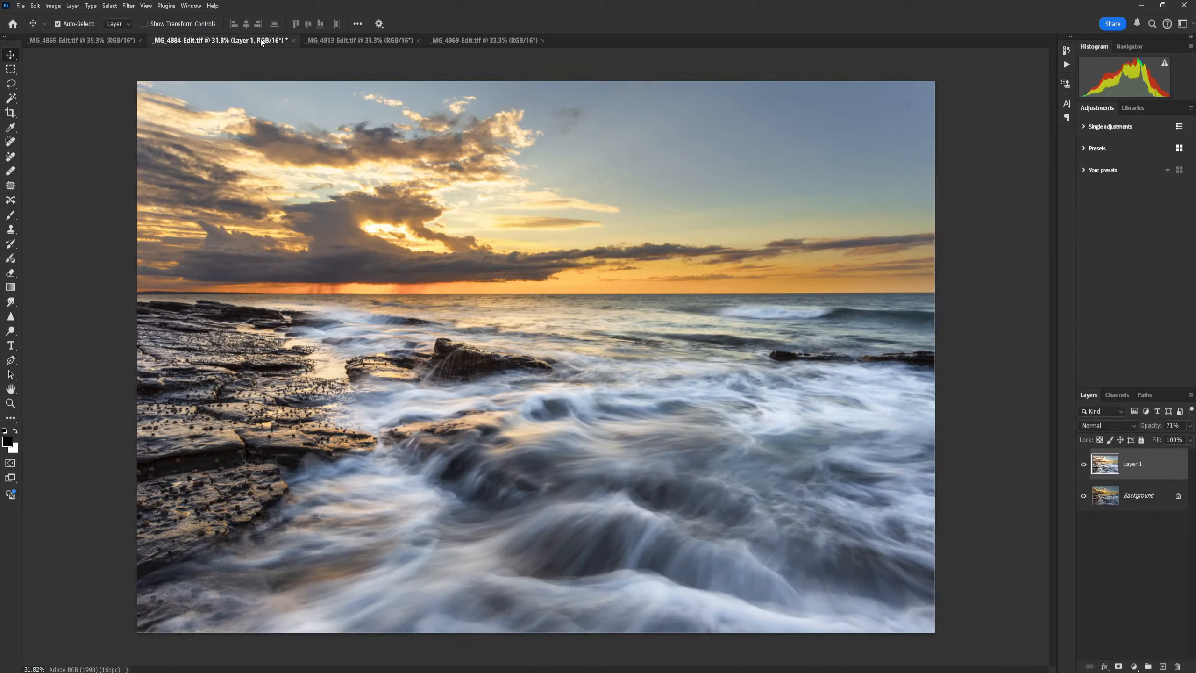
click(101, 42)
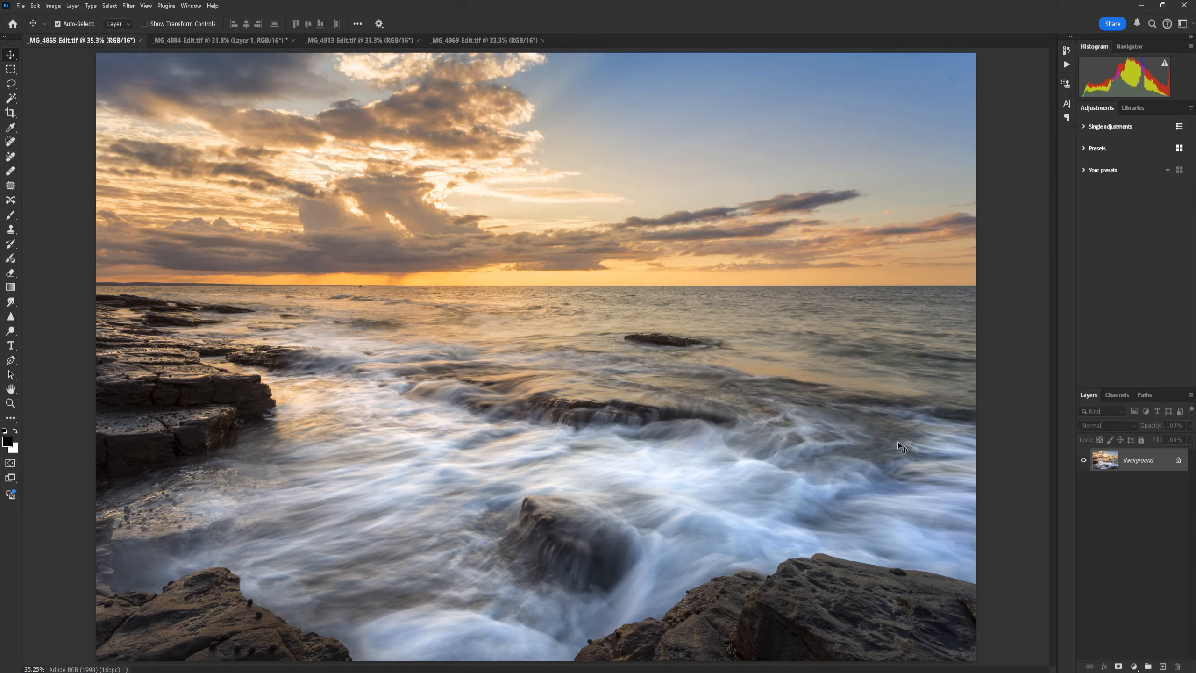
- Switch to Lightroom Classic, view the Develop shortcuts overview and close it again
mouse_move(617, 671)
click(617, 631)
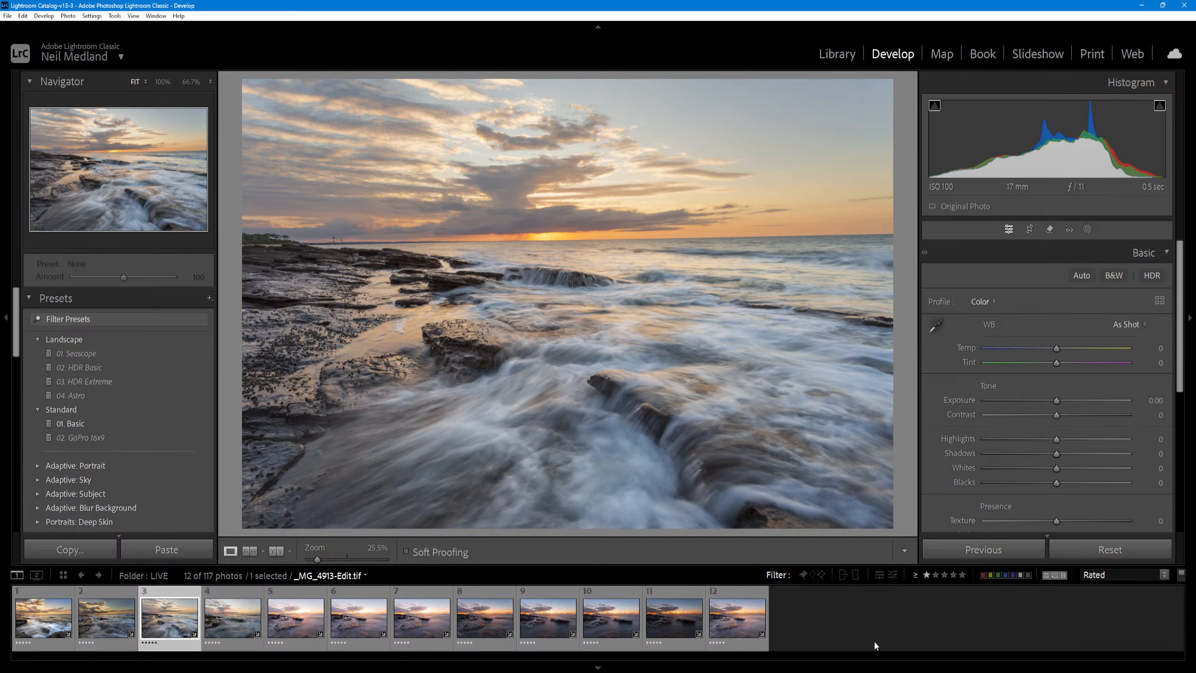
key(ctrl+slash)
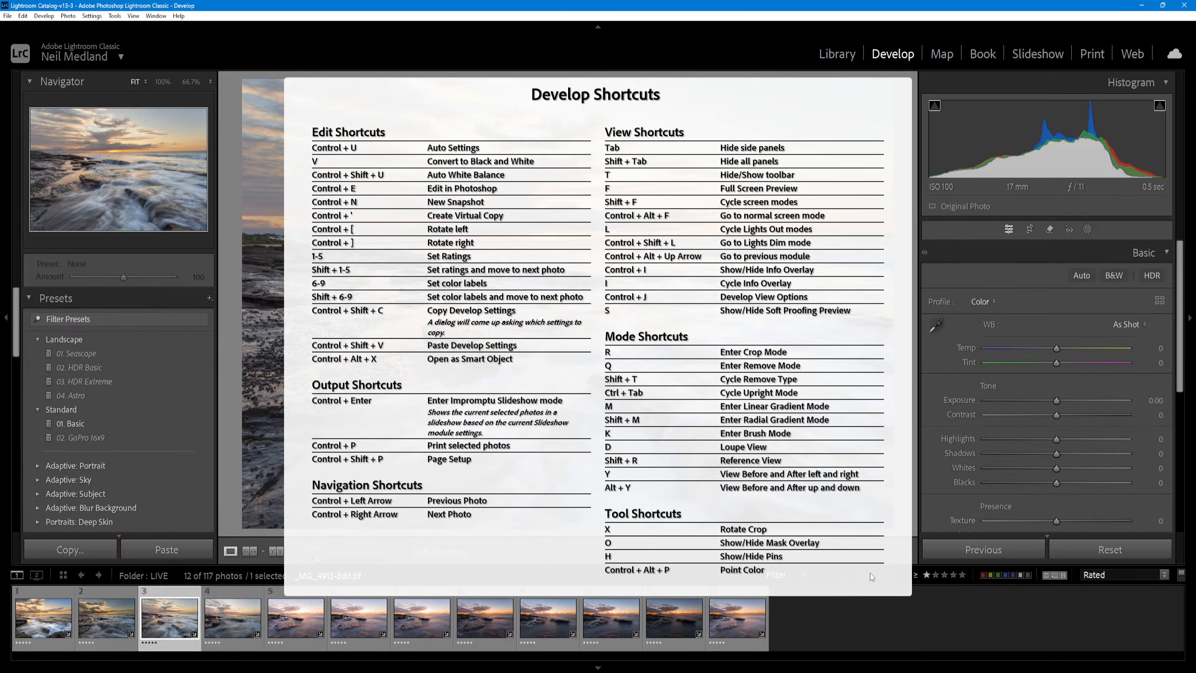
click(827, 181)
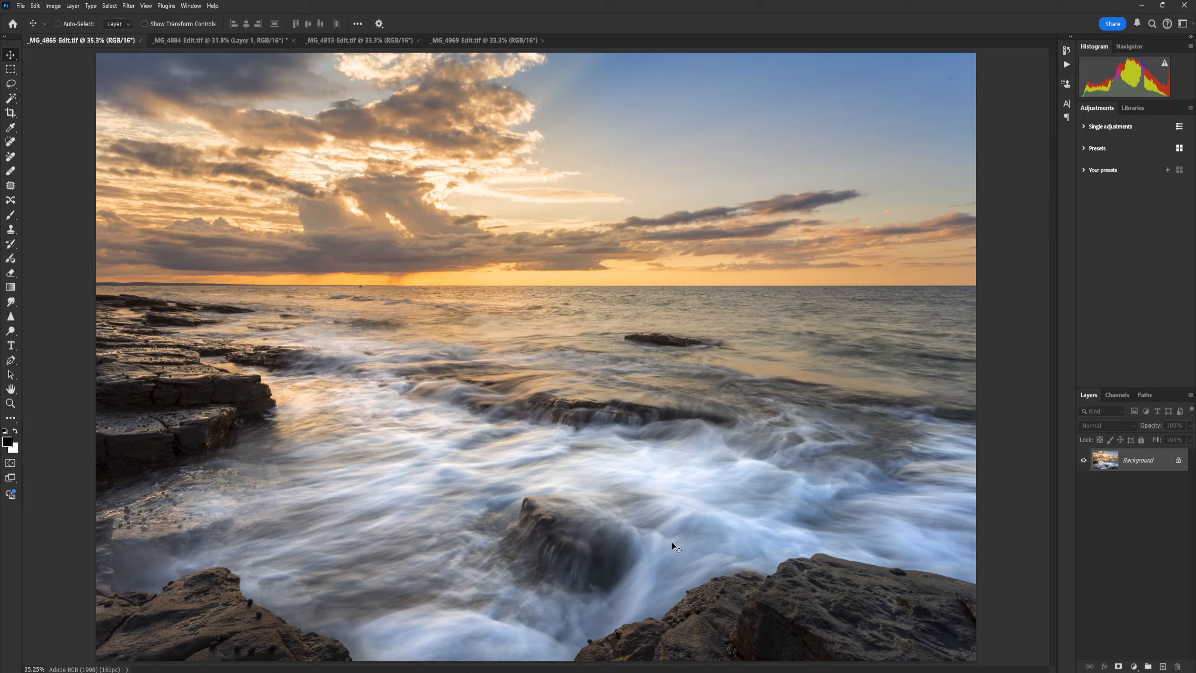
- Switch to Photoshop, duplicate the _MG_4865-Edit.tif Background layer twice, hide both copies and select the Background layer
key(ctrl+j)
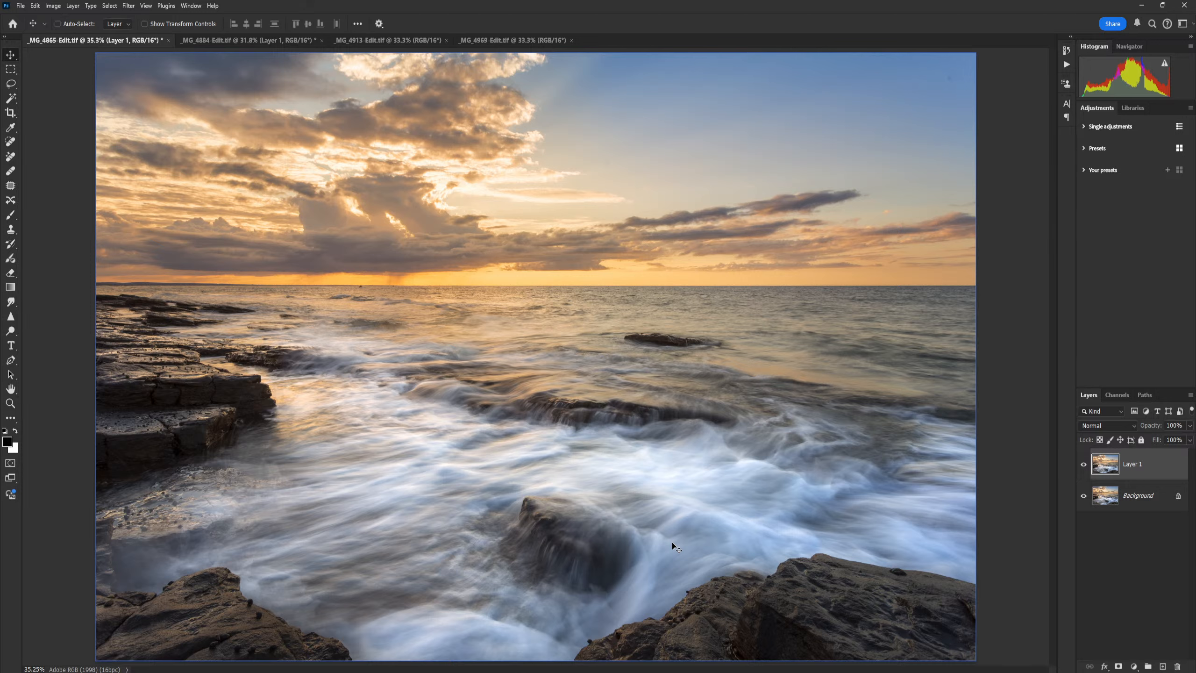
key(ctrl+j)
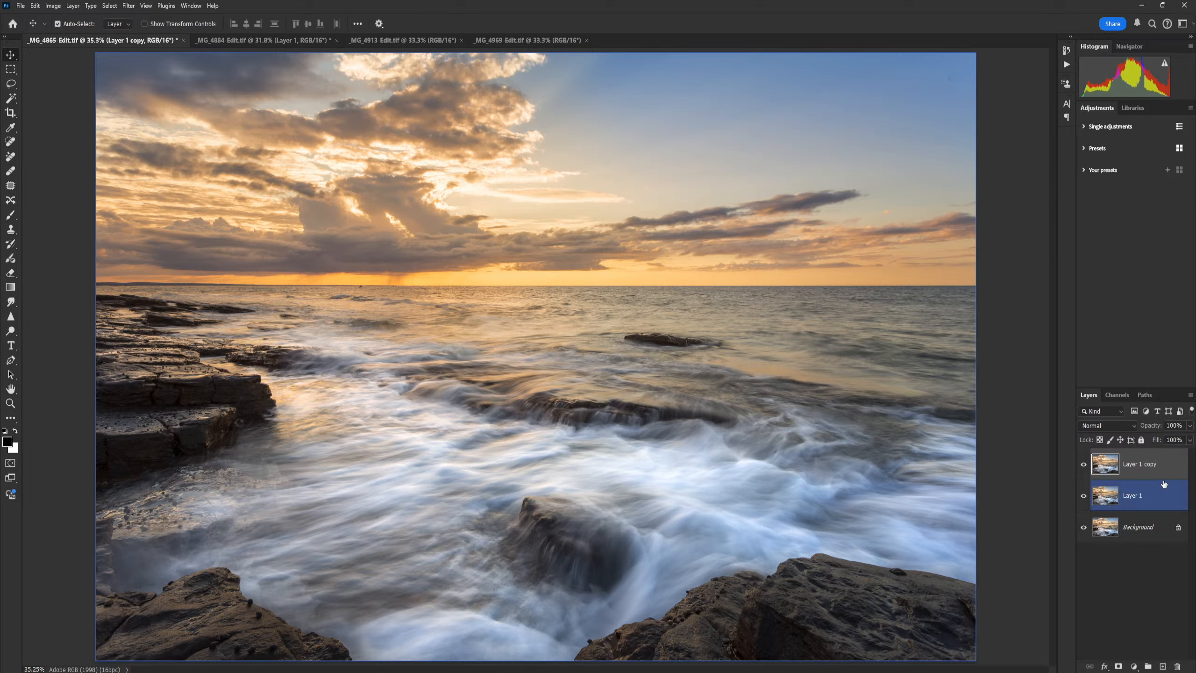
click(1084, 464)
click(1084, 495)
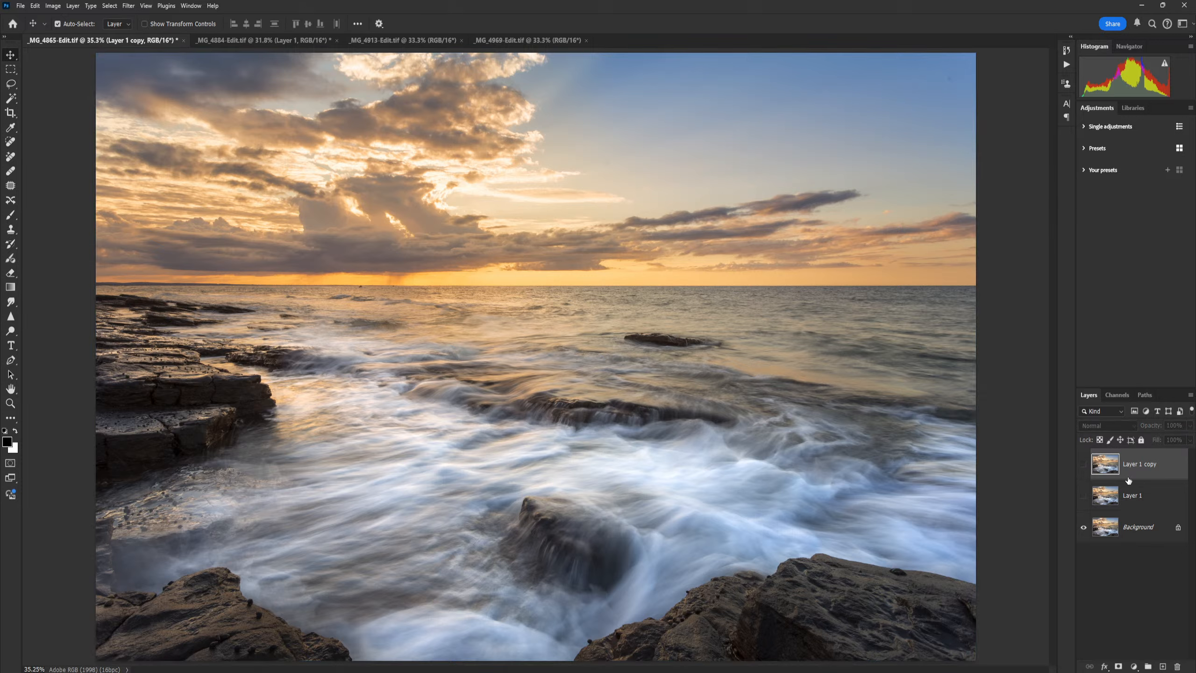
click(1159, 500)
click(1165, 471)
click(1156, 501)
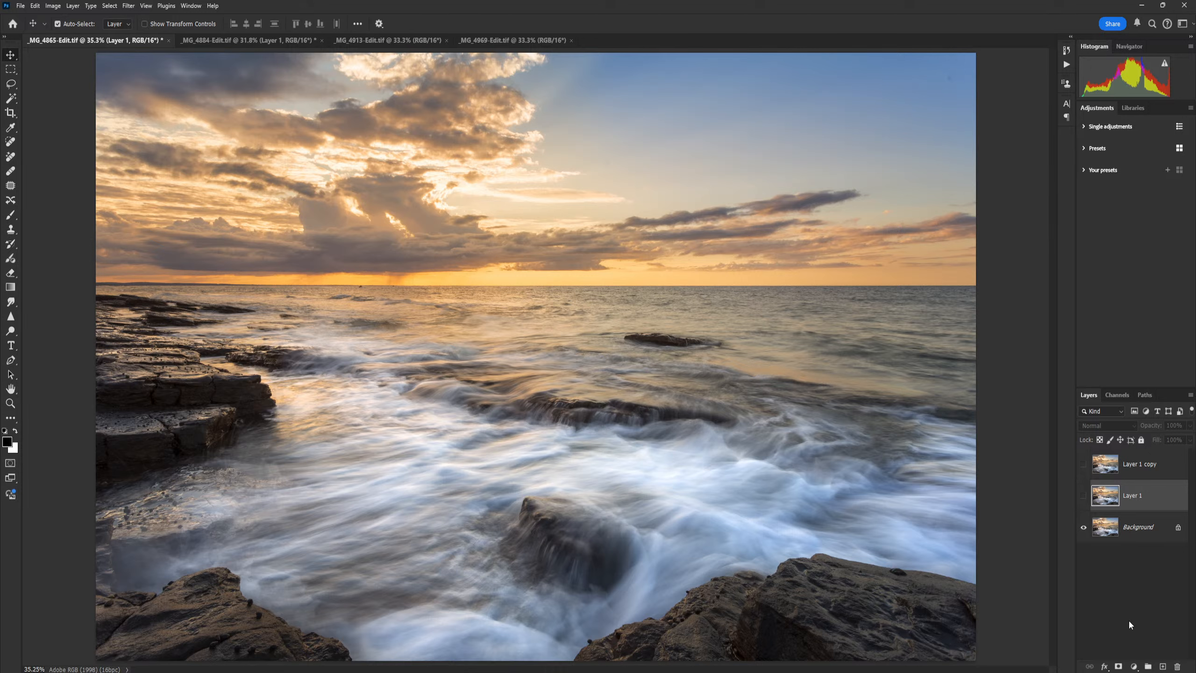
click(1166, 525)
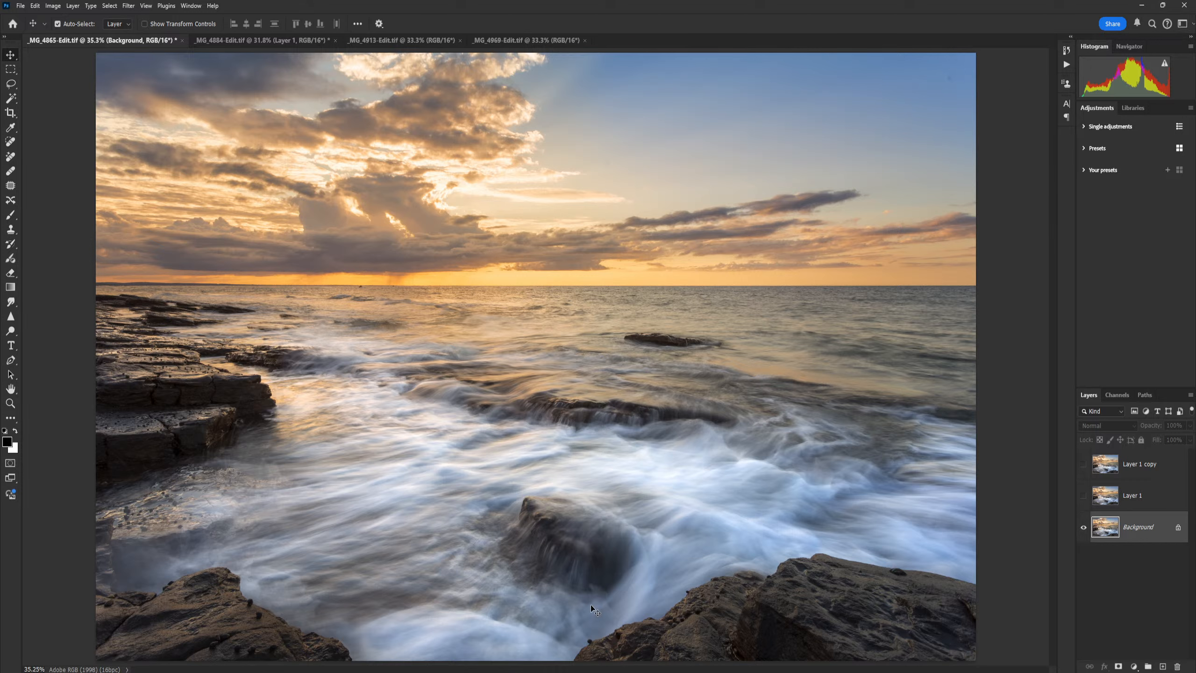
- Switch to the Videos folder window in File Explorer
mouse_move(741, 672)
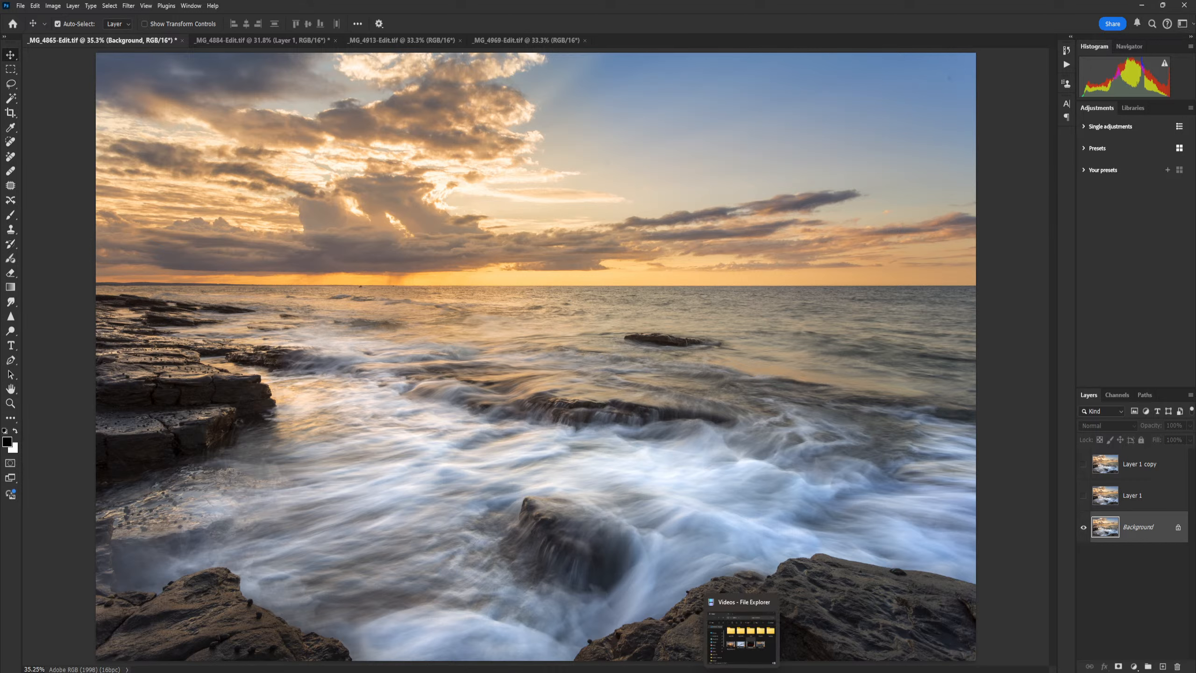